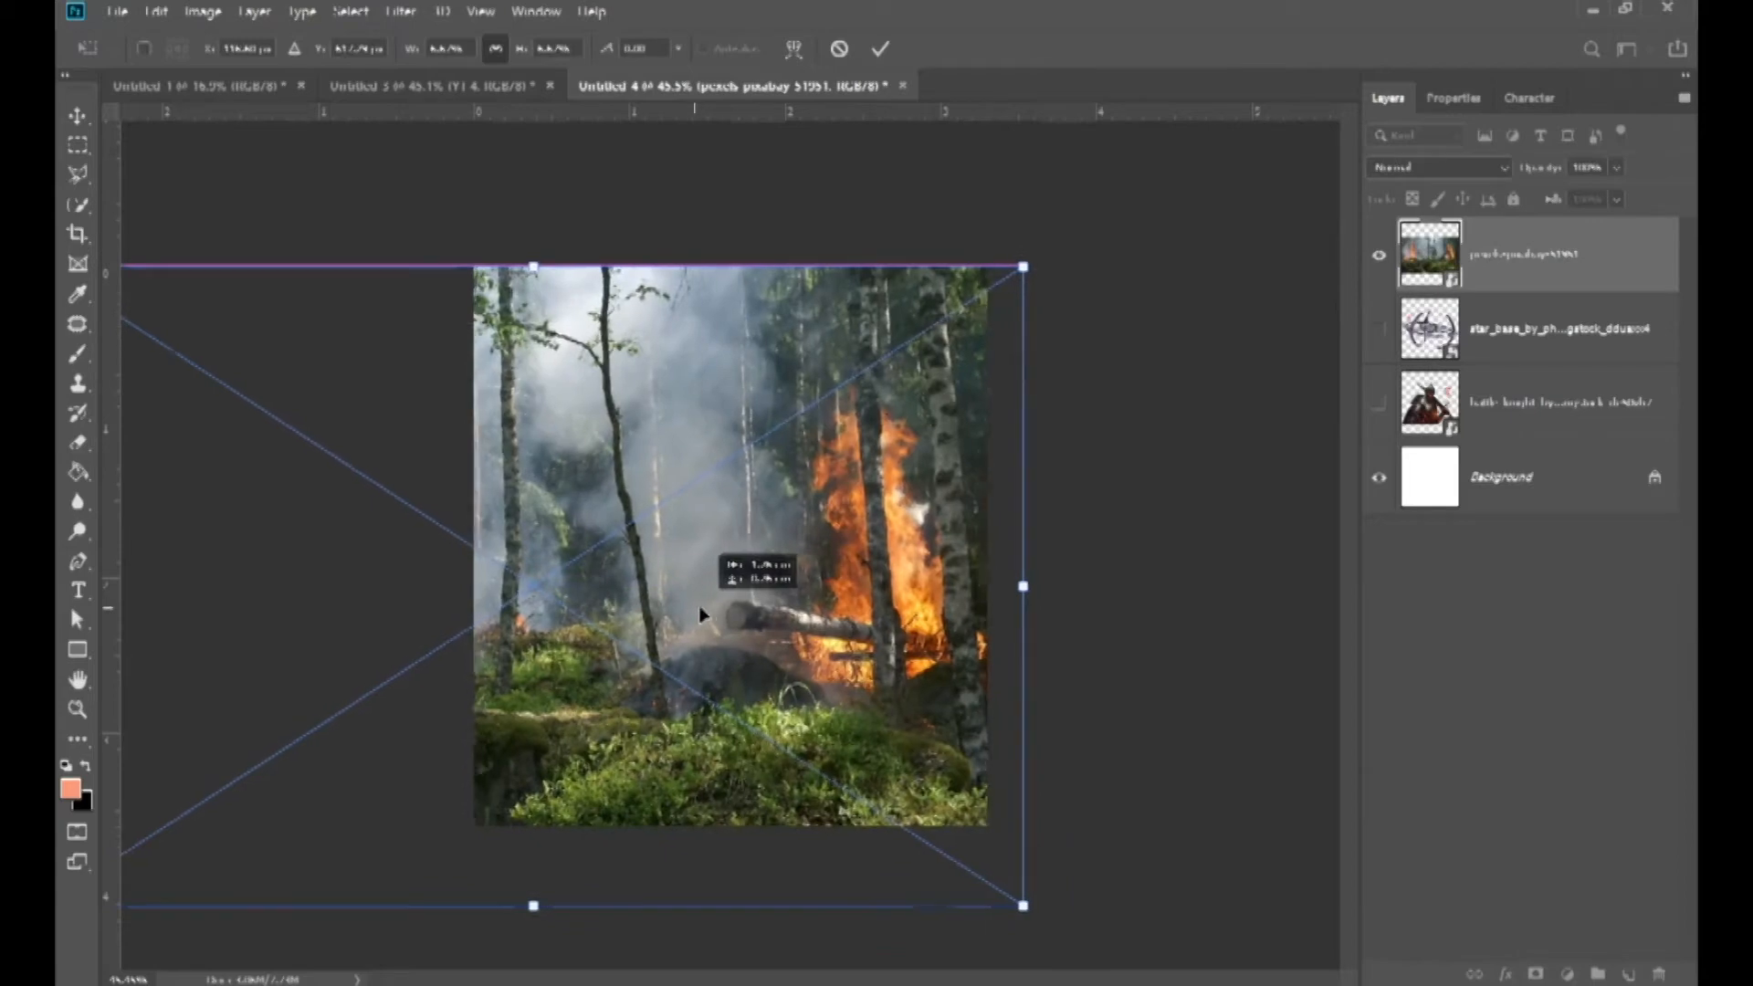
- Enlarge the forest fire image and shift it left so the burning trees sit along the canvas's right edge
key("ctrl+minus")
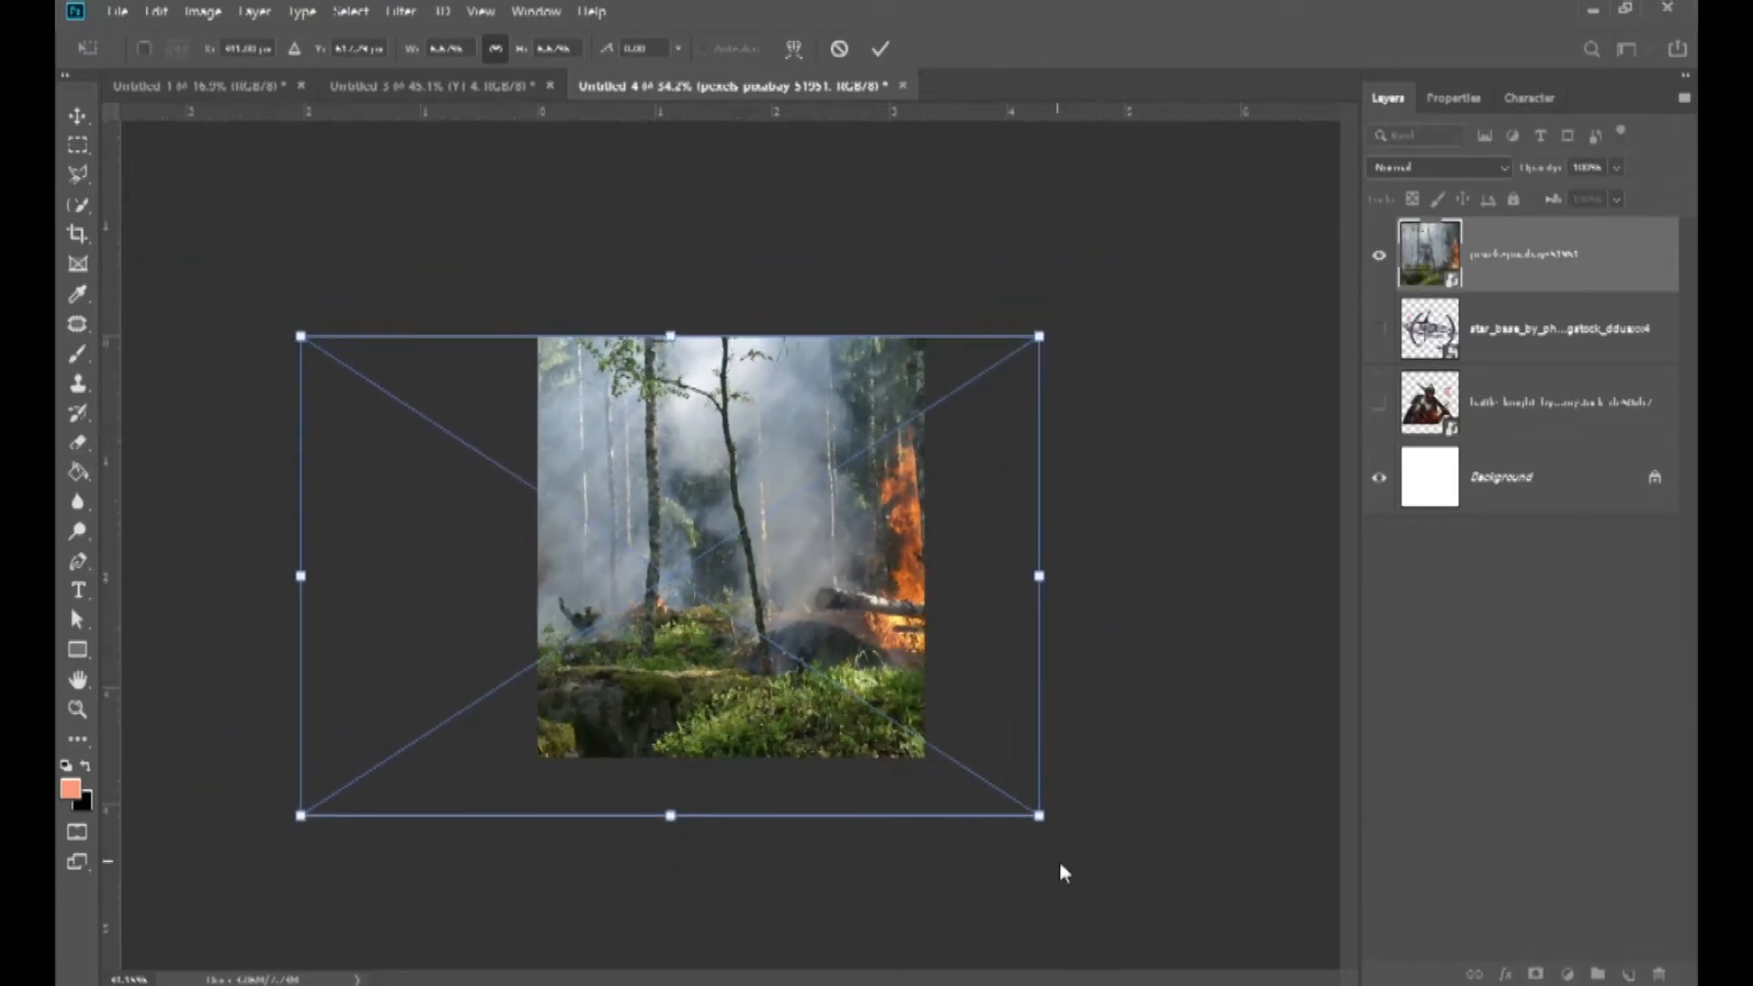
left_click_drag(1047, 820, 1104, 857)
left_click_drag(975, 745, 911, 738)
key("Return")
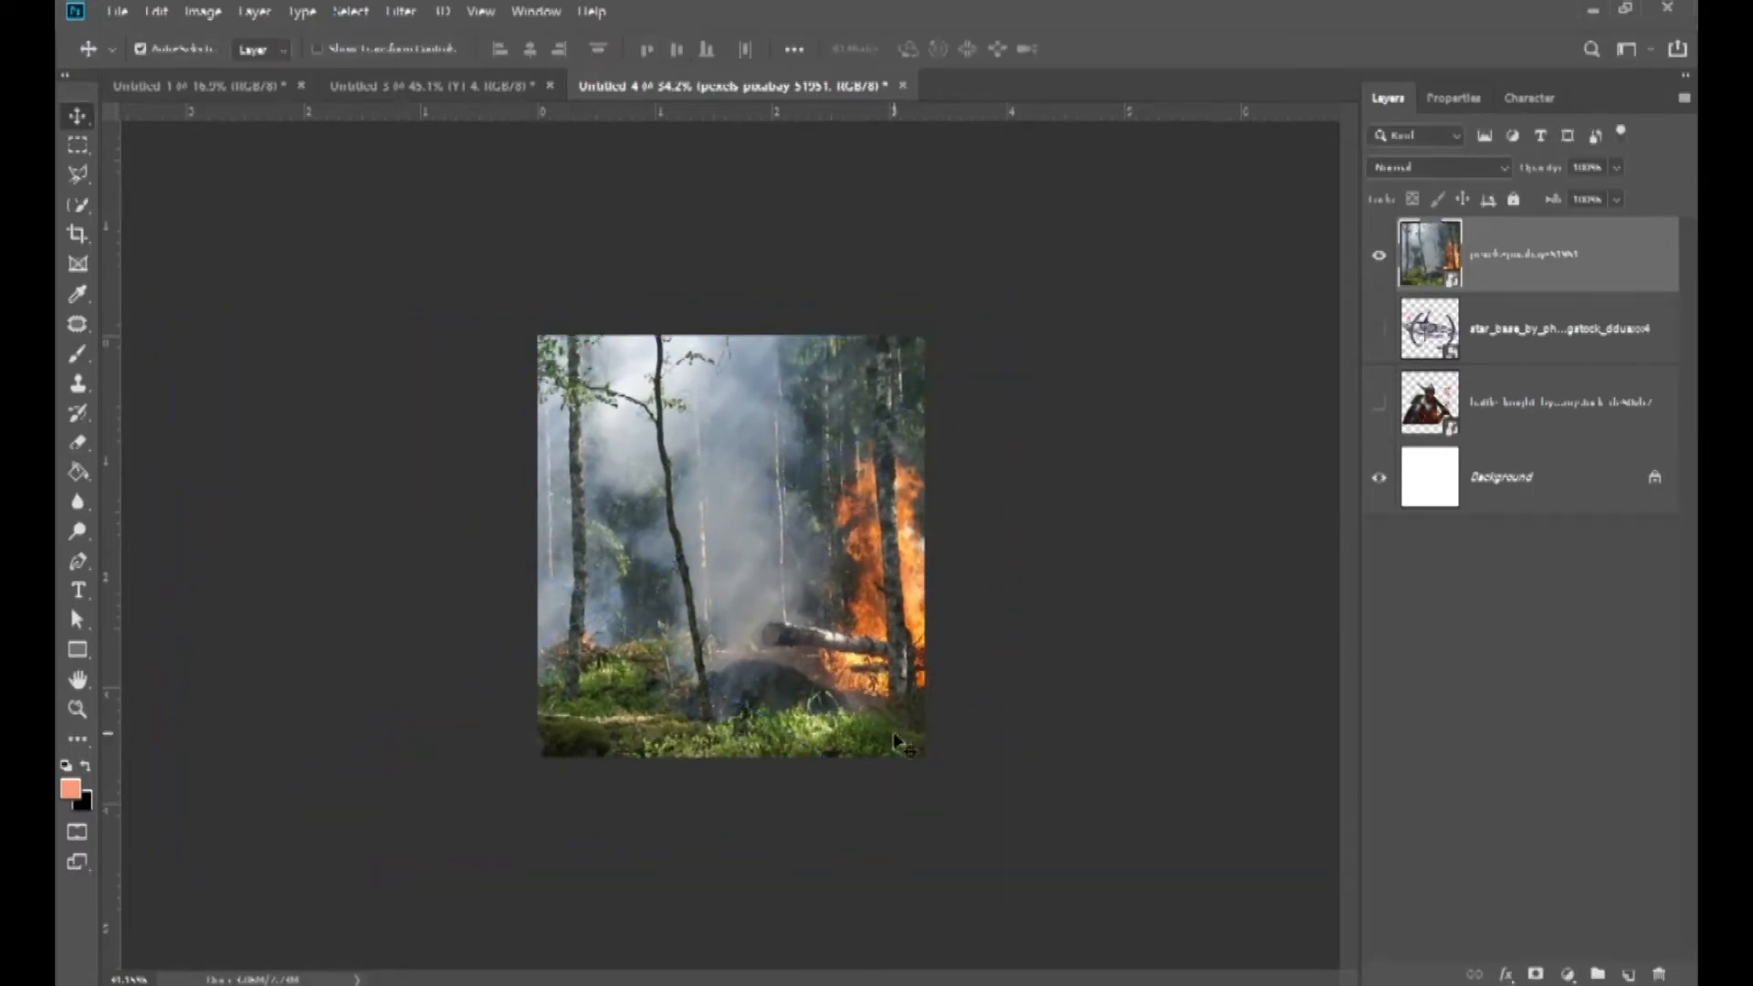
- Show the battle knight layer and reorder the layers with the knight on top, then star_base, then the forest image
scroll(795, 575, "up", 3)
left_click(1378, 402)
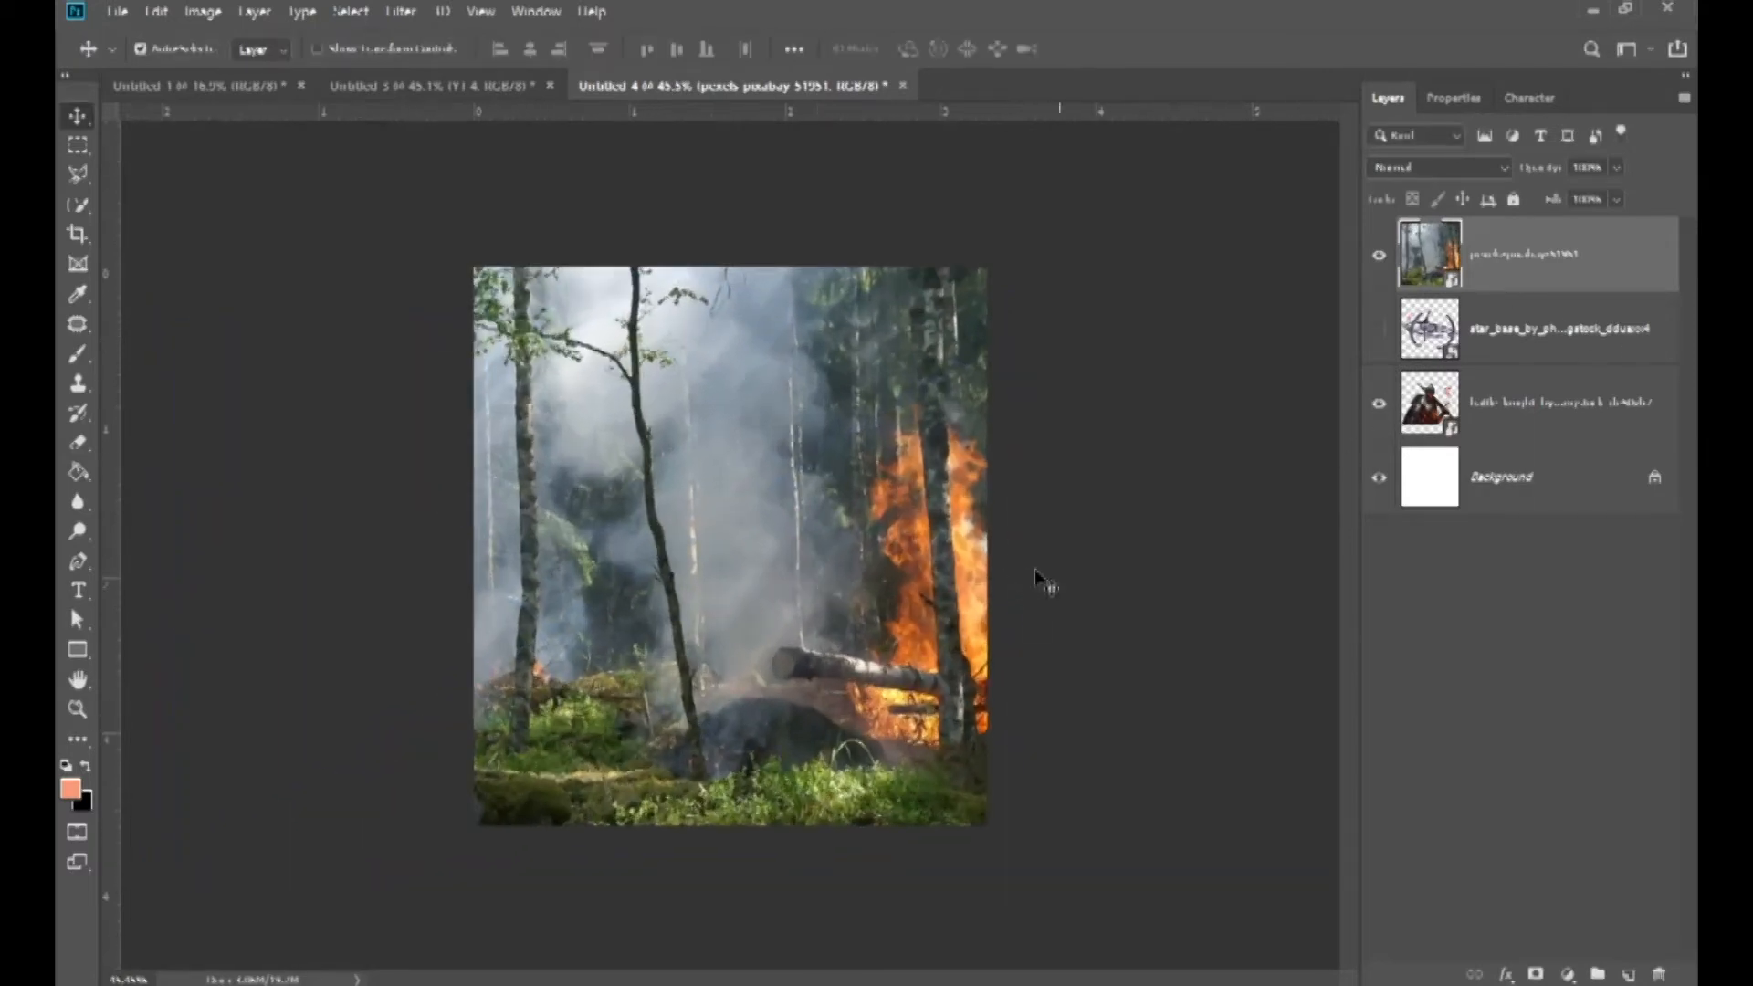
left_click_drag(1477, 429, 1502, 240)
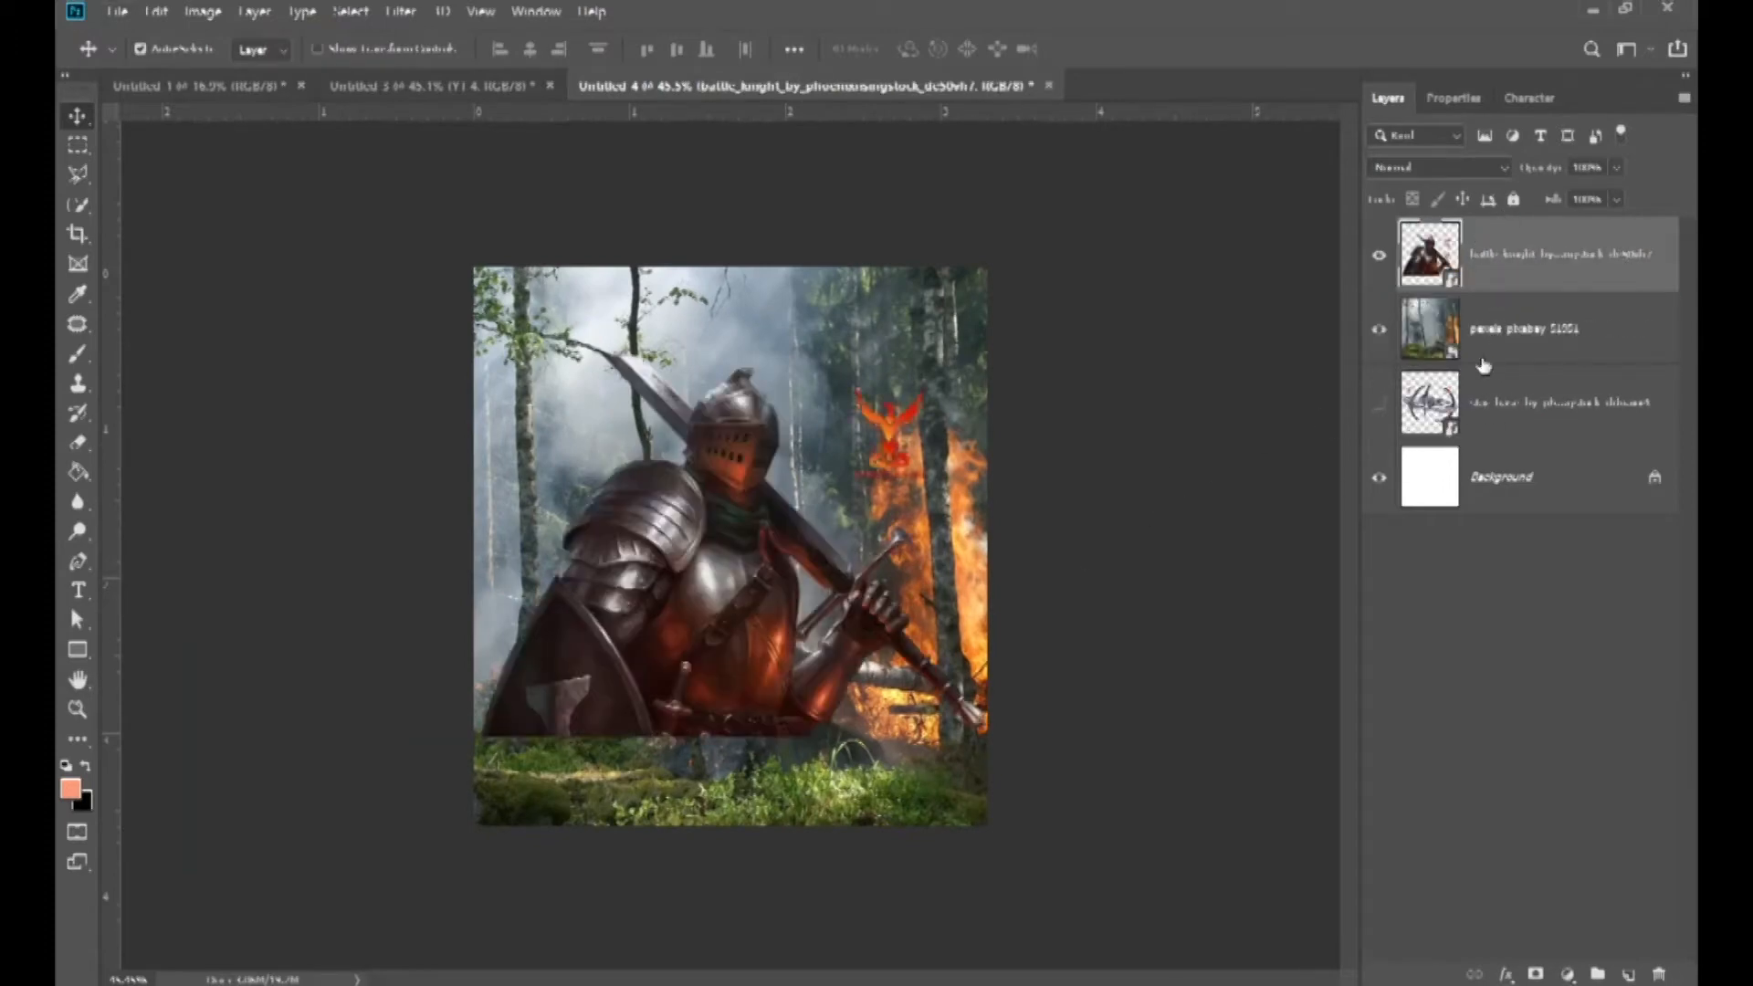
left_click_drag(1471, 360, 1497, 399)
- Move the knight down to the canvas's bottom edge and scale it down slightly
scroll(910, 572, "up", 2)
left_click_drag(767, 608, 768, 707)
key("ctrl+t")
mouse_move(1049, 421)
left_mouse_down()
mouse_move(974, 472)
mouse_move(1021, 439)
left_mouse_up()
left_click_drag(907, 539, 919, 563)
key("Return")
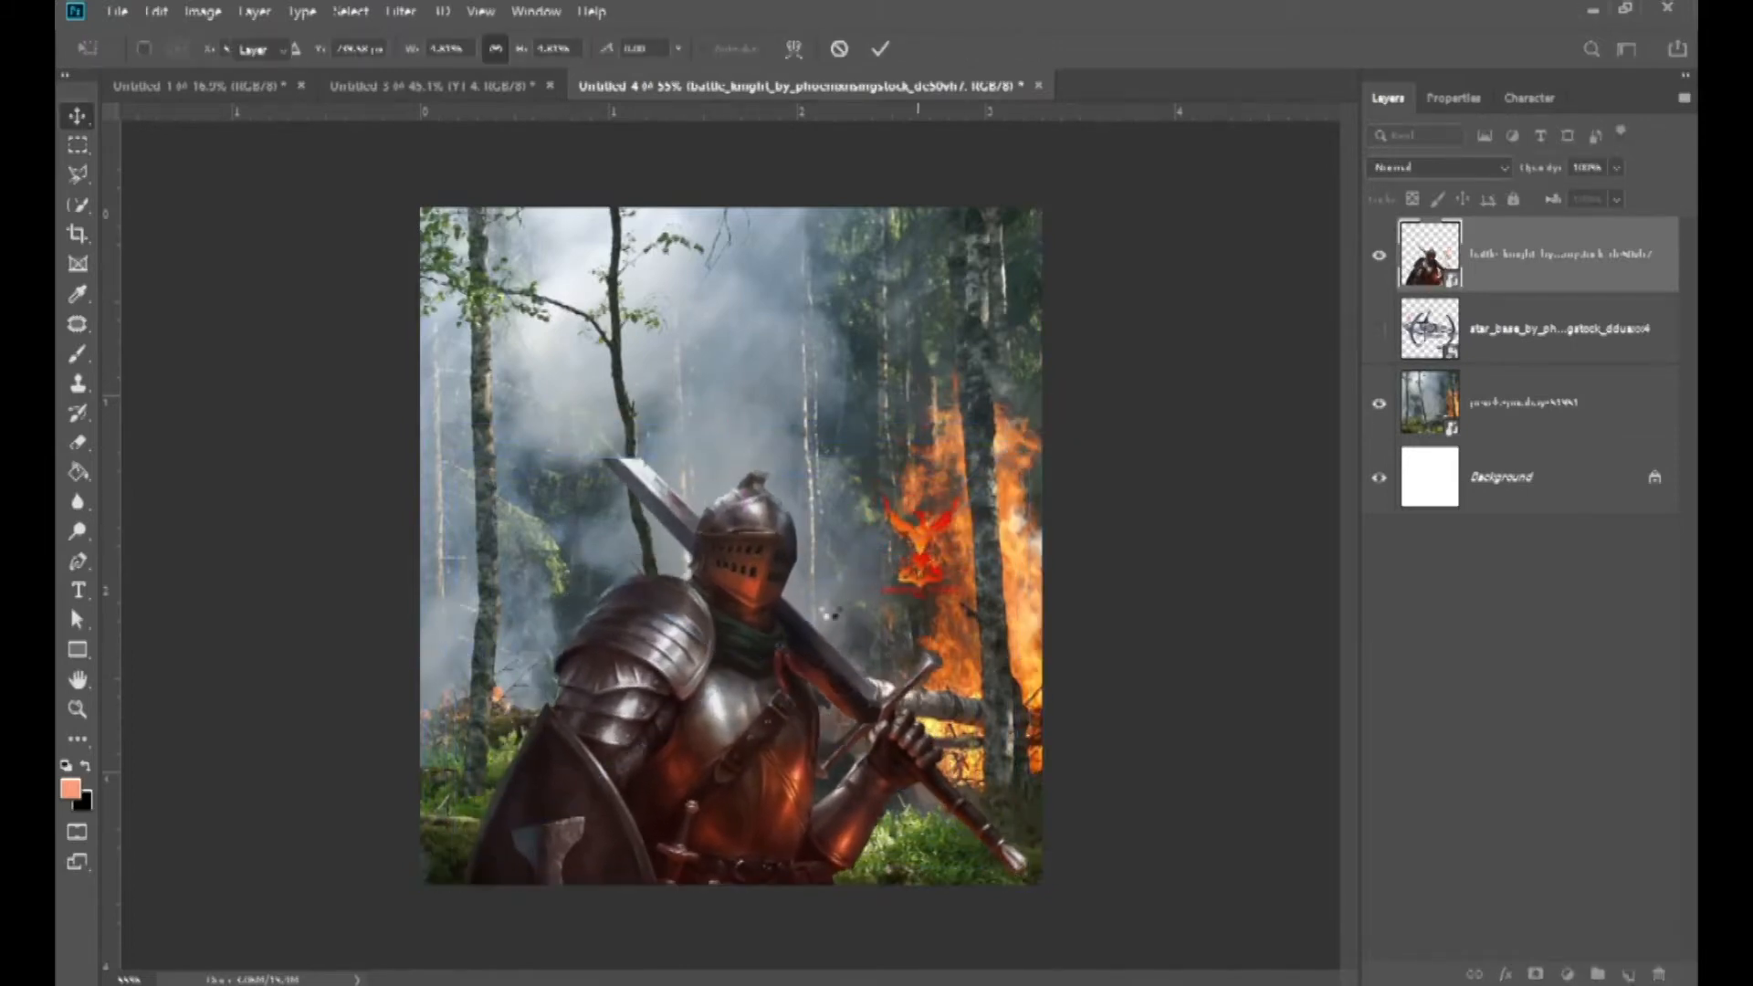
left_click_drag(775, 582, 773, 580)
key("ctrl+t")
left_click_drag(1030, 456, 1011, 469)
key("Return")
- Rasterize the knight layer and erase the red phoenix logo beside the knight with a soft Eraser
left_click(927, 408)
left_click(945, 500)
scroll(945, 500, "up", 3)
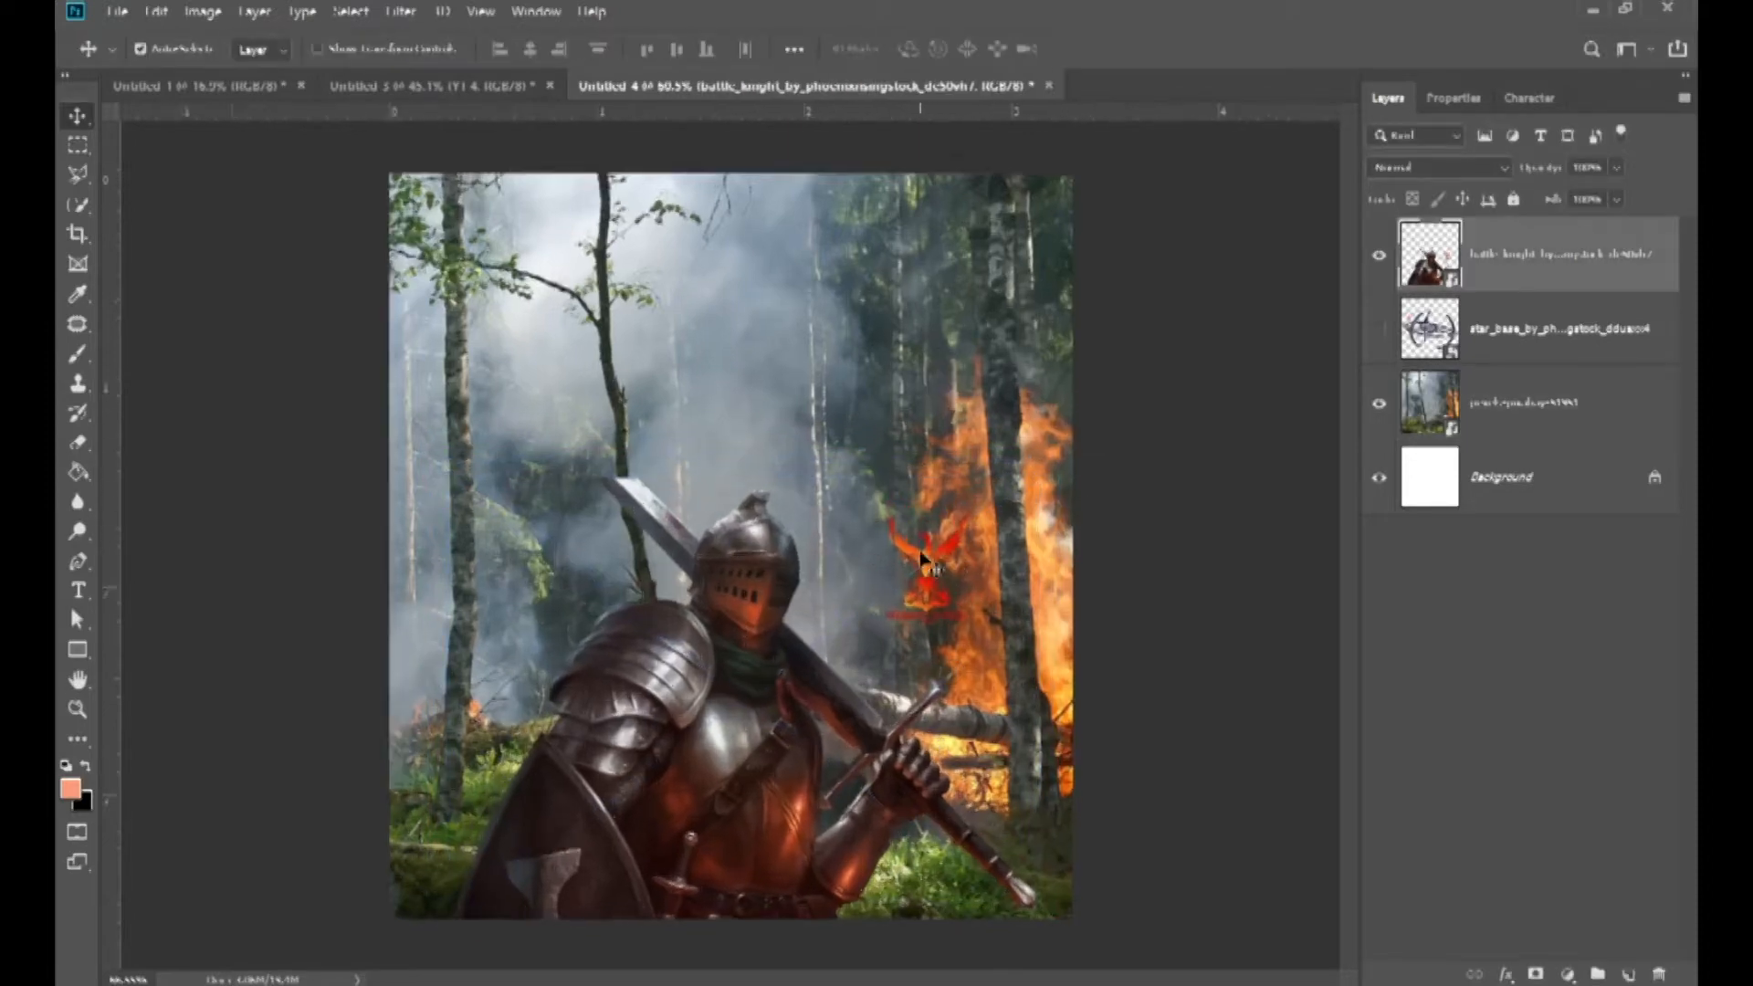
key("e")
right_click(962, 529)
left_click(919, 447)
key("Return")
right_click(988, 522, "alt")
left_click(975, 526)
right_click(977, 577)
left_click_drag(973, 574, 914, 658)
scroll(929, 613, "down", 1)
right_click(930, 586, "alt")
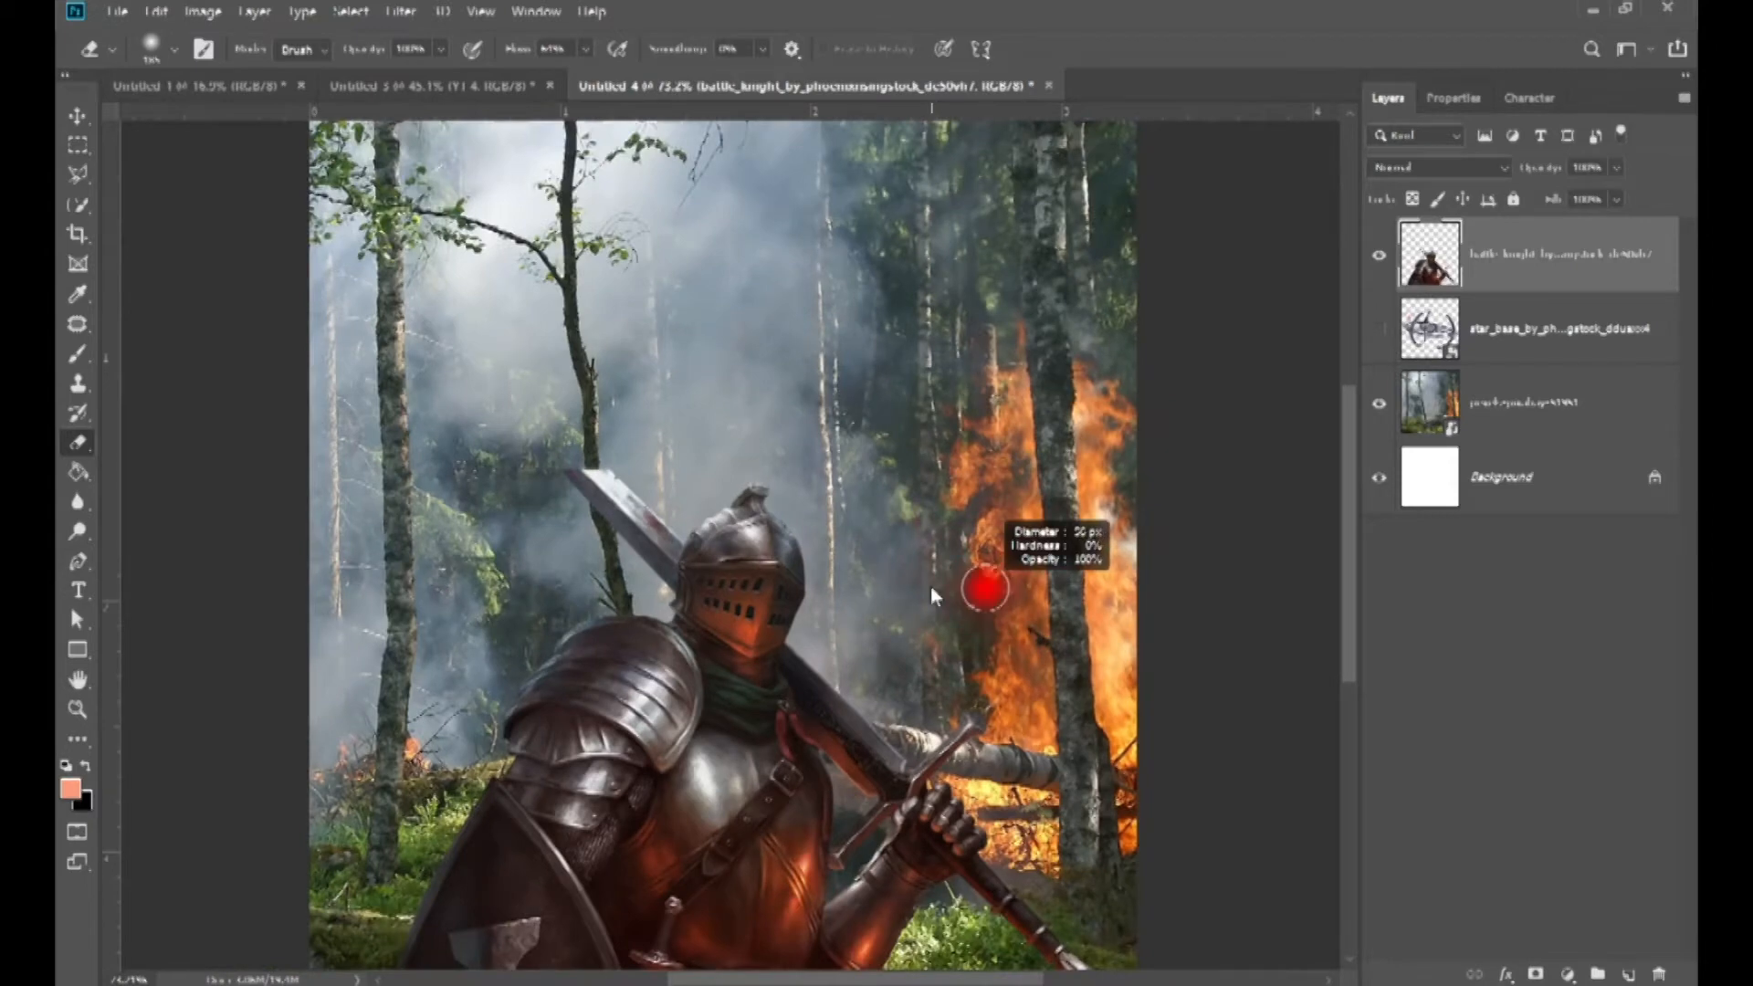
scroll(929, 586, "down", 1)
scroll(930, 586, "up", 1)
- Enlarge the forest image behind the knight and shift it left
left_click(77, 116)
scroll(915, 537, "down", 2)
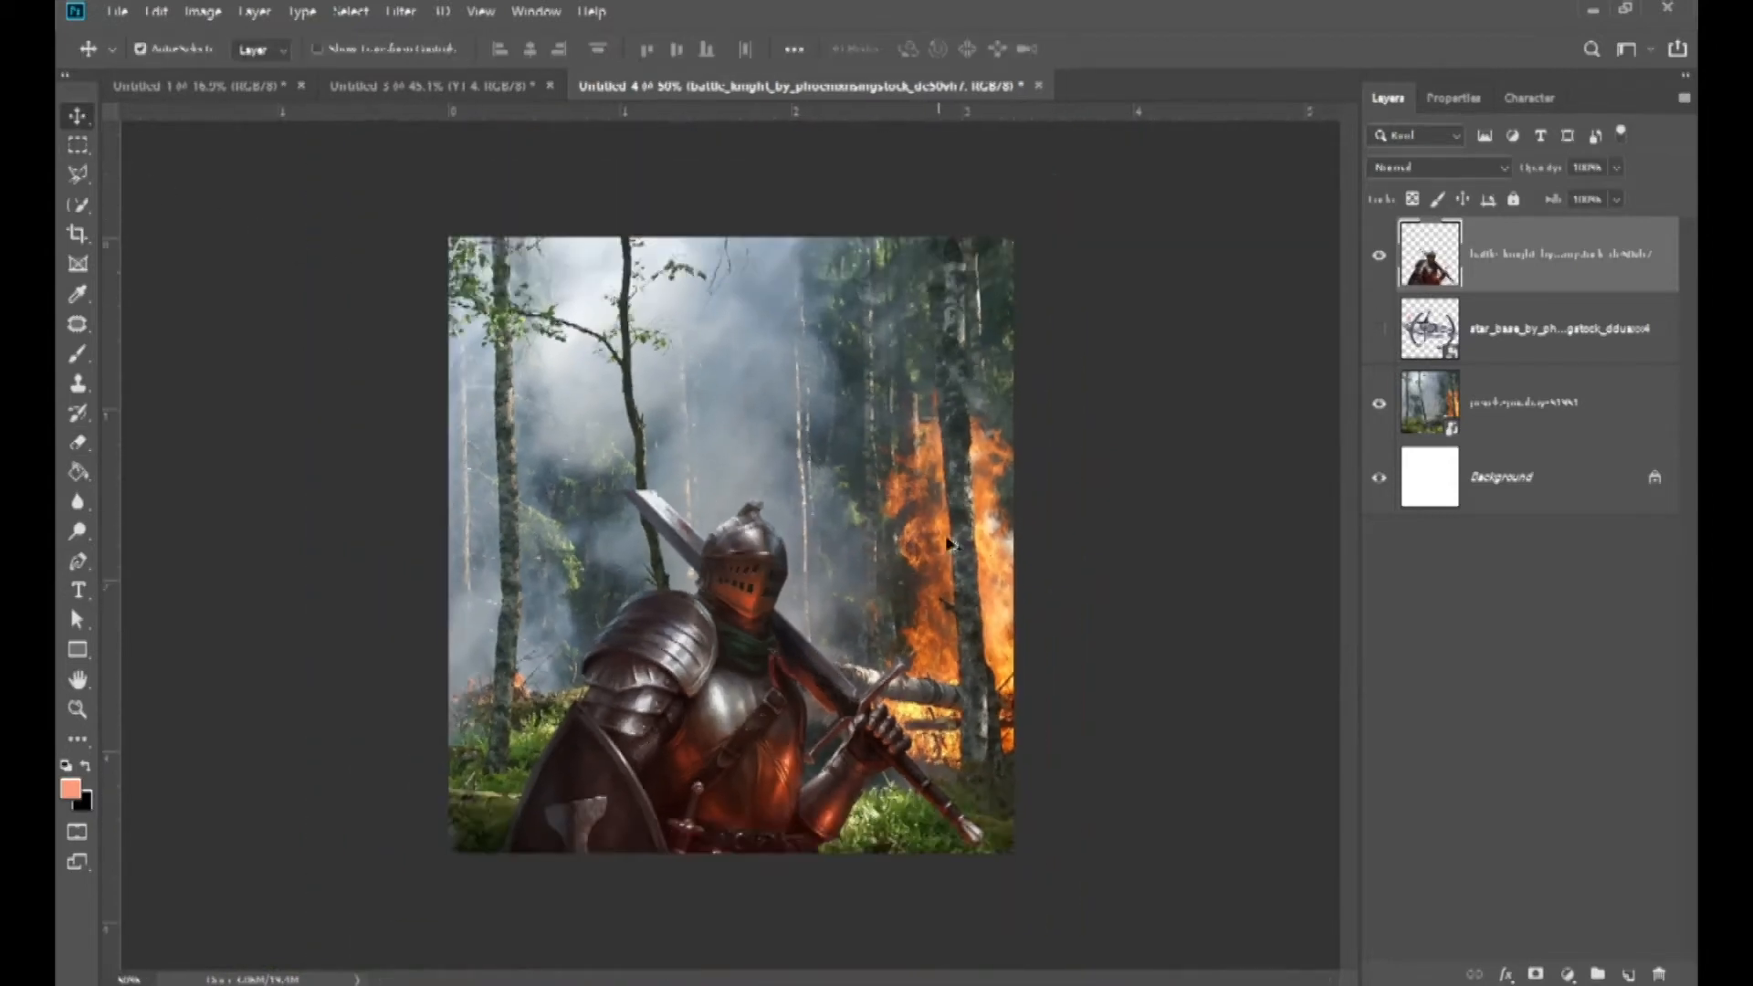
left_click(986, 542)
mouse_move(1008, 540)
left_mouse_down()
mouse_move(1009, 573)
mouse_move(1002, 490)
mouse_move(1009, 563)
mouse_move(1000, 539)
left_mouse_up()
key("ctrl+t")
scroll(959, 659, "down", 5)
left_click_drag(984, 849, 1102, 917)
left_click_drag(881, 646, 793, 630)
key("Return")
key("ctrl+0")
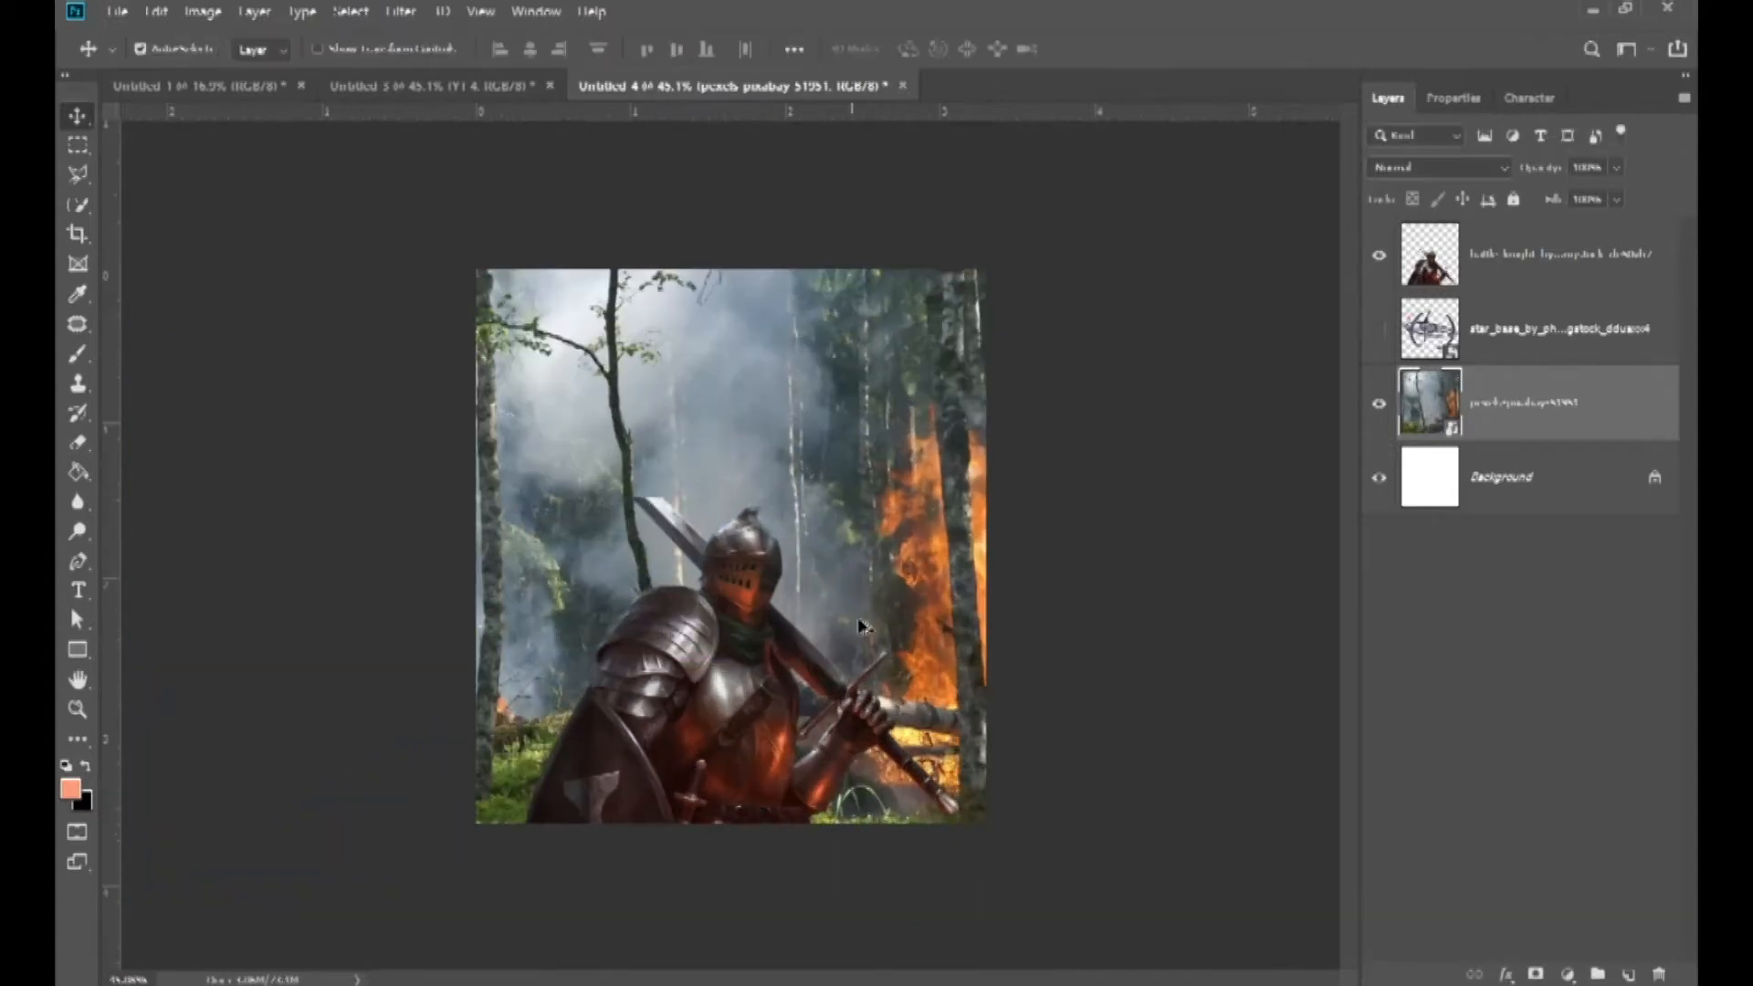
- Scale the forest image down to about 7.74 by 5.05 cm and align its top with the canvas's top edge
mouse_move(934, 650)
left_mouse_down()
mouse_move(954, 643)
mouse_move(903, 650)
left_mouse_up()
key("ctrl+minus")
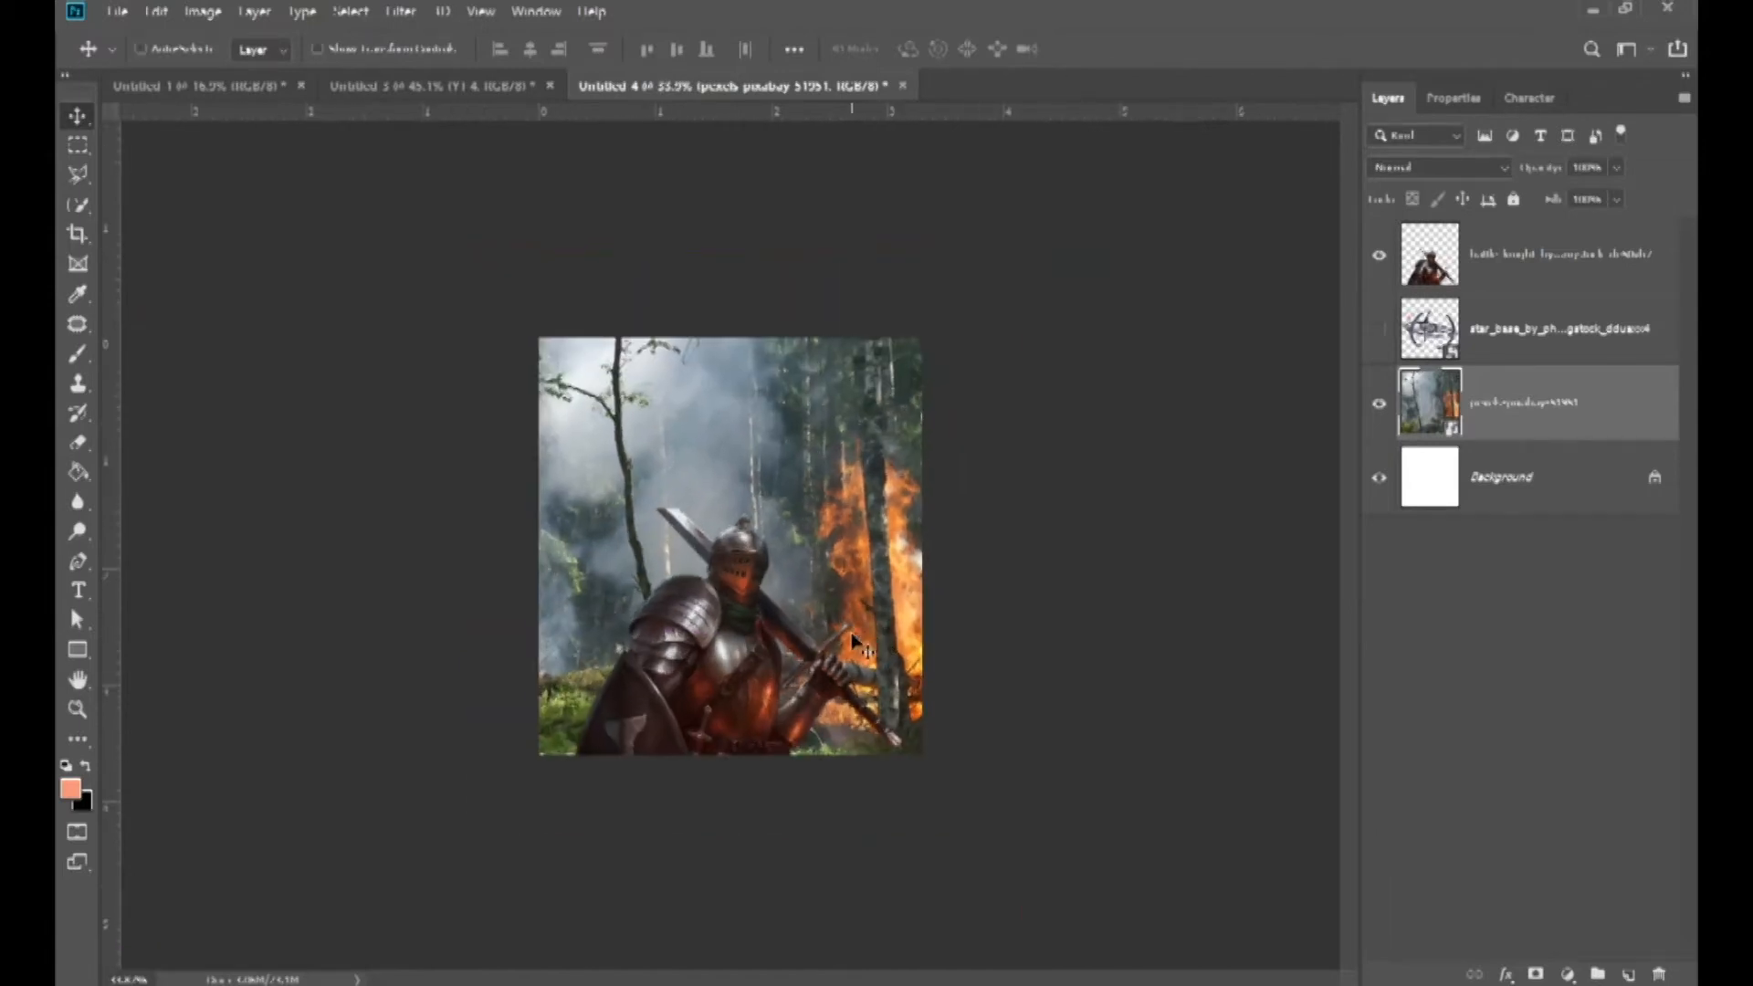
key("ctrl+t")
key("ctrl+0")
left_click_drag(187, 872, 227, 844)
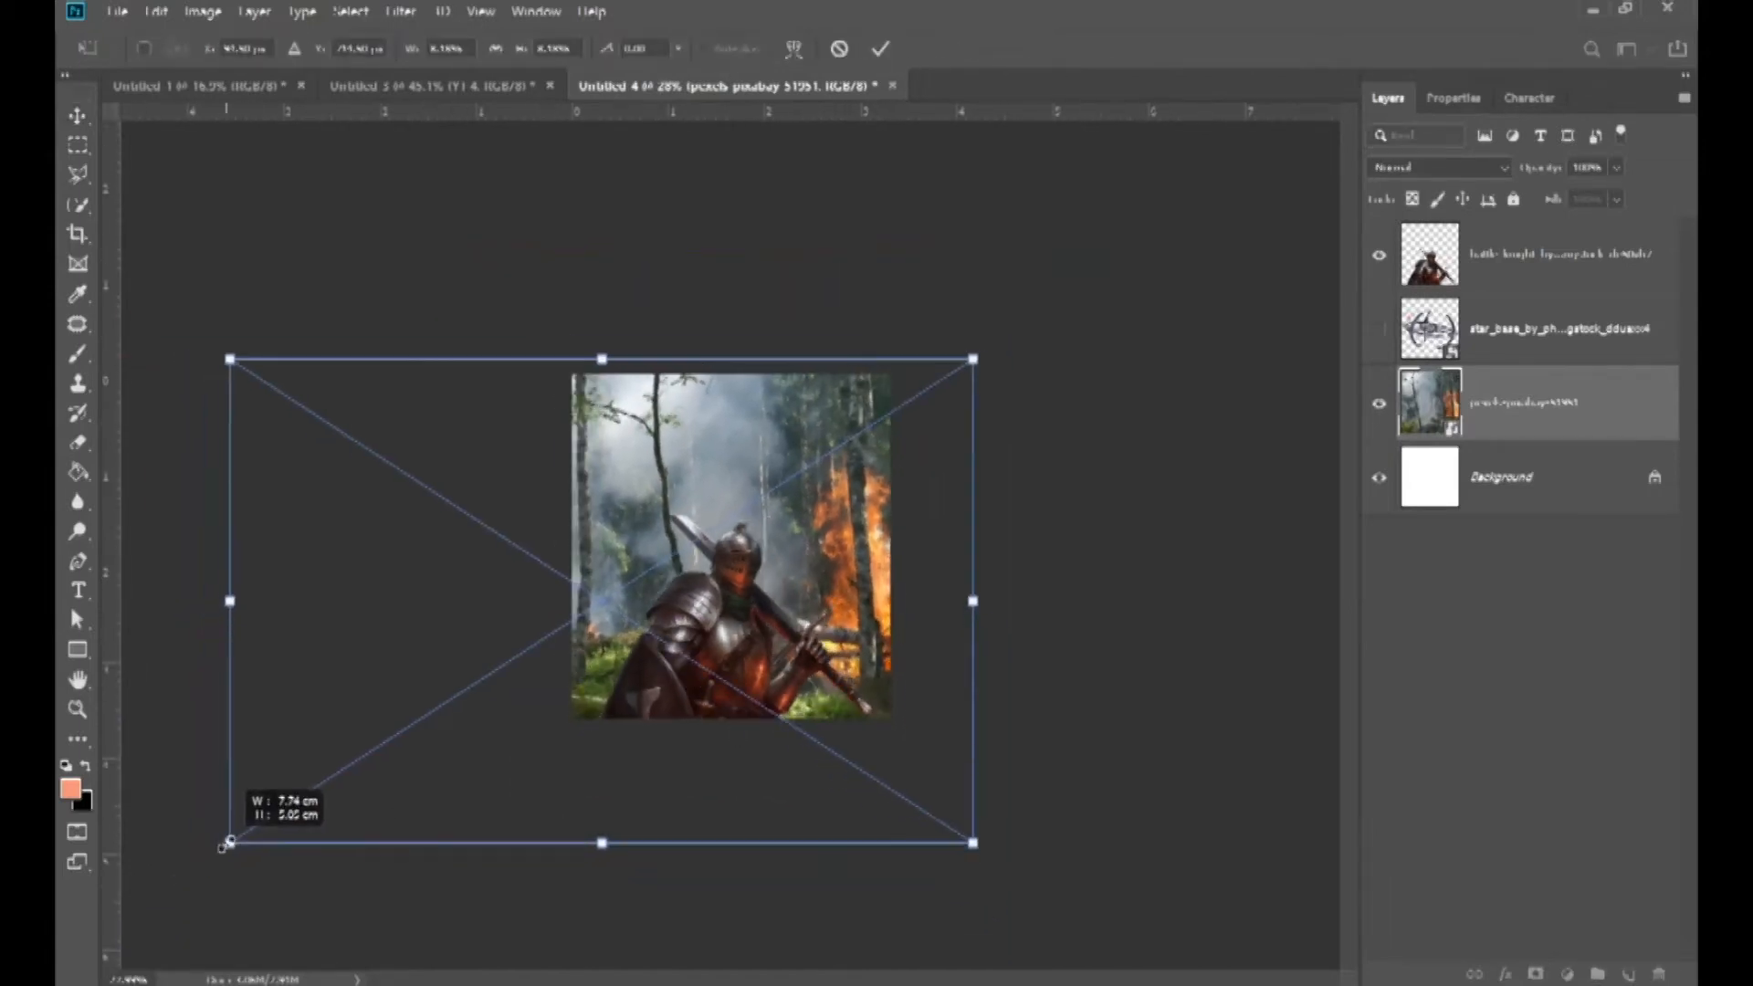
left_click_drag(698, 659, 696, 673)
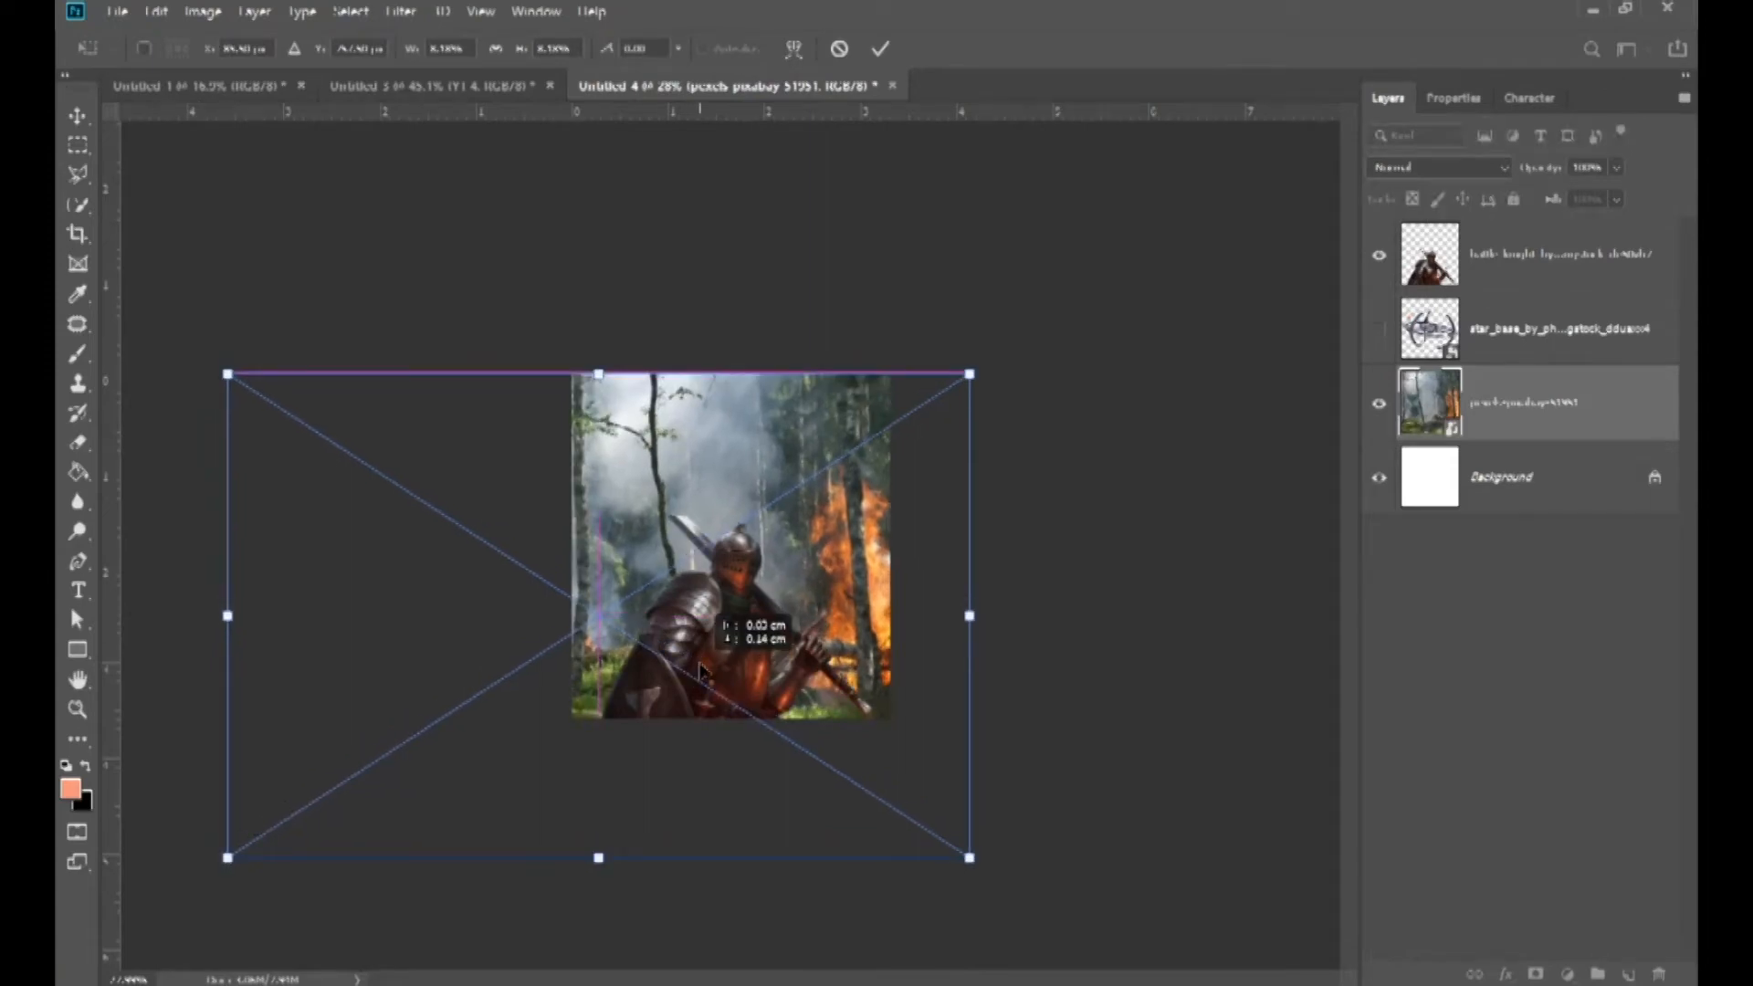
key("Return")
- Add a Brightness/Contrast adjustment clipped to the forest image, lowering its brightness and slightly reducing its contrast
scroll(753, 625, "up", 4)
scroll(753, 625, "down", 2)
left_click(1567, 974)
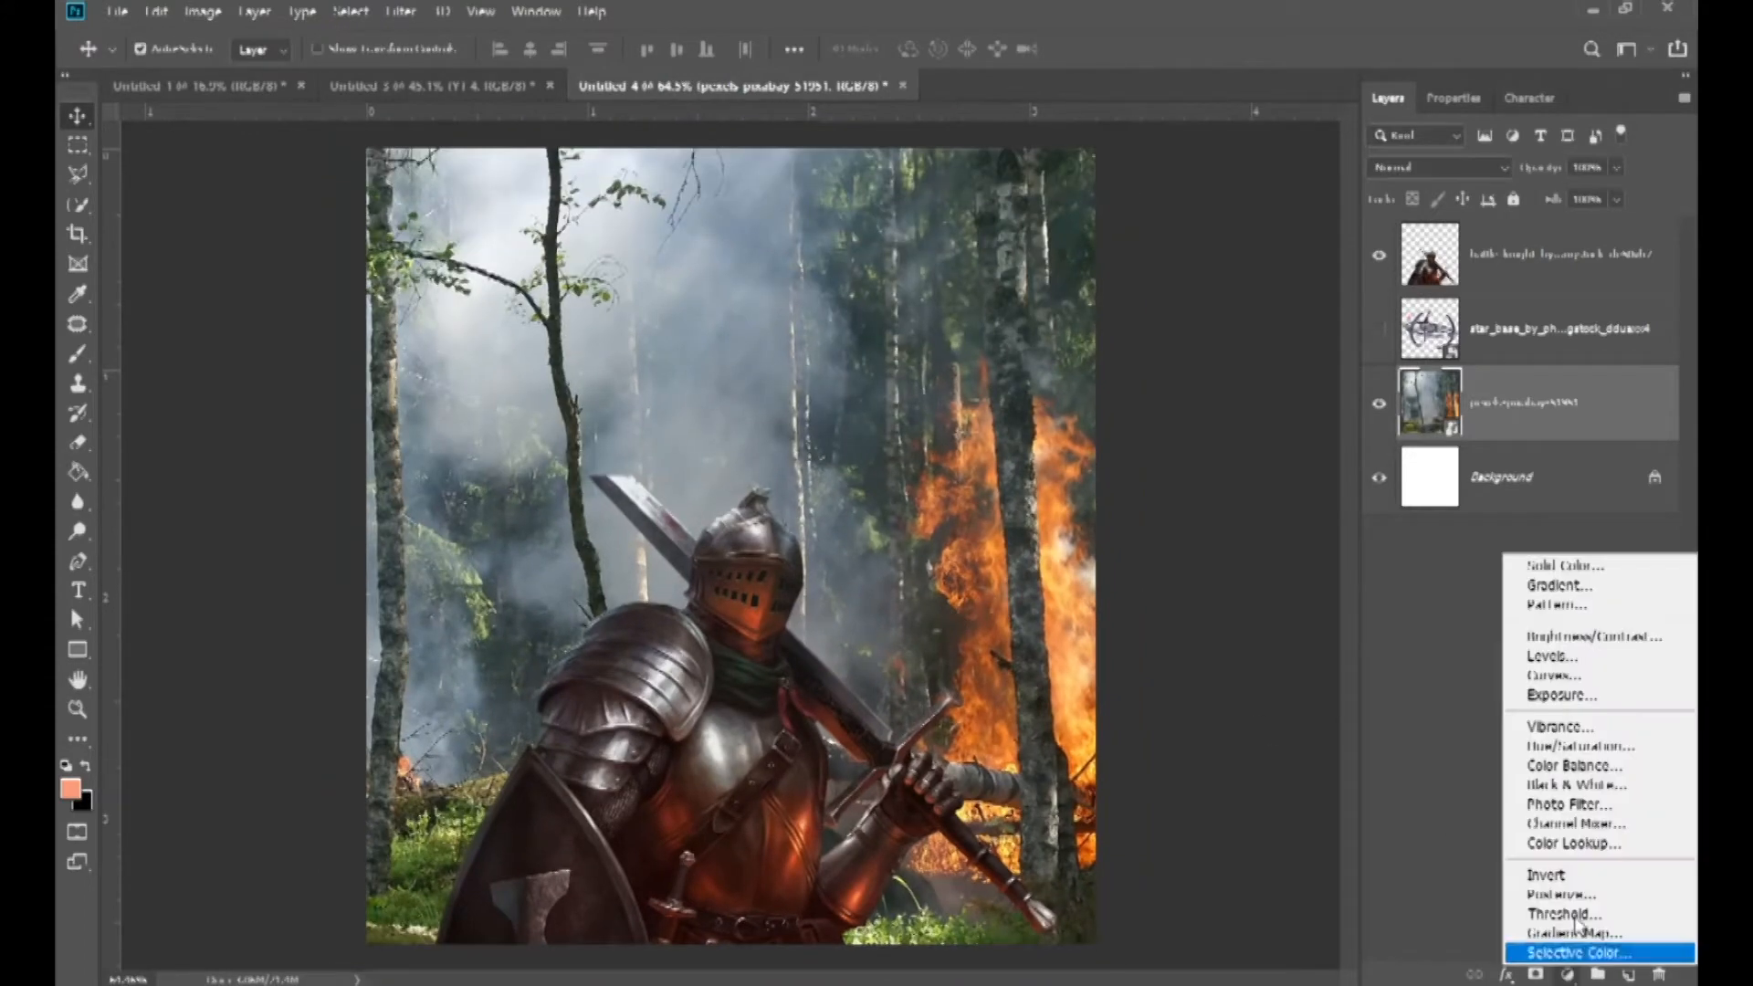
left_click(1566, 657)
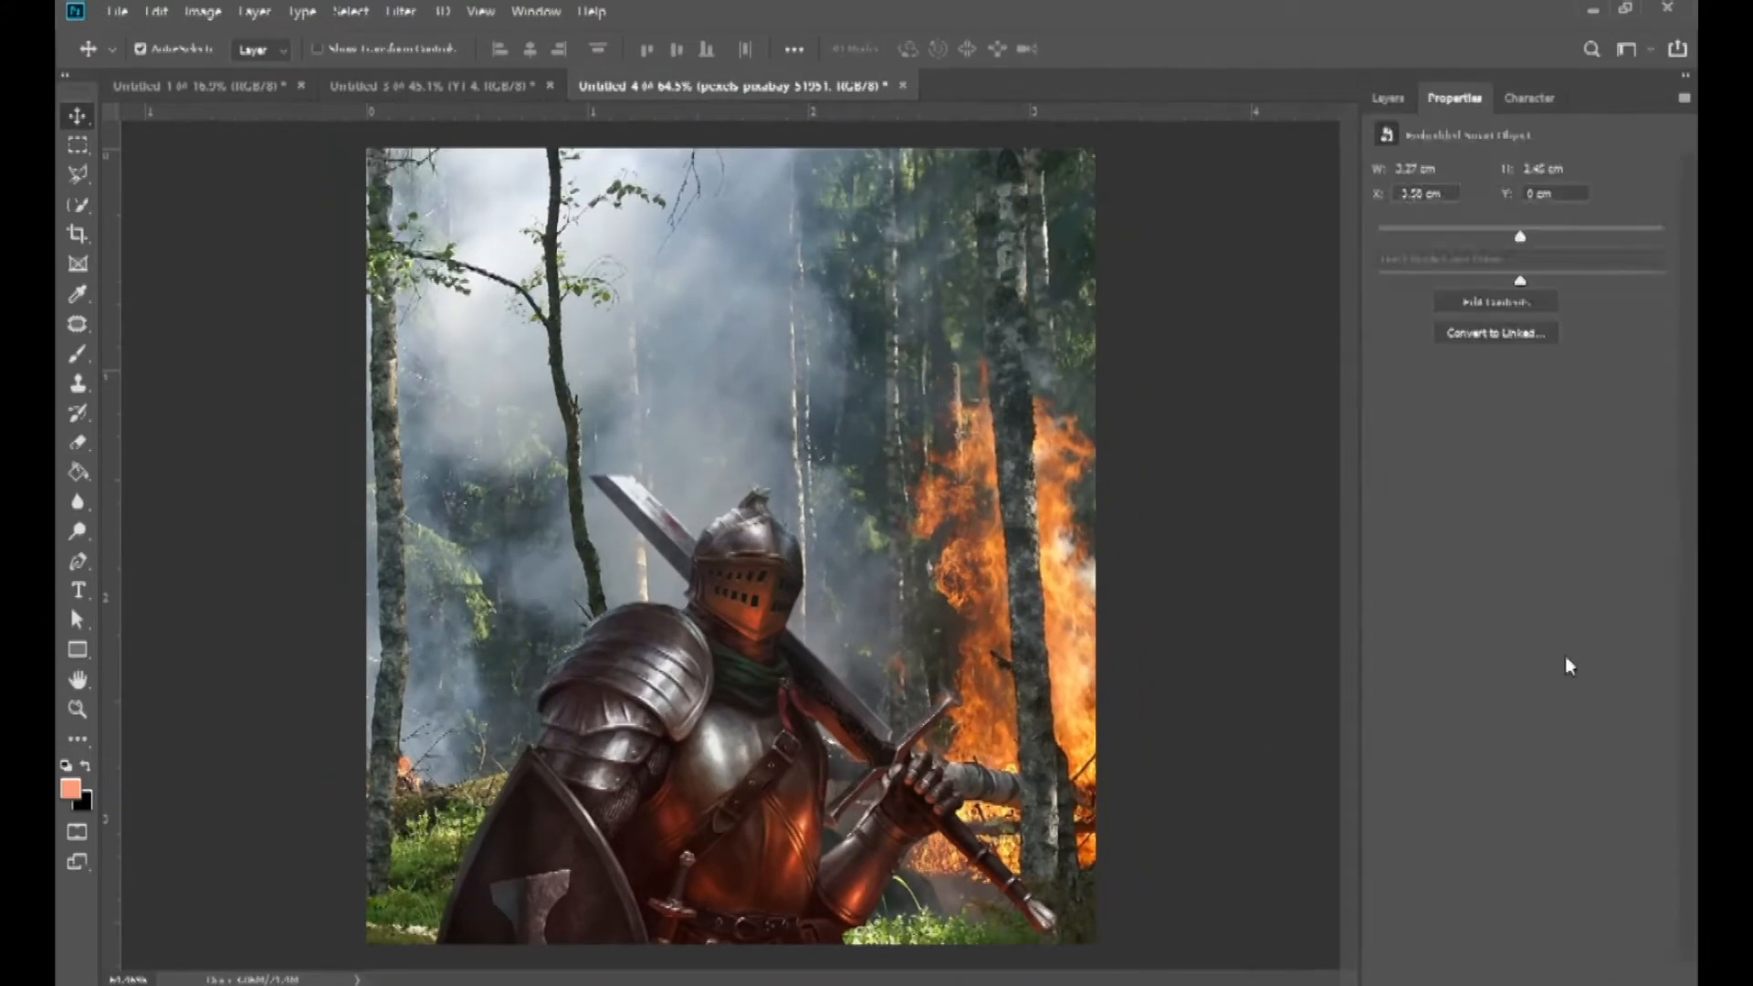
mouse_move(1521, 239)
left_mouse_down()
mouse_move(1489, 235)
mouse_move(1507, 267)
left_mouse_up()
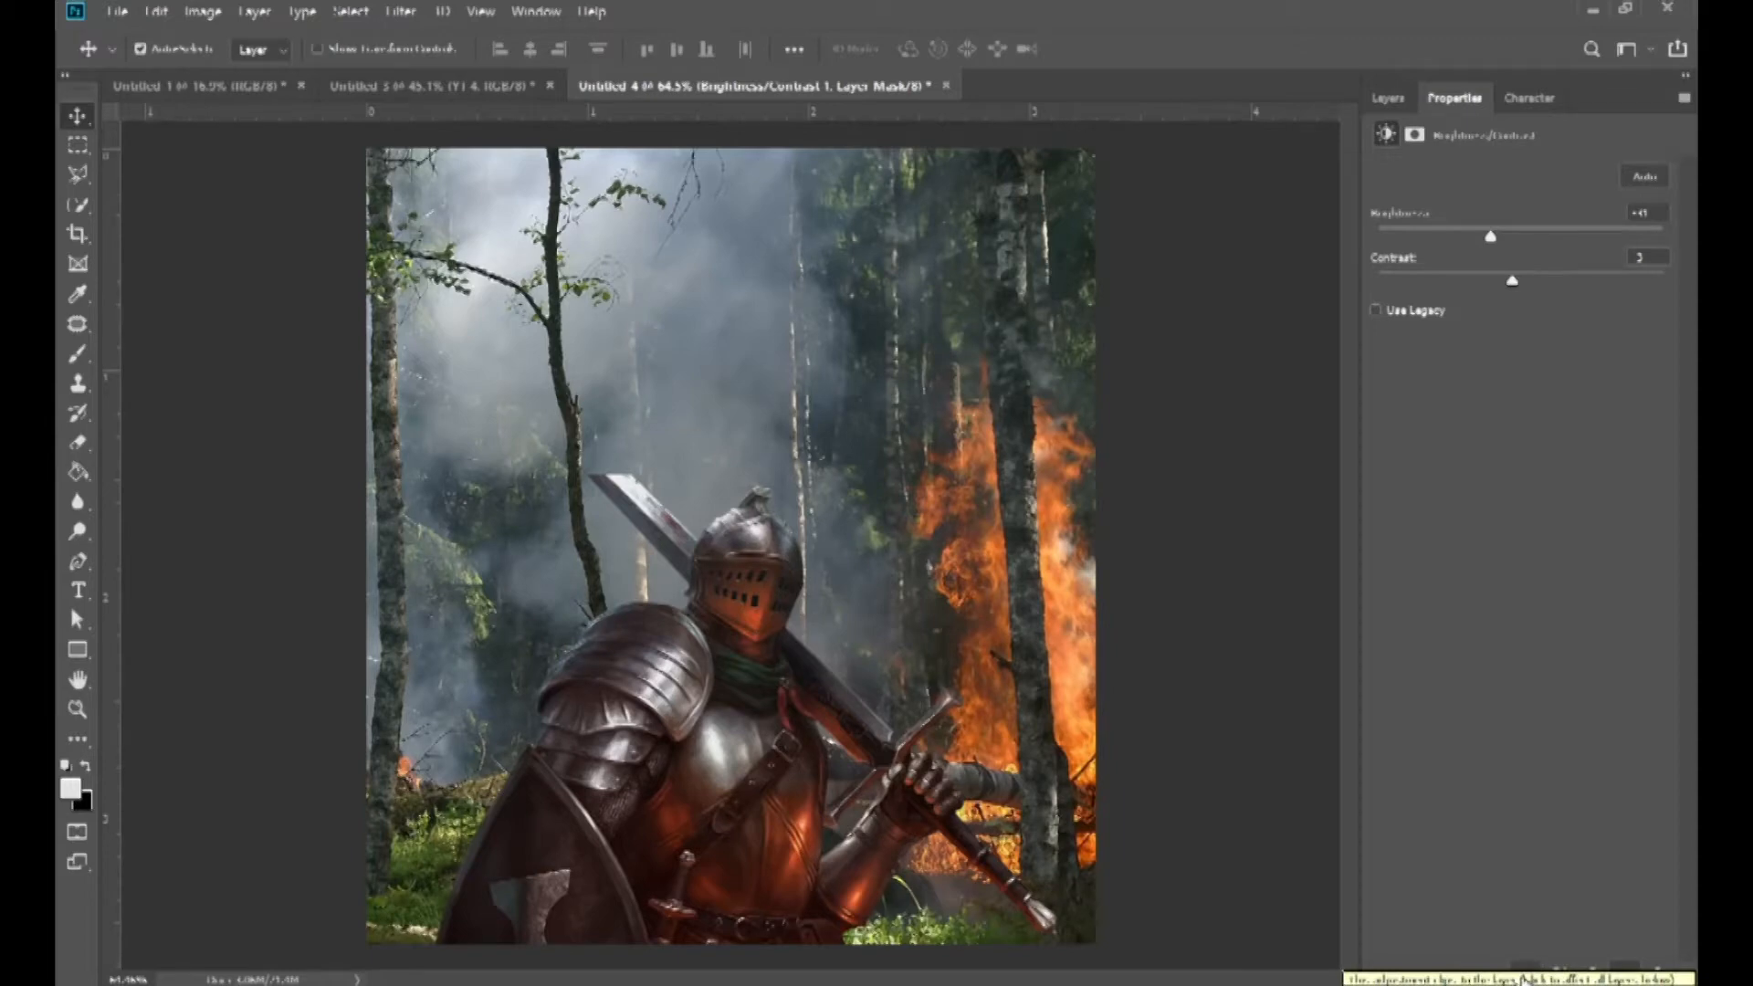
left_click(1388, 98)
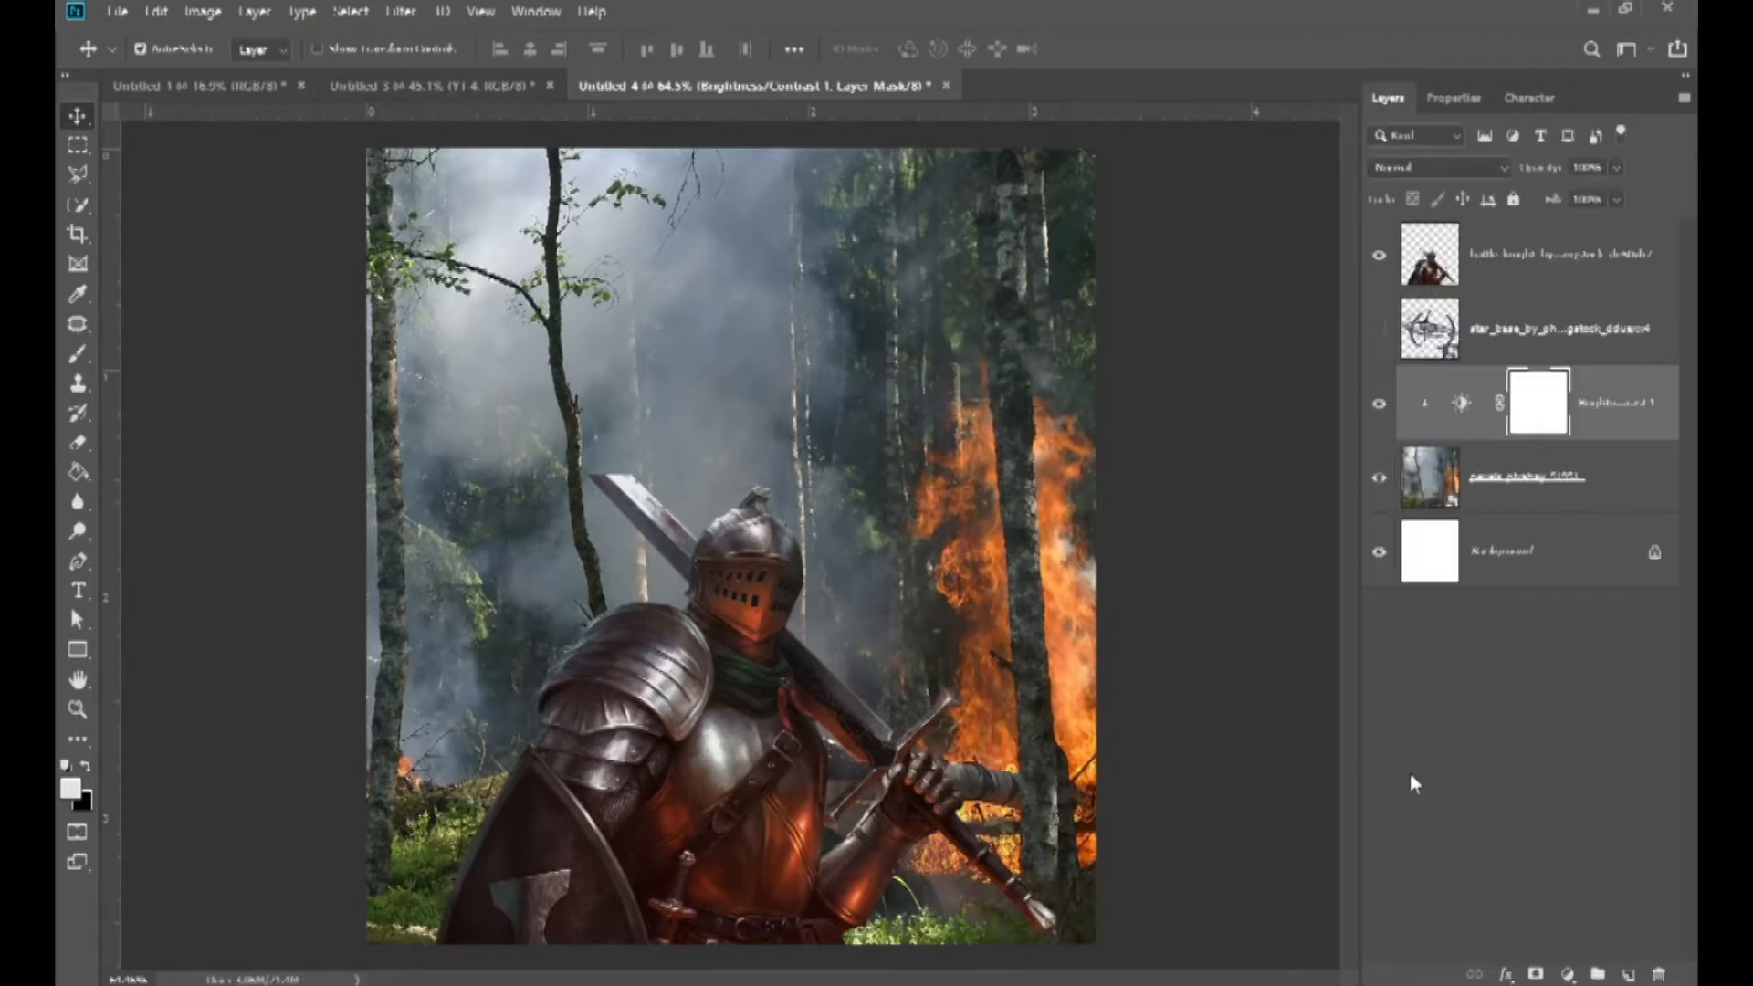
- Add a clipped Hue/Saturation adjustment to the forest, shifting the hue, setting saturation to -64 and lowering the lightness
left_click(1566, 973)
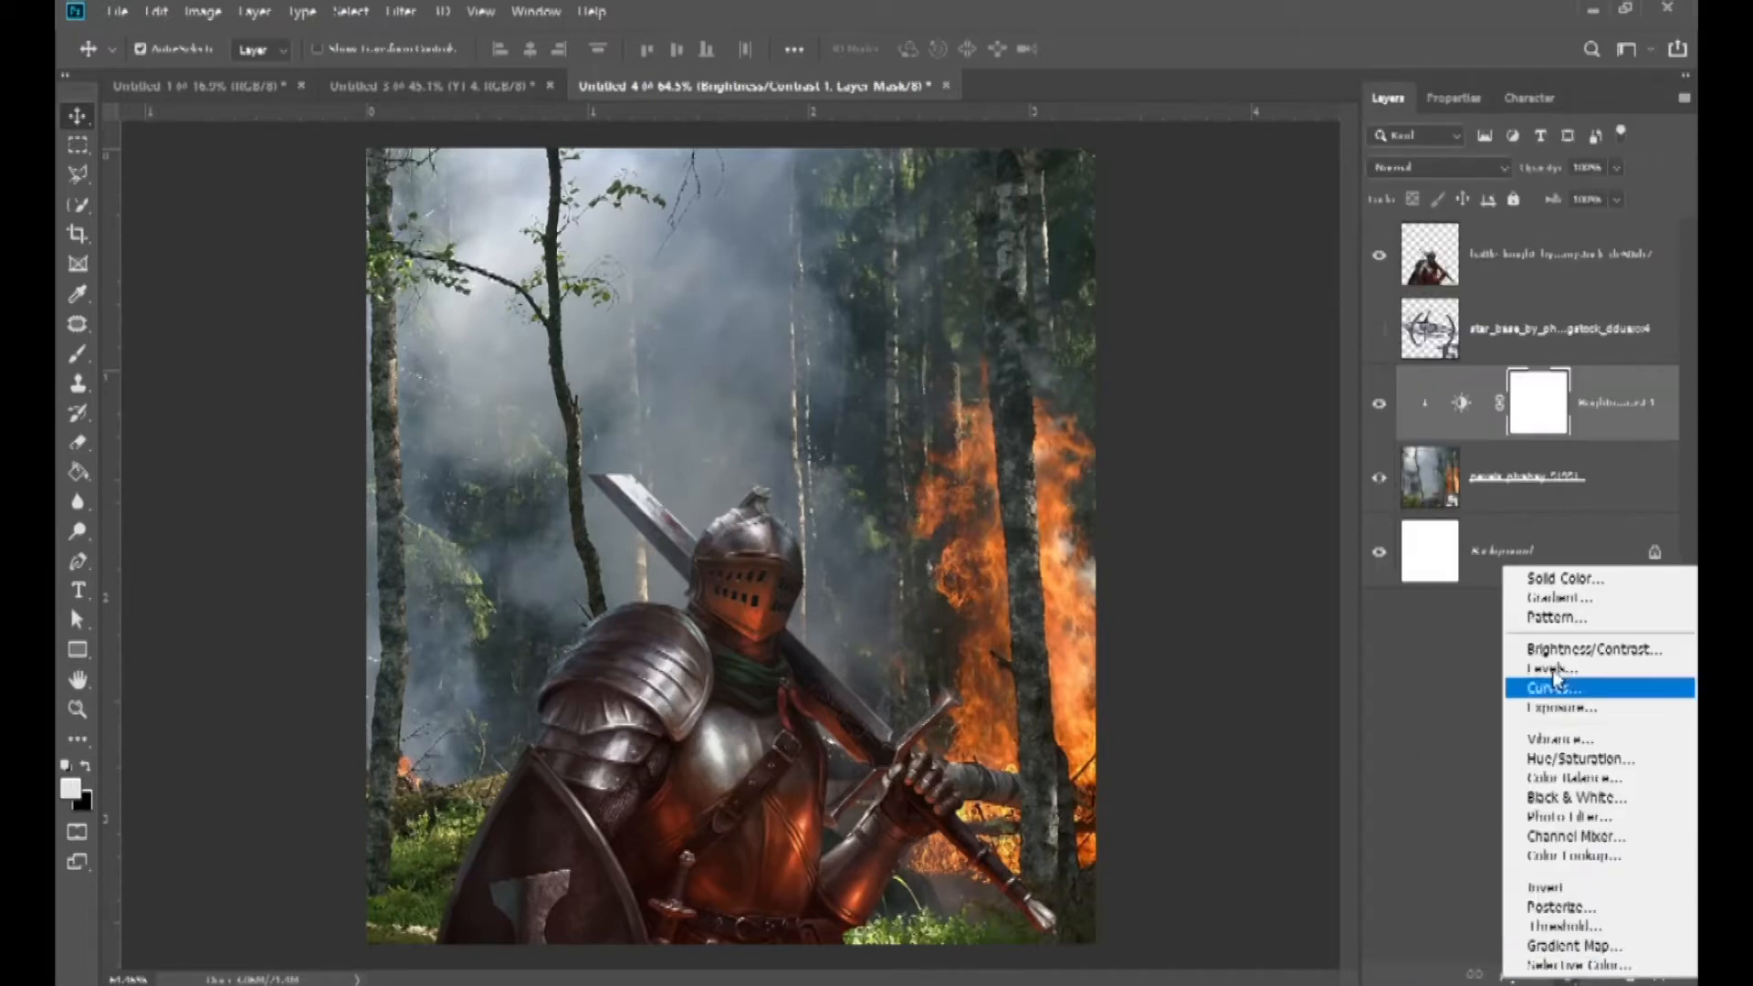
left_click(1552, 758)
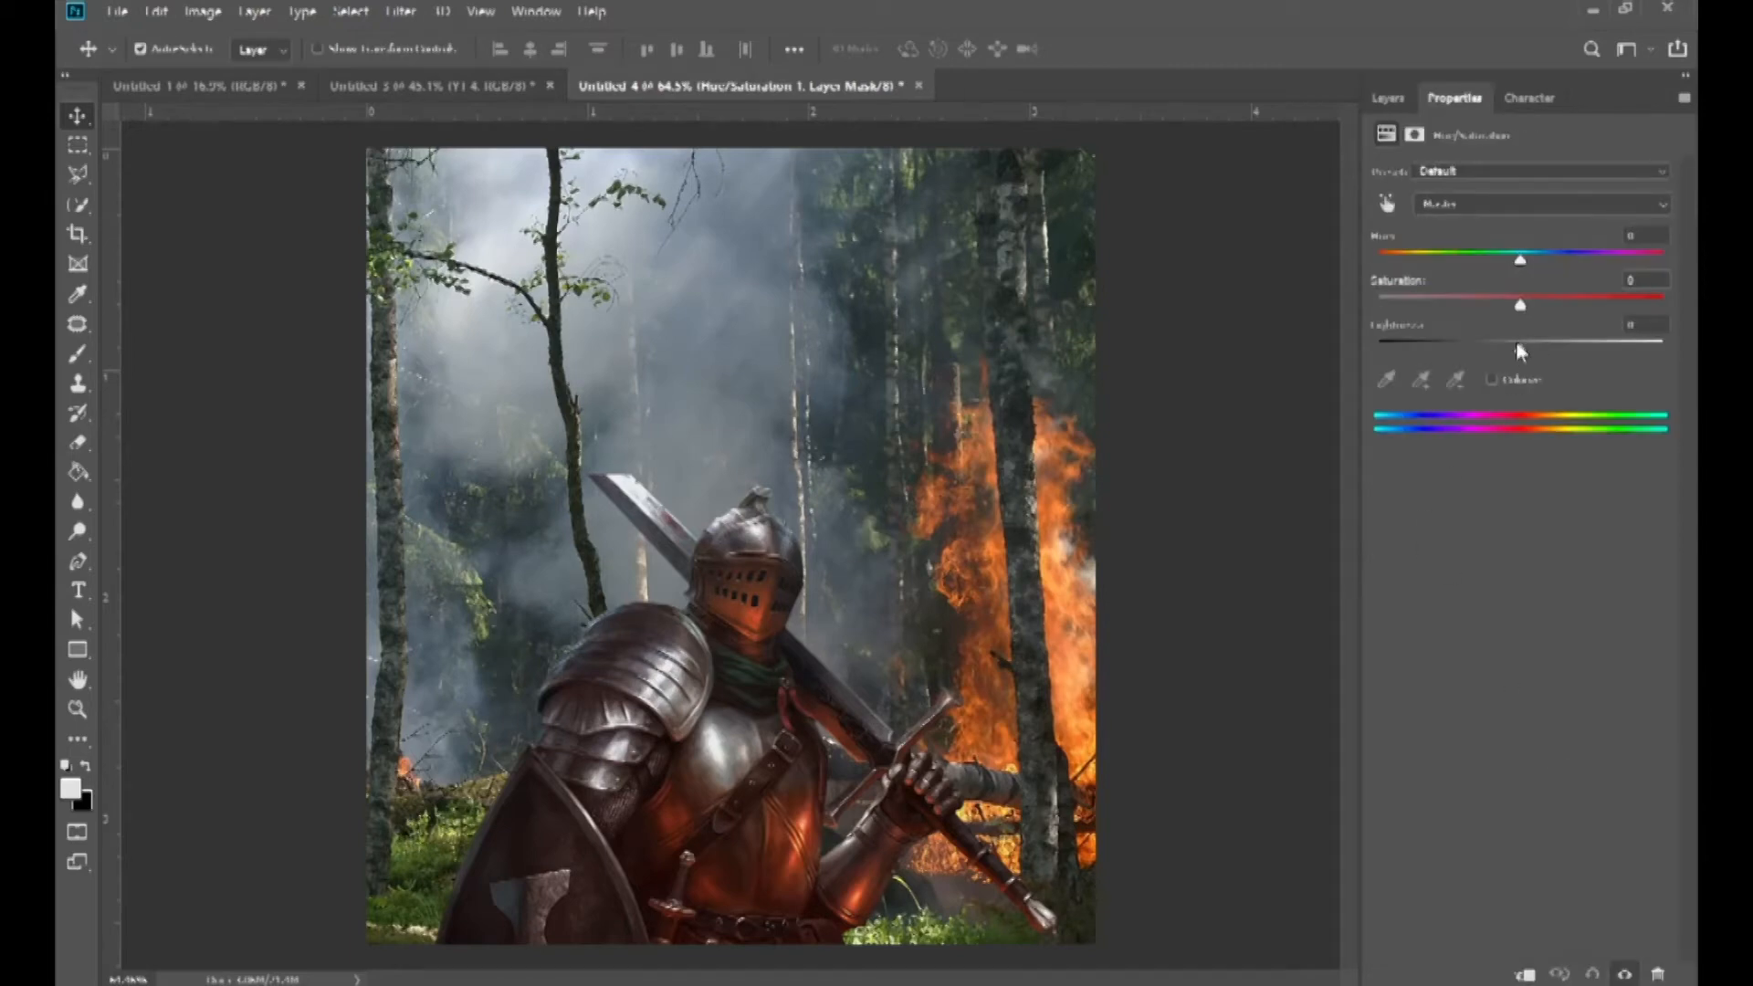
left_click_drag(1520, 305, 1472, 343)
left_click_drag(1518, 257, 1607, 263)
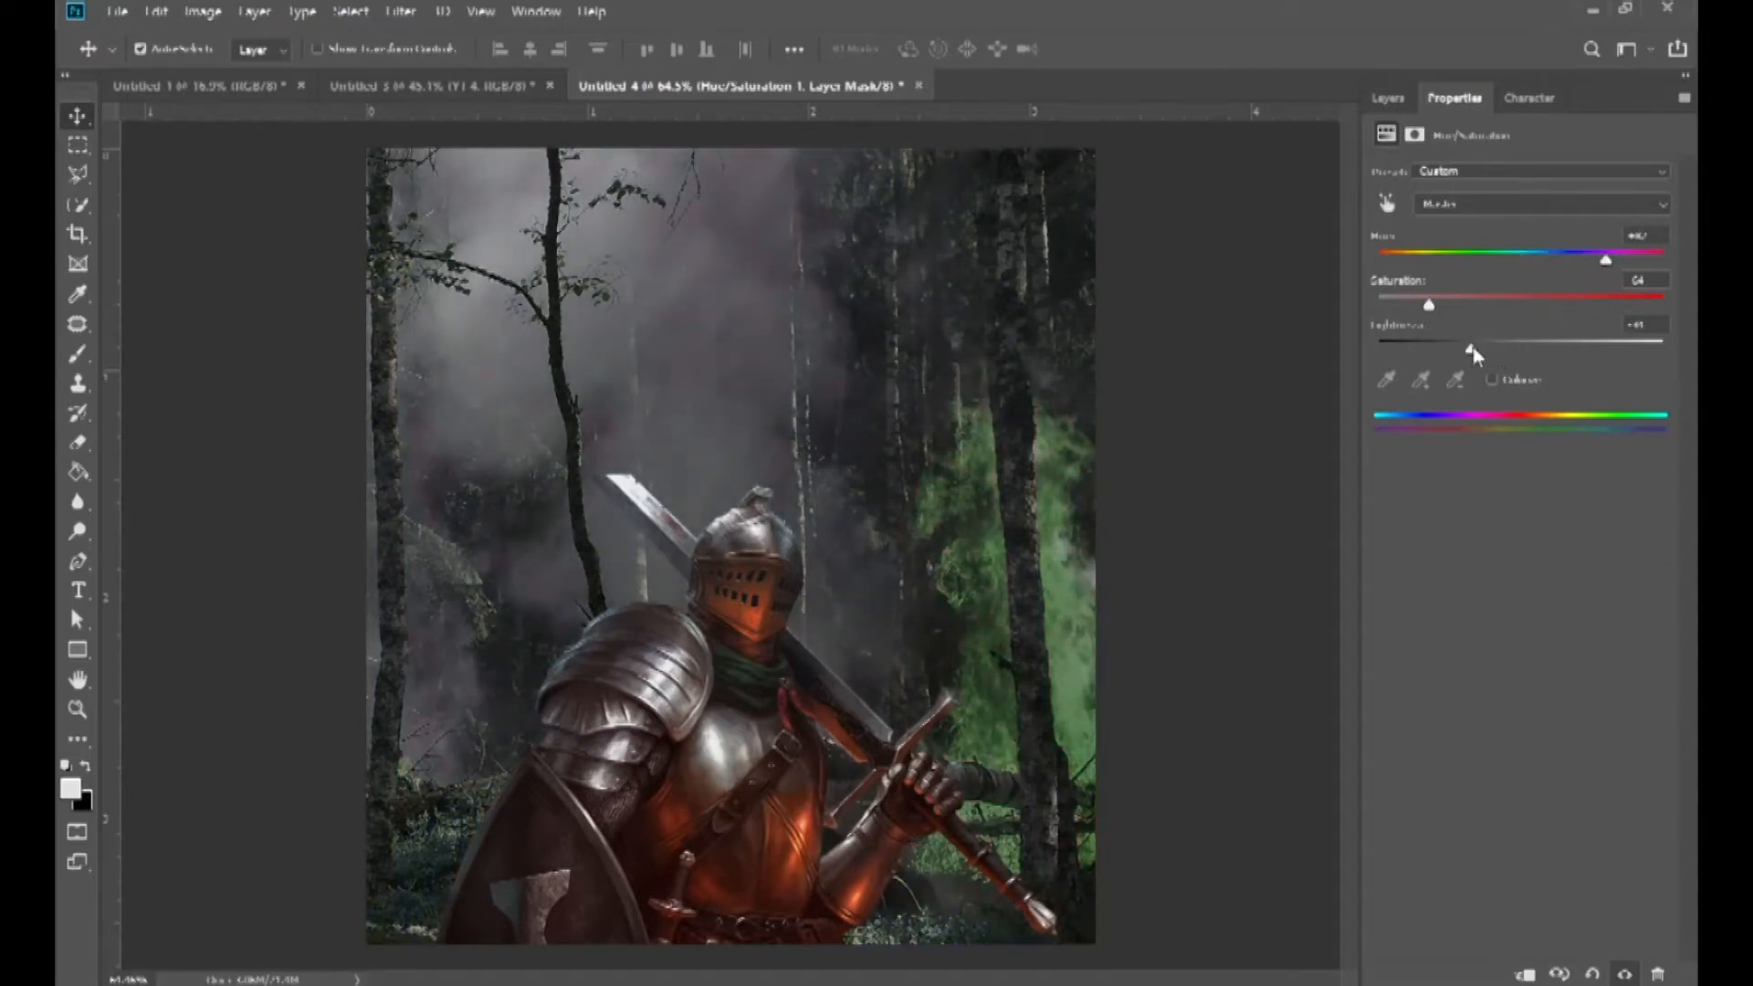
left_click_drag(1472, 347, 1483, 347)
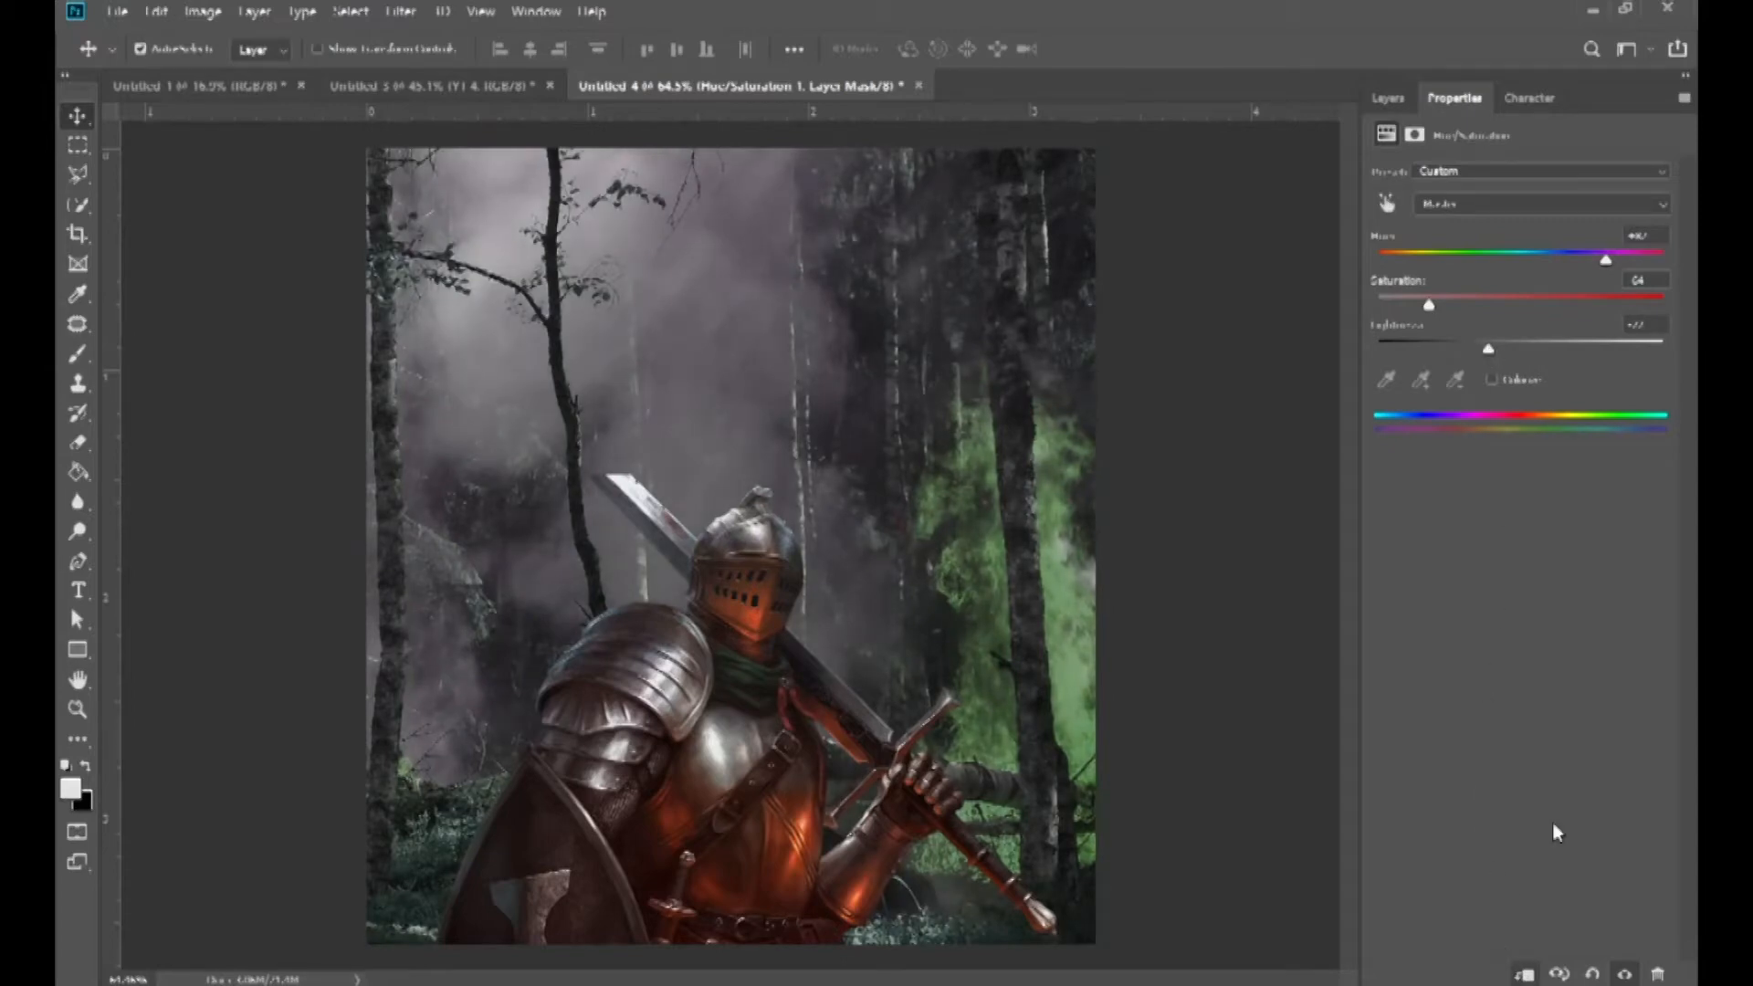
- Paint black over the fire on the Hue/Saturation mask with a large soft brush to restore its orange colour
left_click(1387, 98)
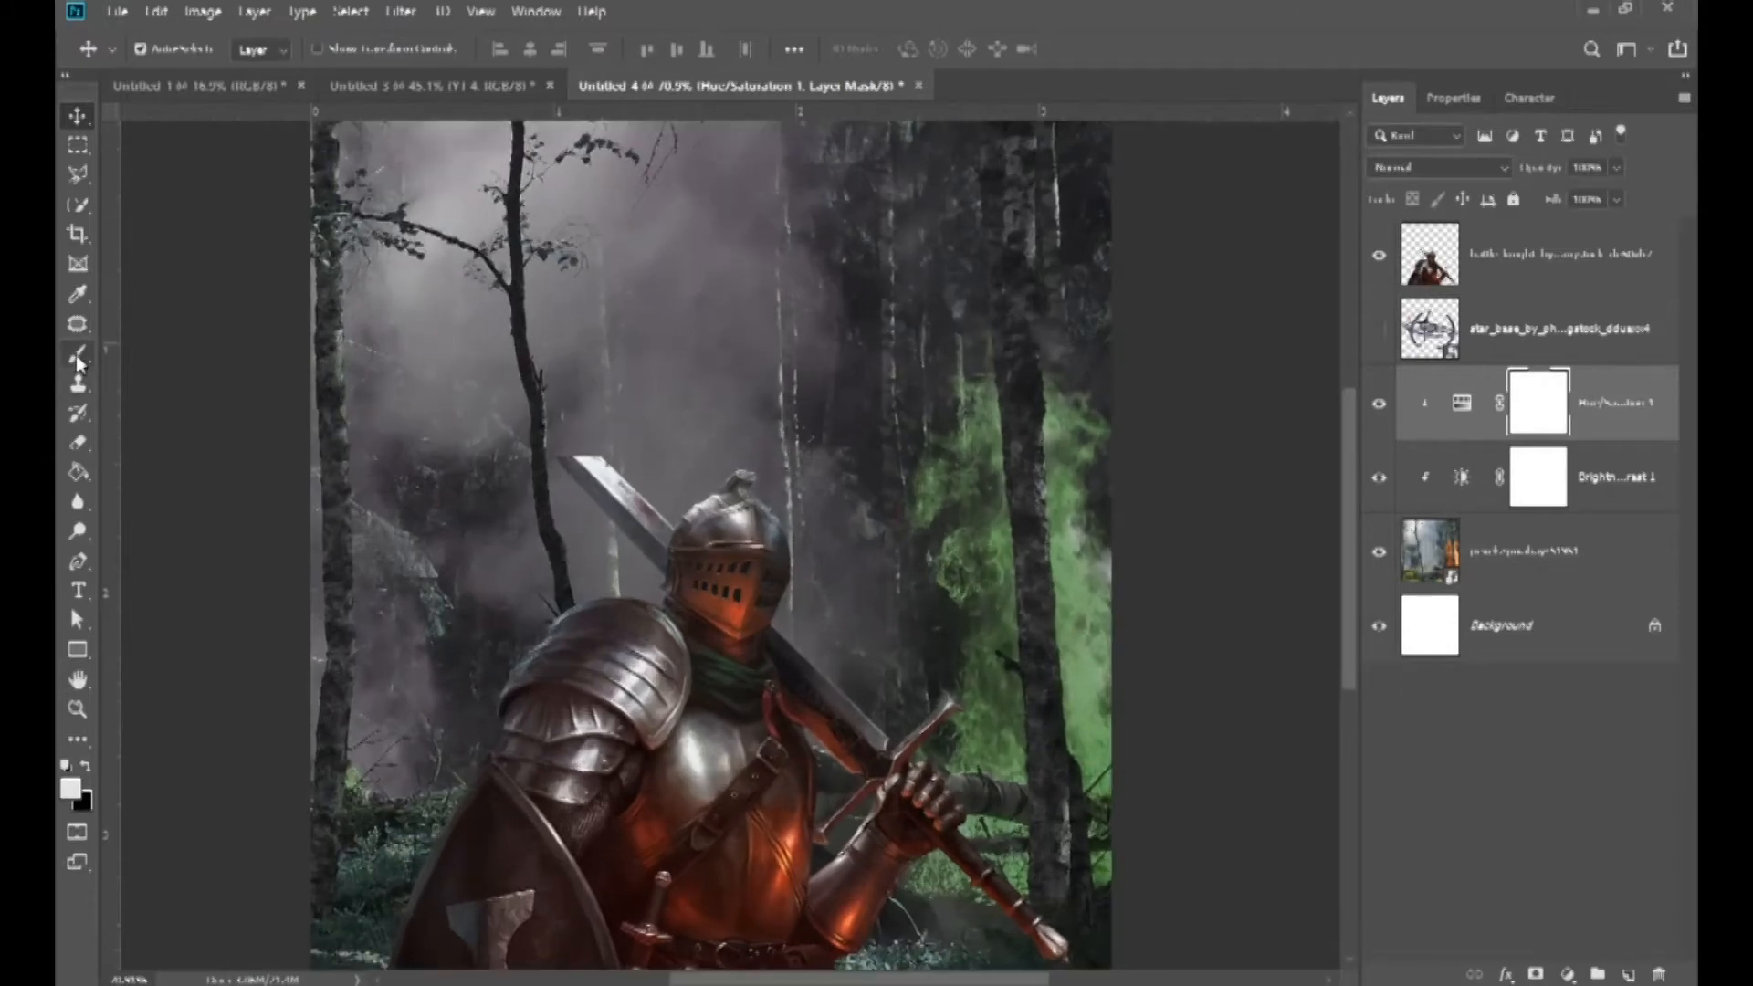
key("b")
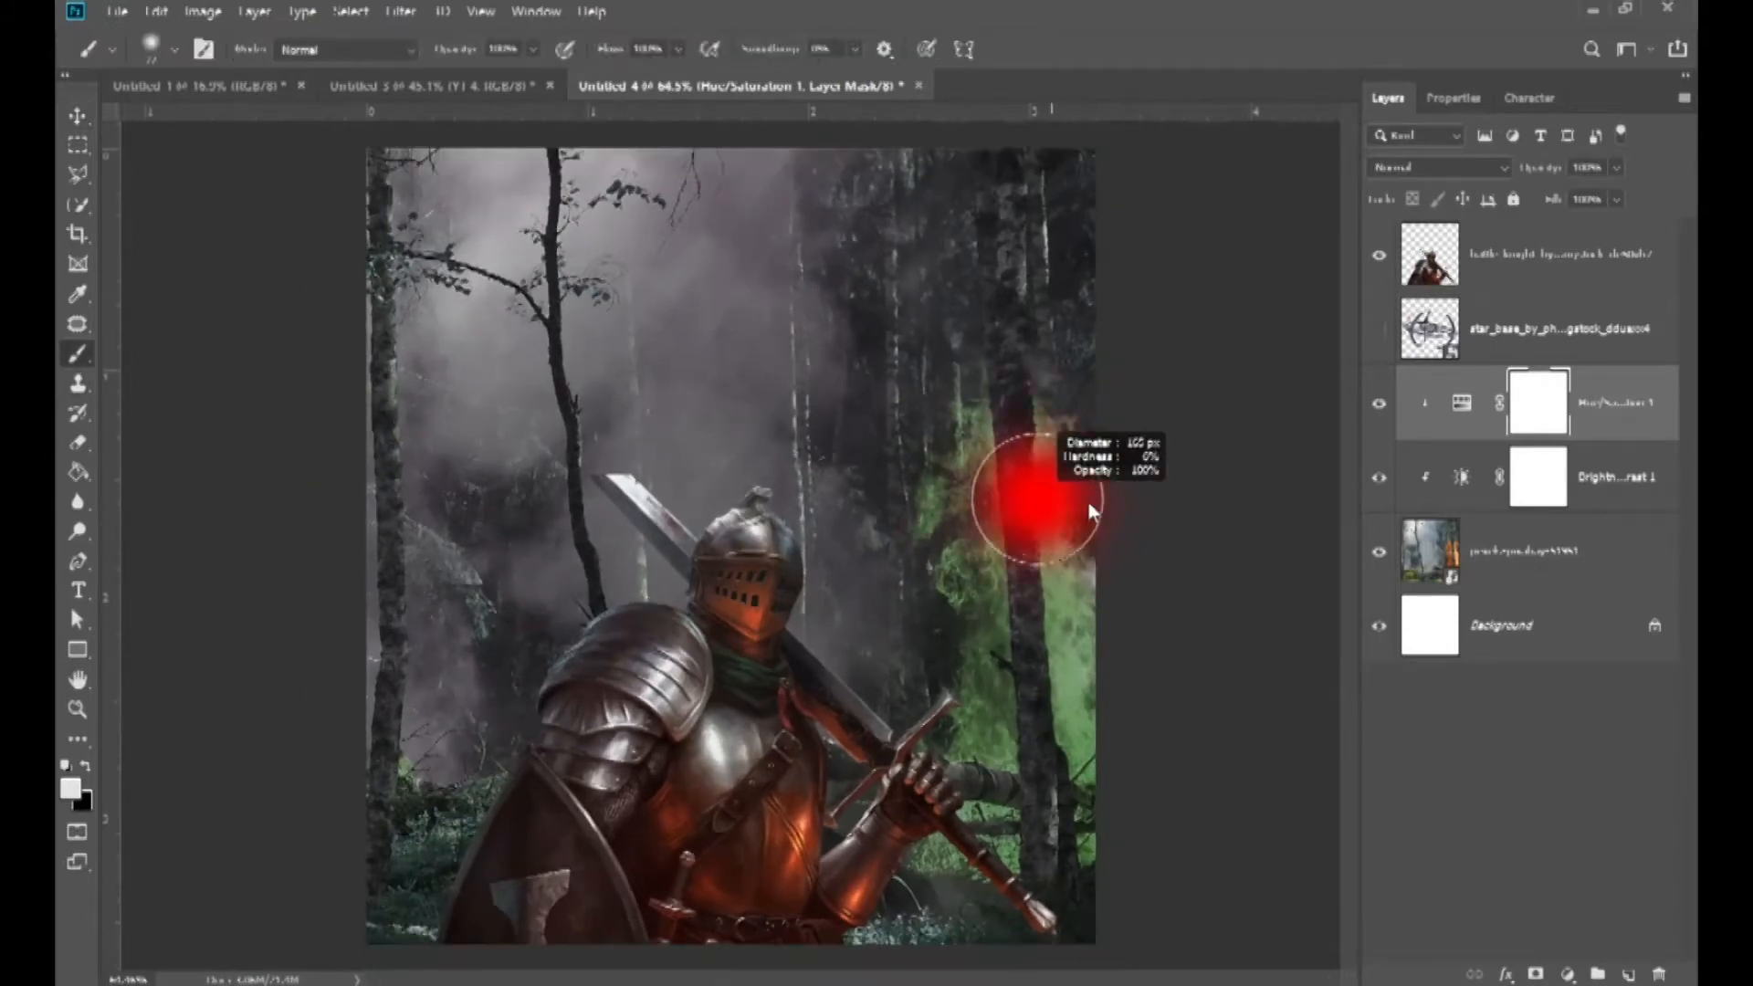
left_click(1005, 478)
left_click(85, 765)
mouse_move(989, 543)
left_mouse_down()
mouse_move(1037, 604)
mouse_move(985, 473)
mouse_move(1029, 512)
left_mouse_up()
mouse_move(1052, 717)
left_mouse_down()
mouse_move(1064, 833)
mouse_move(1017, 803)
left_mouse_up()
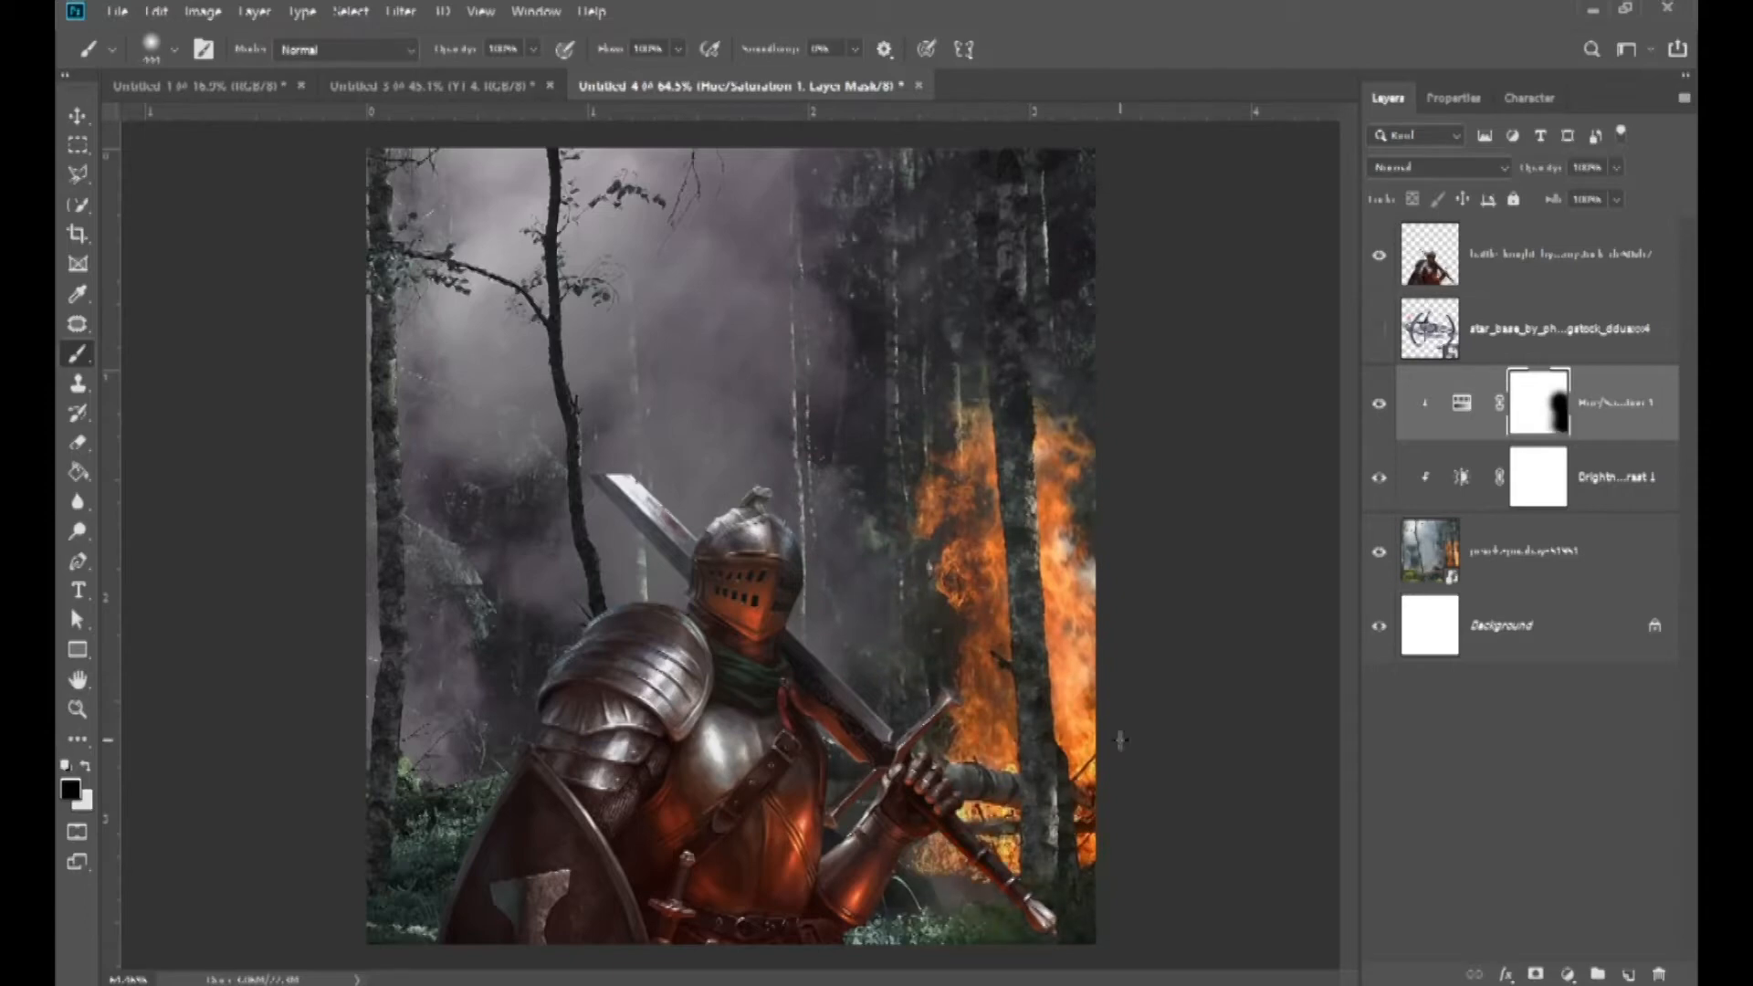
scroll(970, 633, "down", 2)
scroll(953, 629, "up", 1)
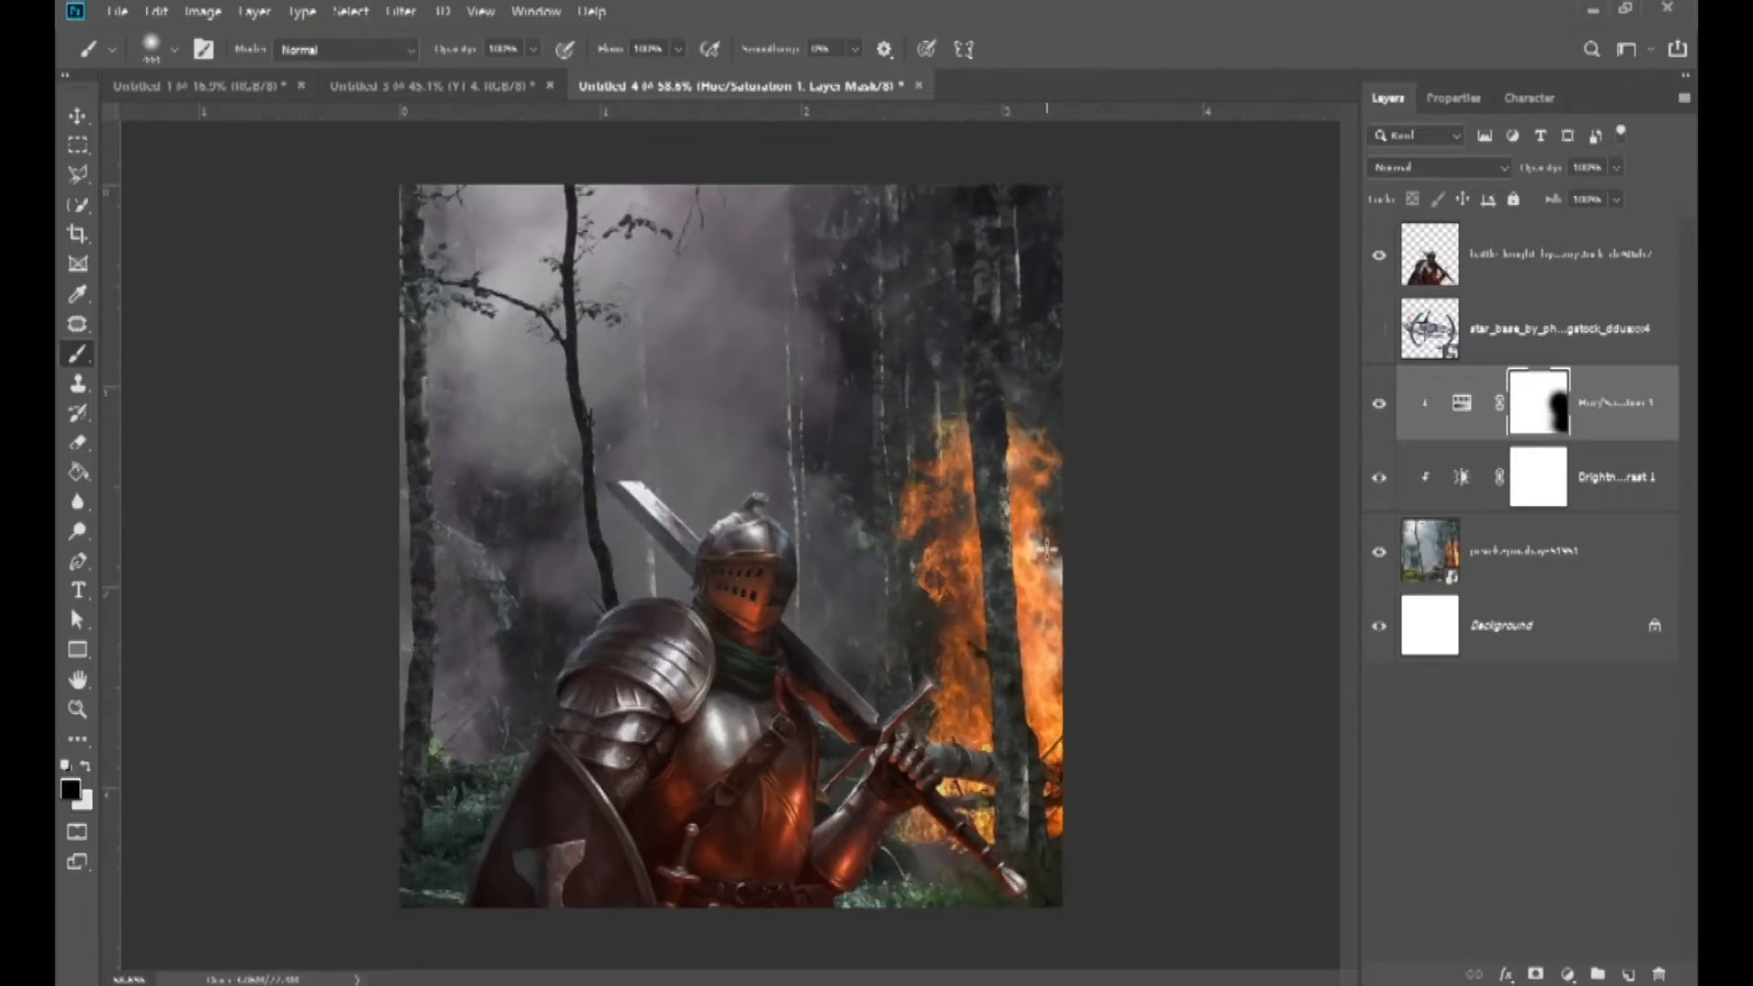
- Create a new layer above the adjustments and paint the fire area in peach (RGB 255, 155, 122) with a soft brush
left_click(1631, 975)
left_click_drag(815, 550, 861, 551)
left_click(71, 790)
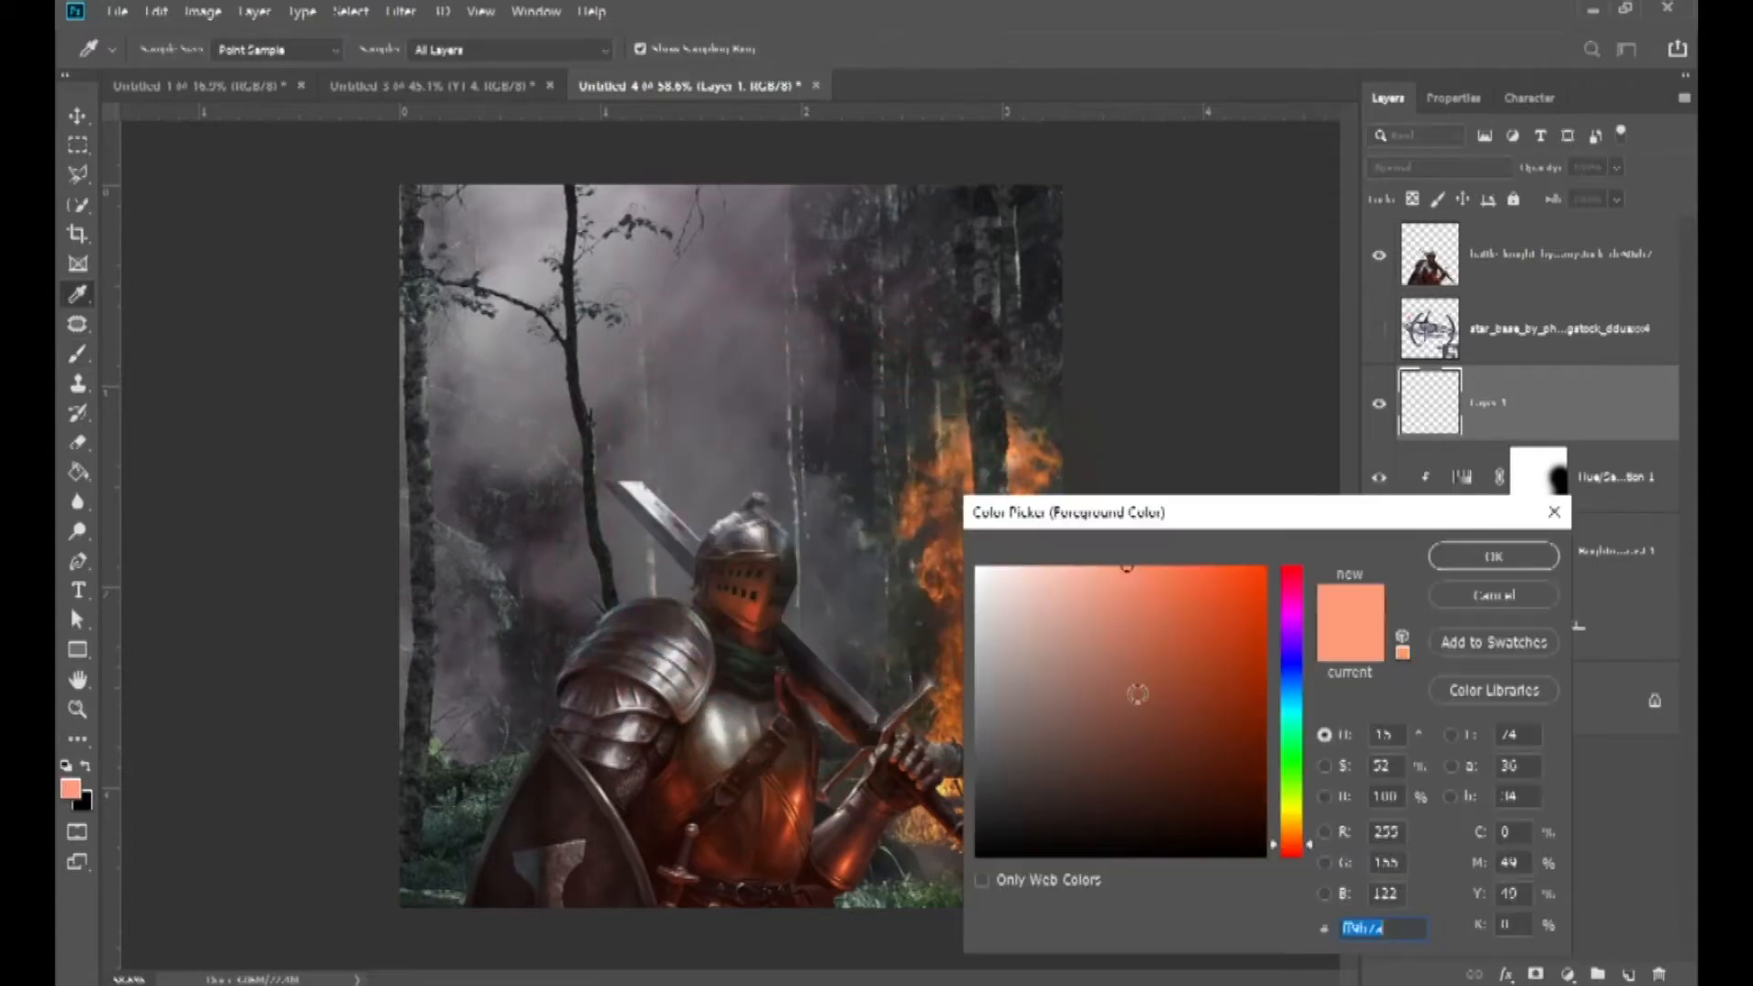
left_click(1493, 556)
mouse_move(967, 392)
left_mouse_down()
mouse_move(968, 630)
mouse_move(1027, 734)
left_mouse_up()
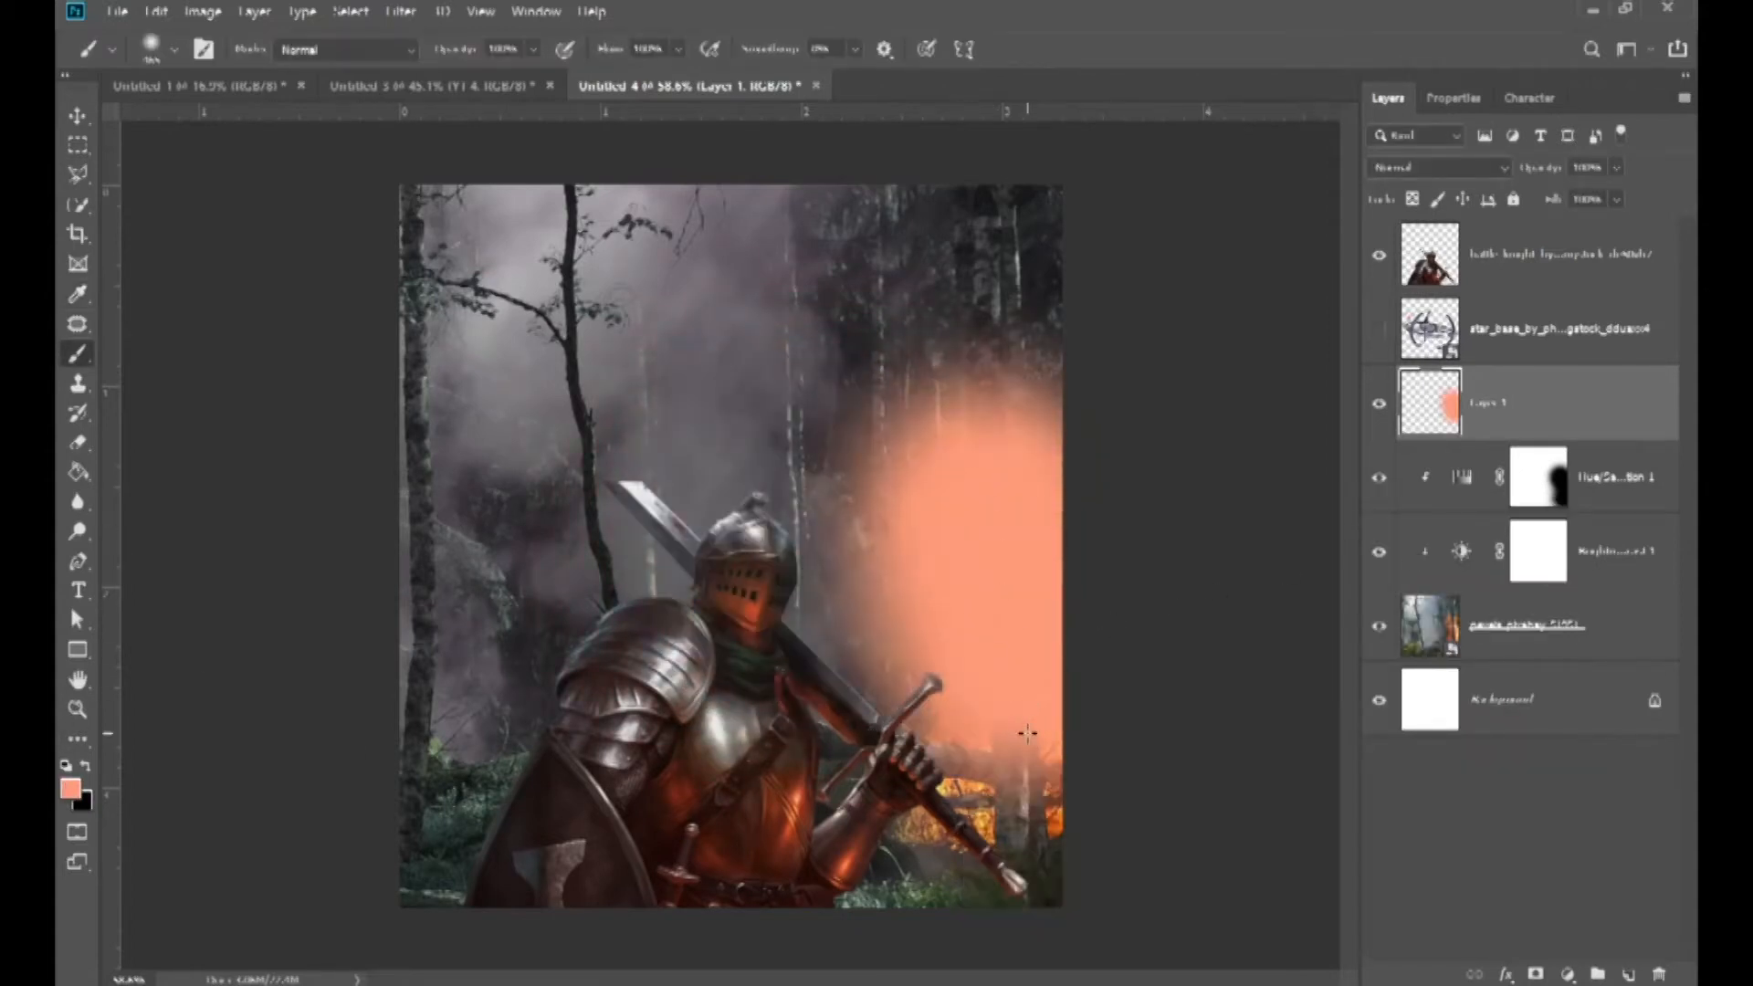
- Clip the painted peach layer to the forest image and set its blend mode to Overlay
right_click(1493, 423)
left_click(1333, 673)
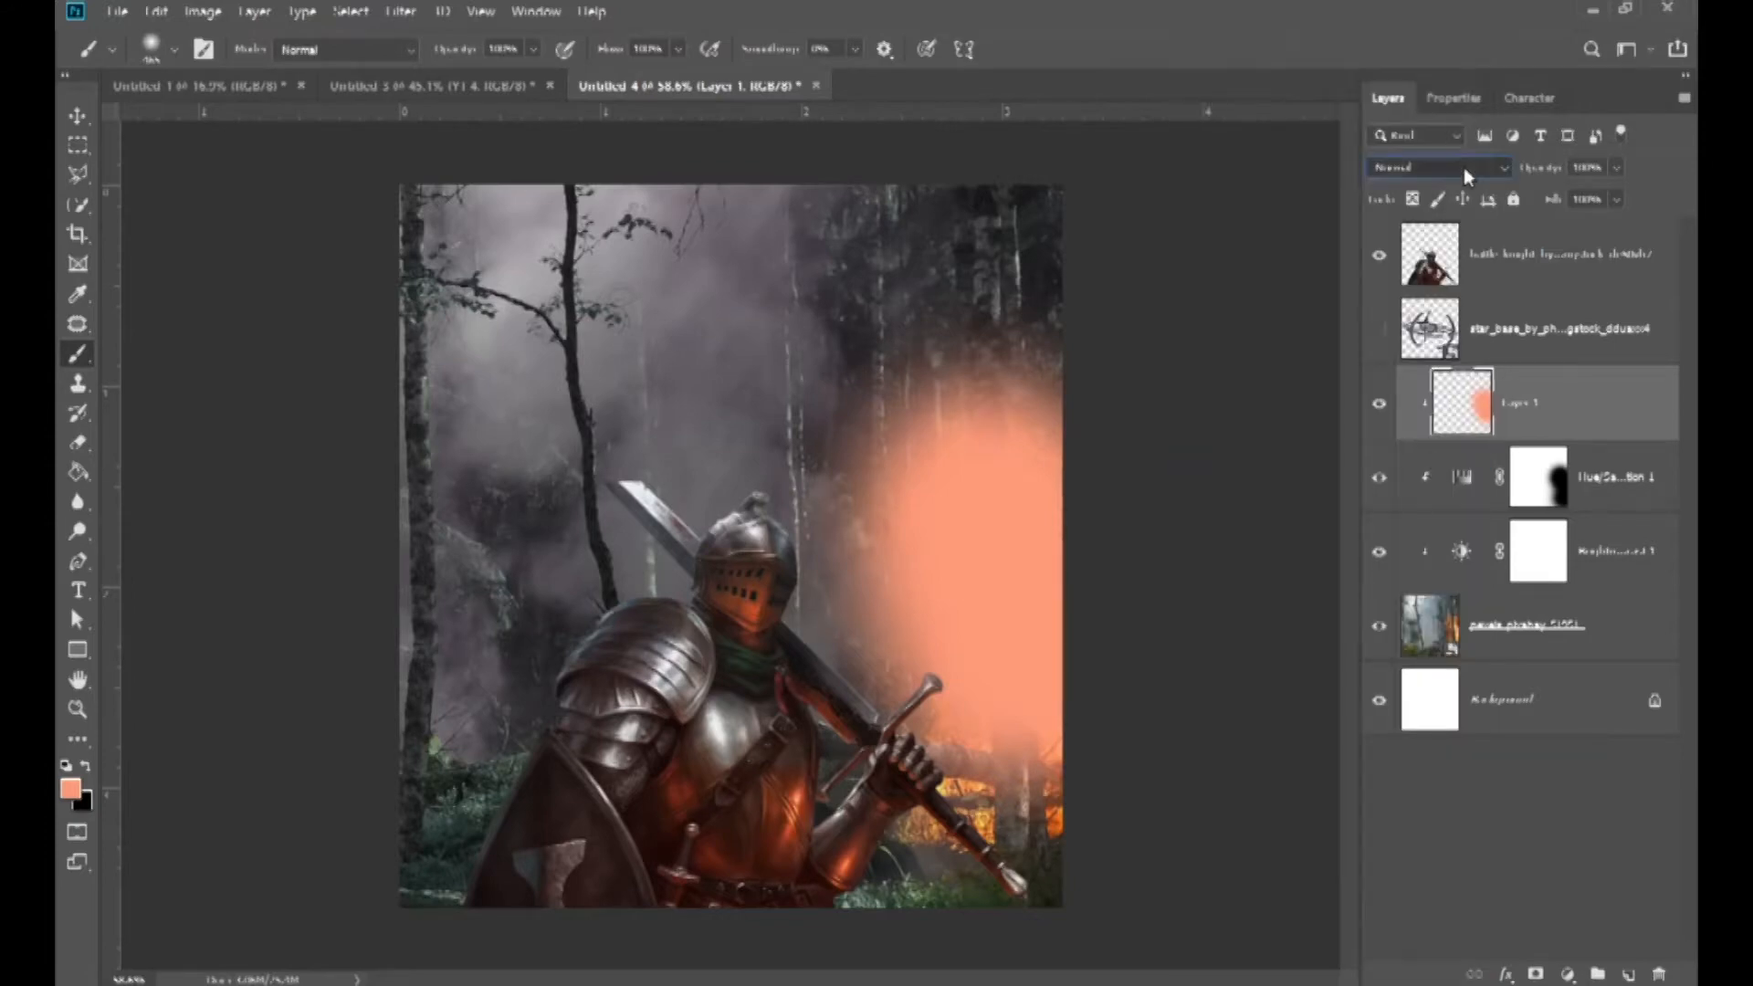
left_click(1463, 167)
left_click(1419, 446)
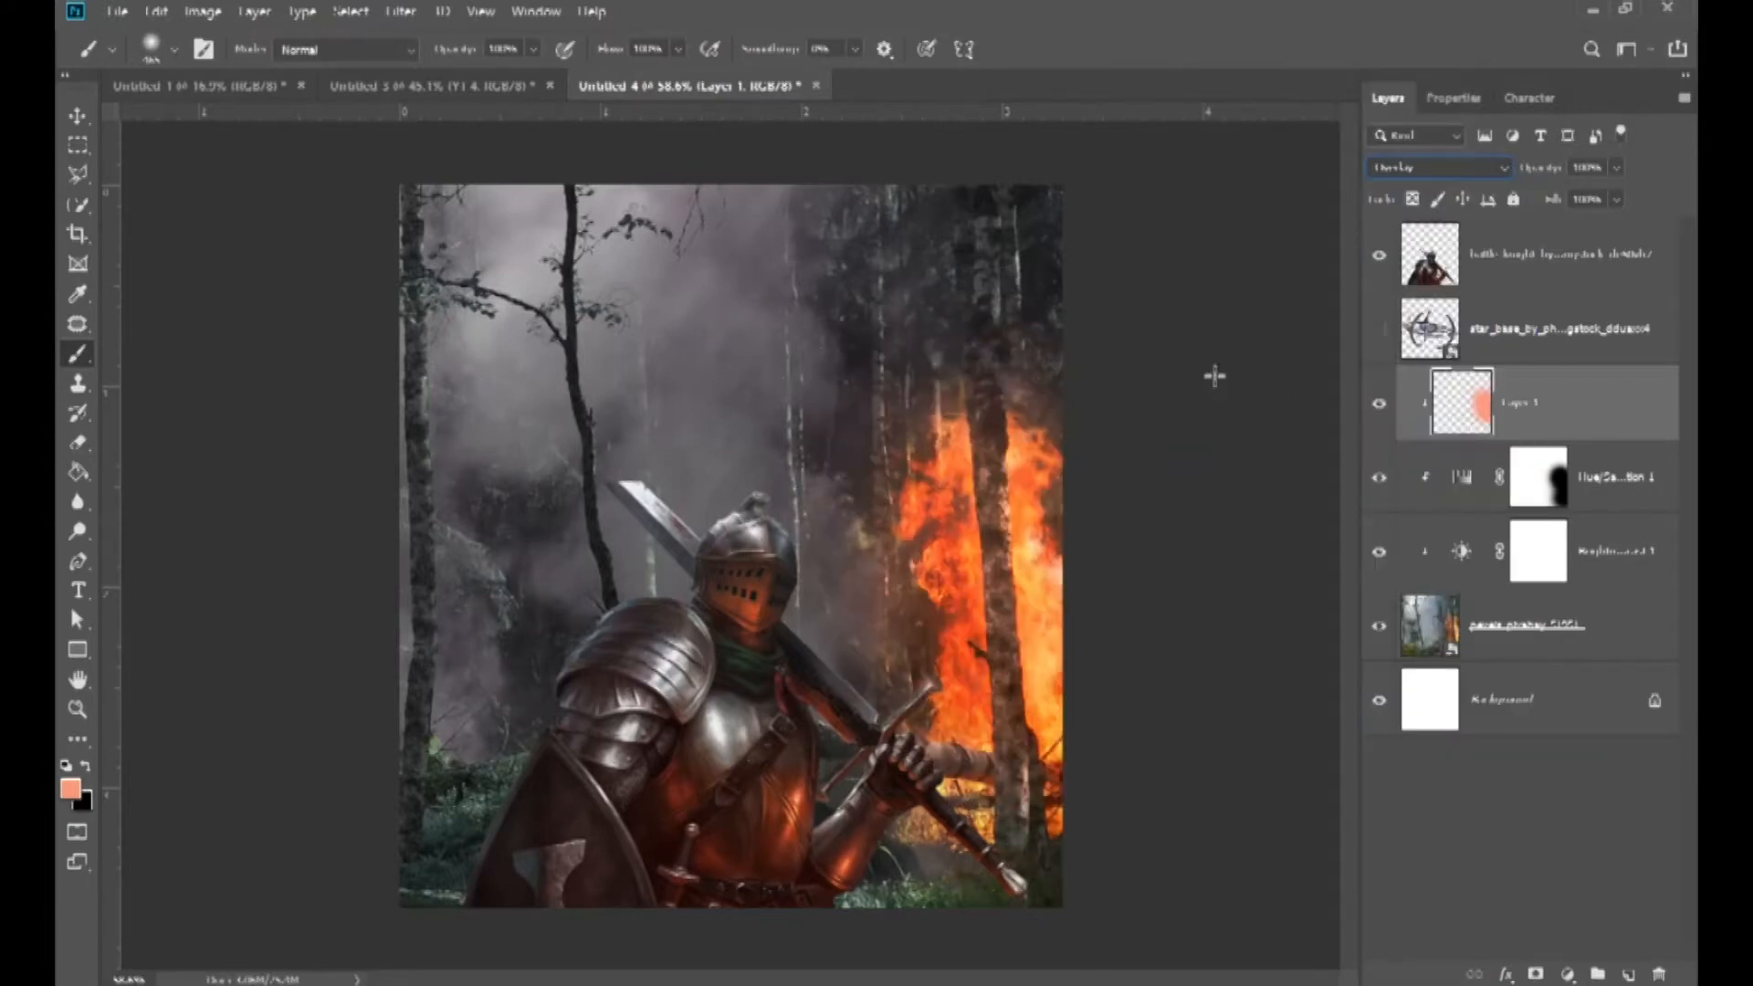
- Examine how the knight blends with the darkened forest and glowing fire at different magnifications
left_click(78, 115)
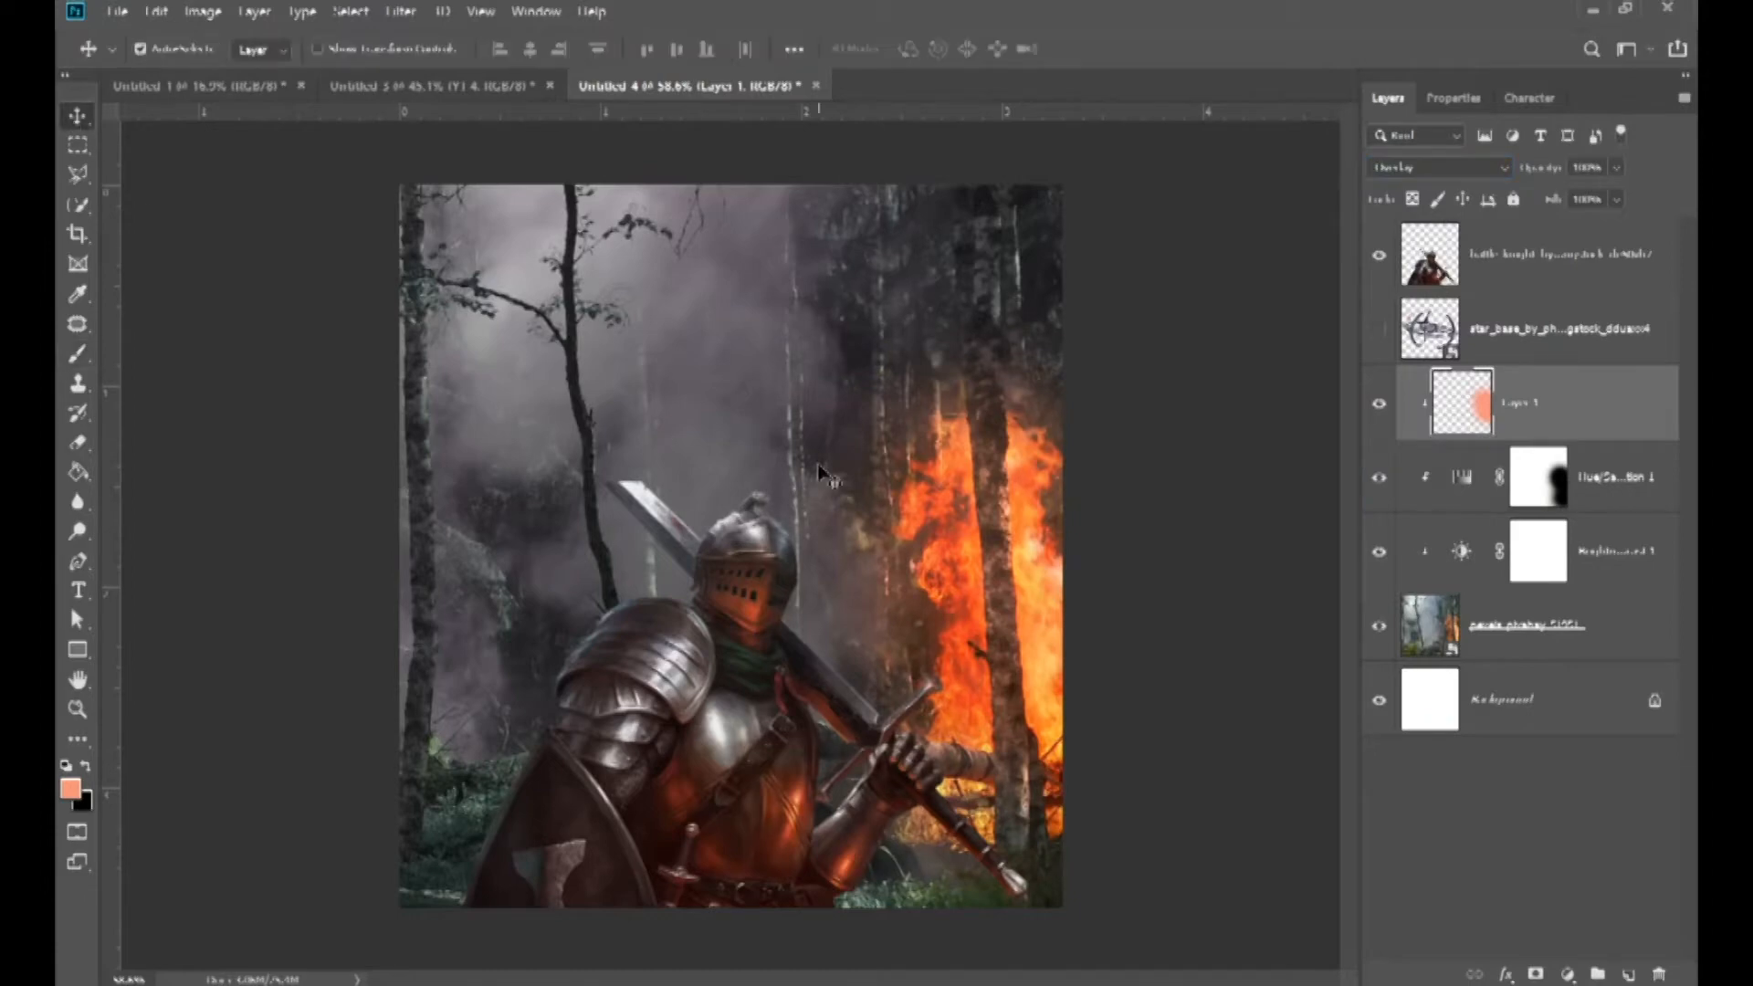
scroll(813, 469, "down", 1)
scroll(784, 482, "up", 2)
scroll(784, 482, "down", 2)
scroll(784, 482, "up", 1)
scroll(784, 483, "up", 3)
scroll(776, 548, "down", 4)
scroll(774, 568, "down", 1)
scroll(774, 568, "up", 2)
scroll(835, 589, "up", 2)
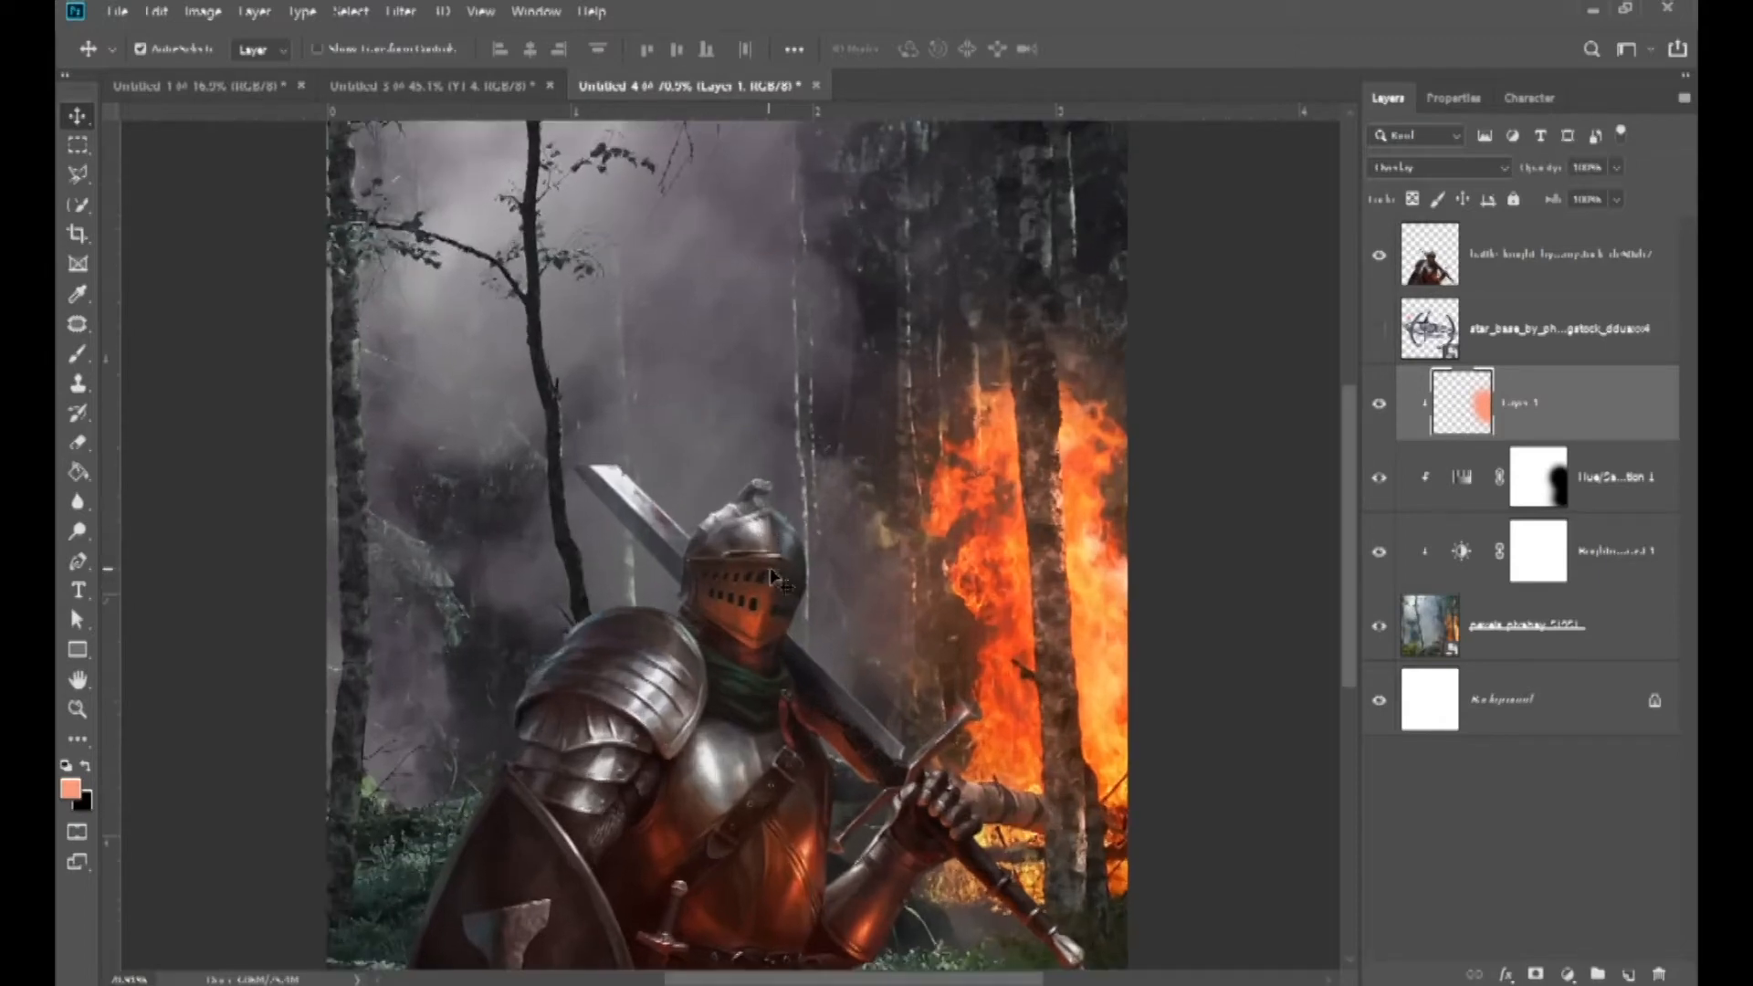
scroll(808, 562, "down", 2)
scroll(904, 558, "up", 1)
- Add a Brightness/Contrast adjustment clipped to the knight layer with brightness set to 47
left_click(1523, 272)
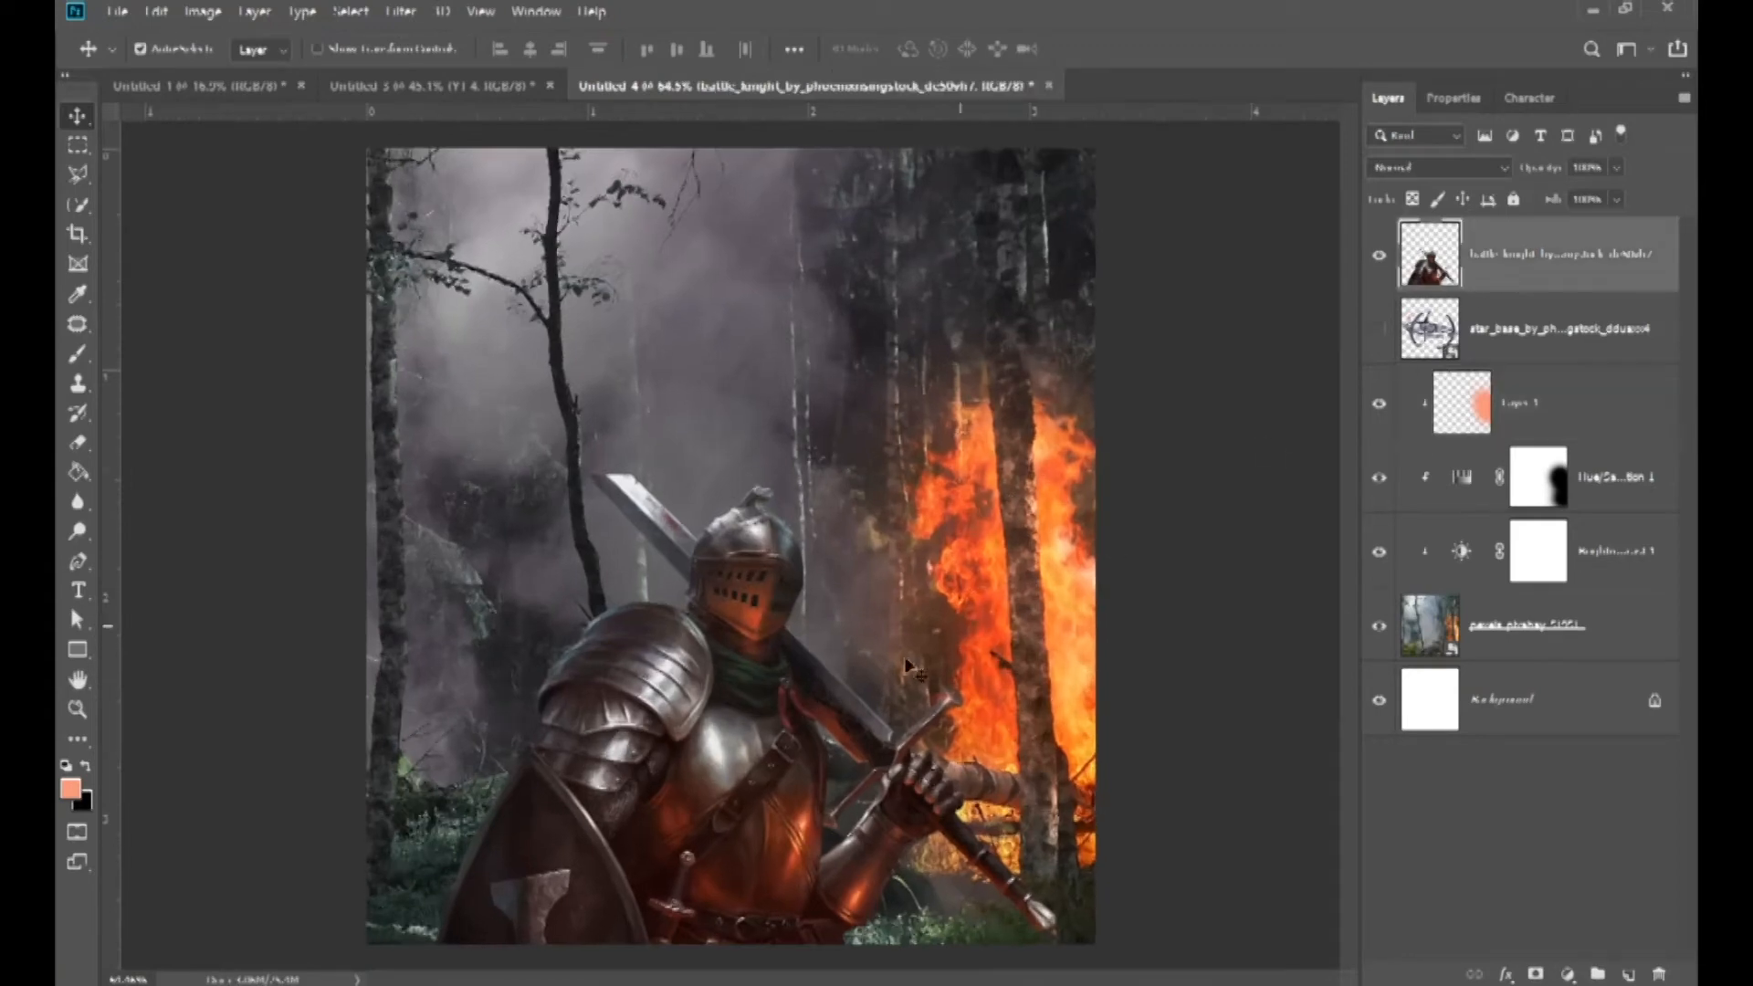
scroll(689, 774, "up", 4)
scroll(618, 747, "up", 4)
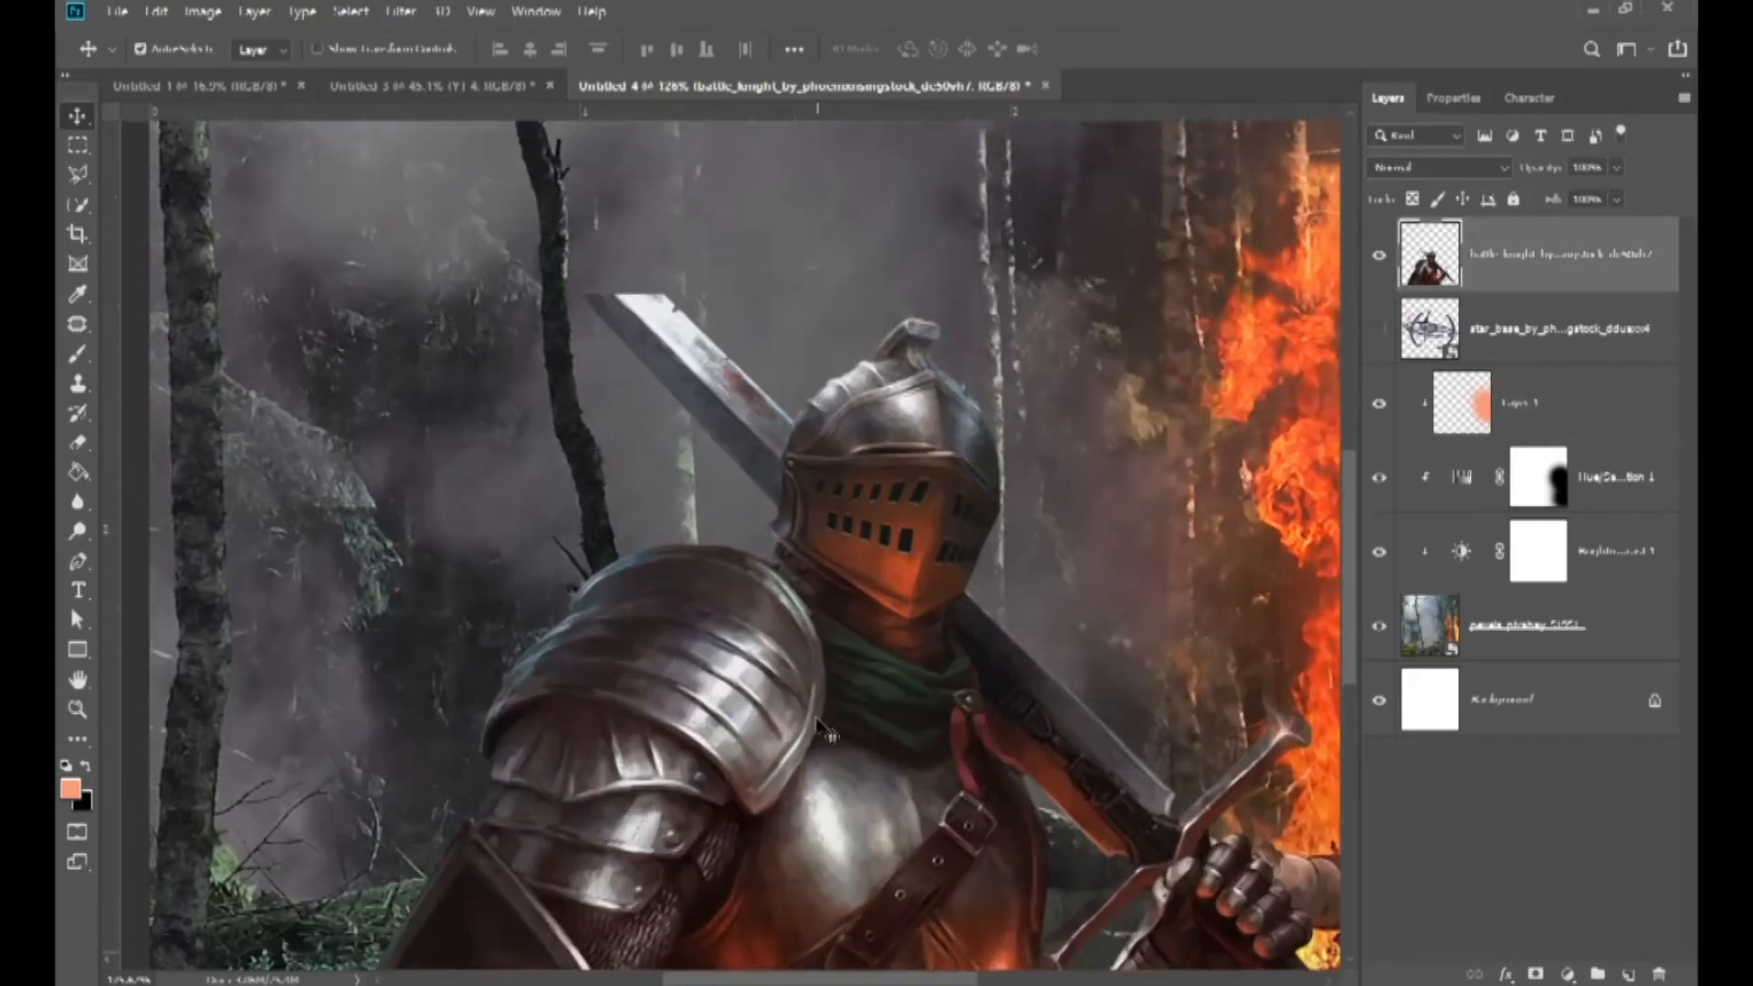
key("b")
scroll(639, 721, "up", 1)
scroll(804, 694, "down", 2)
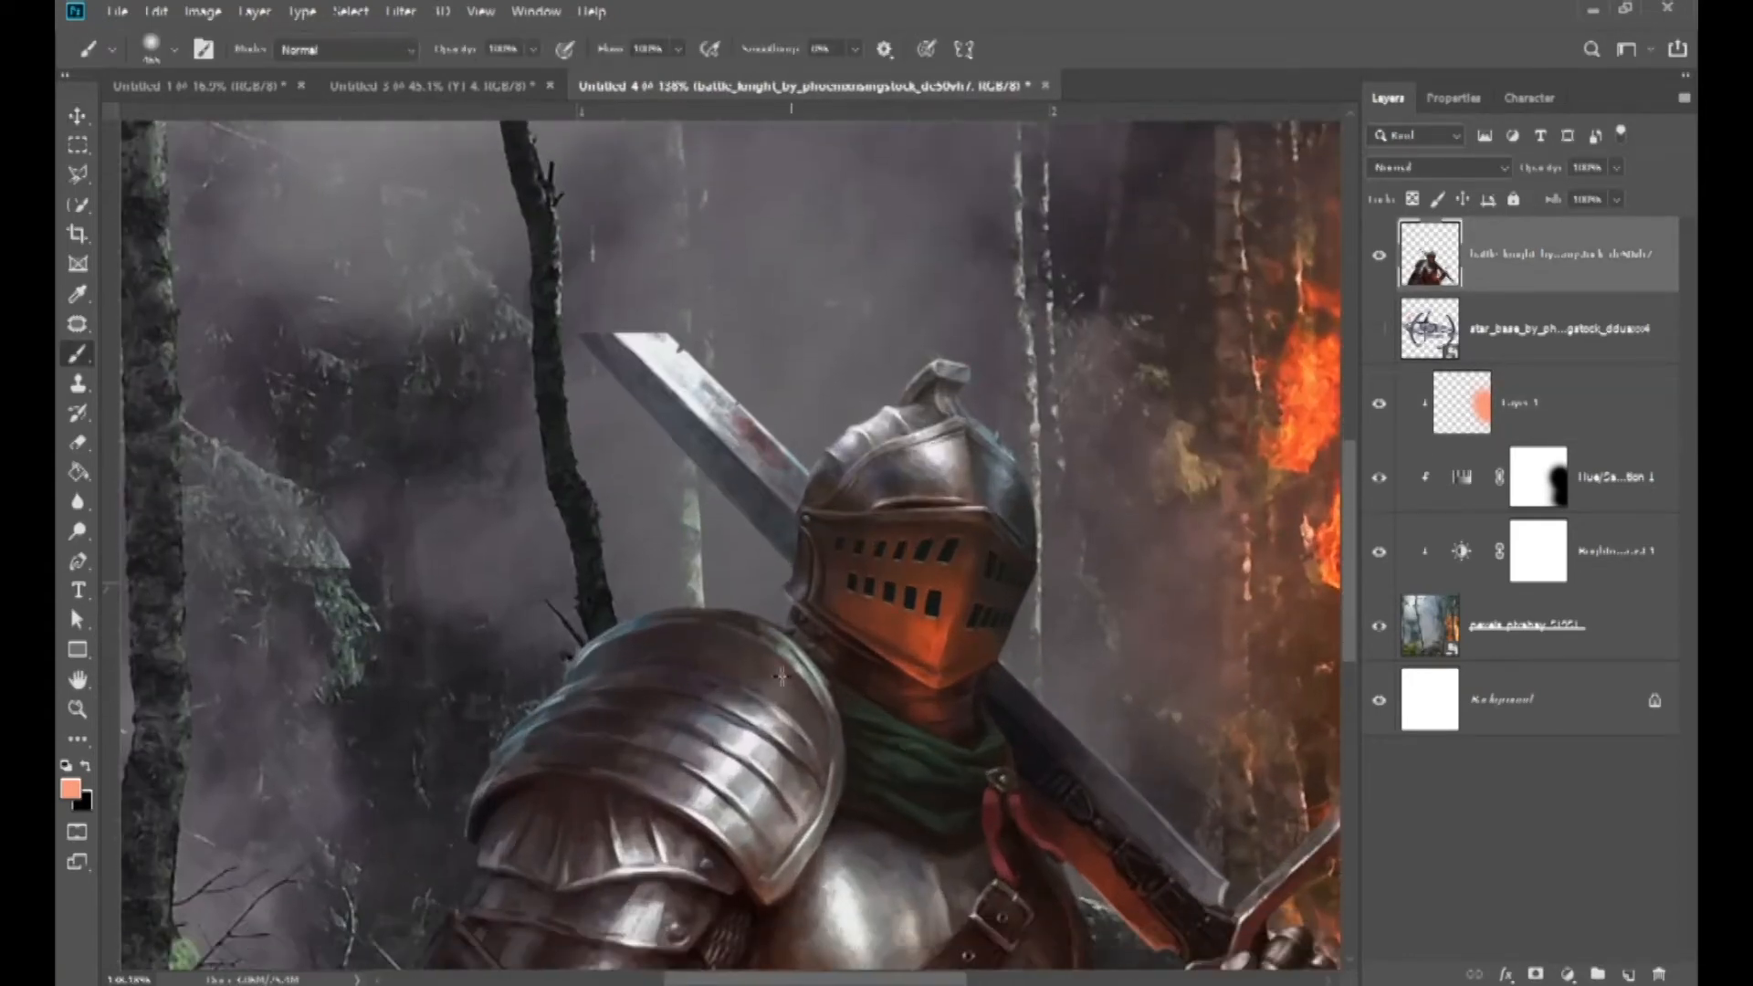
scroll(838, 669, "down", 2)
left_click(1567, 974)
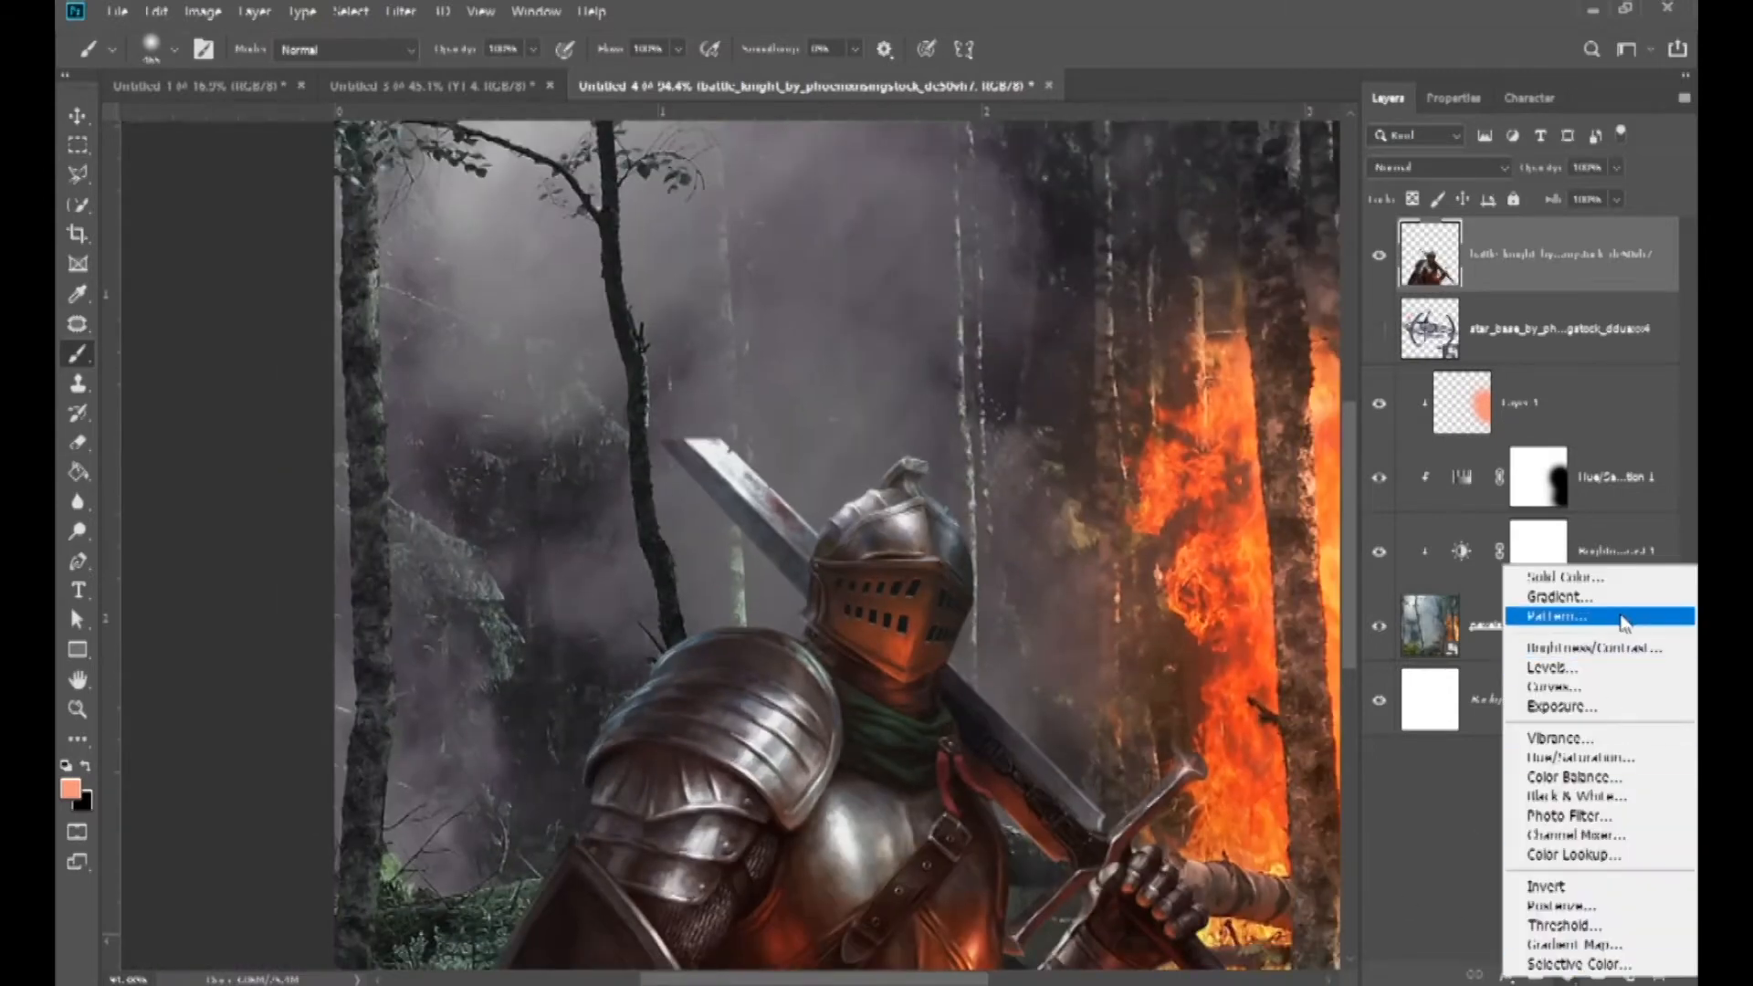
left_click(1556, 642)
left_click_drag(1521, 238, 1564, 235)
left_click(1522, 972)
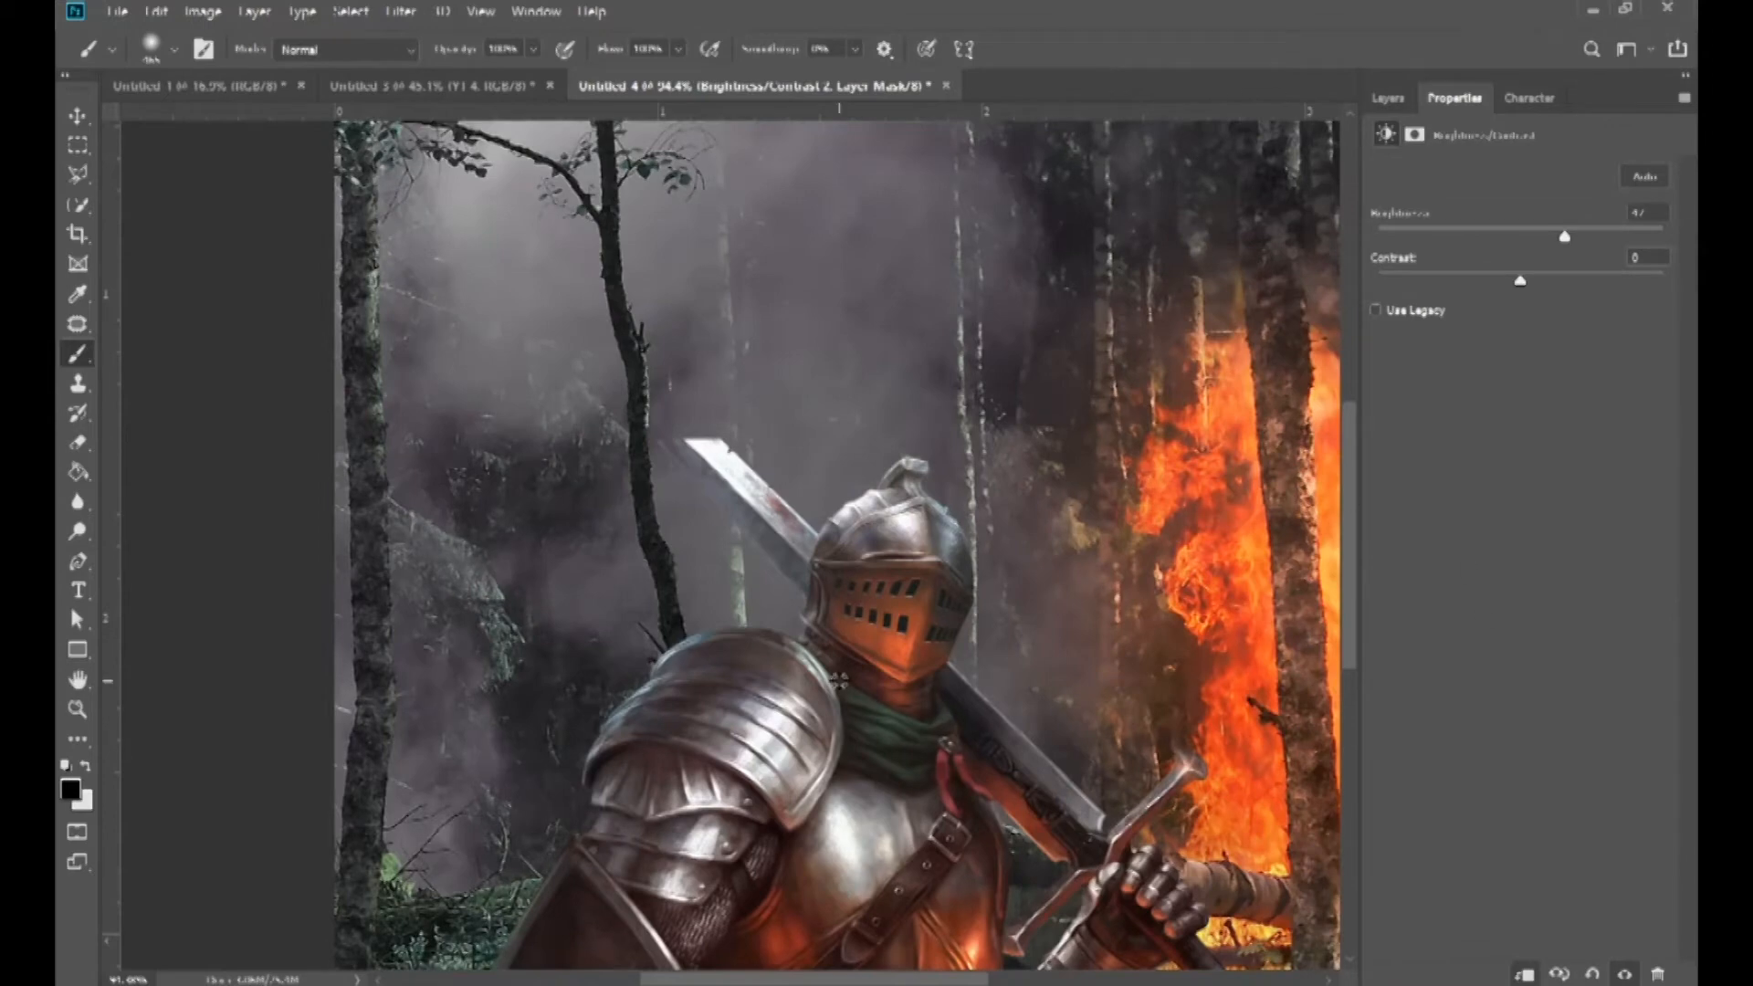
- Add a Hue/Saturation adjustment clipped to the knight with raised lightness and Colorize enabled, and invert its mask to black
scroll(838, 679, "down", 2)
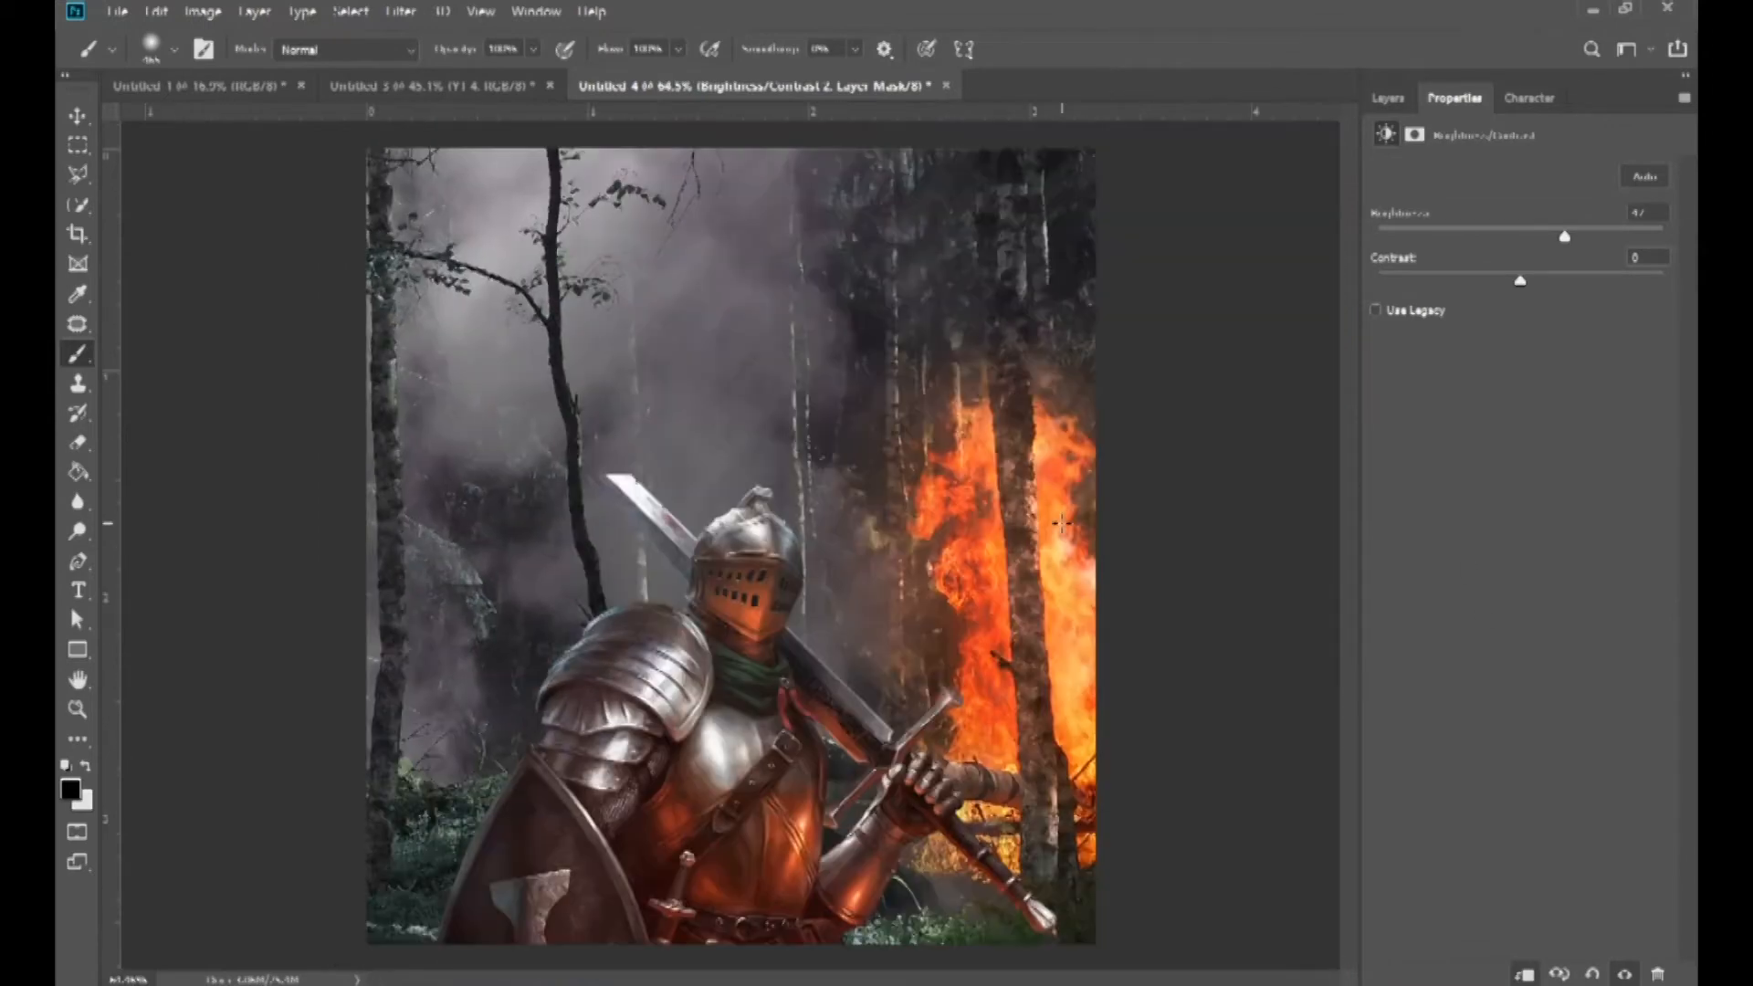
left_click(1392, 100)
left_click(1576, 975)
left_click(1562, 756)
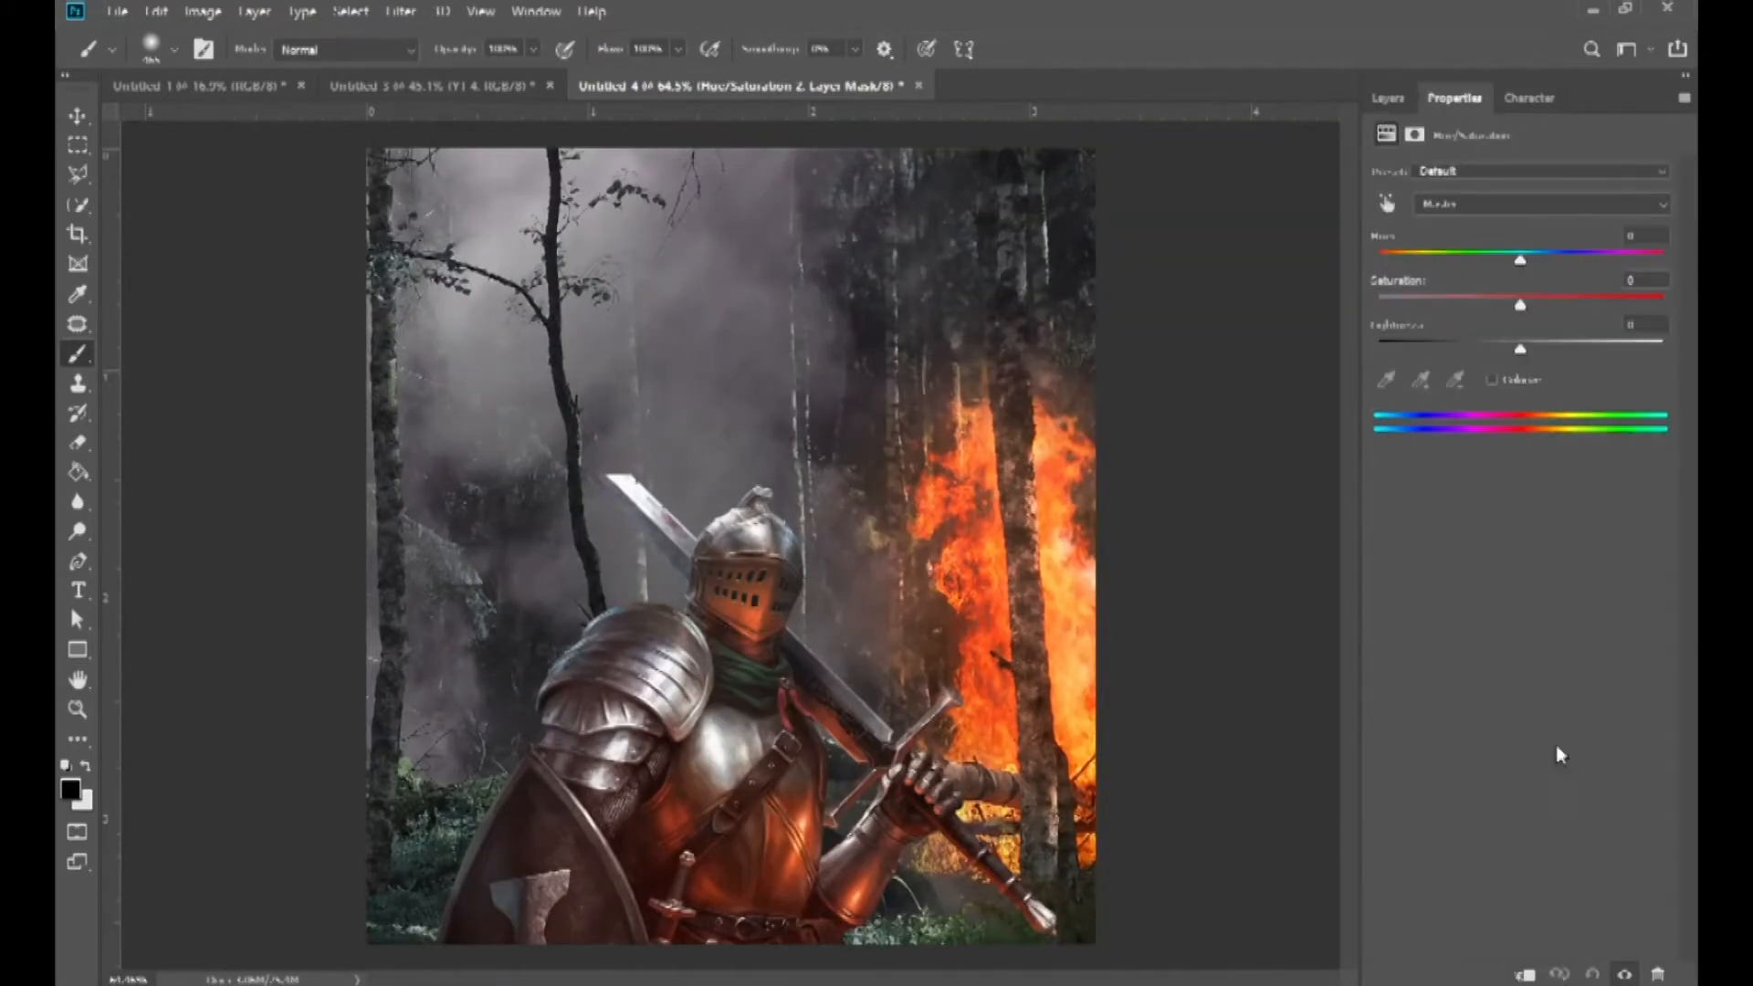
left_click_drag(1521, 347, 1631, 343)
left_click(1493, 380)
left_click(1388, 97)
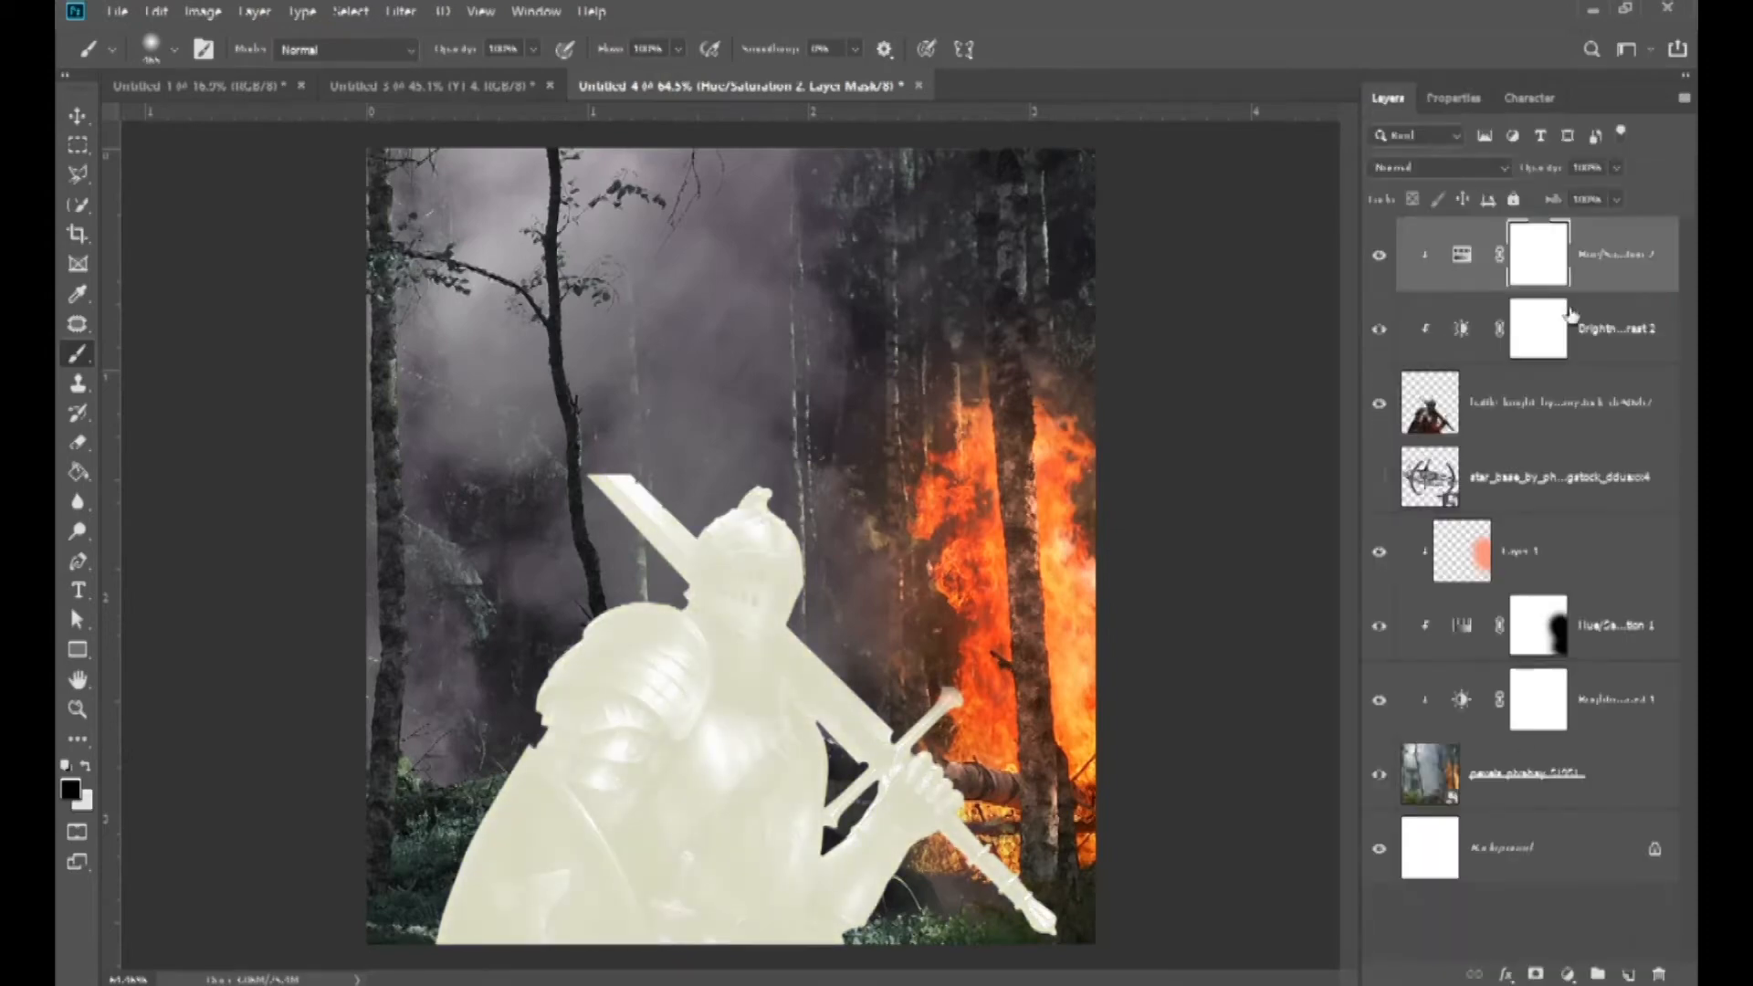
key("ctrl+i")
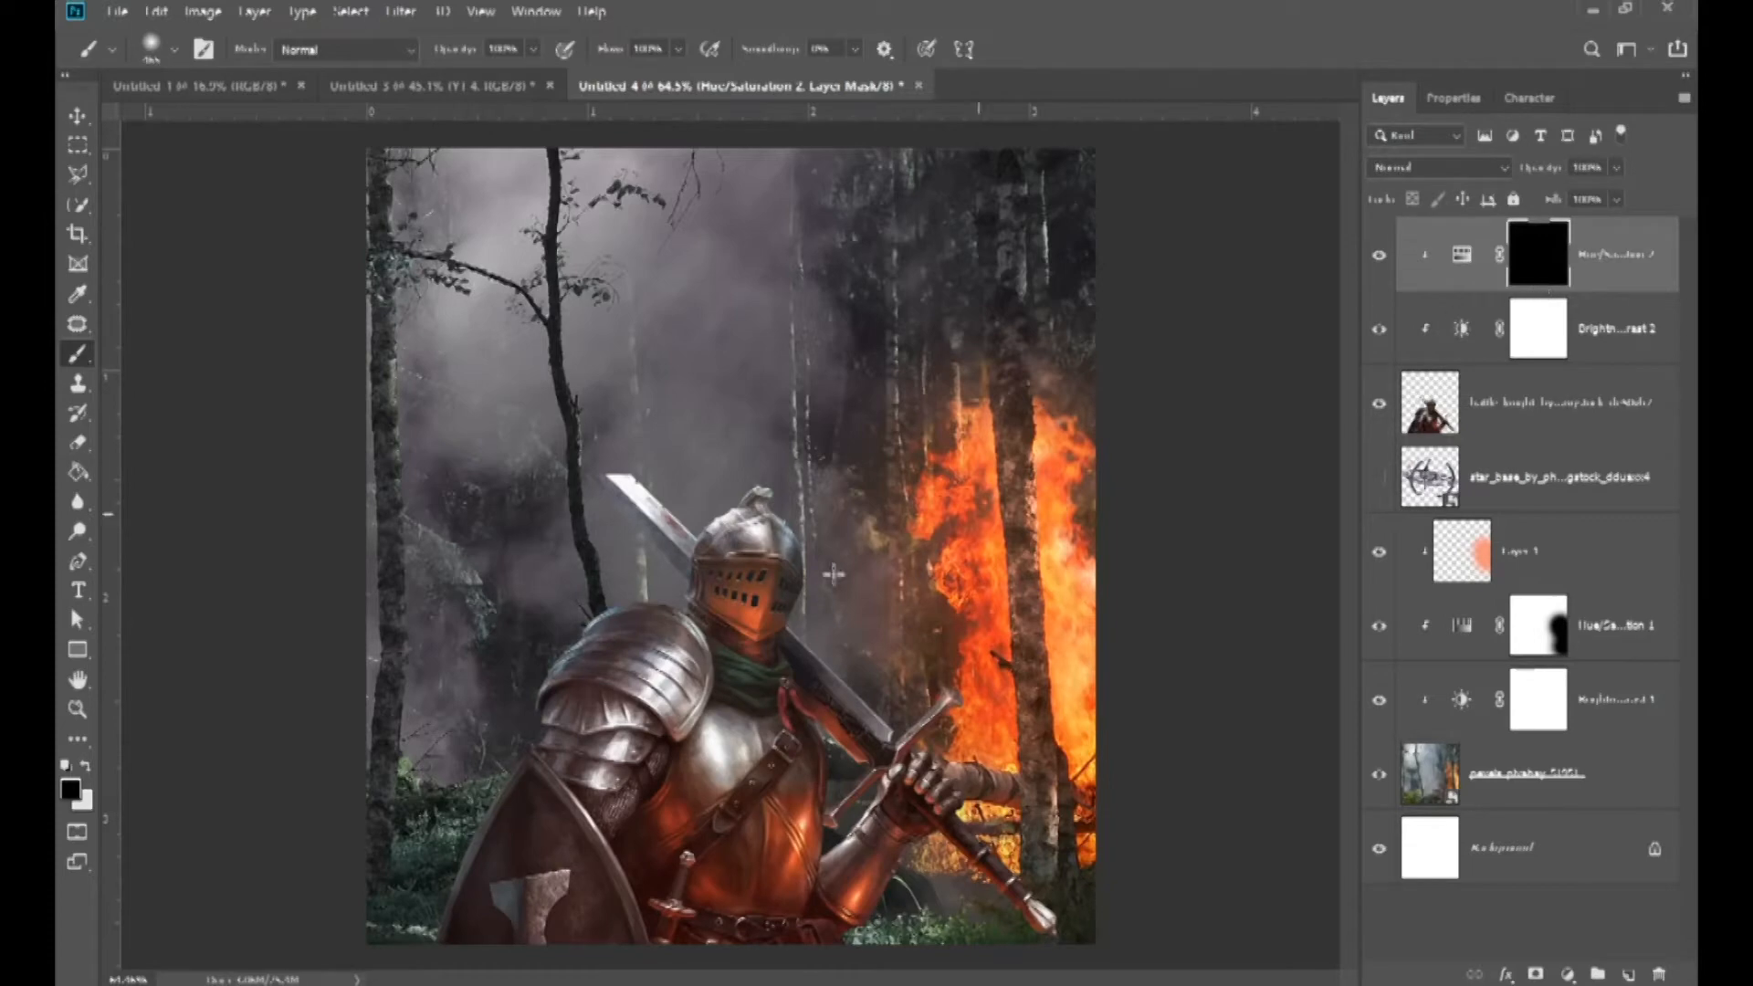
- Paint a white highlight on the adjustment's mask along the helmet's crest and upper edge with a small soft brush
scroll(686, 607, "up", 15)
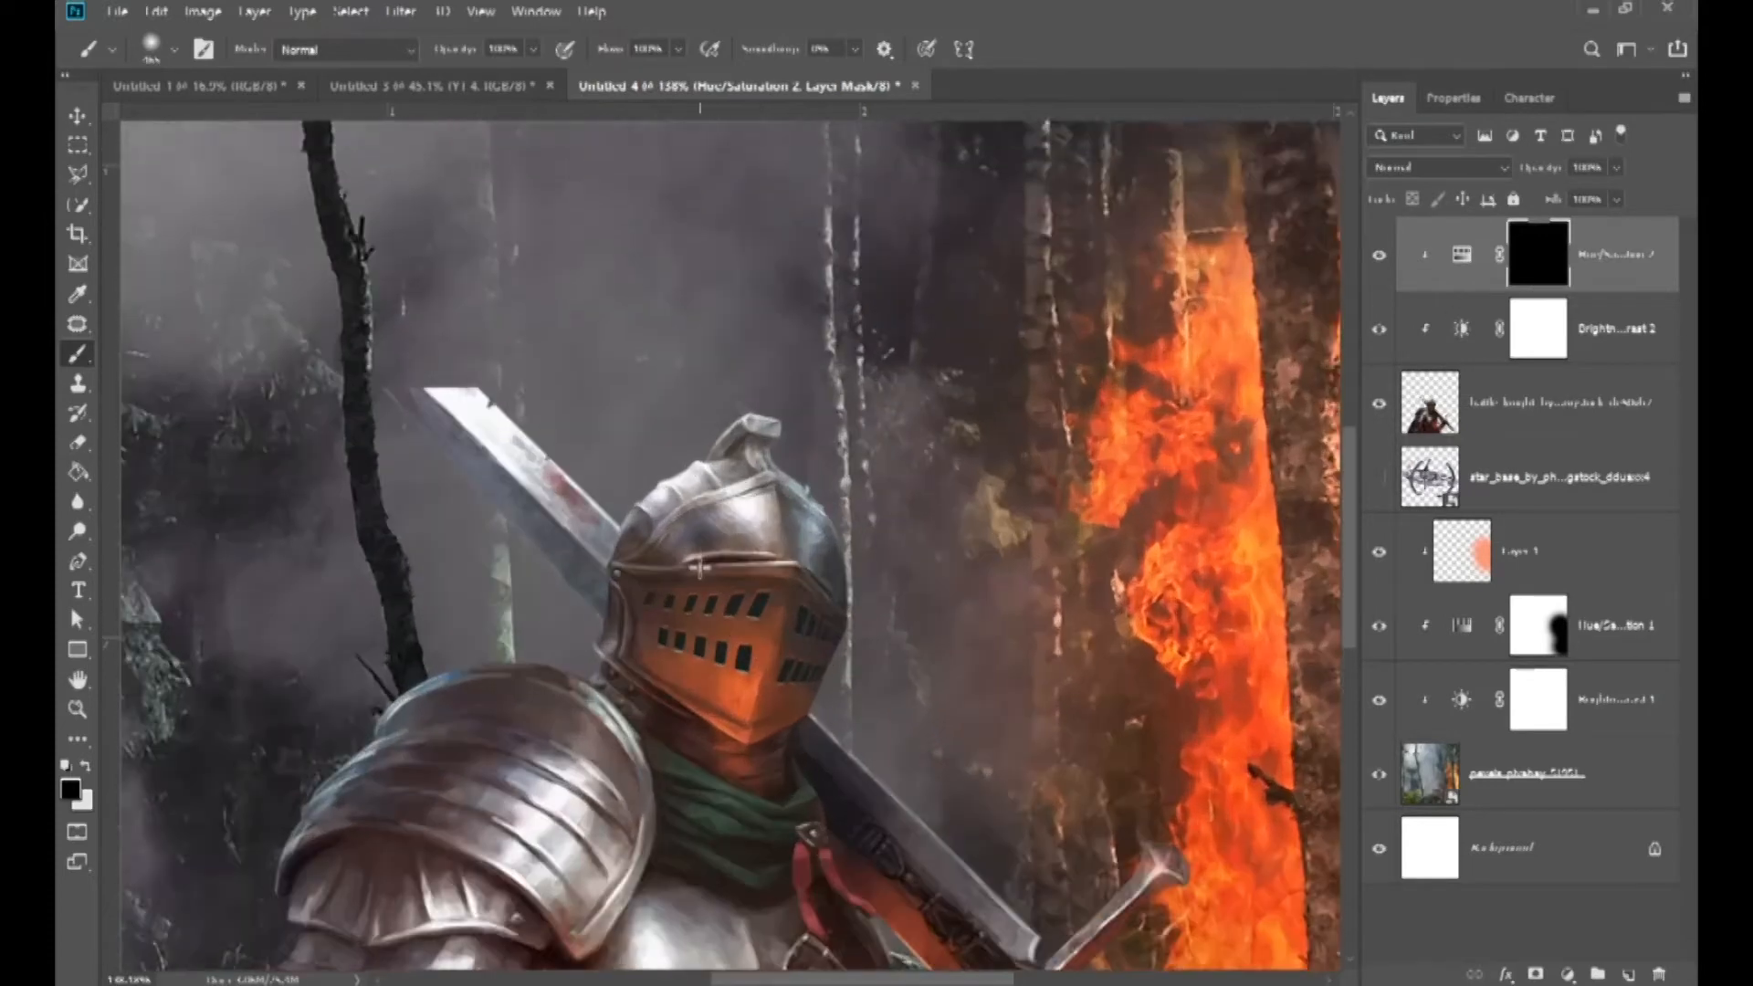
scroll(697, 605, "up", 1)
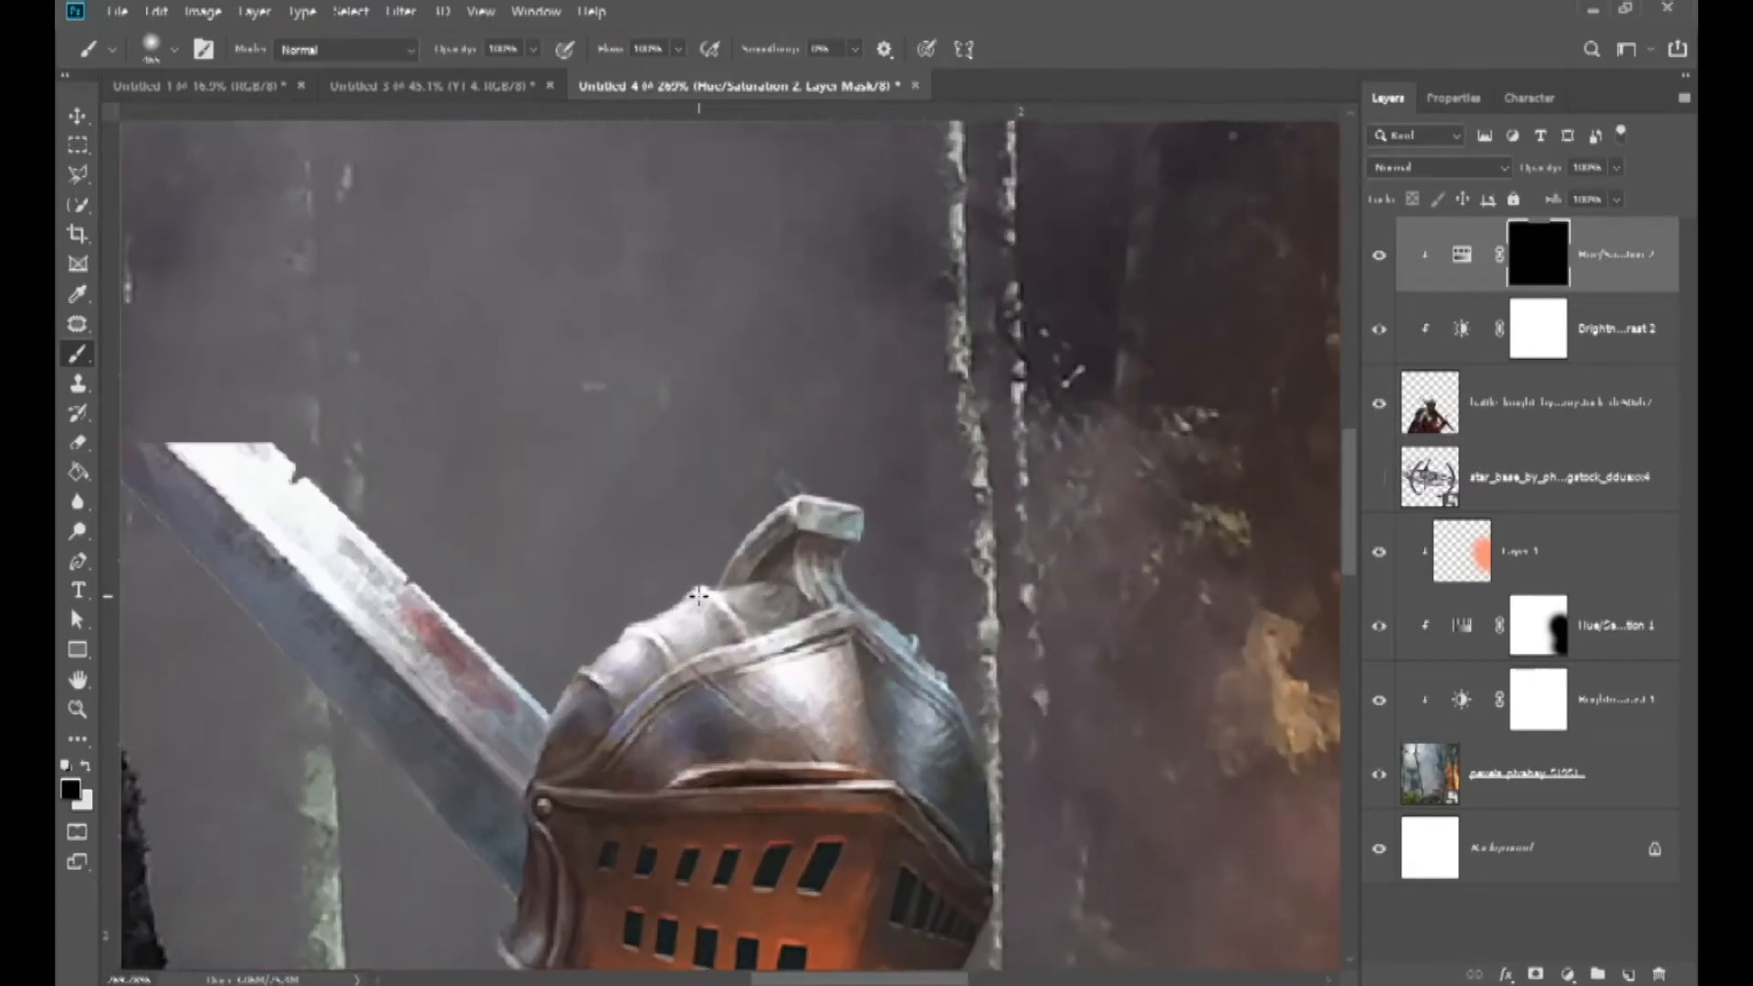
scroll(668, 592, "up", 2)
mouse_move(679, 597)
left_mouse_down()
mouse_move(650, 597)
mouse_move(665, 597)
left_mouse_up()
right_click(683, 598)
left_click_drag(841, 650, 807, 653)
left_click_drag(670, 544, 719, 567)
scroll(701, 586, "up", 3)
scroll(704, 585, "up", 2)
left_click(85, 765)
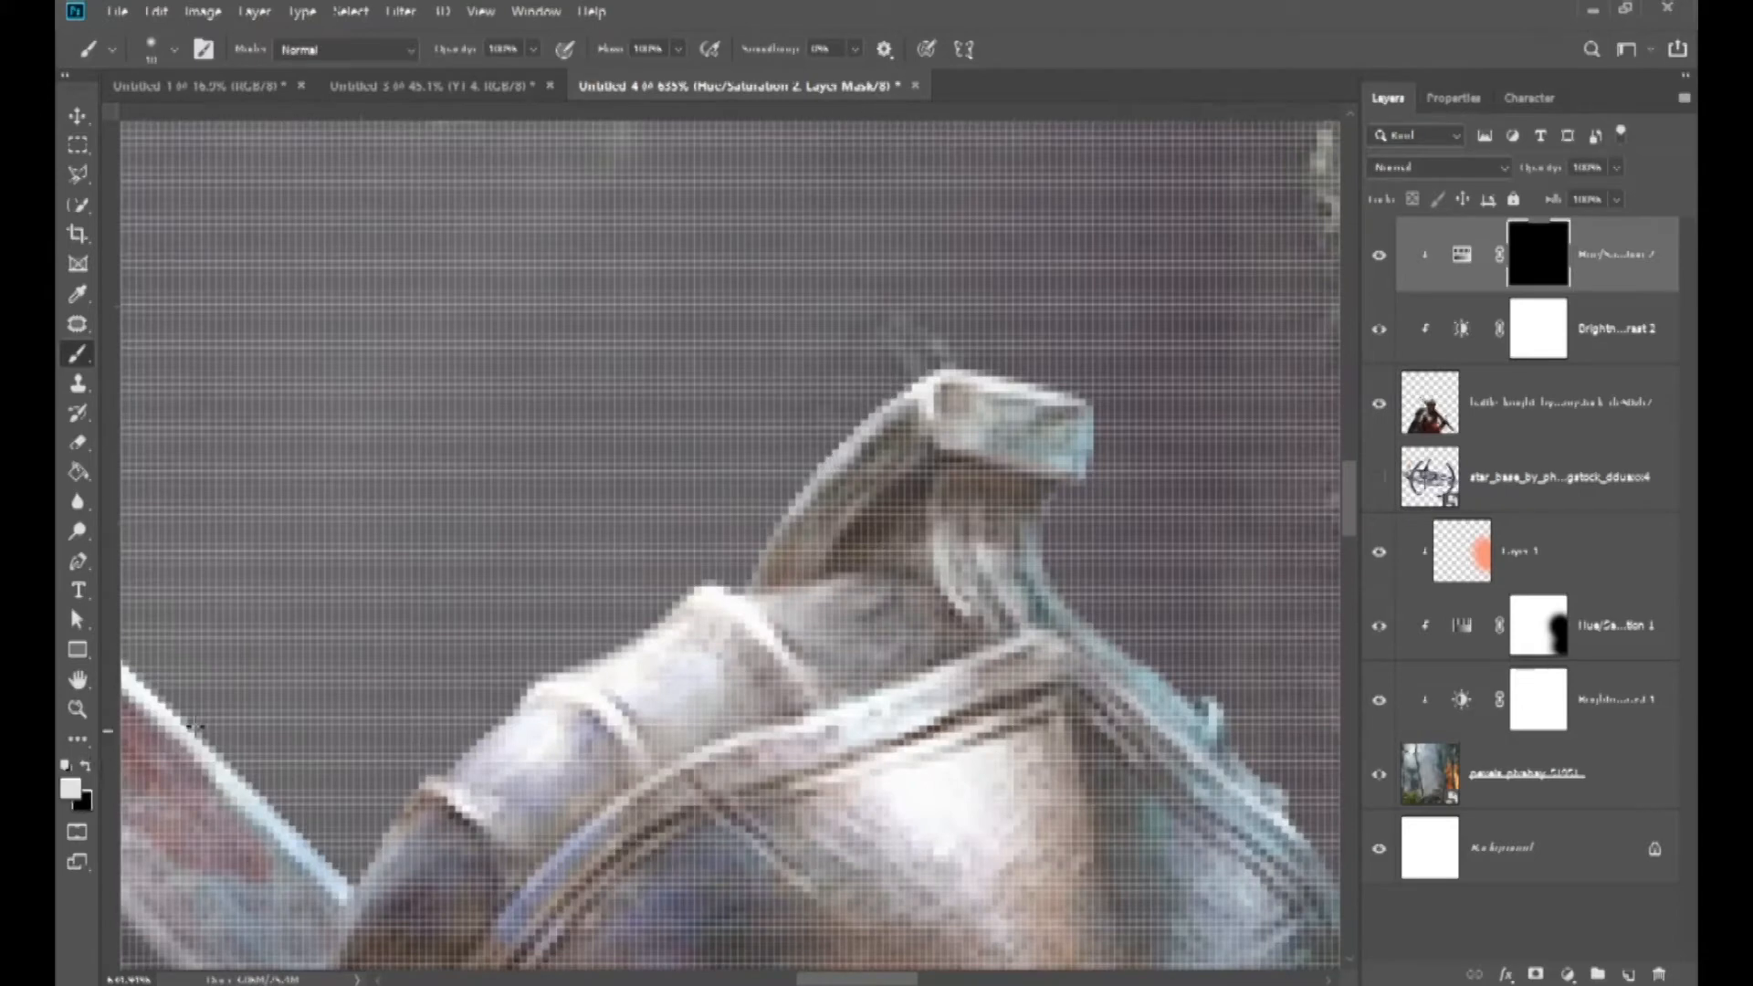
mouse_move(908, 382)
left_mouse_down()
mouse_move(779, 475)
mouse_move(741, 540)
mouse_move(579, 640)
left_mouse_up()
- Paint white on the mask along the sword blade's edges behind the helmet to add rim light
scroll(757, 555, "down", 9)
left_click_drag(492, 543, 649, 580)
left_click_drag(359, 436, 498, 512)
scroll(459, 519, "up", 6)
left_click_drag(517, 596, 503, 581)
scroll(503, 581, "down", 2)
left_click_drag(454, 491, 609, 636)
key("ctrl+z")
left_click_drag(465, 482, 832, 879)
scroll(832, 878, "down", 4)
scroll(708, 645, "up", 2)
key("ctrl+z")
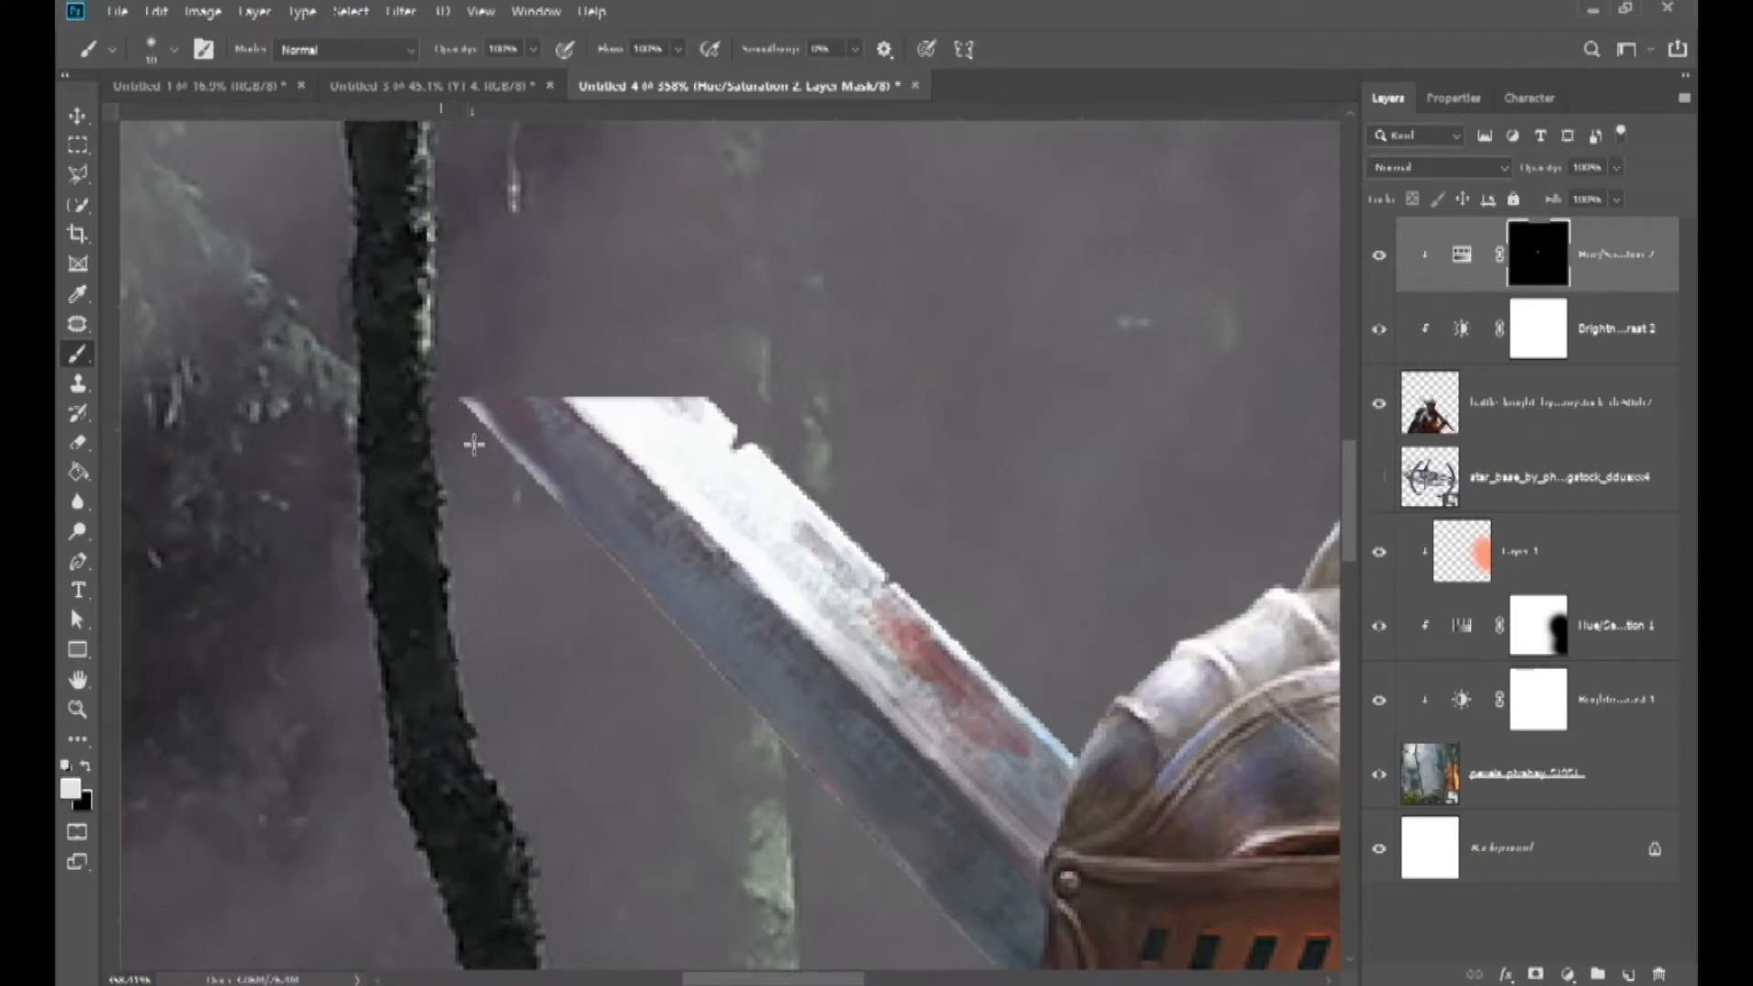
- Paint a white rim highlight on the mask along the sword blade's lower edge down to the helmet
left_click_drag(469, 426, 719, 683)
scroll(719, 683, "down", 5)
scroll(655, 603, "right", 4)
left_click_drag(519, 478, 857, 842)
scroll(840, 641, "down", 5)
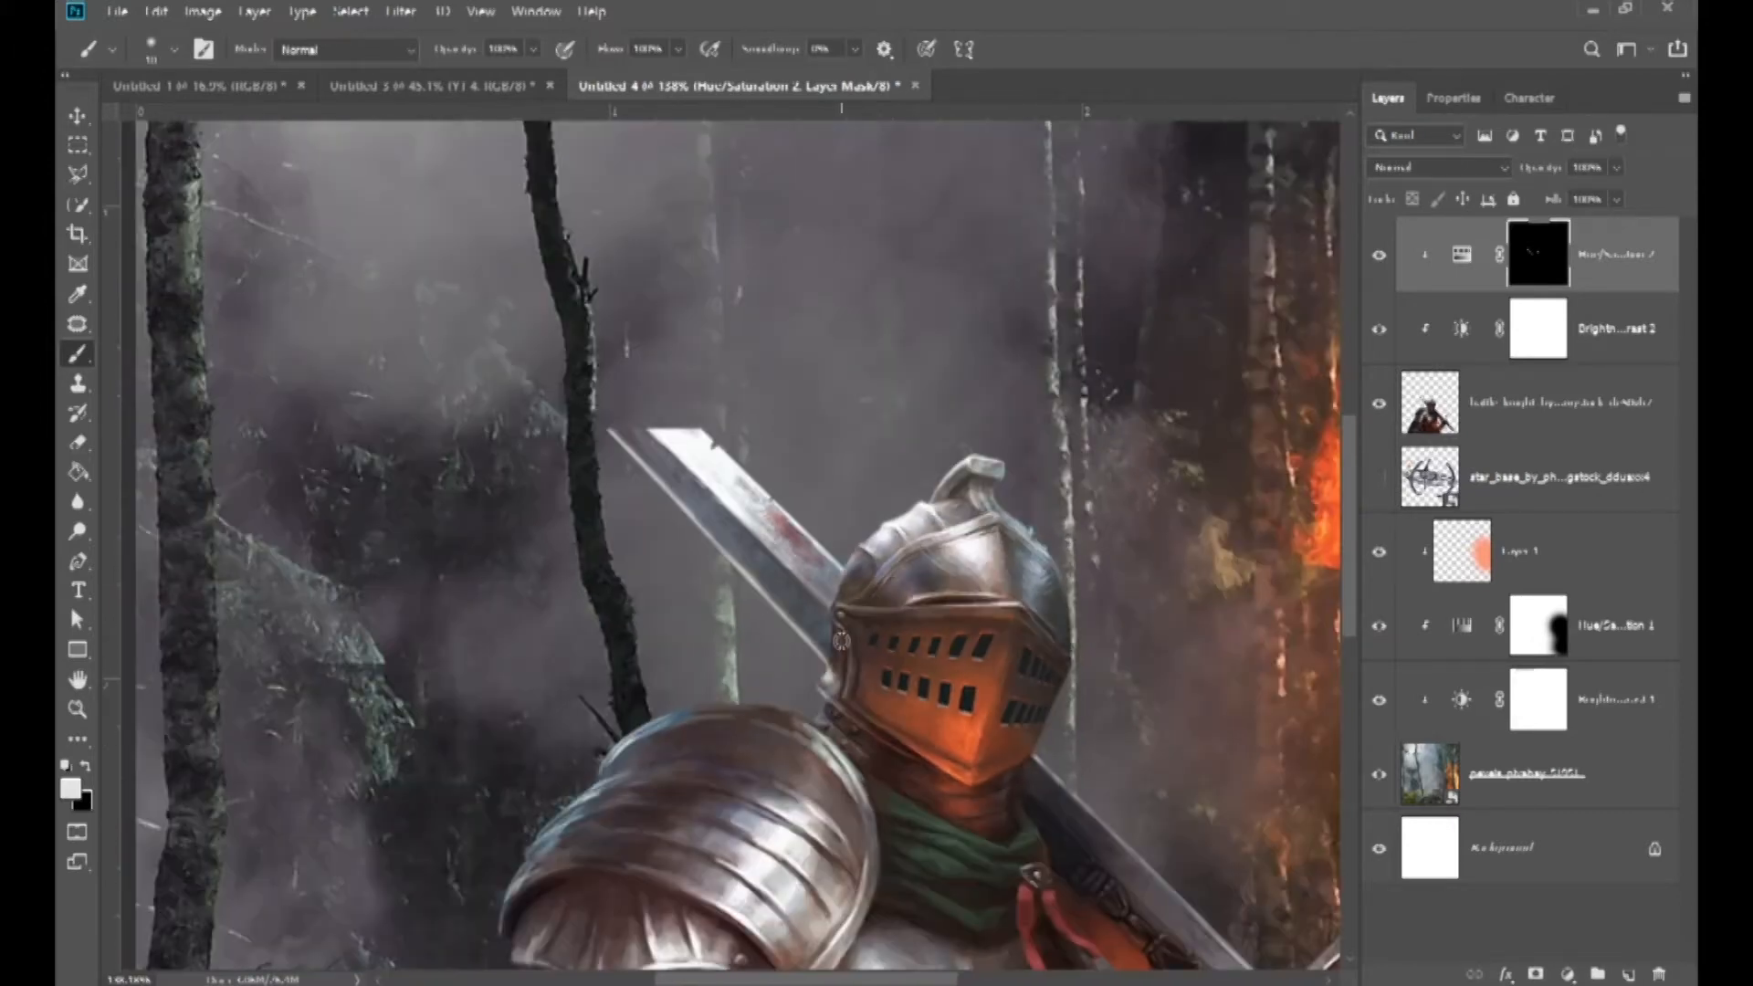
- Soften the highlight along the blade's lower edge with the Eraser on the mask
scroll(841, 642, "up", 4)
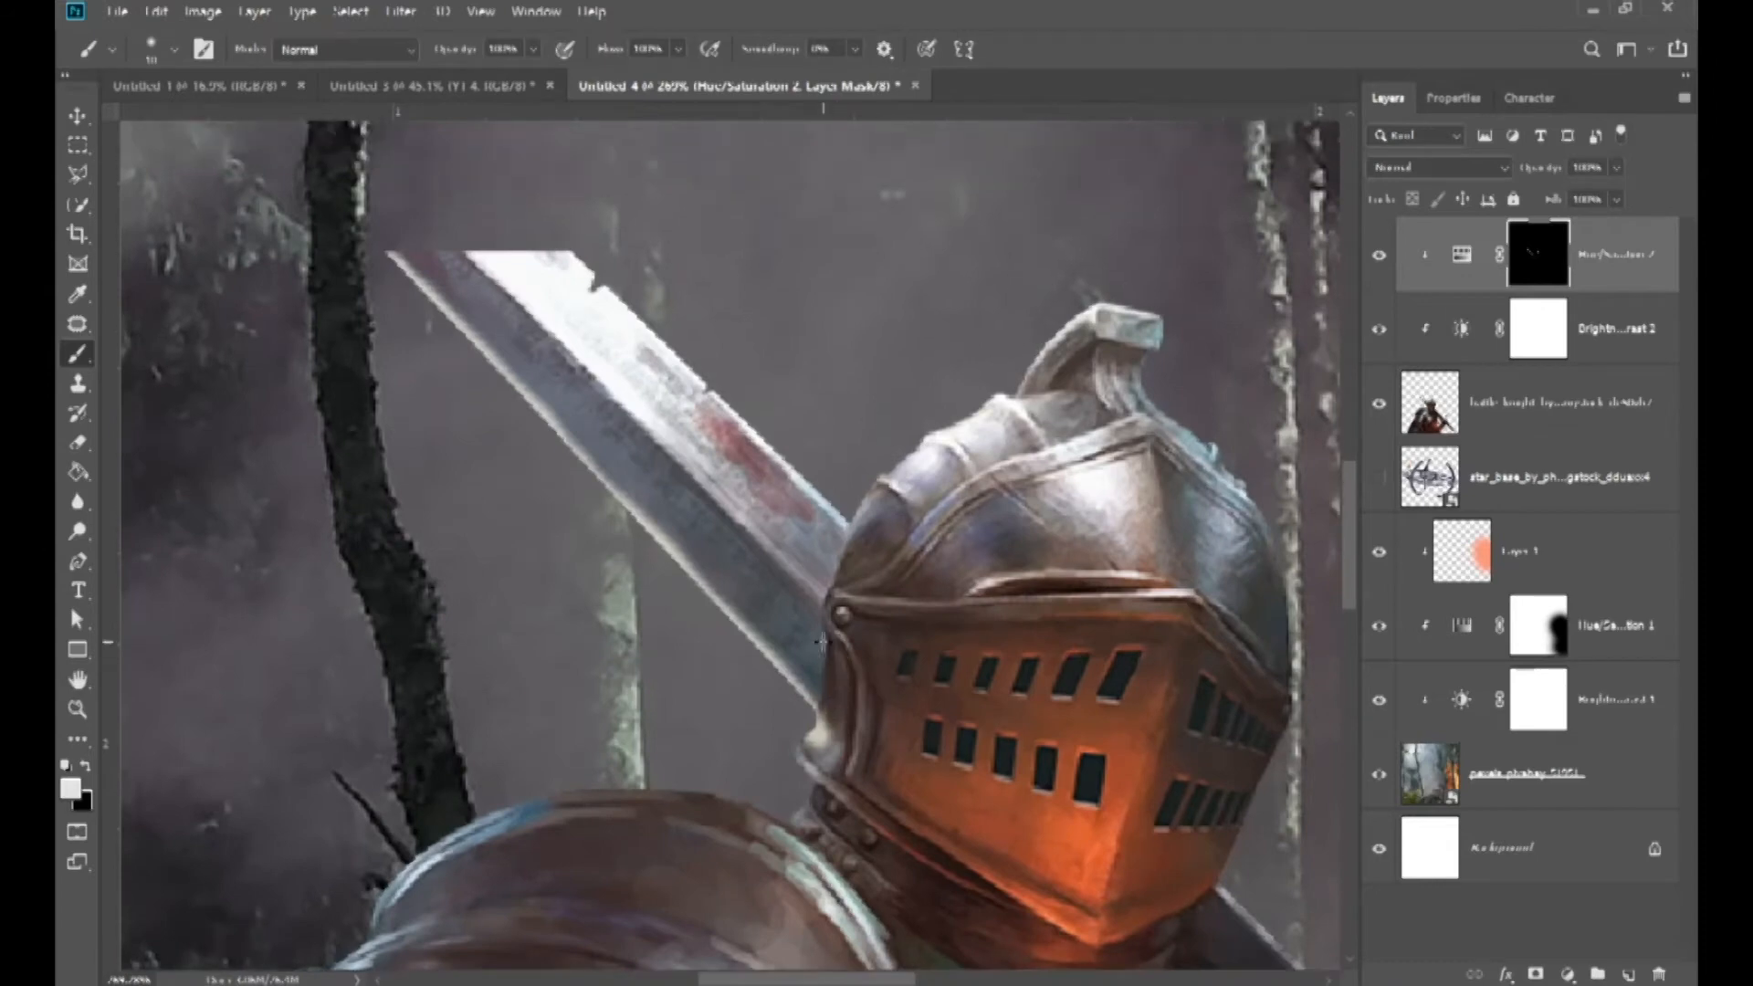
key("e")
left_click_drag(846, 675, 882, 674)
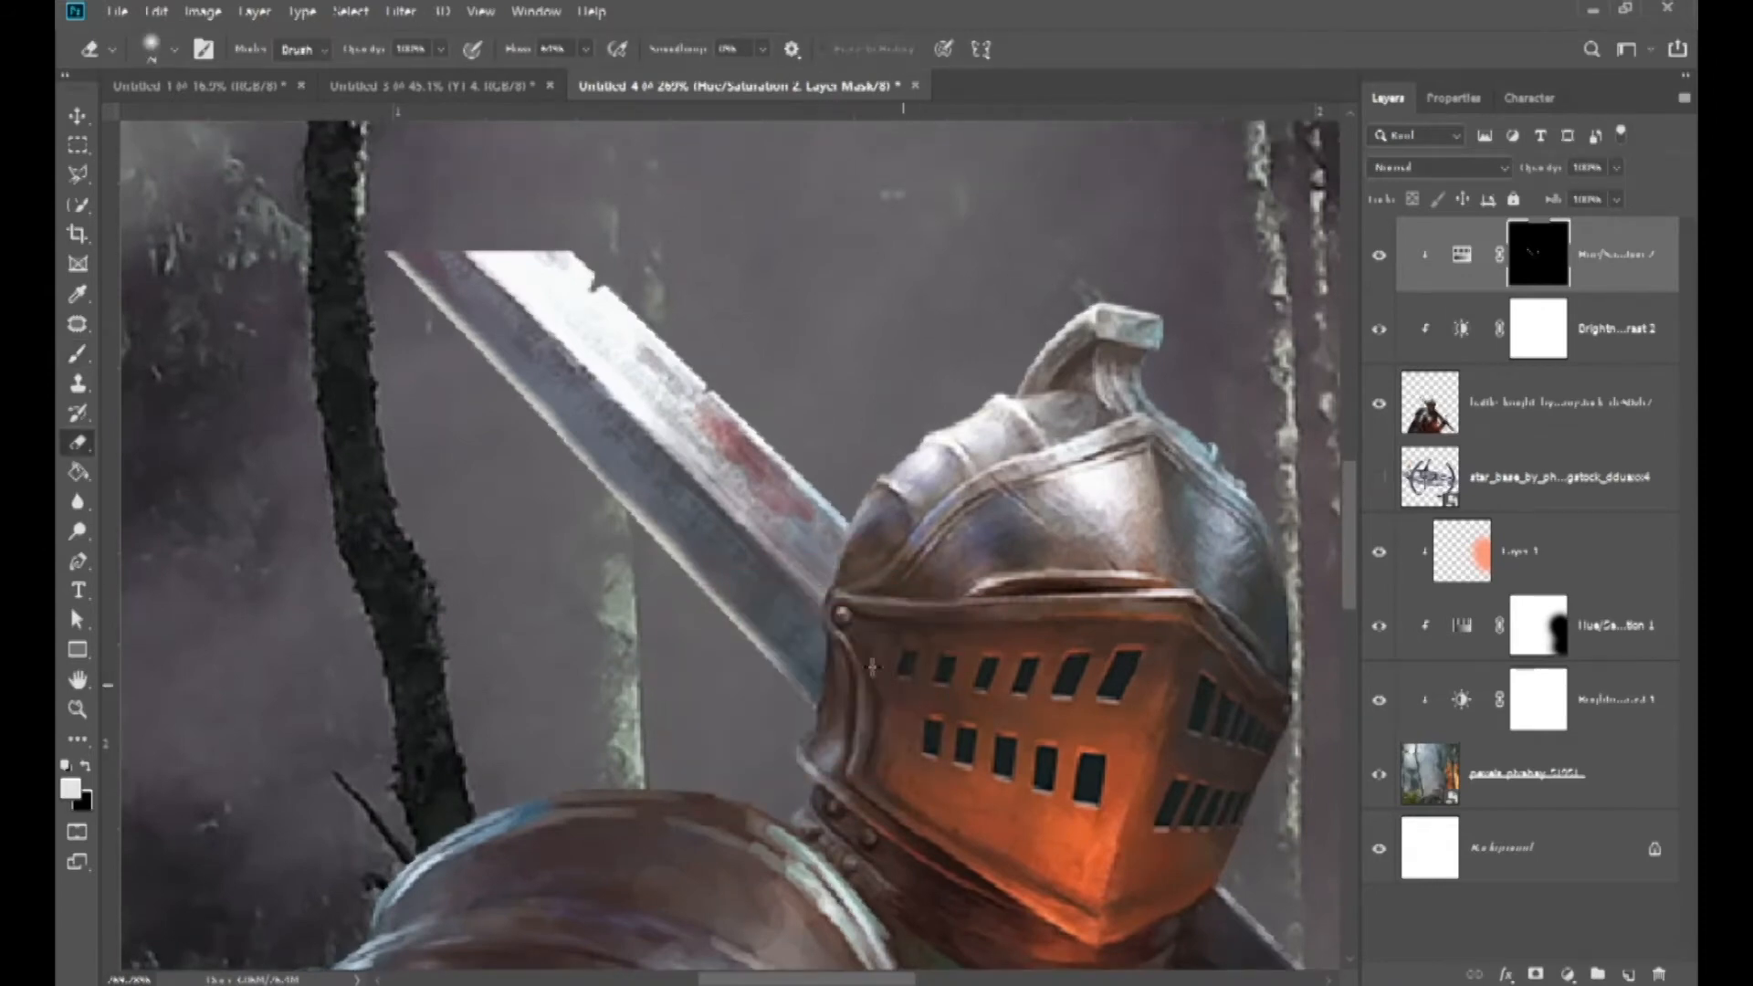
left_click_drag(782, 551, 774, 560)
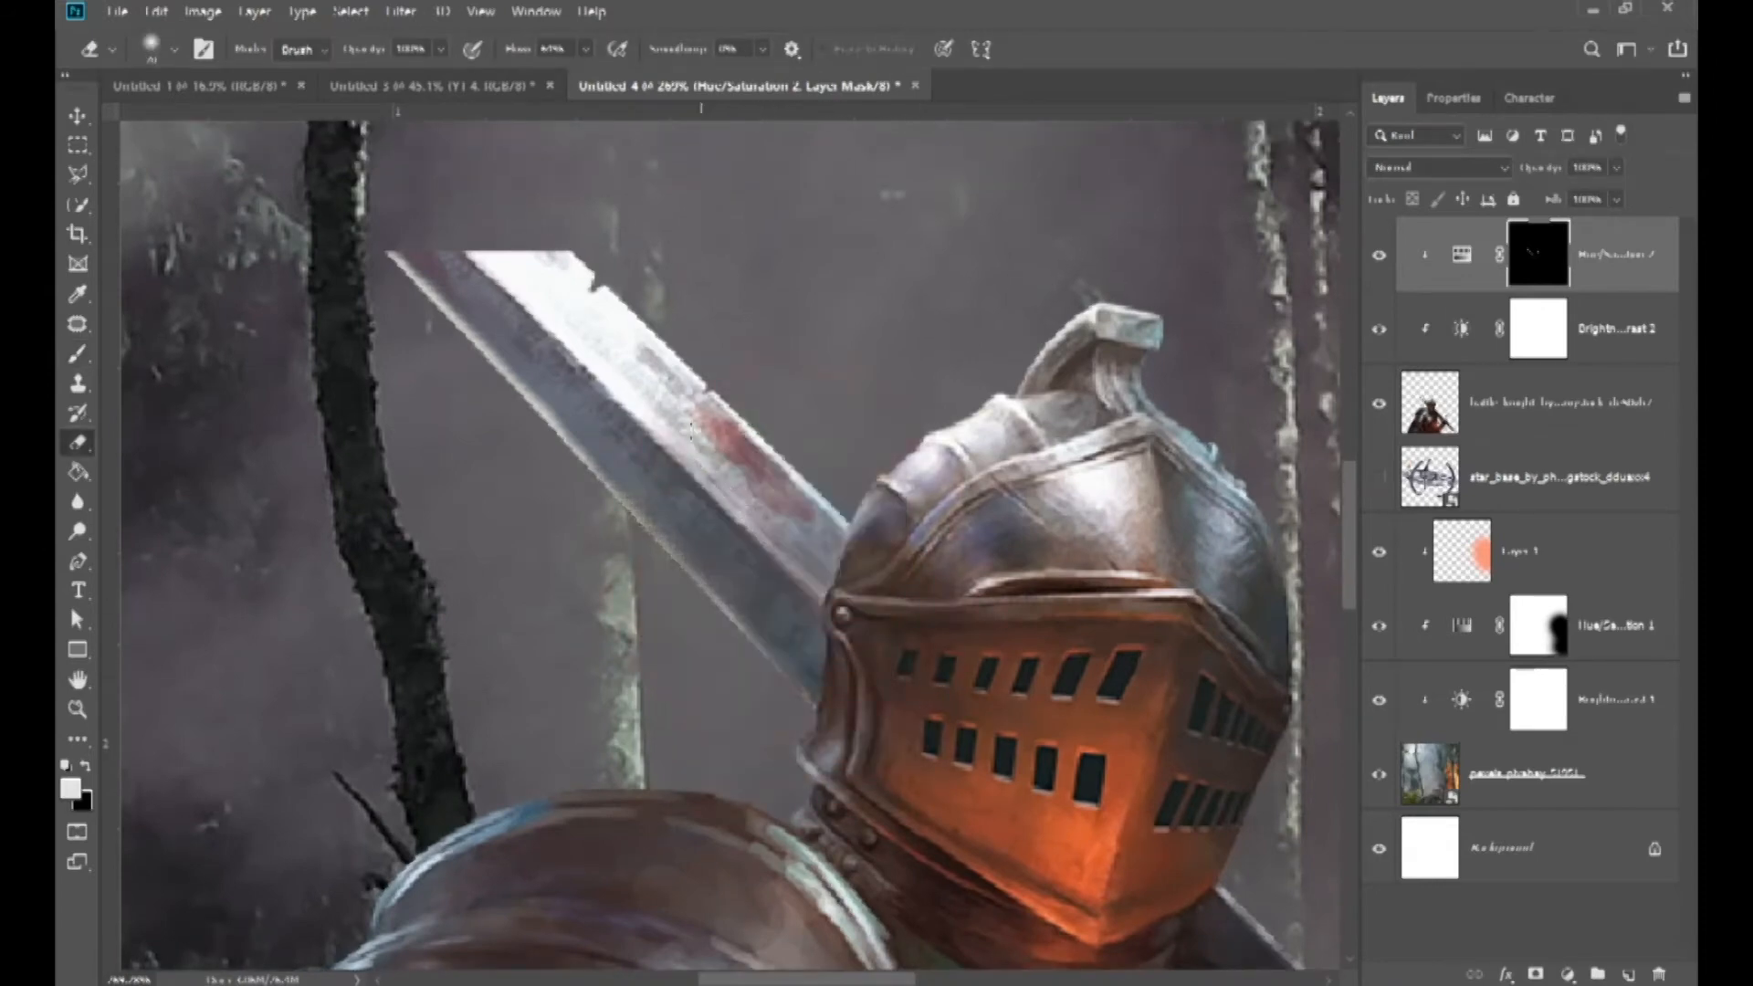
scroll(880, 607, "down", 2)
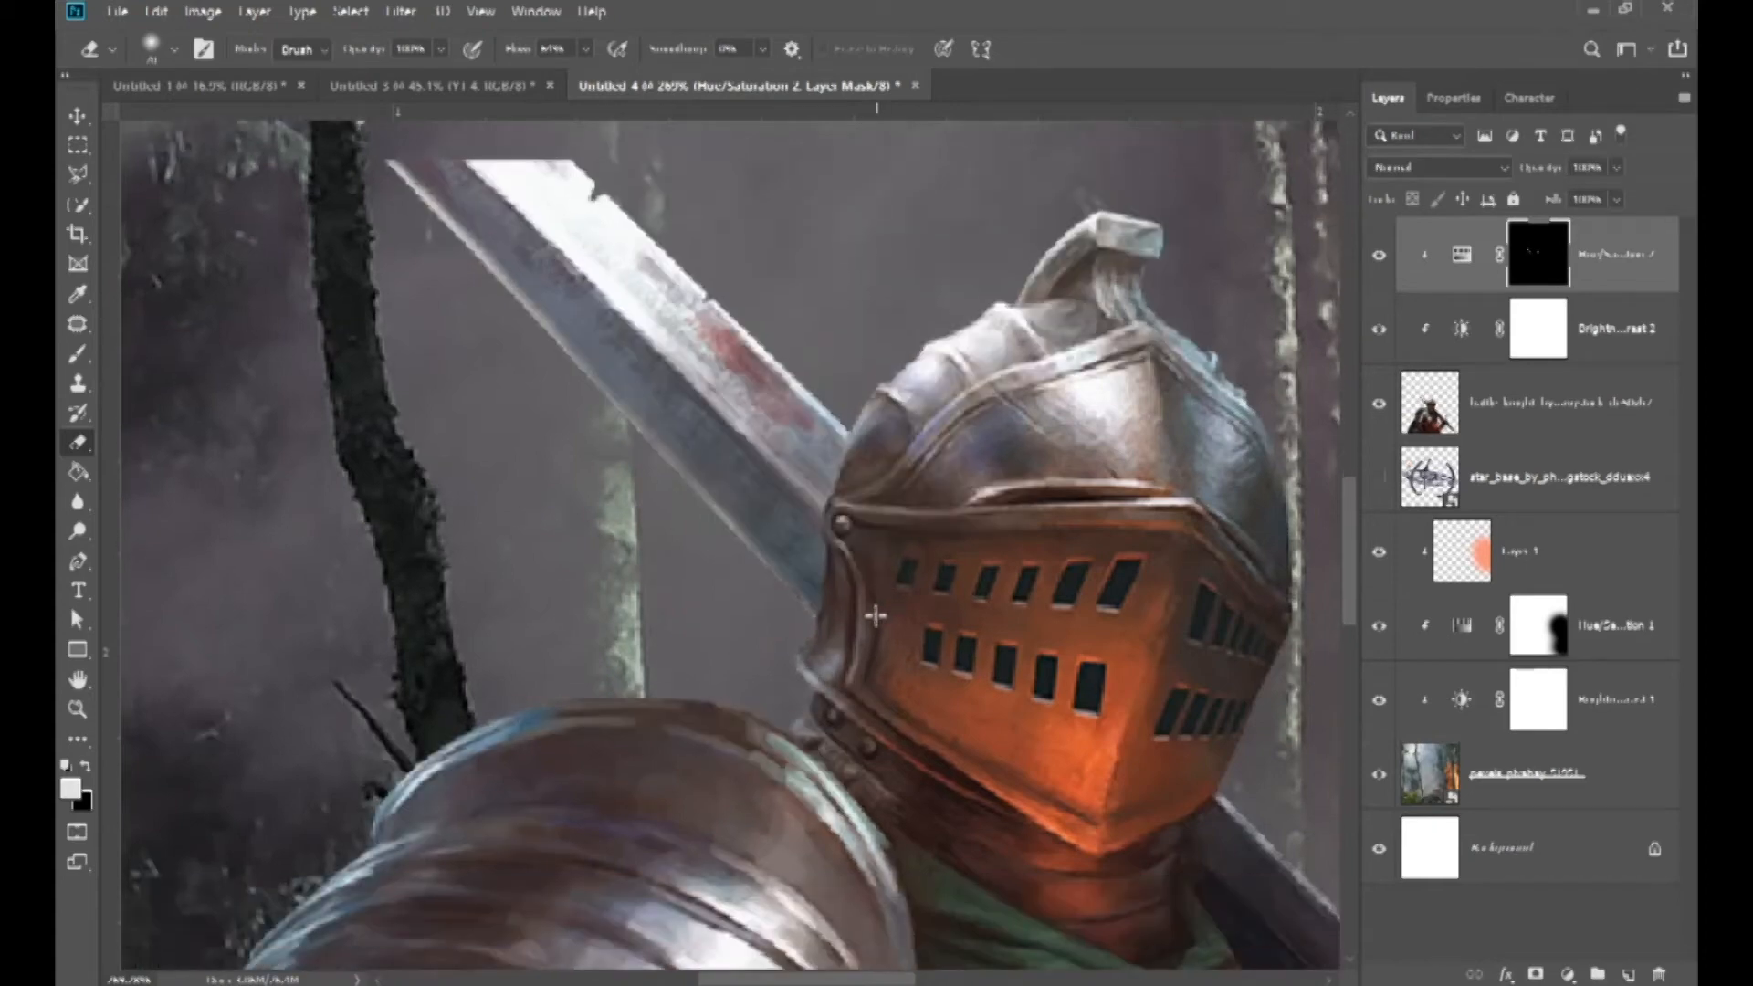
- Paint a thin white highlight on the mask along the rear and lower rim of the helmet
scroll(863, 605, "up", 6)
mouse_move(835, 582)
left_mouse_down()
mouse_move(718, 581)
mouse_move(771, 534)
left_mouse_up()
scroll(766, 582, "up", 2)
key("b")
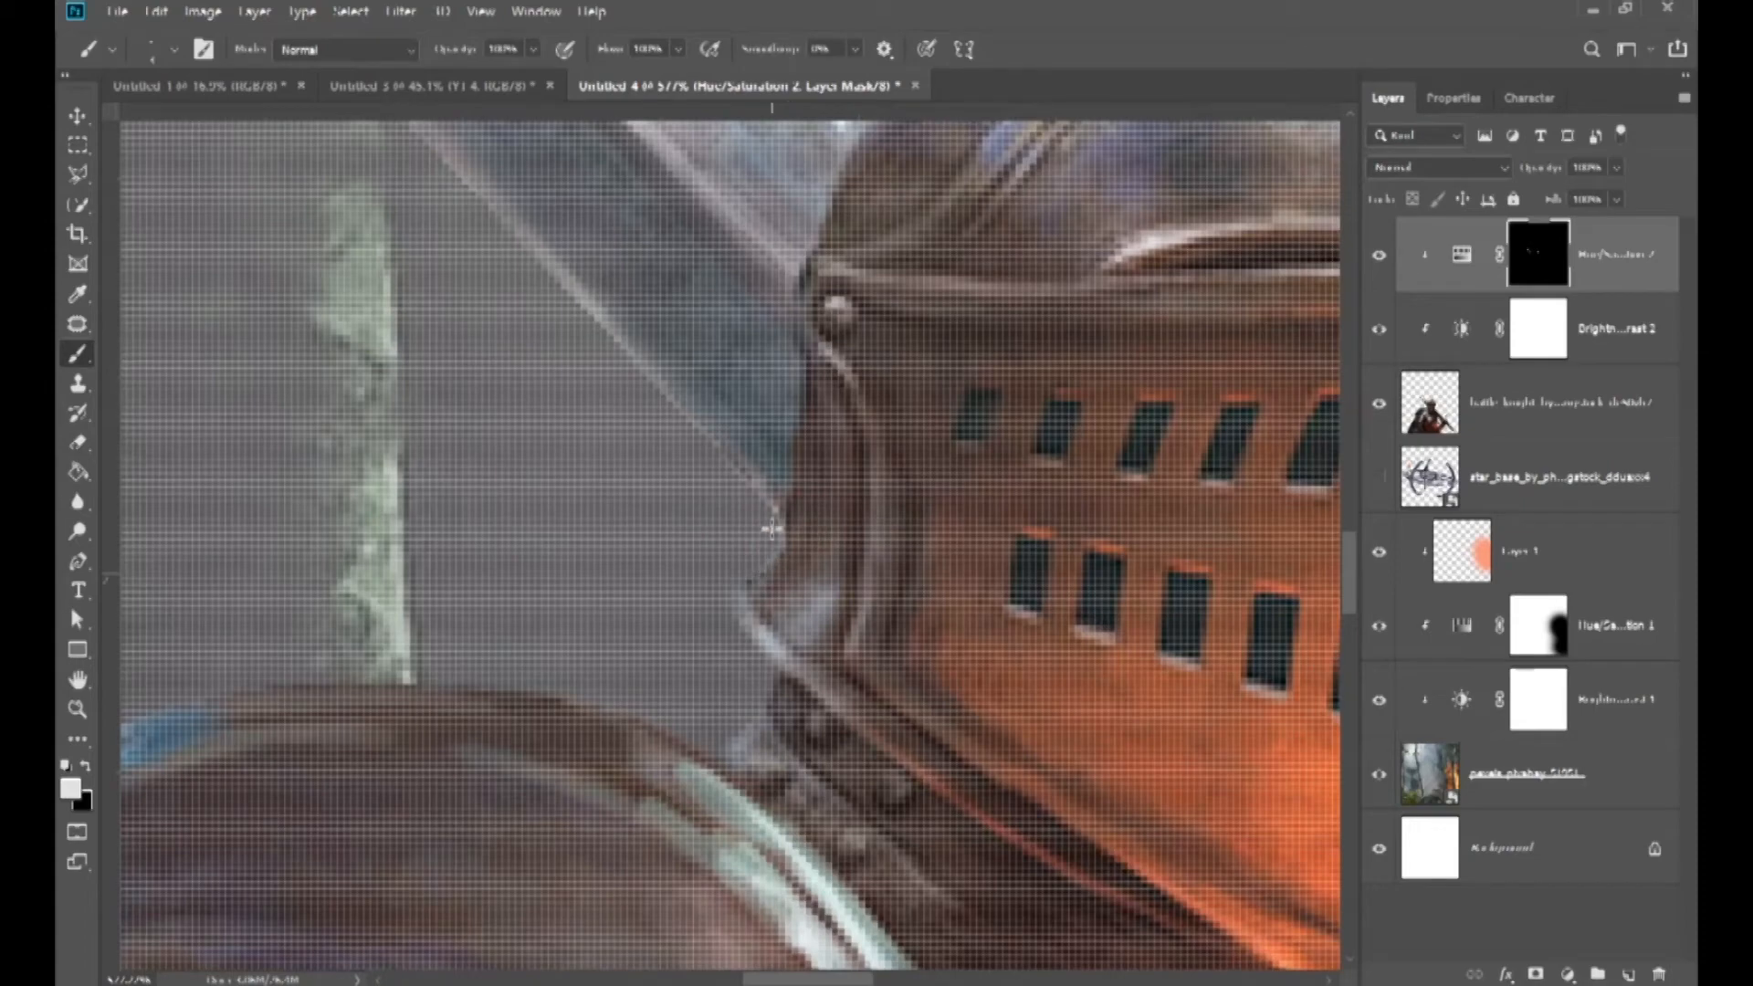
scroll(745, 607, "down", 3)
scroll(753, 543, "up", 4)
mouse_move(754, 541)
left_mouse_down()
mouse_move(750, 523)
mouse_move(771, 551)
left_mouse_up()
mouse_move(838, 602)
left_mouse_down()
mouse_move(1005, 712)
mouse_move(1052, 770)
mouse_move(945, 684)
left_mouse_up()
- Extend the thin highlight on the mask along the edge of the neck guard beneath the helmet
key("e")
scroll(810, 688, "down", 1)
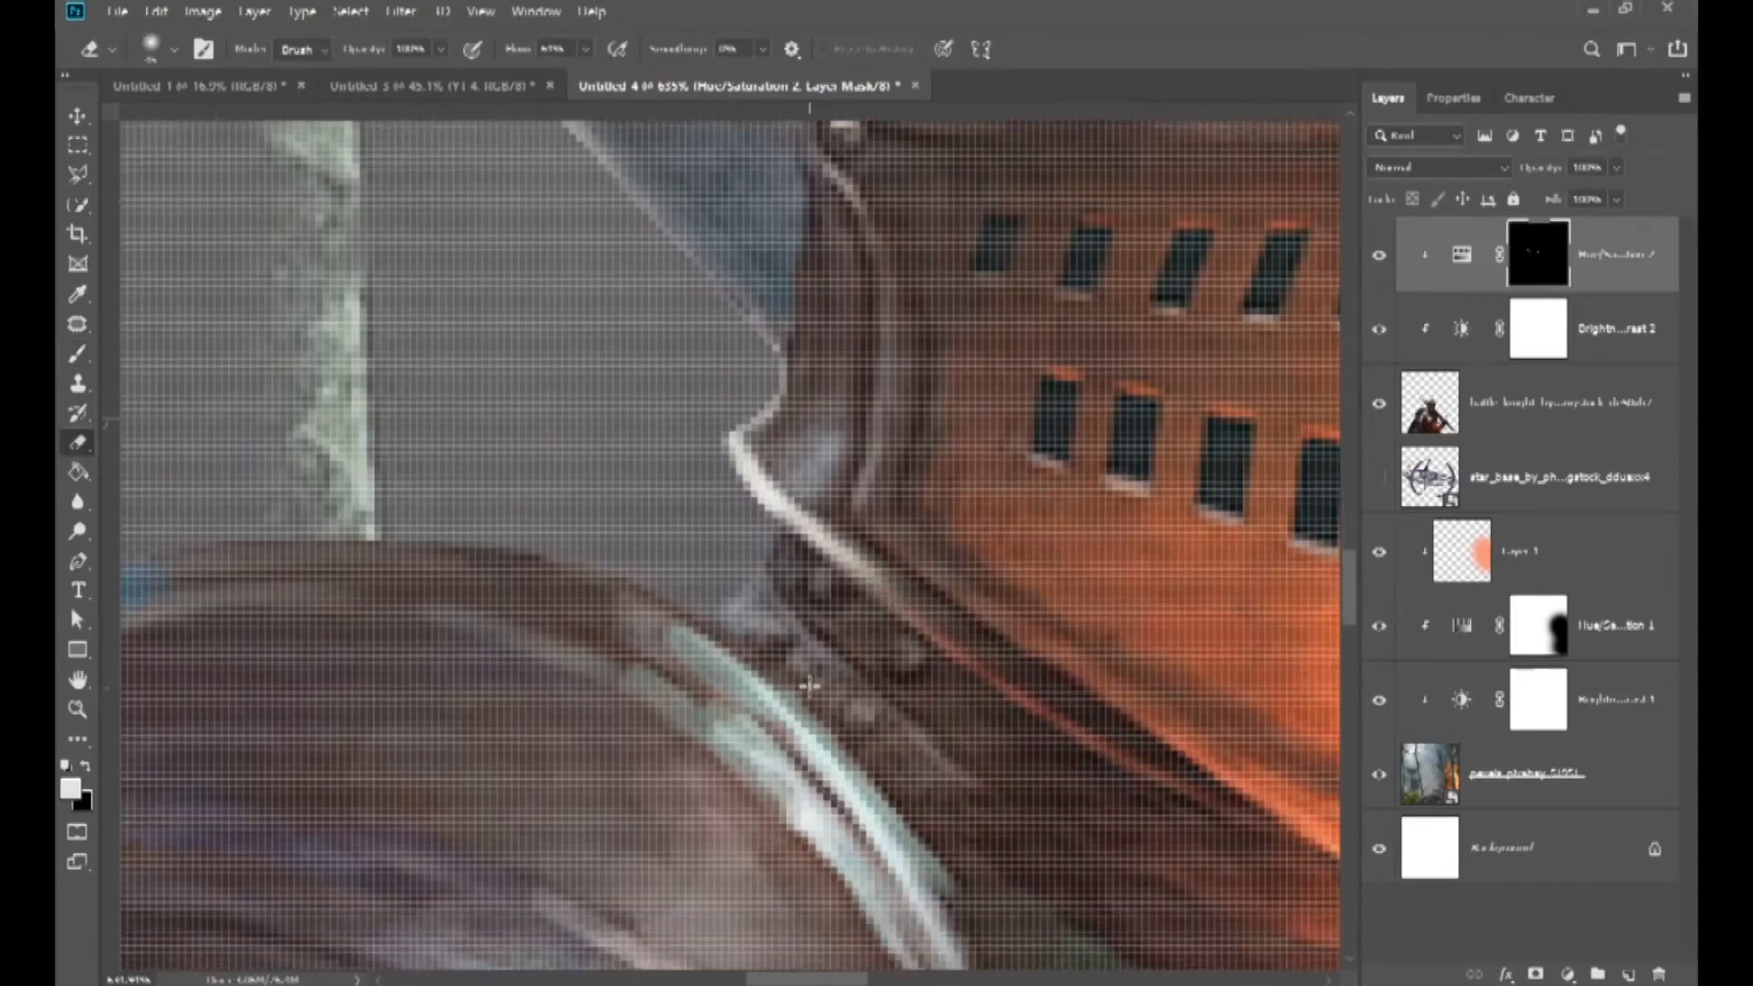
key("b")
scroll(785, 603, "up", 1)
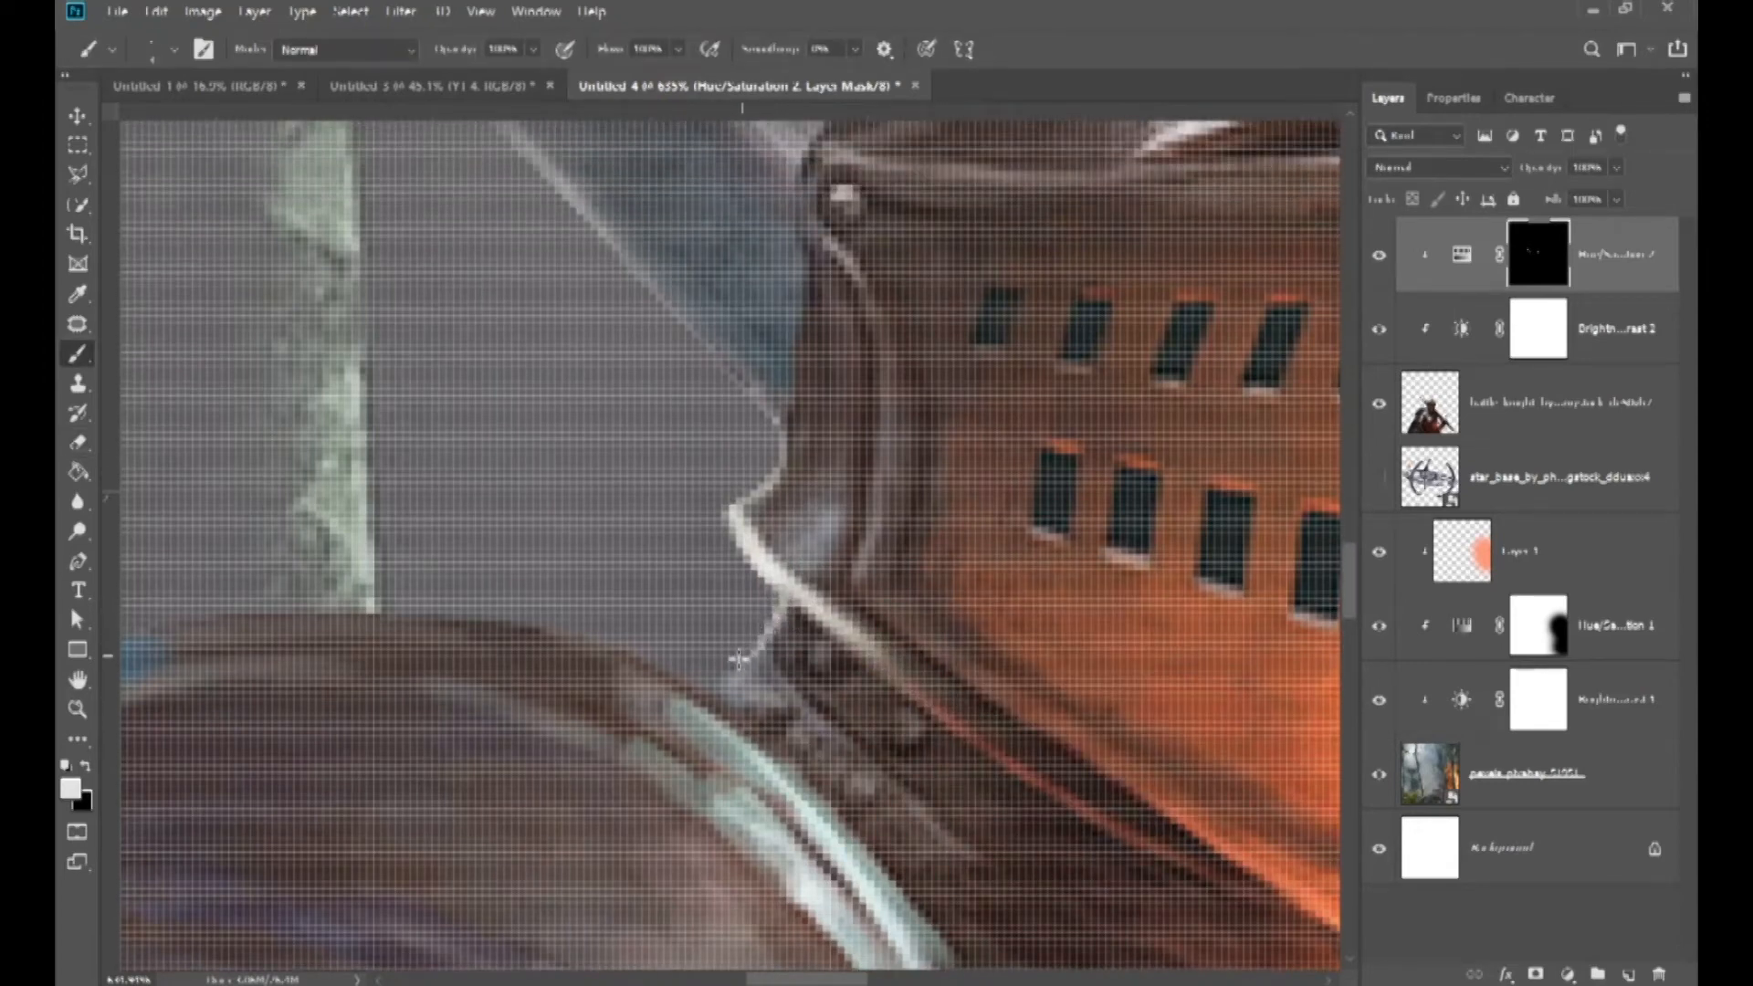
- Paint a white rim highlight on the mask along the top edge of the shoulder armour
scroll(813, 657, "down", 3)
scroll(811, 646, "left", 4)
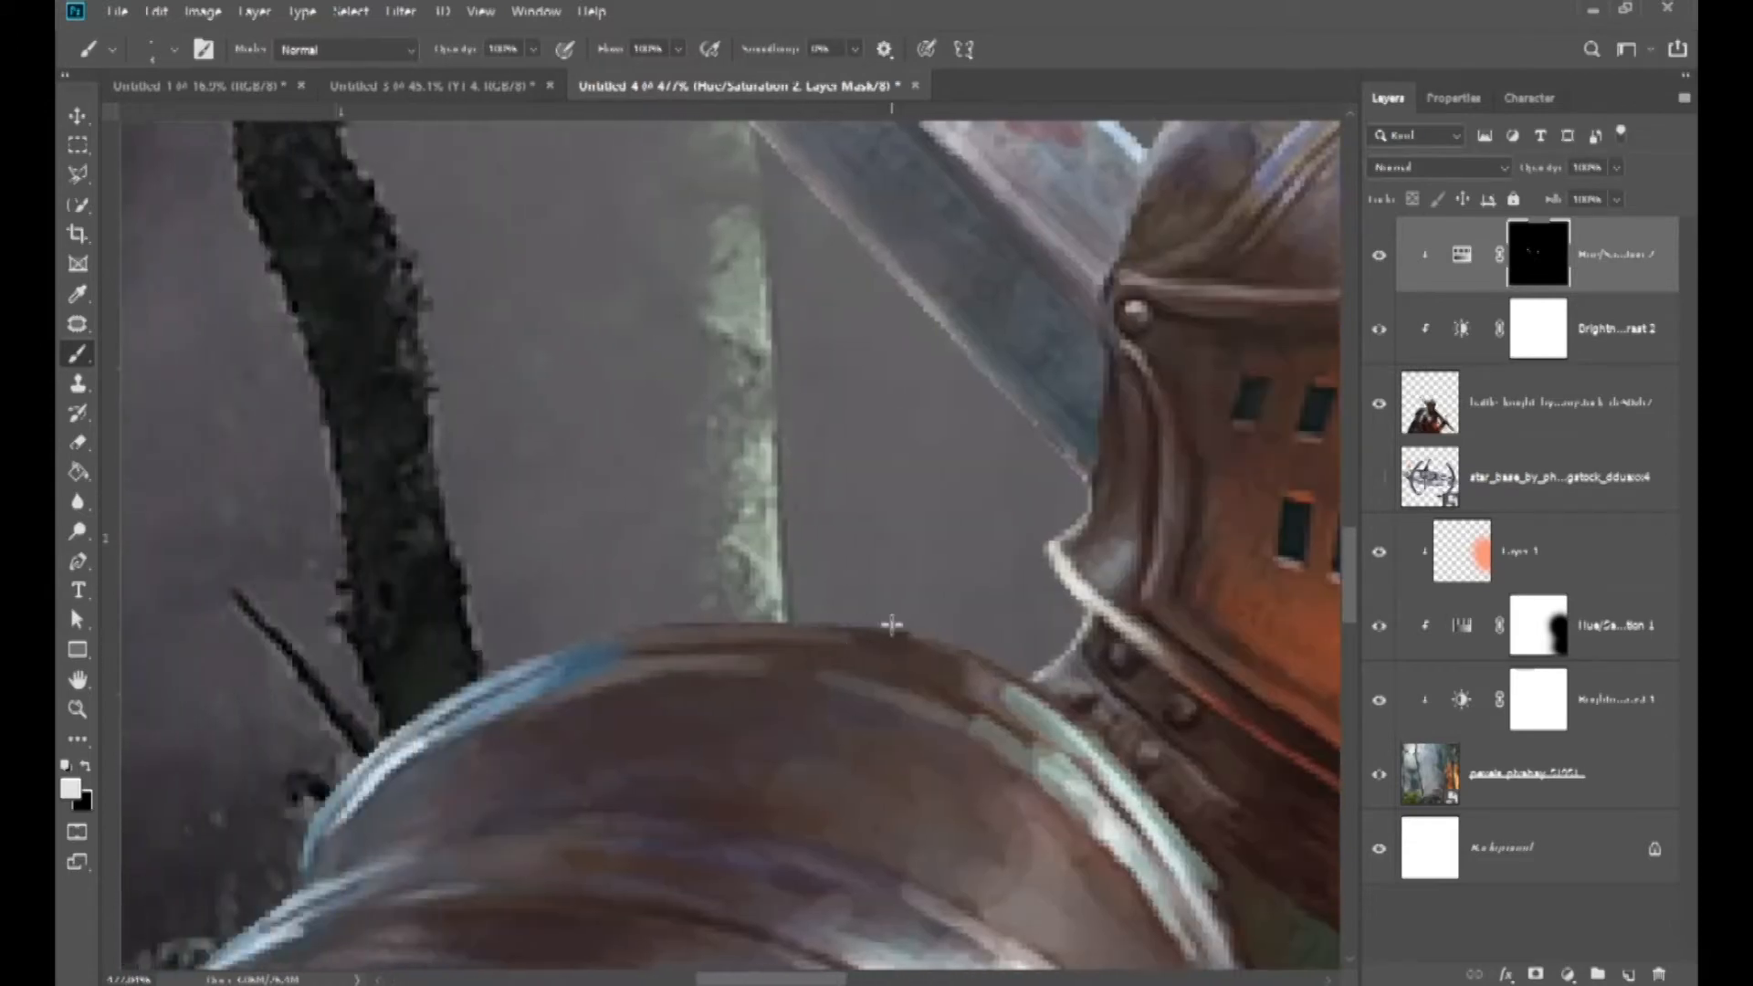
scroll(904, 626, "up", 2)
right_click(907, 626, "alt")
mouse_move(1030, 675)
left_mouse_down()
mouse_move(855, 618)
mouse_move(707, 615)
mouse_move(530, 642)
mouse_move(304, 711)
left_mouse_up()
scroll(819, 704, "down", 2)
scroll(819, 704, "up", 2)
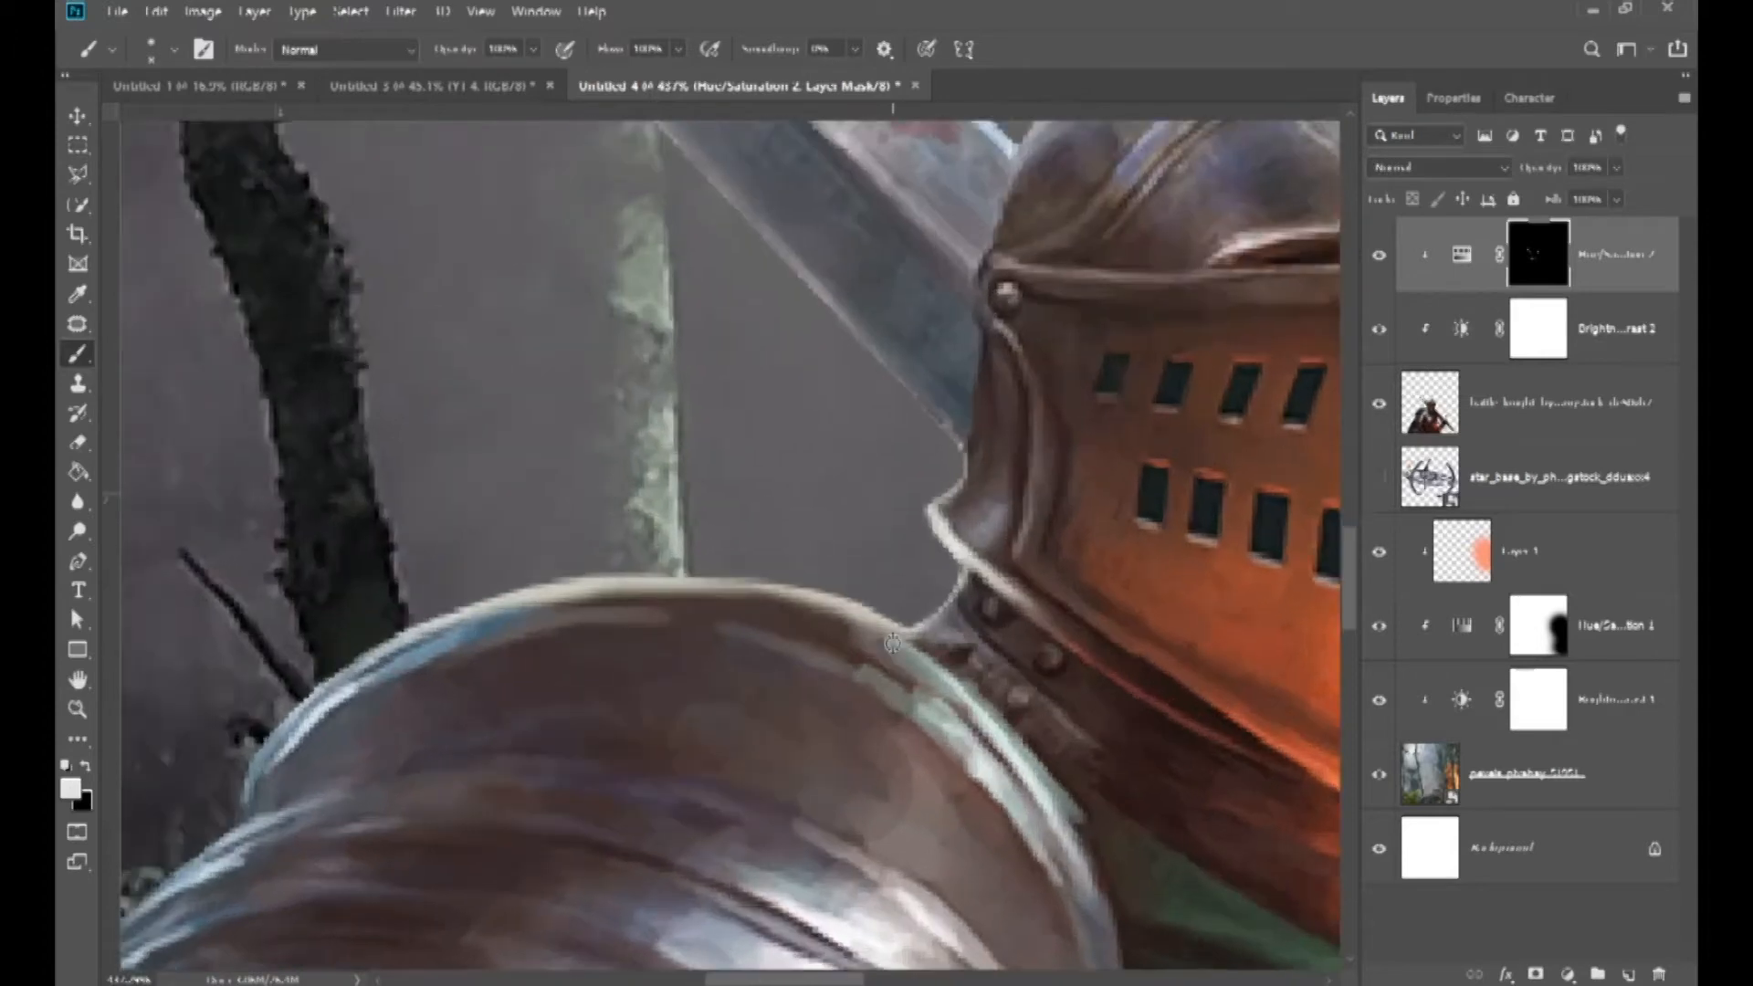
- Fill in broad white highlights on the mask along the shoulder armour's rim beside the neck
right_click(881, 650, "alt")
scroll(881, 657, "down", 1)
scroll(881, 657, "right", 2)
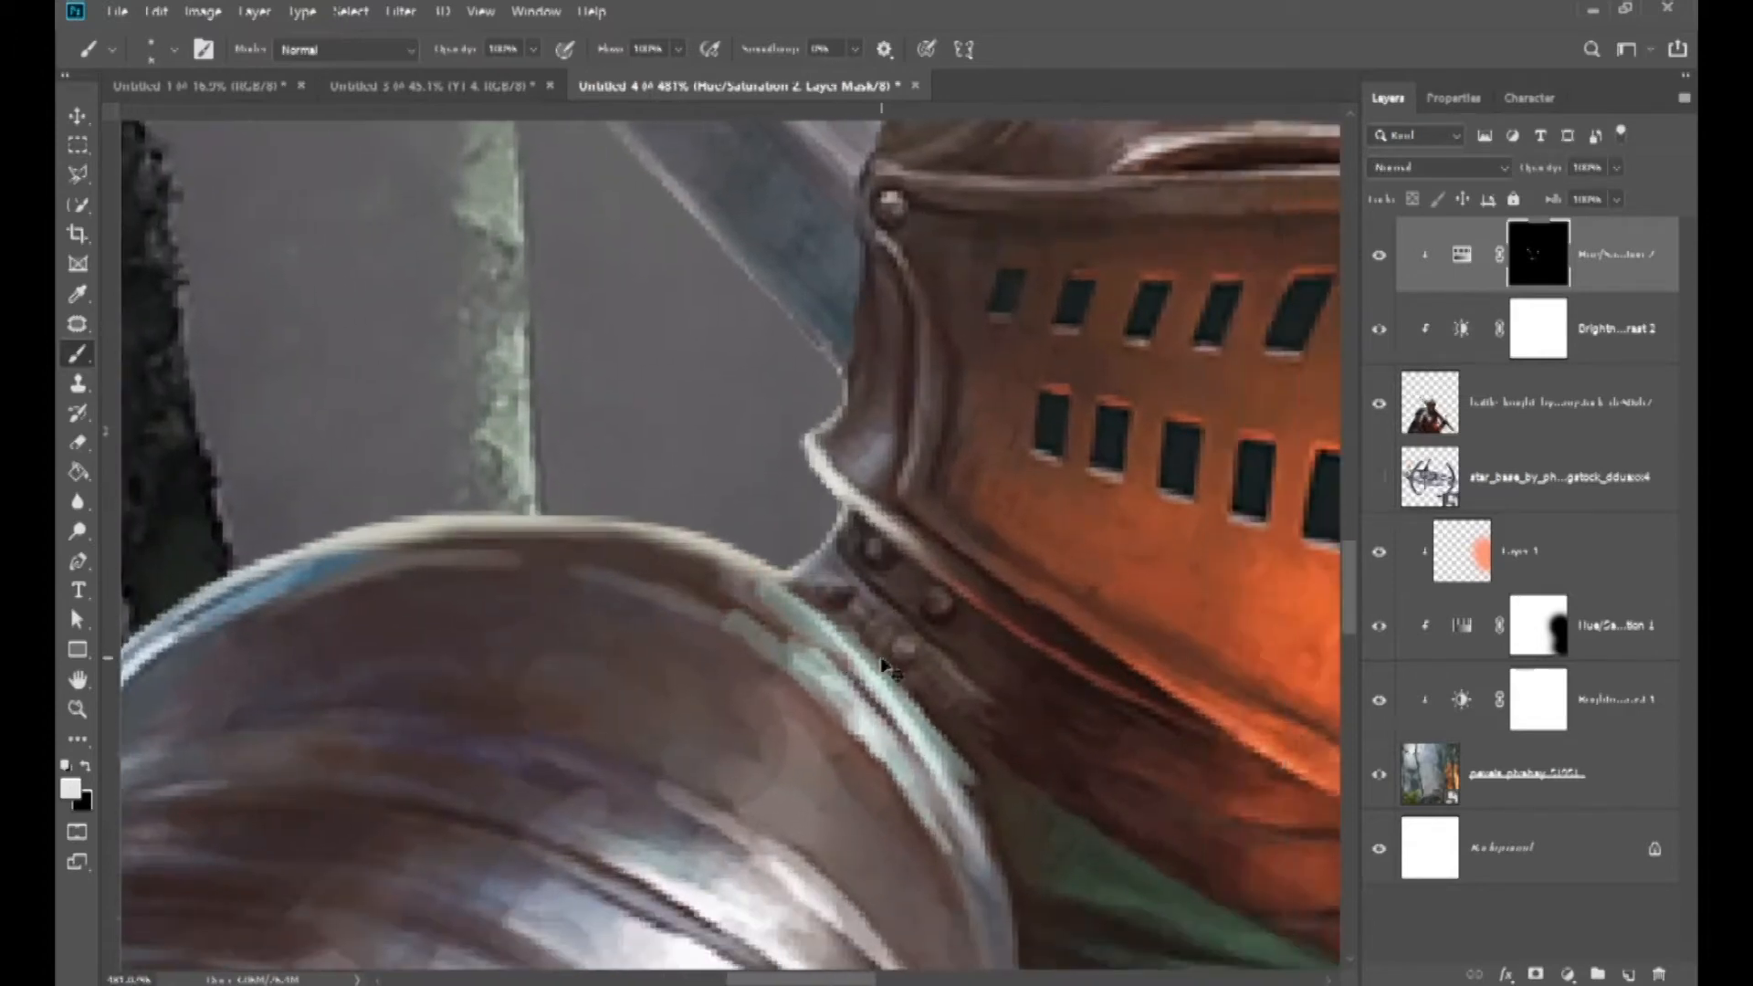
left_click_drag(792, 600, 947, 778)
mouse_move(775, 598)
left_mouse_down()
mouse_move(727, 635)
mouse_move(895, 803)
mouse_move(950, 902)
left_mouse_up()
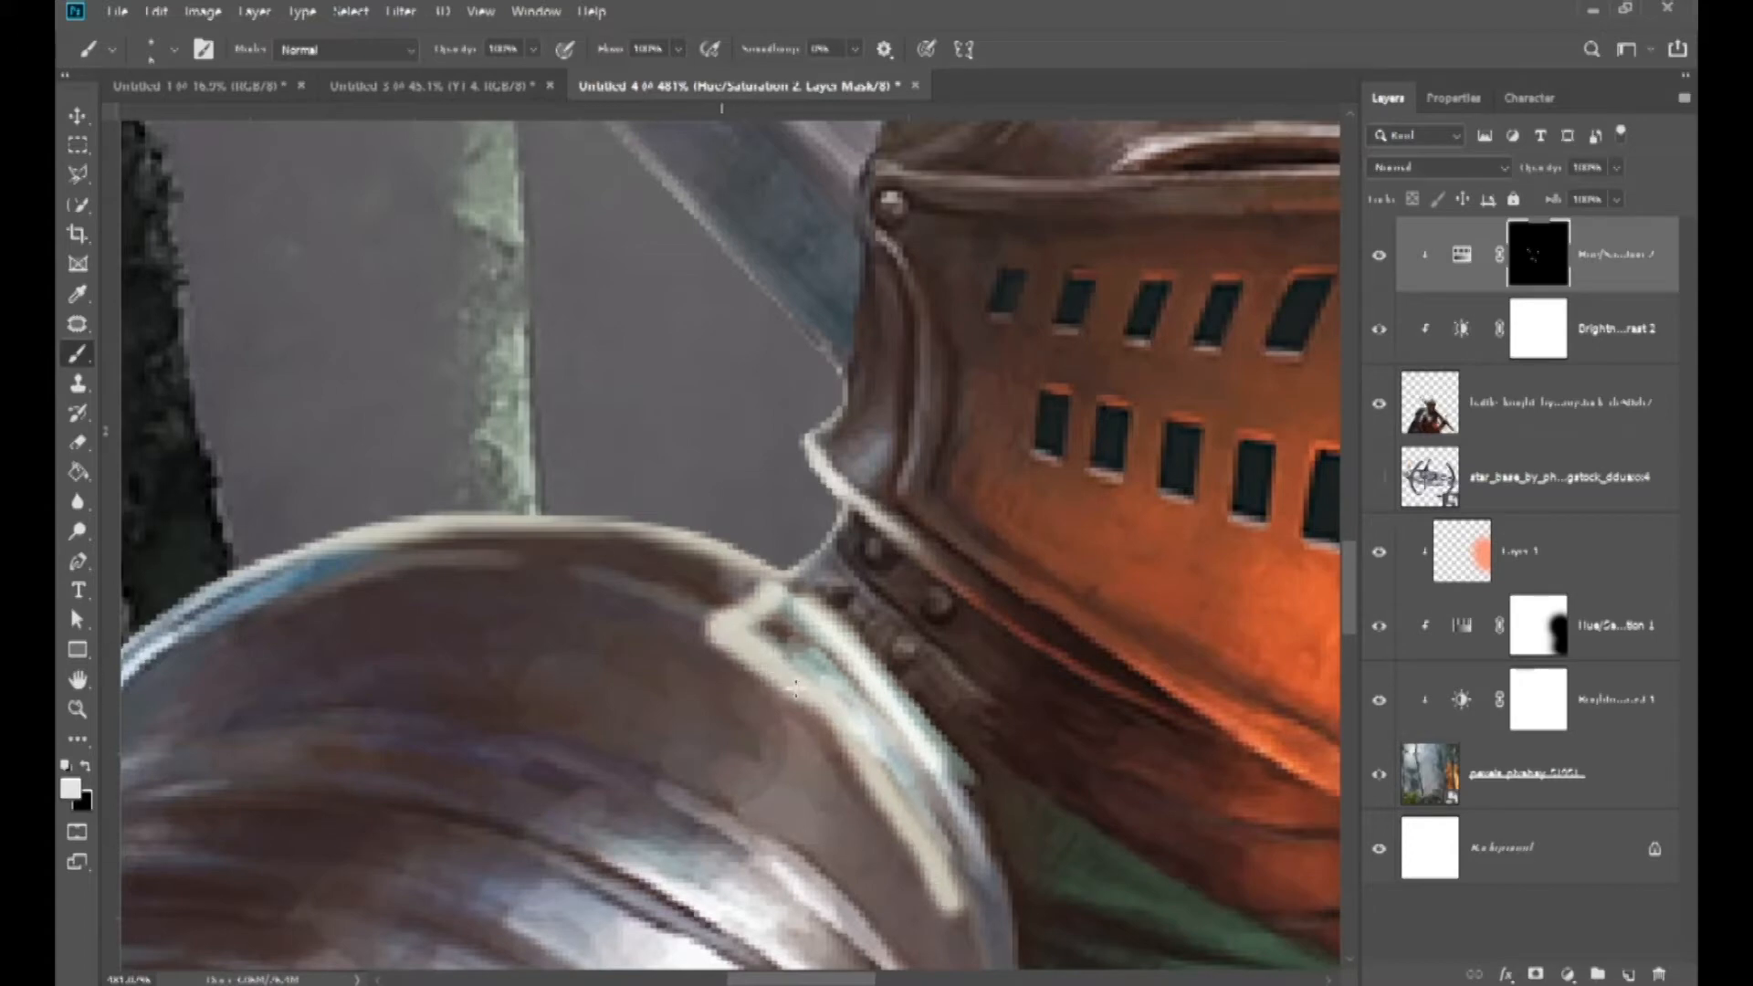
mouse_move(844, 653)
left_mouse_down()
mouse_move(957, 886)
mouse_move(782, 630)
left_mouse_up()
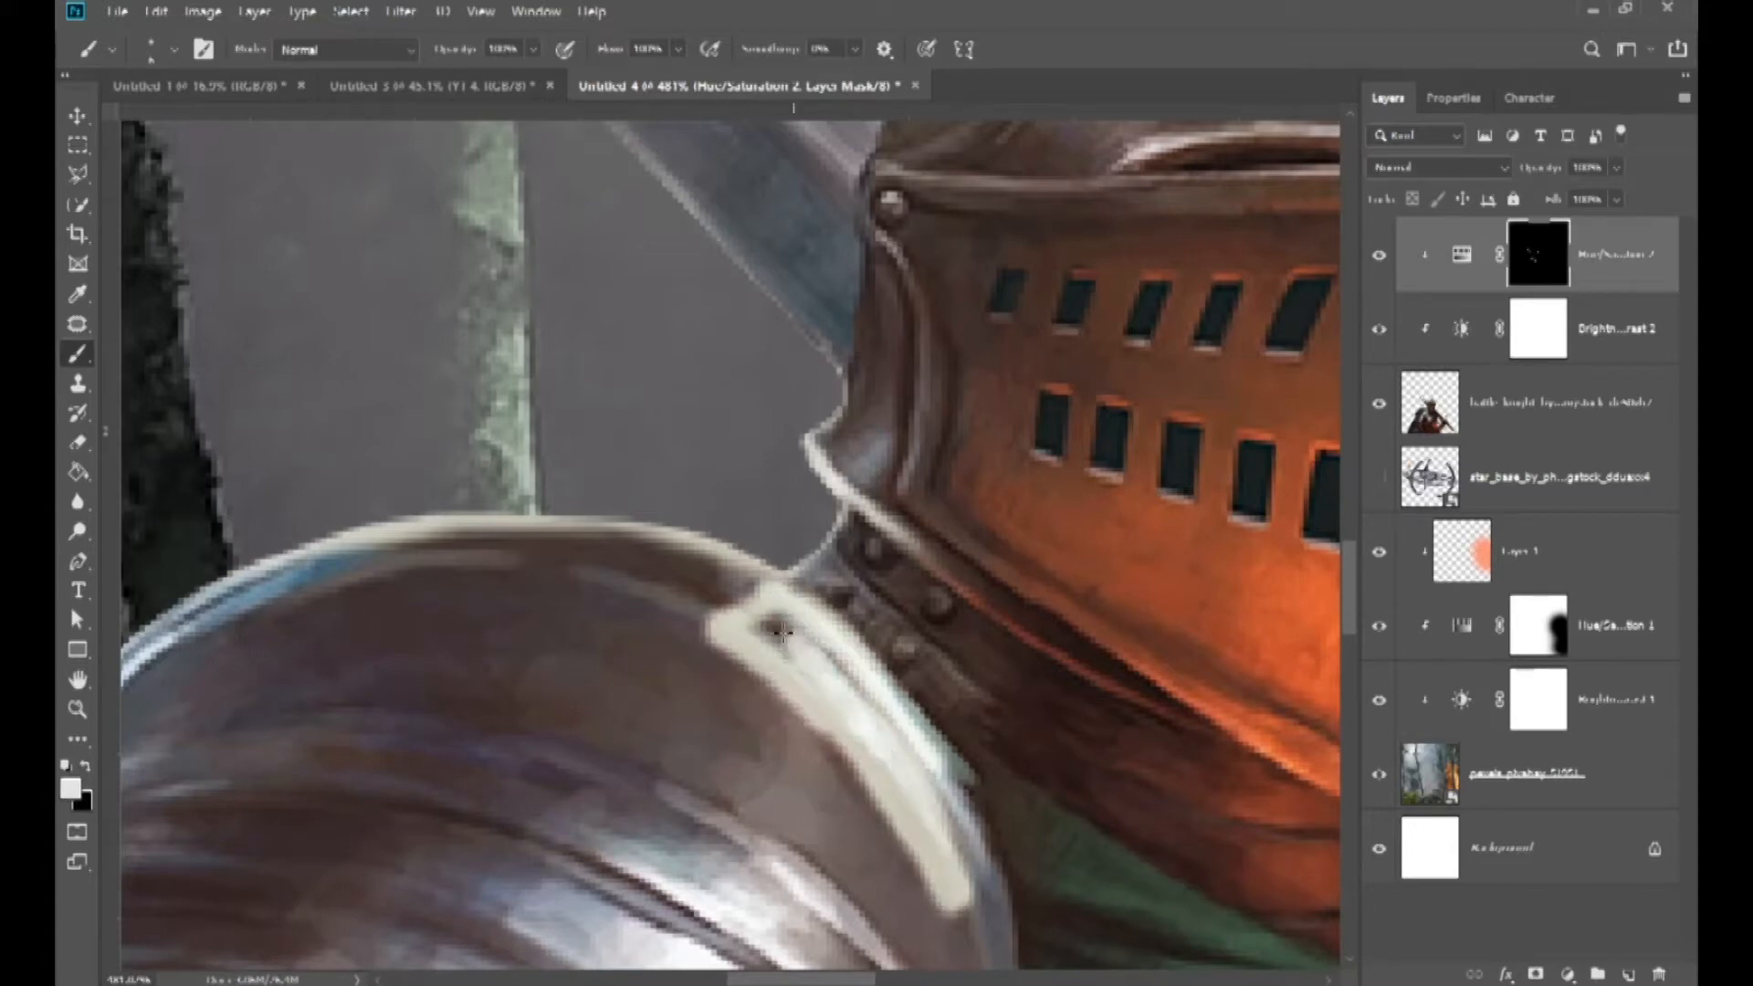
- Erase the inner side of the highlight beside the neck so it fades into the shoulder plate
key("e")
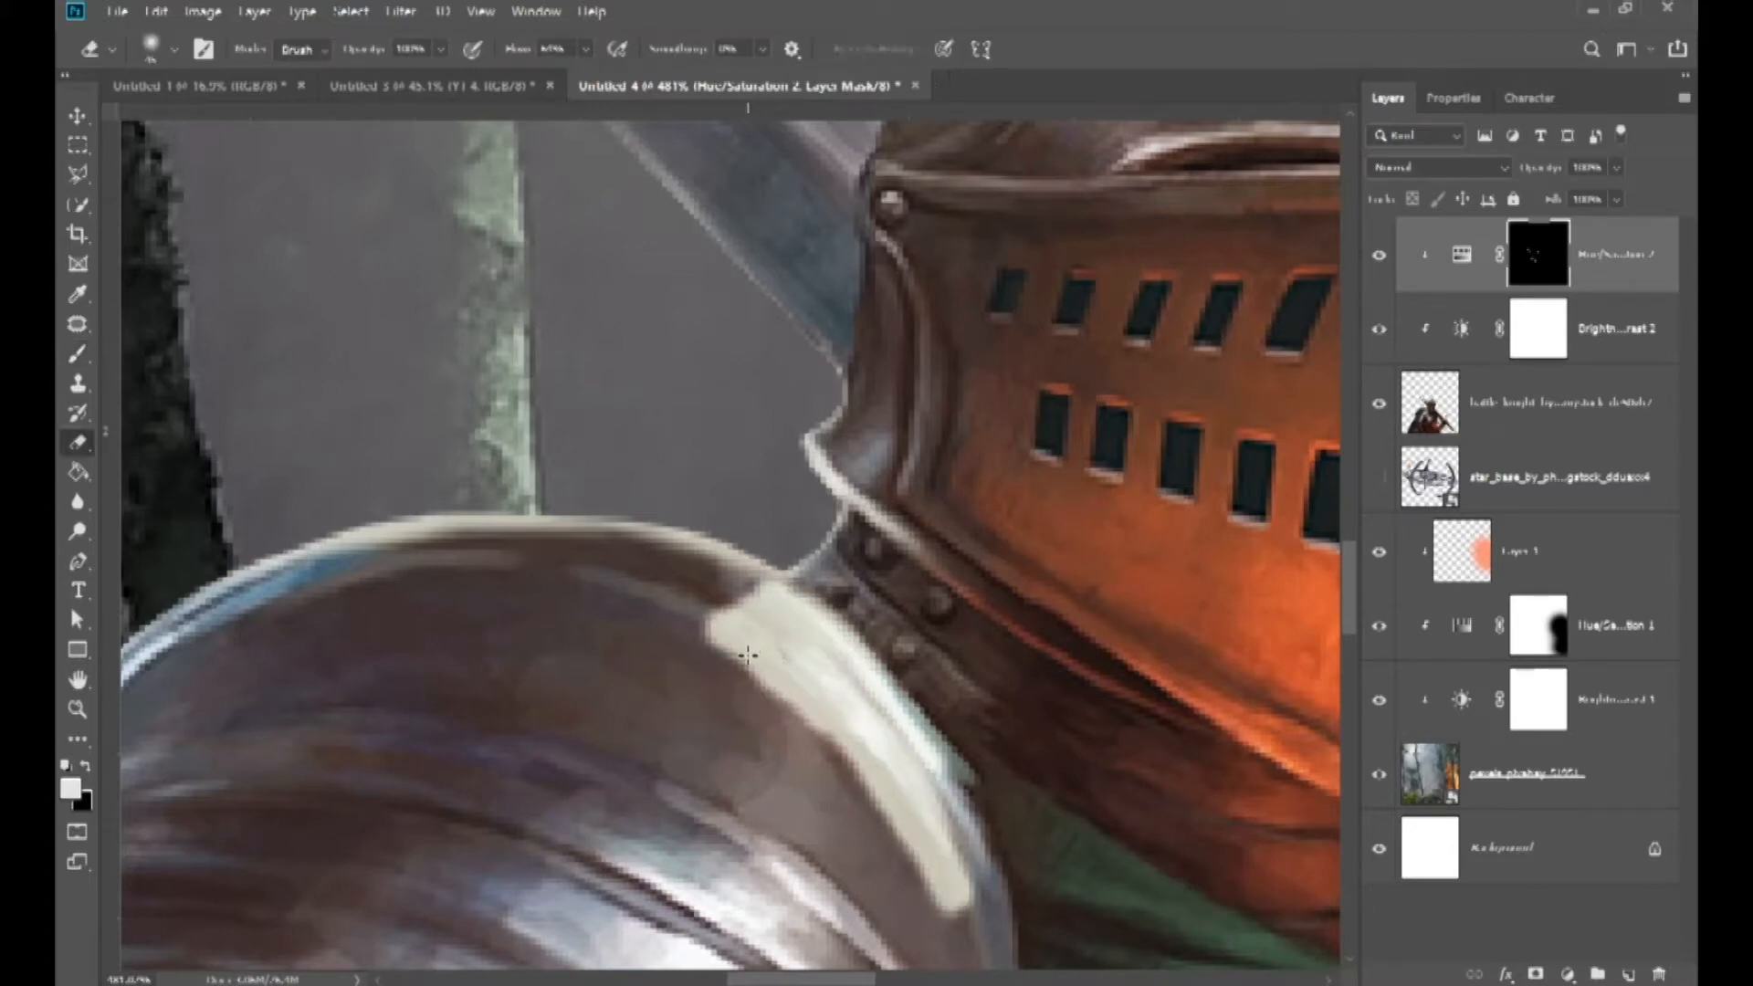
mouse_move(721, 629)
left_mouse_down()
mouse_move(691, 635)
mouse_move(895, 953)
left_mouse_up()
scroll(738, 721, "up", 1)
scroll(737, 720, "up", 2)
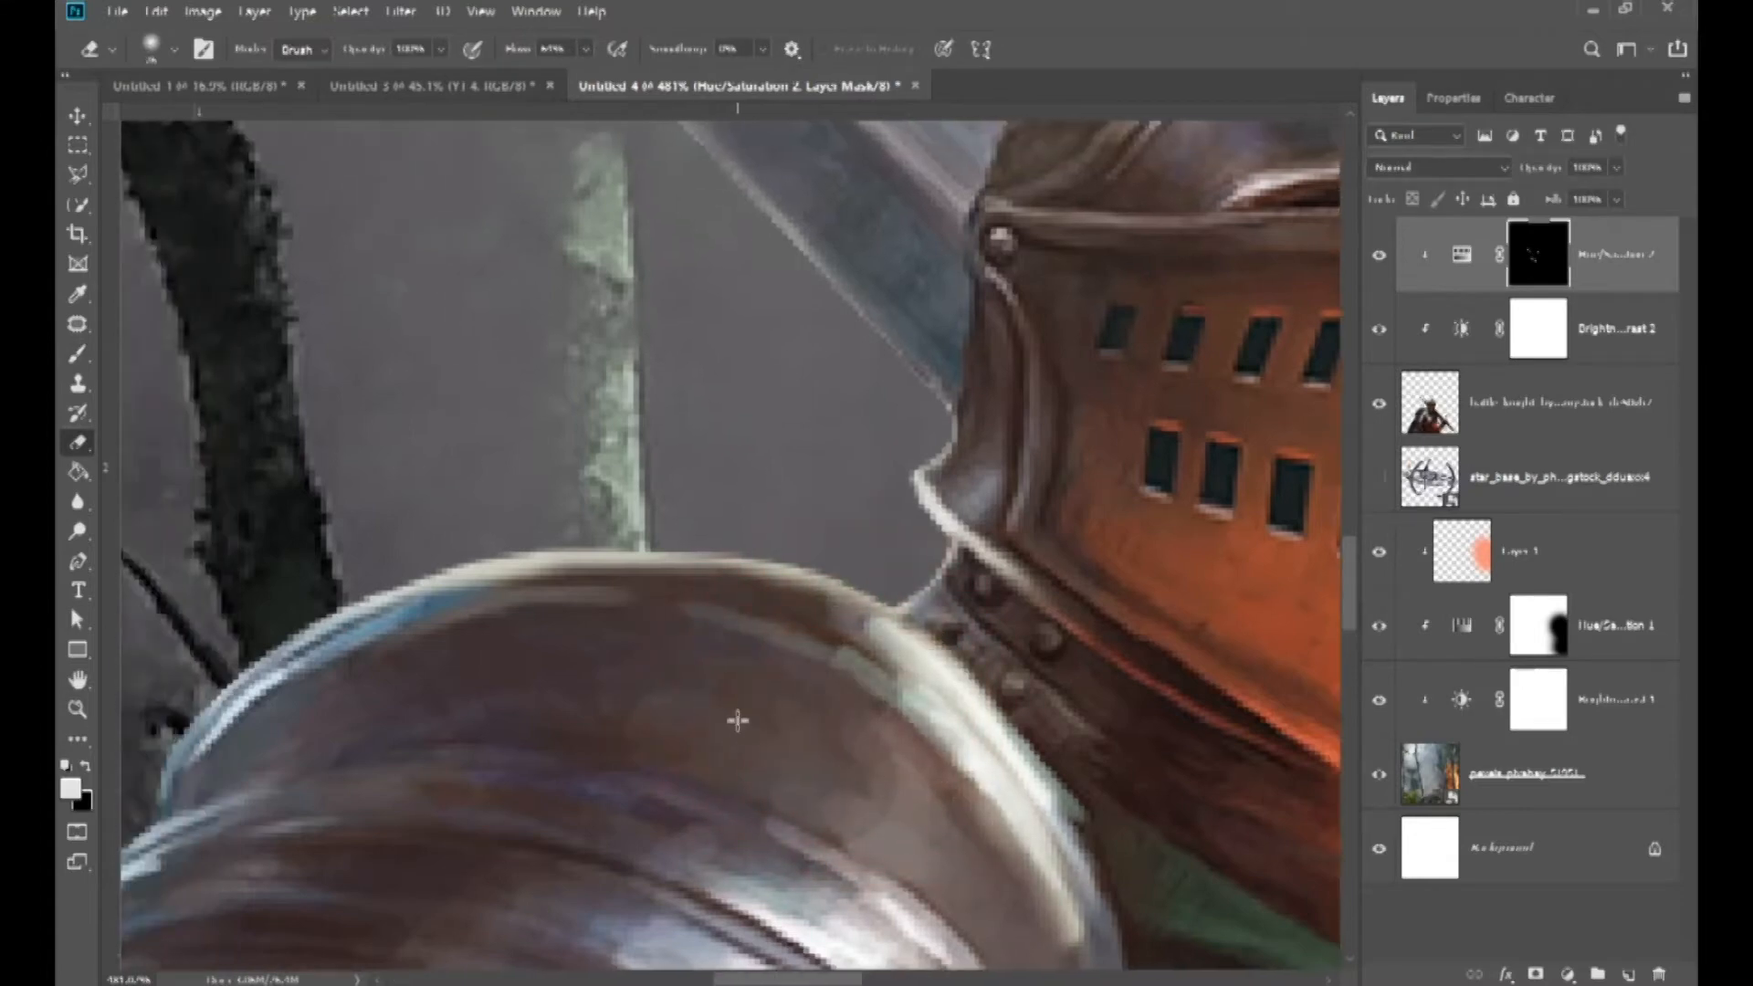
- Paint a second highlight on the mask just inside the shoulder armour's top rim, redoing the first stroke
key("b")
mouse_move(783, 648)
left_mouse_down()
mouse_move(646, 630)
mouse_move(391, 691)
left_mouse_up()
key("ctrl+z")
mouse_move(806, 598)
left_mouse_down()
mouse_move(788, 645)
mouse_move(480, 642)
mouse_move(385, 683)
left_mouse_up()
mouse_move(484, 635)
left_mouse_down()
mouse_move(804, 639)
mouse_move(812, 621)
mouse_move(807, 606)
mouse_move(792, 653)
mouse_move(807, 639)
mouse_move(750, 596)
mouse_move(599, 603)
mouse_move(453, 622)
mouse_move(372, 677)
mouse_move(612, 609)
mouse_move(754, 613)
left_mouse_up()
- Soften the lower side of the inner shoulder highlight with the Eraser and check it against the whole knight
key("e")
right_click(843, 691, "alt")
mouse_move(830, 712)
left_mouse_down()
mouse_move(680, 719)
mouse_move(631, 703)
mouse_move(784, 698)
mouse_move(606, 707)
mouse_move(390, 754)
mouse_move(615, 693)
mouse_move(478, 707)
mouse_move(420, 720)
mouse_move(830, 681)
left_mouse_up()
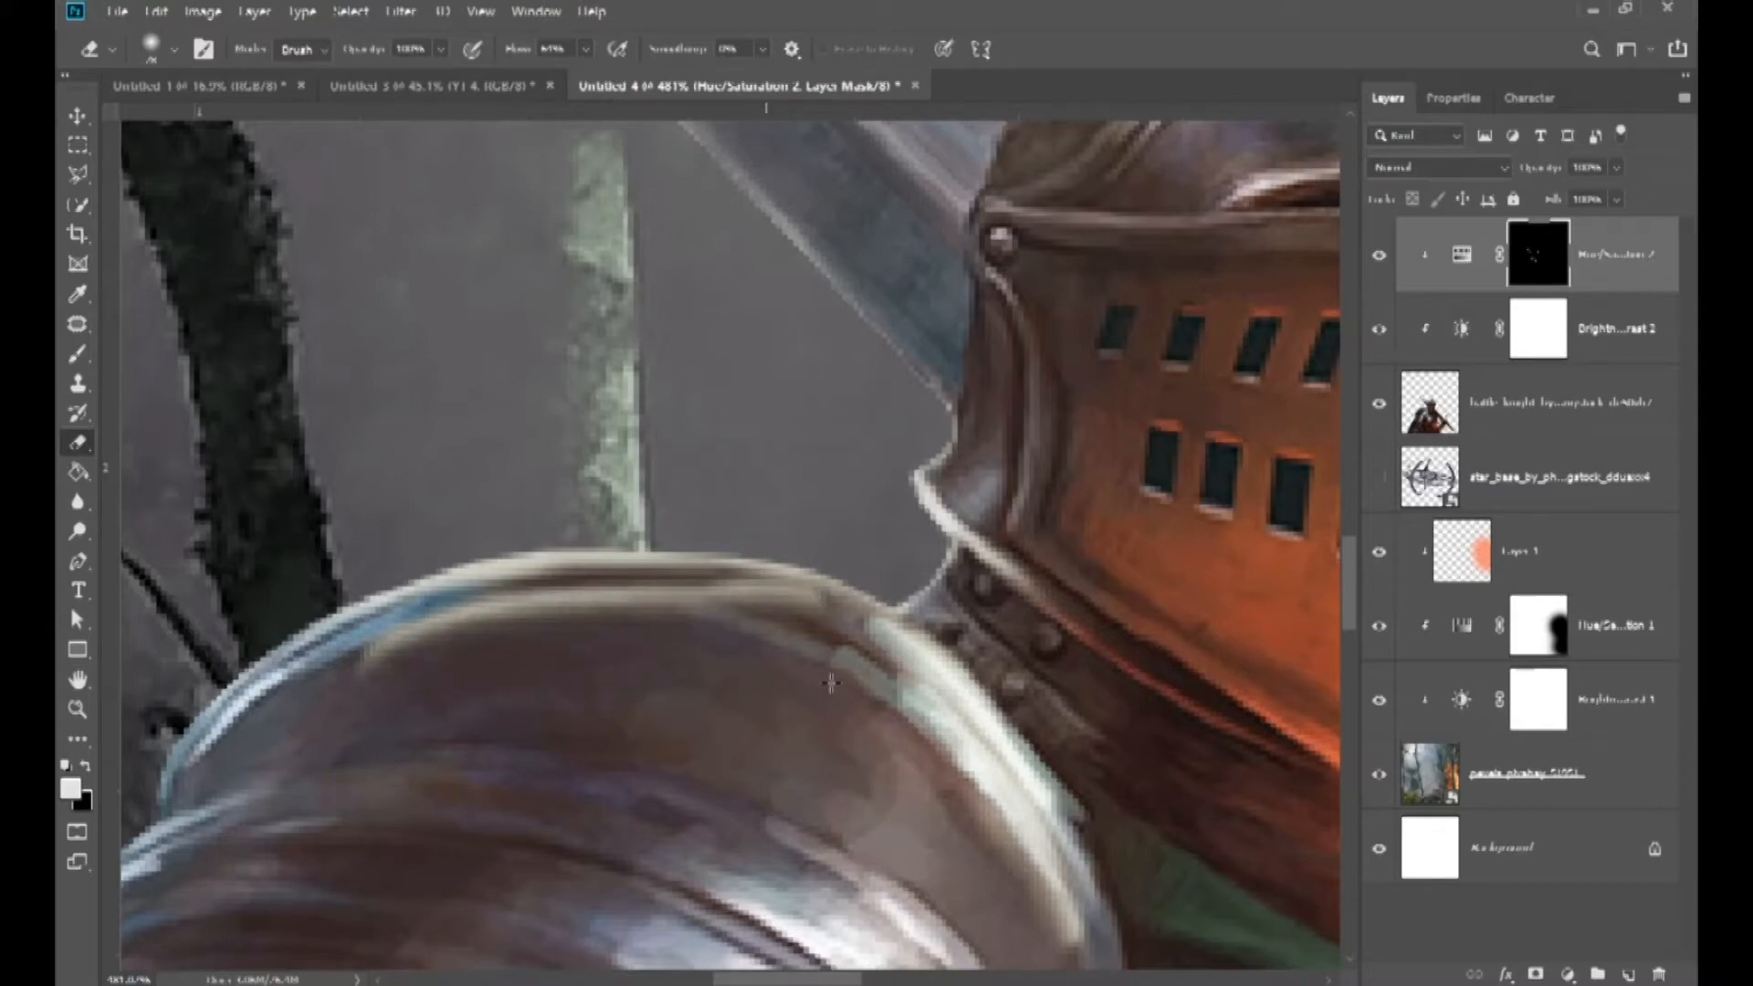
scroll(798, 716, "down", 17)
scroll(809, 735, "down", 2)
scroll(809, 735, "down", 2)
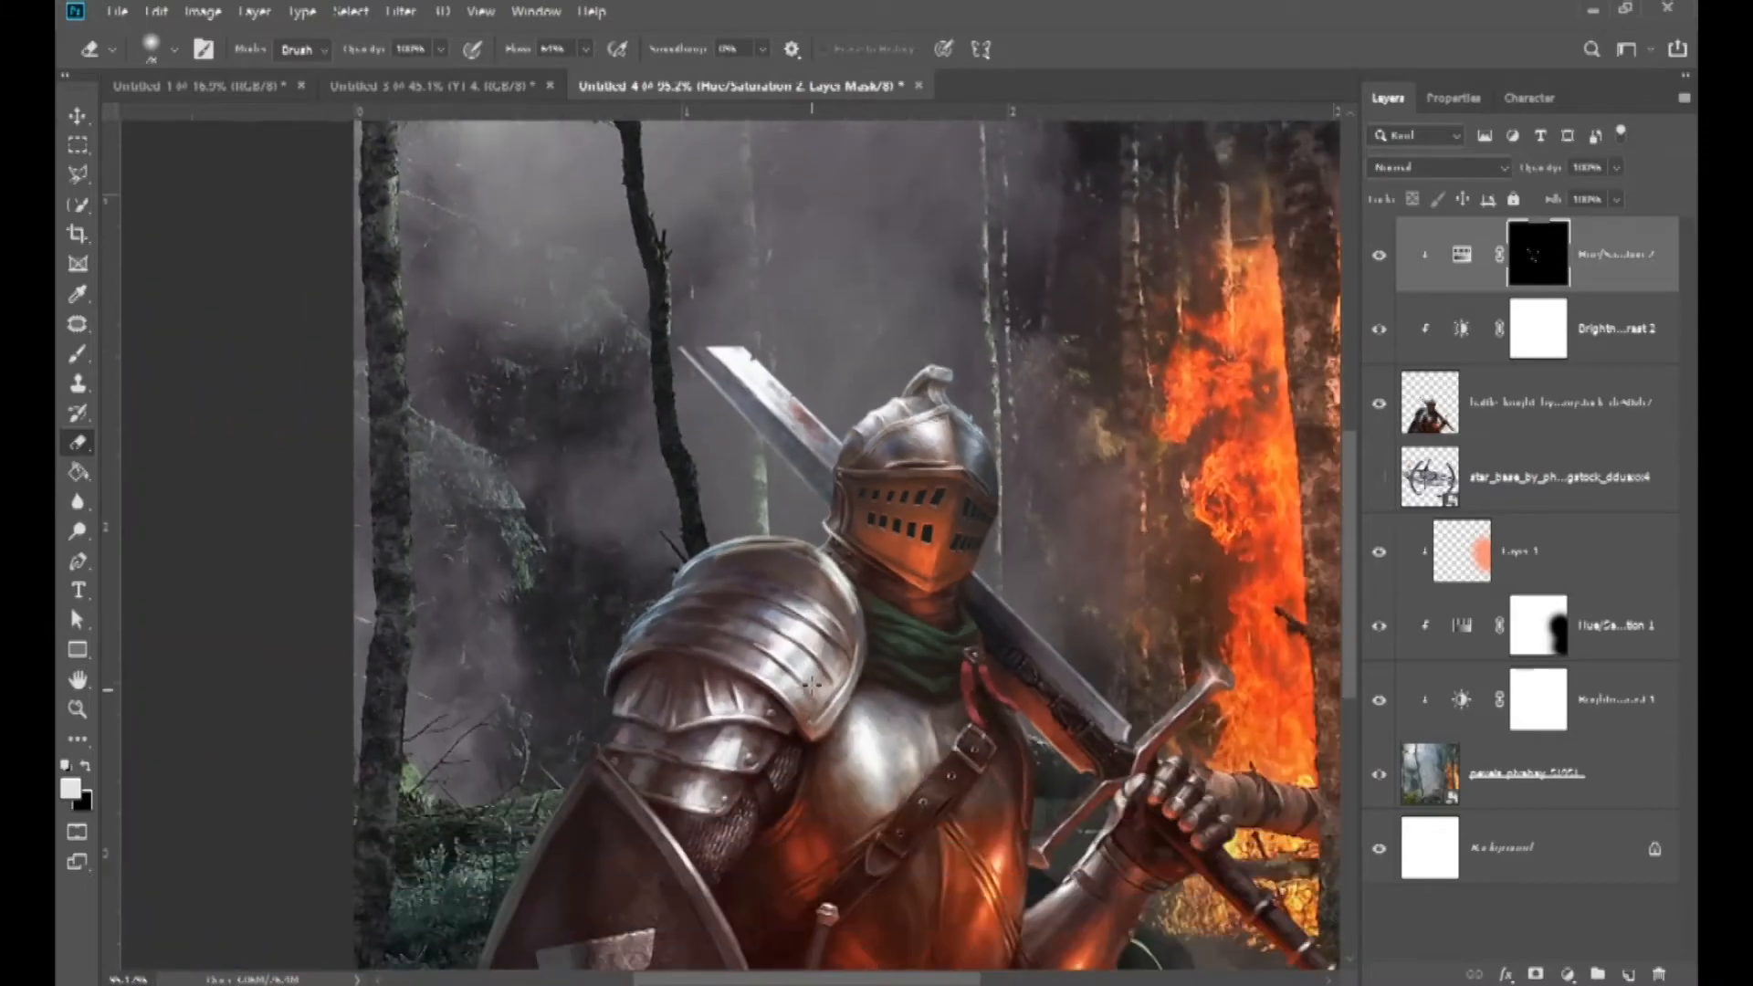
scroll(868, 678, "up", 15)
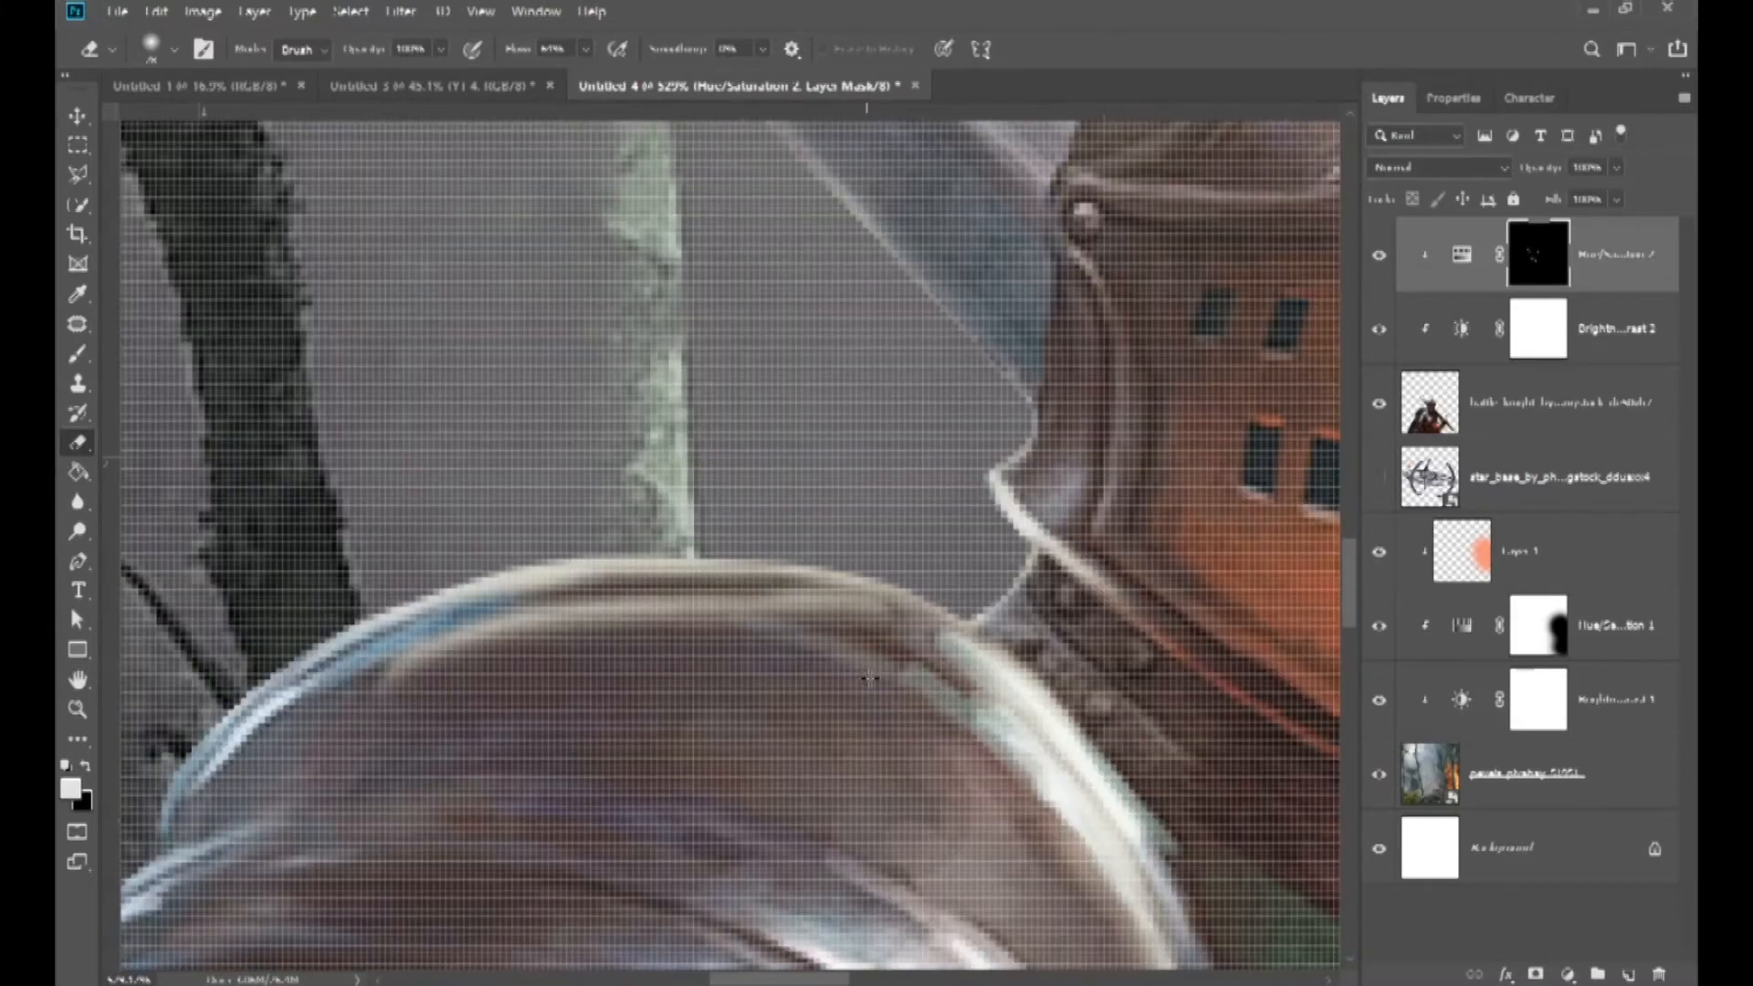
mouse_move(869, 677)
left_mouse_down()
mouse_move(798, 673)
mouse_move(461, 745)
left_mouse_up()
scroll(799, 677, "down", 7)
scroll(799, 677, "down", 3)
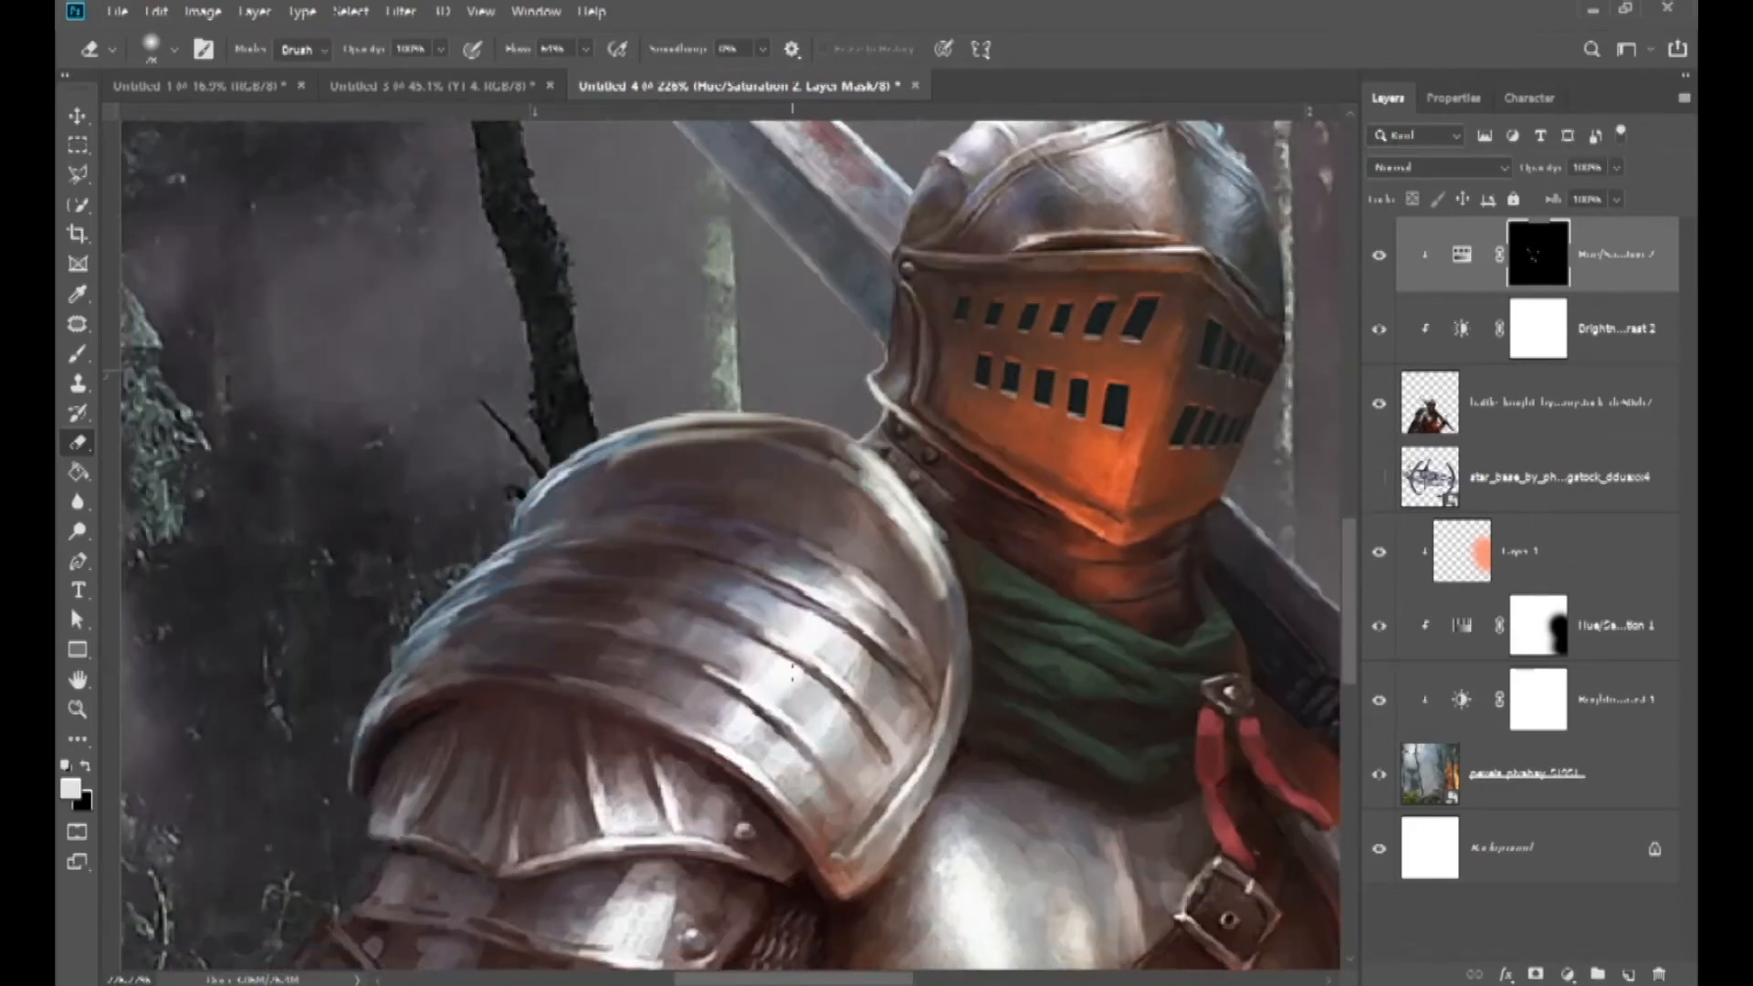
- Paint a white rim highlight on the mask down the outer edges of the shoulder armour's layered plates
scroll(627, 594, "up", 6)
key("b")
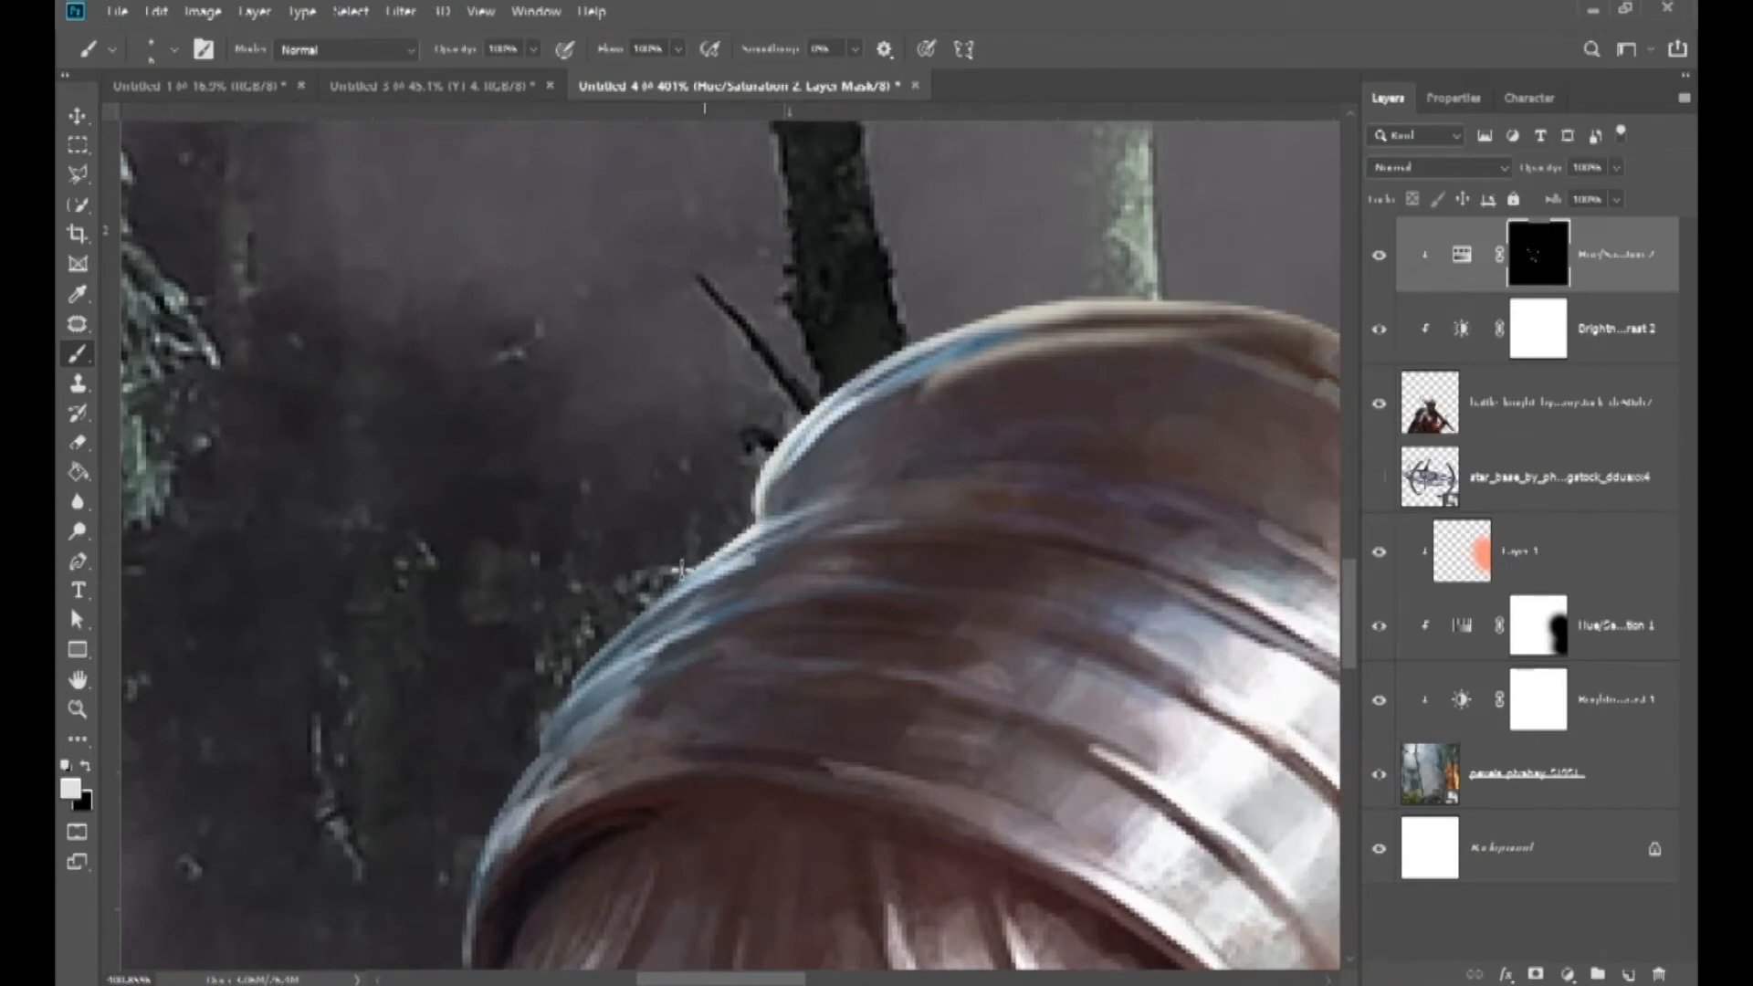
scroll(618, 606, "down", 3)
scroll(630, 594, "right", 2)
scroll(626, 602, "left", 5)
right_click(625, 610, "alt")
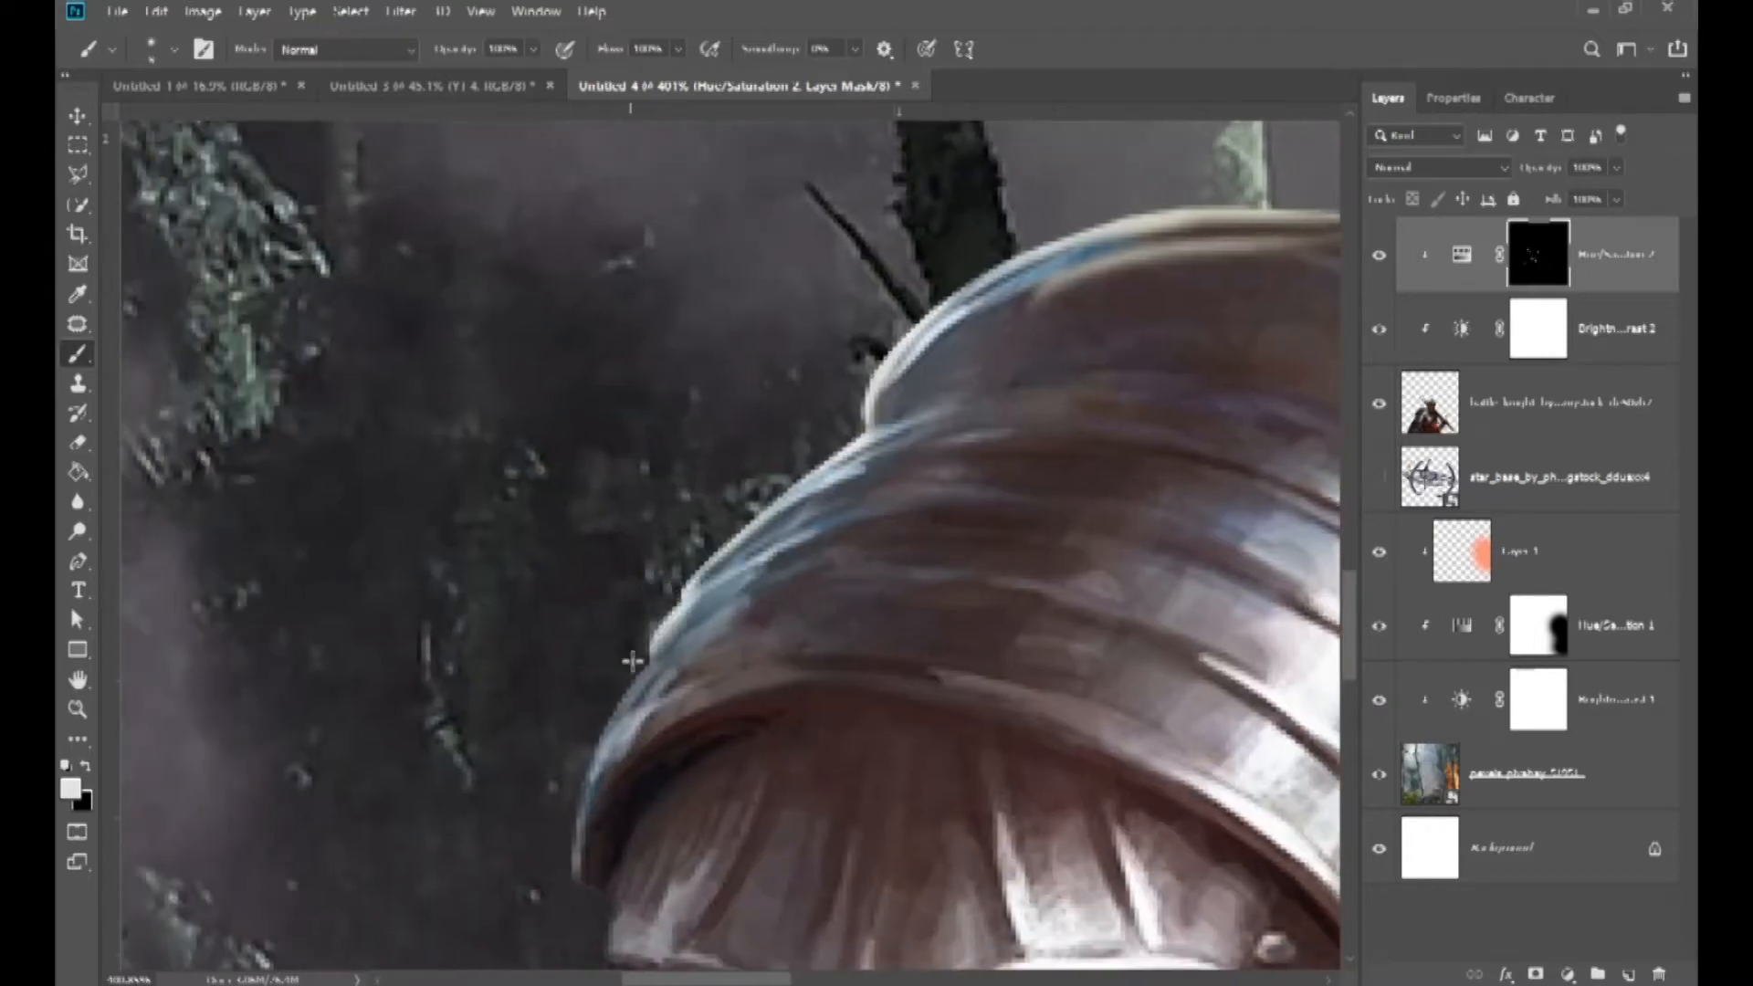
scroll(612, 687, "down", 5)
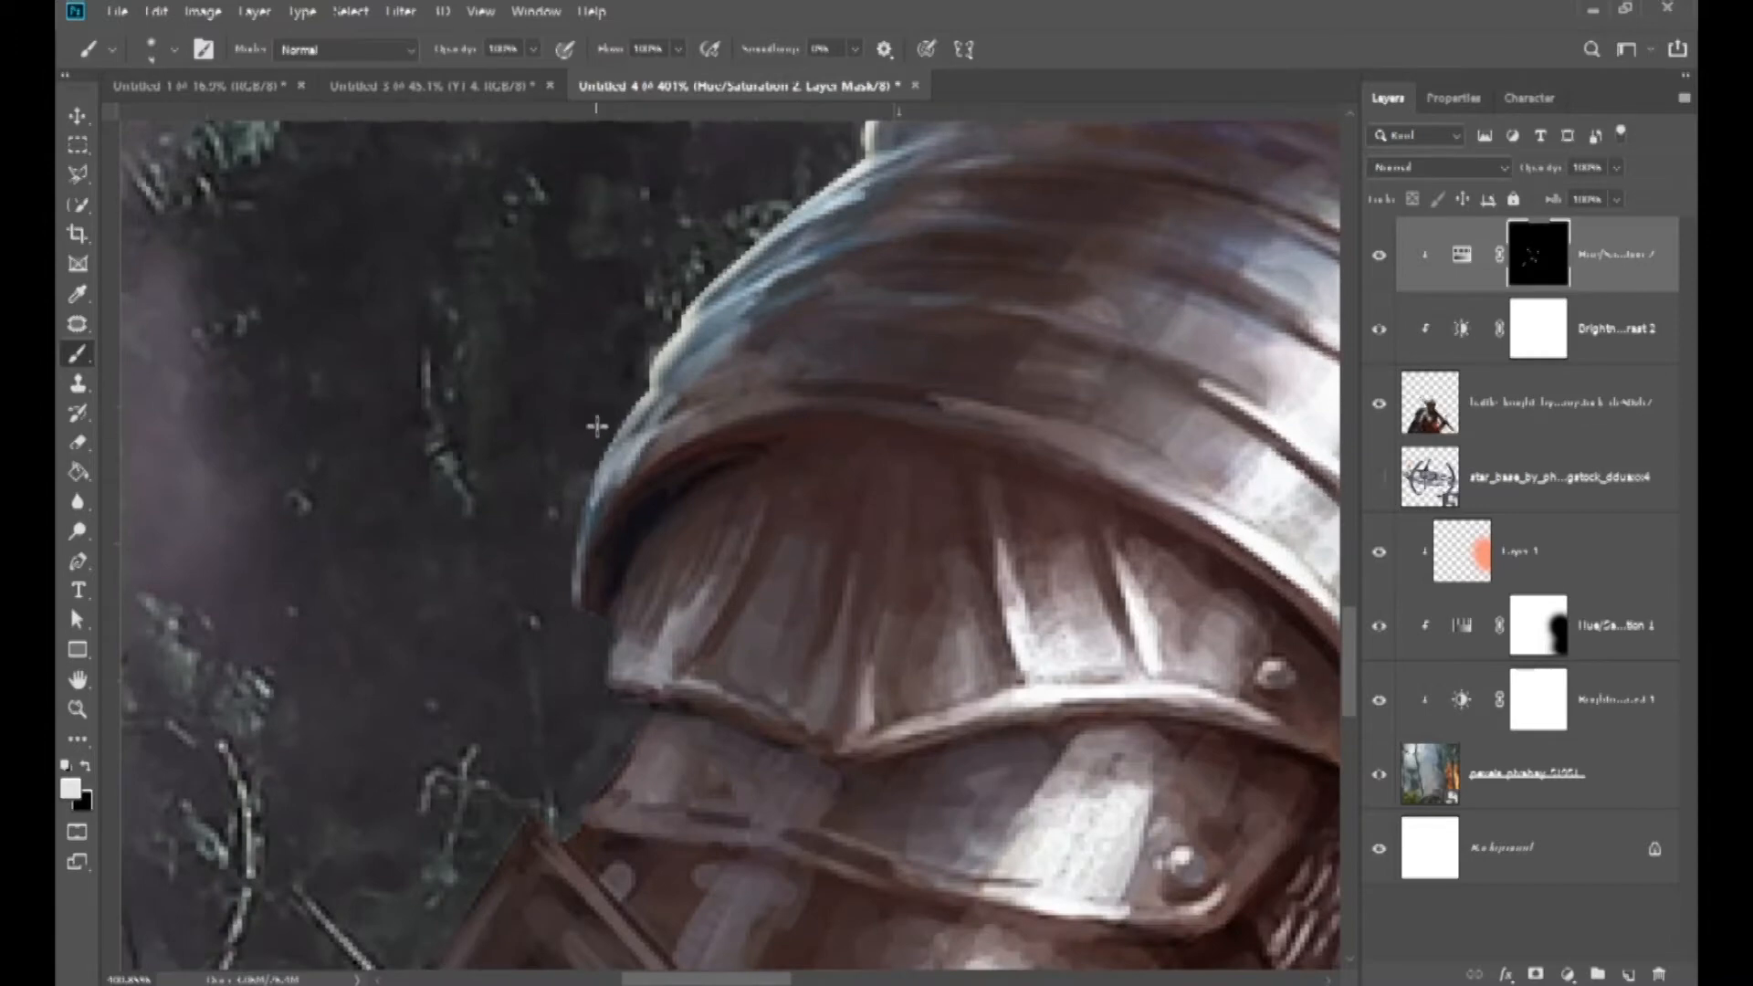
scroll(584, 628, "down", 1)
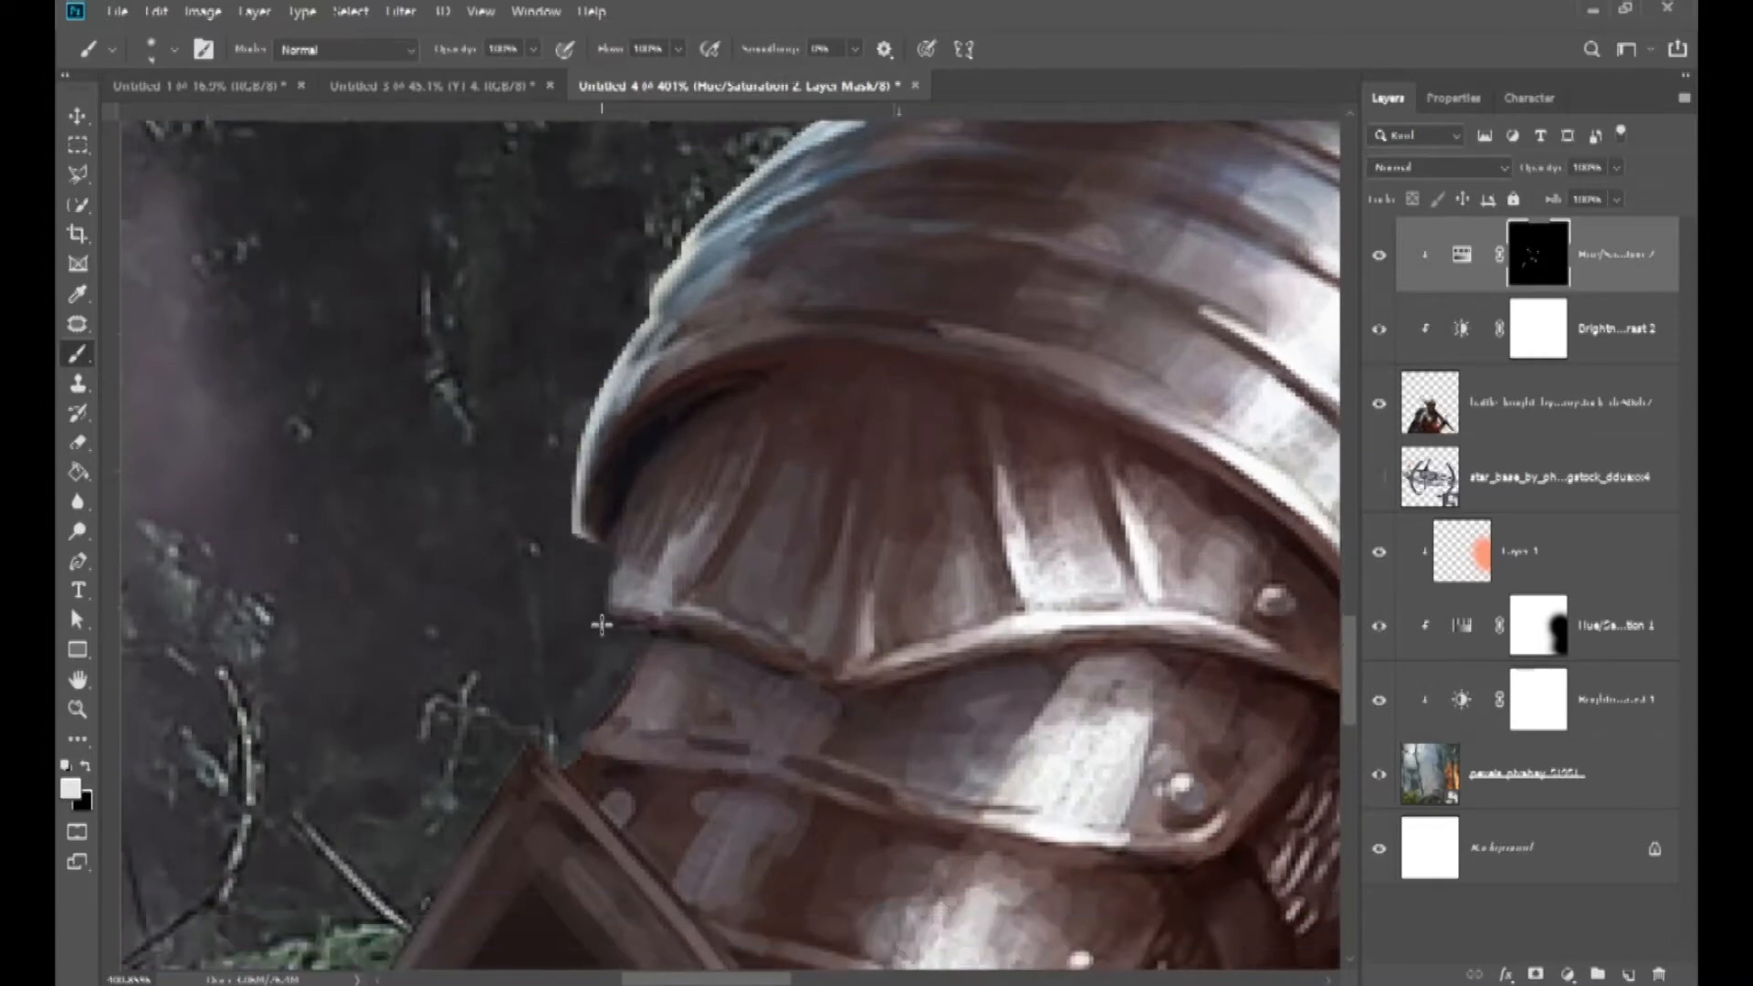
- Paint white highlights on the mask along the outer edges of the arm plates below the shoulder
scroll(589, 620, "up", 2)
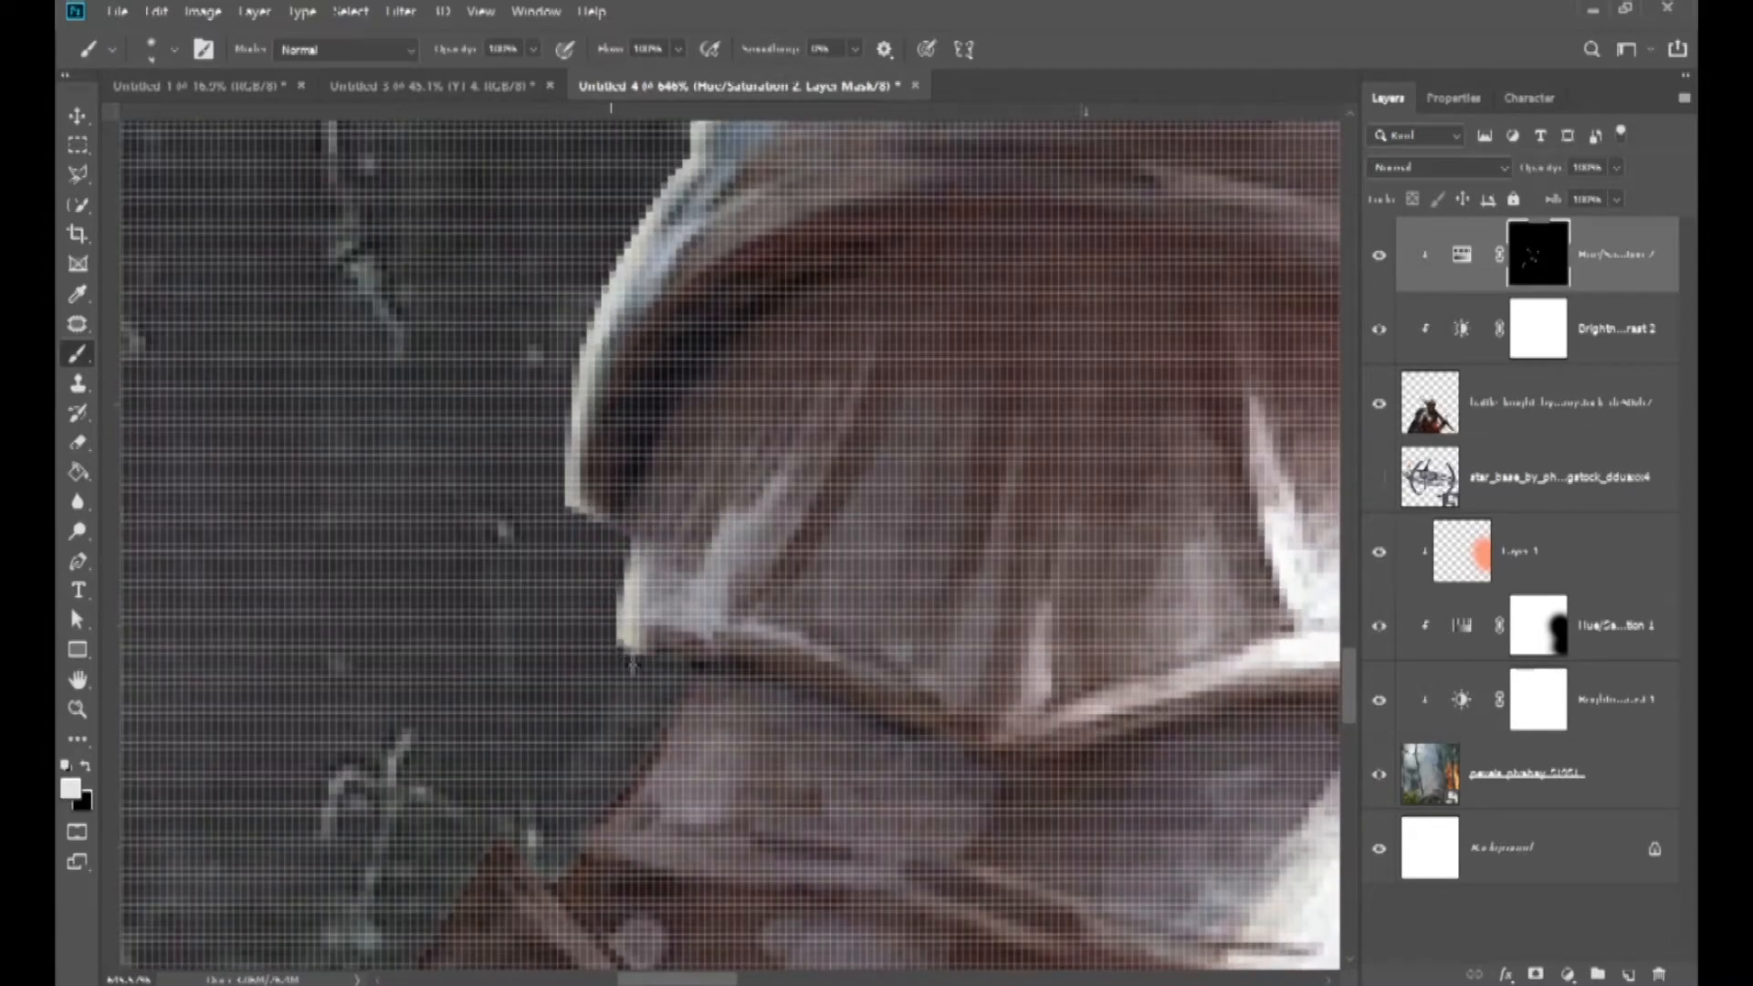
scroll(653, 648, "down", 2)
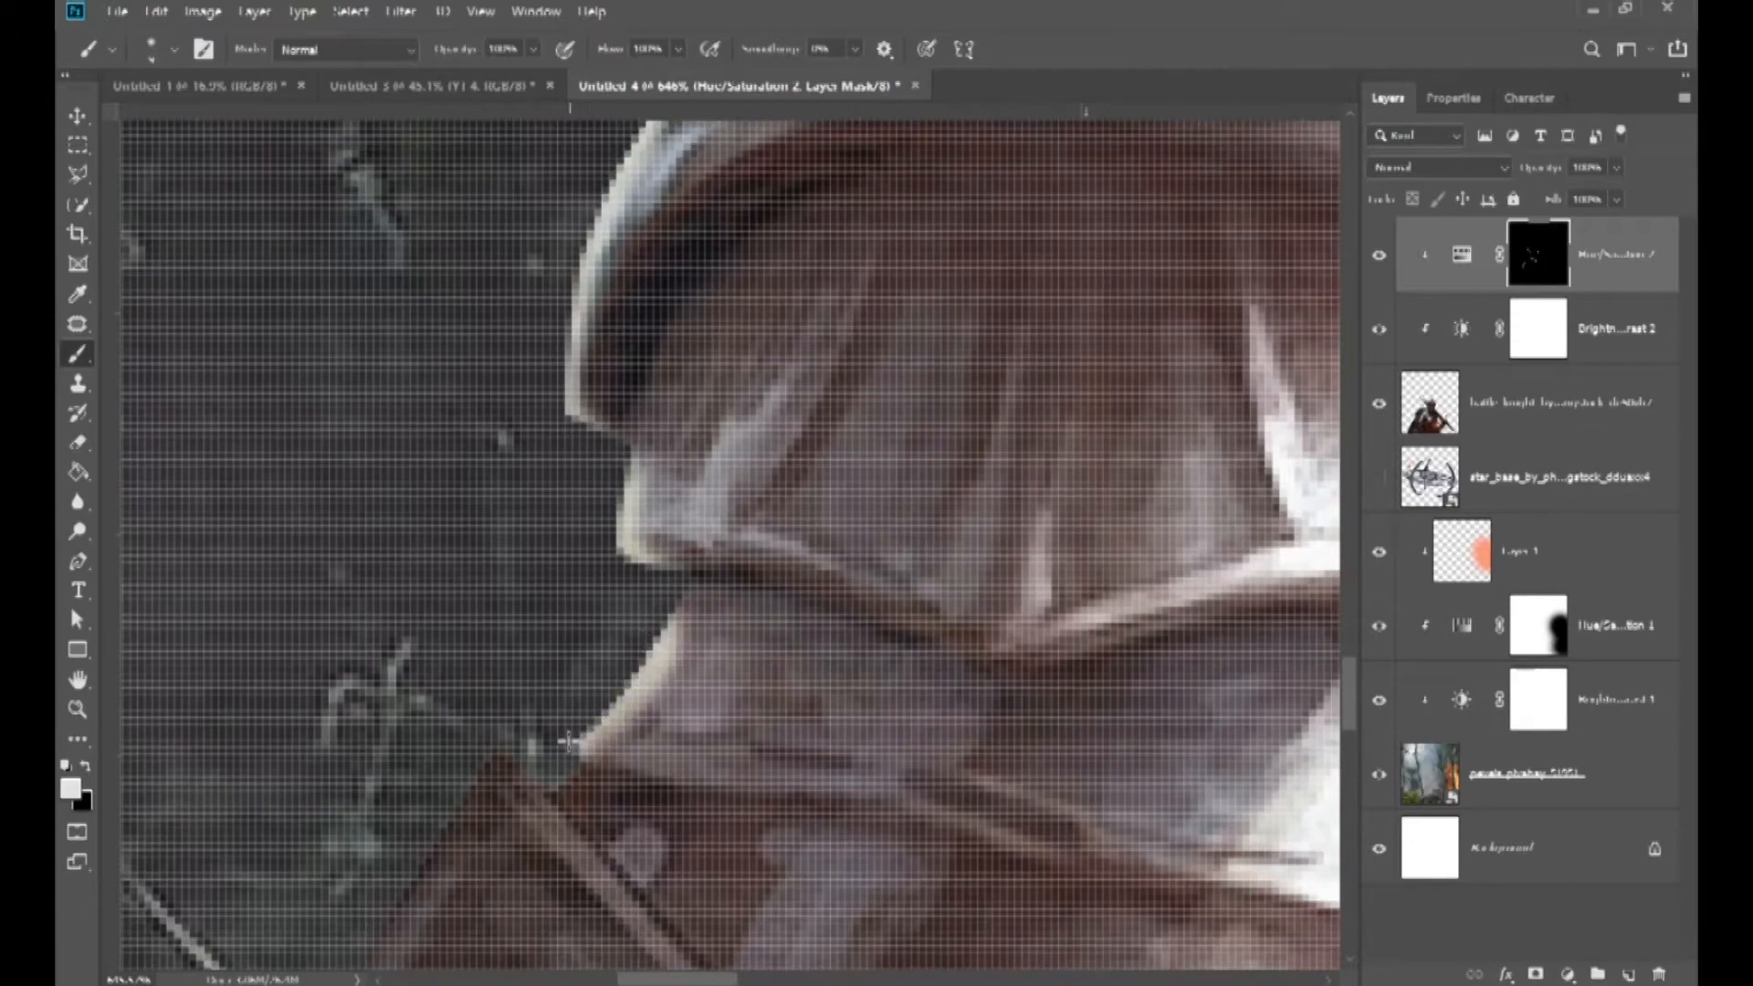
scroll(556, 703, "down", 2)
- Paint a white highlight on the mask at the pointed upper corner of the shield
left_click_drag(547, 685, 502, 653)
scroll(622, 619, "down", 5)
scroll(633, 593, "down", 2)
scroll(641, 488, "up", 5)
scroll(642, 491, "up", 4)
right_click(644, 505, "alt")
left_click_drag(674, 481, 628, 592)
- Paint a soft white rim highlight on the mask down the shield's outer edge, starting at its pointed upper corner
scroll(583, 568, "down", 2)
scroll(583, 568, "down", 3)
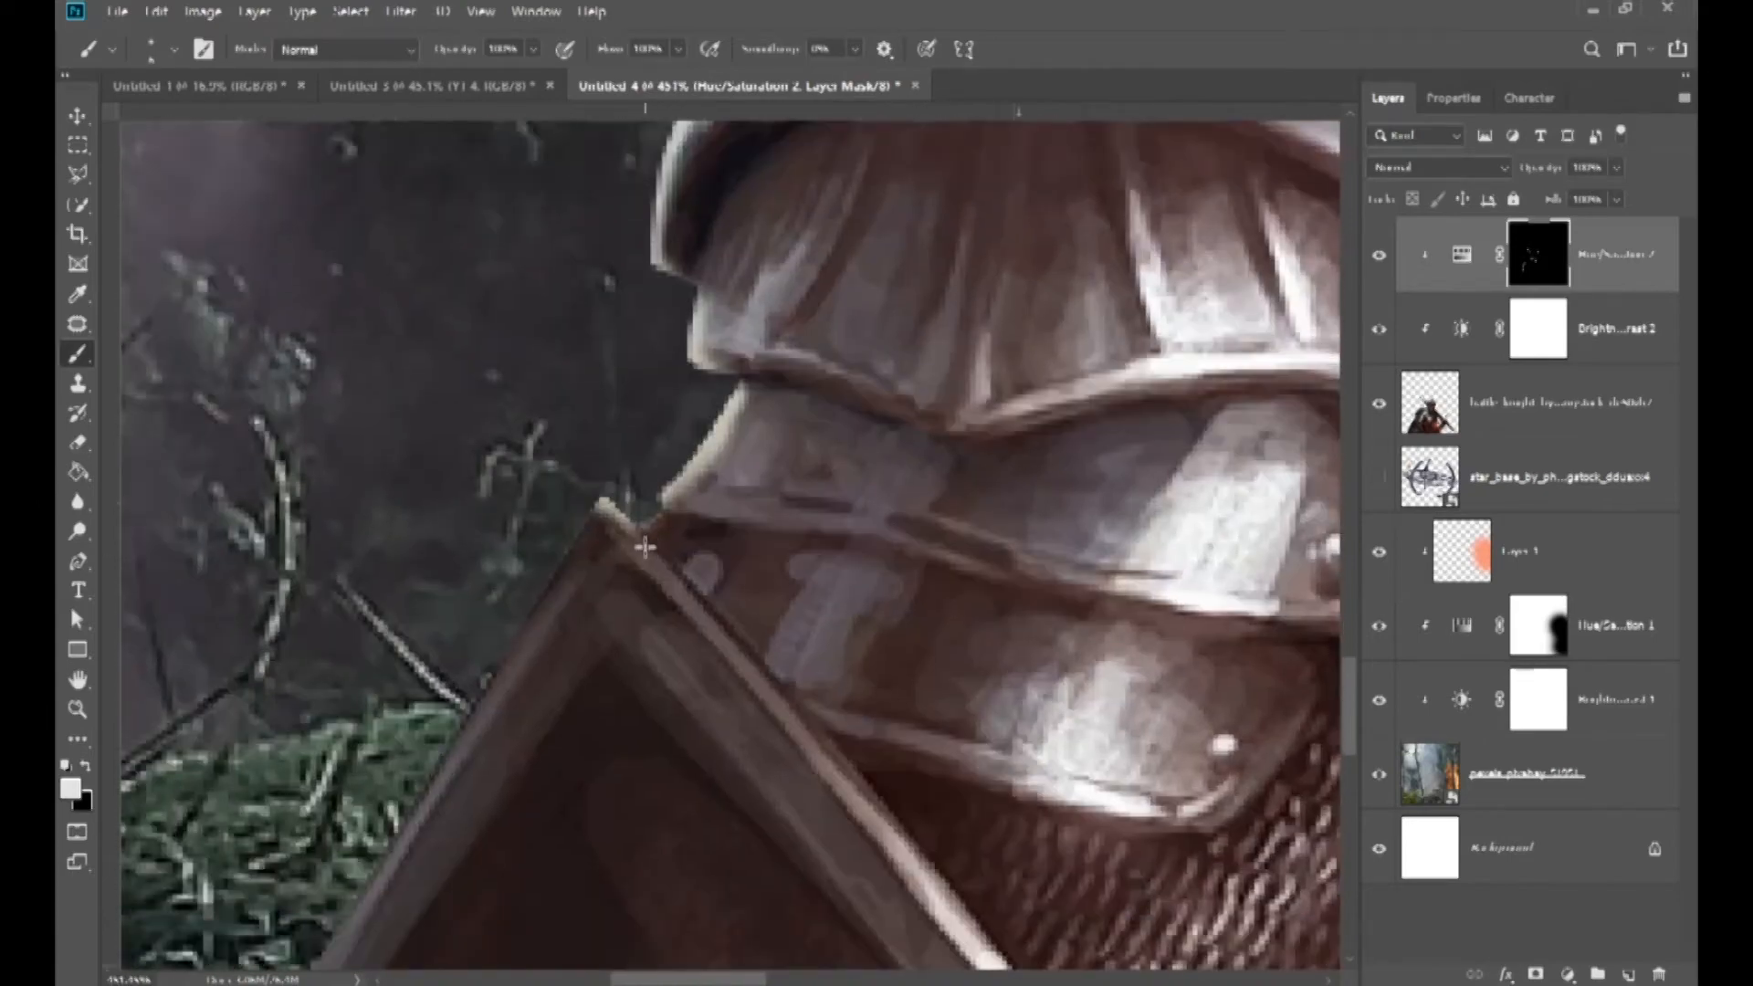
scroll(621, 530, "down", 2)
right_click(603, 463, "alt")
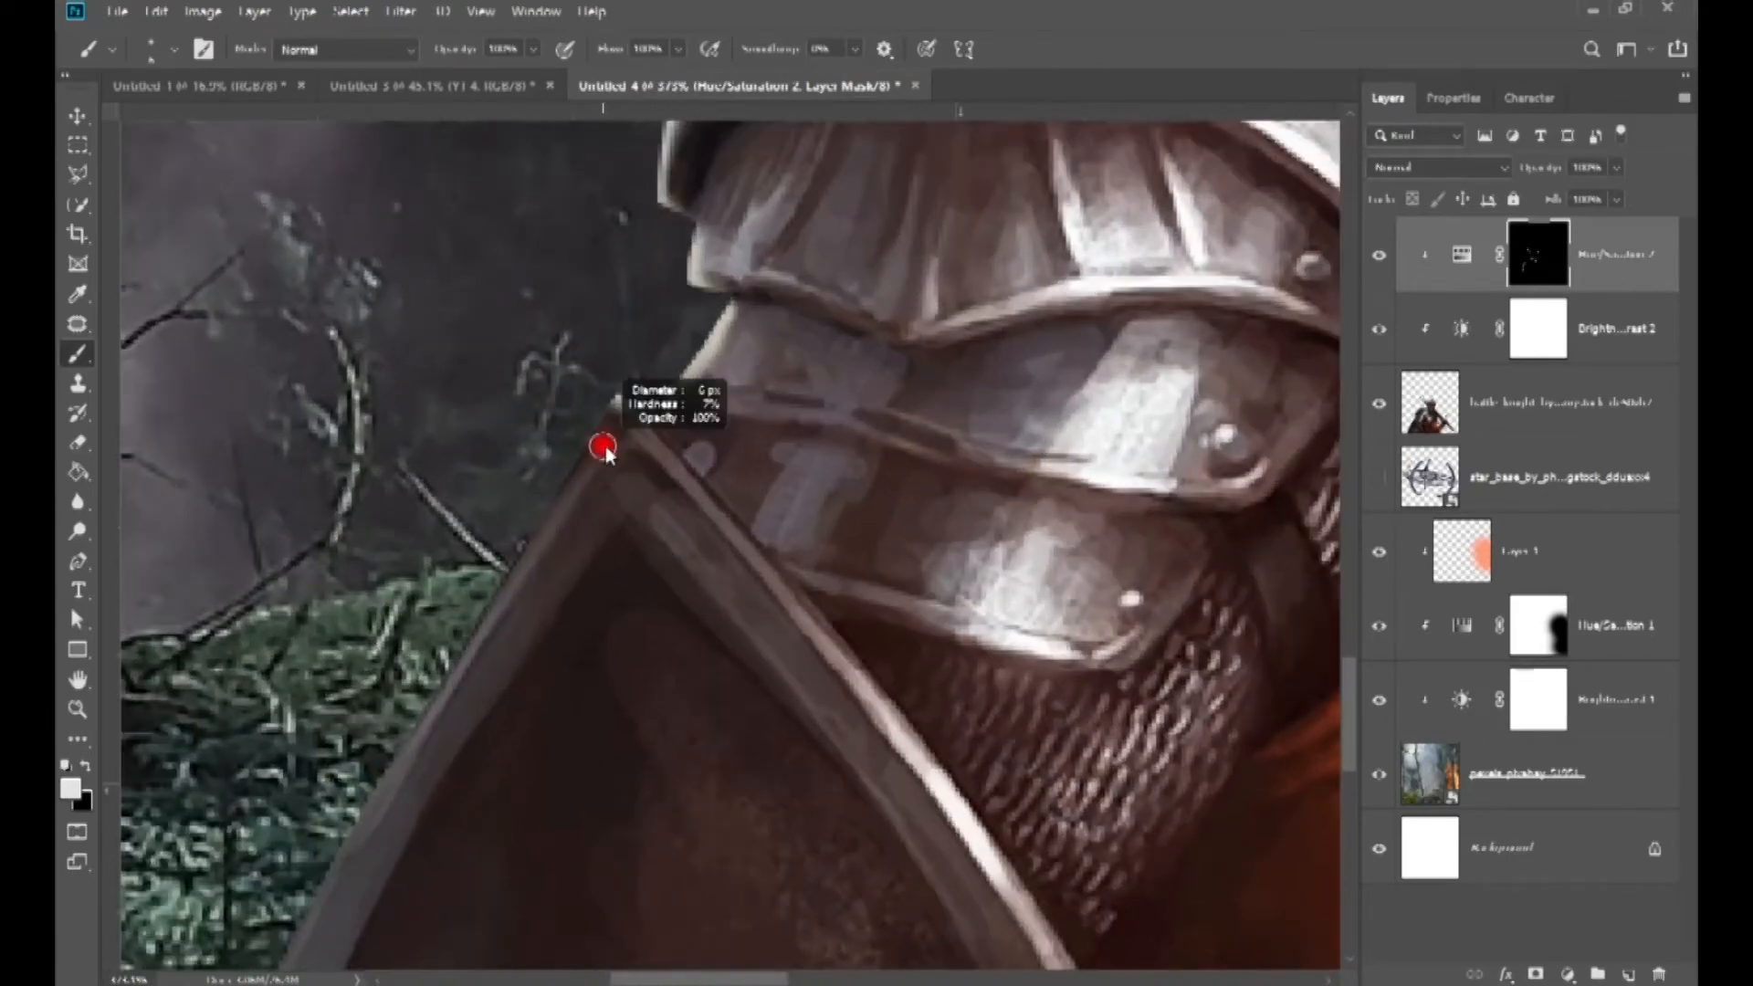
right_click(595, 393)
right_click(584, 386, "alt")
left_click_drag(597, 387, 419, 627)
left_click_drag(597, 377, 341, 765)
scroll(374, 703, "down", 2)
left_click_drag(494, 406, 345, 642)
scroll(441, 508, "down", 10)
scroll(428, 503, "up", 8)
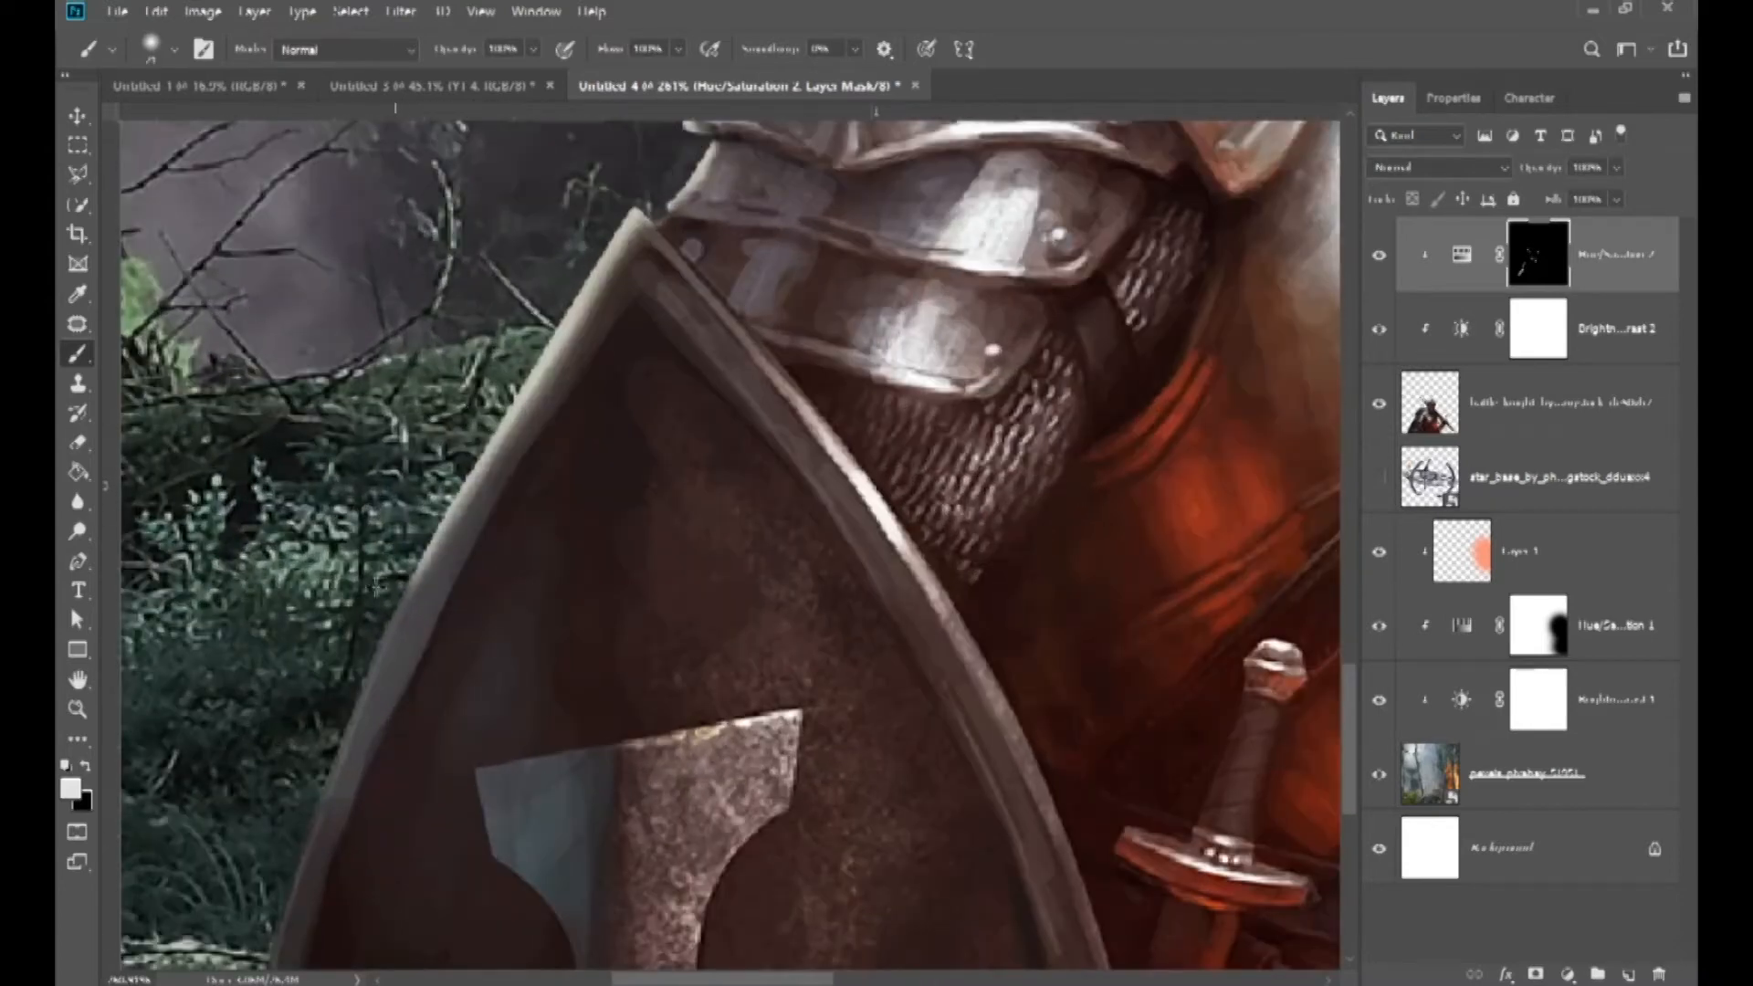
- Paint a white highlight on the mask down the upper part of the shield's inner edge and fade its lower end with the Eraser
scroll(597, 417, "up", 3)
scroll(680, 420, "up", 3)
right_click(689, 411, "alt")
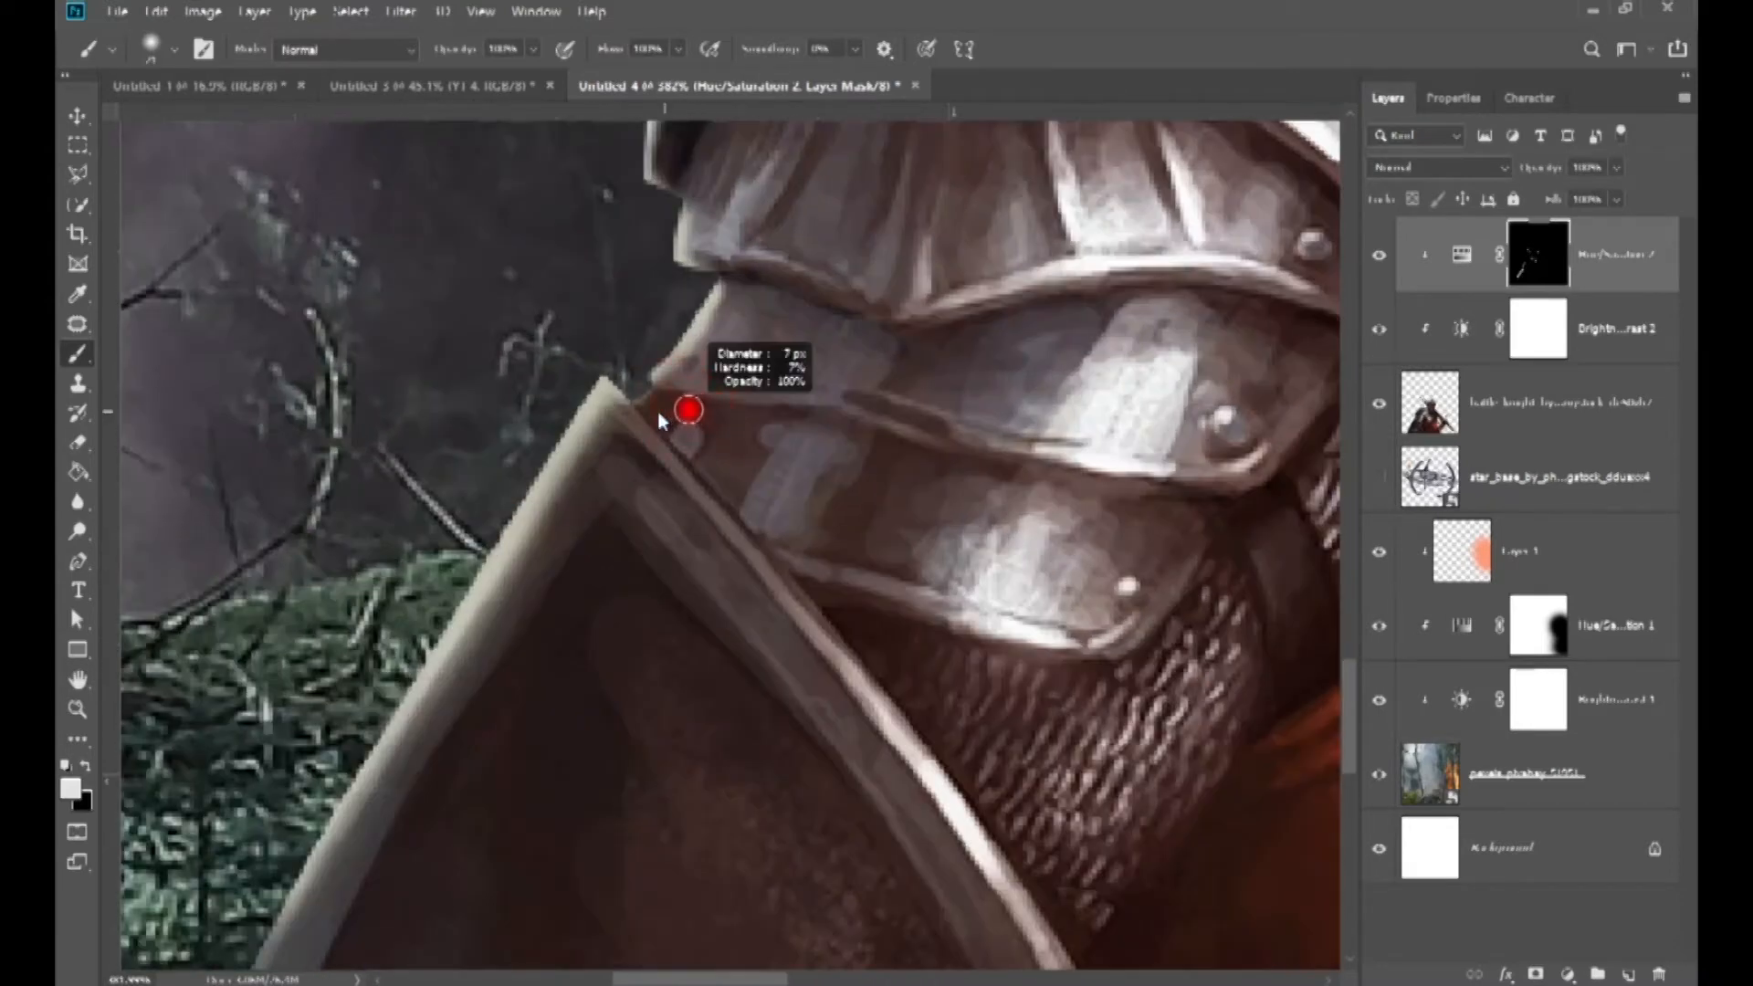
scroll(671, 406, "up", 3)
left_click_drag(619, 407, 681, 493)
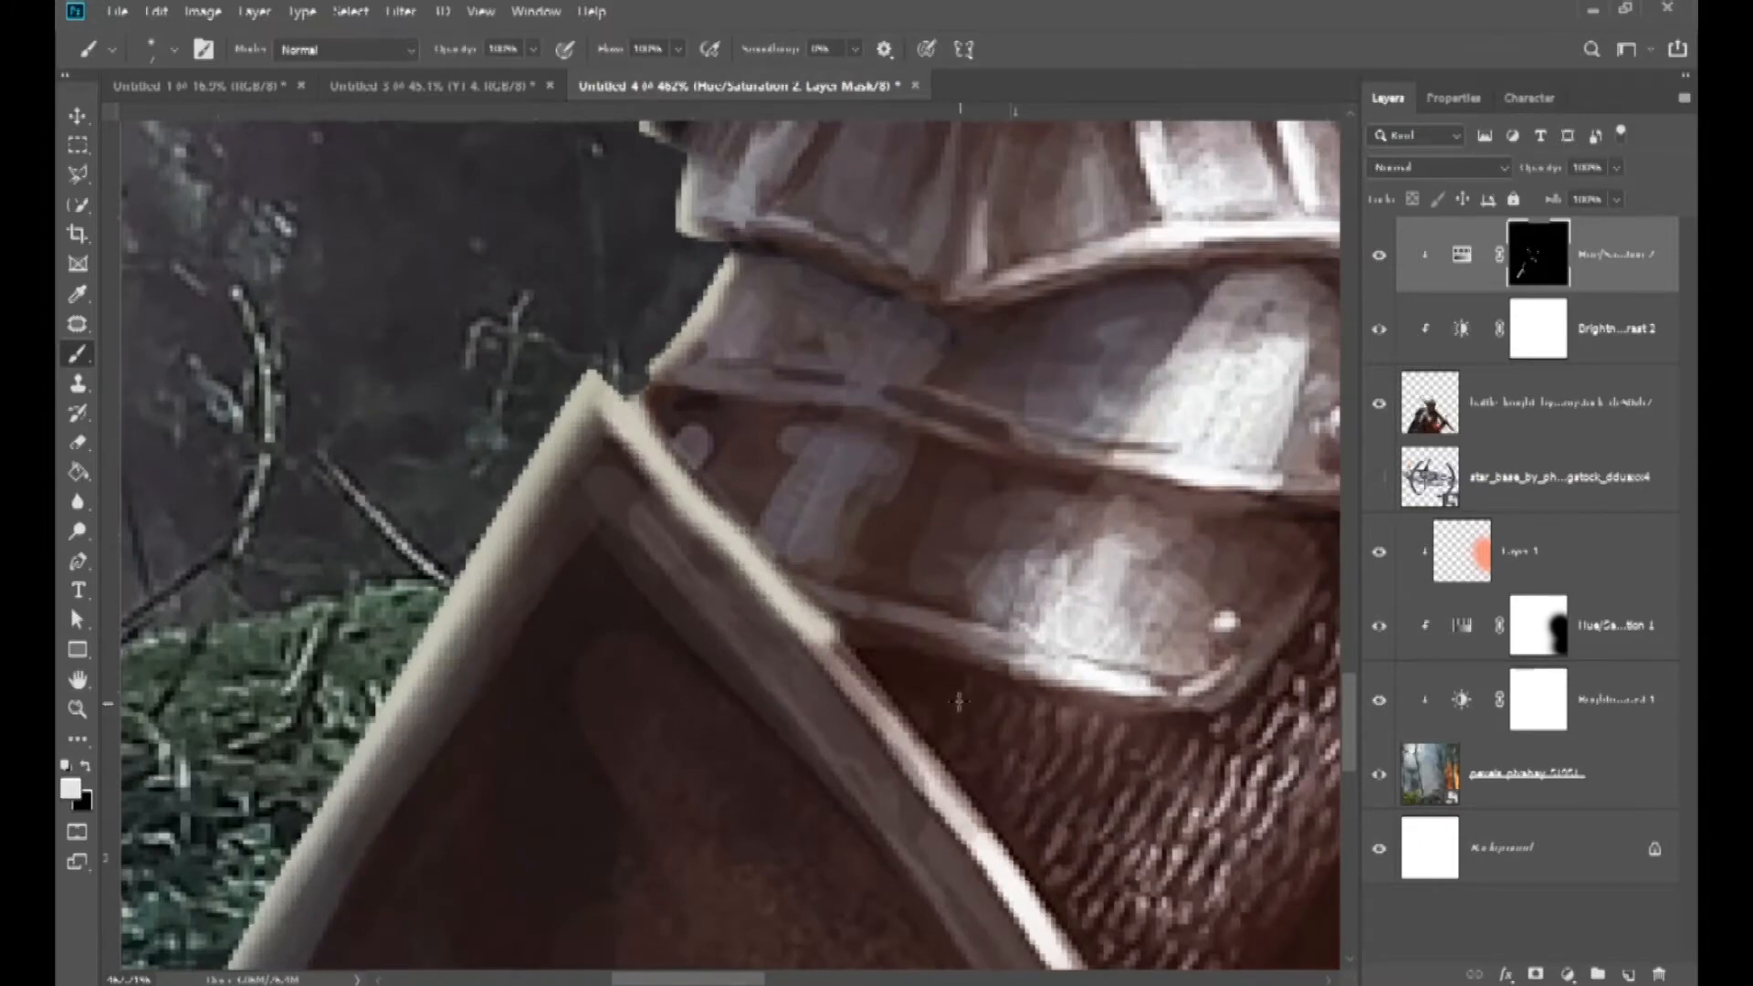
key("e")
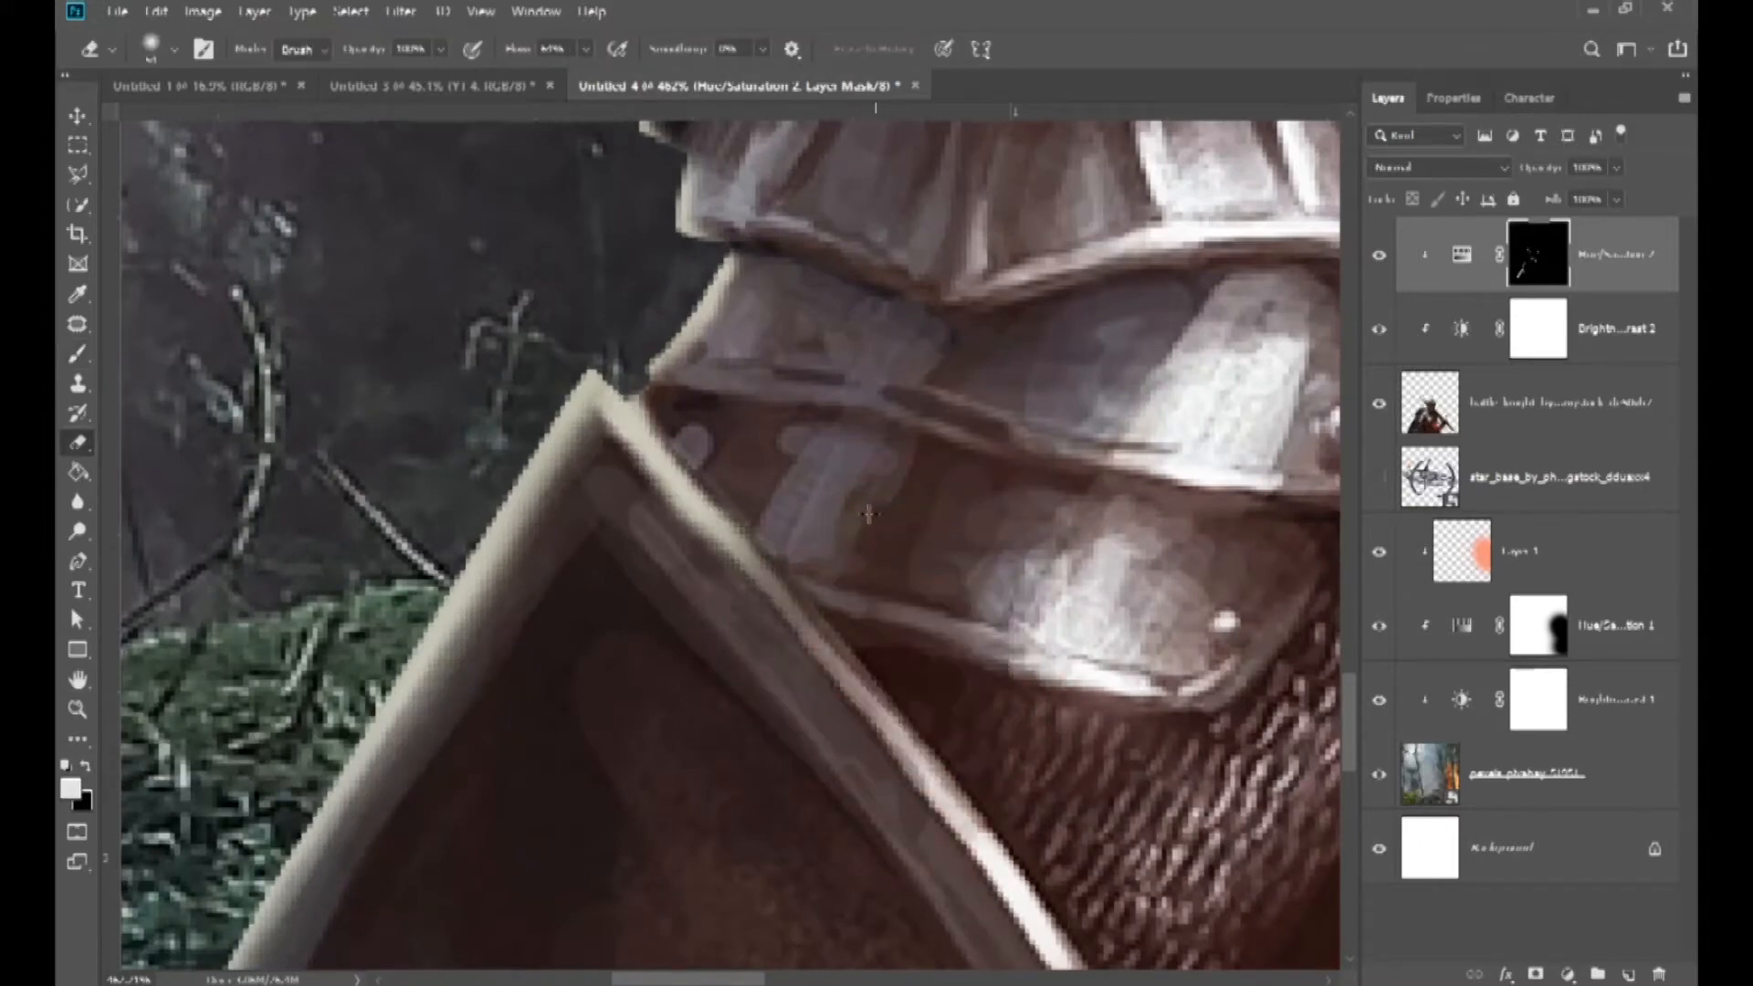
scroll(817, 557, "down", 10)
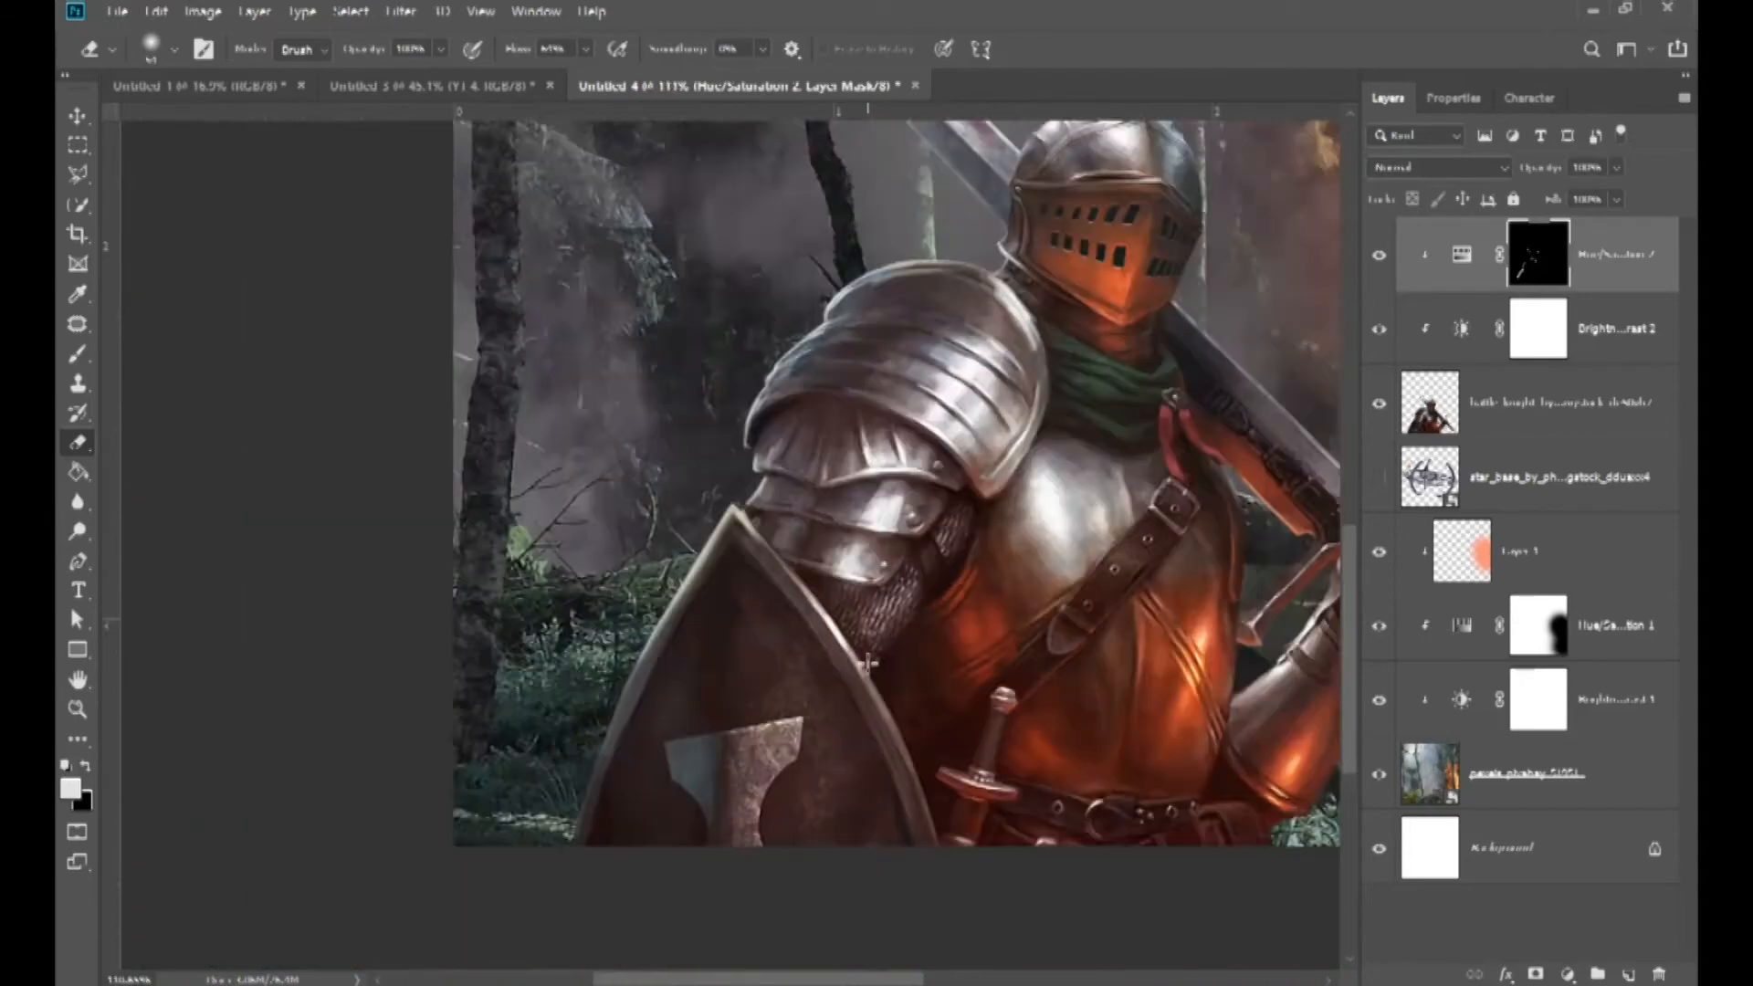
- Paint a thin white highlight on the mask along the rear part of the helmet visor's upper edge and soften it with the Eraser
scroll(813, 736, "up", 10)
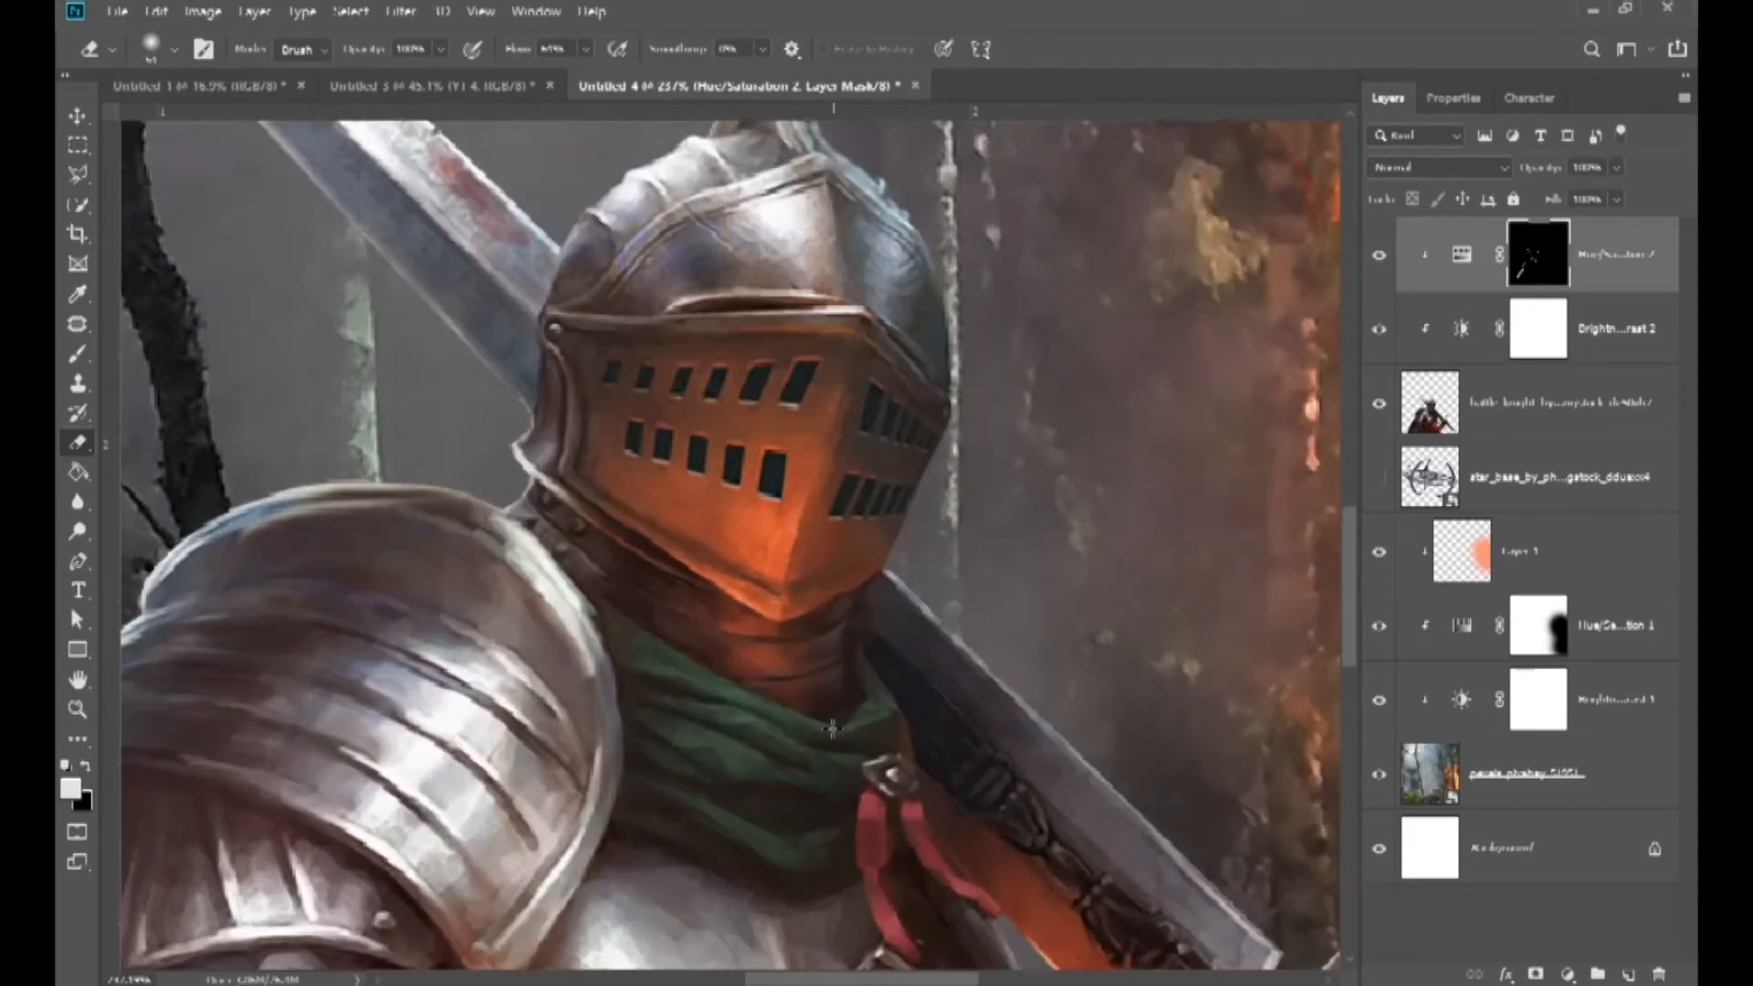
scroll(815, 620, "up", 10)
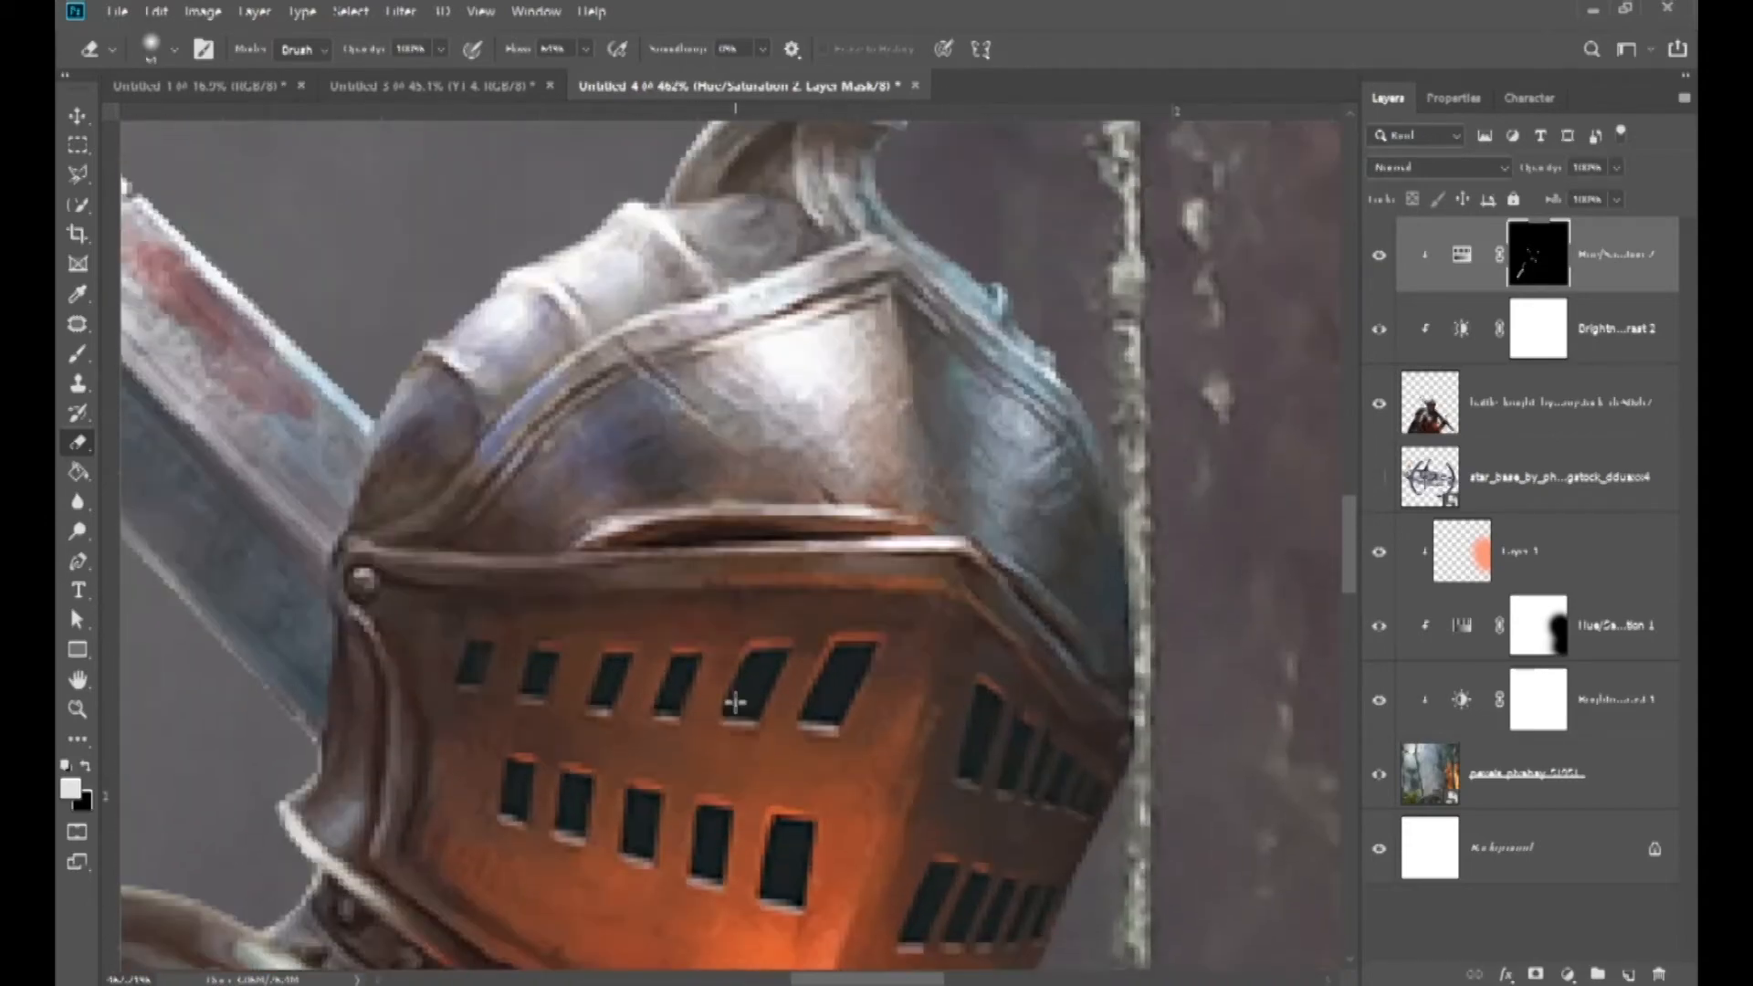
scroll(735, 701, "down", 6)
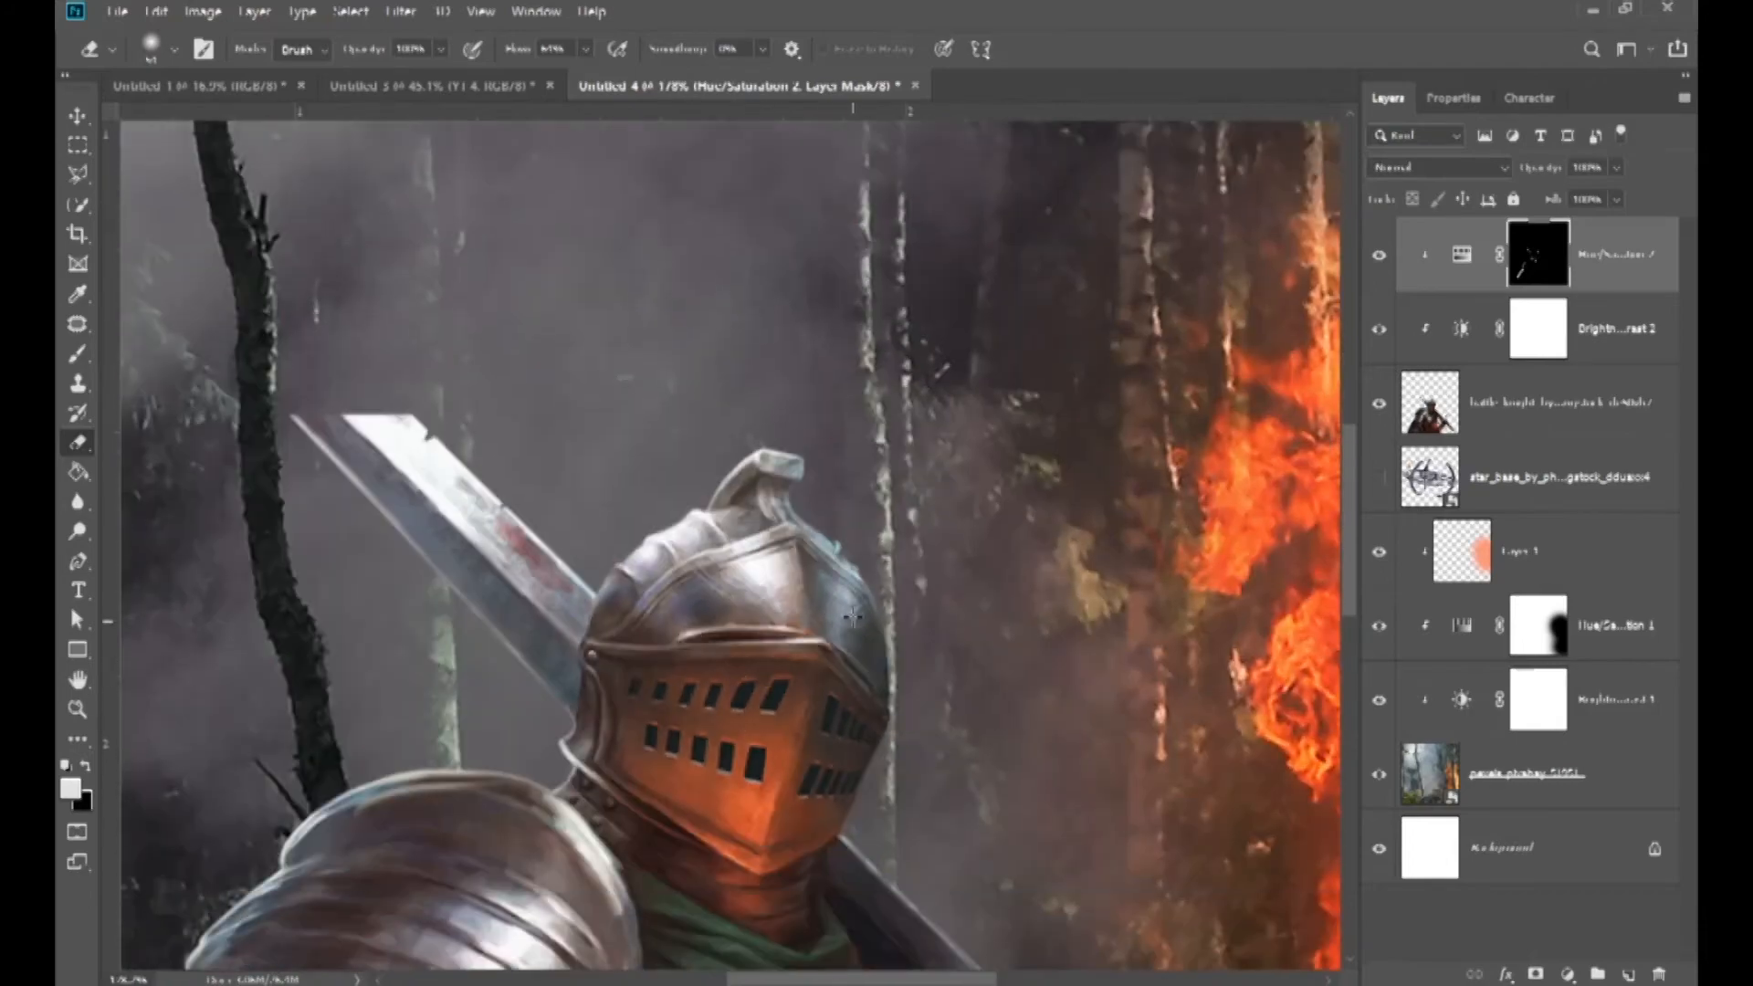
scroll(848, 645, "down", 6)
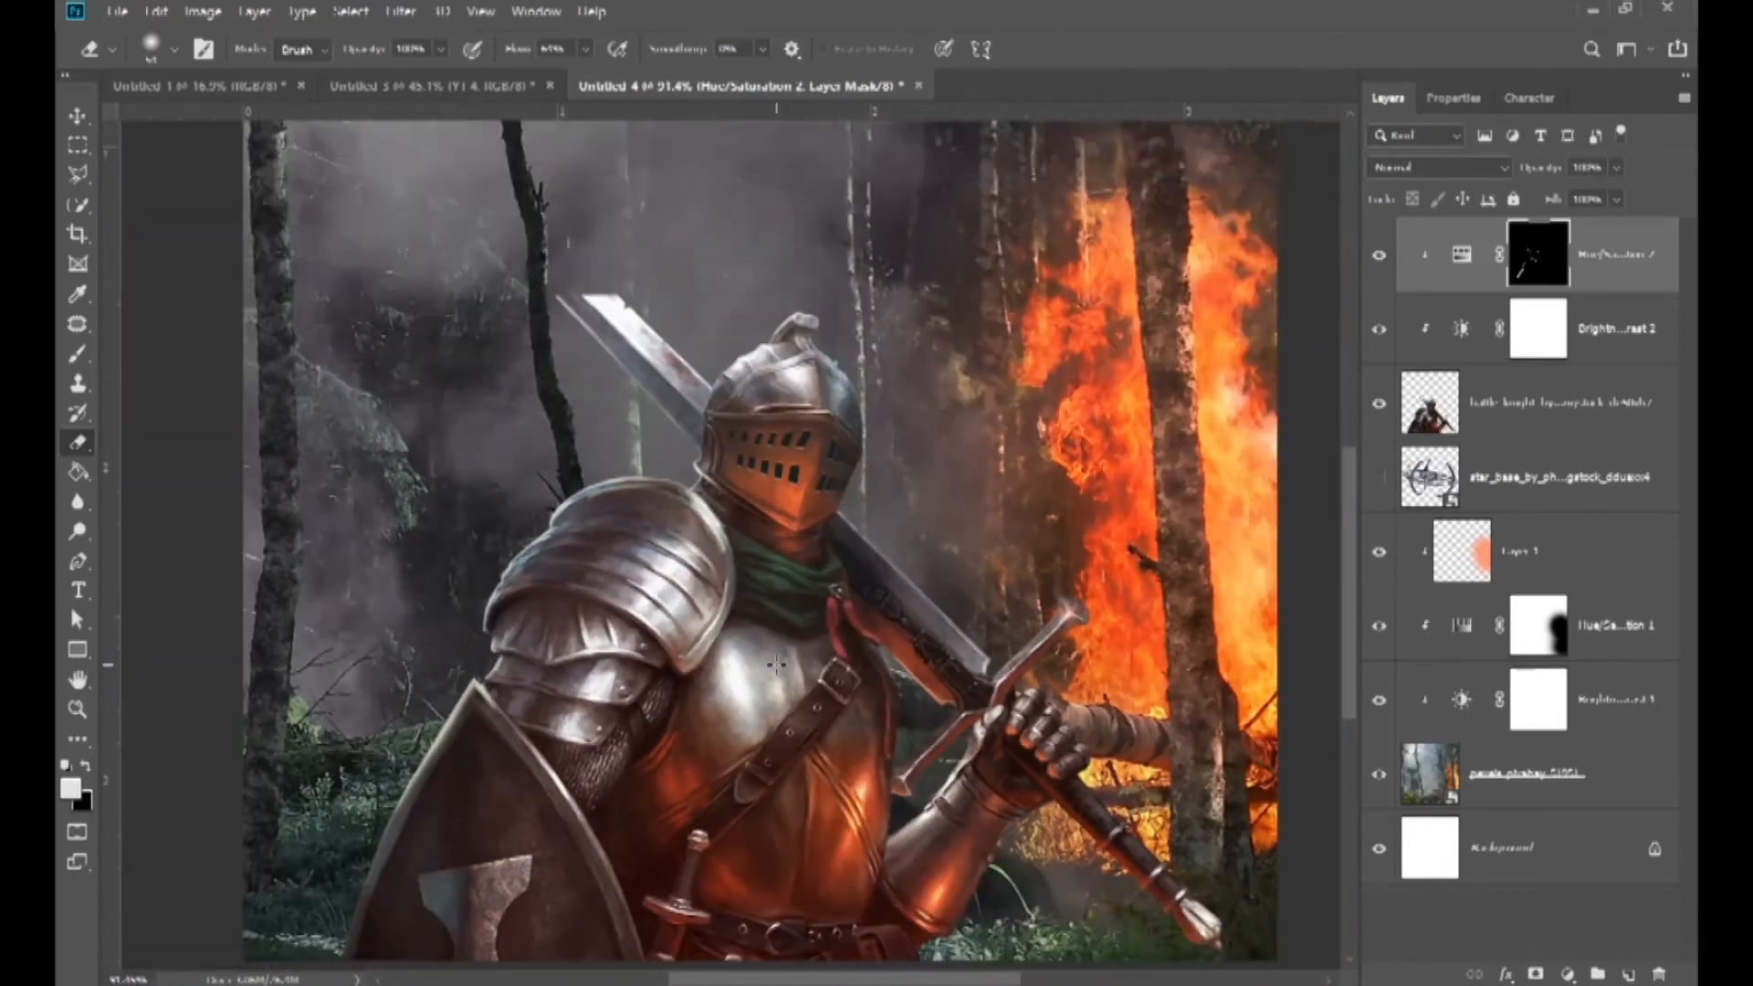
scroll(774, 671, "up", 8)
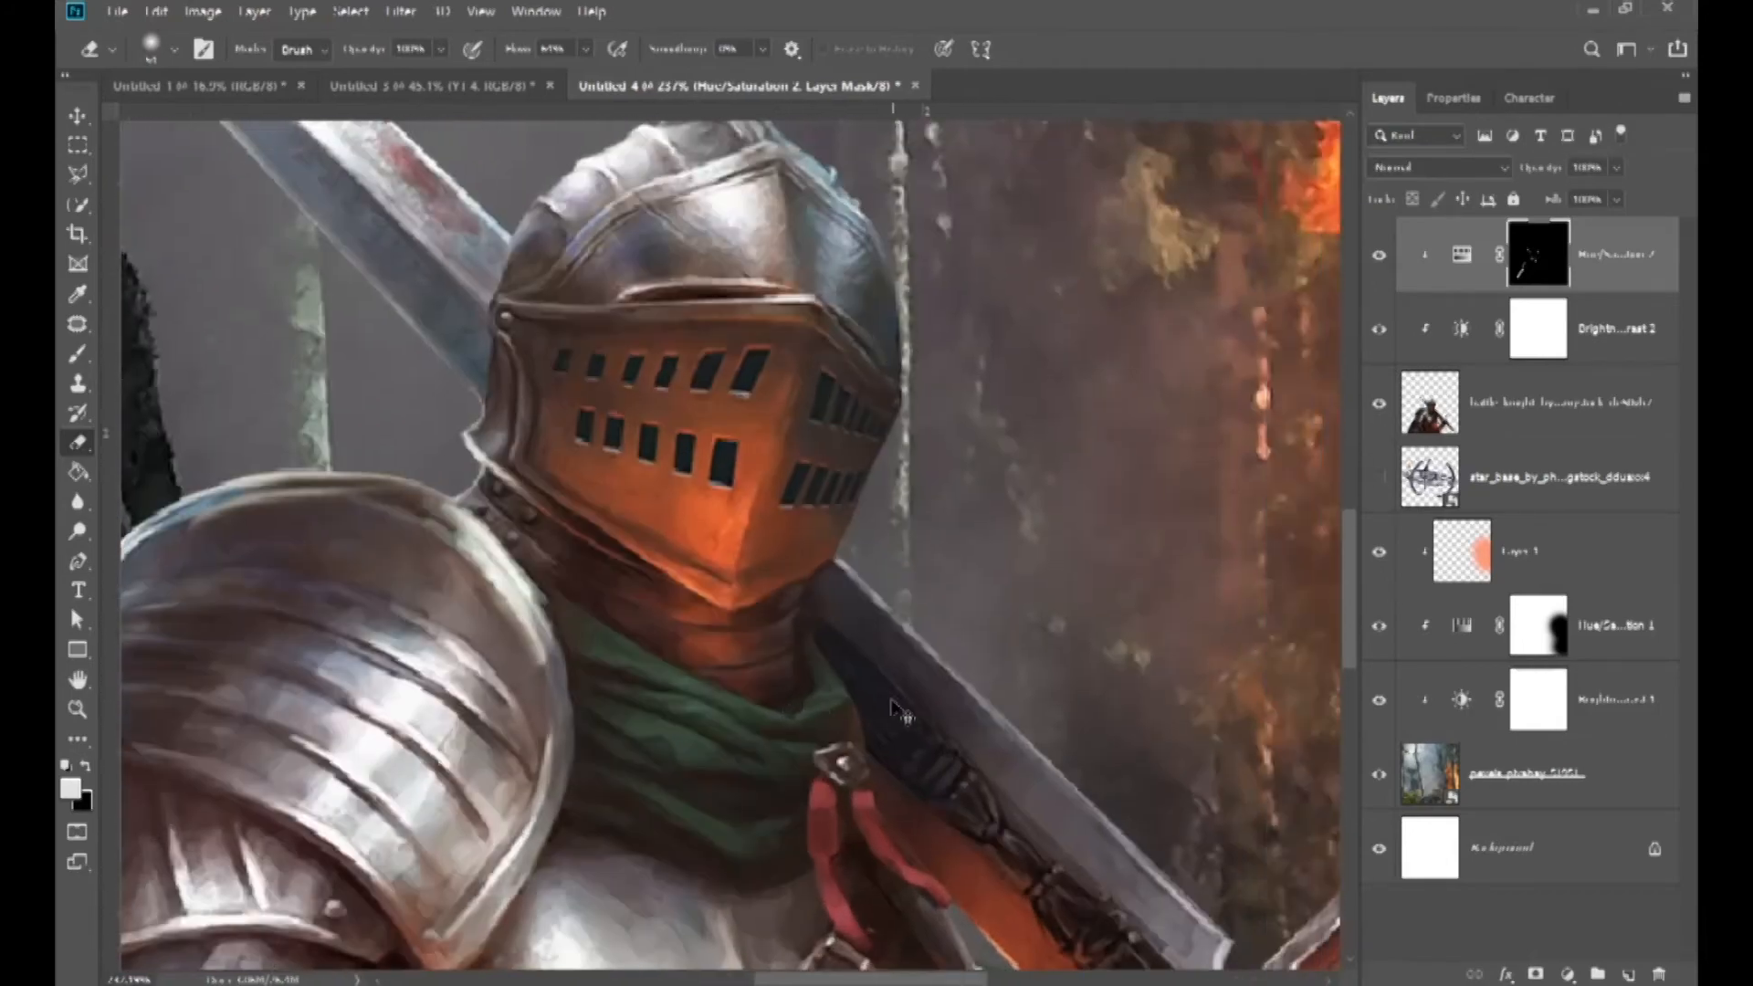
key("b")
scroll(802, 696, "up", 3)
scroll(716, 750, "down", 3)
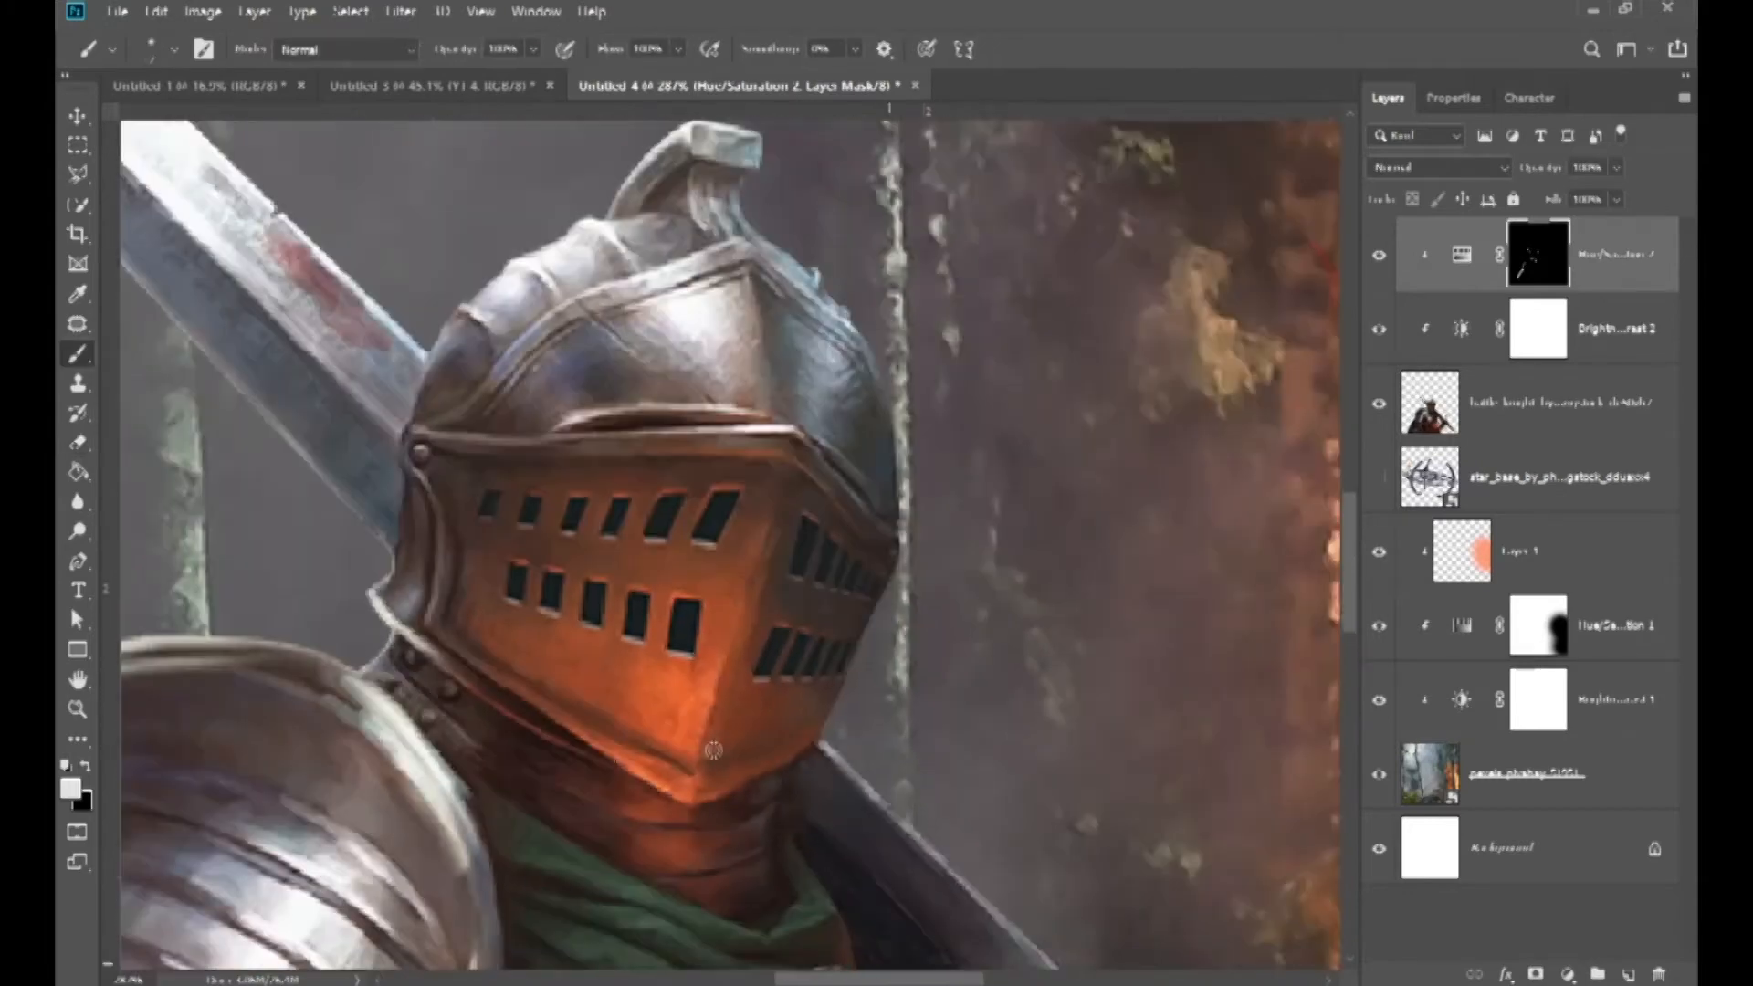
scroll(539, 694, "up", 3)
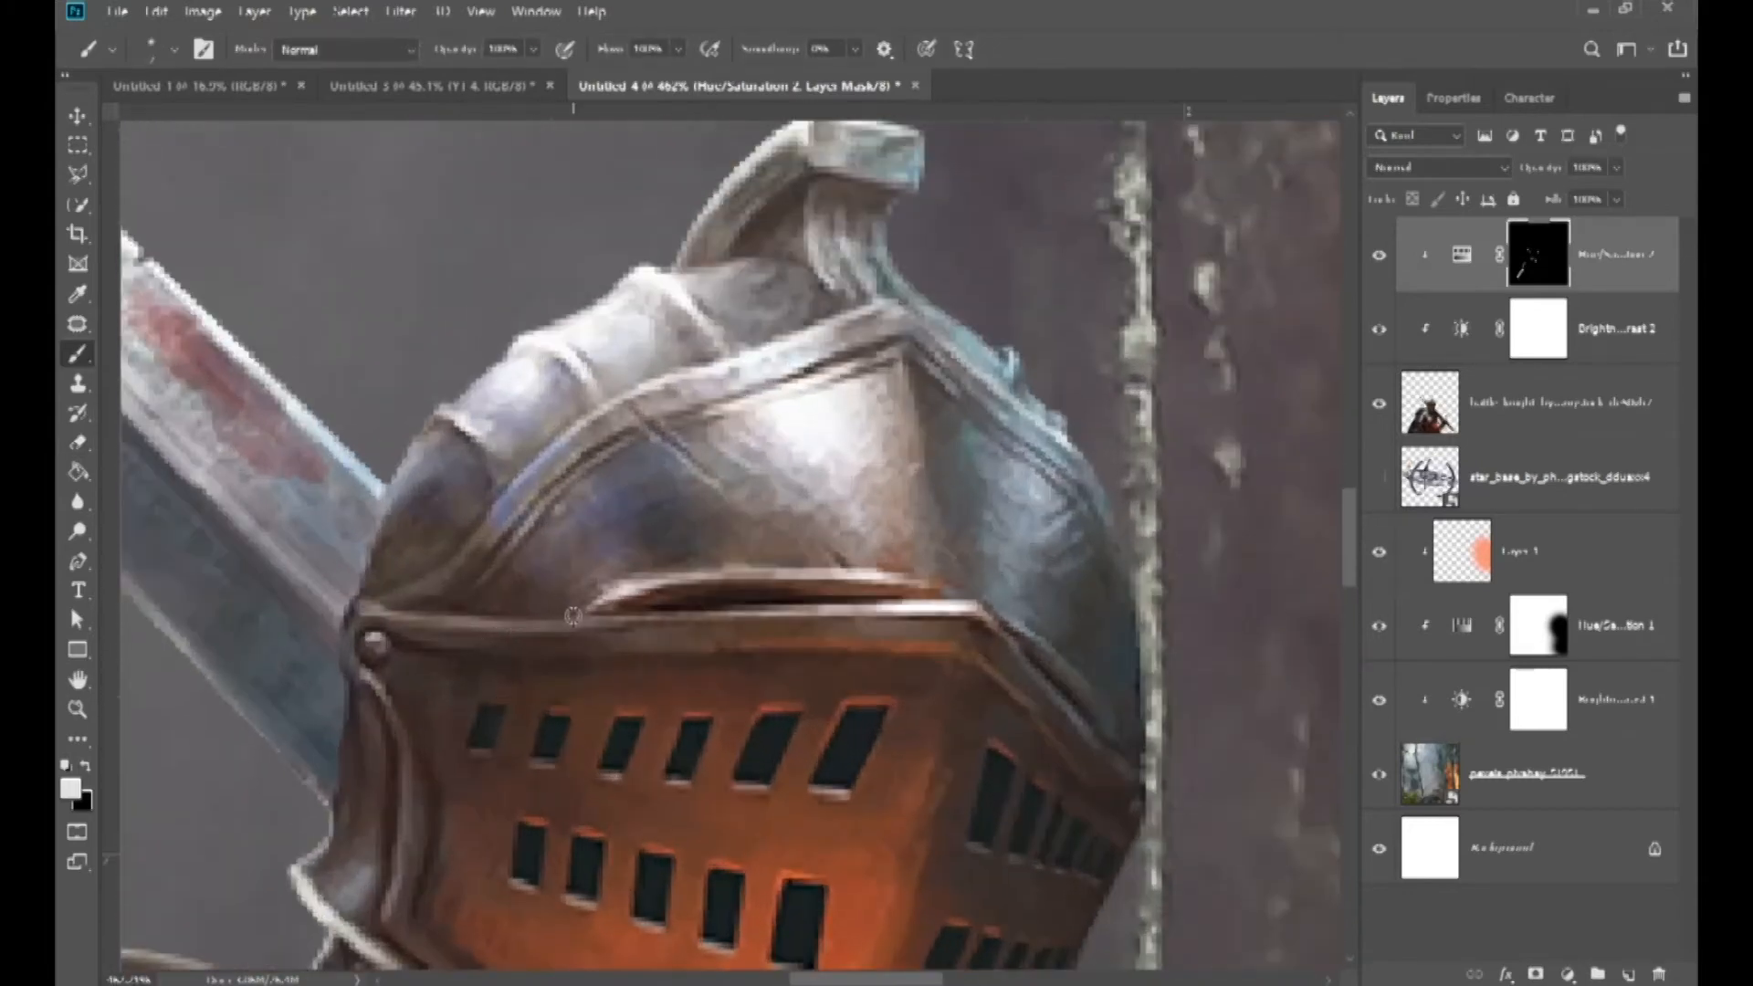
right_click(553, 615, "alt")
right_click(377, 608, "alt")
left_click_drag(377, 609, 607, 632)
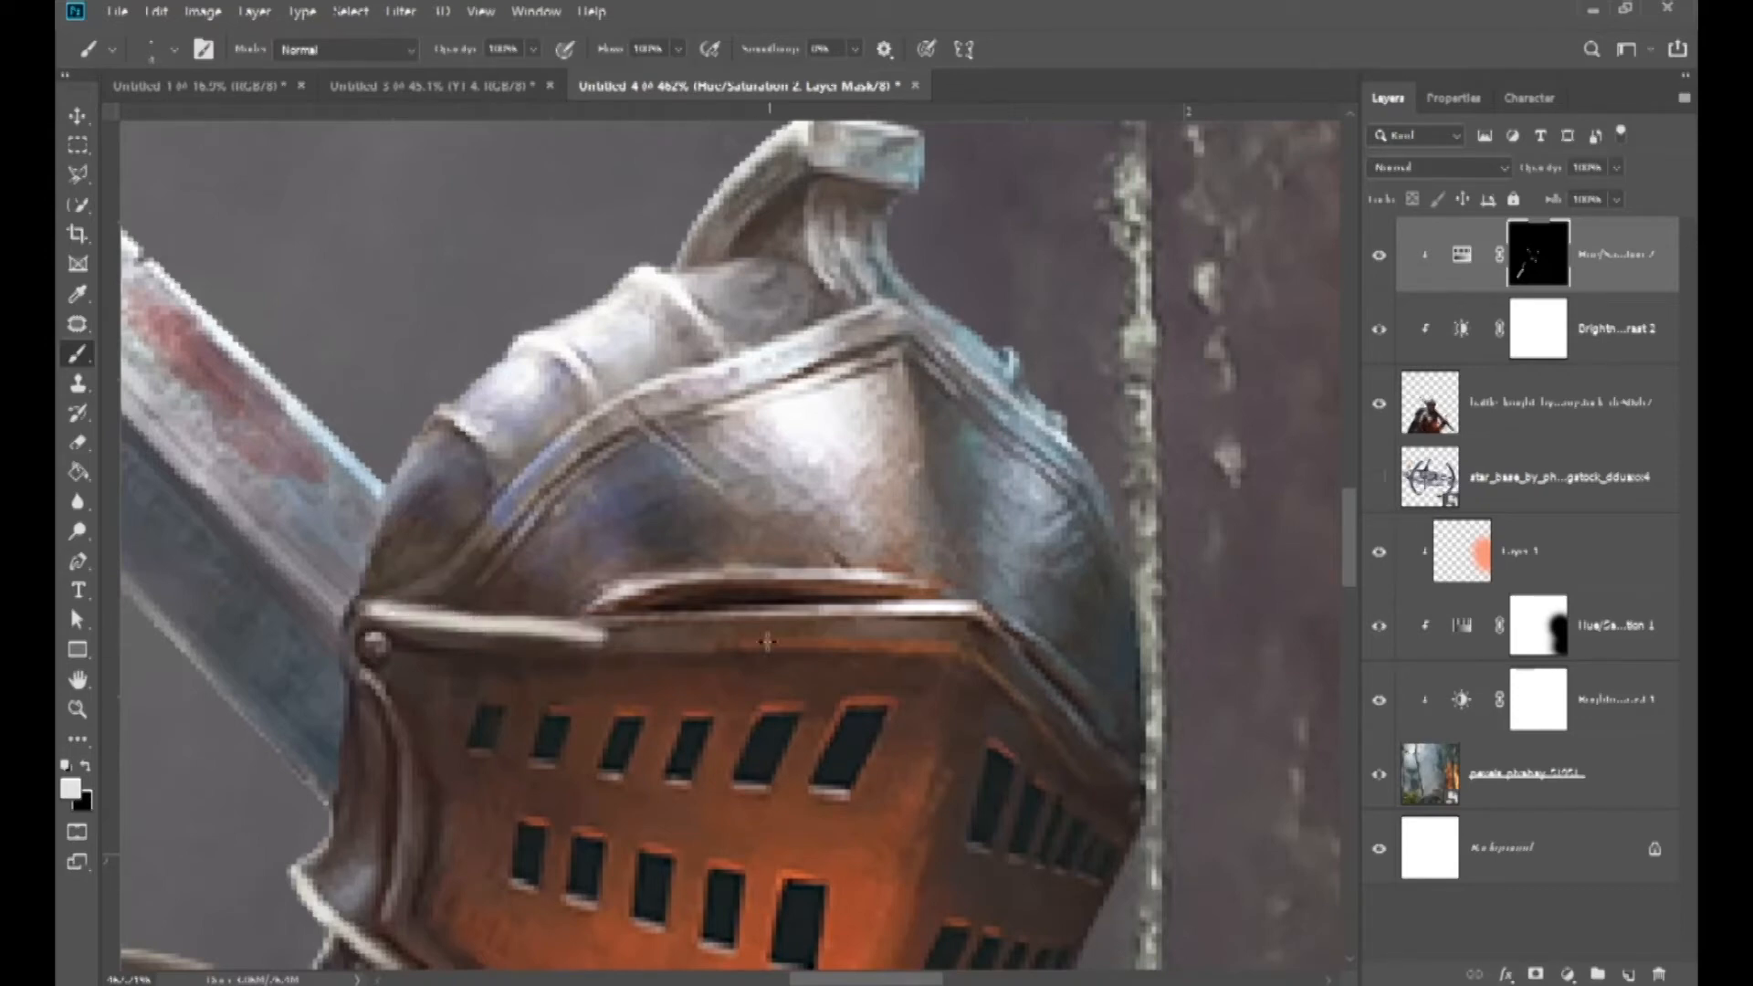
key("ctrl+z")
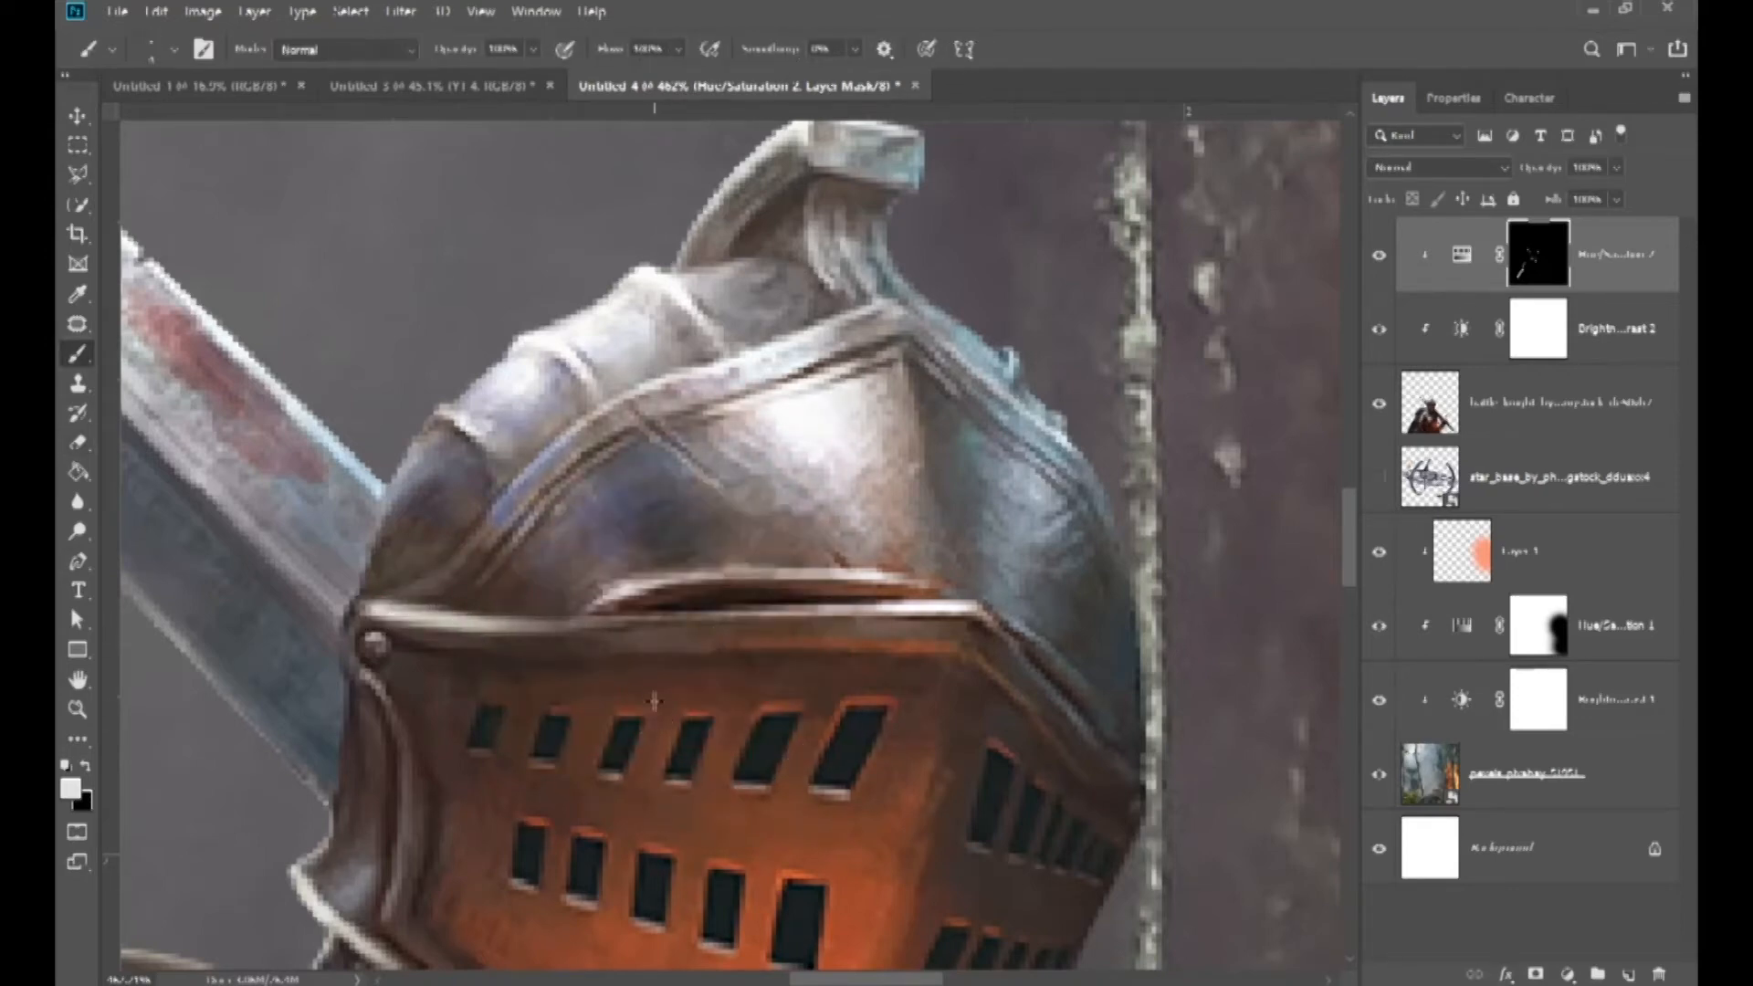
key("e")
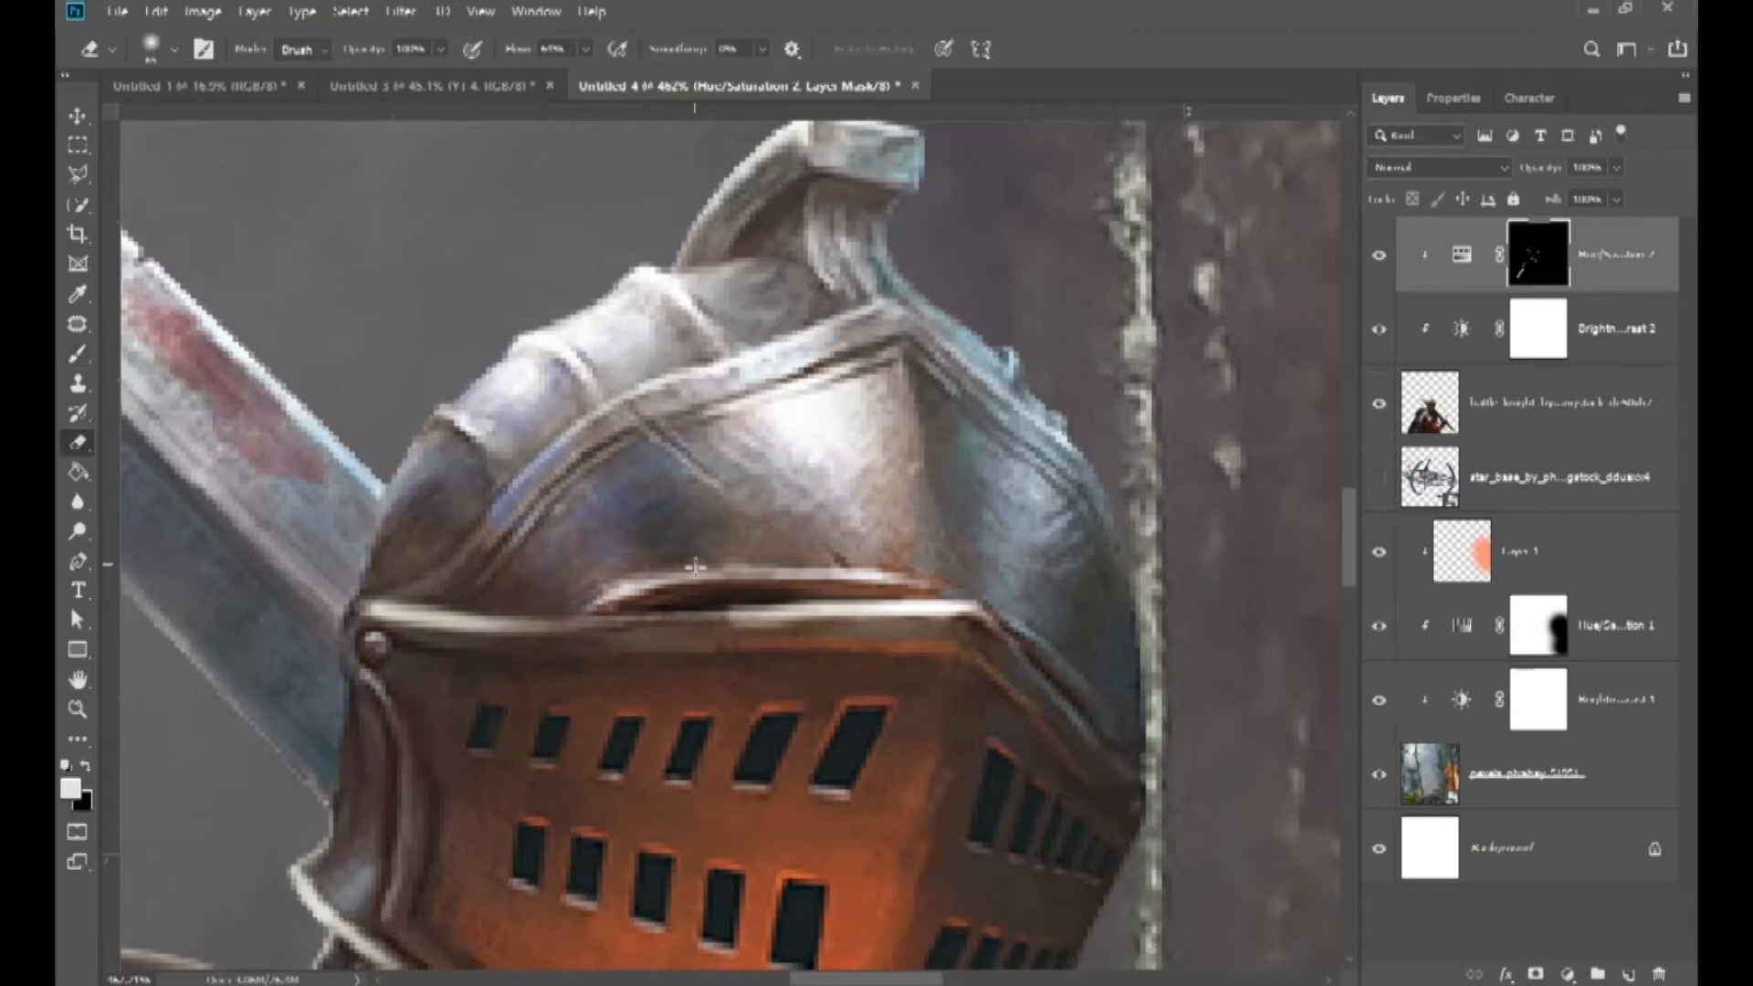
- Paint a thin white highlight on the mask along the curved trim at the rear of the helmet's dome
scroll(730, 603, "up", 3)
scroll(730, 601, "up", 3)
scroll(593, 639, "left", 5)
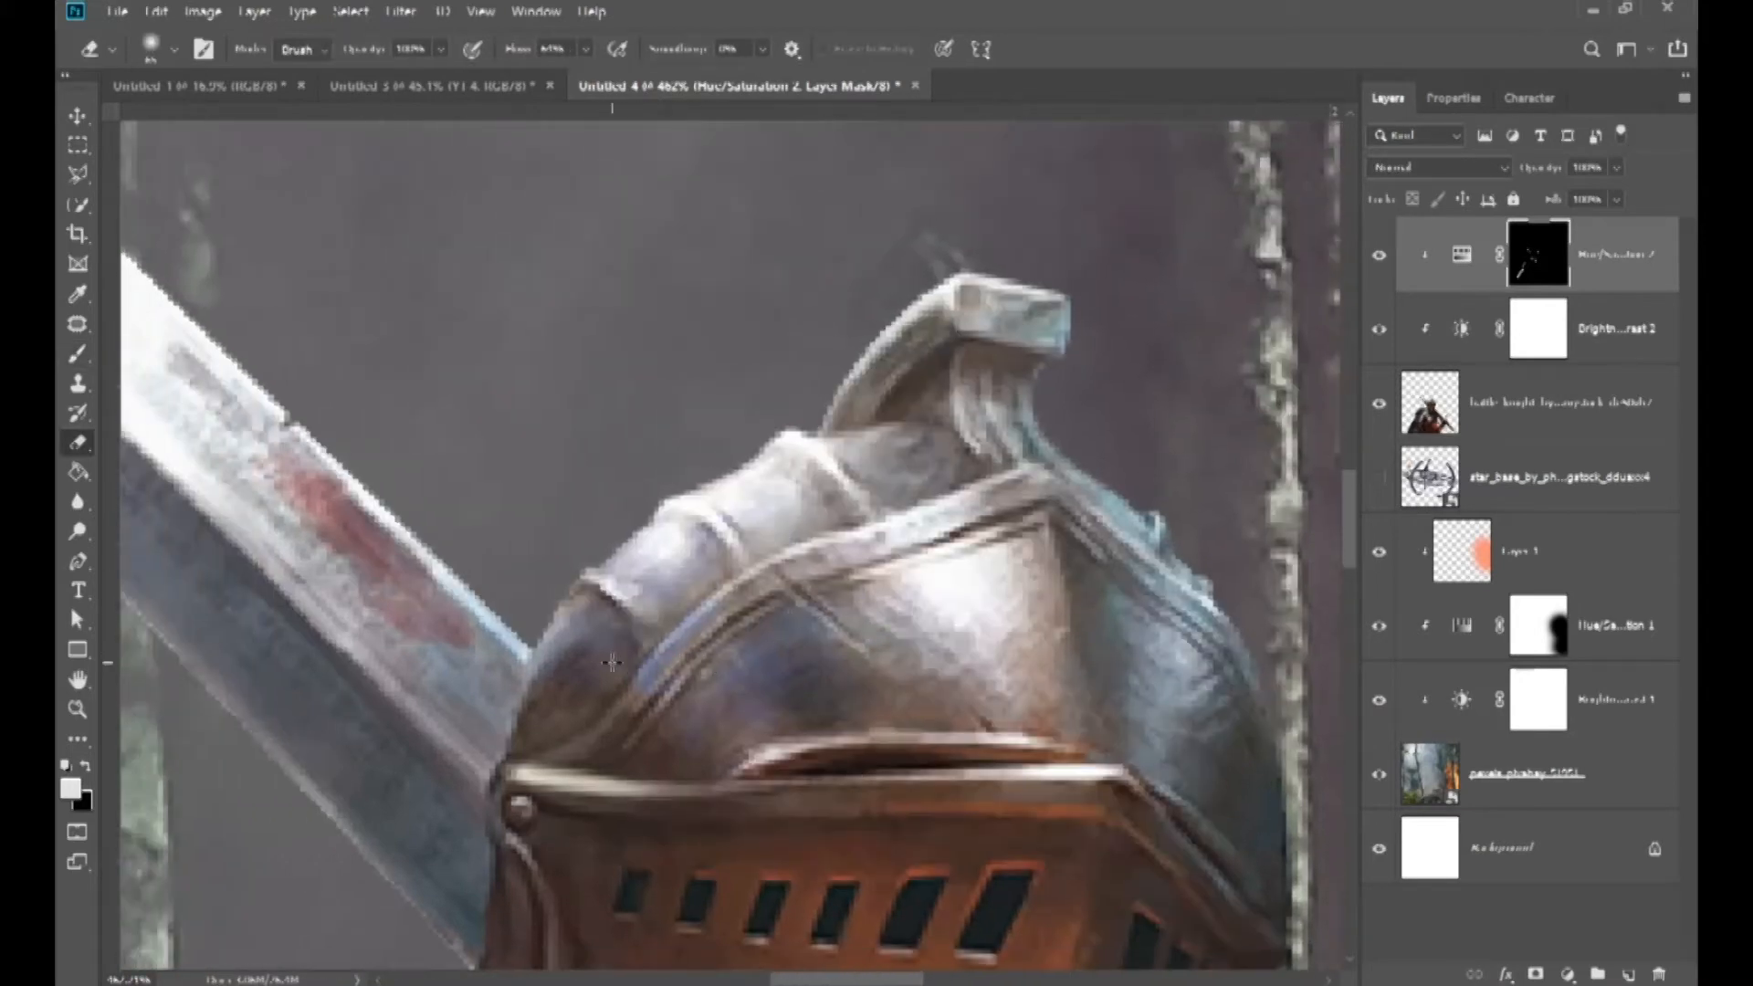
key("b")
scroll(791, 564, "up", 2)
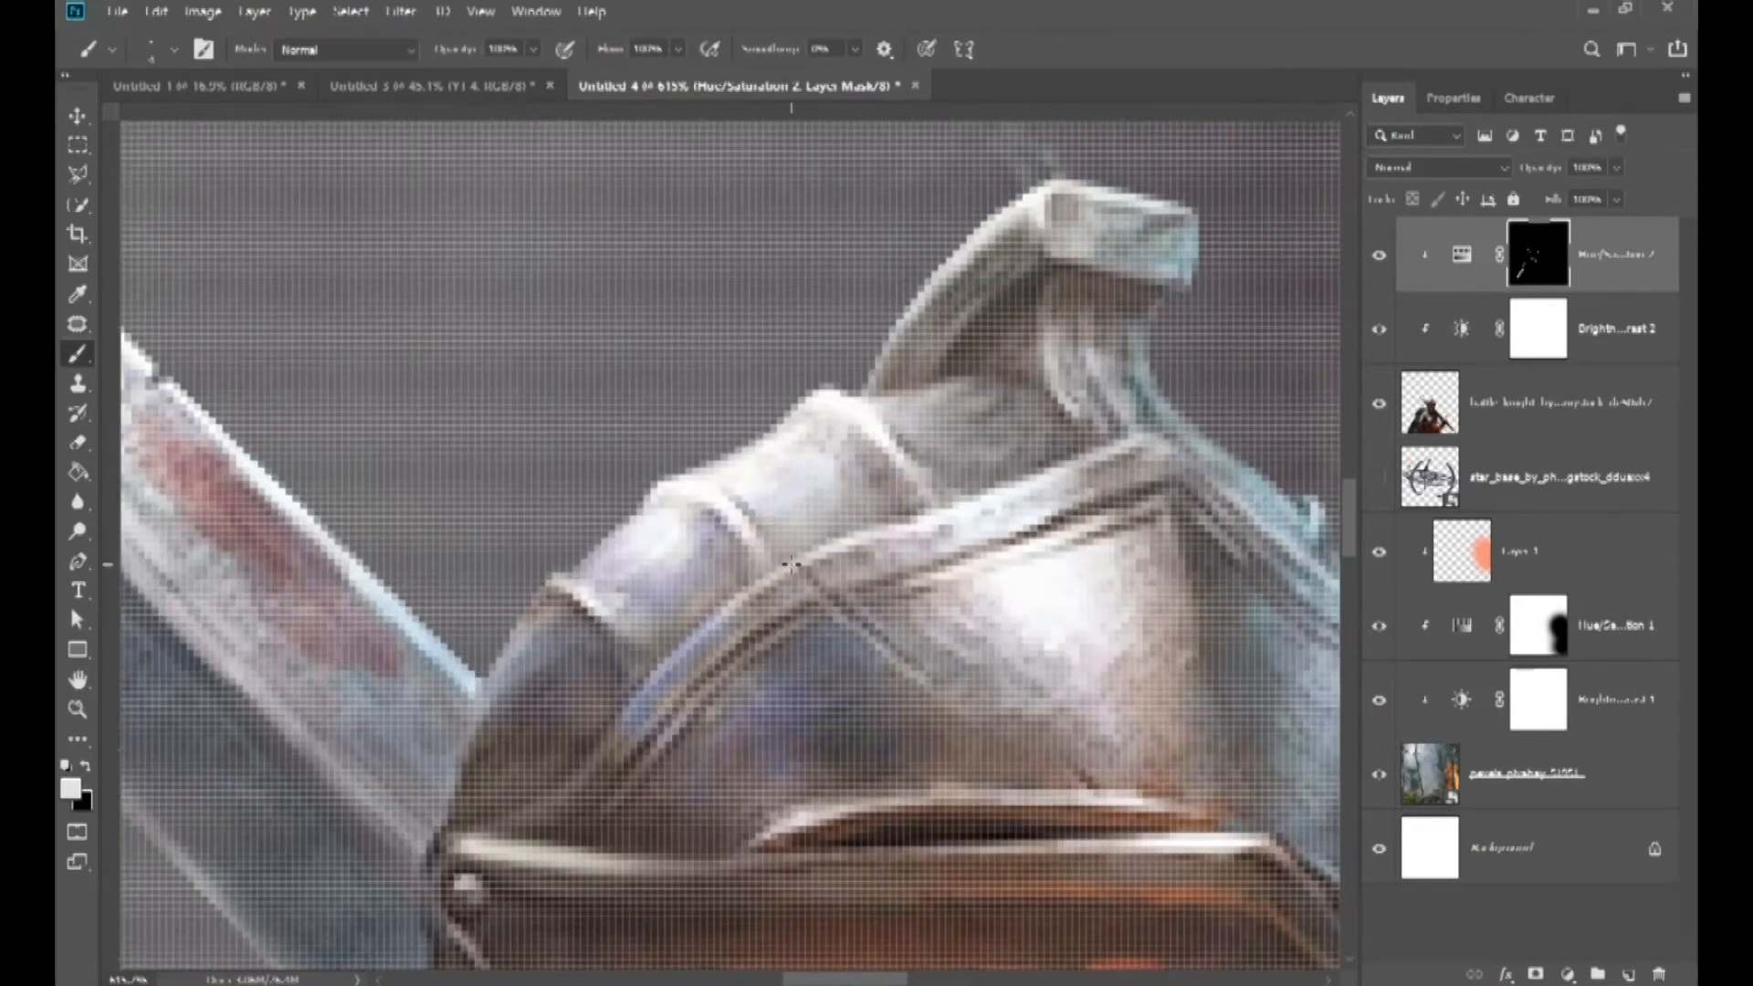
key("ctrl+z")
left_click_drag(798, 577, 644, 594)
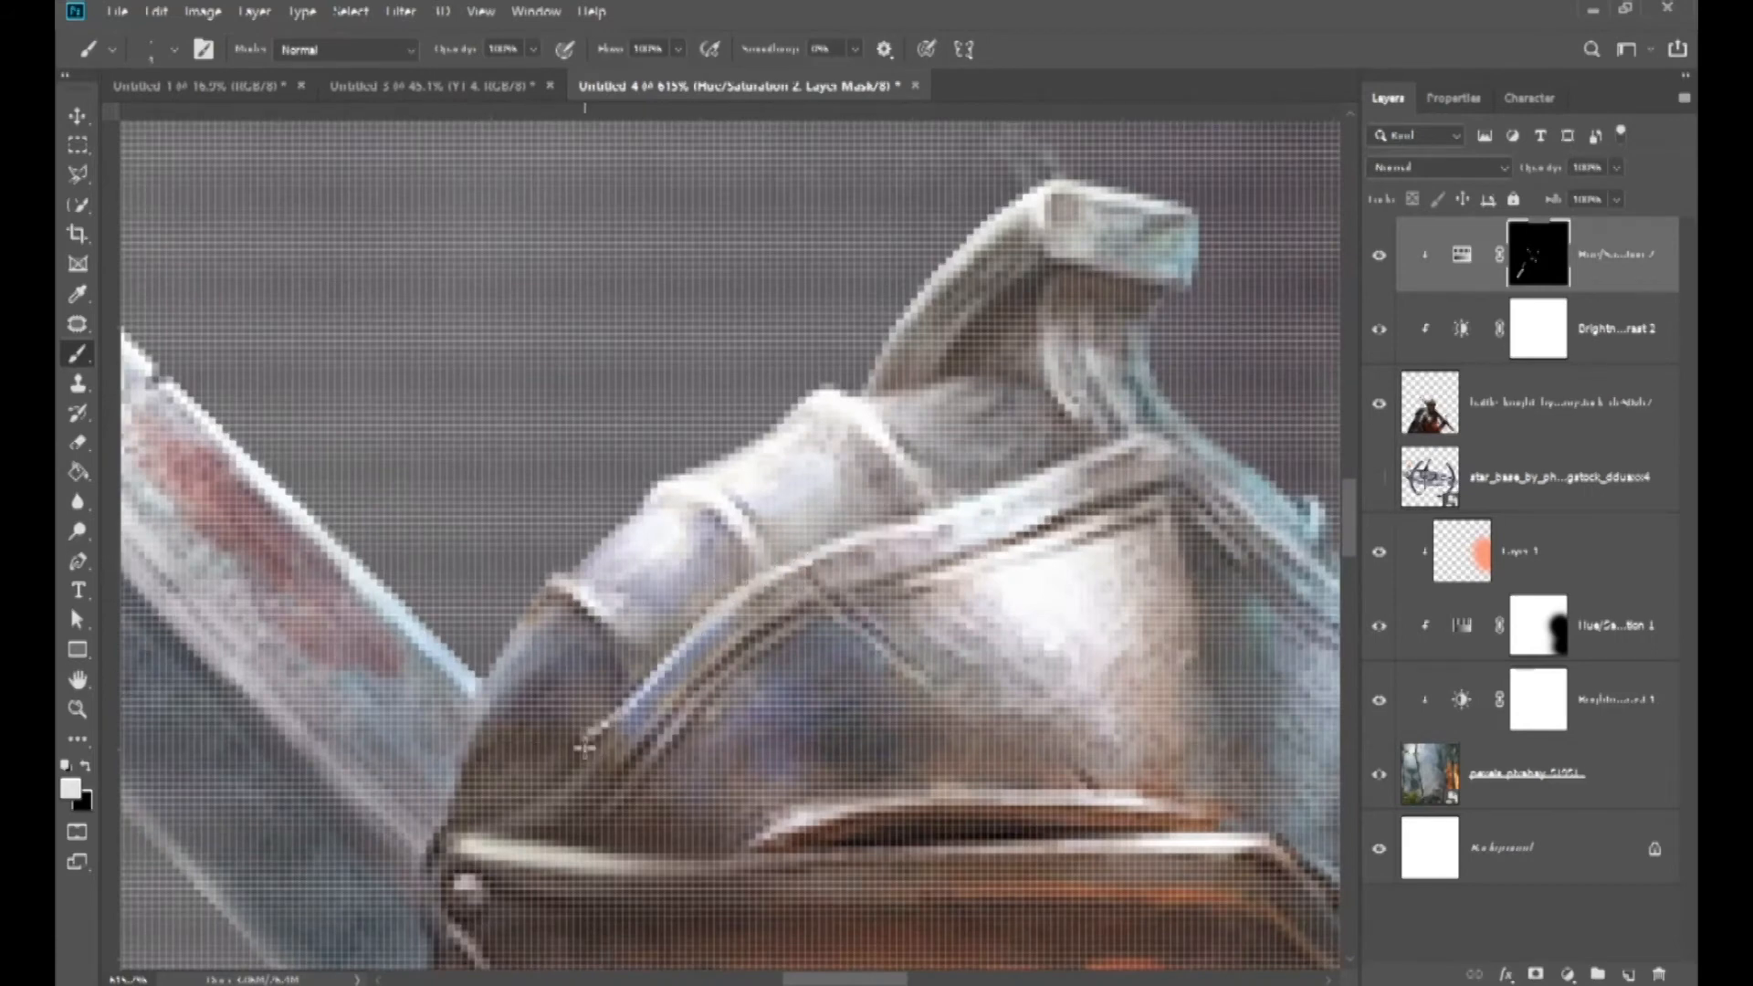
key("e")
- Paint a highlight on the mask over the lowest segment of the helmet's rear ridge and soften it with the Eraser
key("b")
mouse_move(556, 663)
left_mouse_down()
mouse_move(549, 617)
mouse_move(494, 756)
mouse_move(582, 703)
mouse_move(555, 629)
mouse_move(545, 705)
mouse_move(511, 716)
mouse_move(502, 773)
mouse_move(527, 784)
mouse_move(495, 770)
mouse_move(557, 741)
mouse_move(537, 688)
mouse_move(495, 700)
left_mouse_up()
key("e")
scroll(608, 779, "down", 7)
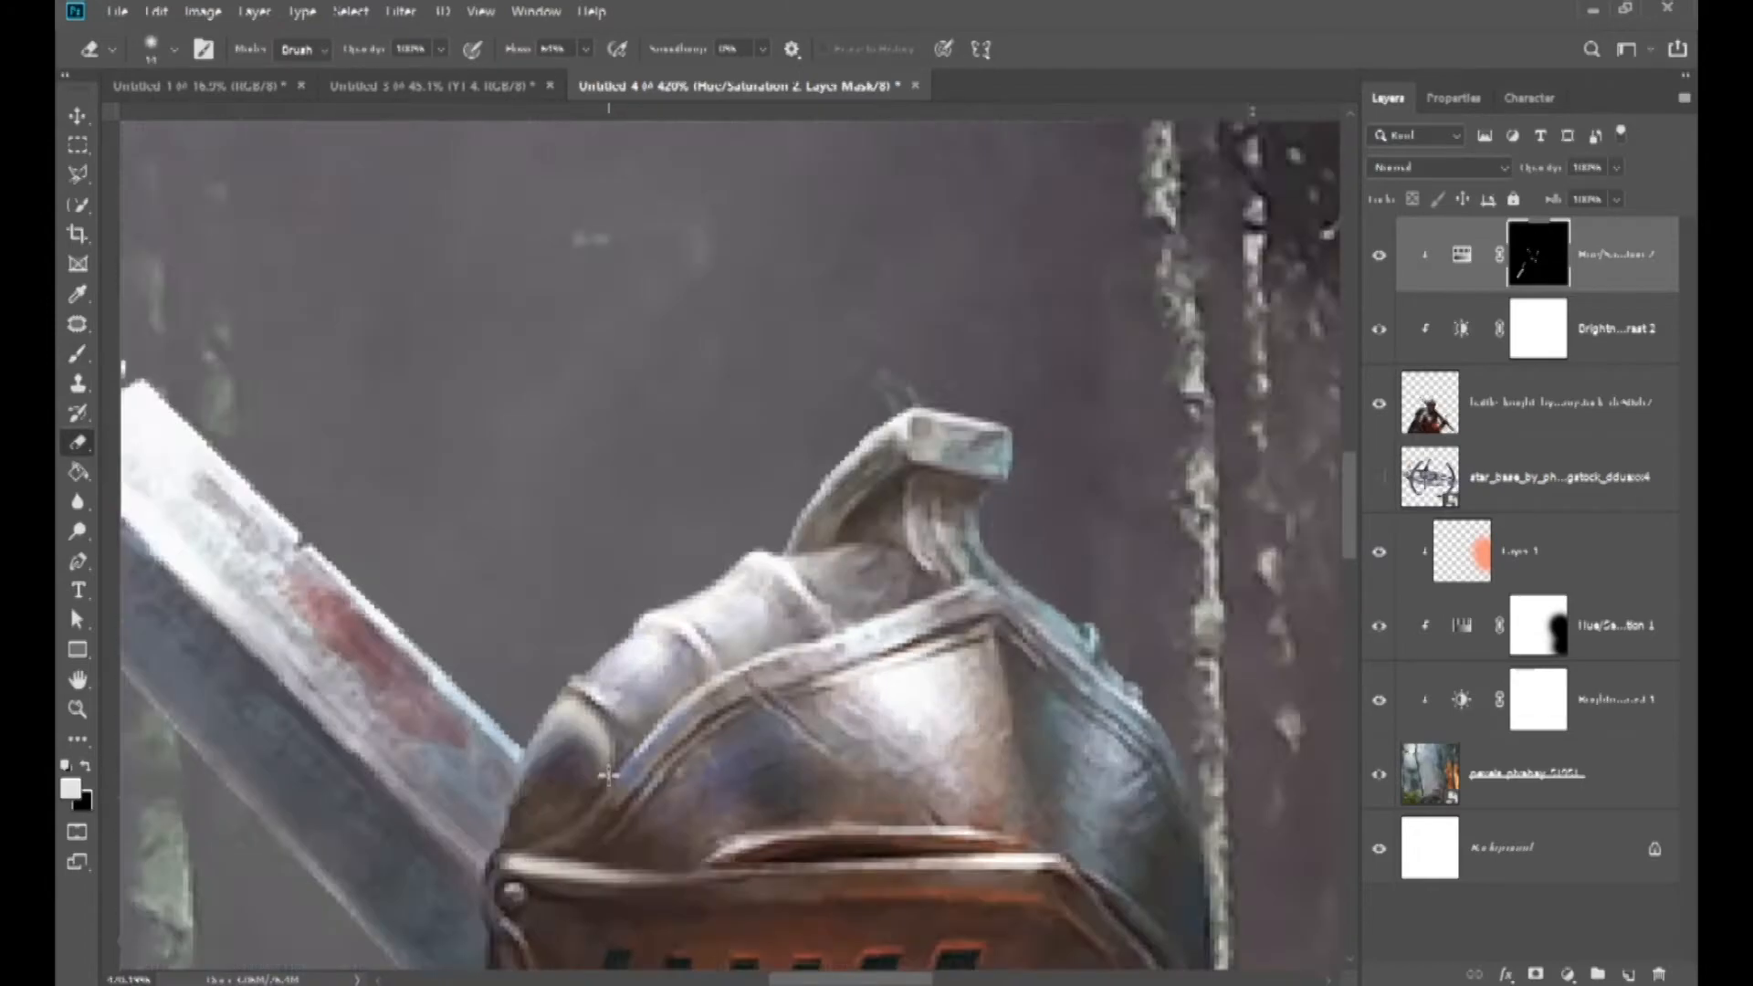
- Highlight the second segment up the helmet's rear ridge on the mask and blend it with the Eraser
scroll(634, 729, "up", 5)
key("b")
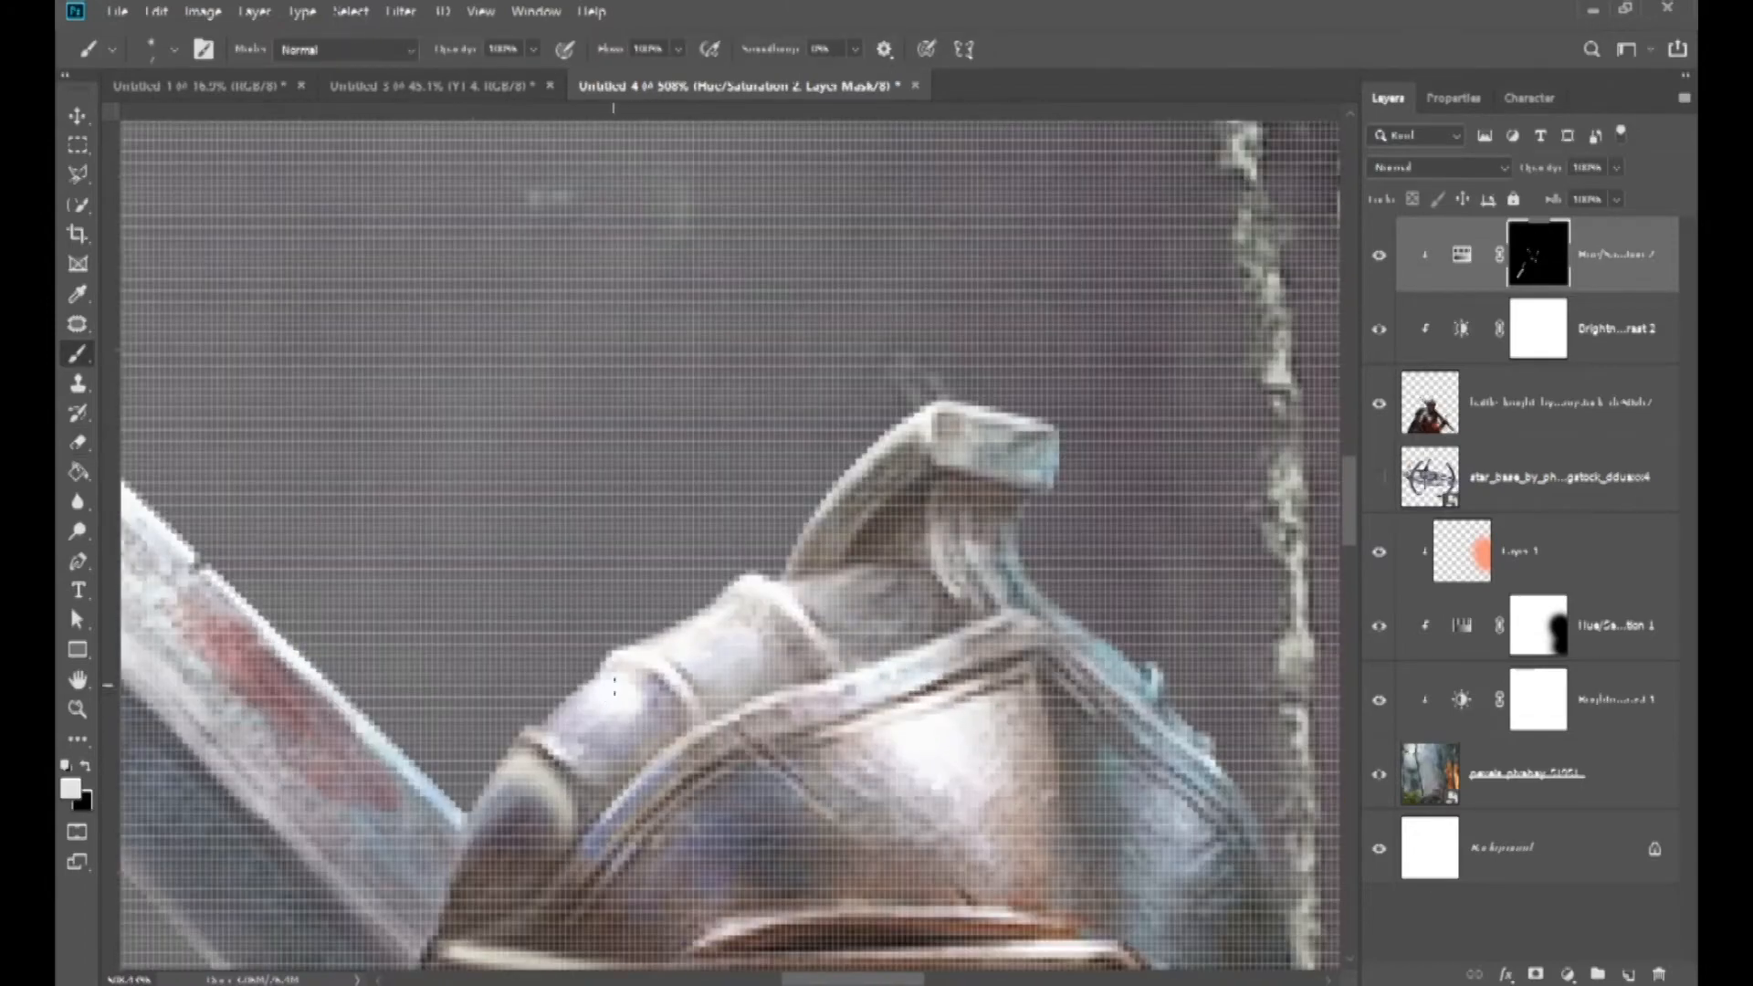
mouse_move(644, 740)
left_mouse_down()
mouse_move(579, 719)
mouse_move(583, 740)
left_mouse_up()
key("e")
scroll(607, 735, "up", 2)
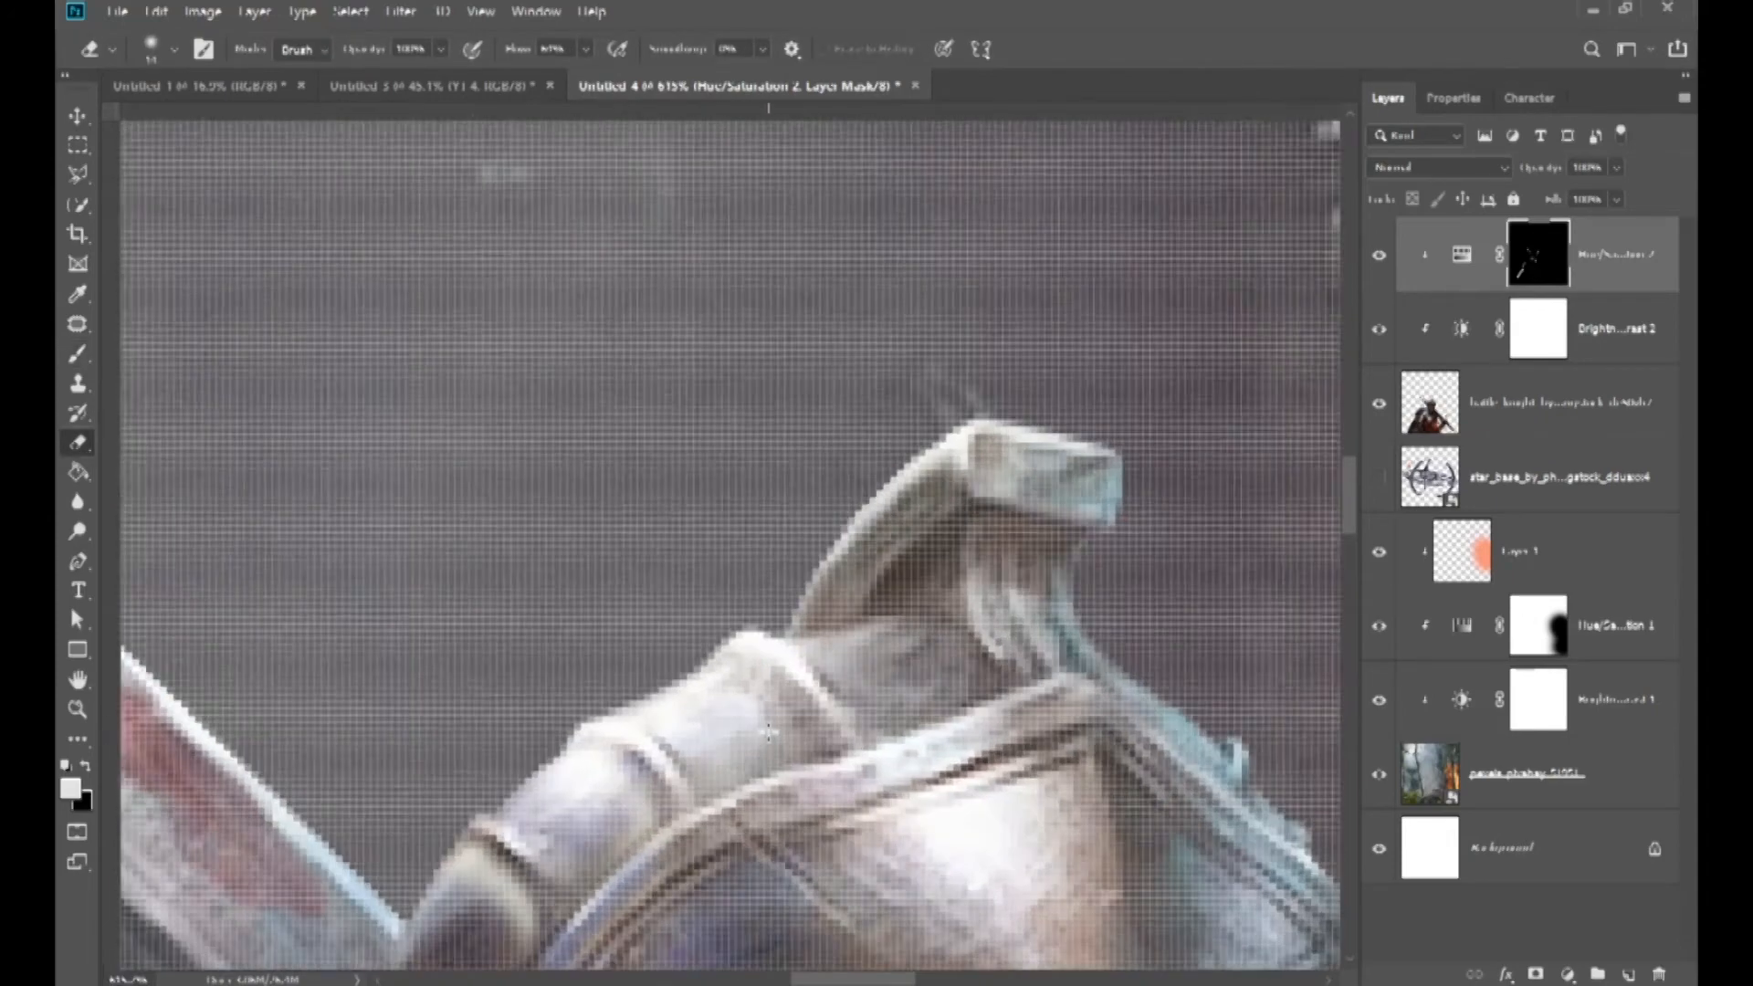
- Highlight the third segment up the helmet's rear ridge on the mask and blend it with the Eraser
key("b")
scroll(716, 621, "up", 2)
mouse_move(651, 671)
left_mouse_down()
mouse_move(683, 715)
mouse_move(775, 673)
mouse_move(734, 650)
mouse_move(720, 691)
mouse_move(805, 684)
mouse_move(716, 712)
left_mouse_up()
key("e")
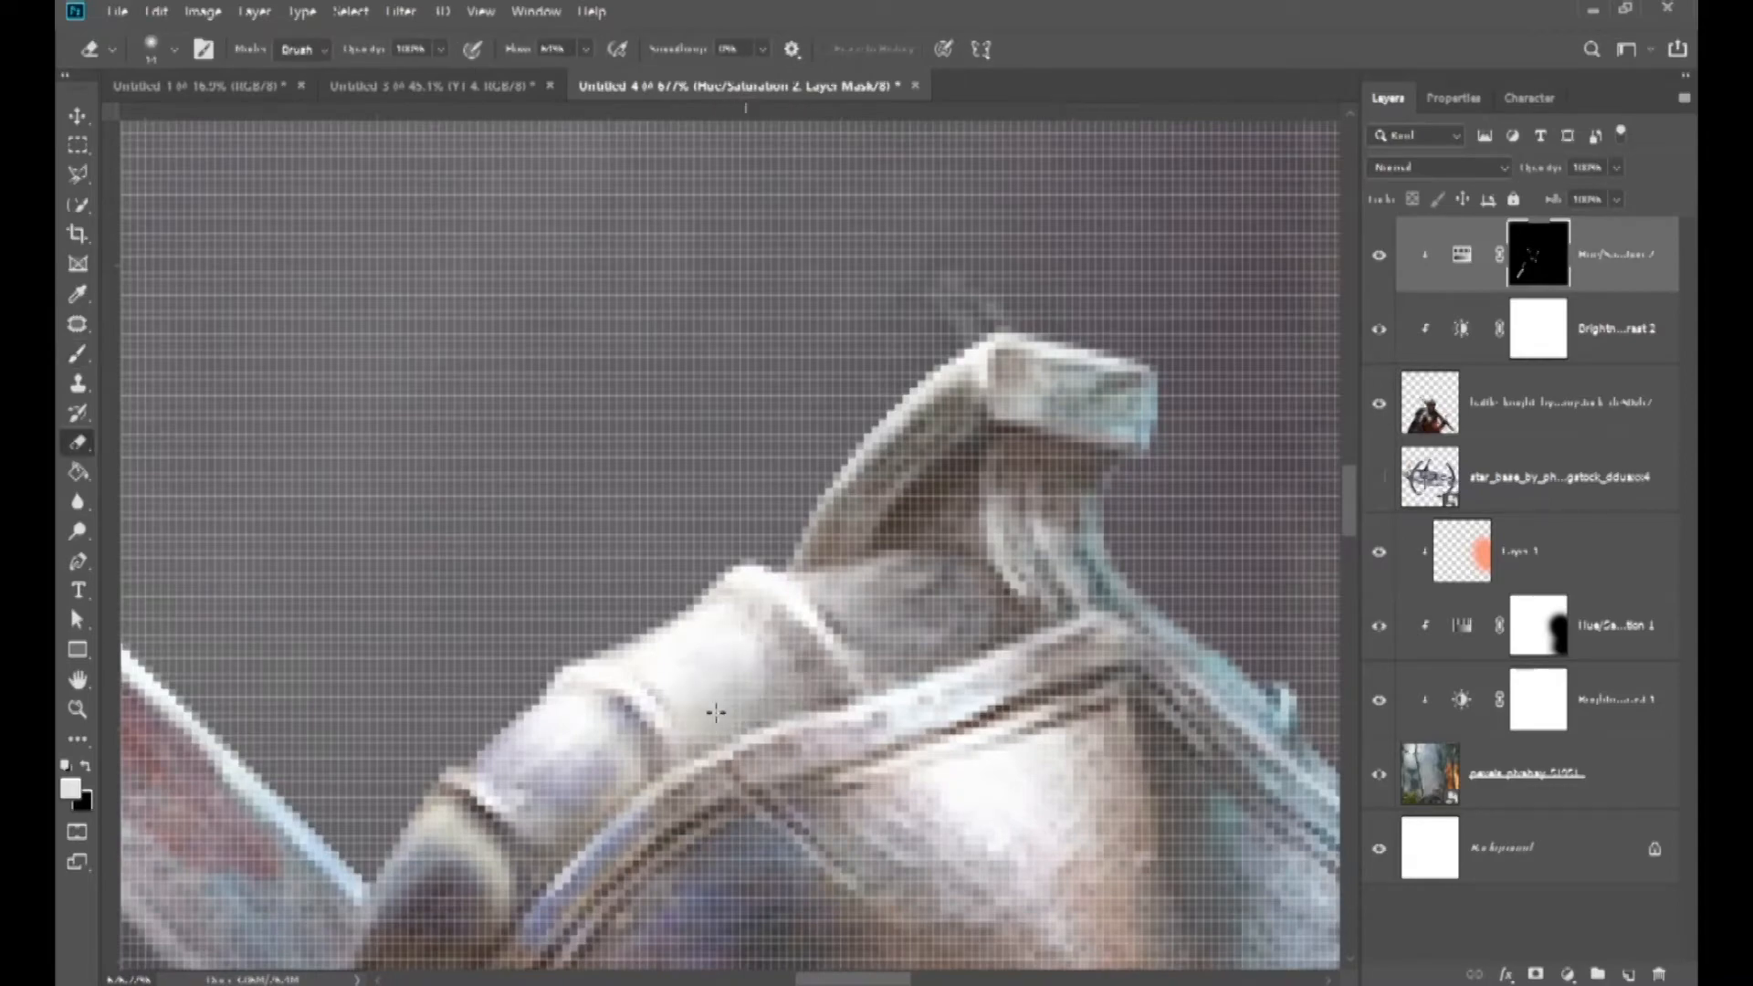
scroll(763, 678, "down", 2)
scroll(842, 601, "up", 1)
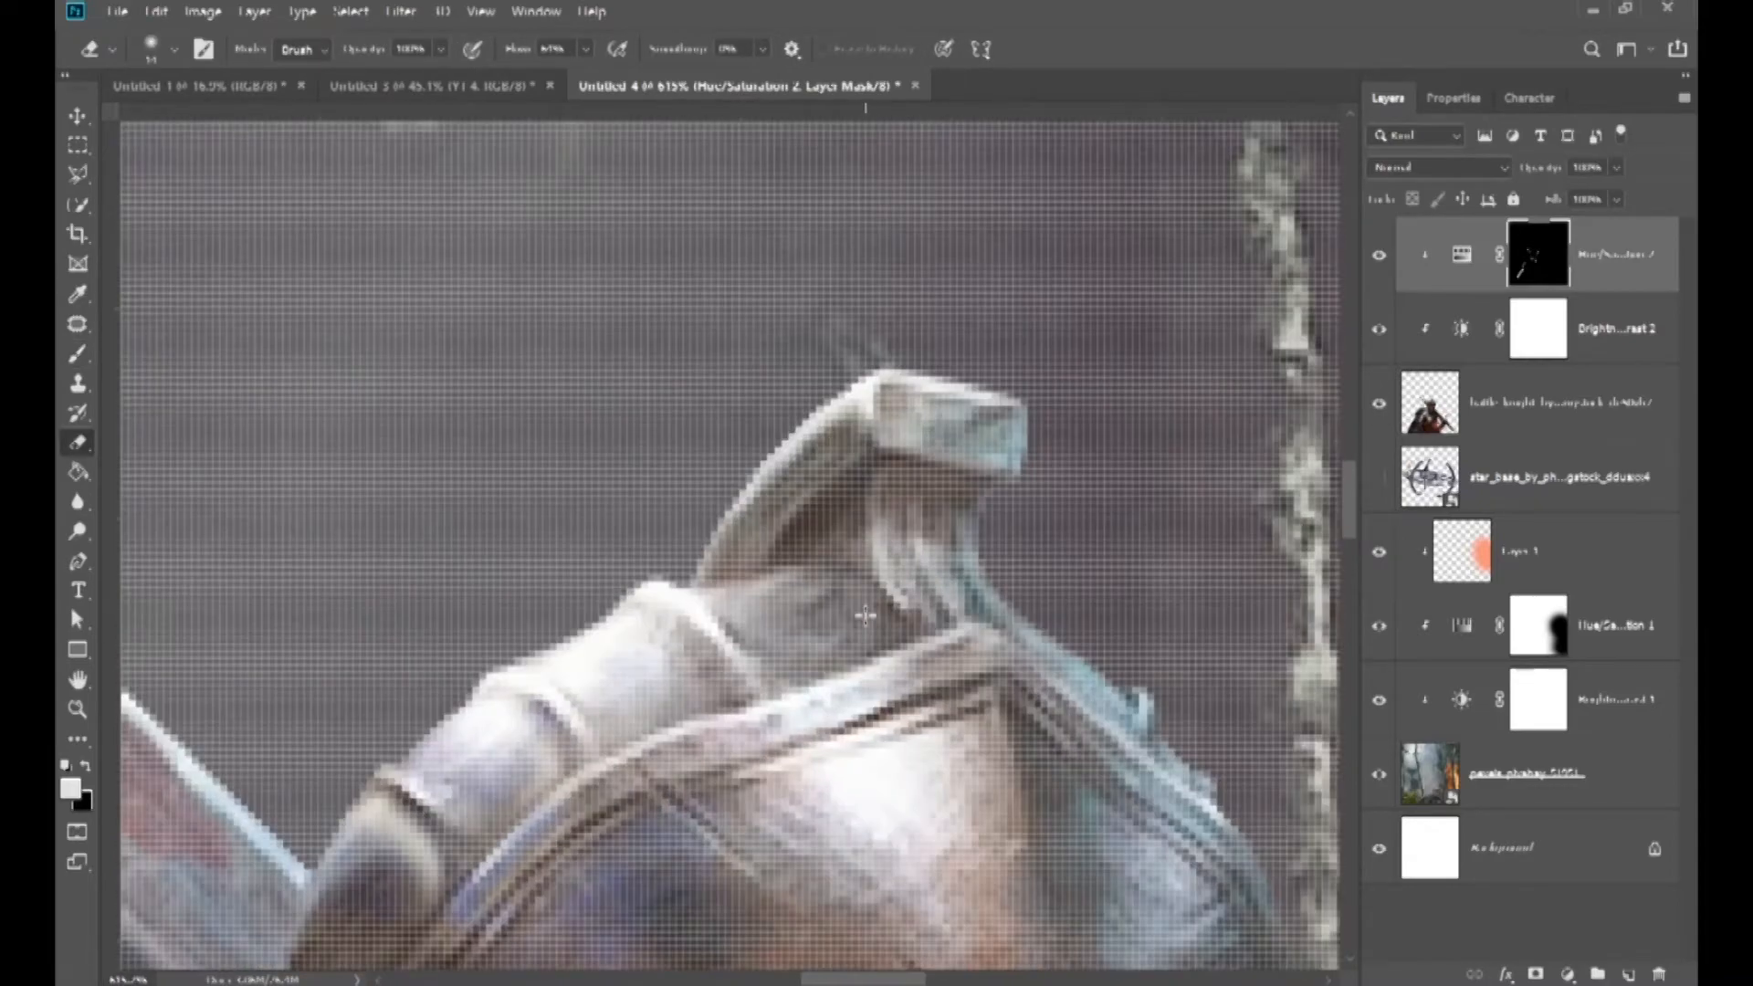
- Highlight the ridge segment below the helmet's crest on the mask, soften it with the Eraser, and check the whole knight
key("b")
mouse_move(828, 585)
left_mouse_down()
mouse_move(722, 596)
mouse_move(776, 666)
mouse_move(885, 633)
mouse_move(802, 624)
left_mouse_up()
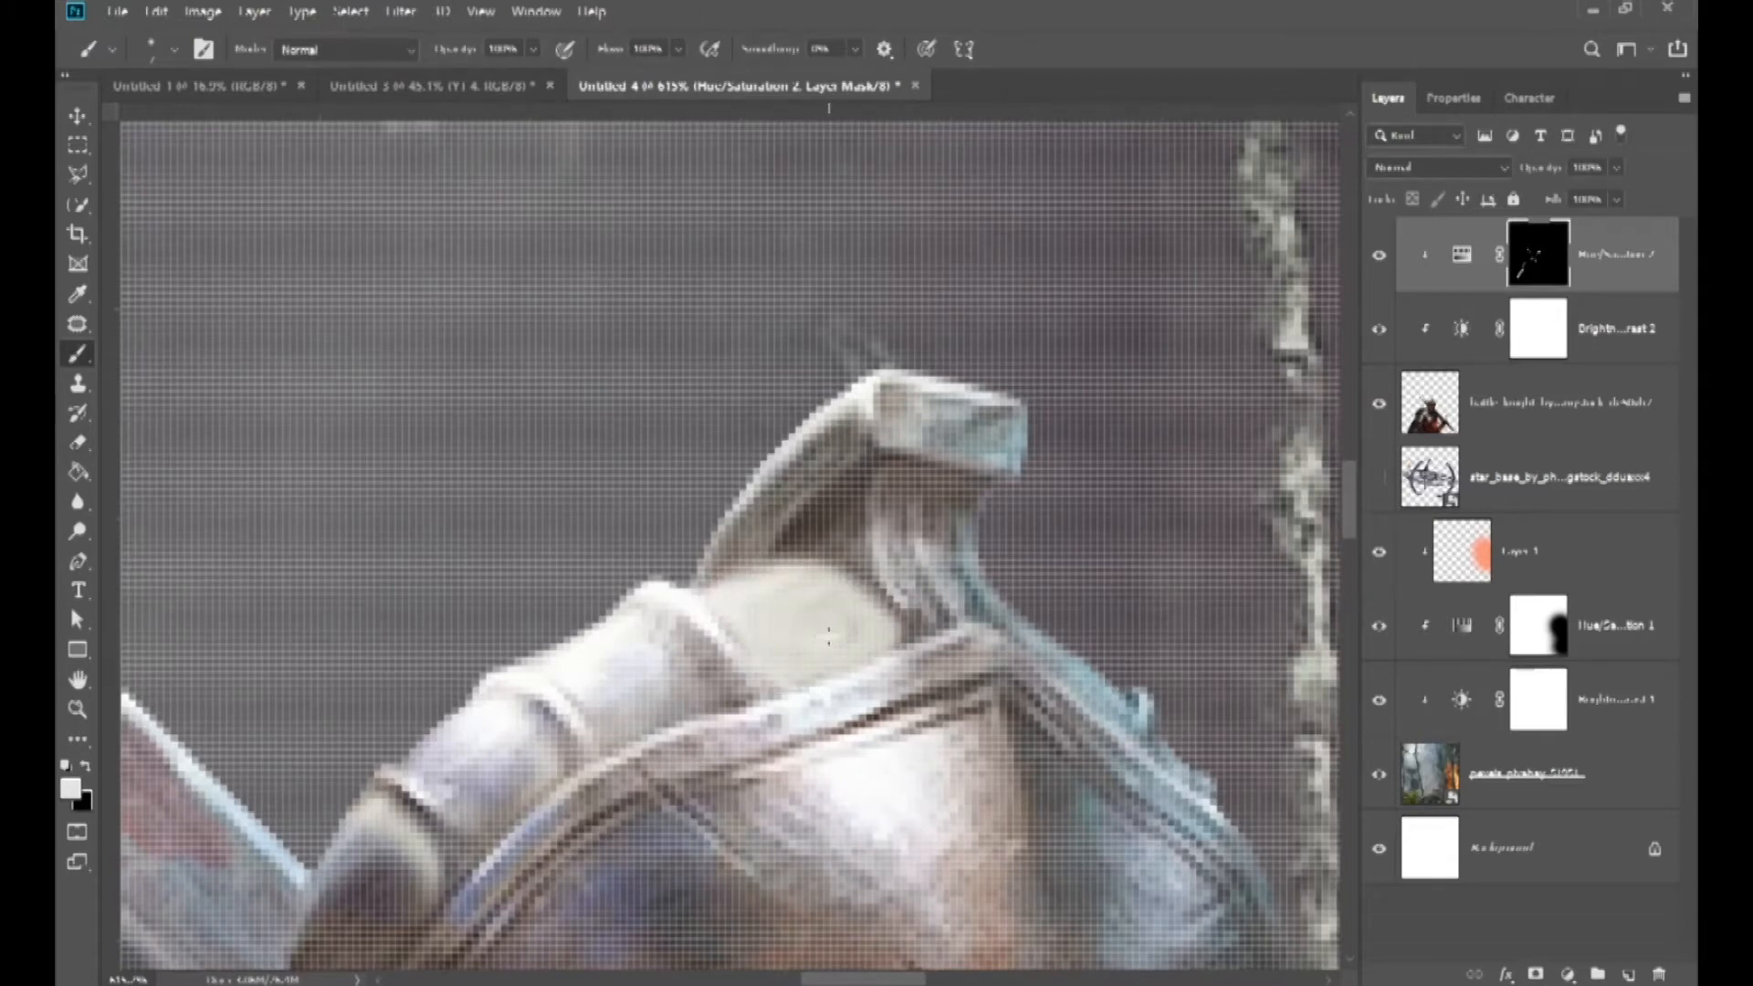
key("e")
mouse_move(904, 639)
left_mouse_down()
mouse_move(835, 662)
mouse_move(860, 690)
mouse_move(838, 684)
left_mouse_up()
scroll(835, 676, "down", 8)
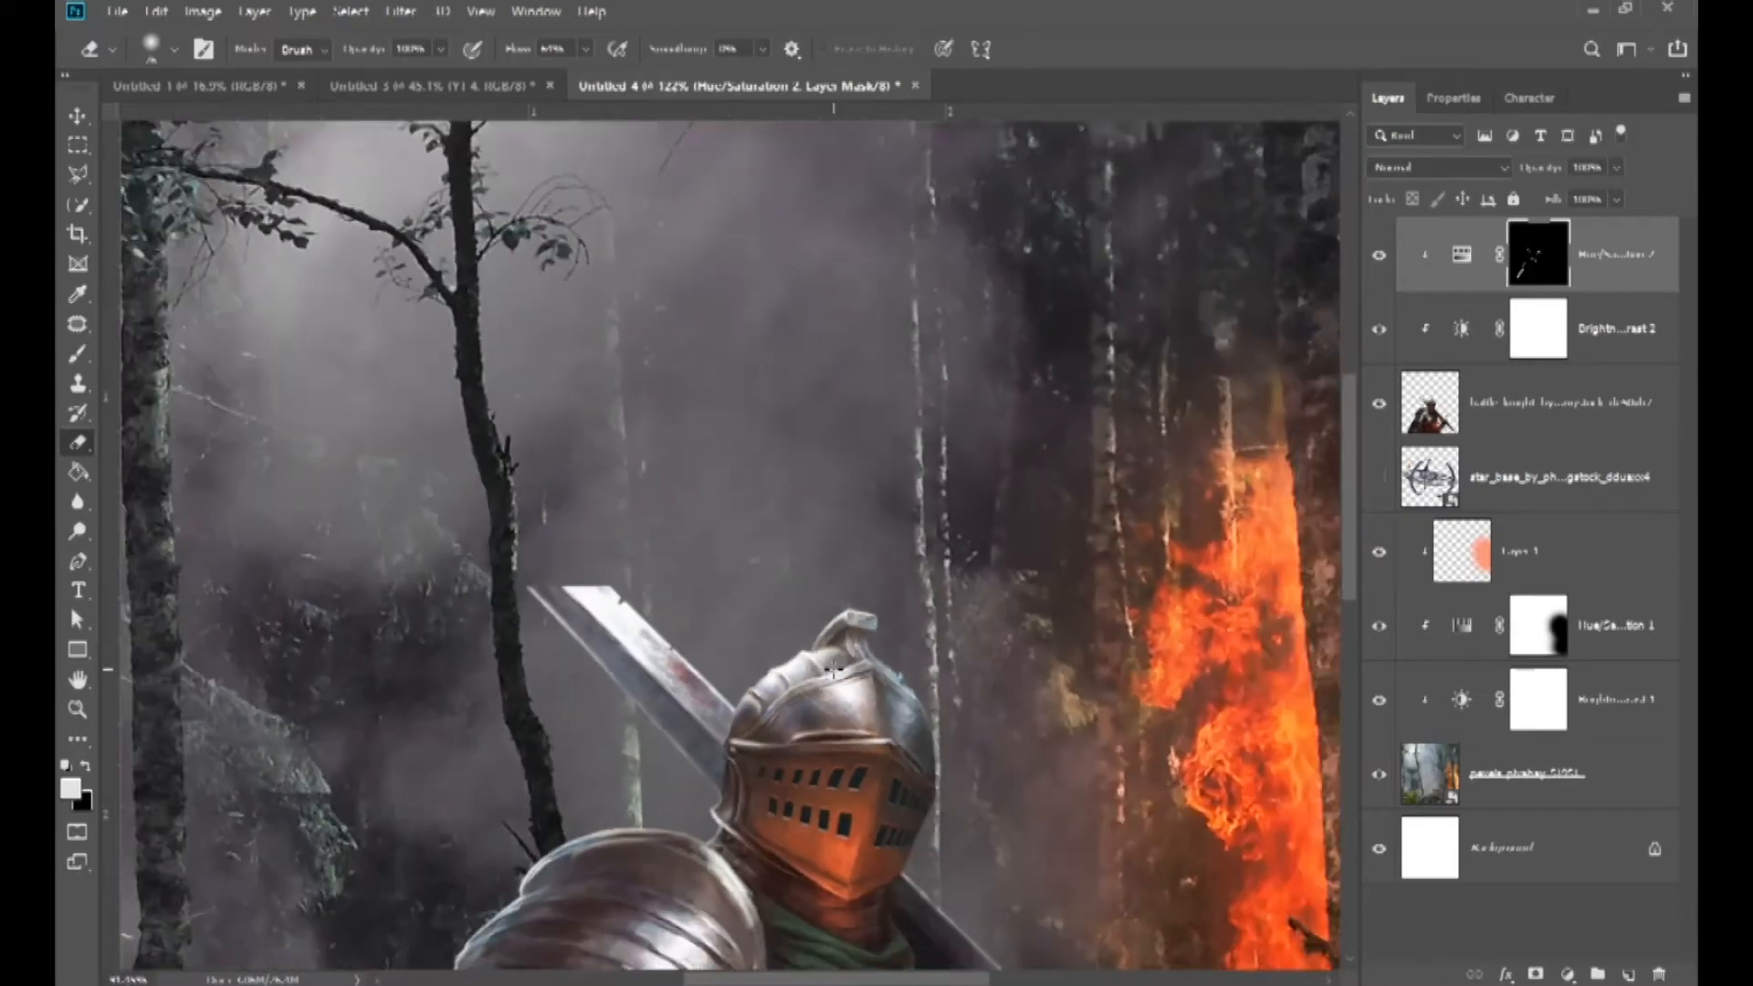
scroll(834, 669, "down", 3)
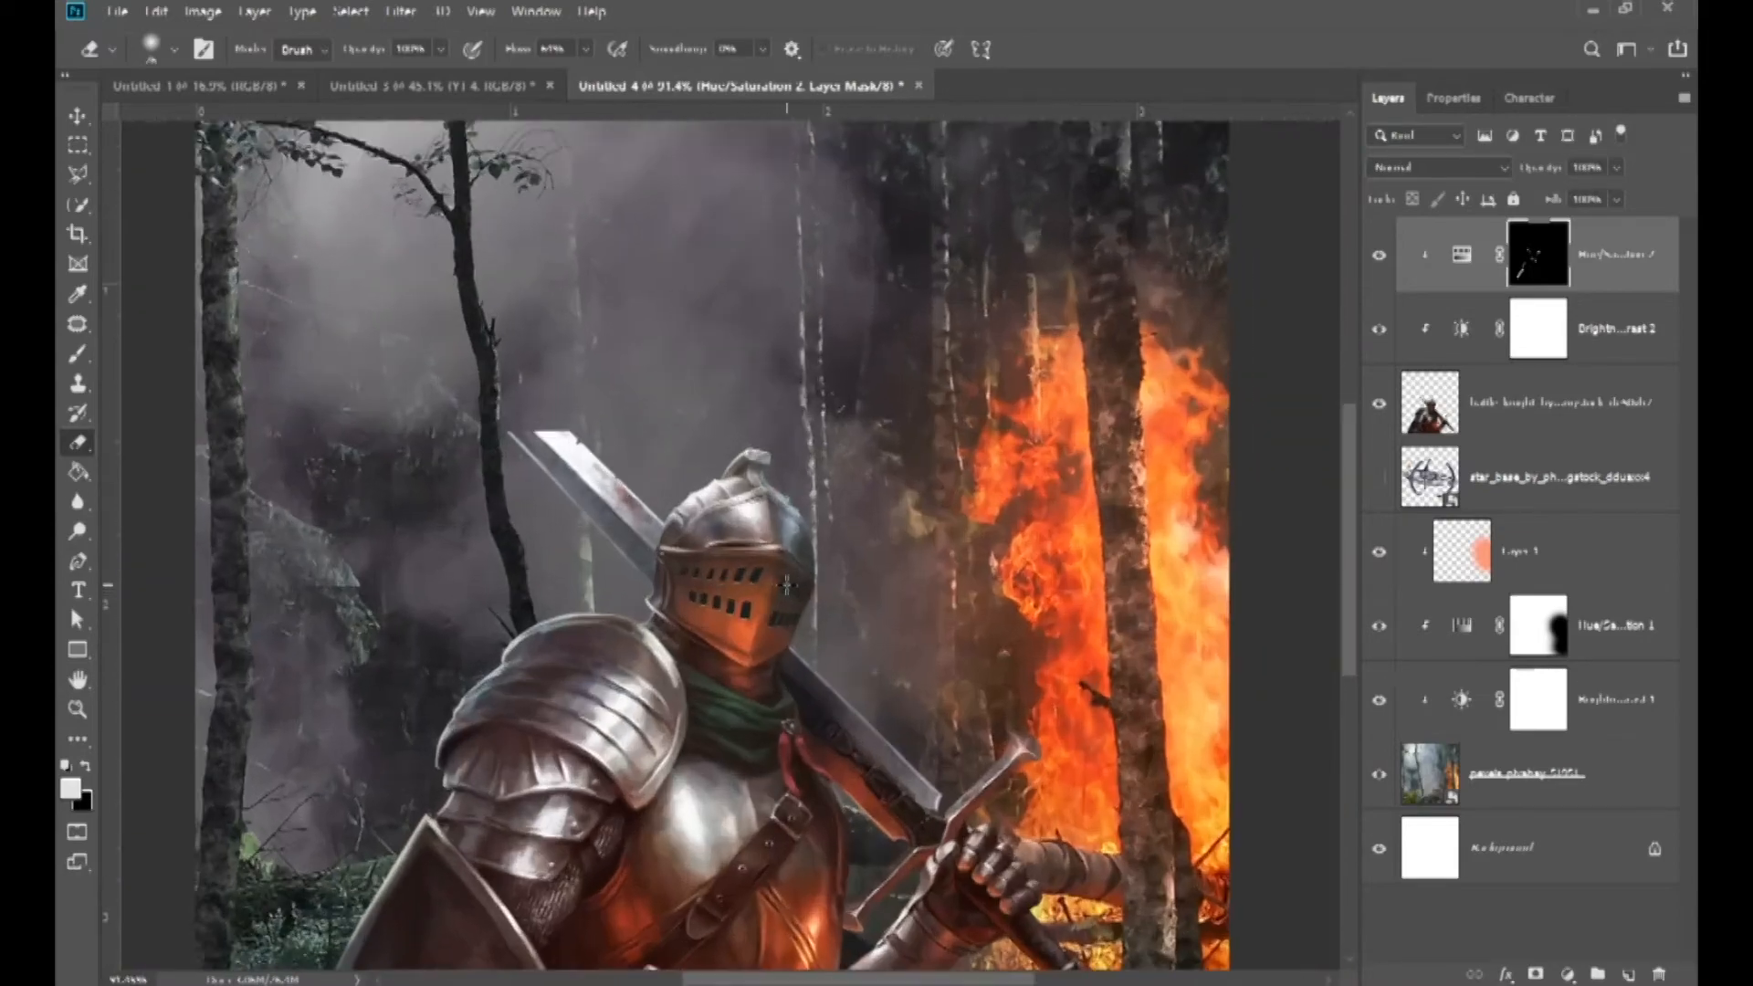
- Paint a thin white rim highlight on the mask down the helmet's rear edge beside the sword blade
scroll(786, 584, "up", 4)
scroll(534, 534, "up", 4)
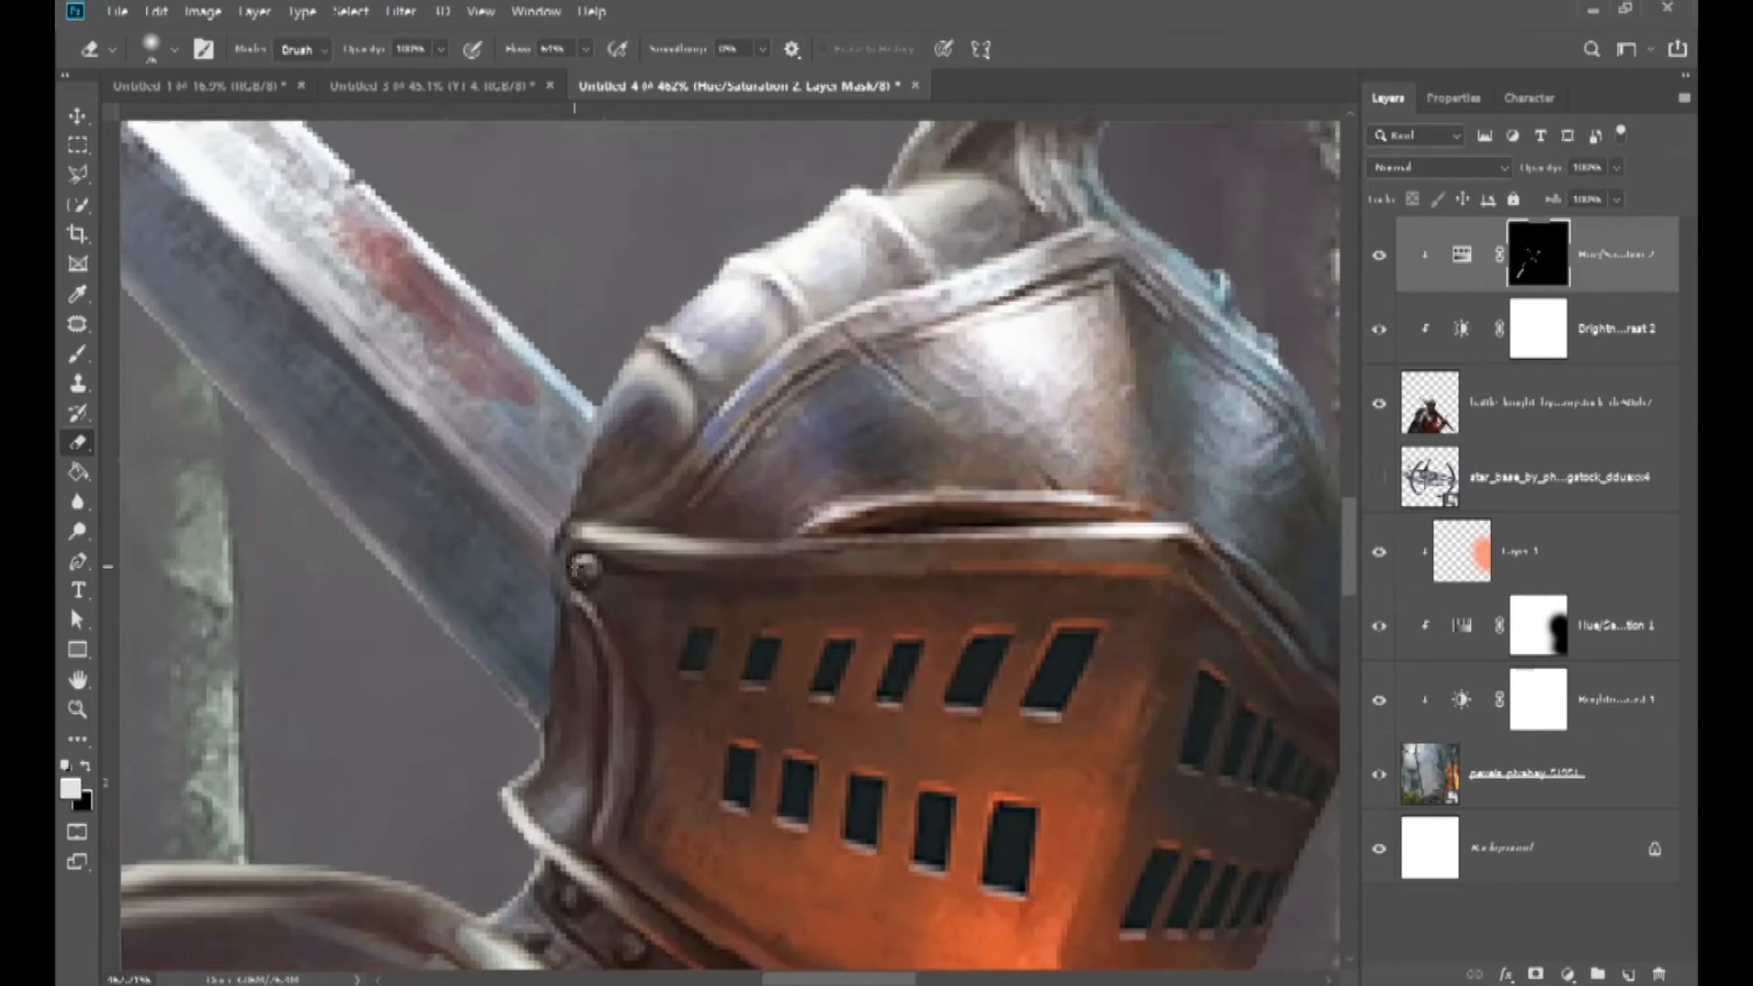
scroll(554, 553, "up", 2)
key("b")
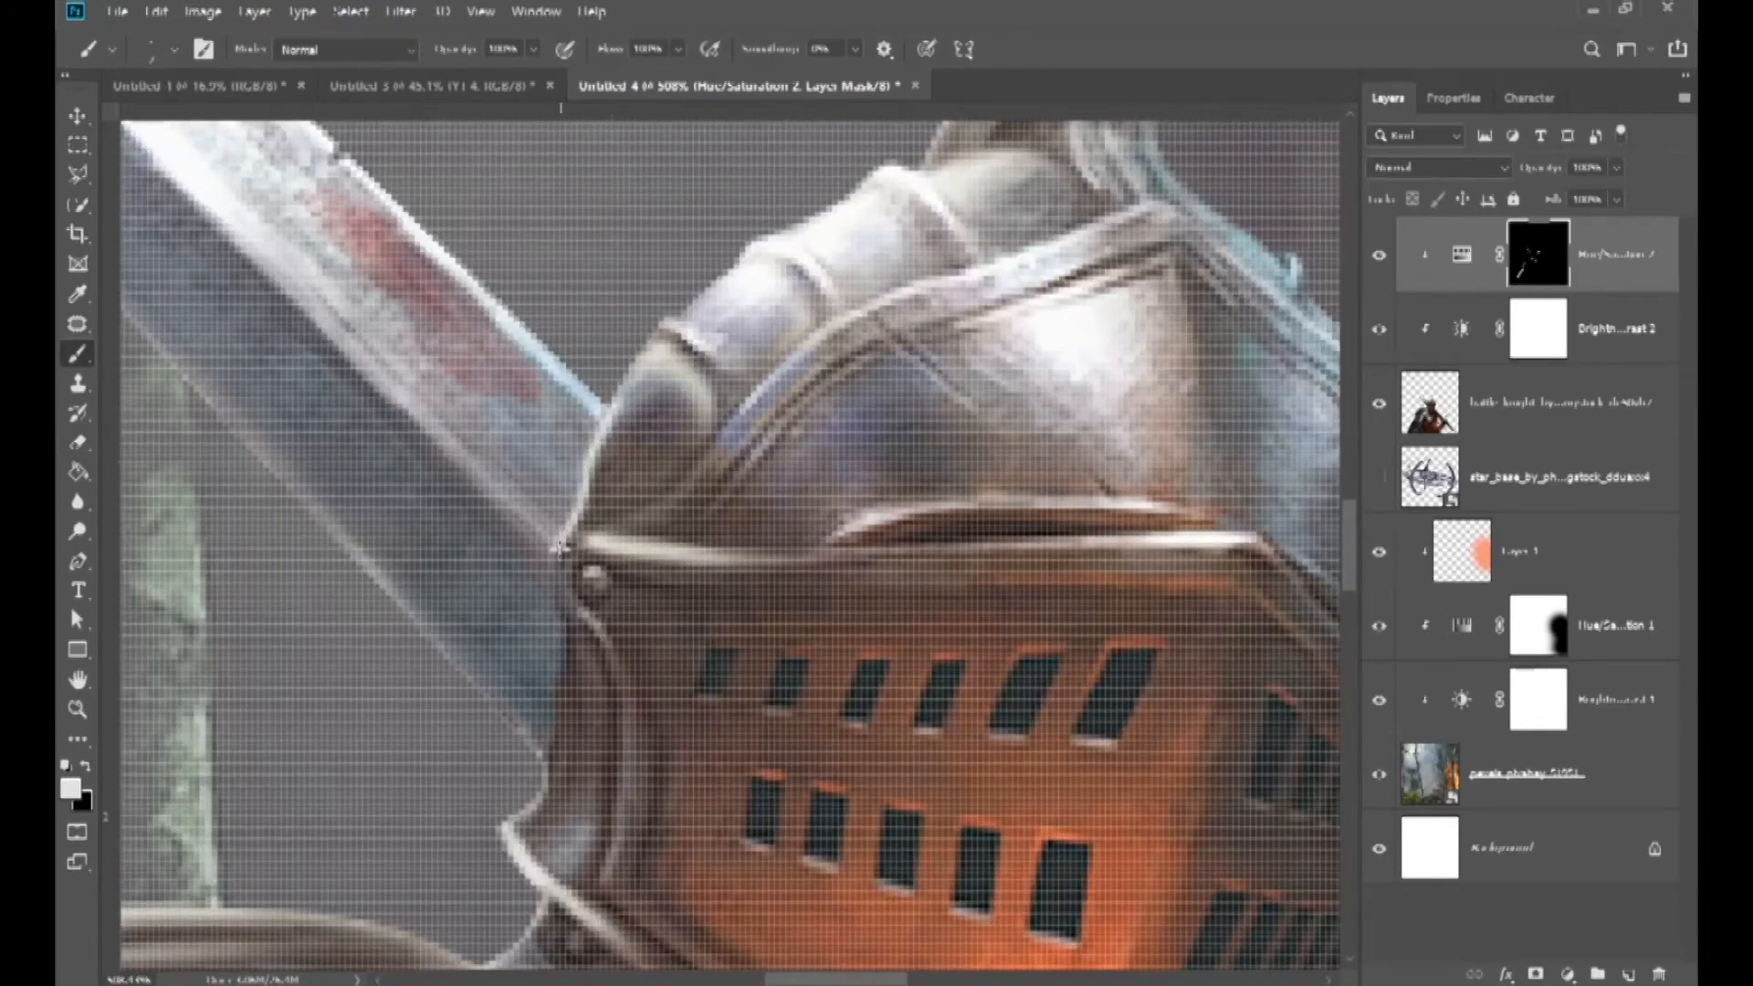
scroll(559, 628, "down", 4)
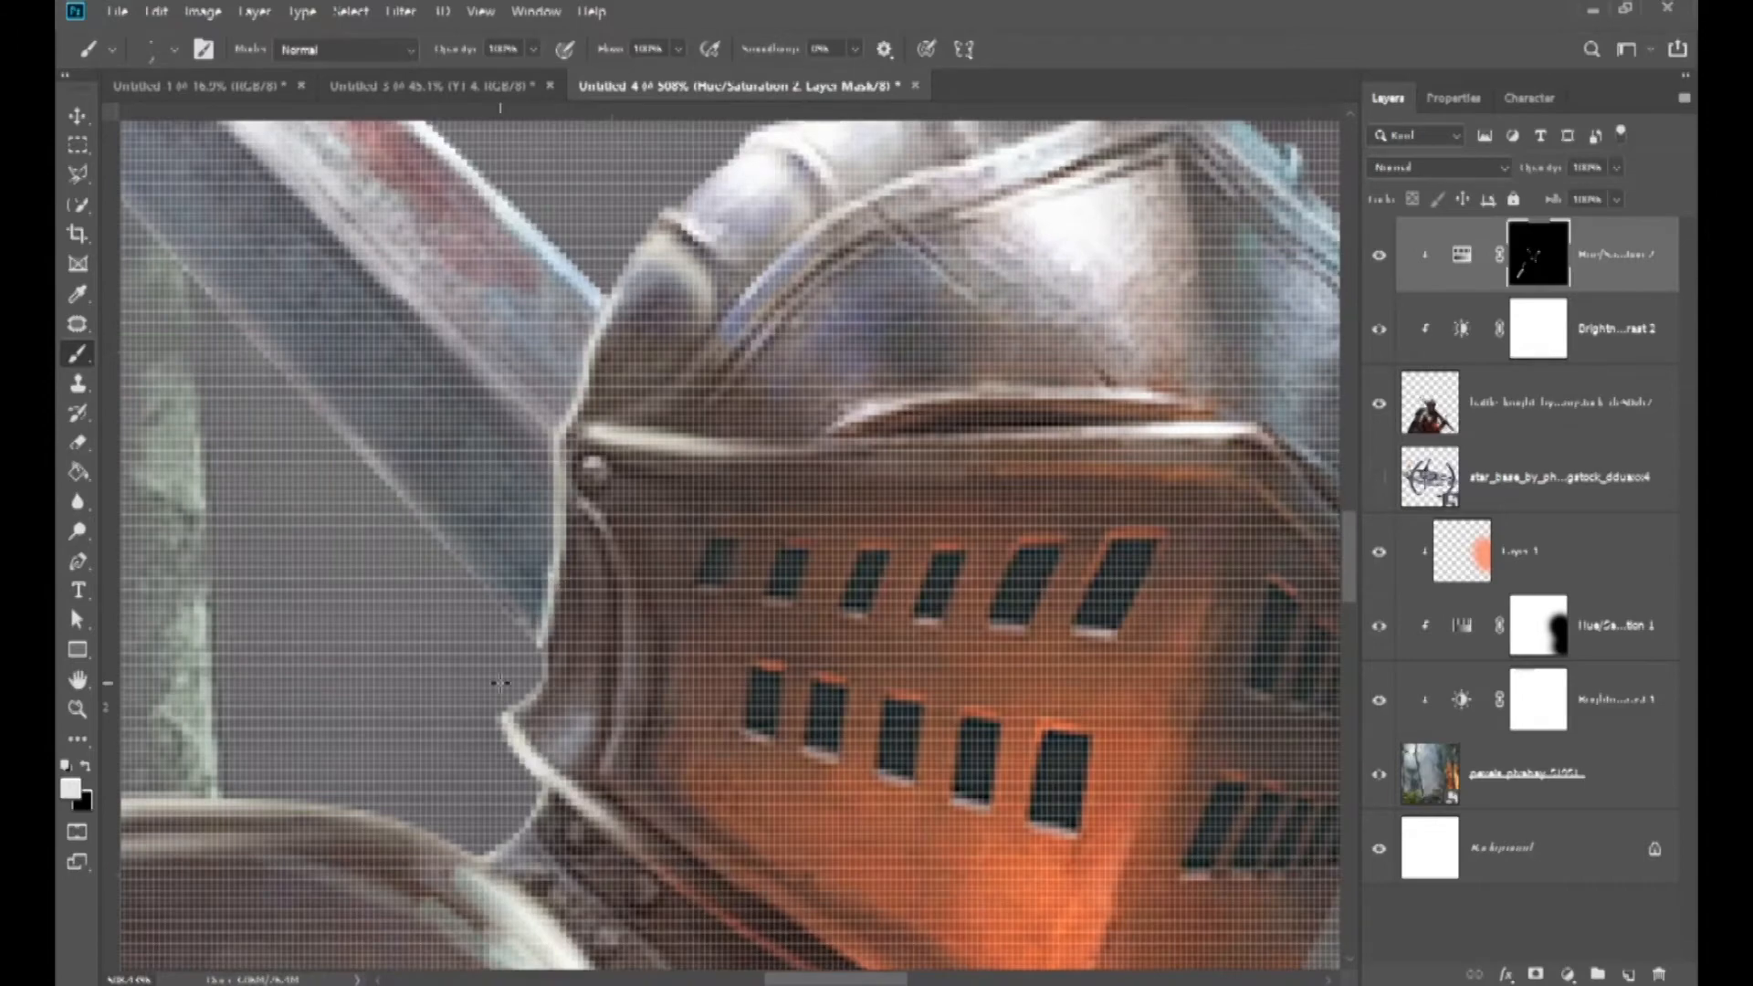
- Extend the white highlight on the dome's curved trim down to the rear corner of the visor
scroll(557, 584, "up", 6)
left_click_drag(646, 589, 696, 557)
scroll(611, 621, "down", 3)
scroll(611, 625, "down", 2)
scroll(609, 630, "up", 4)
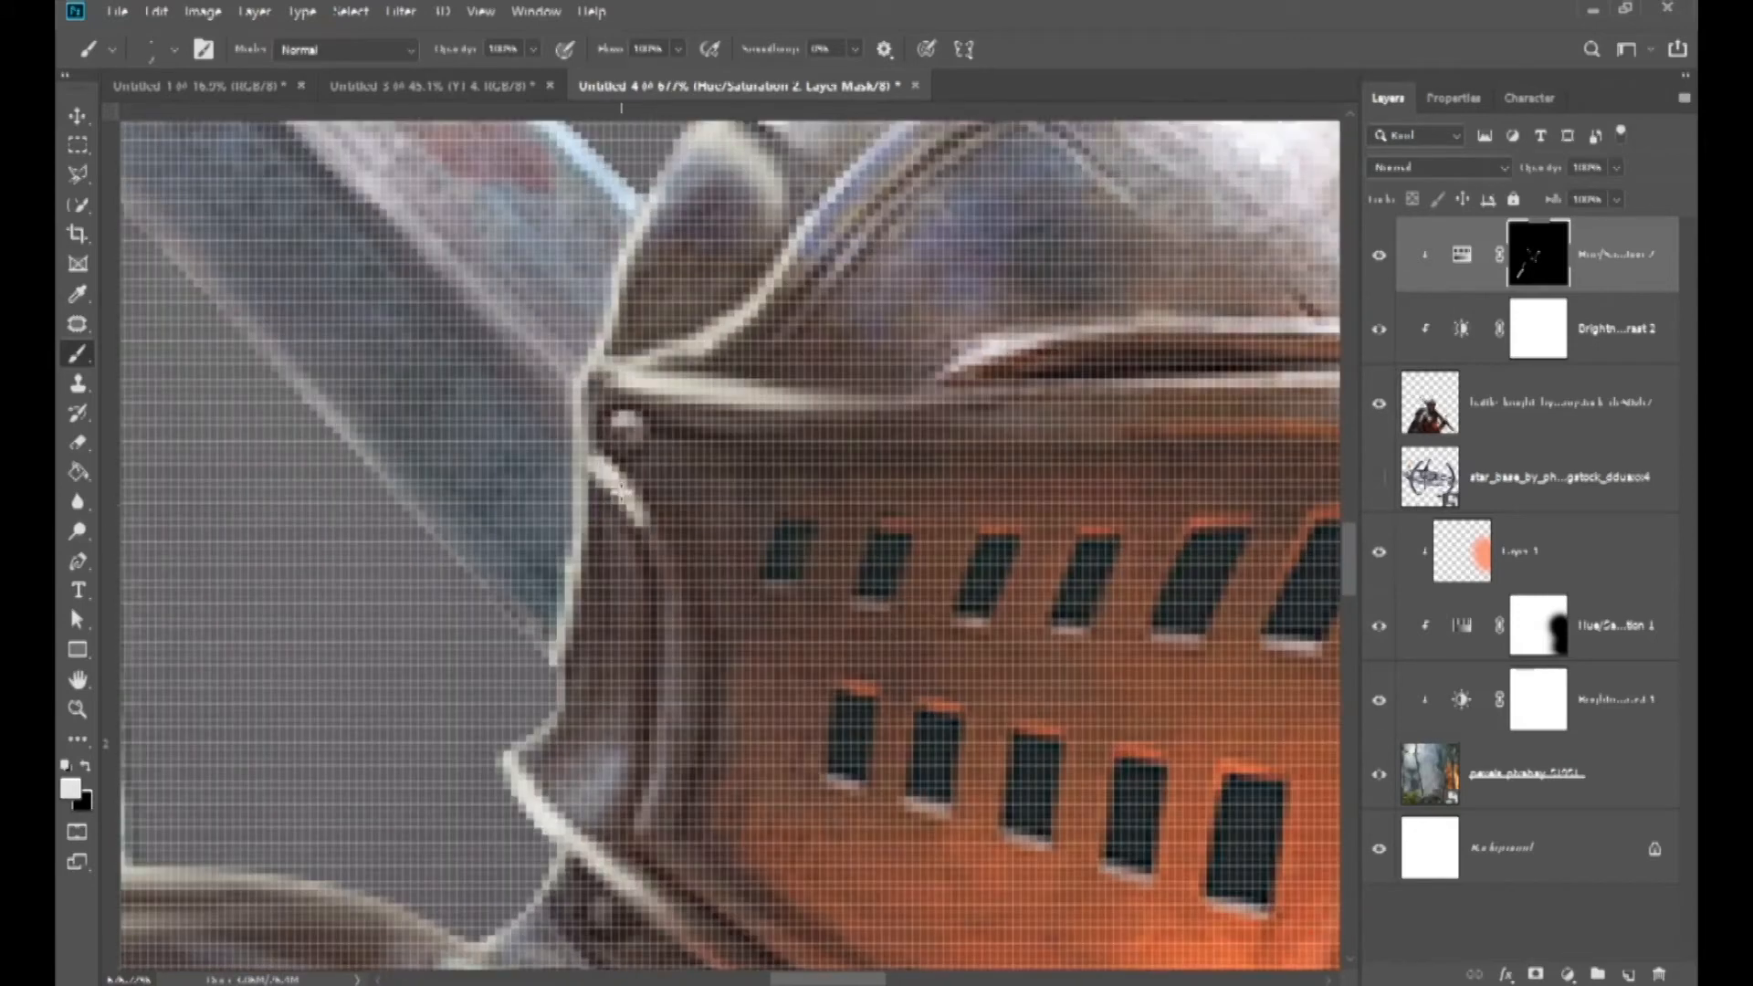
- Paint a white highlight on the mask along the curved ridge below the visor's rivet and fade its lower part with the Eraser
mouse_move(620, 493)
left_mouse_down()
mouse_move(669, 595)
mouse_move(664, 653)
left_mouse_up()
key("e")
right_click(680, 682, "alt")
right_click(686, 705, "alt")
left_click(679, 675, "alt")
left_click(823, 407)
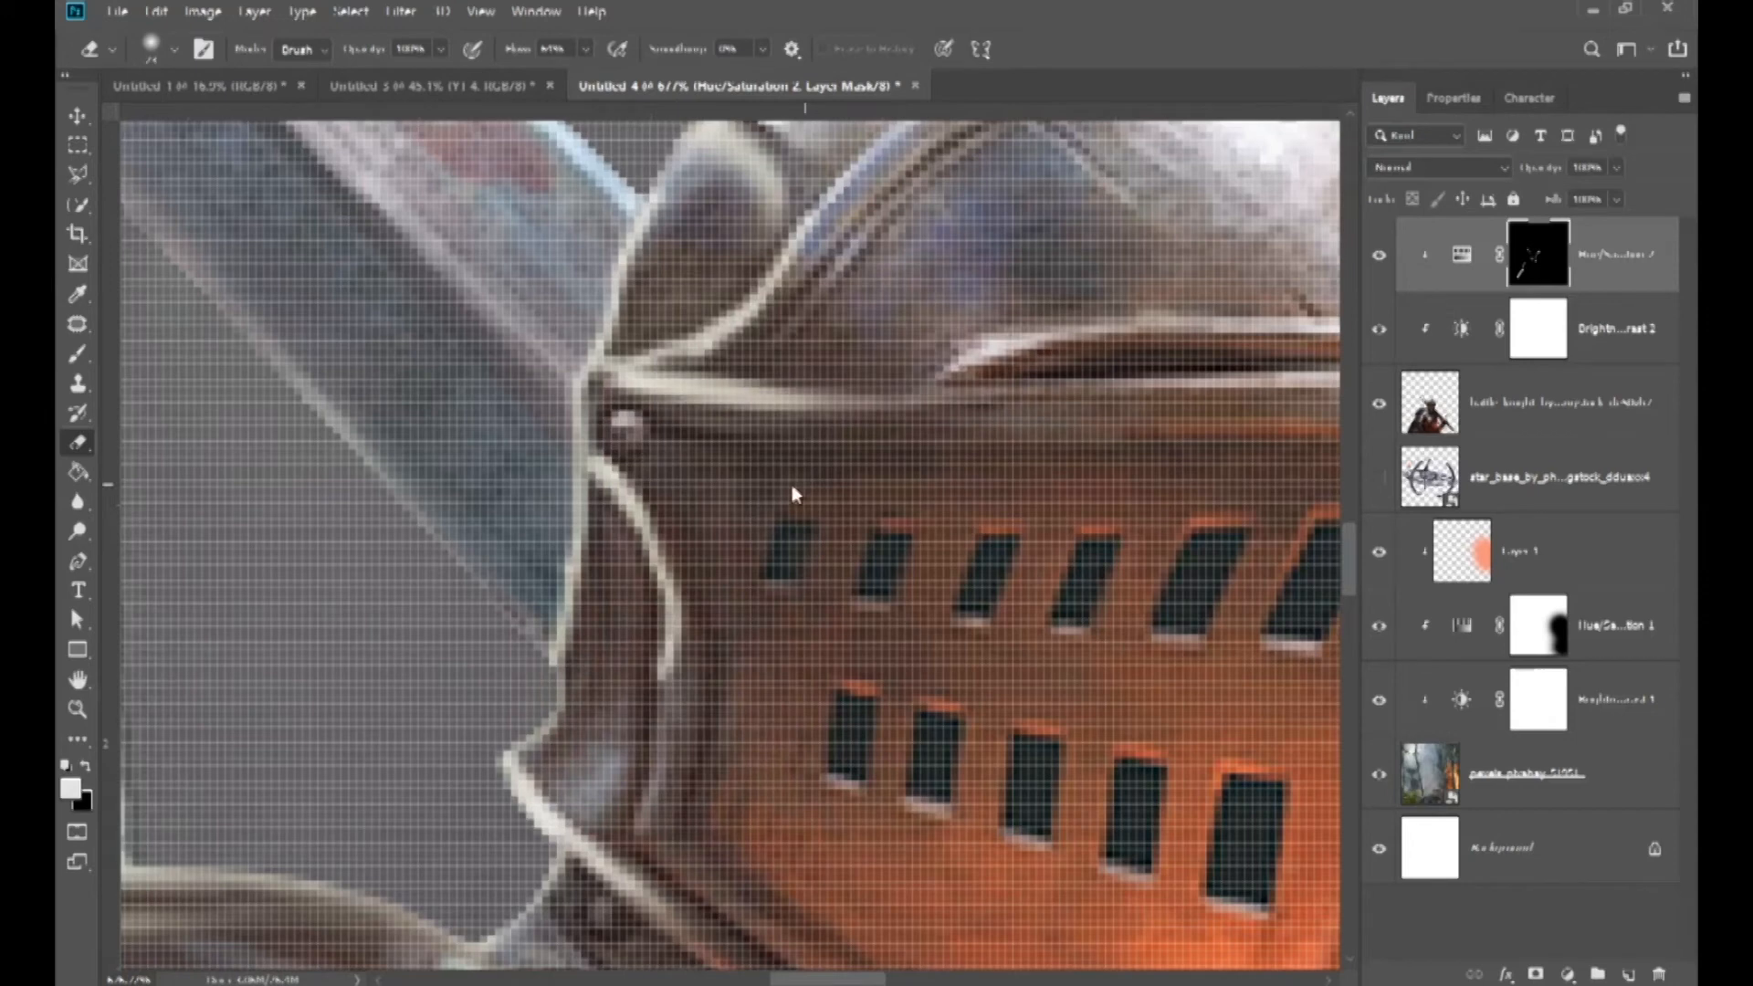
key("b")
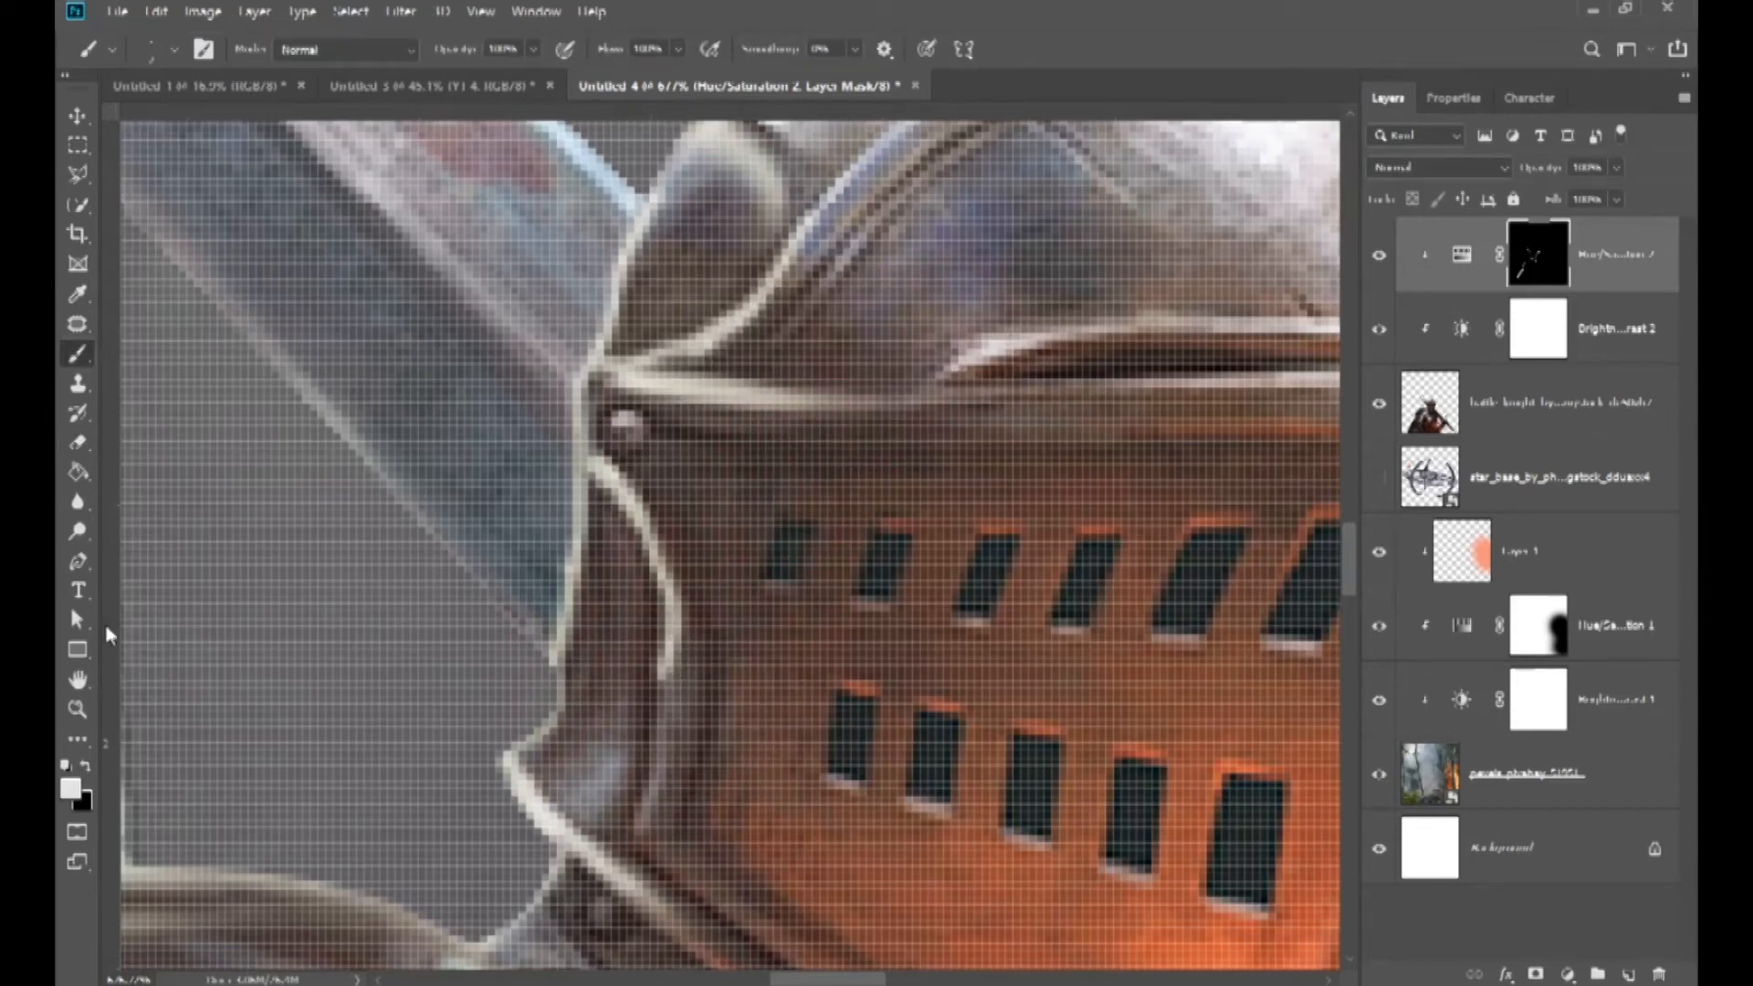
key("e")
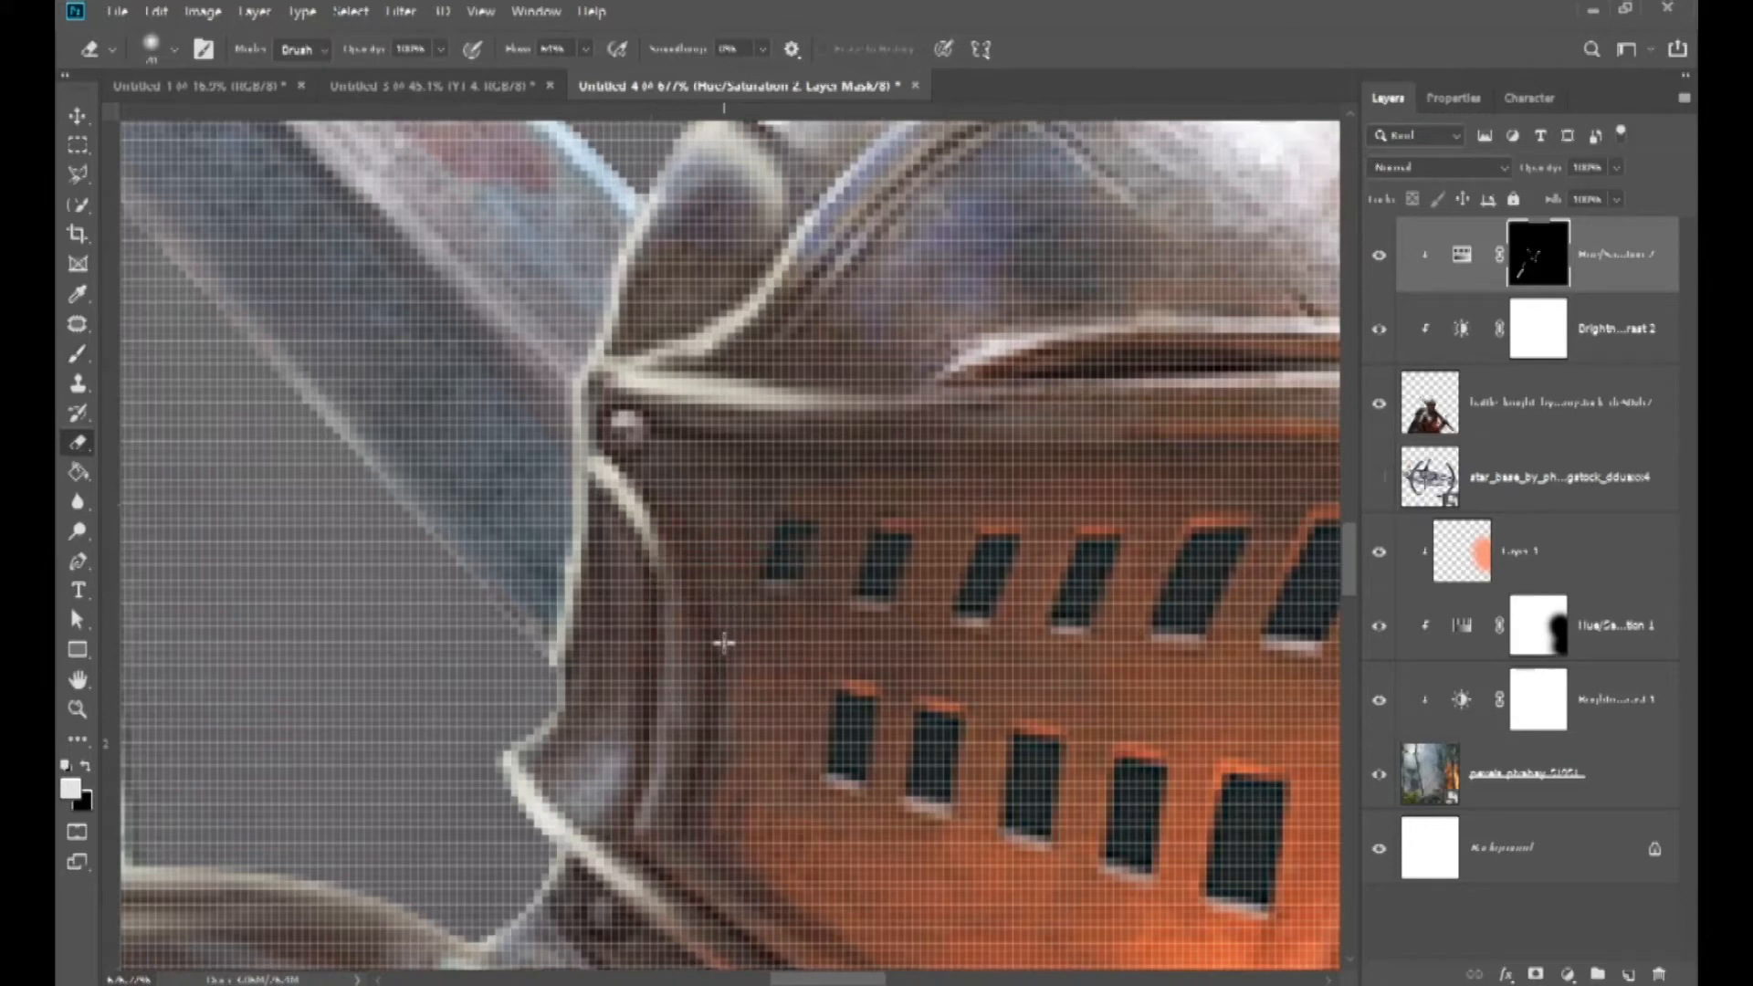
- Paint a white highlight on the mask along the lower section of the visor's rear curved ridge and blend its upper end with the Eraser
key("b")
mouse_move(641, 799)
left_mouse_down()
mouse_move(674, 671)
mouse_move(631, 825)
left_mouse_up()
key("ctrl+z")
scroll(675, 776, "down", 2)
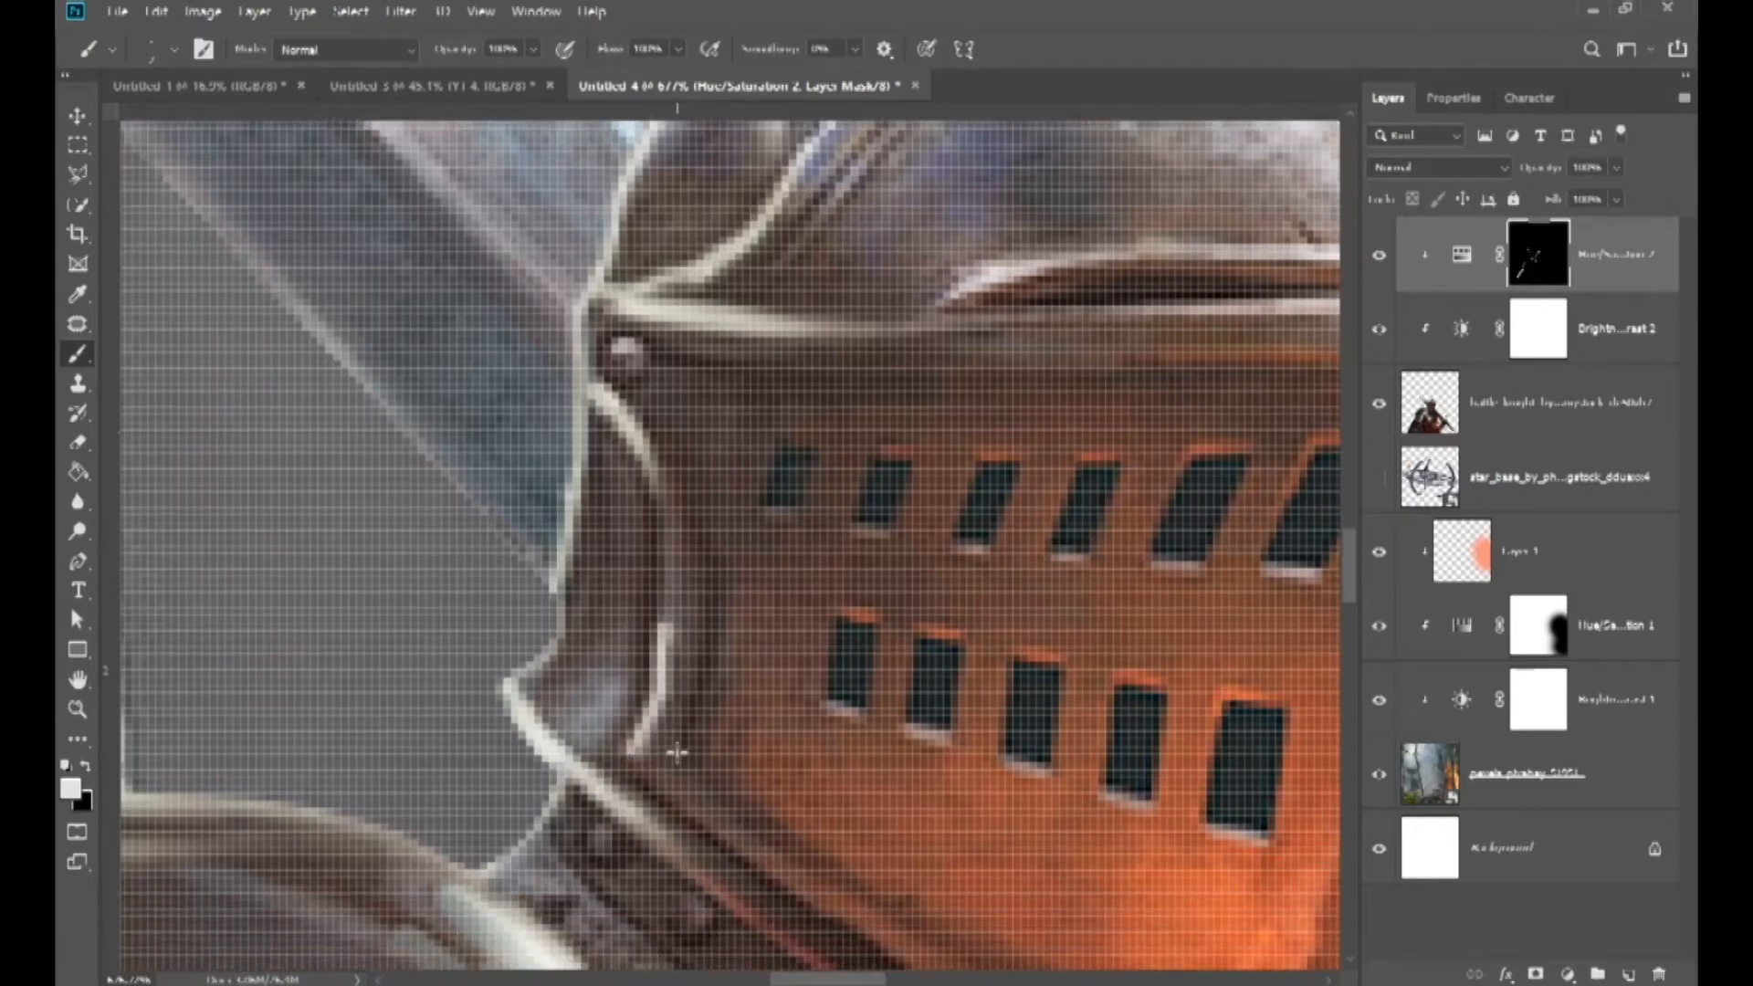
key("e")
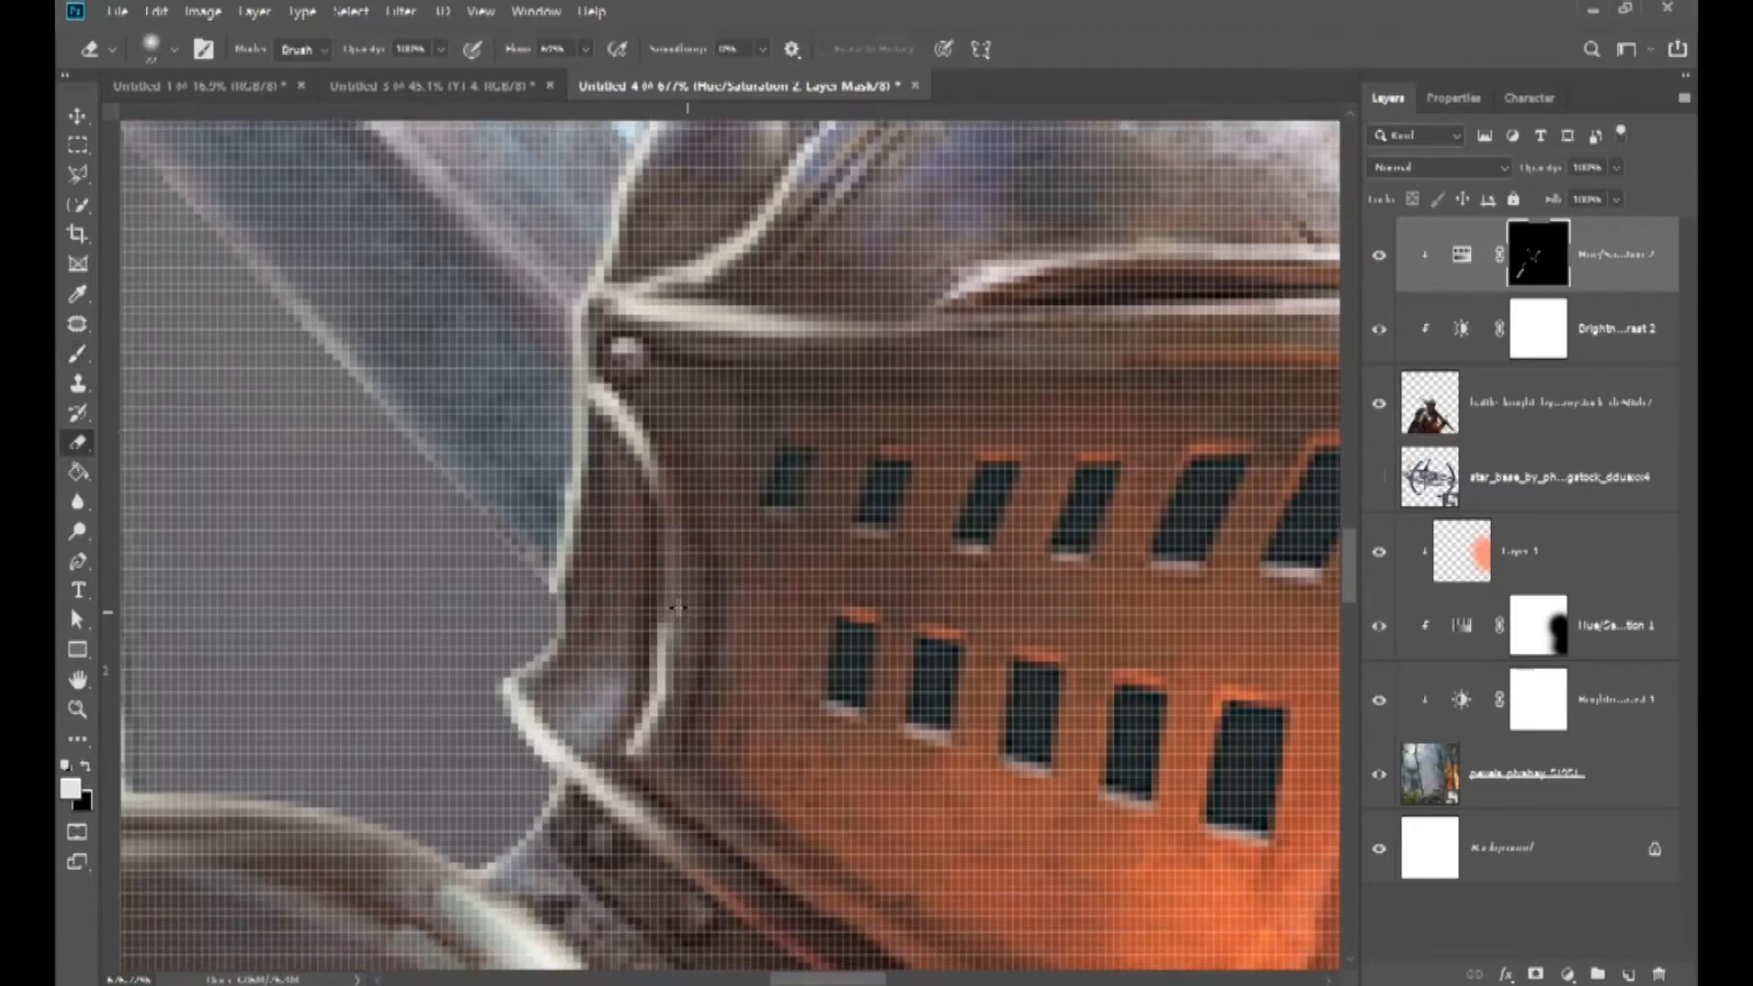
scroll(723, 754, "down", 2)
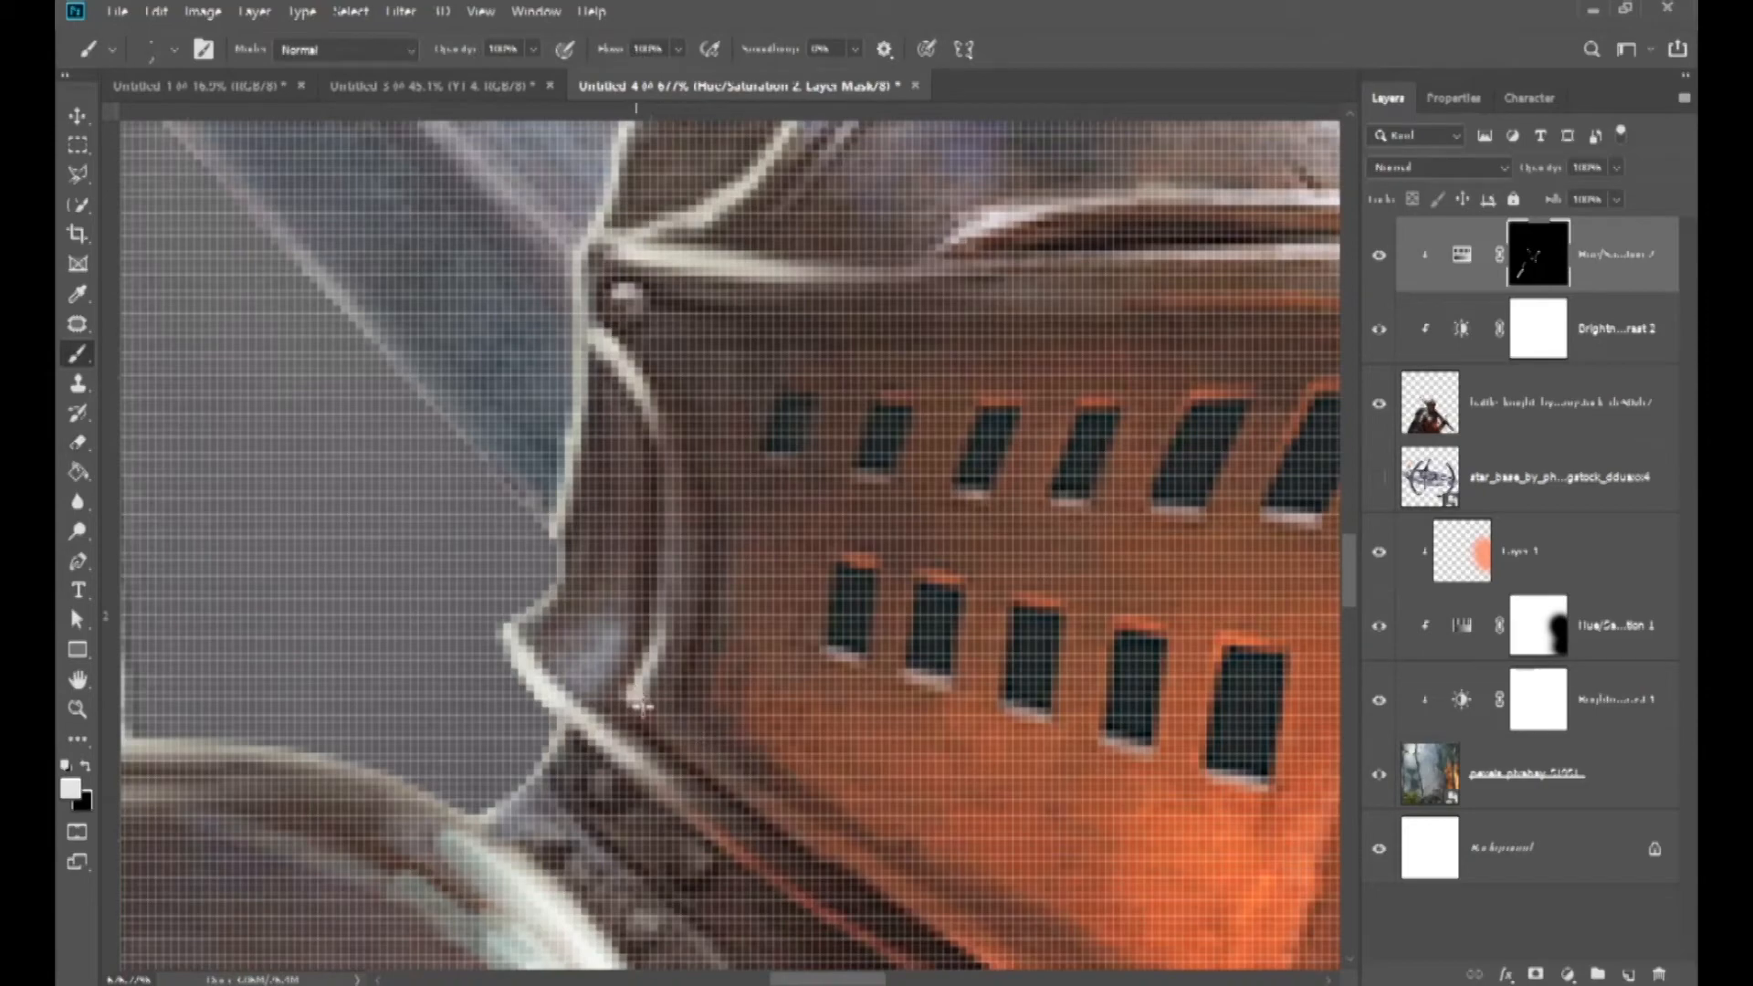
- Extend the ridge highlight diagonally along the visor's lower rear edge and soften its end with the Eraser
left_click_drag(635, 699, 766, 803)
key("e")
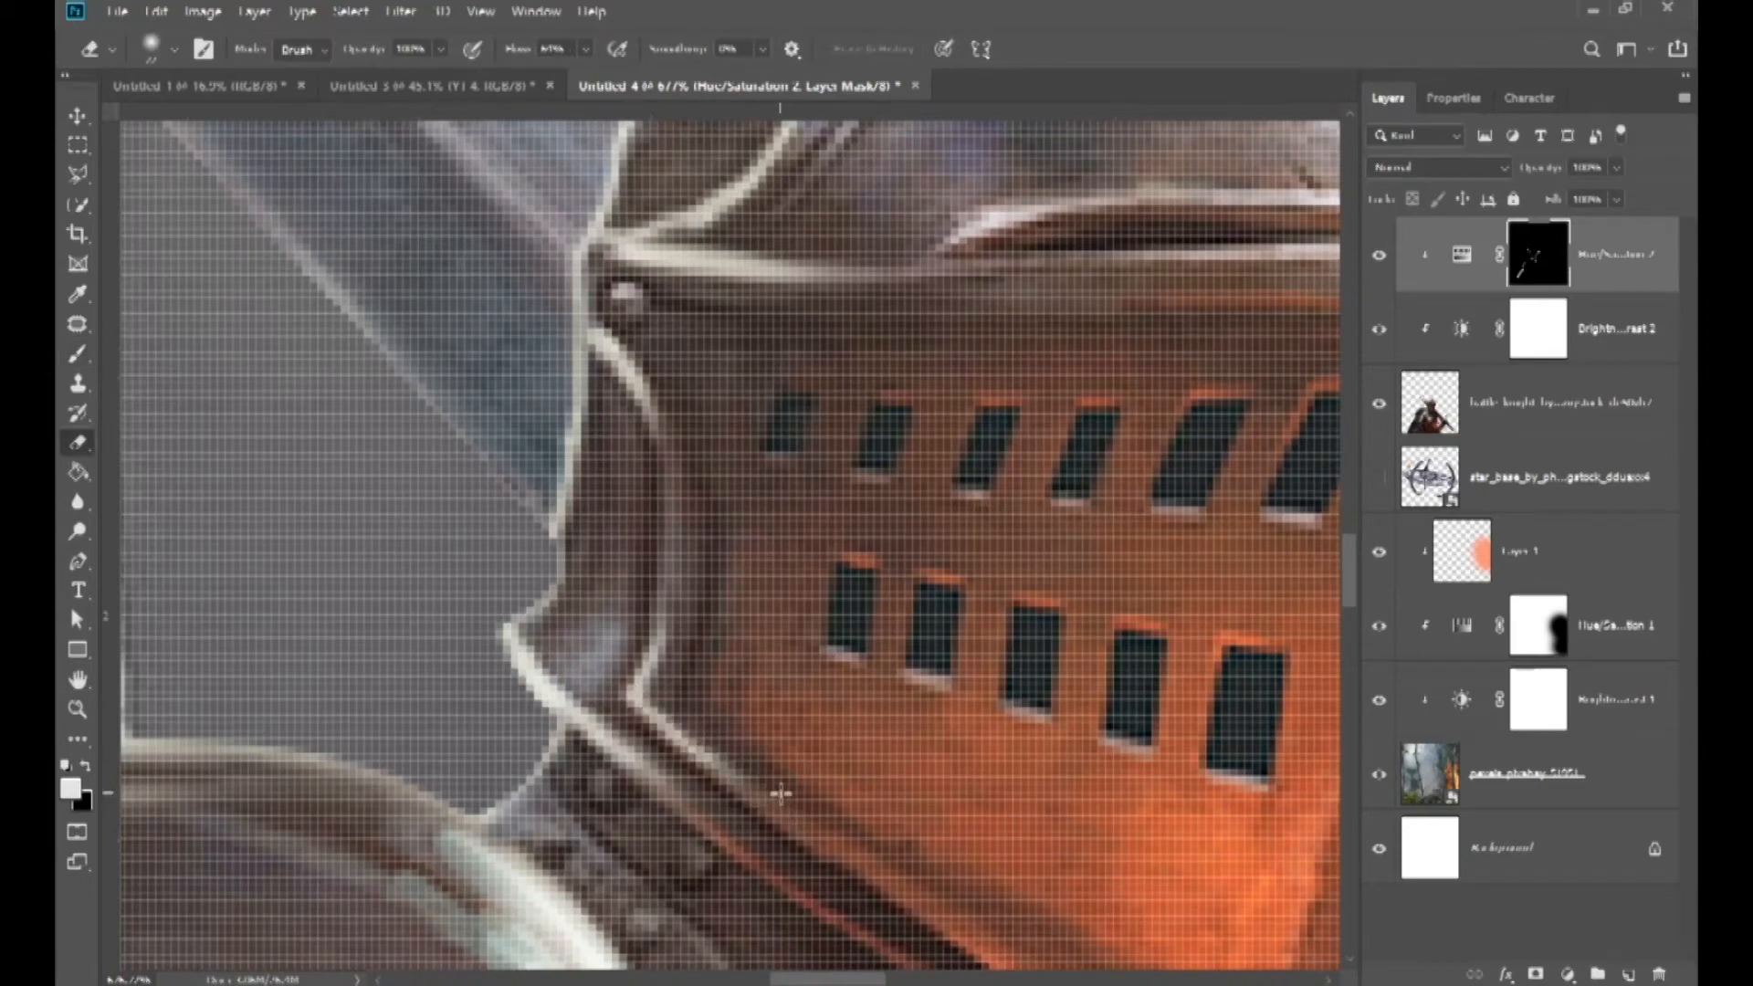
scroll(783, 772, "down", 5)
scroll(783, 768, "down", 6)
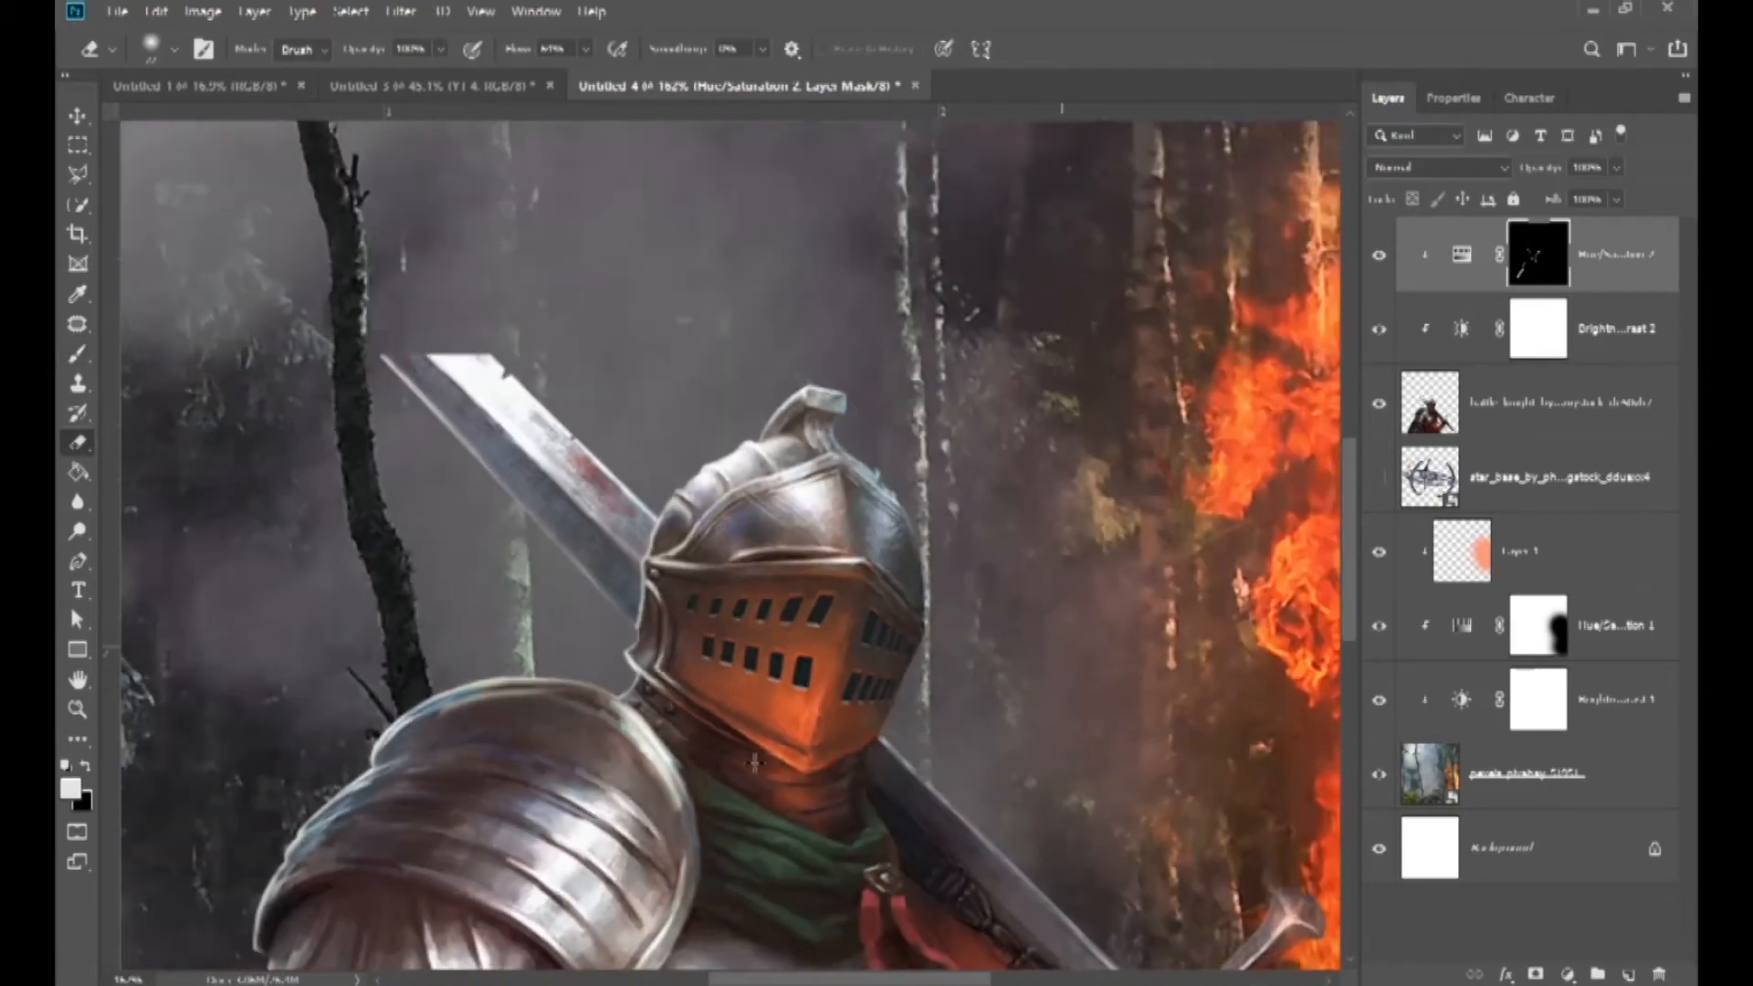
scroll(747, 769, "up", 4)
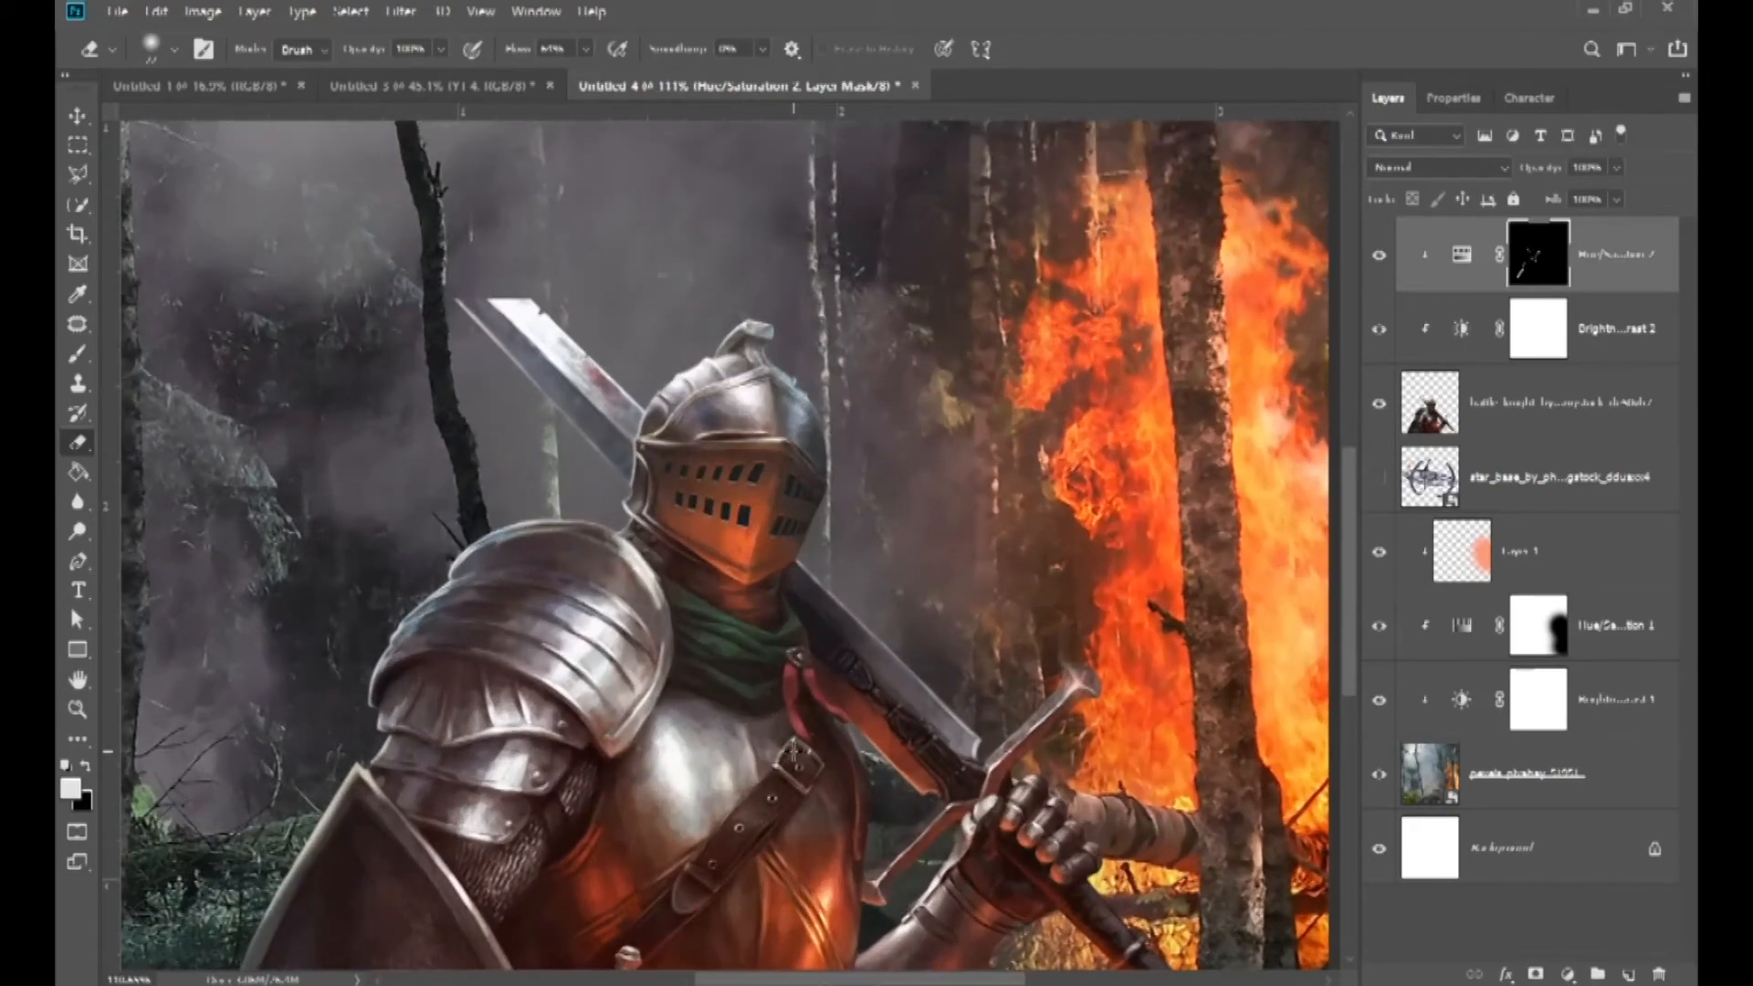
- Paint a thin white rim highlight on the mask along the sword blade's upper edge, from the helmet down towards the crossguard
scroll(813, 754, "right", 3)
scroll(805, 751, "down", 2)
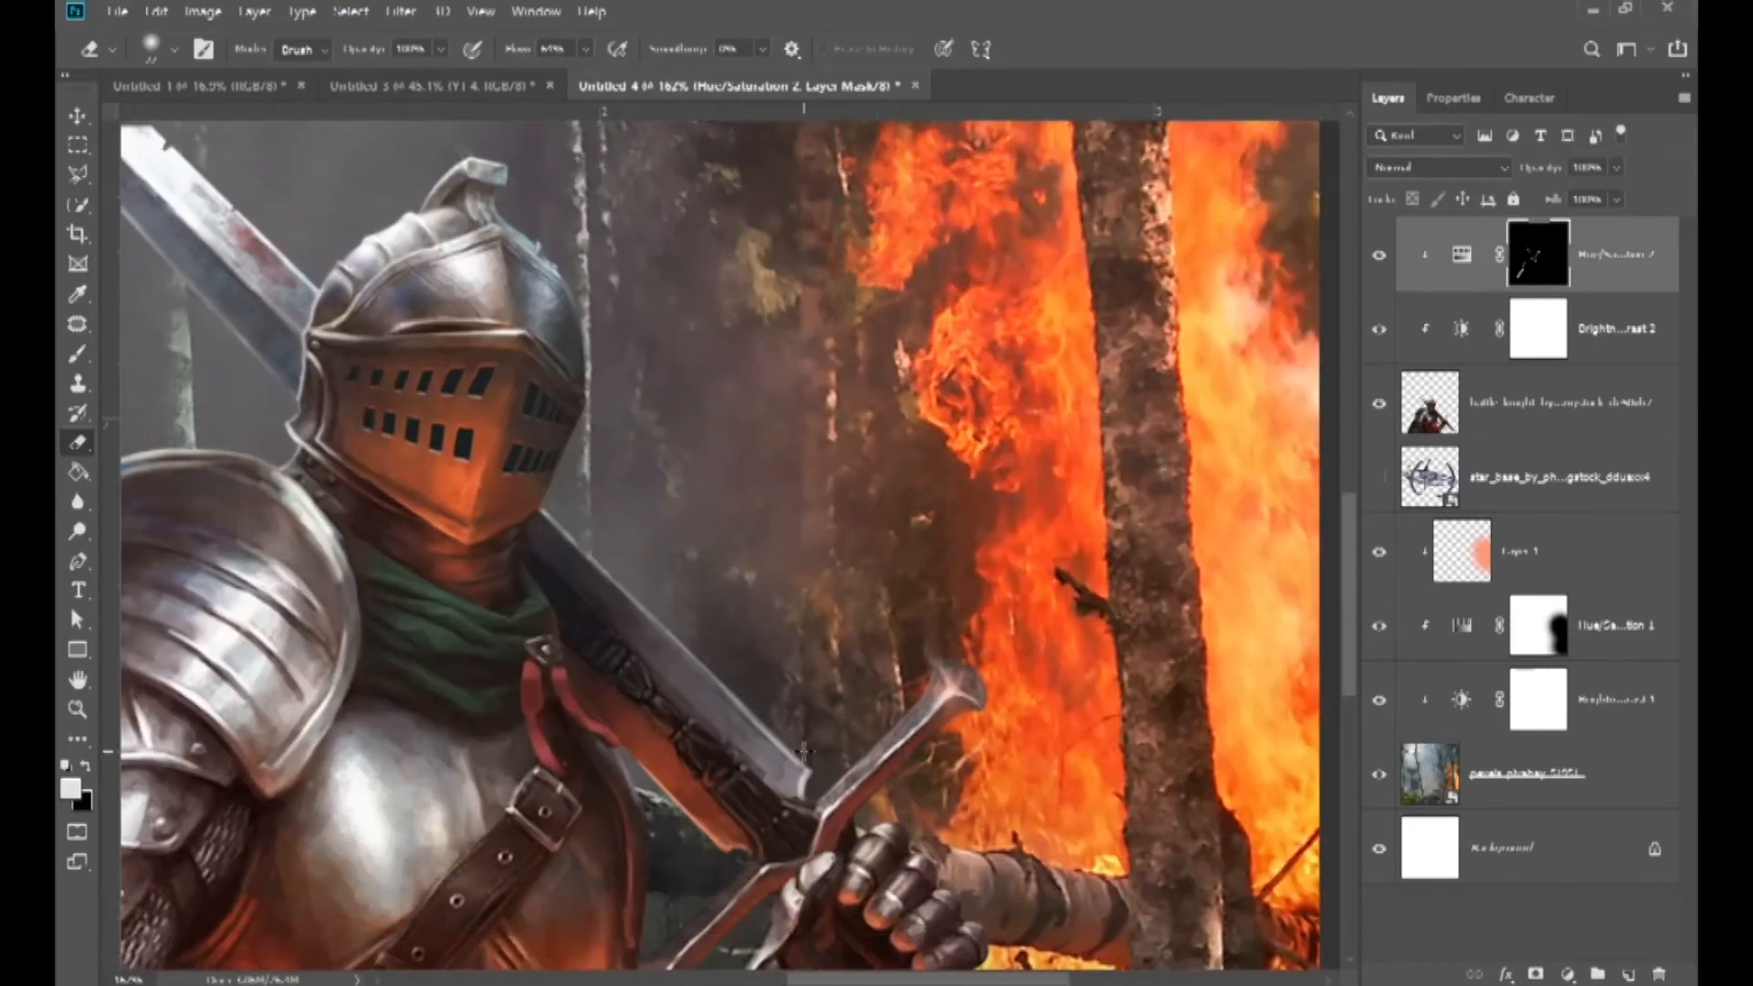
scroll(803, 751, "down", 2)
scroll(799, 730, "up", 3)
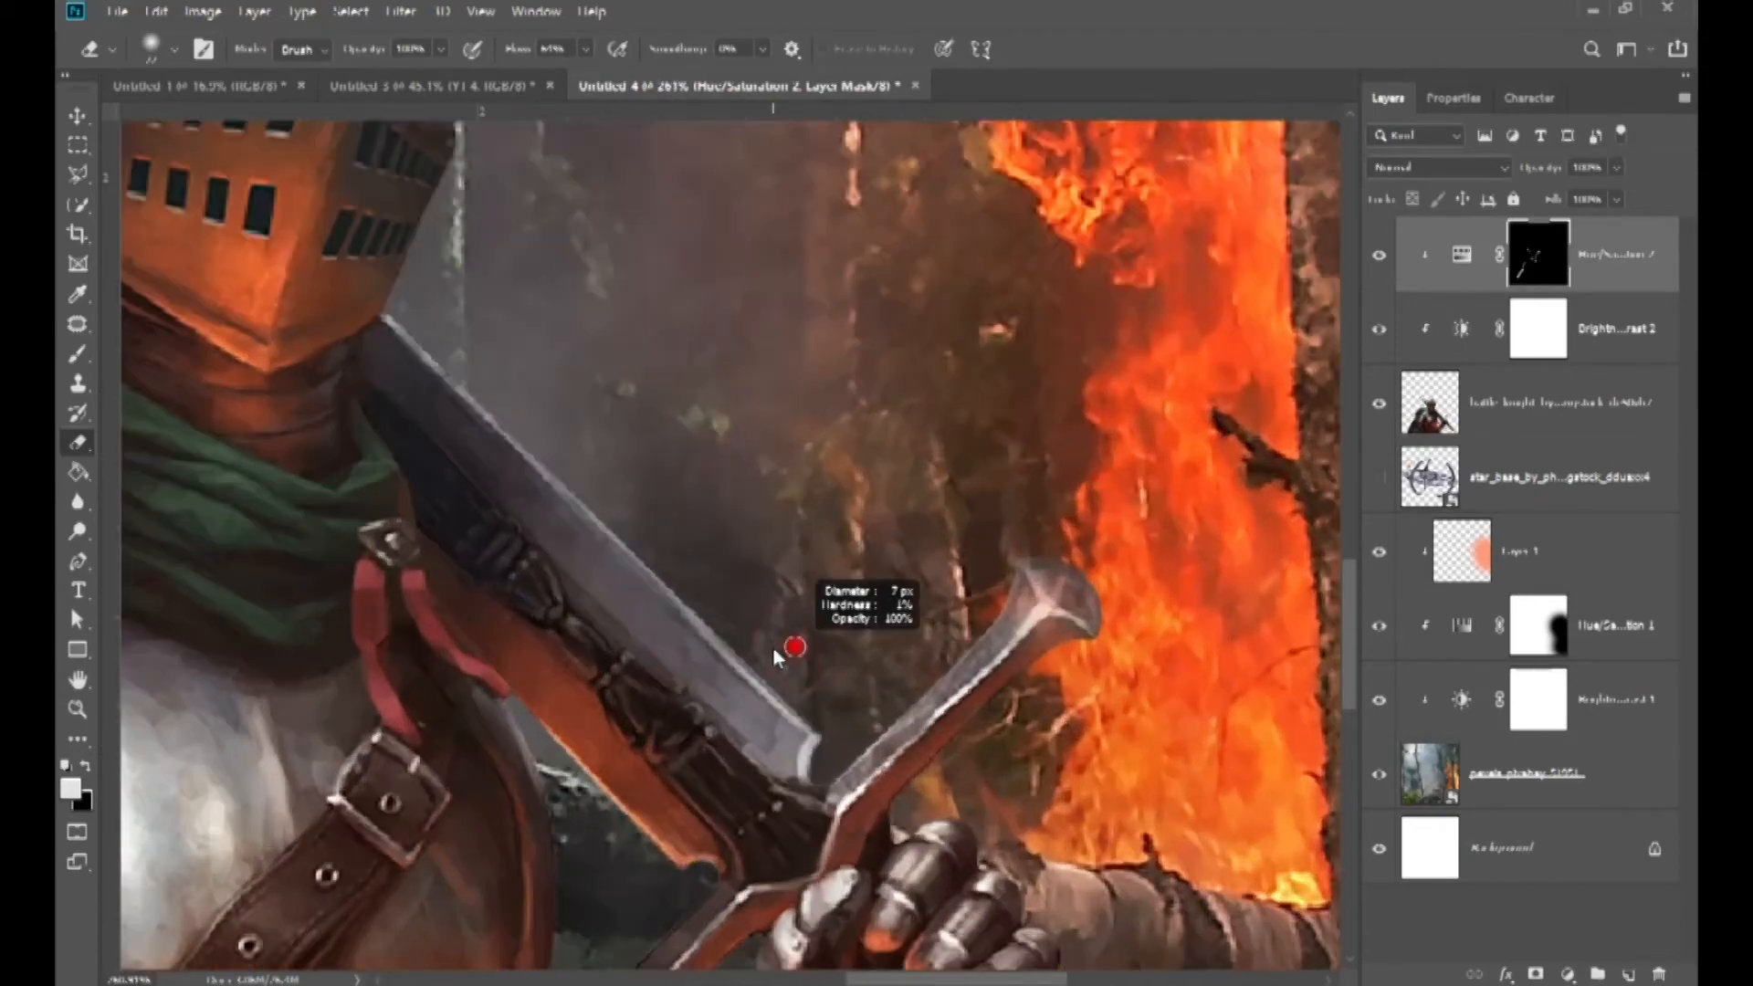
scroll(771, 647, "up", 1)
scroll(388, 433, "up", 2)
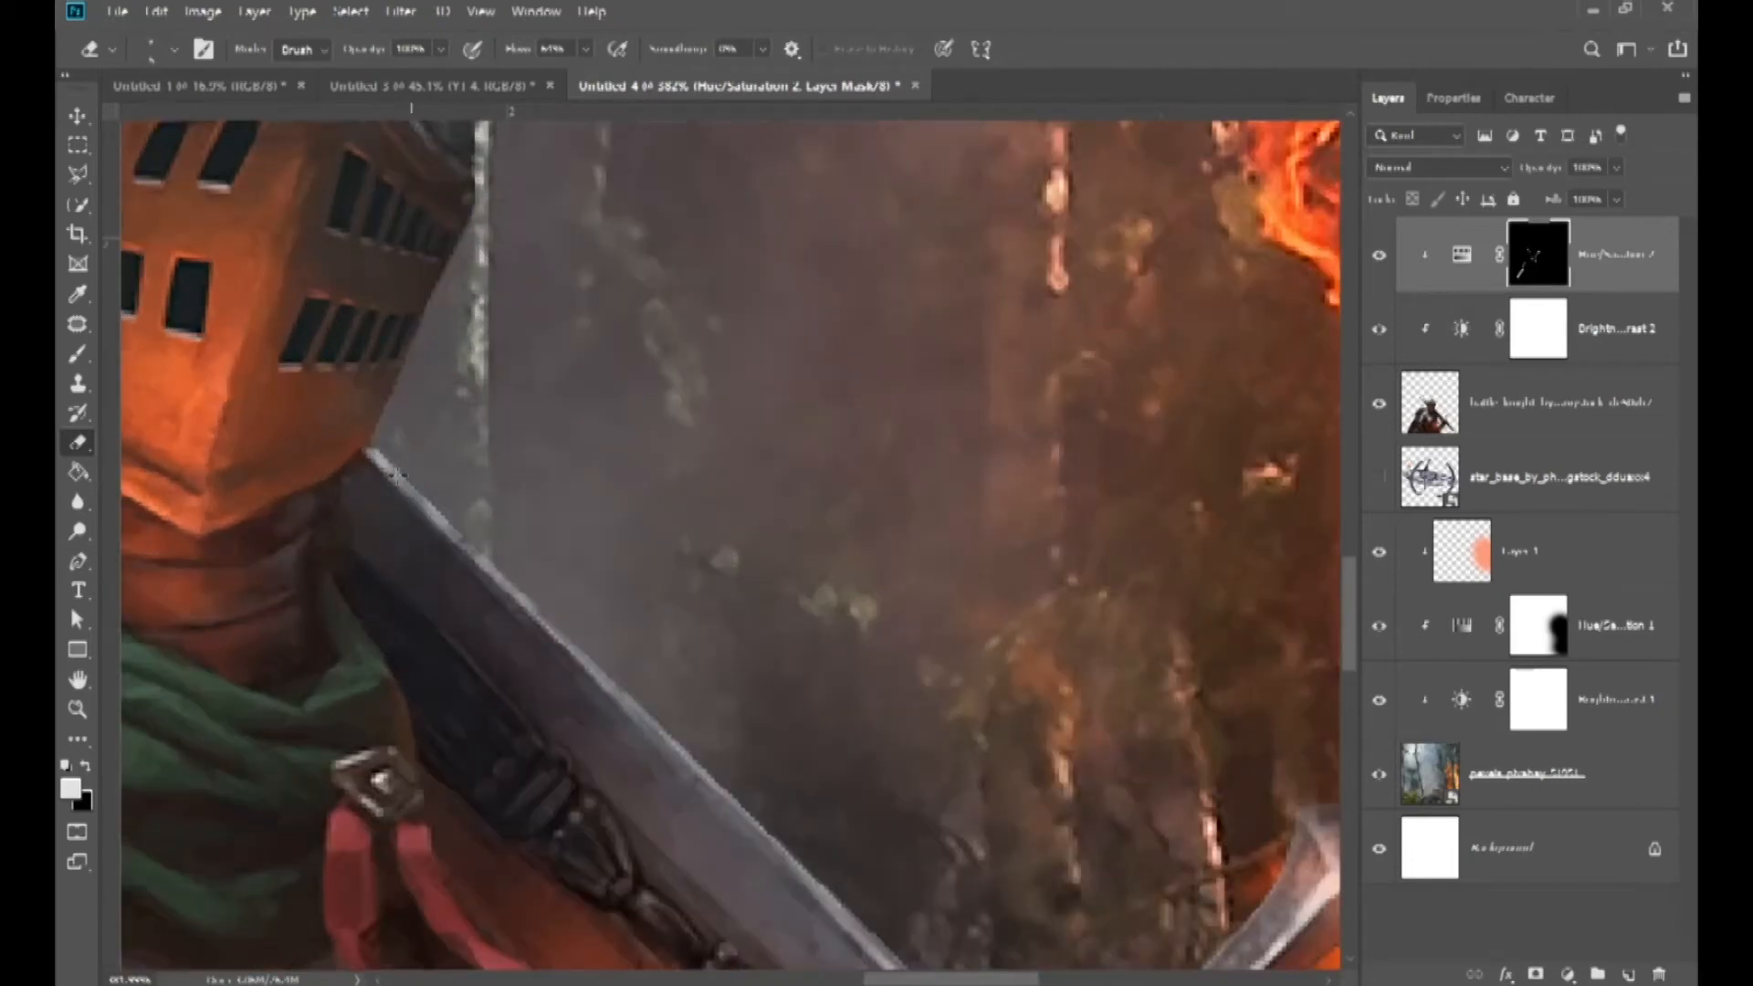
key("b")
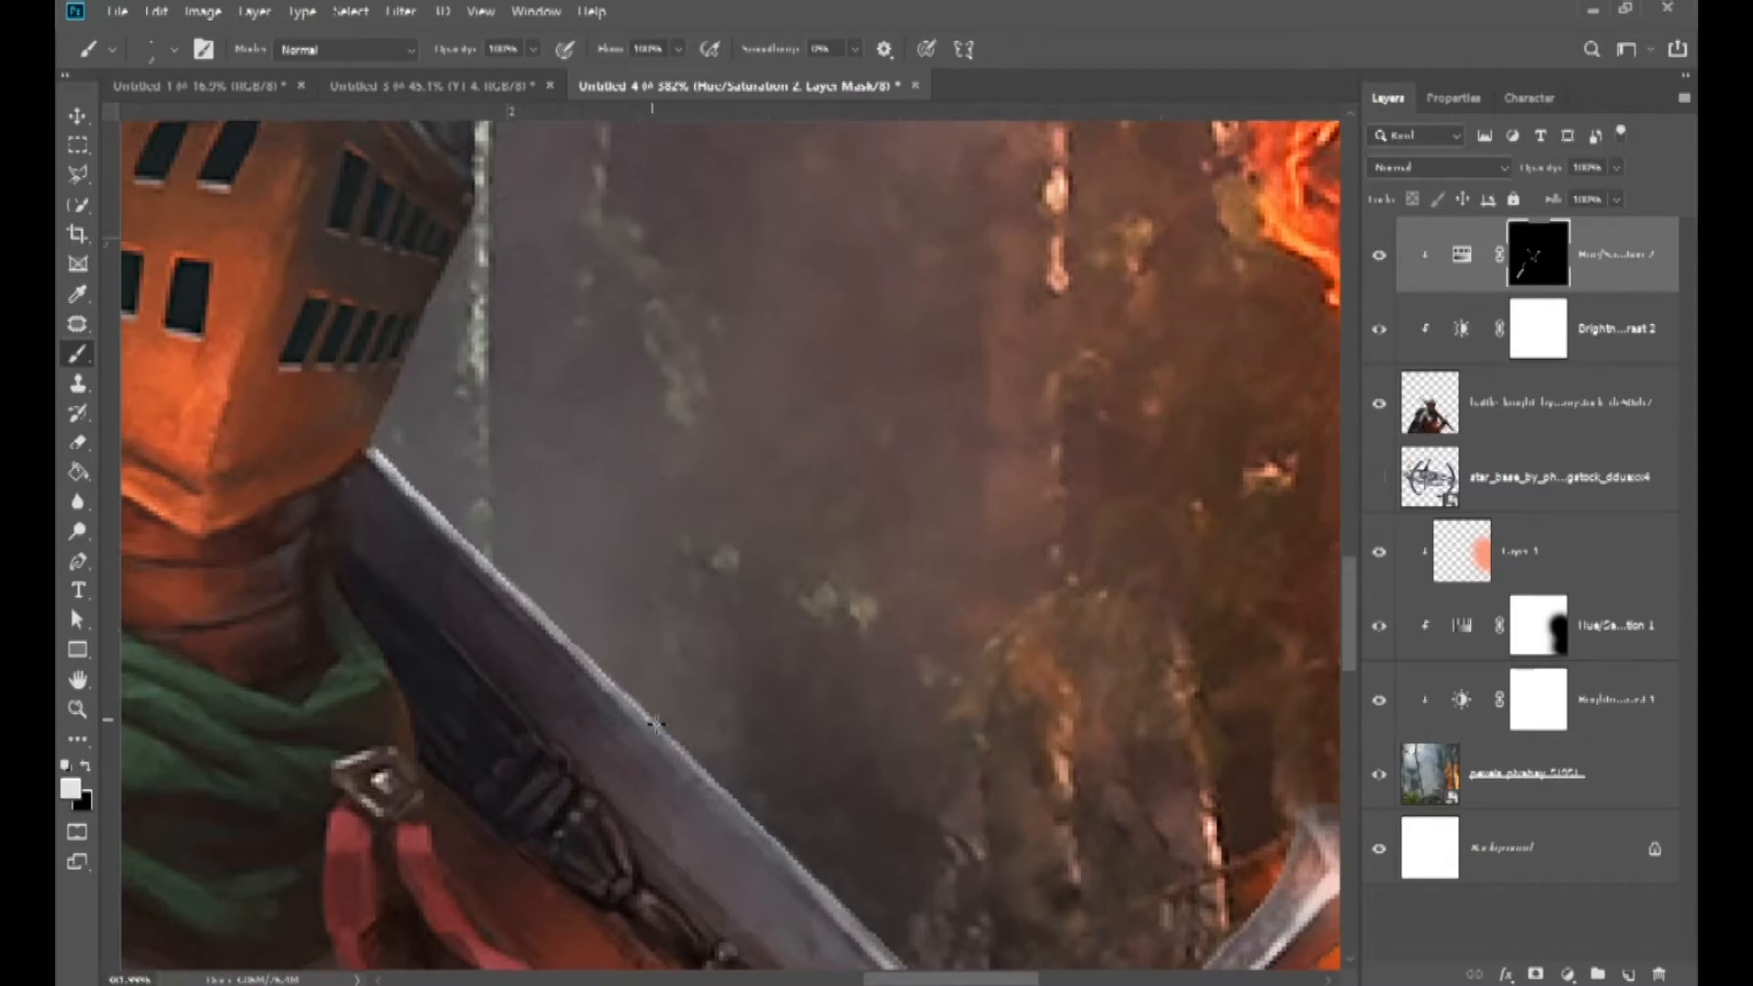
left_click_drag(717, 782, 566, 552)
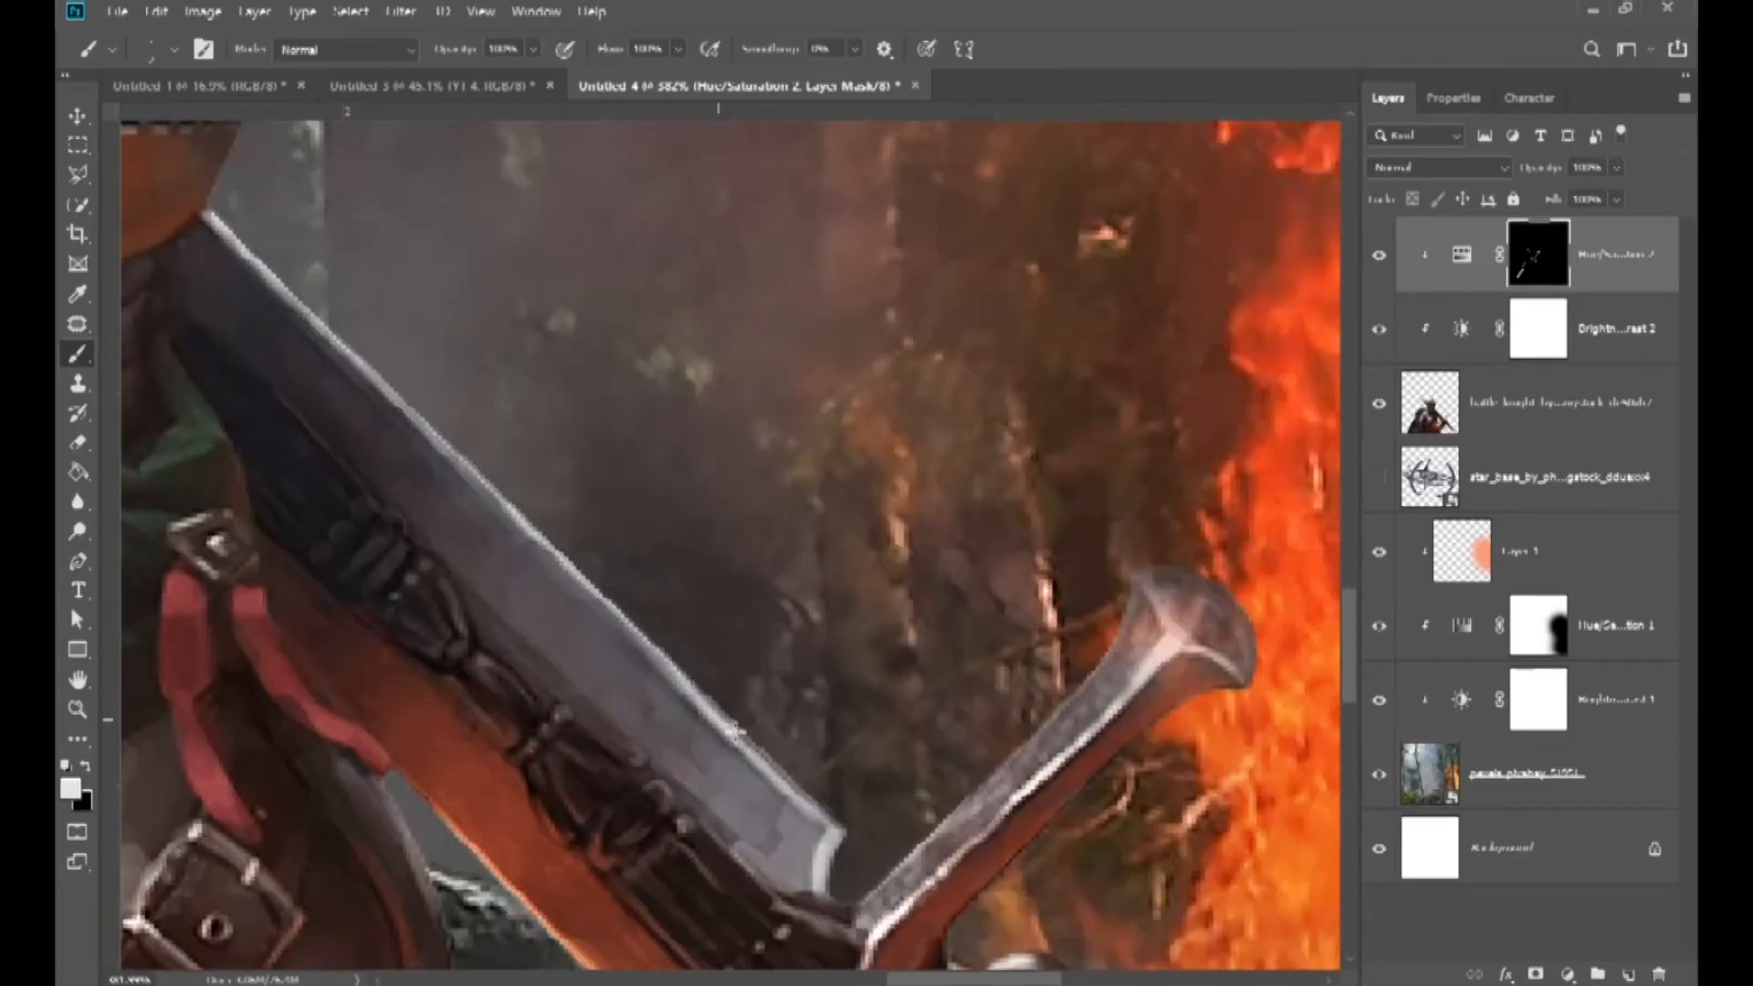
scroll(717, 693, "down", 5)
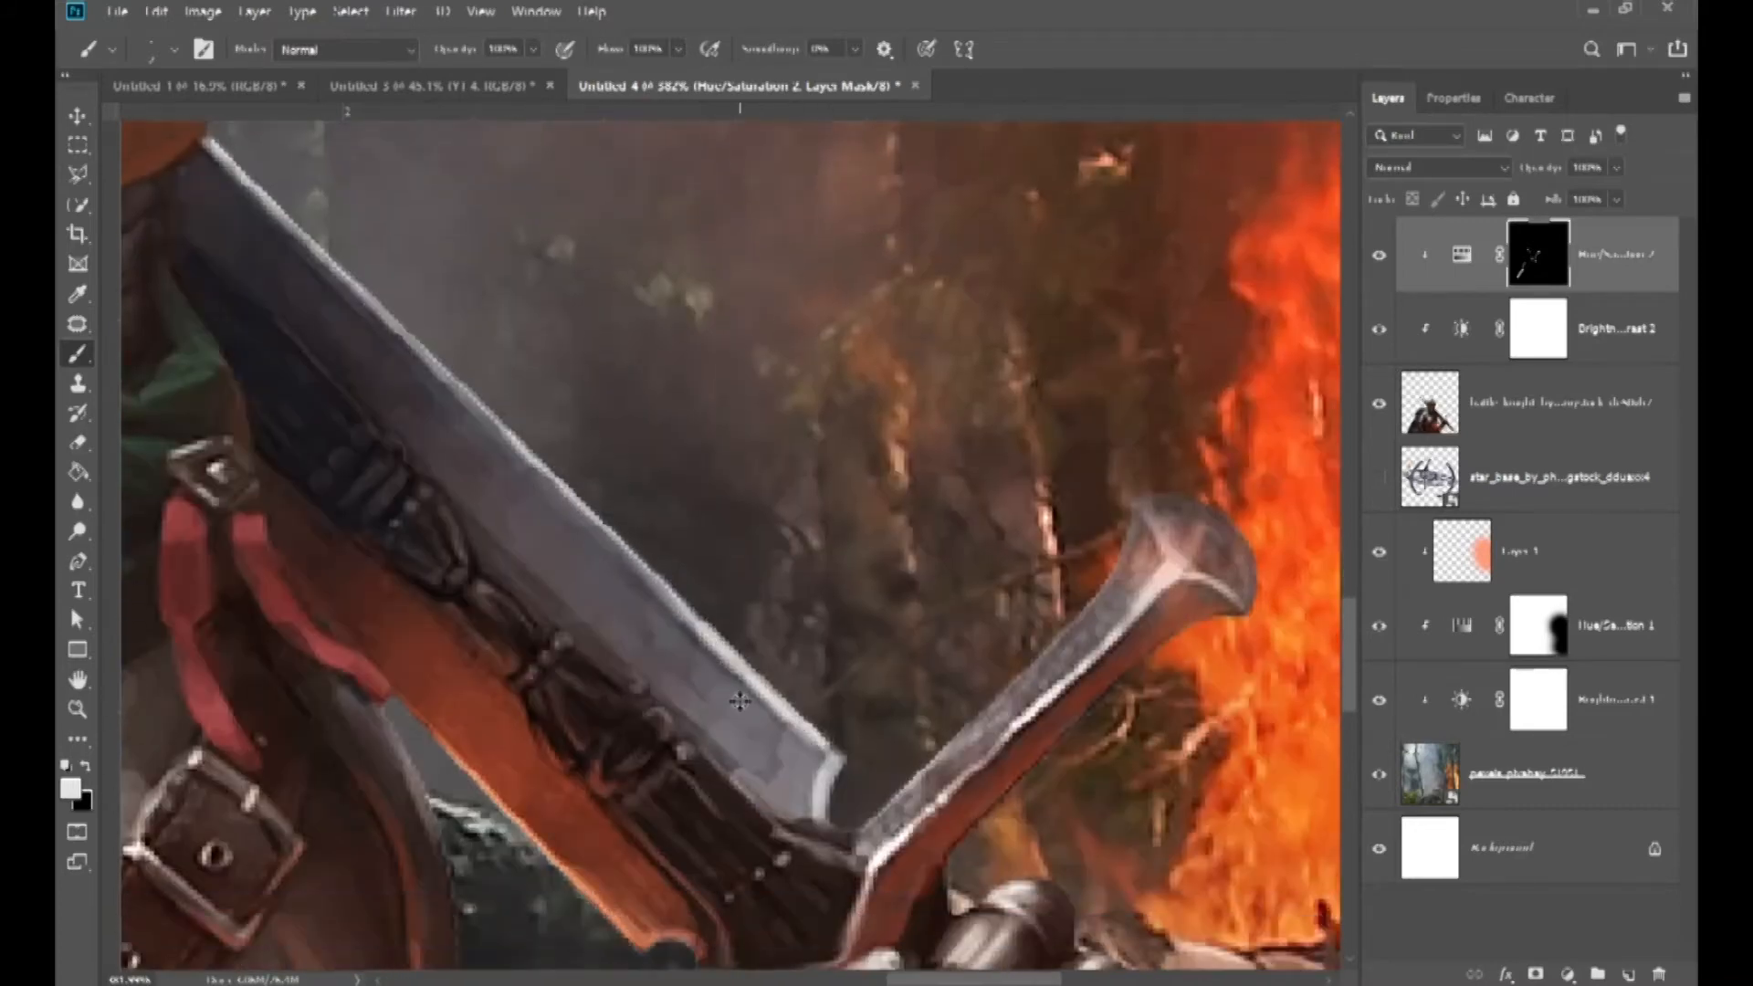
- Resize the brush and paint a white highlight along the upper edge of the sword's upper crossguard arm
scroll(789, 675, "up", 6)
right_click(965, 437, "alt")
mouse_move(970, 428)
left_mouse_down()
mouse_move(930, 522)
mouse_move(704, 738)
left_mouse_up()
scroll(647, 774, "down", 8)
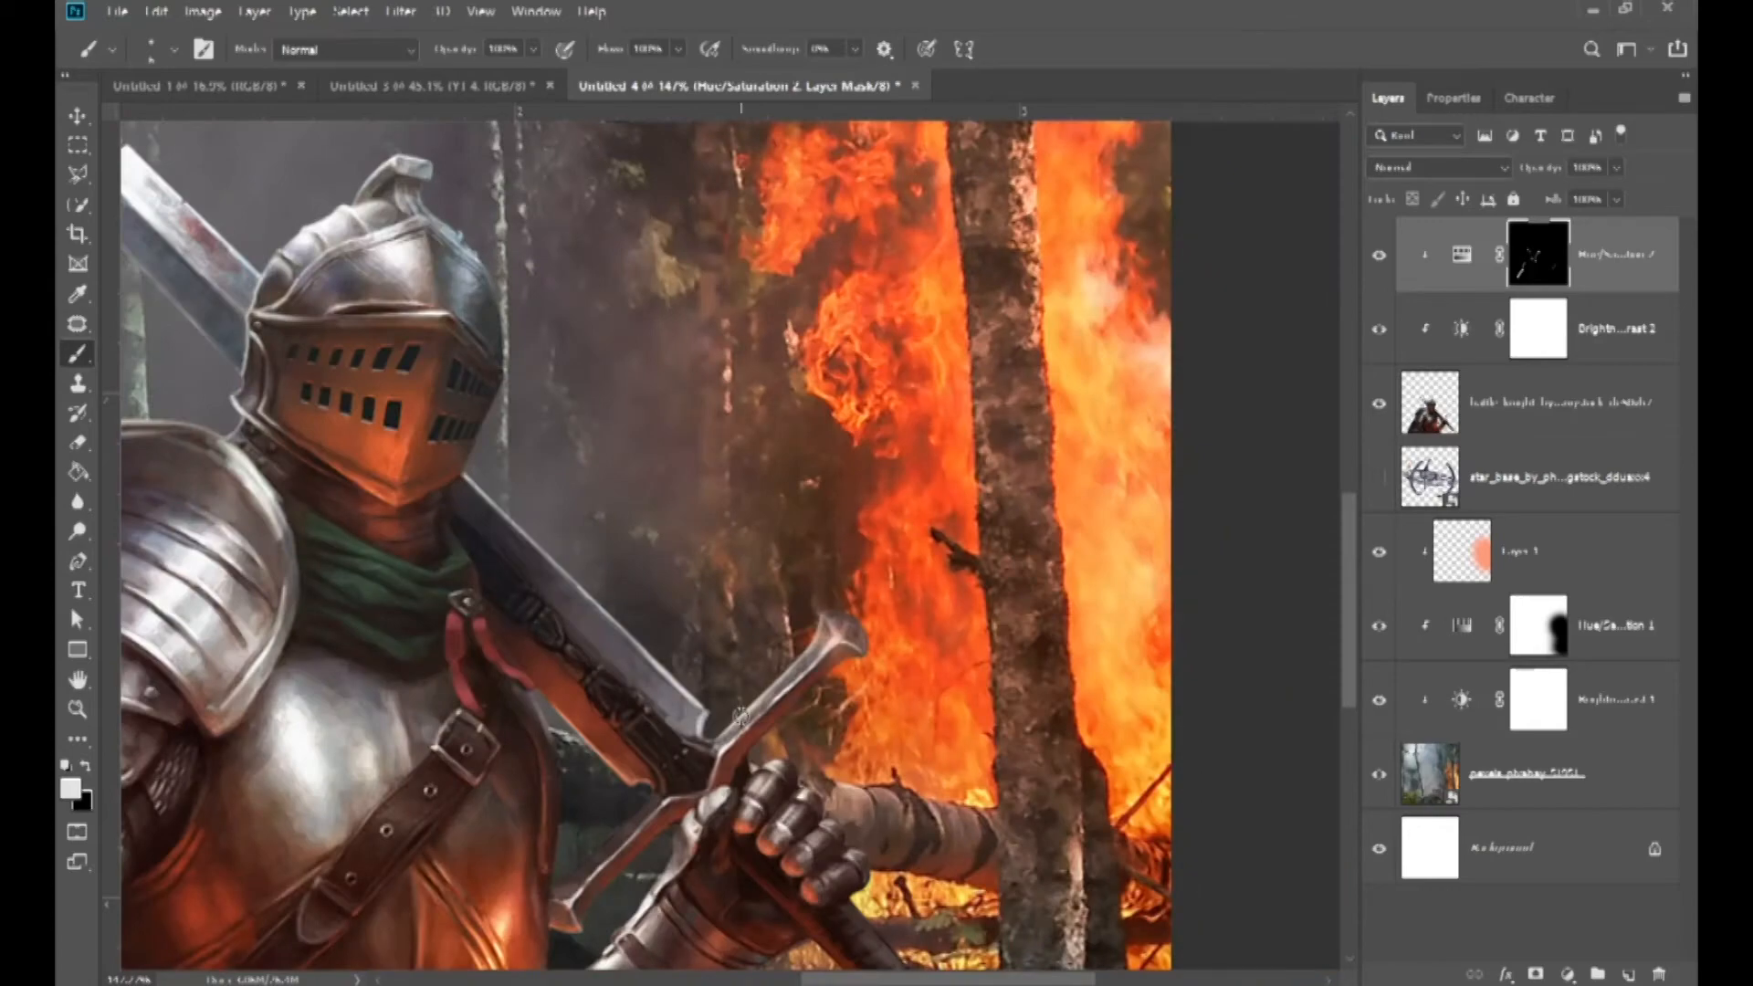
- Paint white rim highlights on the mask around the outer edges of the gauntlet's four armoured fingers
scroll(1019, 672, "up", 5)
scroll(827, 478, "up", 6)
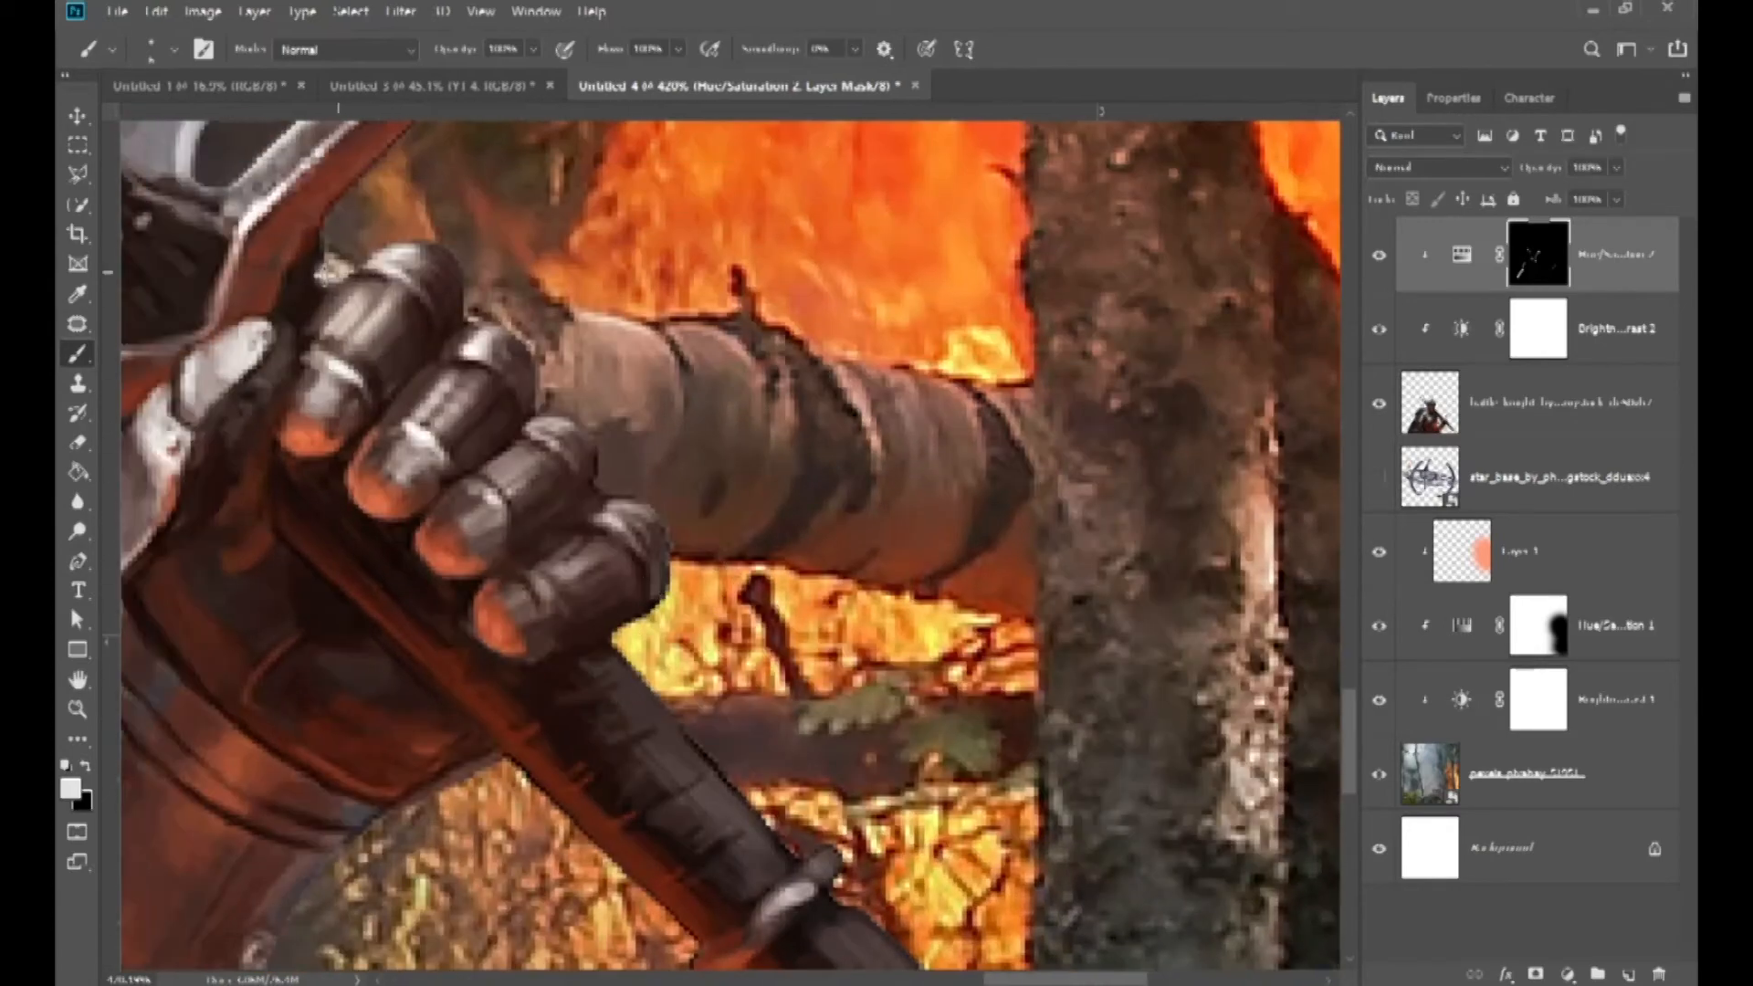
left_click_drag(328, 271, 411, 236)
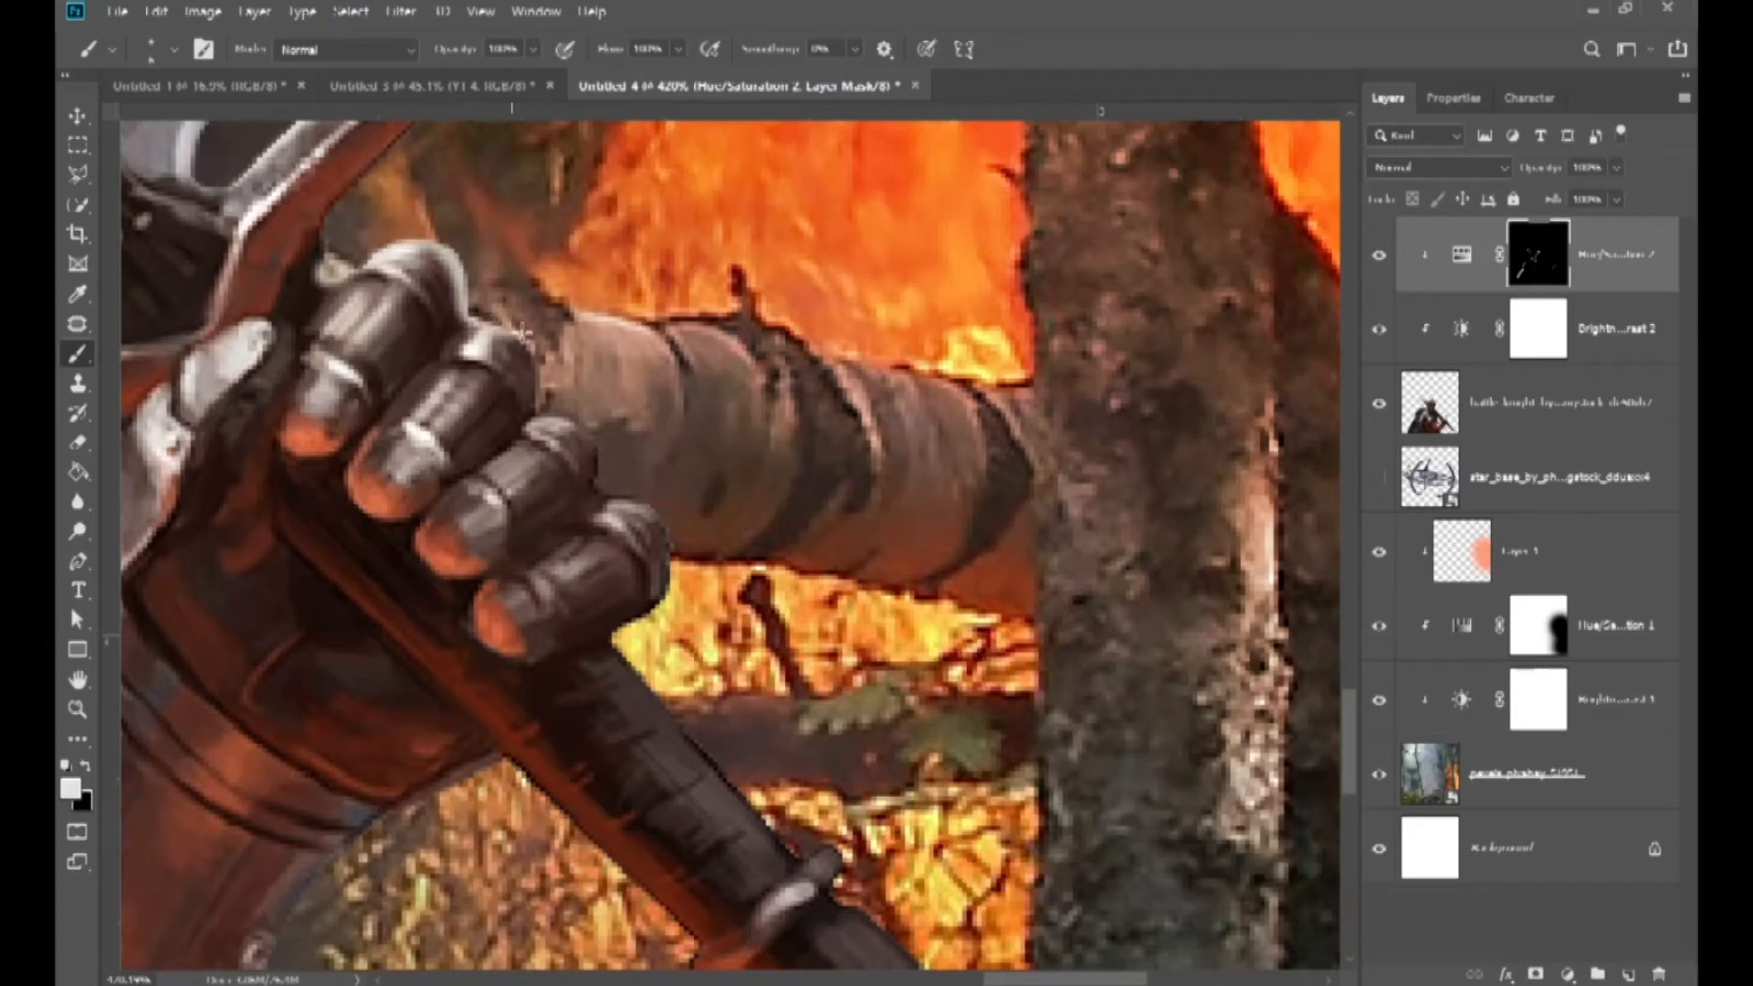
left_click_drag(607, 479, 661, 514)
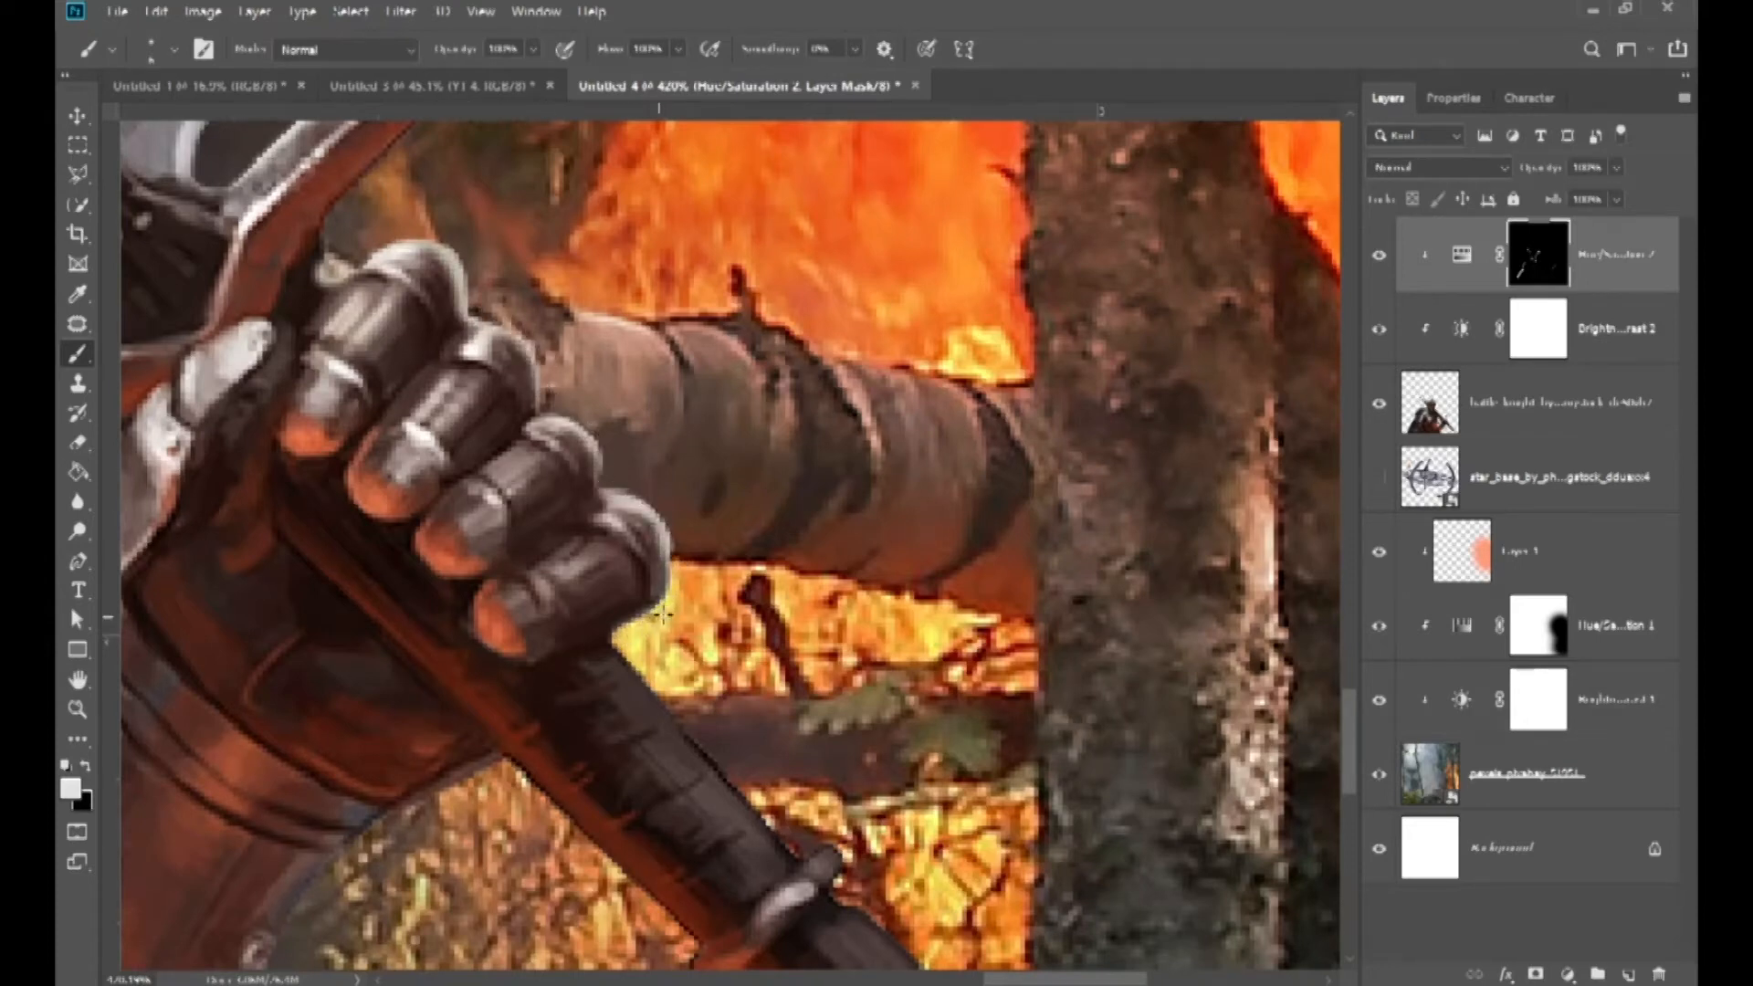
- Paint a white rim highlight along the upper edge of the sword grip, from the gauntlet past its metal rings
scroll(660, 618, "down", 1)
mouse_move(629, 582)
left_mouse_down()
mouse_move(775, 749)
mouse_move(833, 778)
left_mouse_up()
scroll(825, 718, "down", 3)
scroll(825, 718, "right", 3)
scroll(825, 718, "right", 1)
scroll(730, 703, "down", 3)
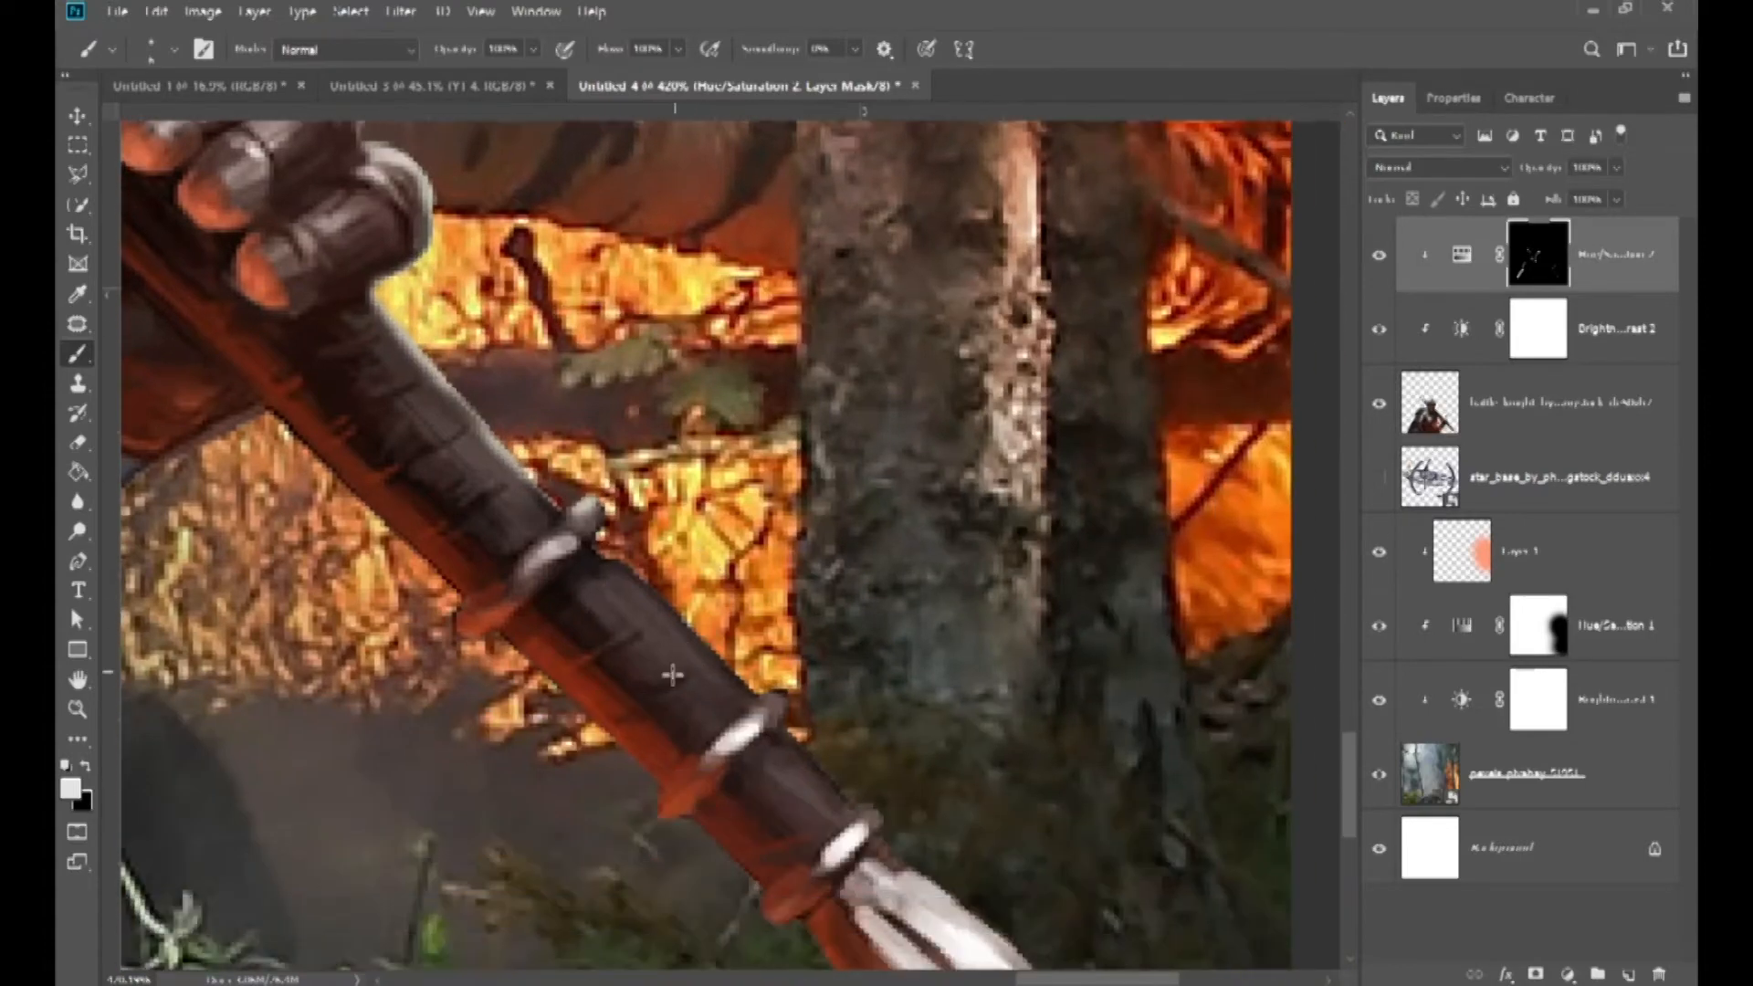
scroll(643, 431, "up", 2)
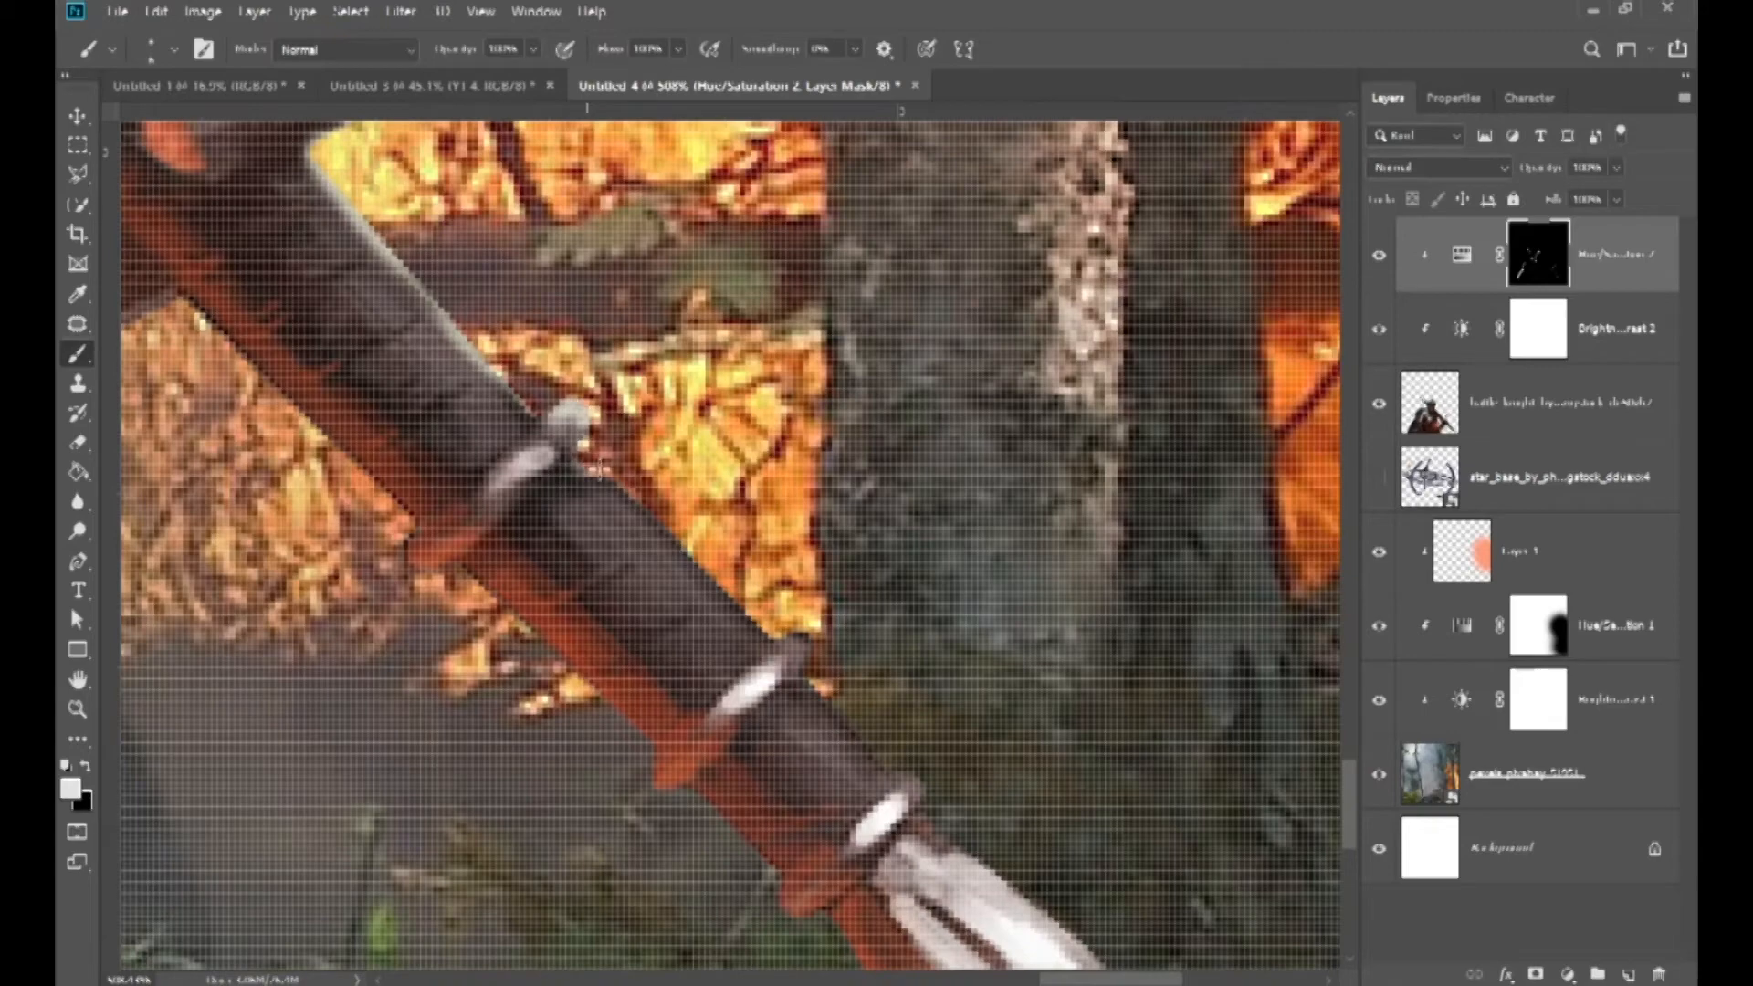
mouse_move(630, 484)
left_mouse_down()
mouse_move(827, 656)
mouse_move(835, 713)
mouse_move(931, 785)
left_mouse_up()
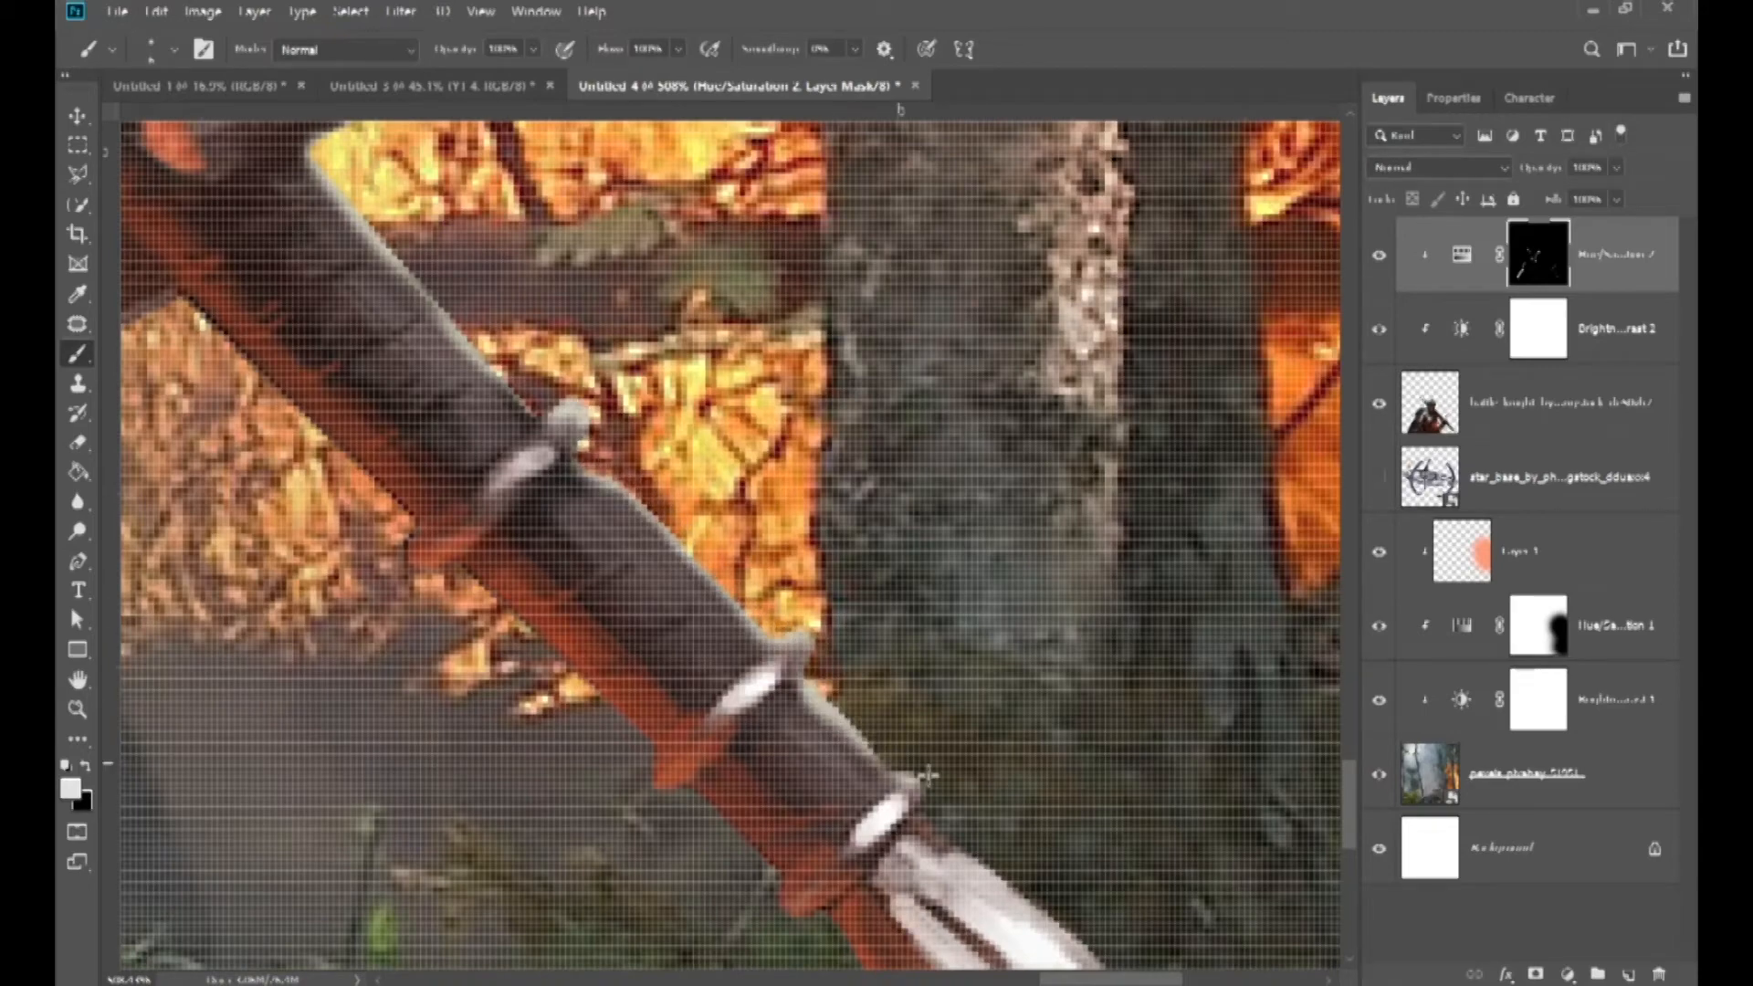
- Outline the sword's pommel with a white rim highlight on the mask
scroll(949, 585, "down", 5)
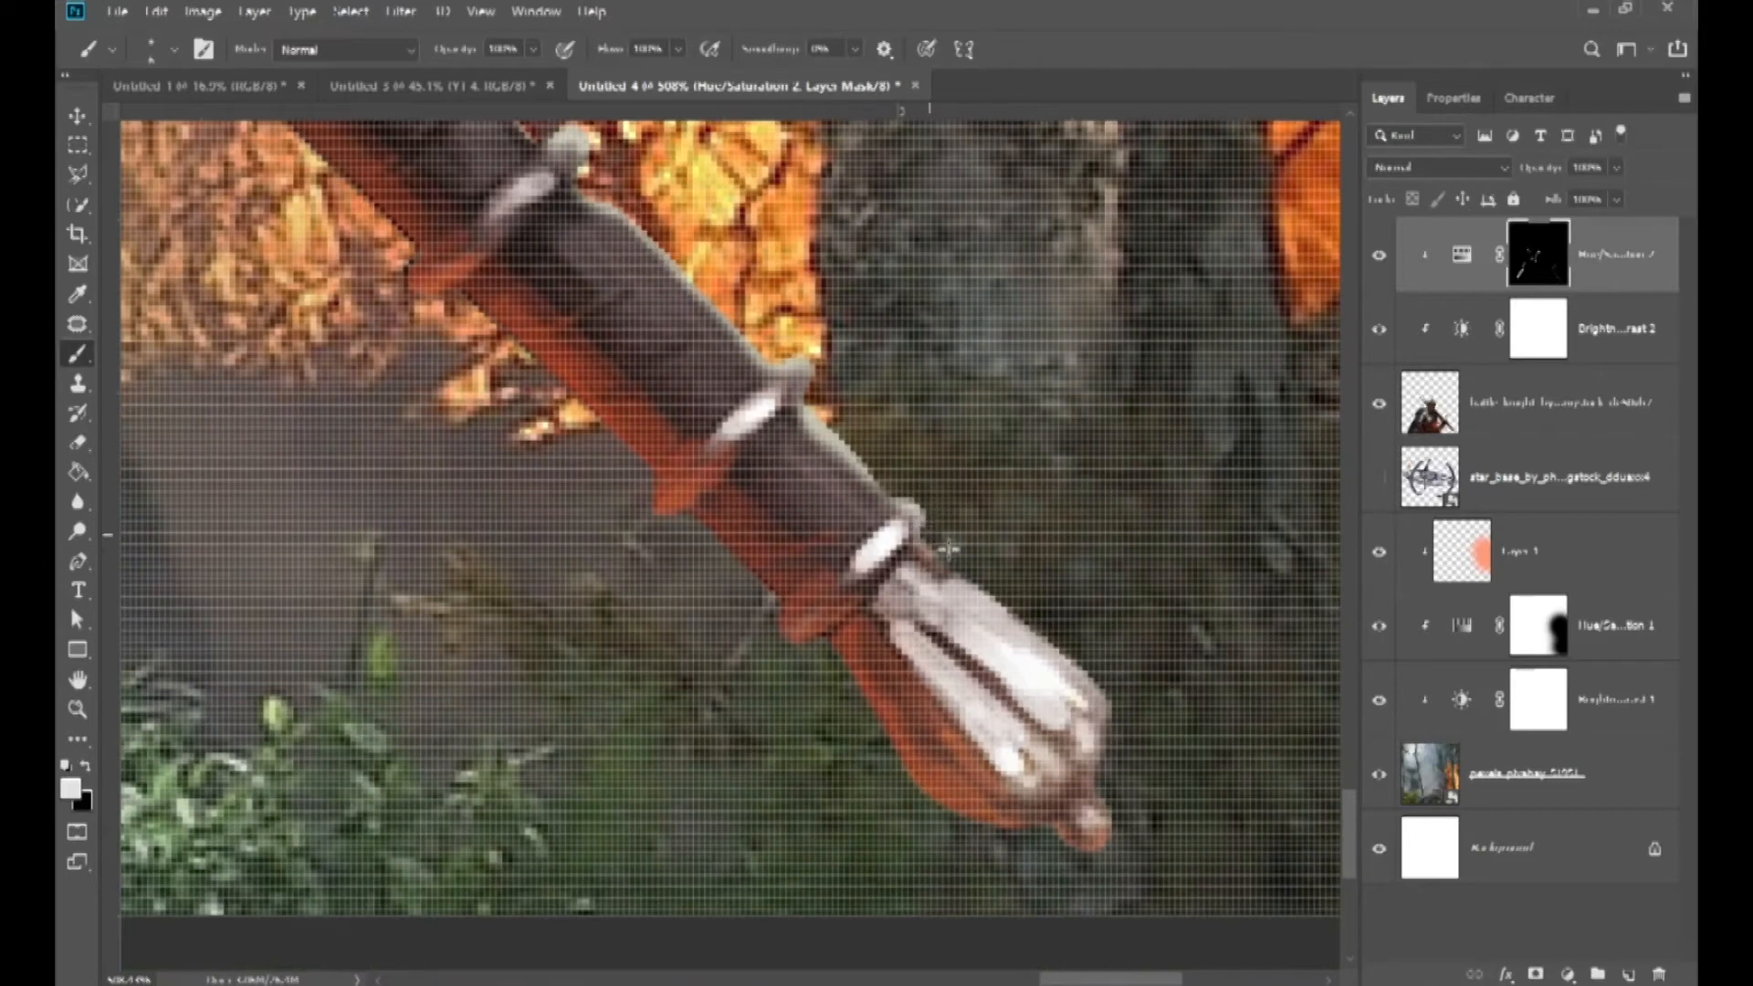
mouse_move(982, 584)
left_mouse_down()
mouse_move(1119, 719)
mouse_move(1102, 708)
mouse_move(1122, 821)
mouse_move(1104, 854)
mouse_move(894, 808)
left_mouse_up()
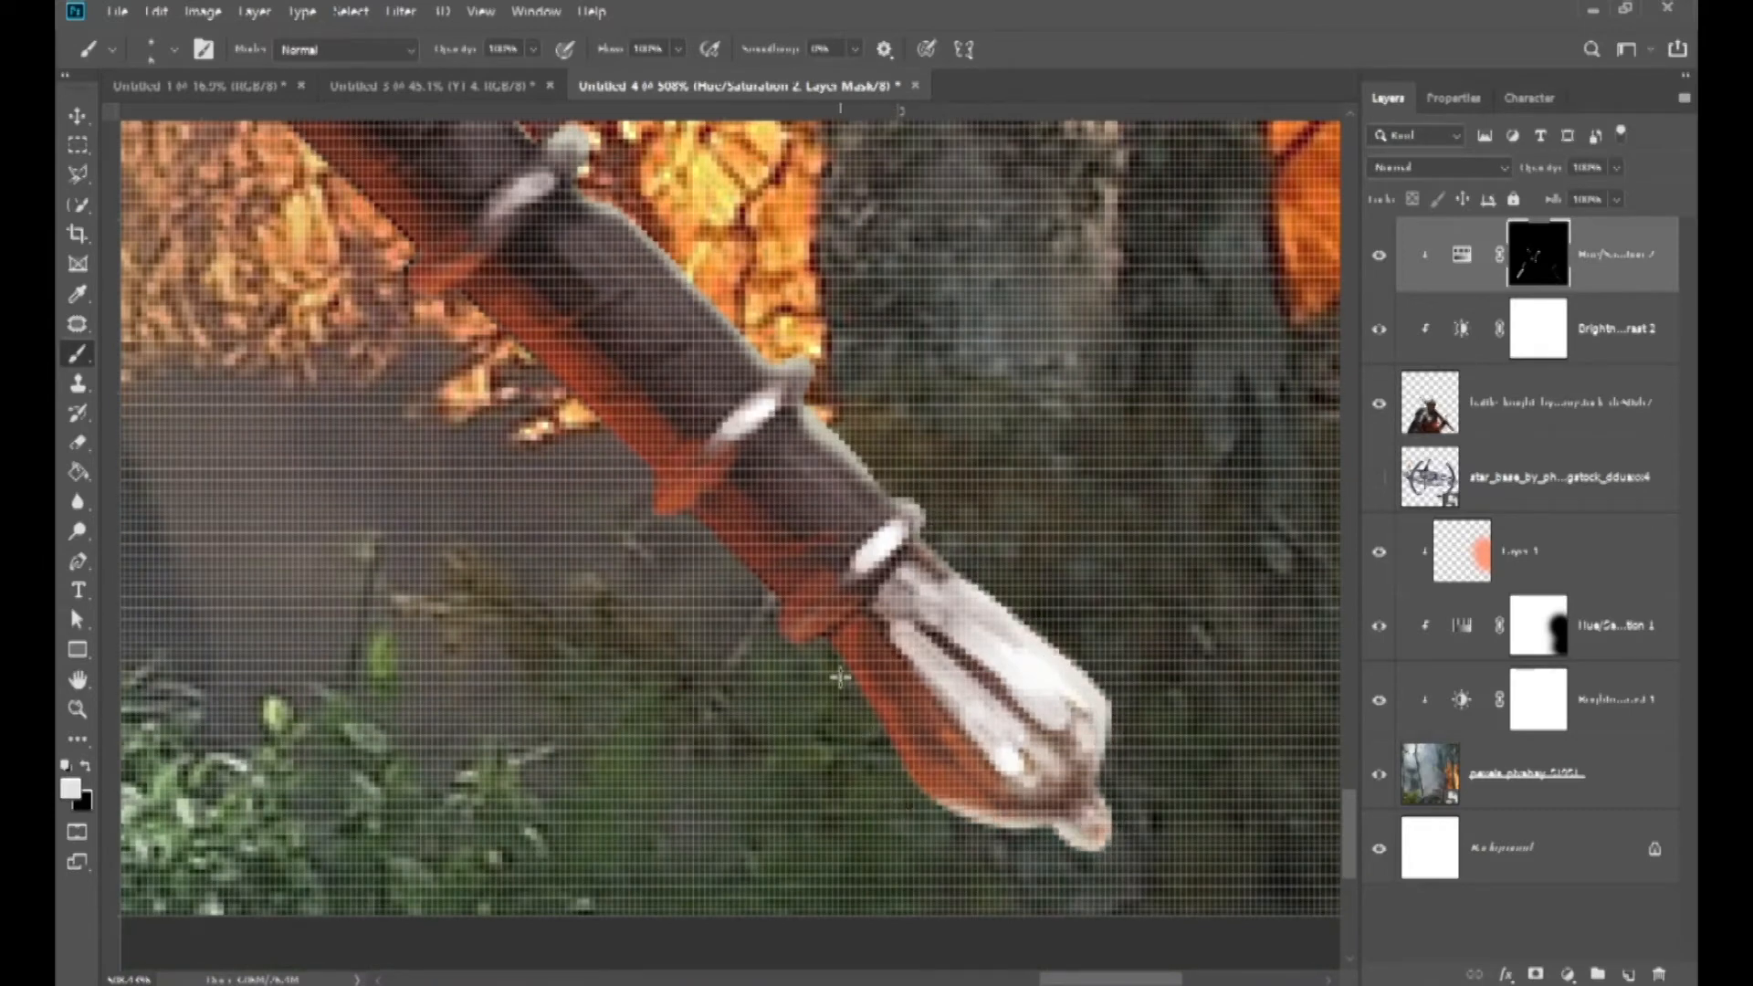
scroll(860, 717, "down", 4)
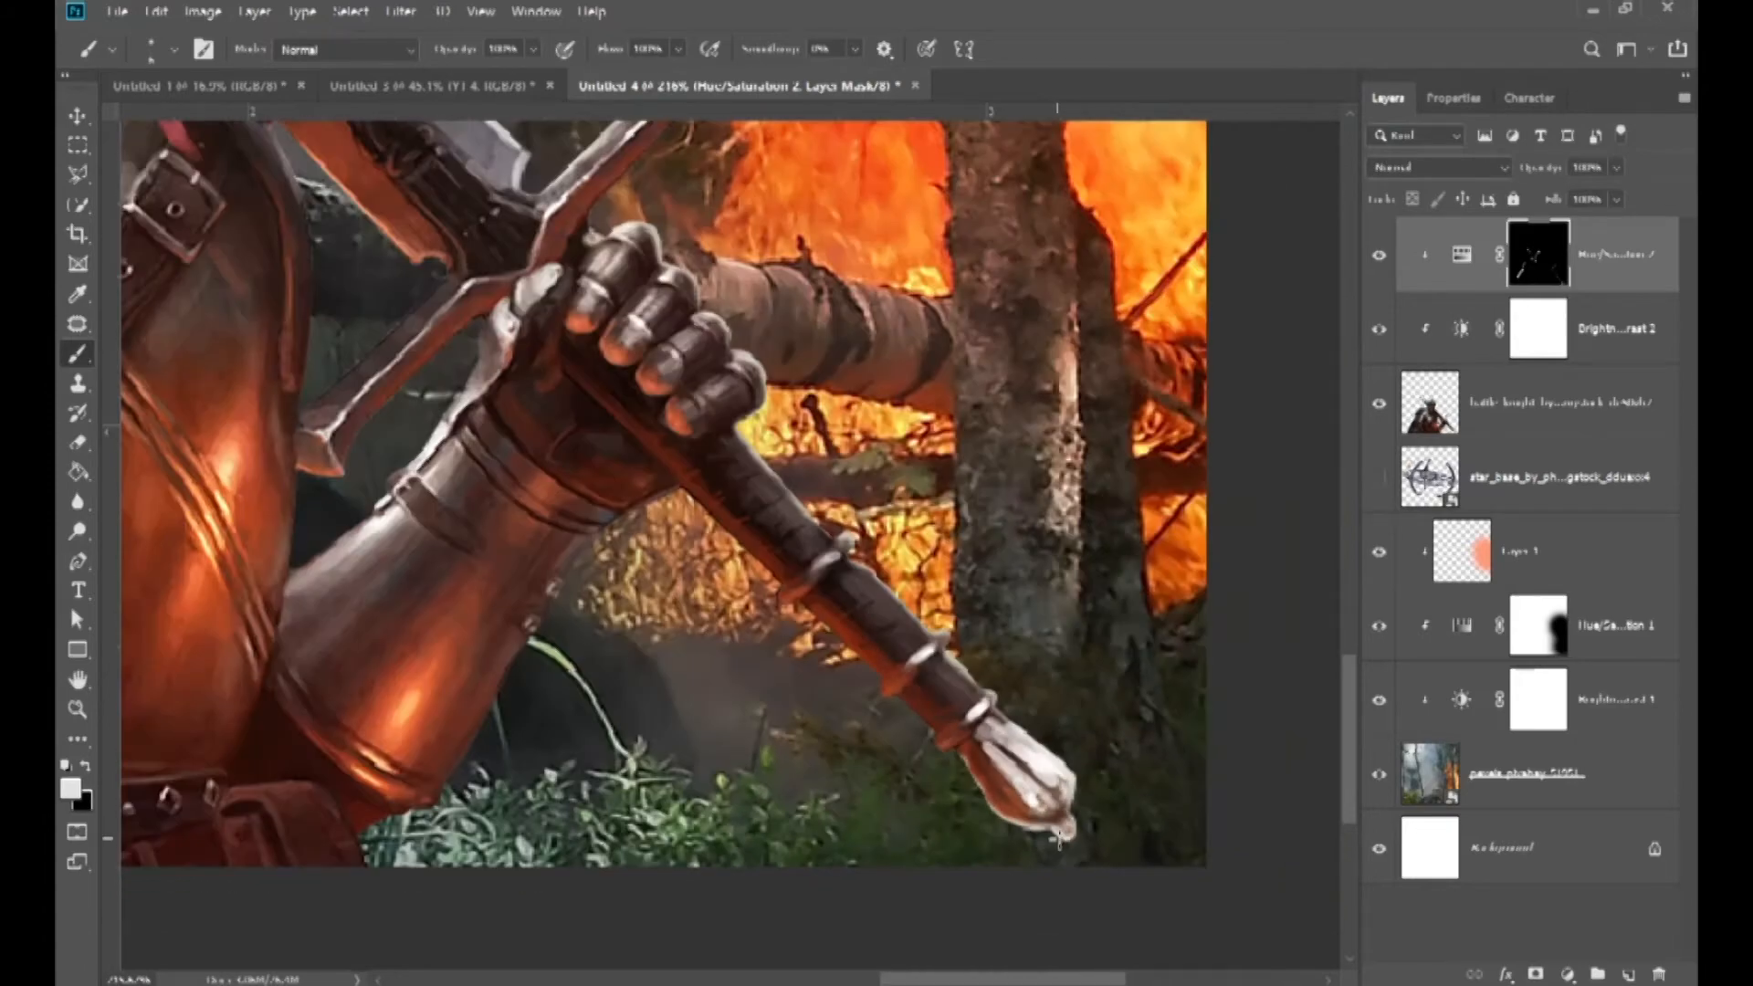
scroll(1059, 817, "down", 5)
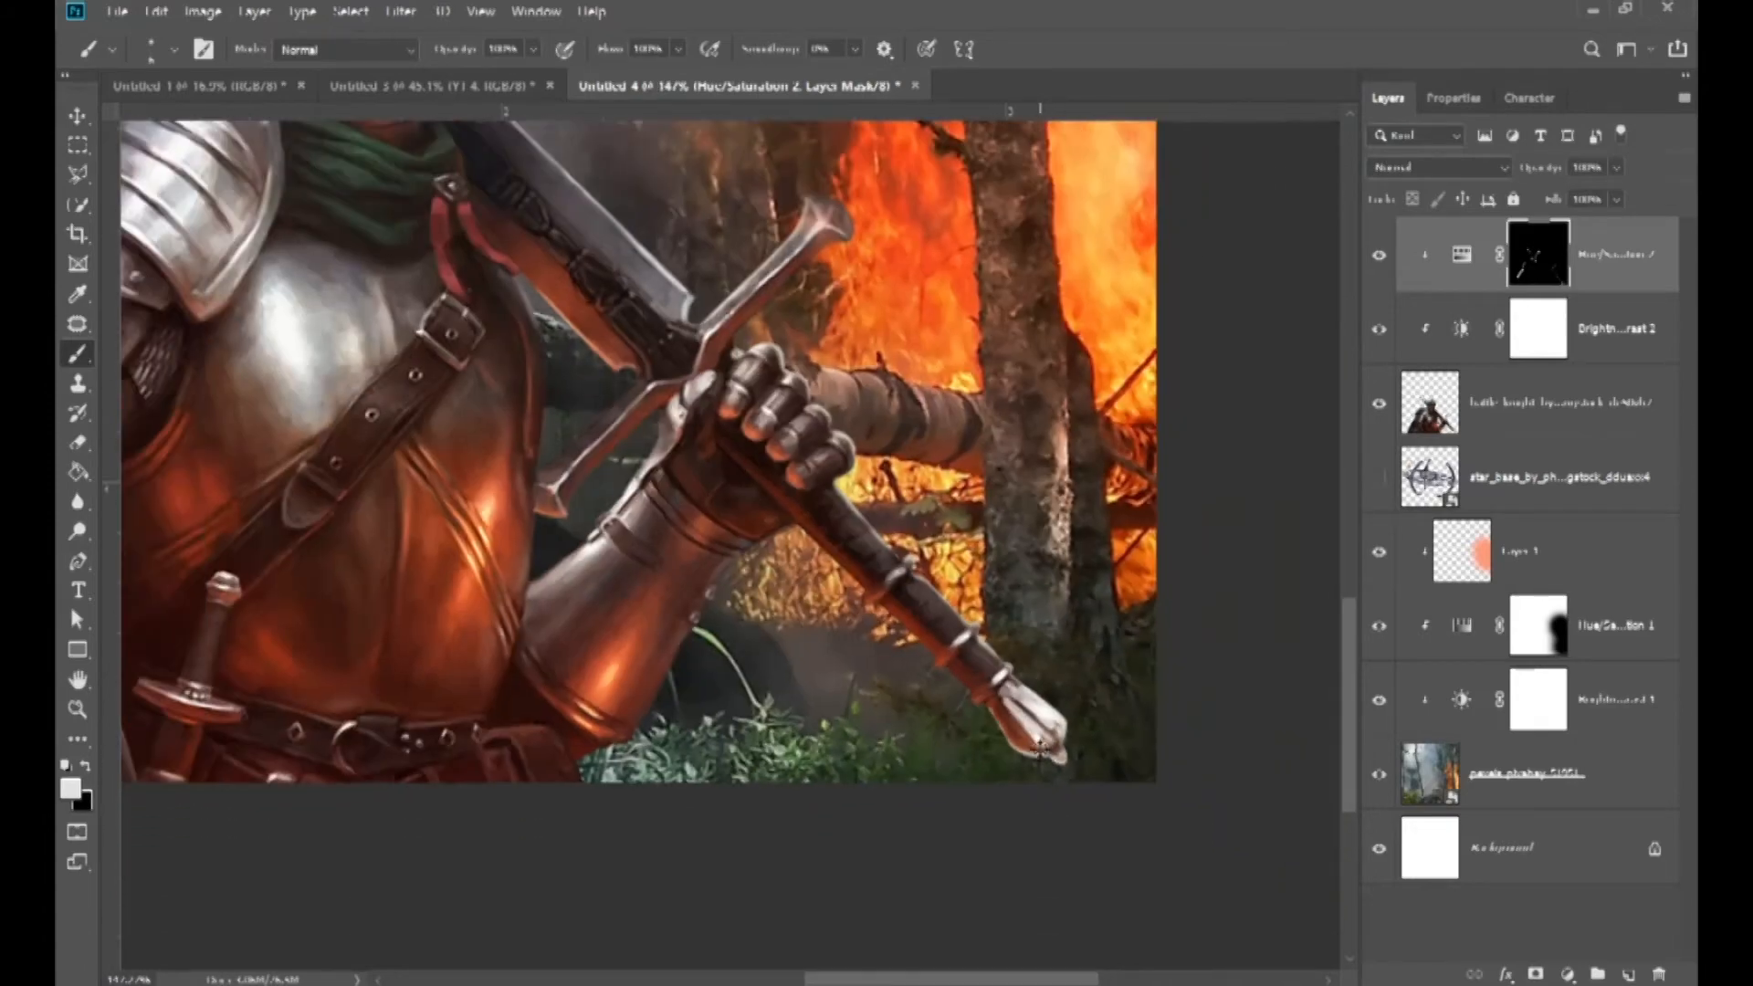
- Paint a white rim highlight down the outer edge of the forearm armour, from below the wrist to the elbow
scroll(949, 826, "up", 3)
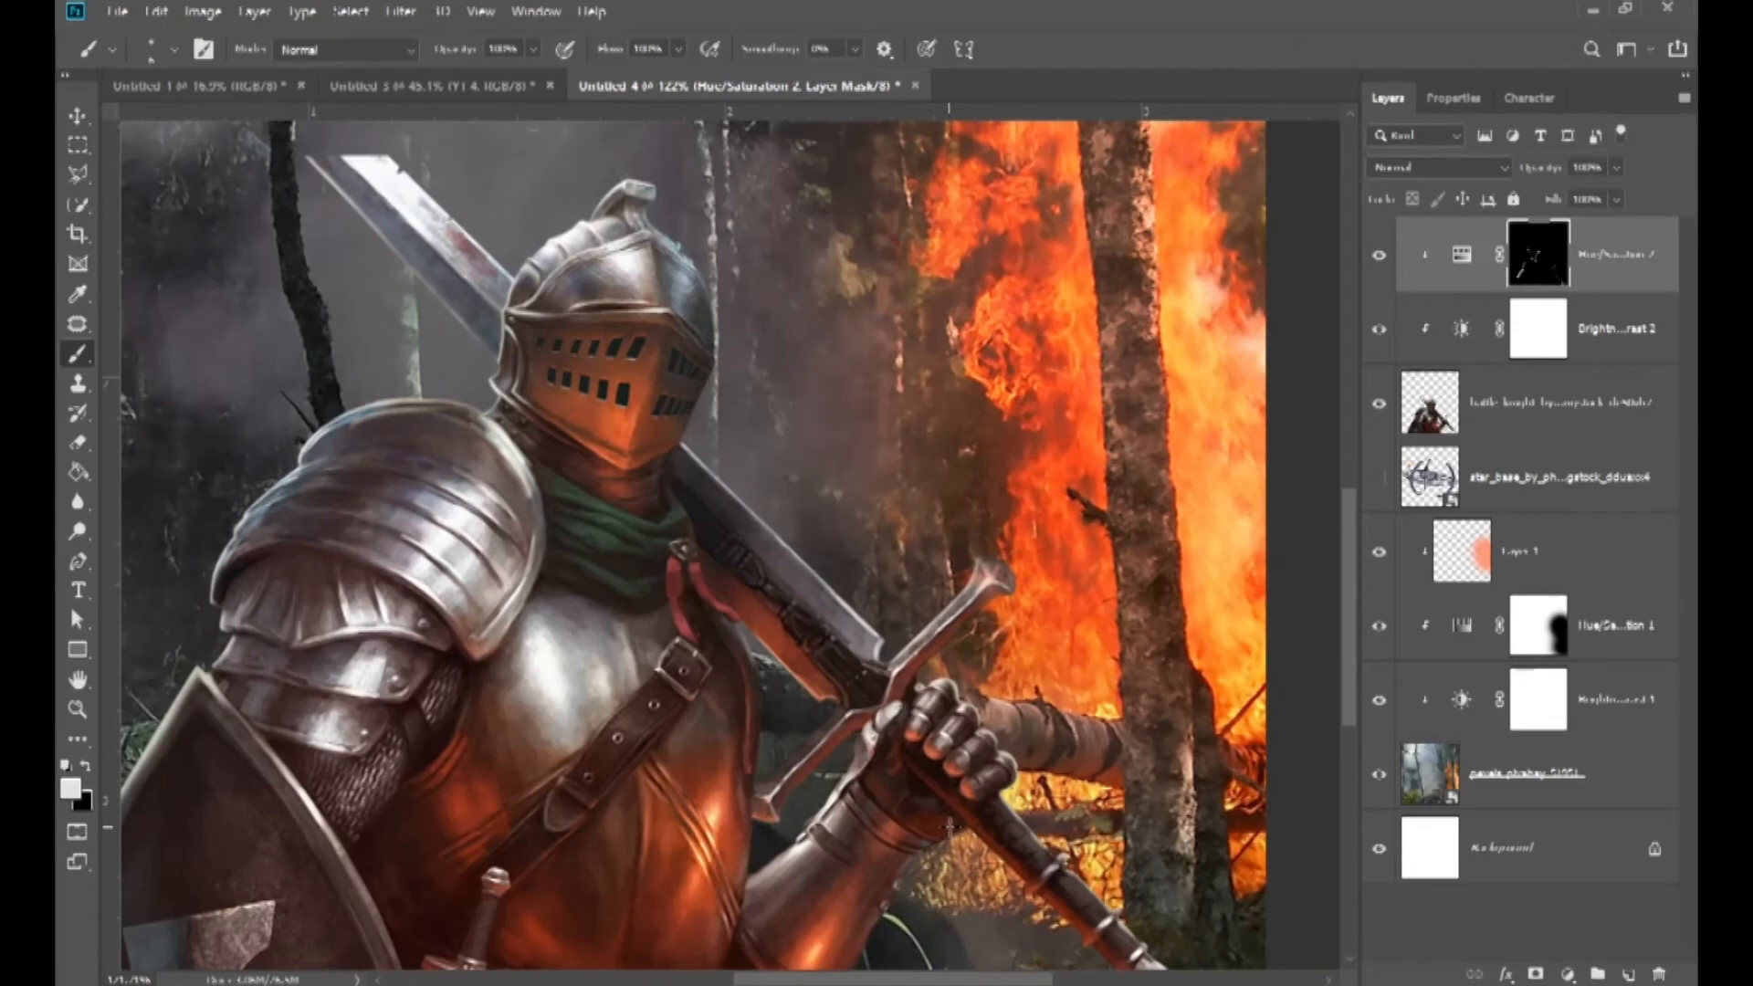
scroll(913, 639, "down", 3)
scroll(913, 639, "up", 5)
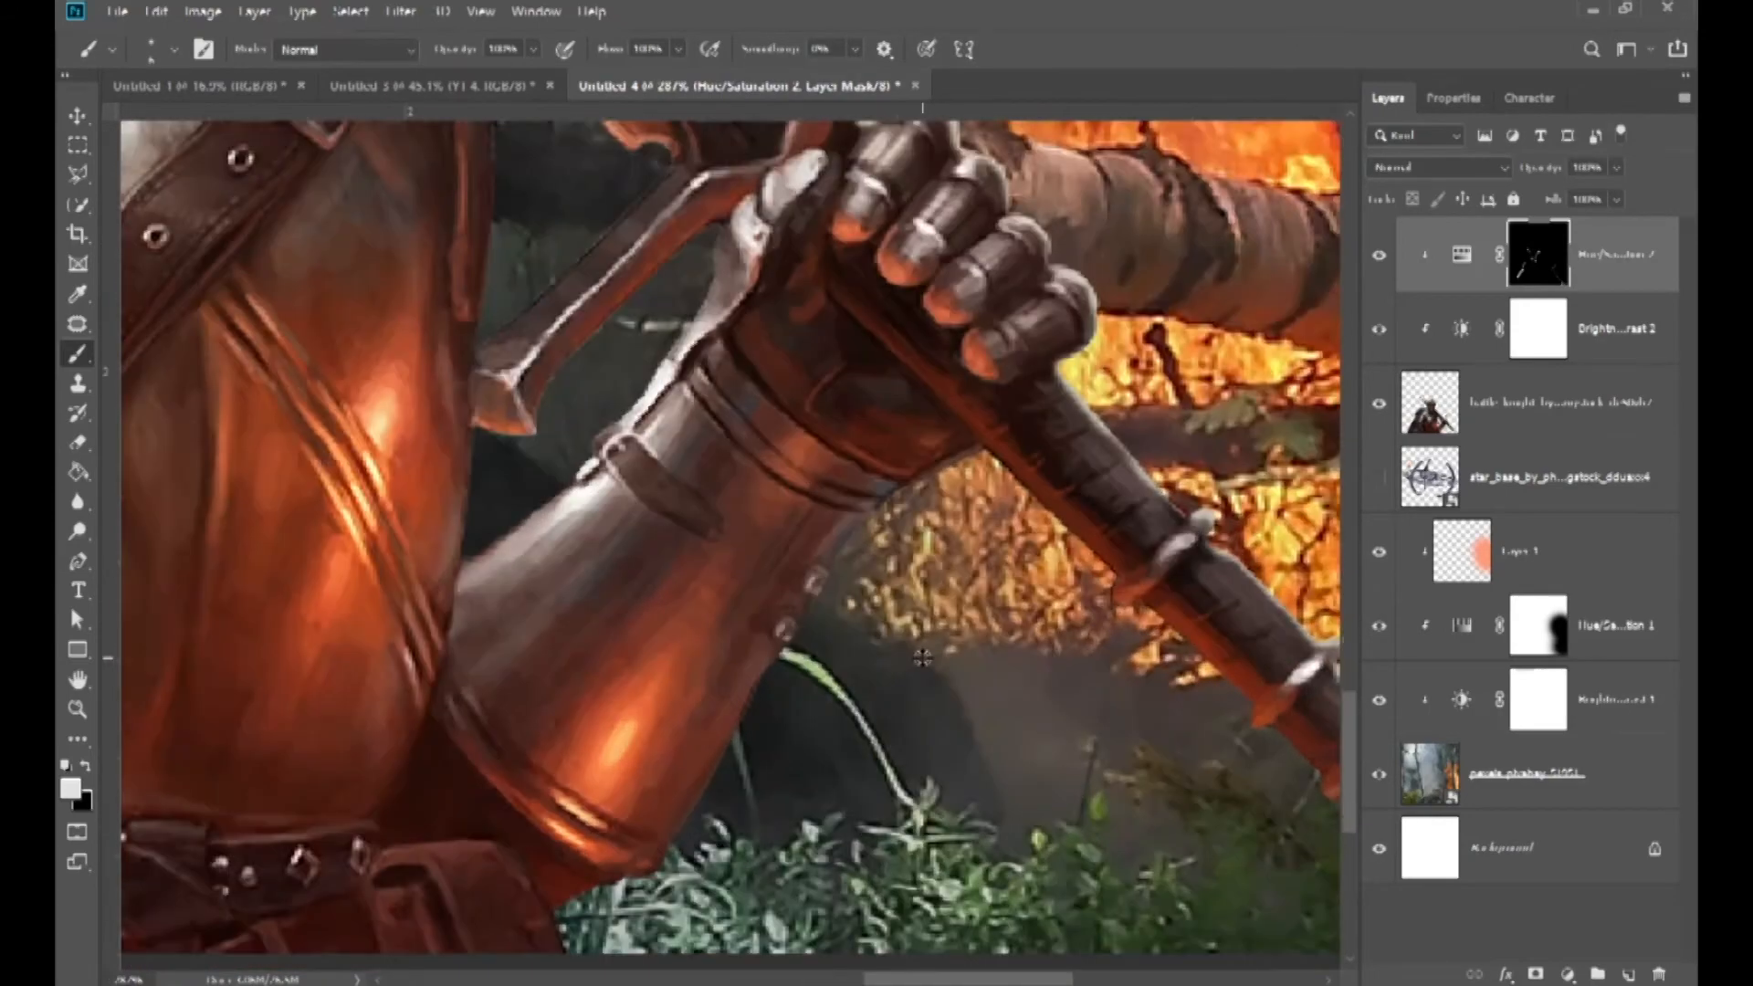
mouse_move(973, 423)
left_mouse_down()
mouse_move(874, 475)
mouse_move(783, 623)
left_mouse_up()
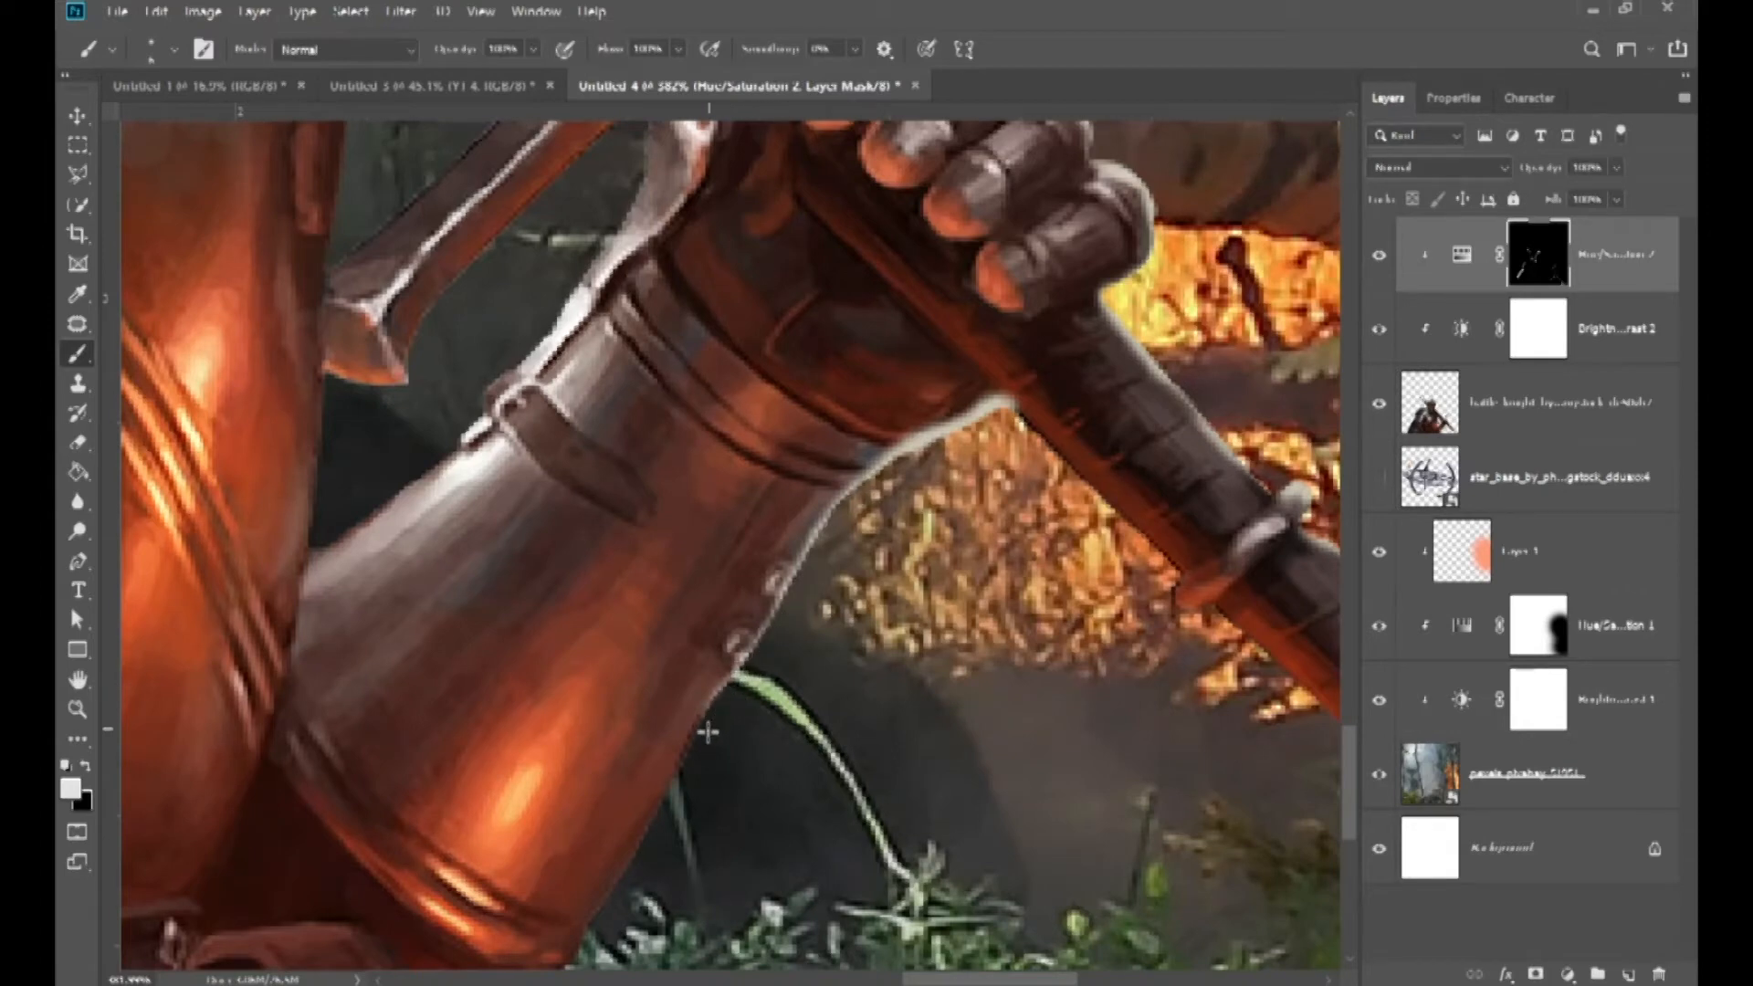
left_click_drag(703, 728, 681, 800)
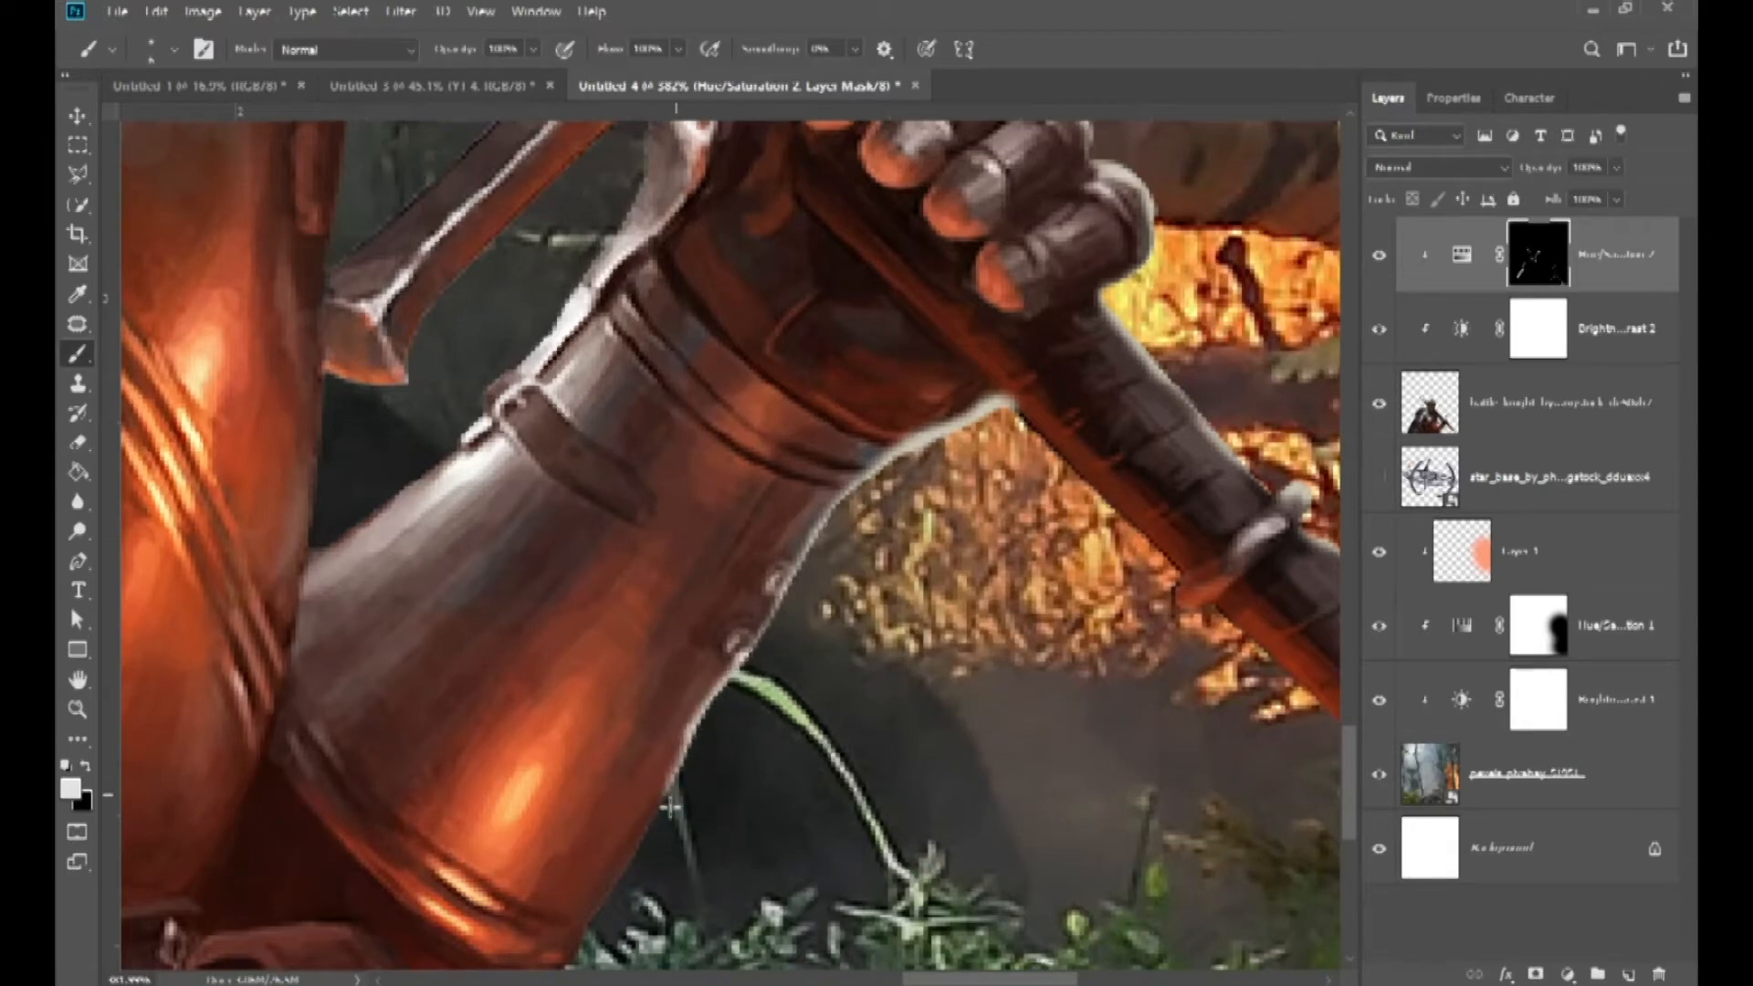
scroll(683, 546, "down", 4)
mouse_move(659, 573)
left_mouse_down()
mouse_move(635, 616)
mouse_move(679, 528)
mouse_move(581, 692)
mouse_move(429, 781)
mouse_move(458, 842)
left_mouse_up()
scroll(774, 593, "down", 6)
scroll(775, 594, "down", 4)
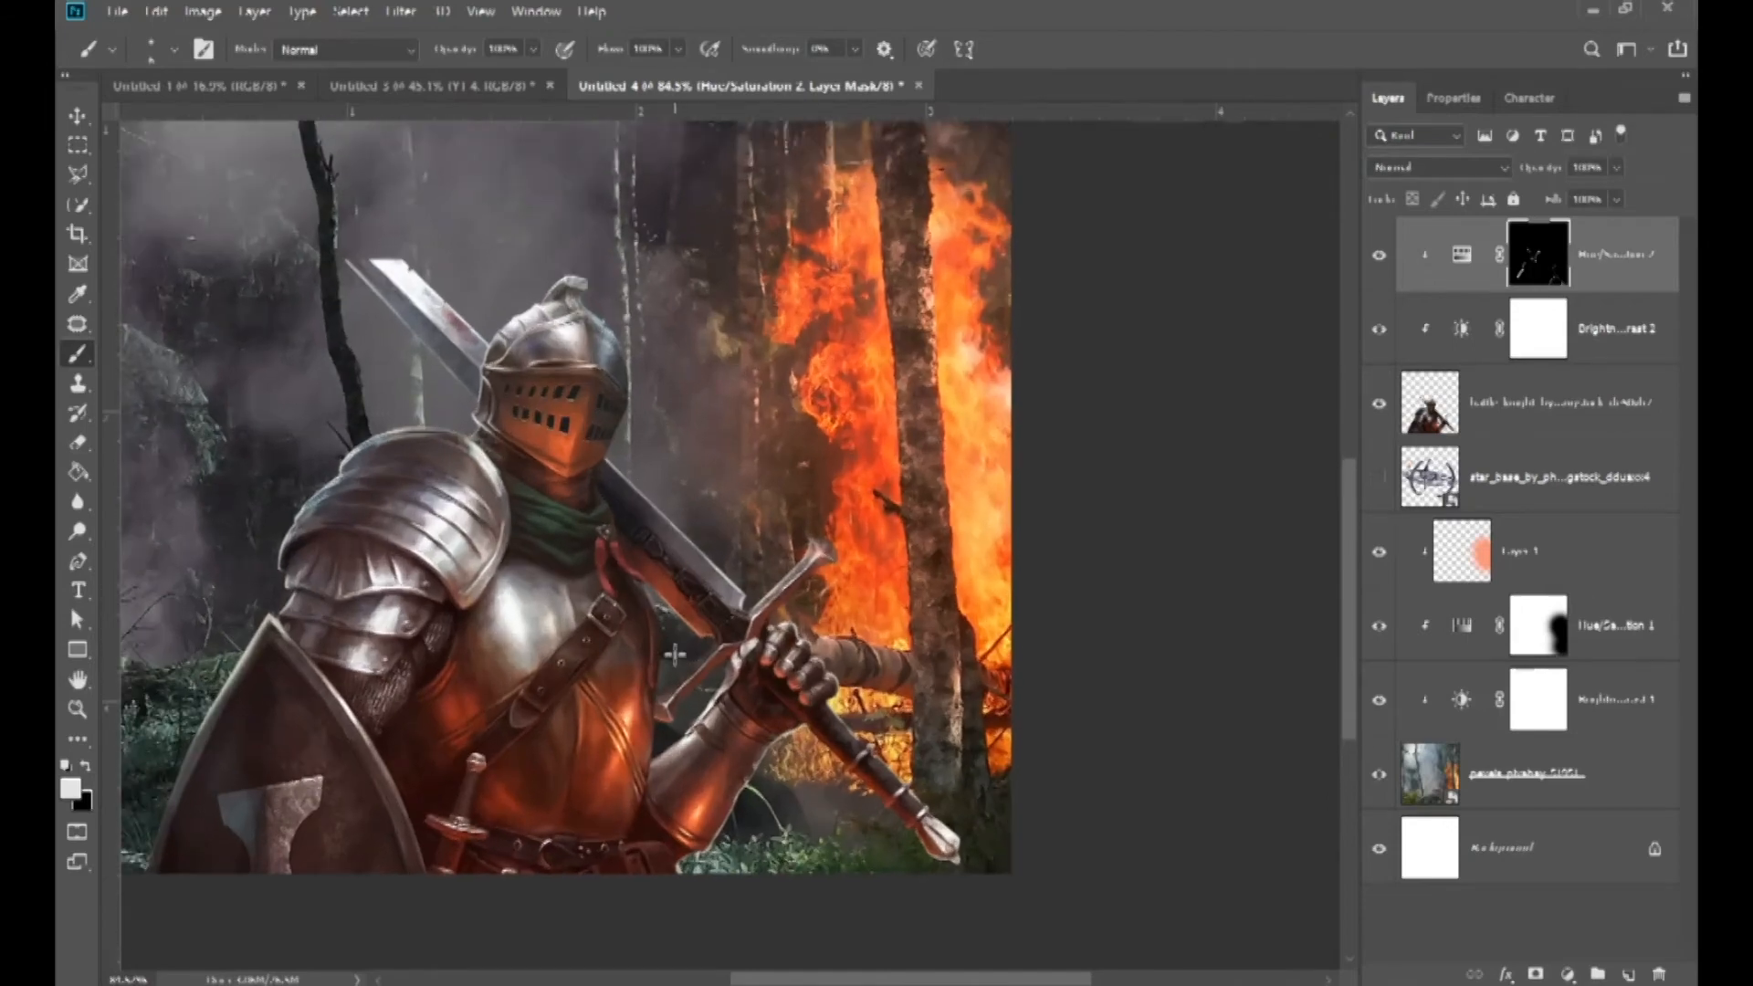
- Paint thin white rim highlights along the breastplate's side edge and the sword's lower crossguard arm, and check the whole knight
scroll(674, 653, "down", 2)
scroll(653, 666, "up", 4)
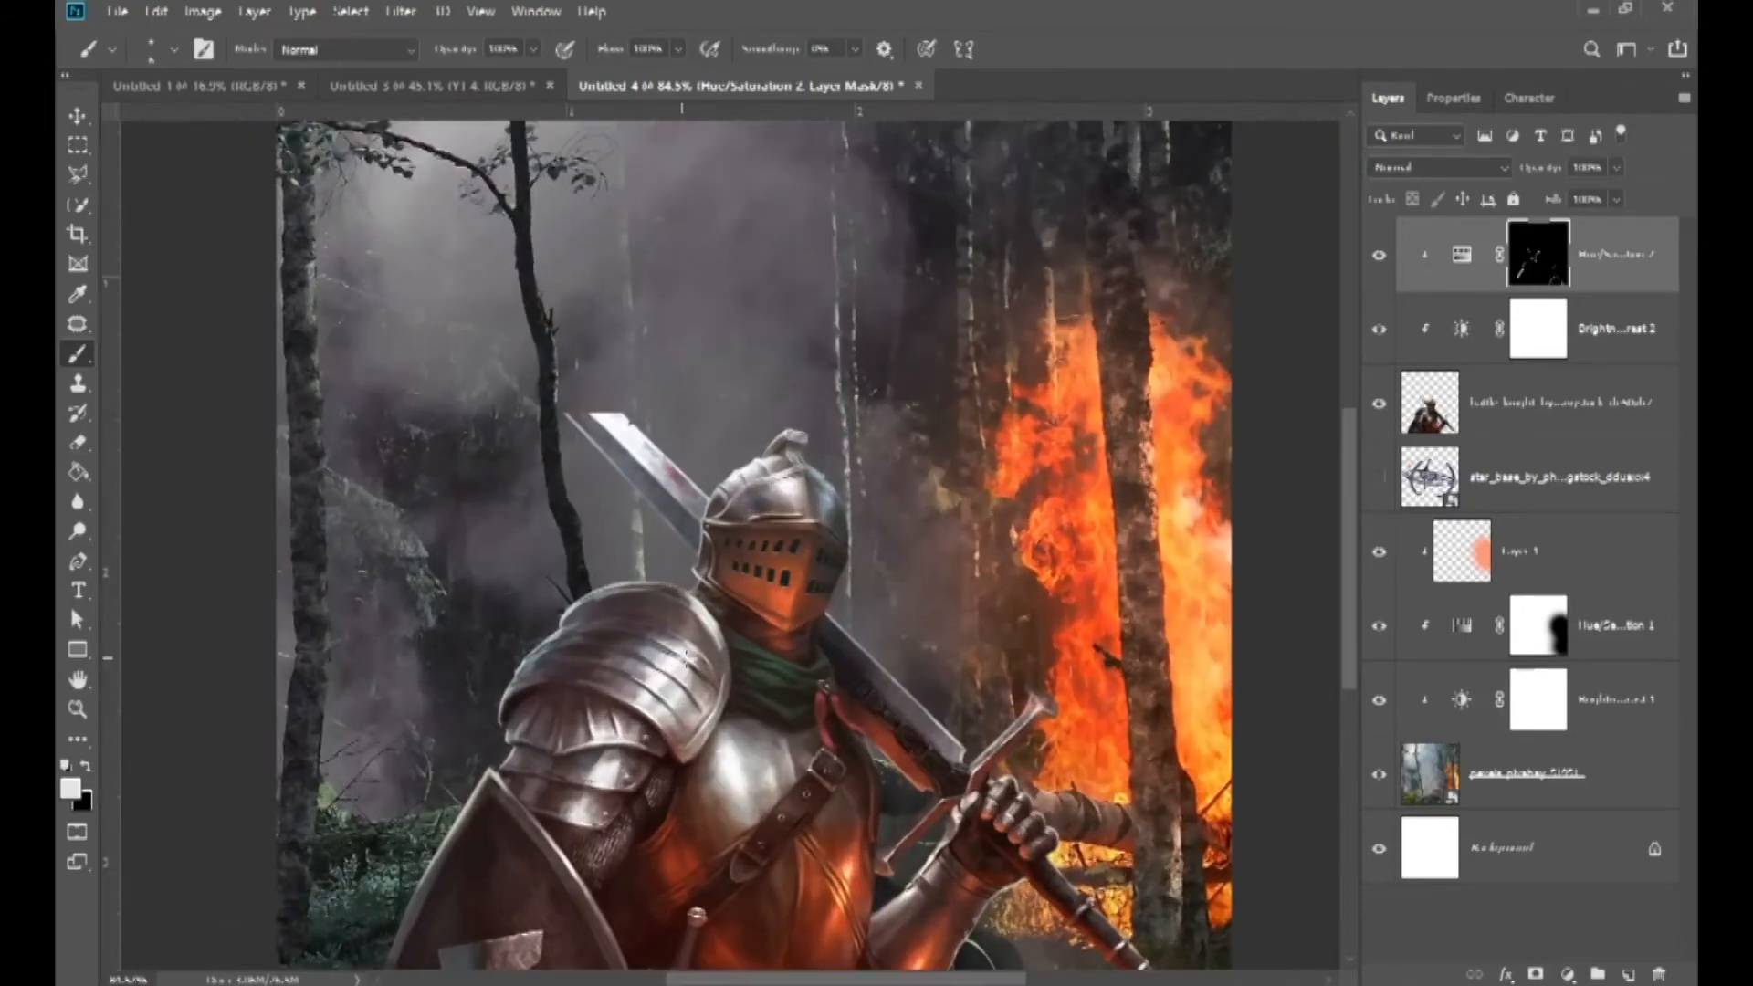
scroll(822, 629, "up", 4)
scroll(822, 629, "up", 3)
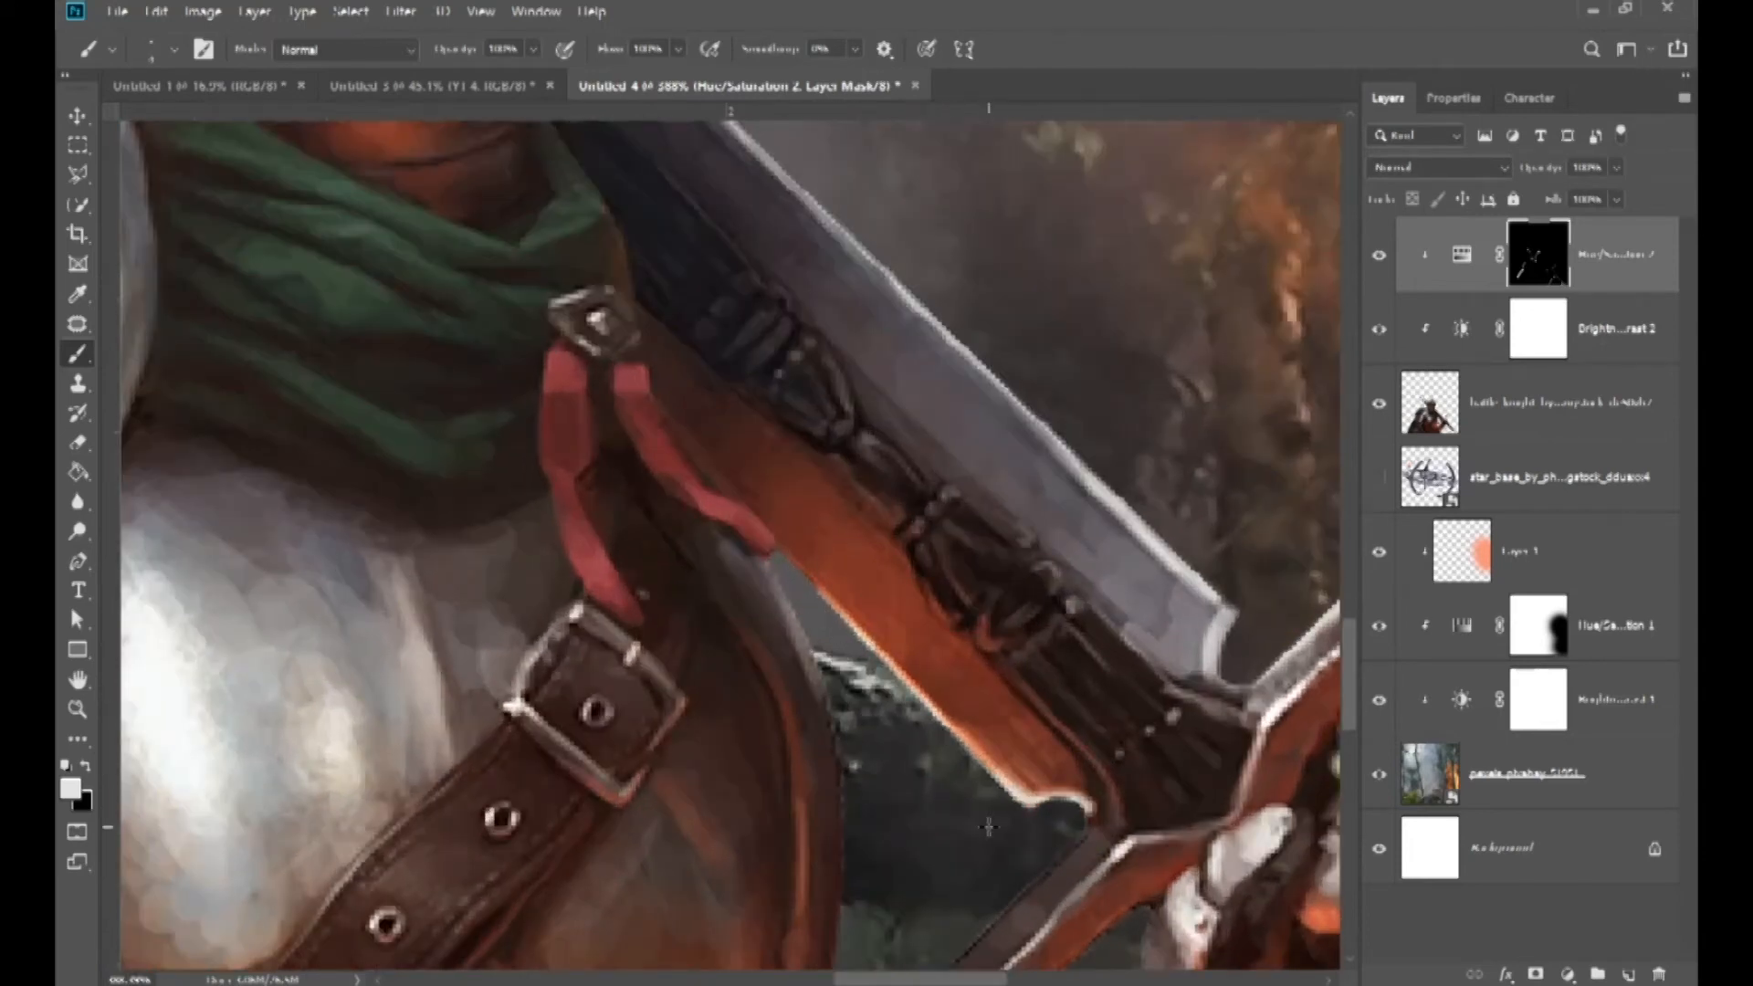
scroll(988, 826, "down", 2)
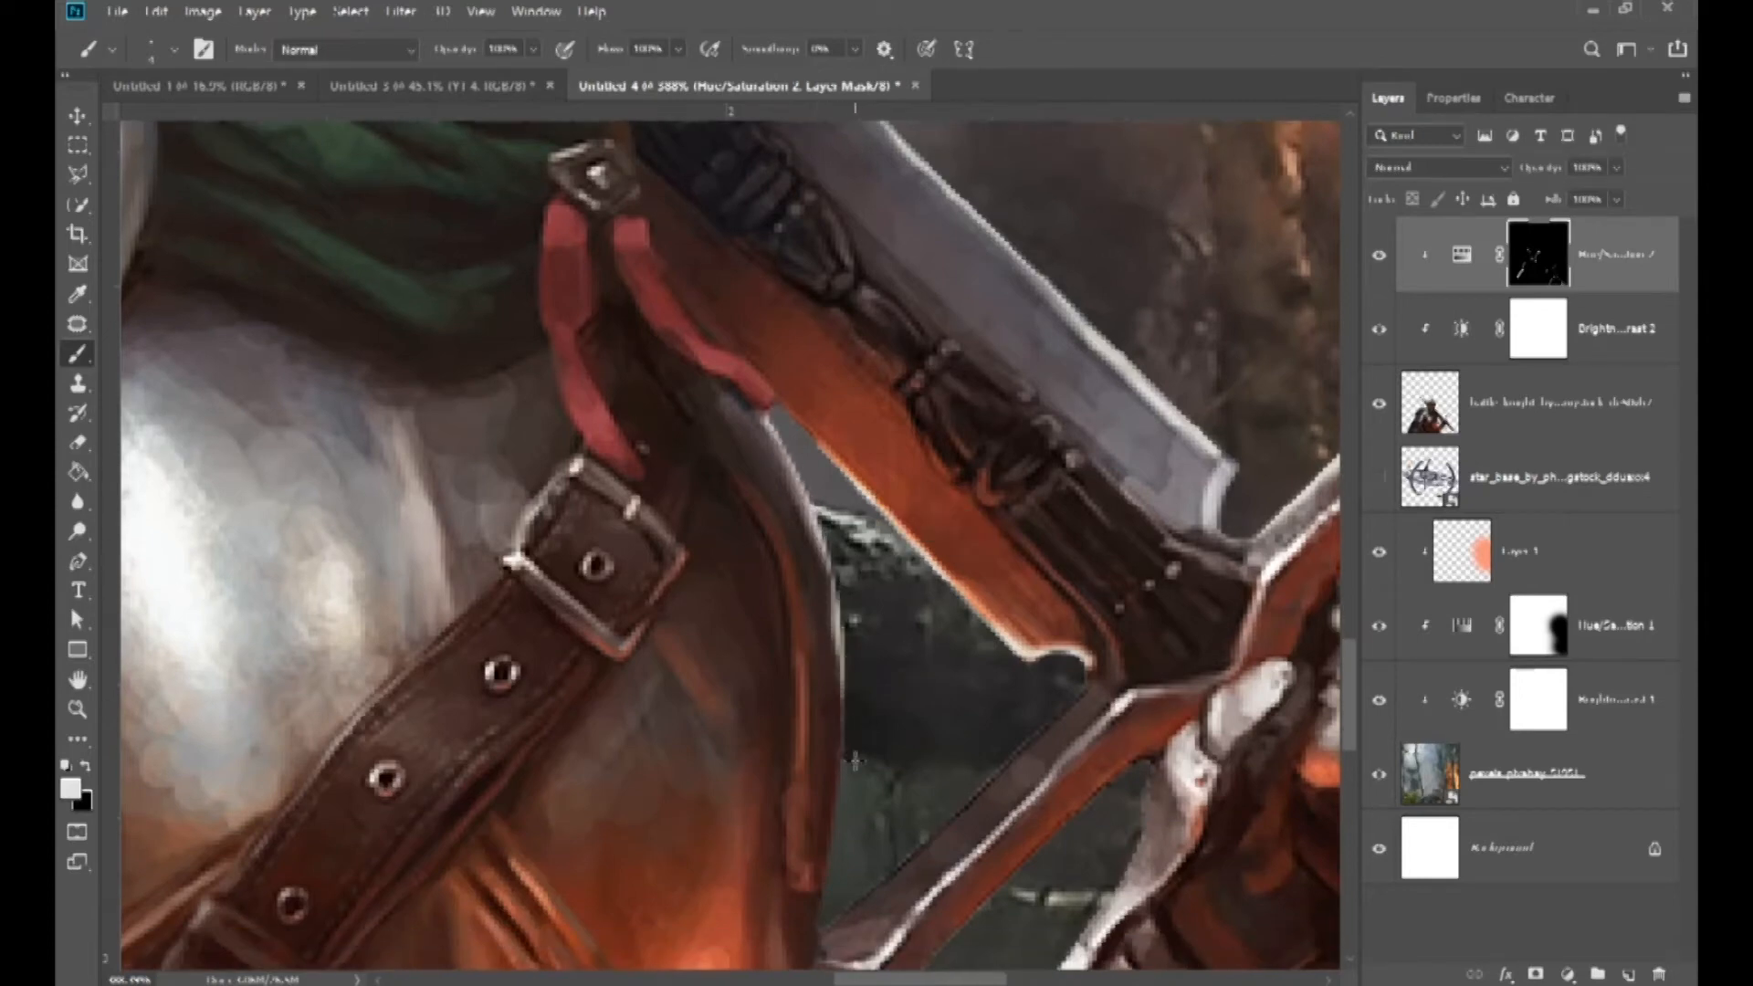
scroll(856, 759, "down", 3)
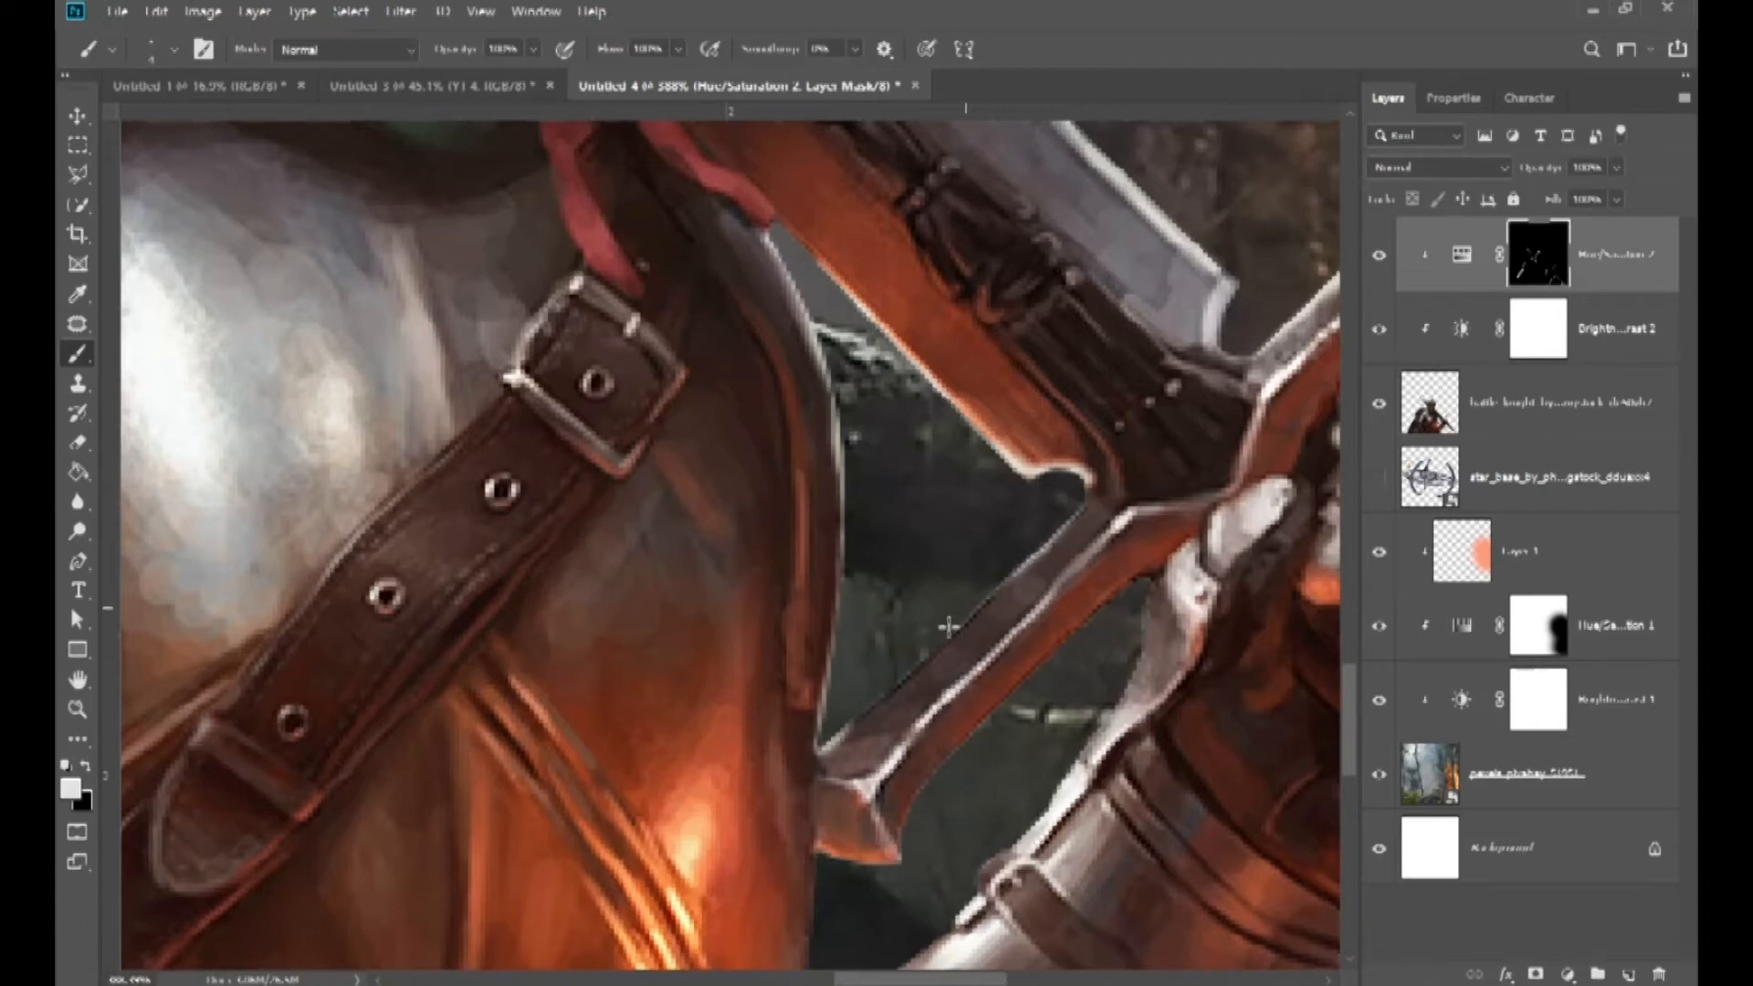
scroll(857, 716, "down", 8)
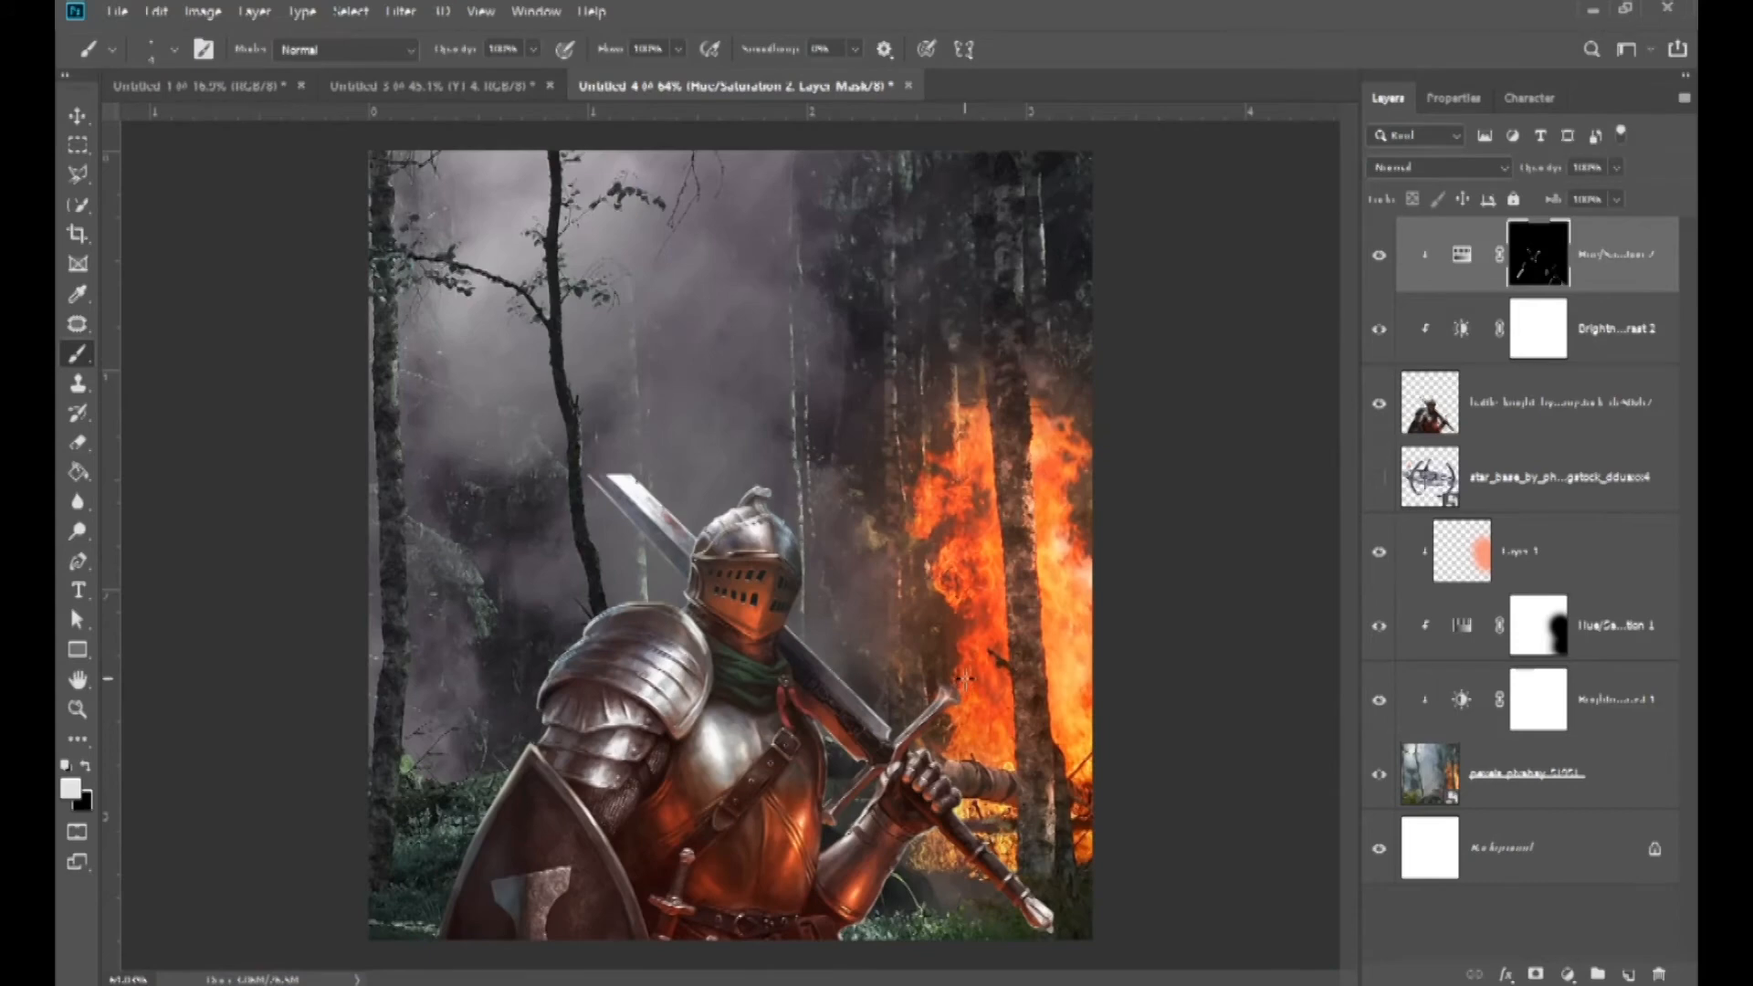
scroll(877, 751, "up", 1)
scroll(799, 742, "up", 3)
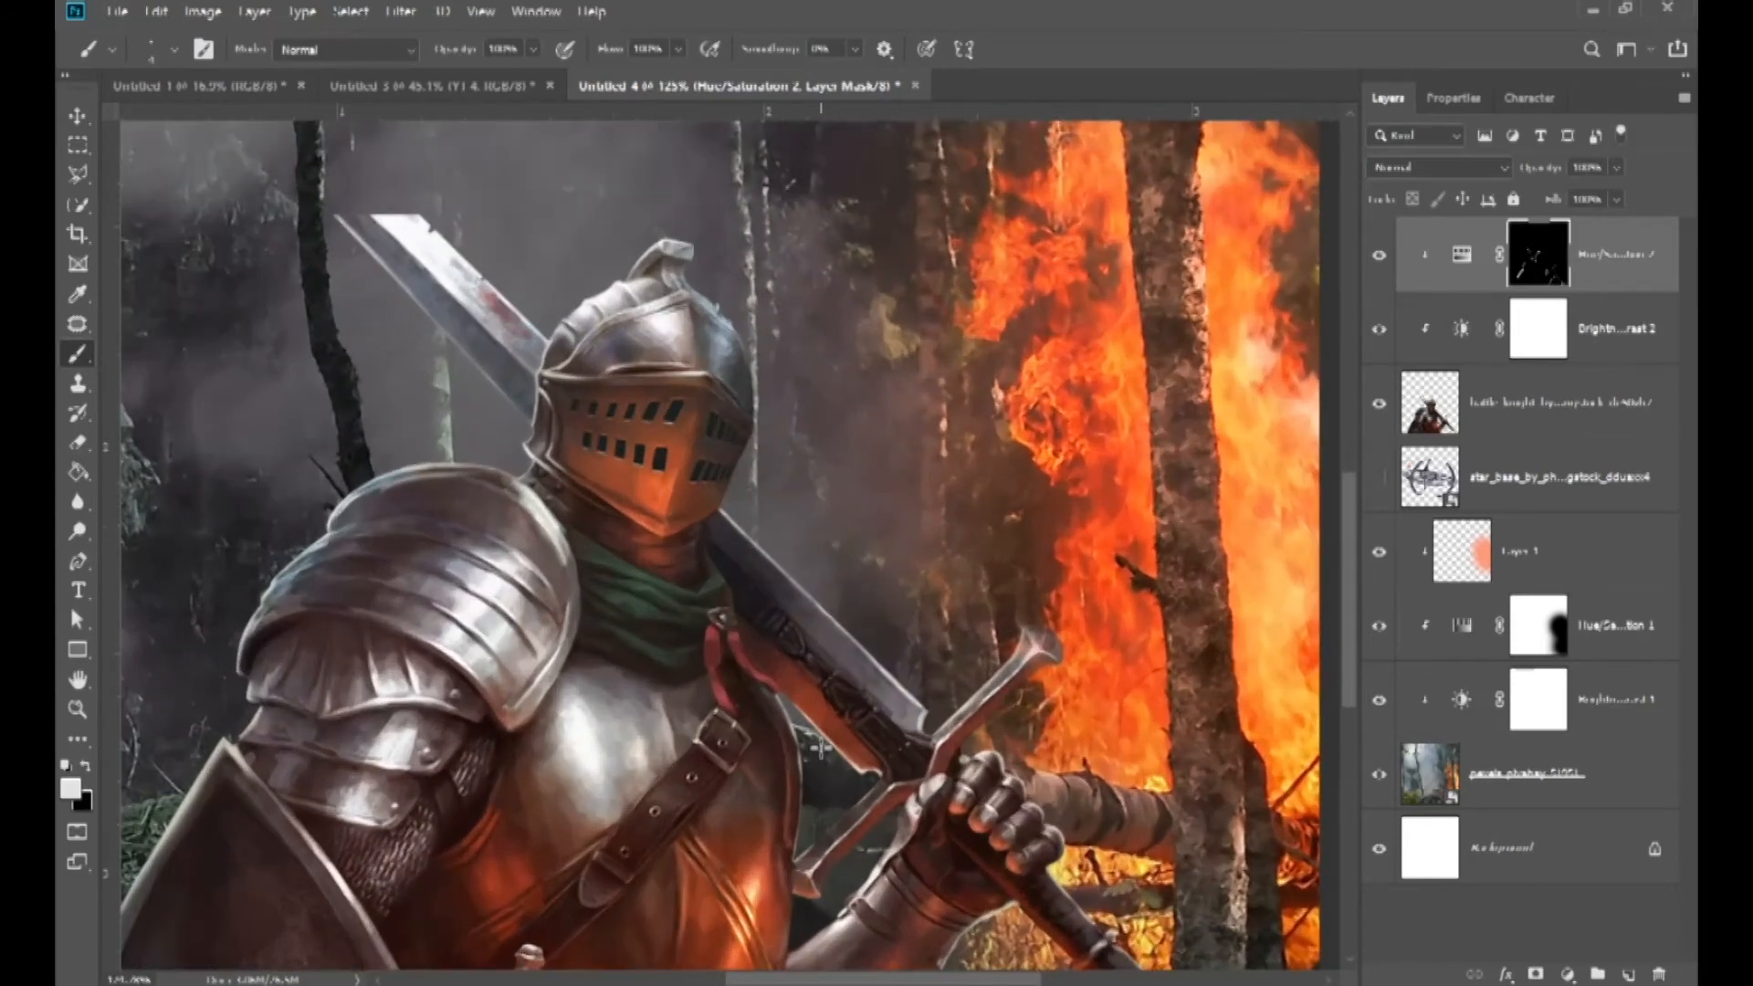
scroll(813, 742, "down", 4)
scroll(877, 735, "down", 2)
scroll(1005, 730, "up", 1)
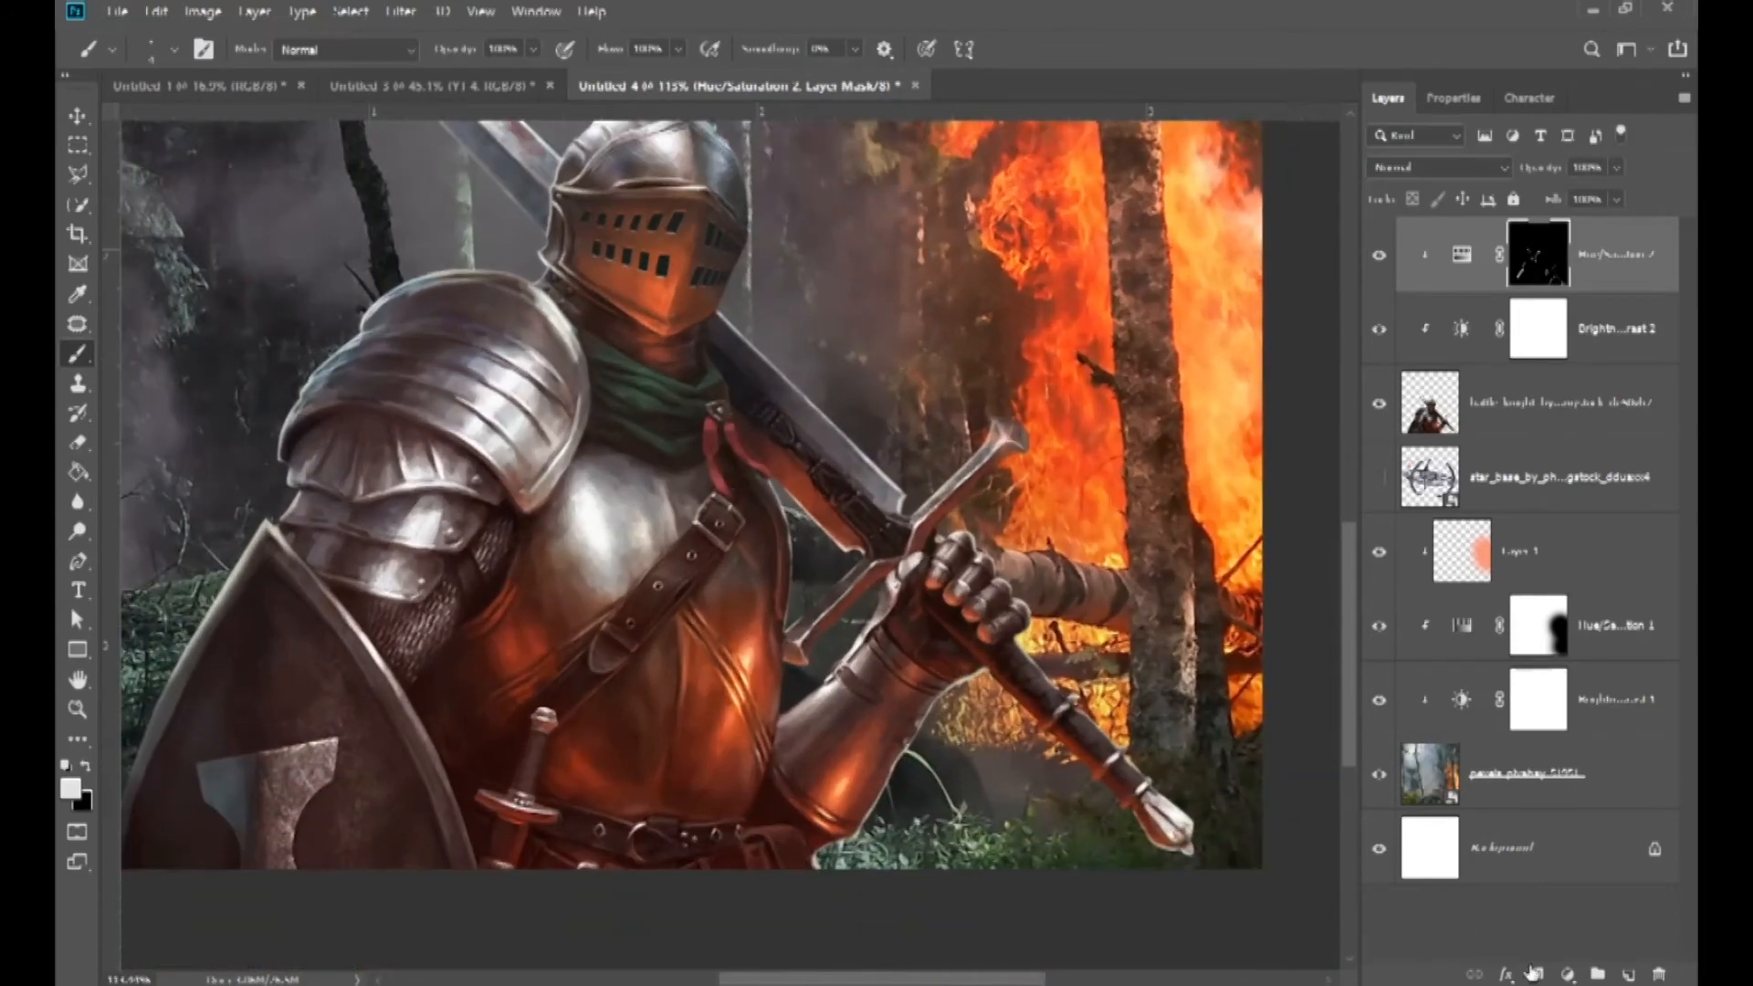
- Add a clipped Hue/Saturation adjustment above the knight, colorized orange-red with Saturation 76 and Lightness +46
left_click(1567, 973)
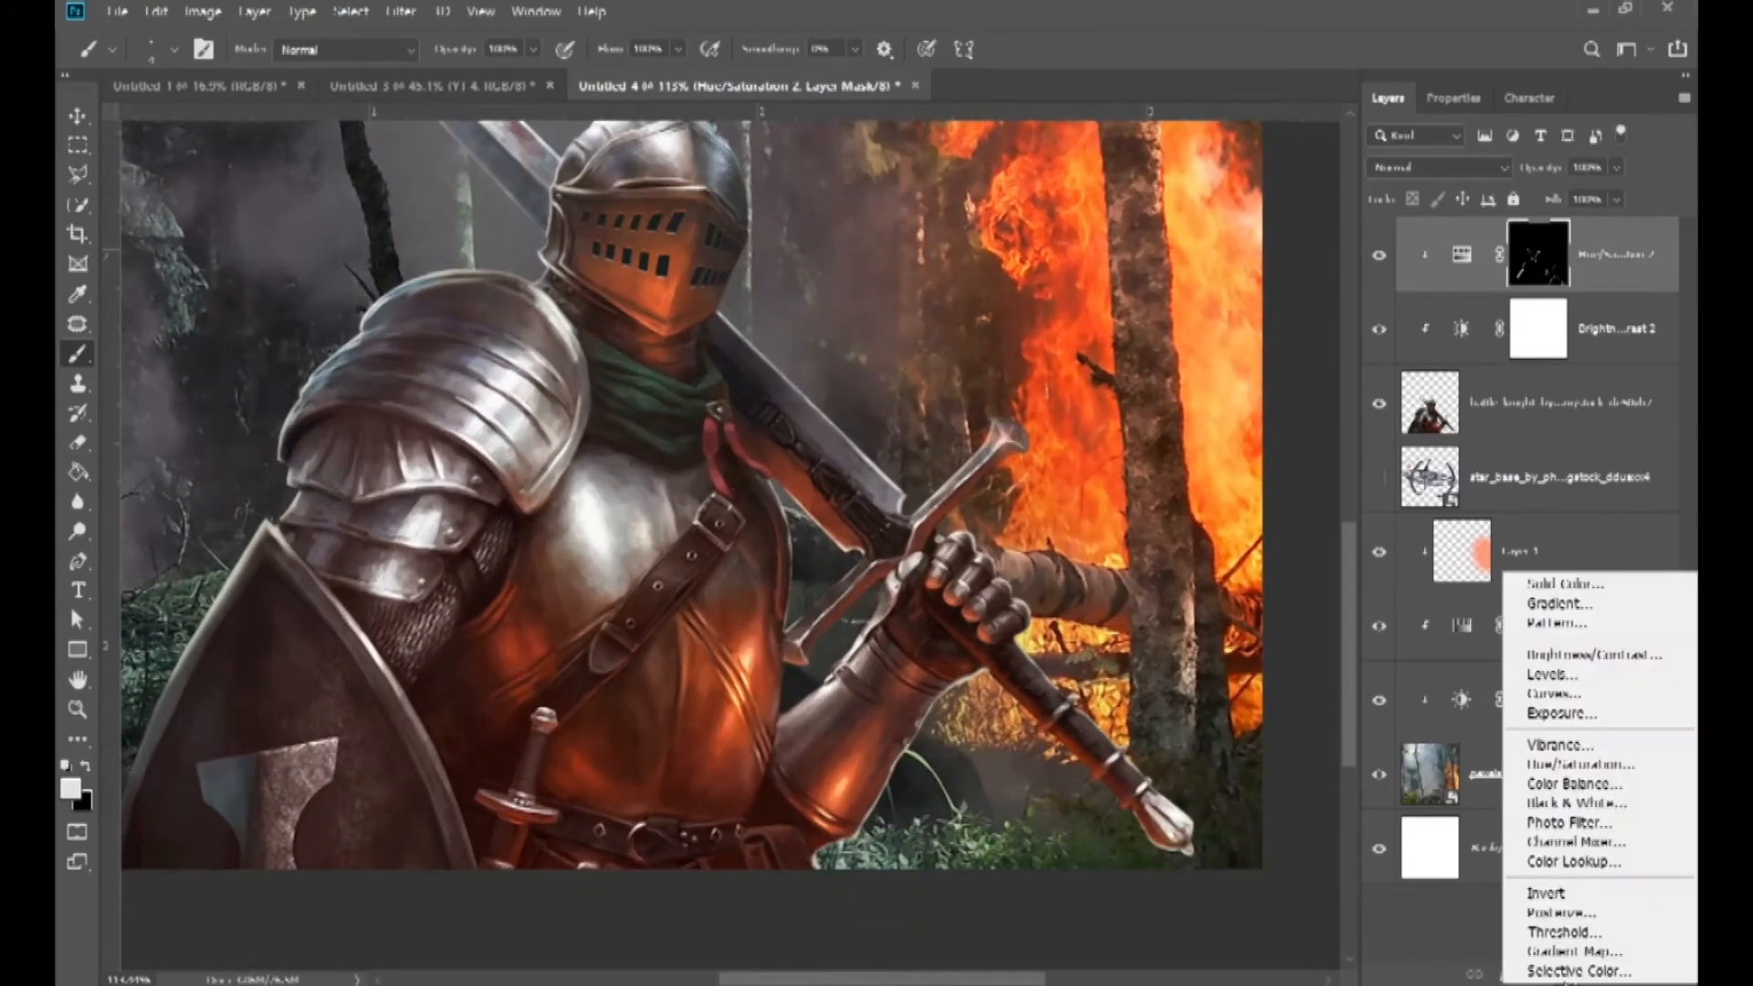
left_click(1588, 765)
left_click(1491, 380)
left_click_drag(1523, 349, 1577, 346)
left_click_drag(1425, 267, 1388, 256)
left_click_drag(1450, 305, 1587, 356)
left_click(1522, 973)
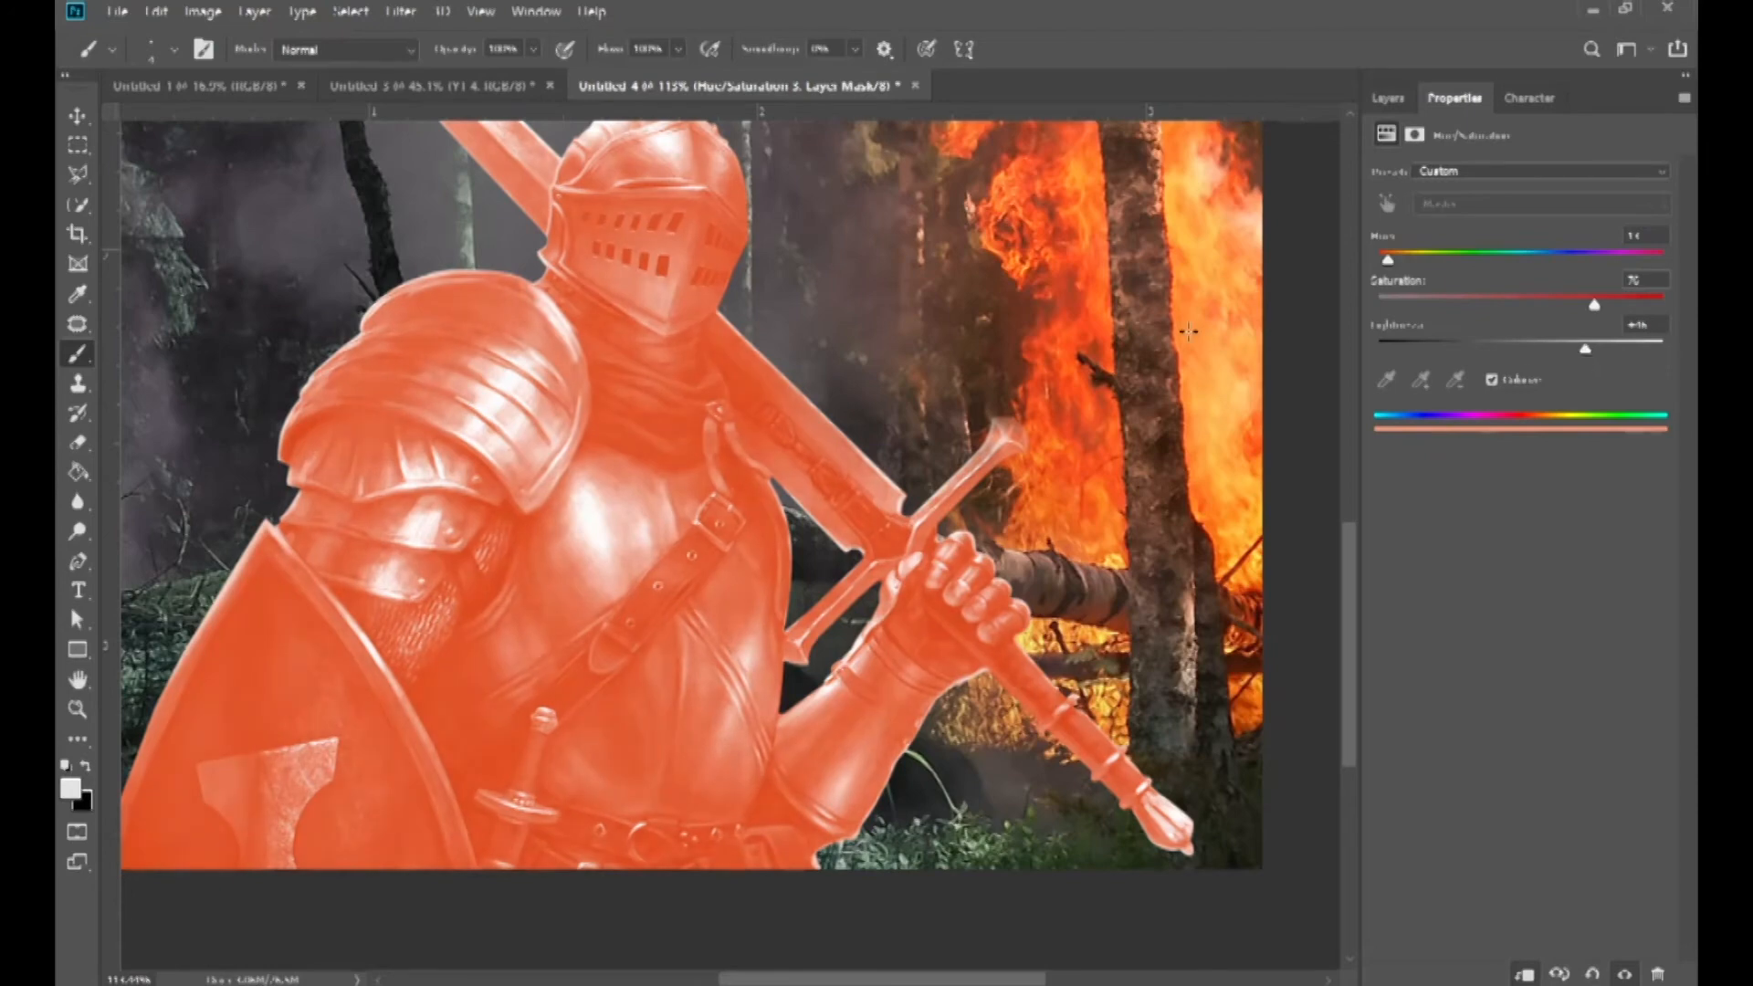
- Invert the new Hue/Saturation adjustment's mask to black so its orange tint is hidden
scroll(603, 321, "up", 2)
key("v")
left_click(1388, 98)
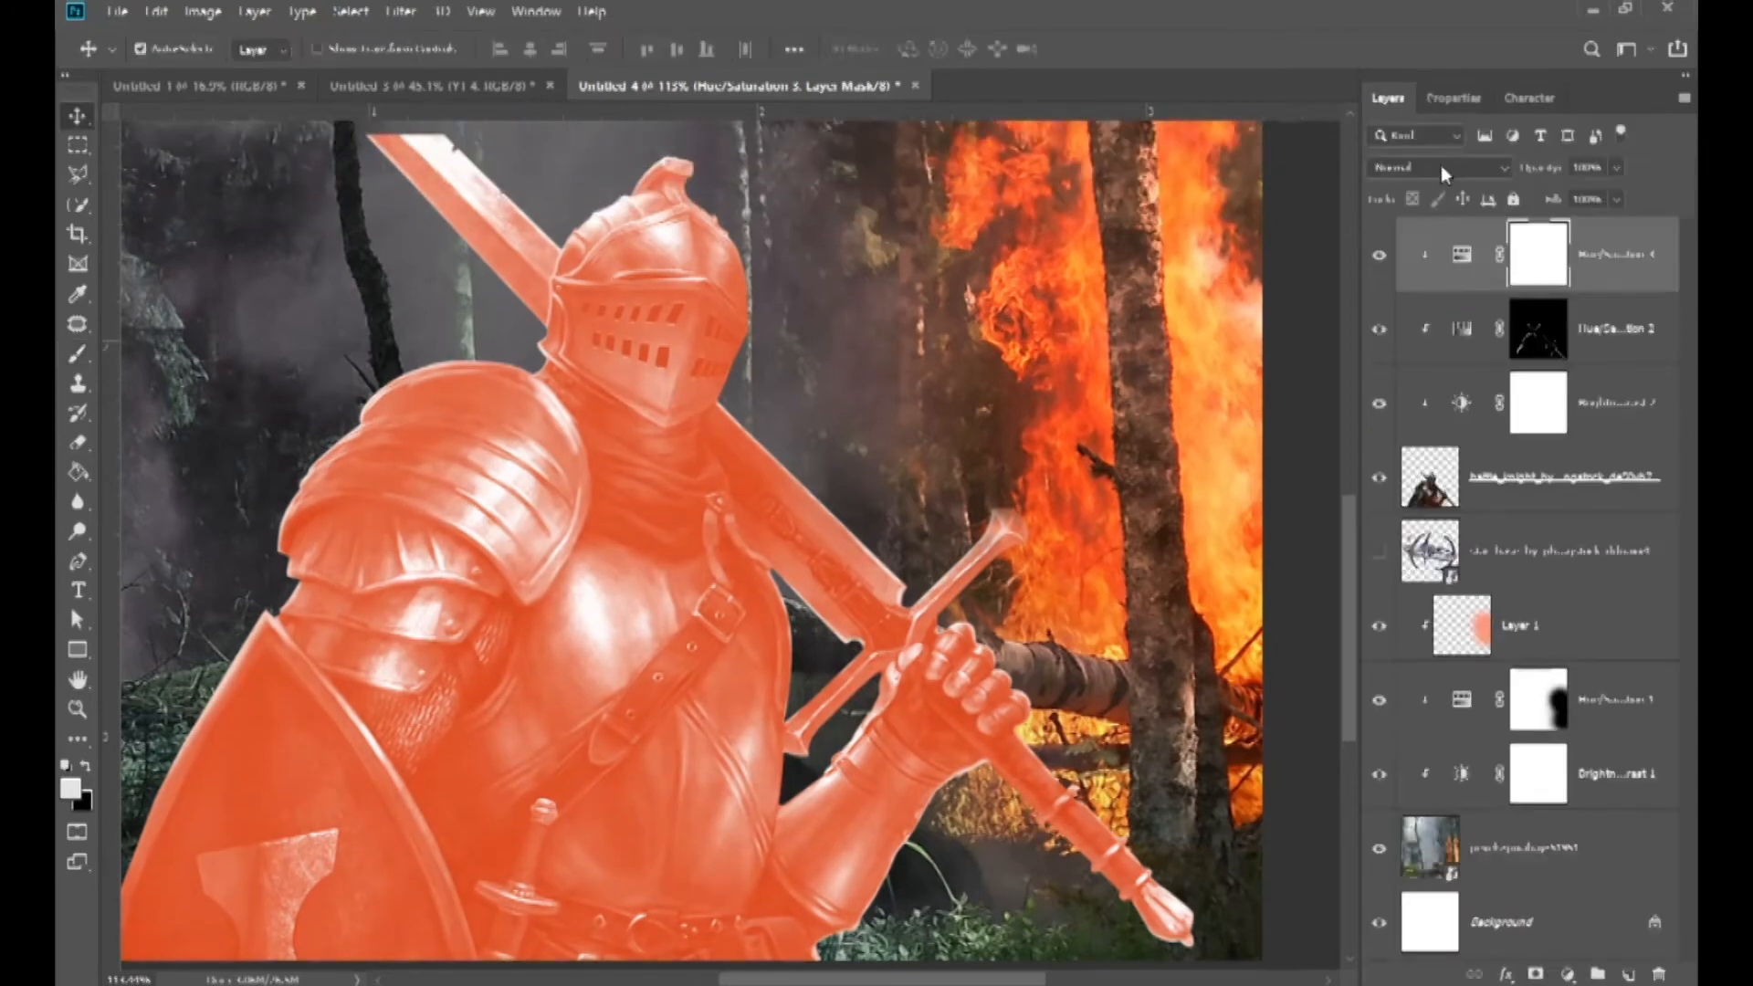
key("ctrl+i")
scroll(933, 575, "up", 5)
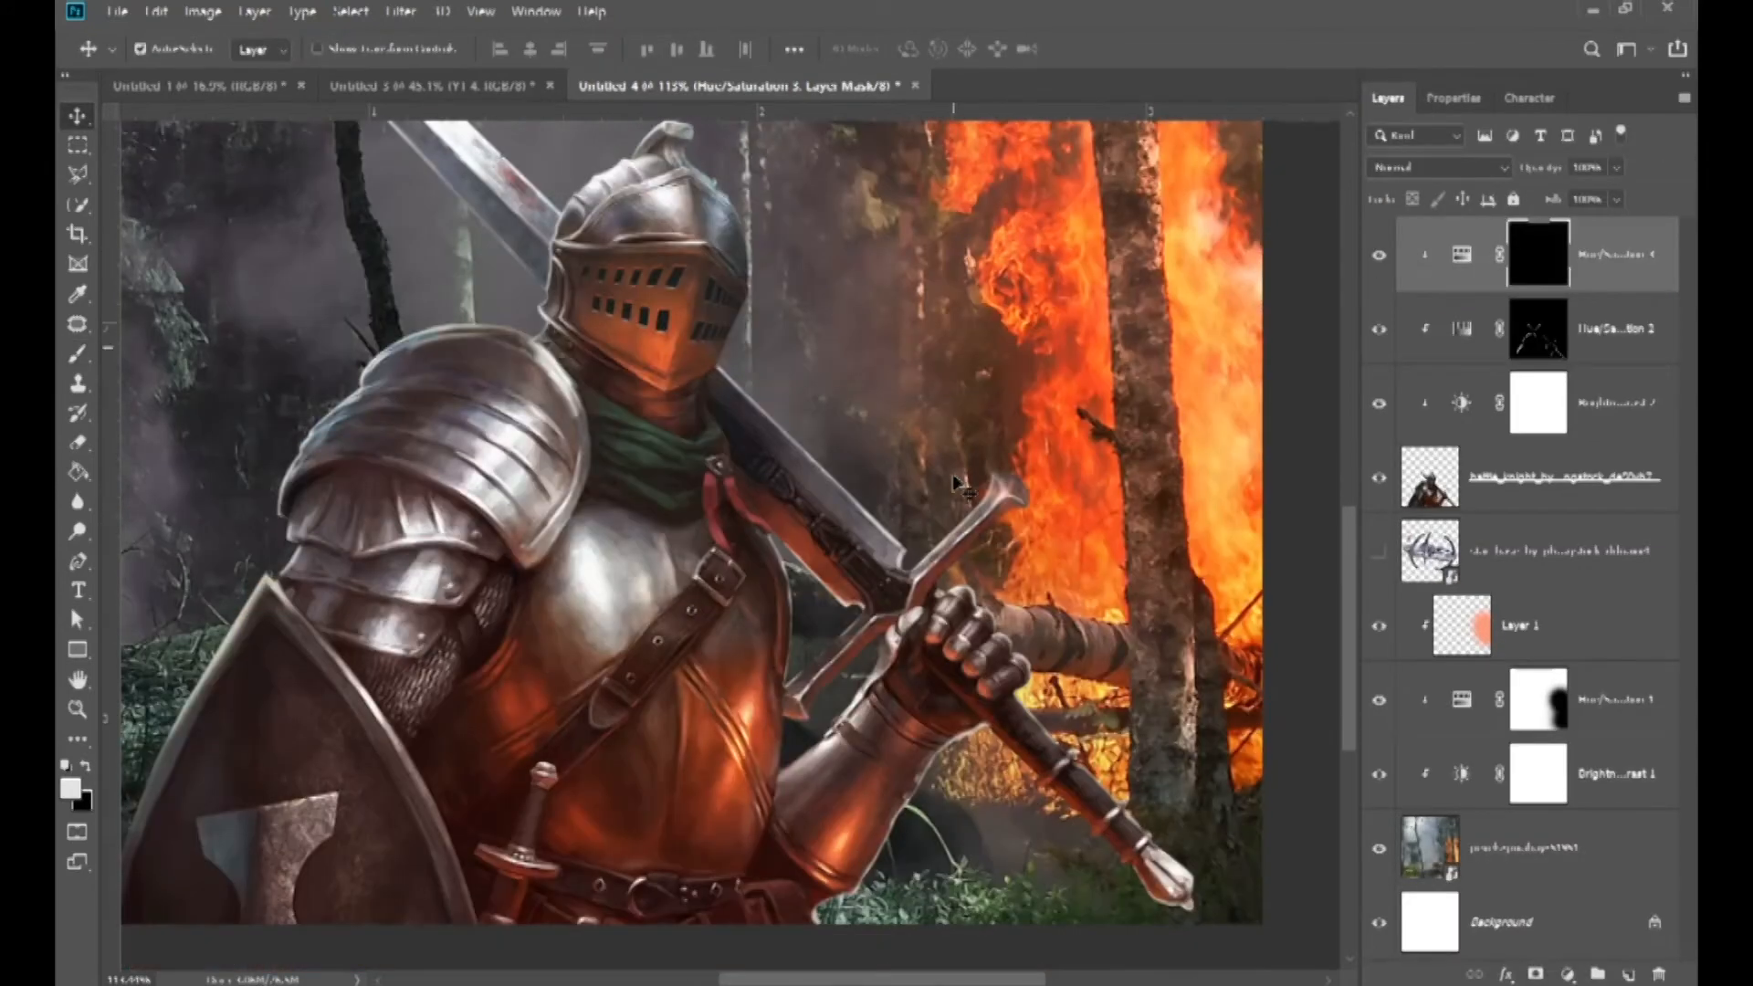
- Paint an orange glow on the sword blade near the crossguard through the mask and soften its inner side with the Eraser
key("b")
scroll(690, 128, "up", 3)
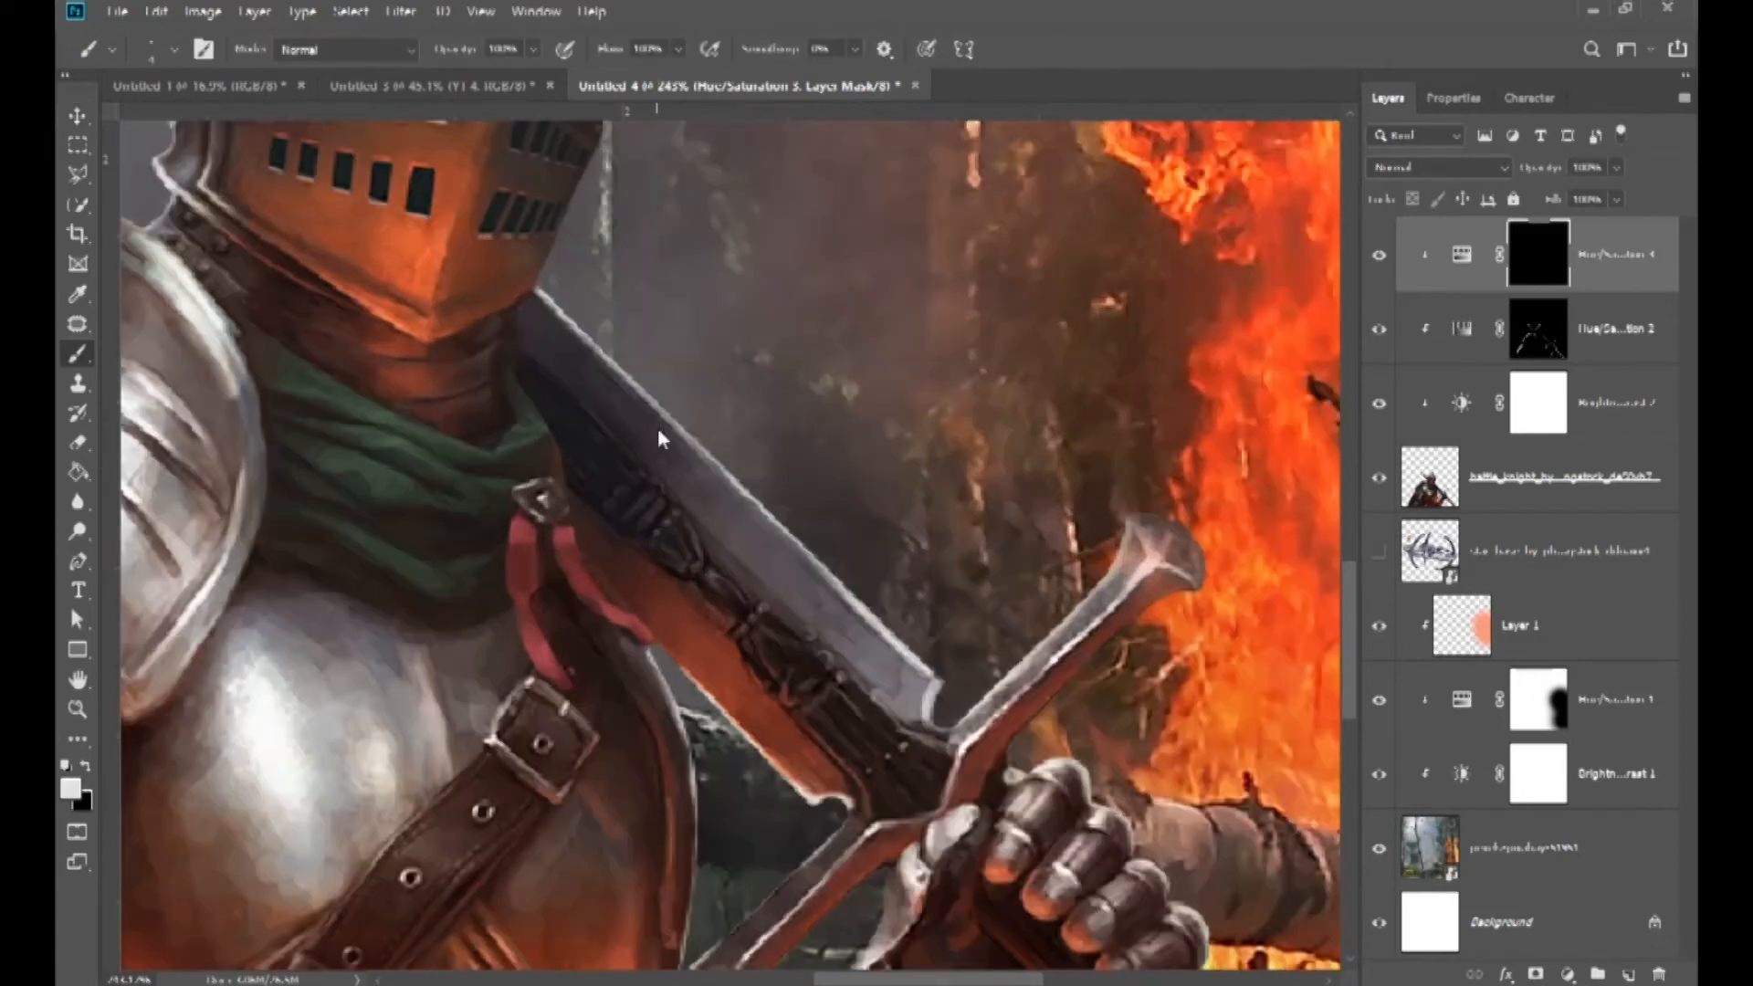
scroll(656, 429, "up", 2)
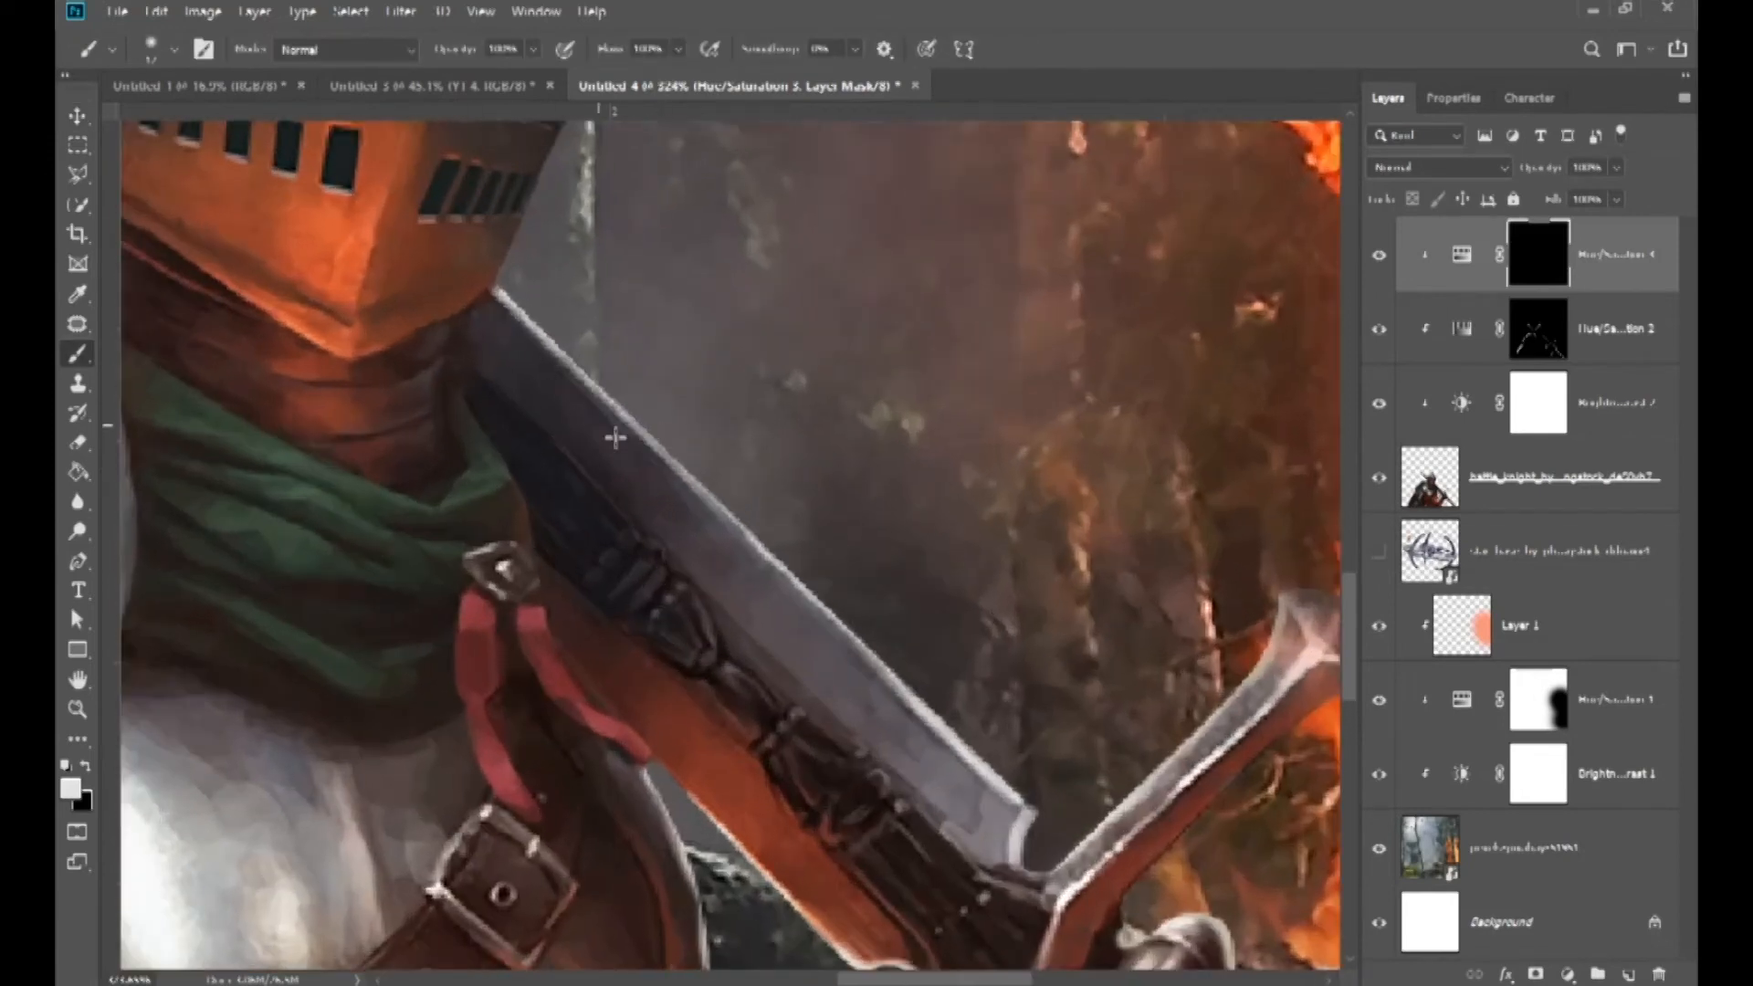
mouse_move(653, 461)
left_mouse_down()
mouse_move(998, 801)
mouse_move(993, 845)
mouse_move(716, 596)
mouse_move(649, 482)
mouse_move(948, 788)
mouse_move(772, 624)
left_mouse_up()
key("e")
mouse_move(673, 501)
left_mouse_down()
mouse_move(626, 477)
mouse_move(595, 507)
mouse_move(659, 633)
mouse_move(850, 877)
left_mouse_up()
scroll(610, 568, "down", 2)
scroll(610, 568, "down", 9)
scroll(784, 567, "down", 3)
scroll(776, 498, "right", 4)
scroll(718, 441, "up", 3)
scroll(718, 441, "up", 2)
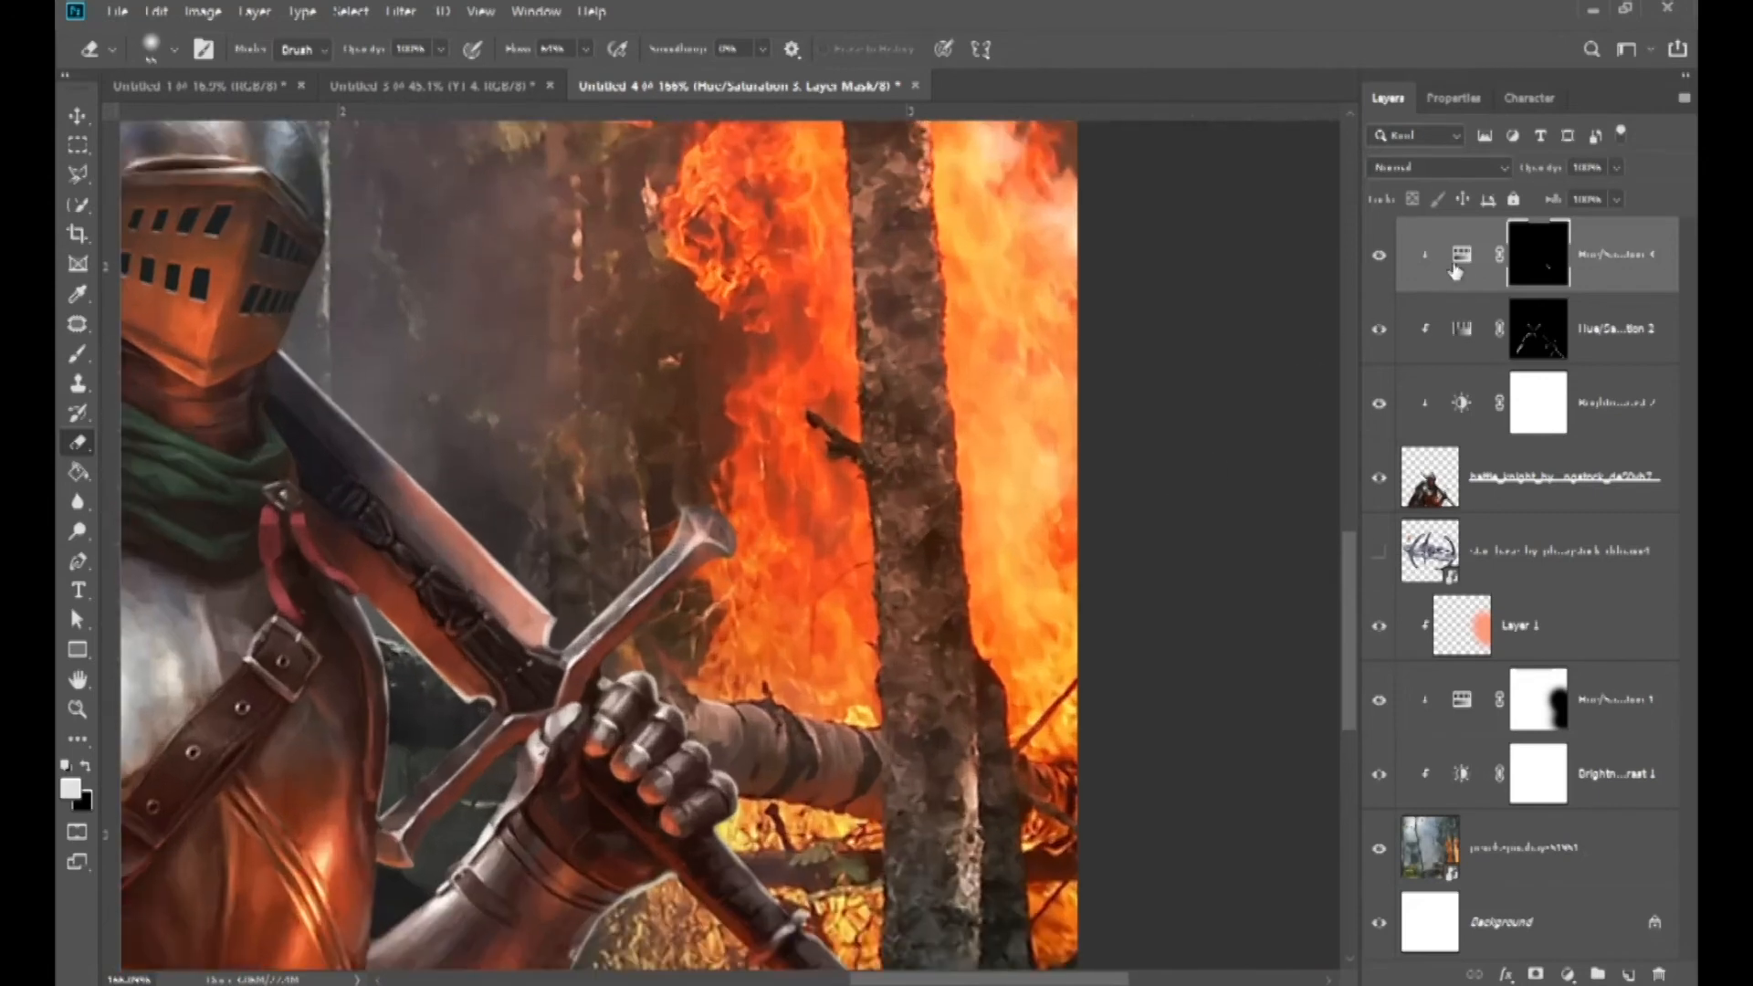
- Set the orange Hue/Saturation adjustment to Saturation 70 and Lightness +22
left_click(1462, 260)
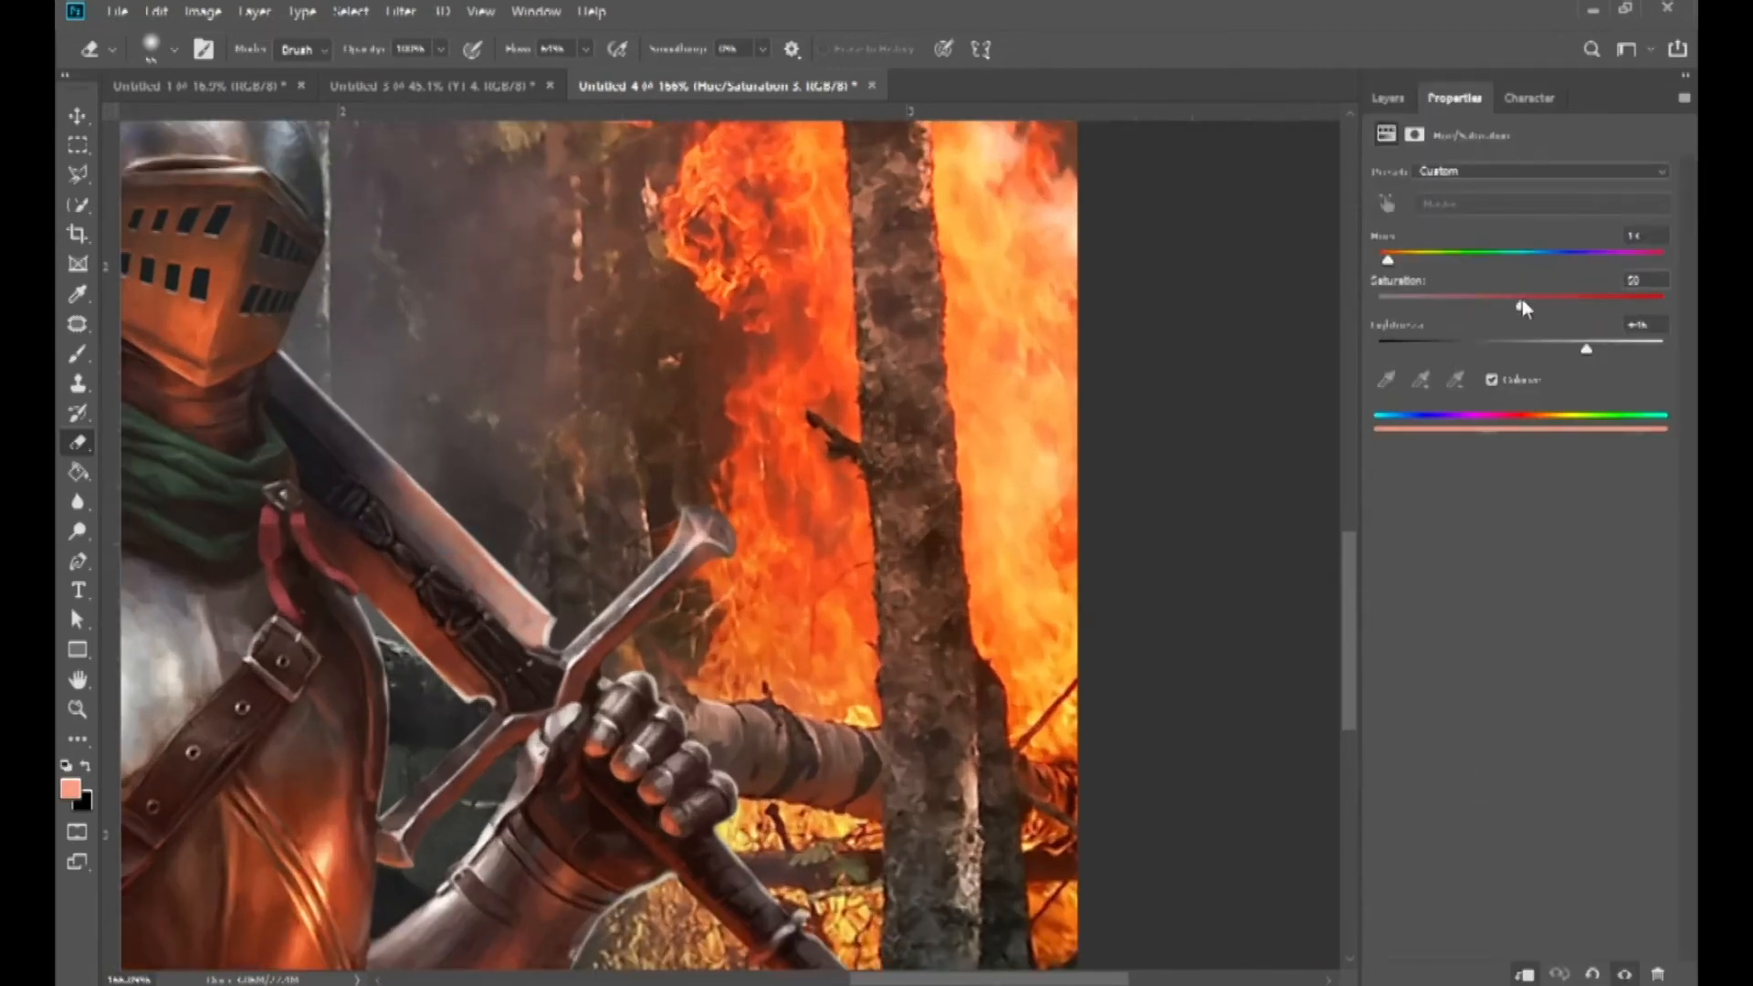
left_click_drag(1588, 338, 1545, 347)
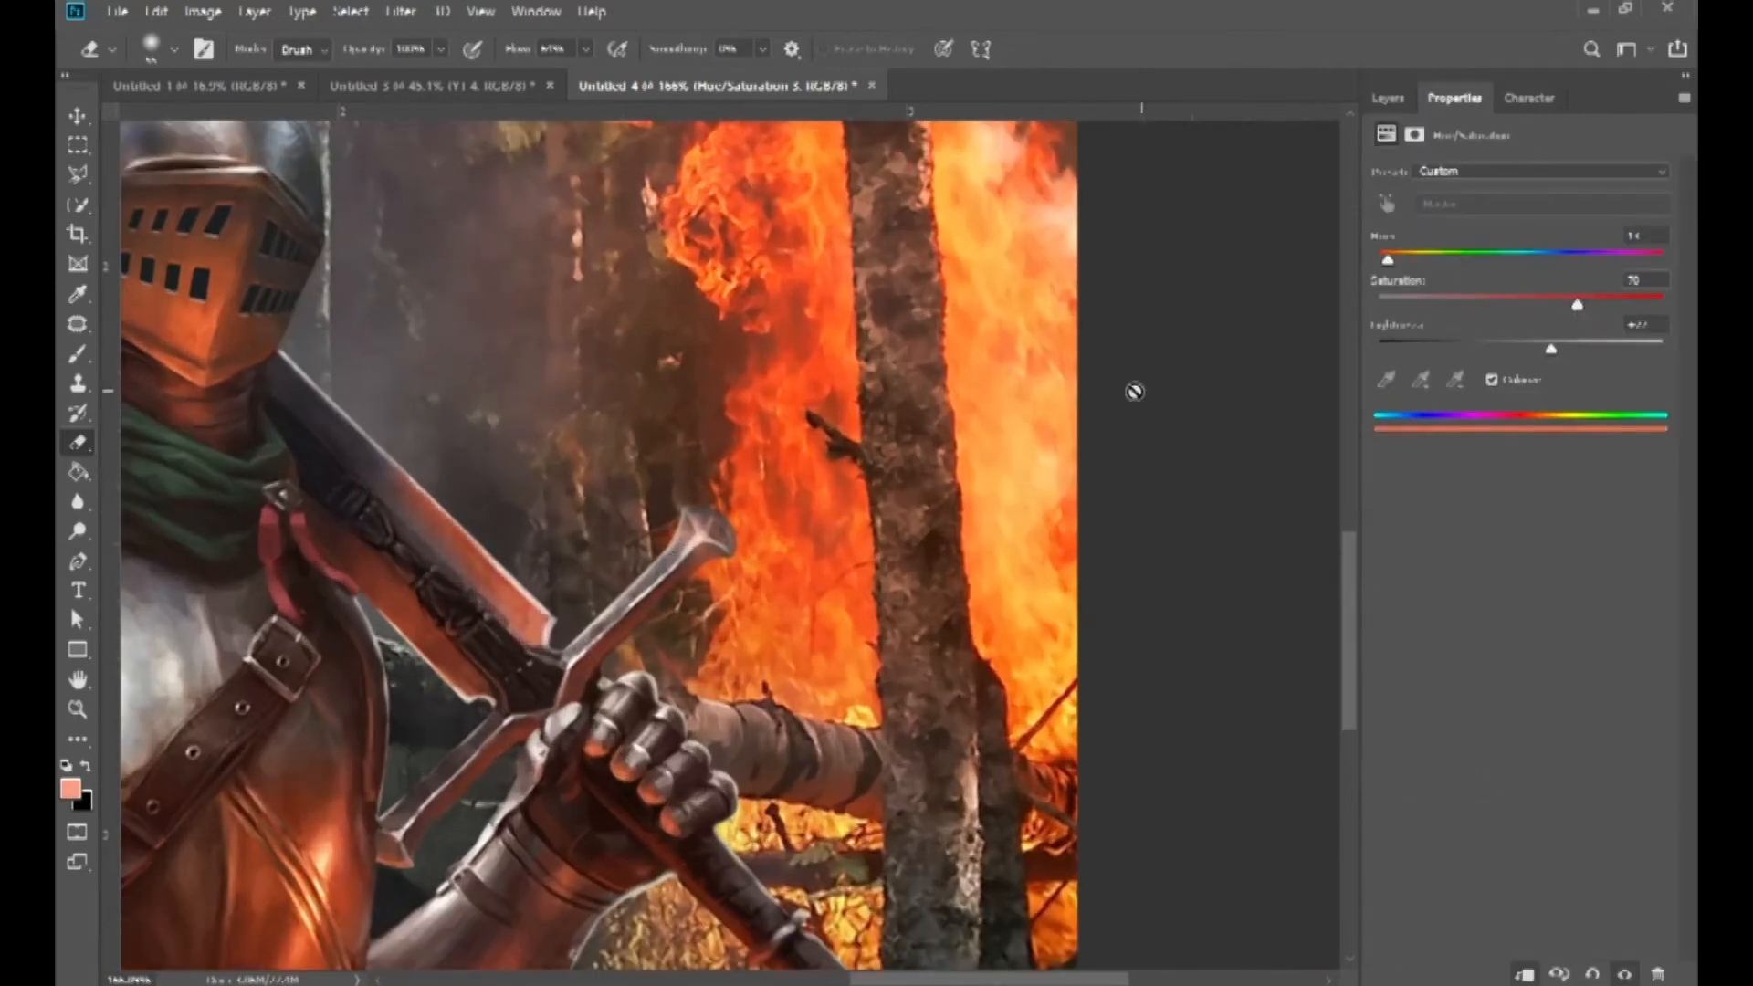
scroll(967, 416, "down", 6)
scroll(943, 449, "down", 2)
scroll(931, 446, "up", 6)
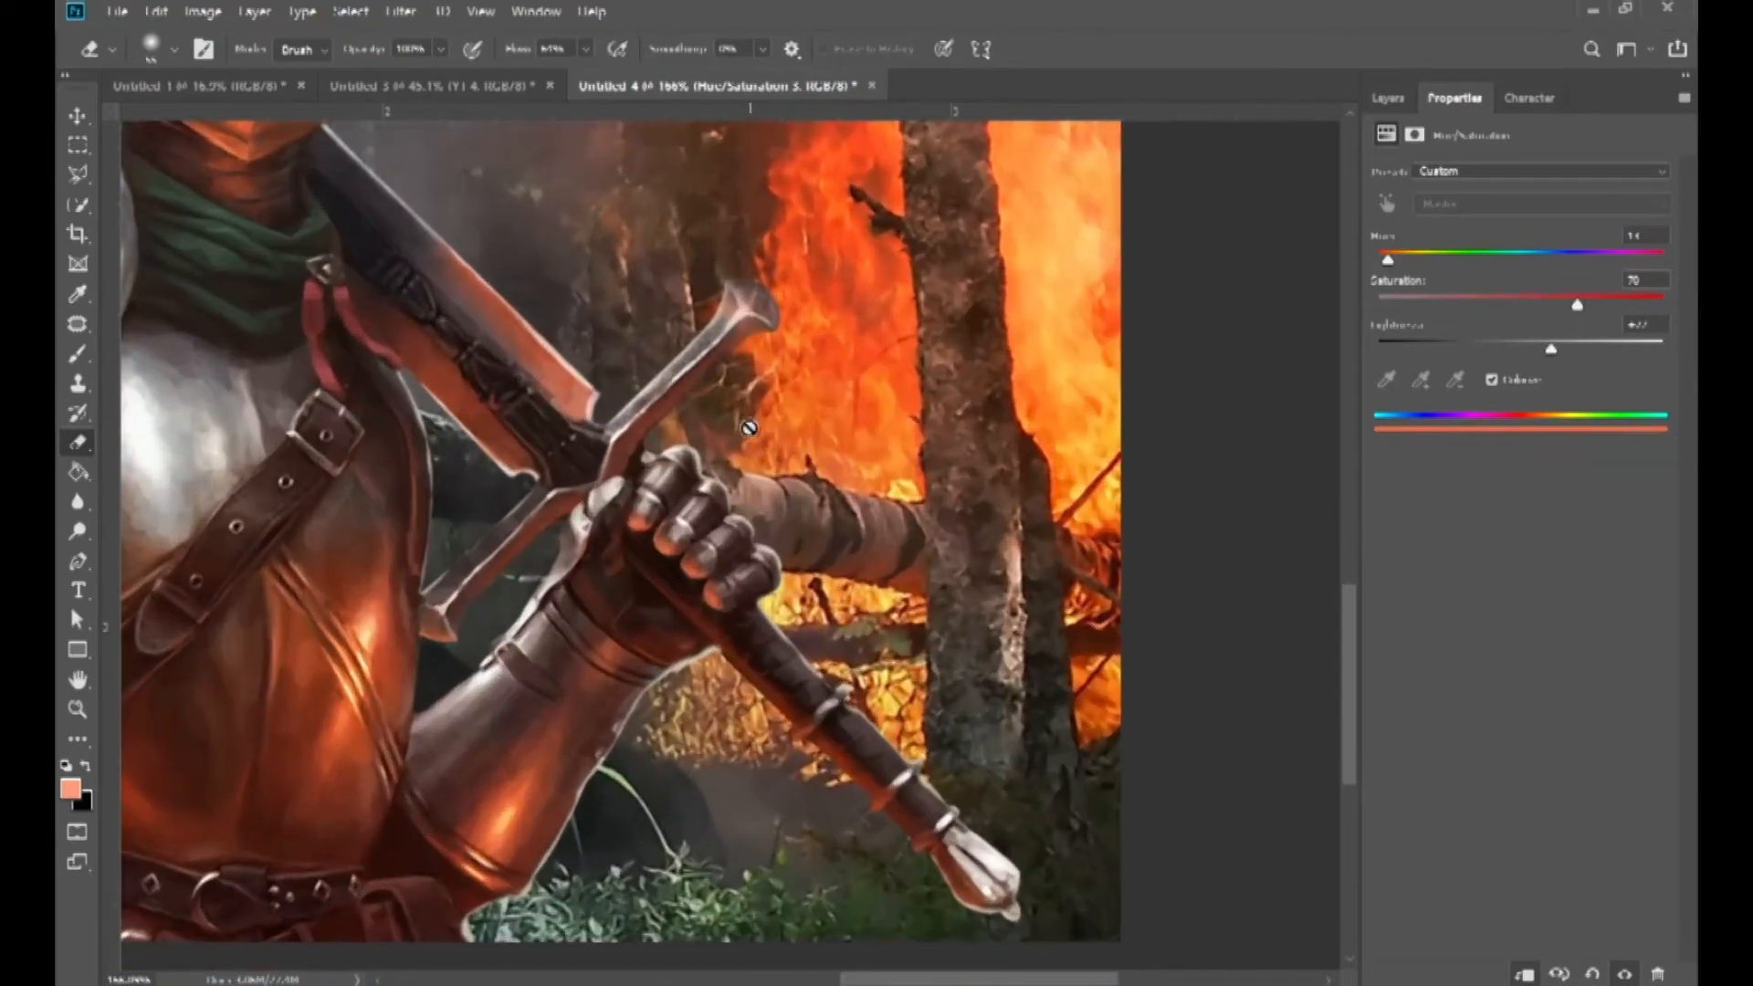
scroll(750, 427, "down", 2)
scroll(749, 429, "up", 2)
scroll(735, 437, "up", 2)
- Target the orange adjustment's mask and extend the glow along the blade's outer edge towards the helmet
key("b")
scroll(707, 447, "down", 1)
scroll(677, 454, "up", 3)
scroll(653, 464, "up", 4)
scroll(641, 522, "down", 1)
scroll(548, 443, "up", 3)
left_click_drag(449, 365, 452, 358)
left_click(457, 331)
left_click(856, 381)
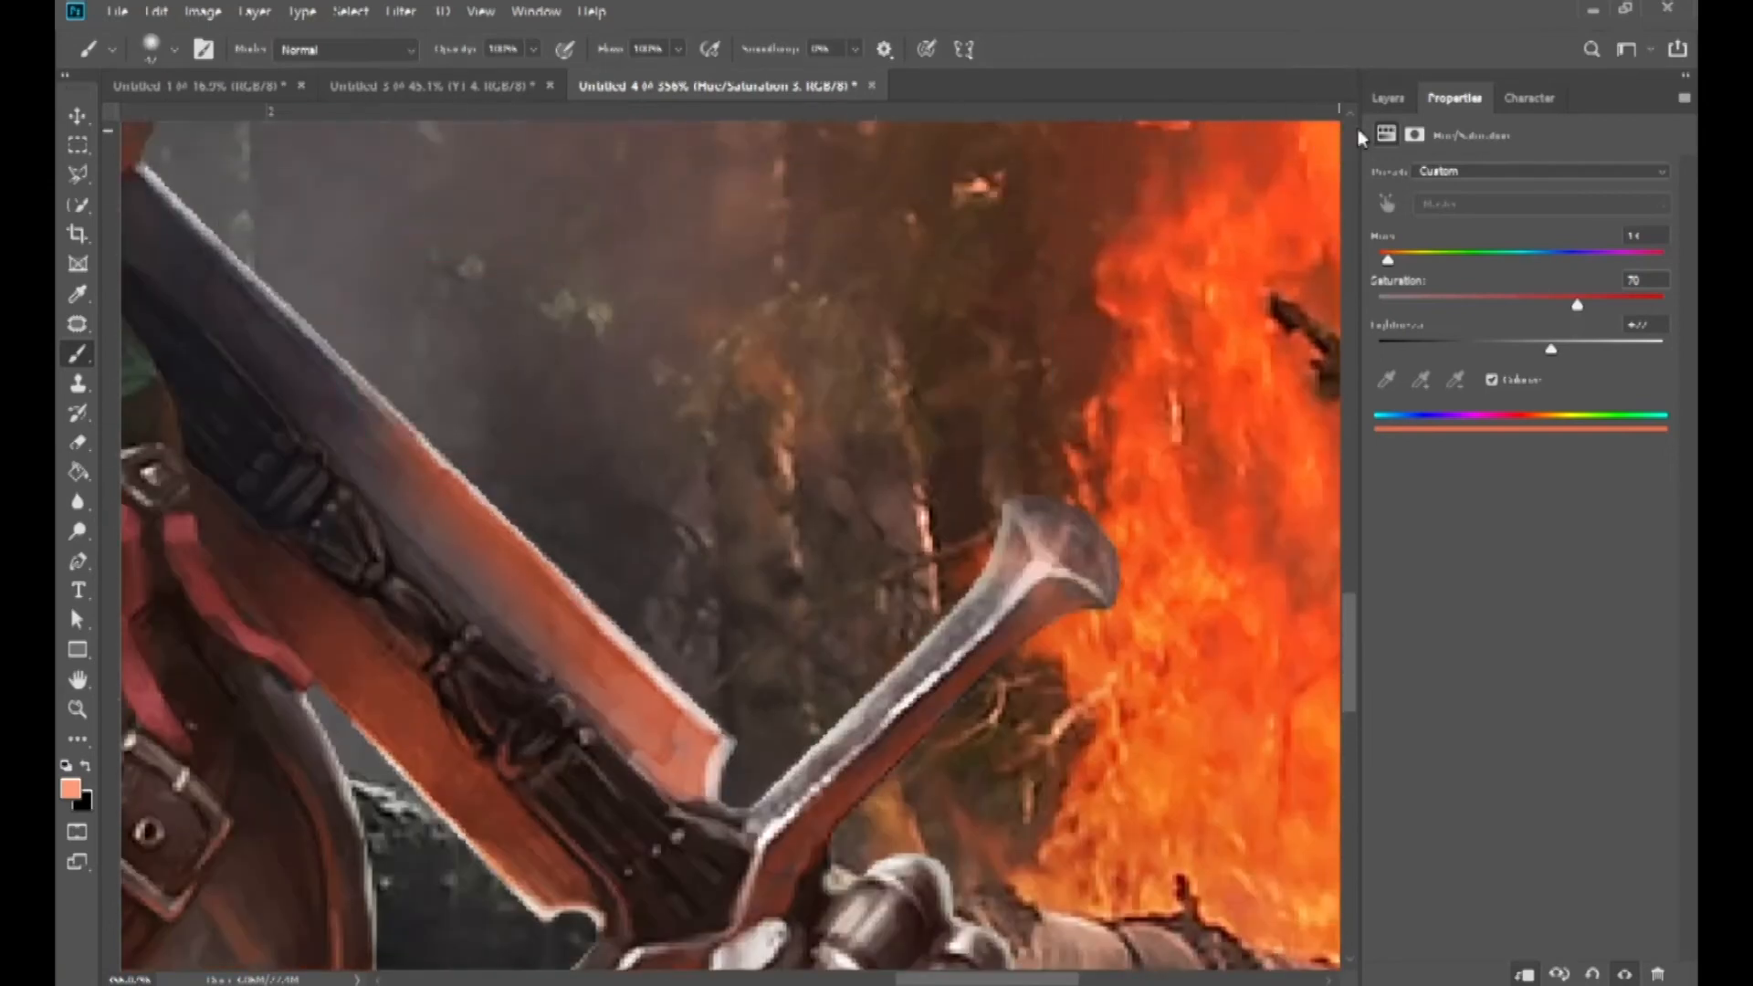
left_click(1388, 97)
left_click(1539, 254)
mouse_move(461, 373)
left_mouse_down()
mouse_move(484, 384)
mouse_move(477, 351)
left_mouse_up()
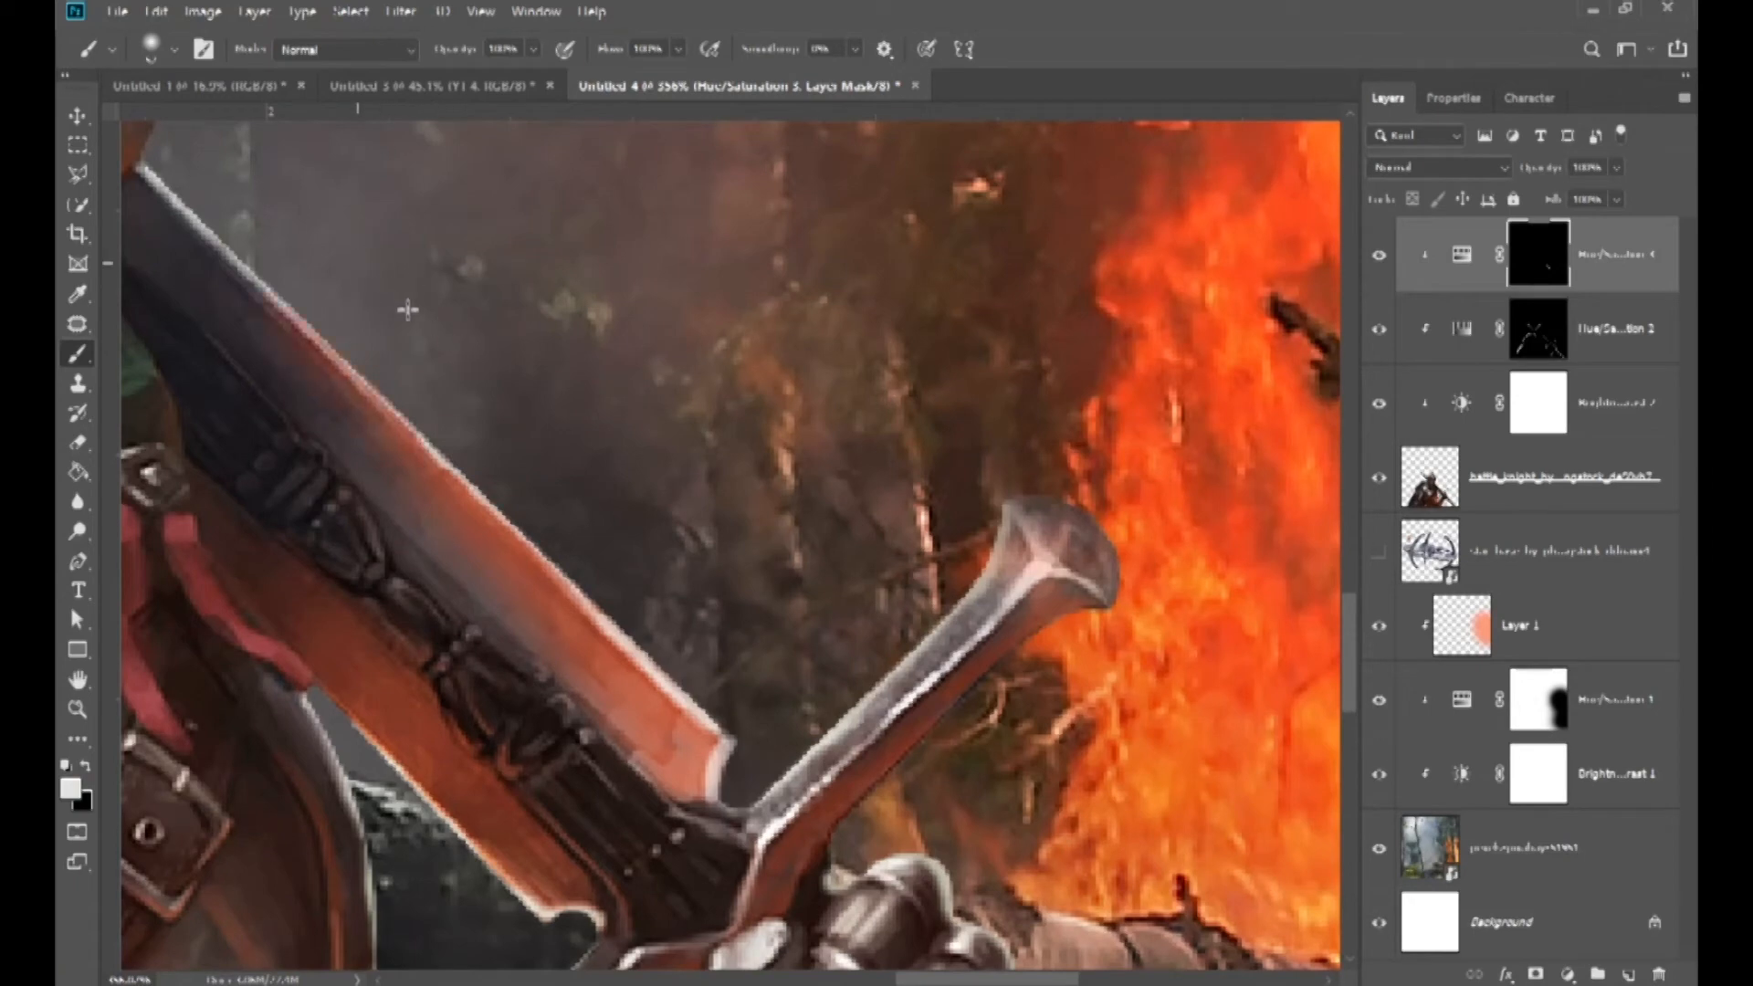
- Paint touches of orange glow around the sword's upper crossguard arm and its flared end
scroll(808, 517, "down", 6)
left_click_drag(882, 548, 849, 553)
scroll(981, 573, "down", 2)
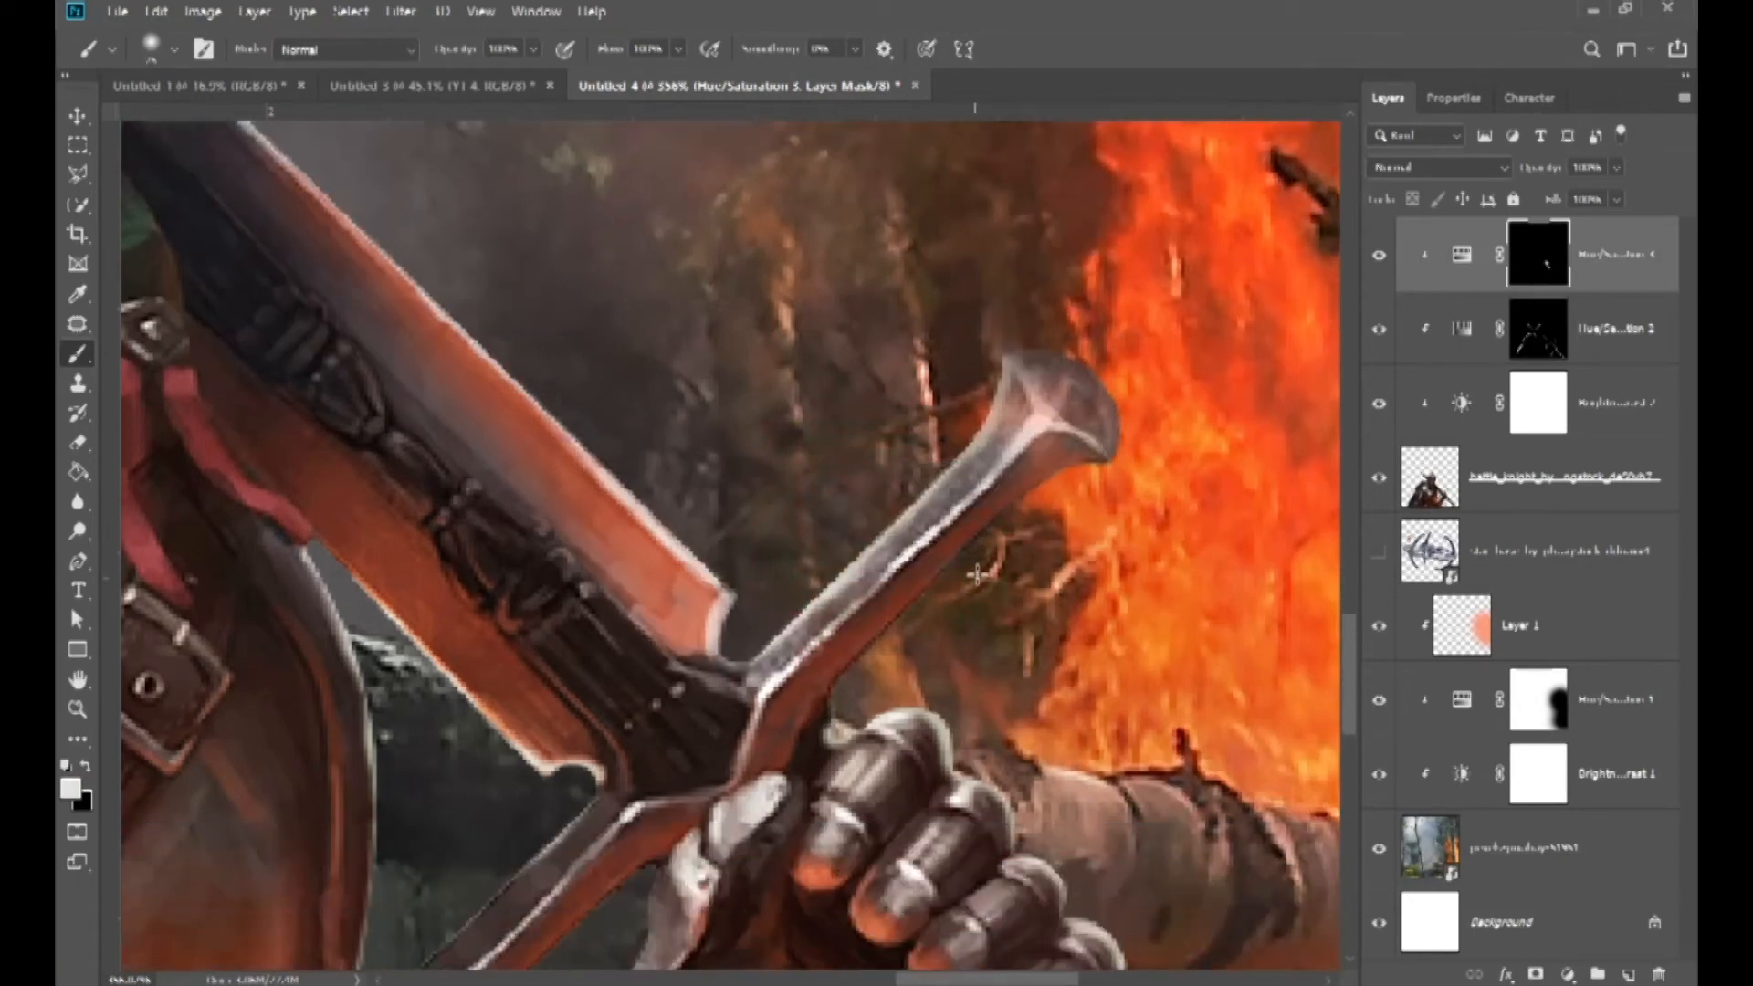
scroll(1098, 381, "up", 2)
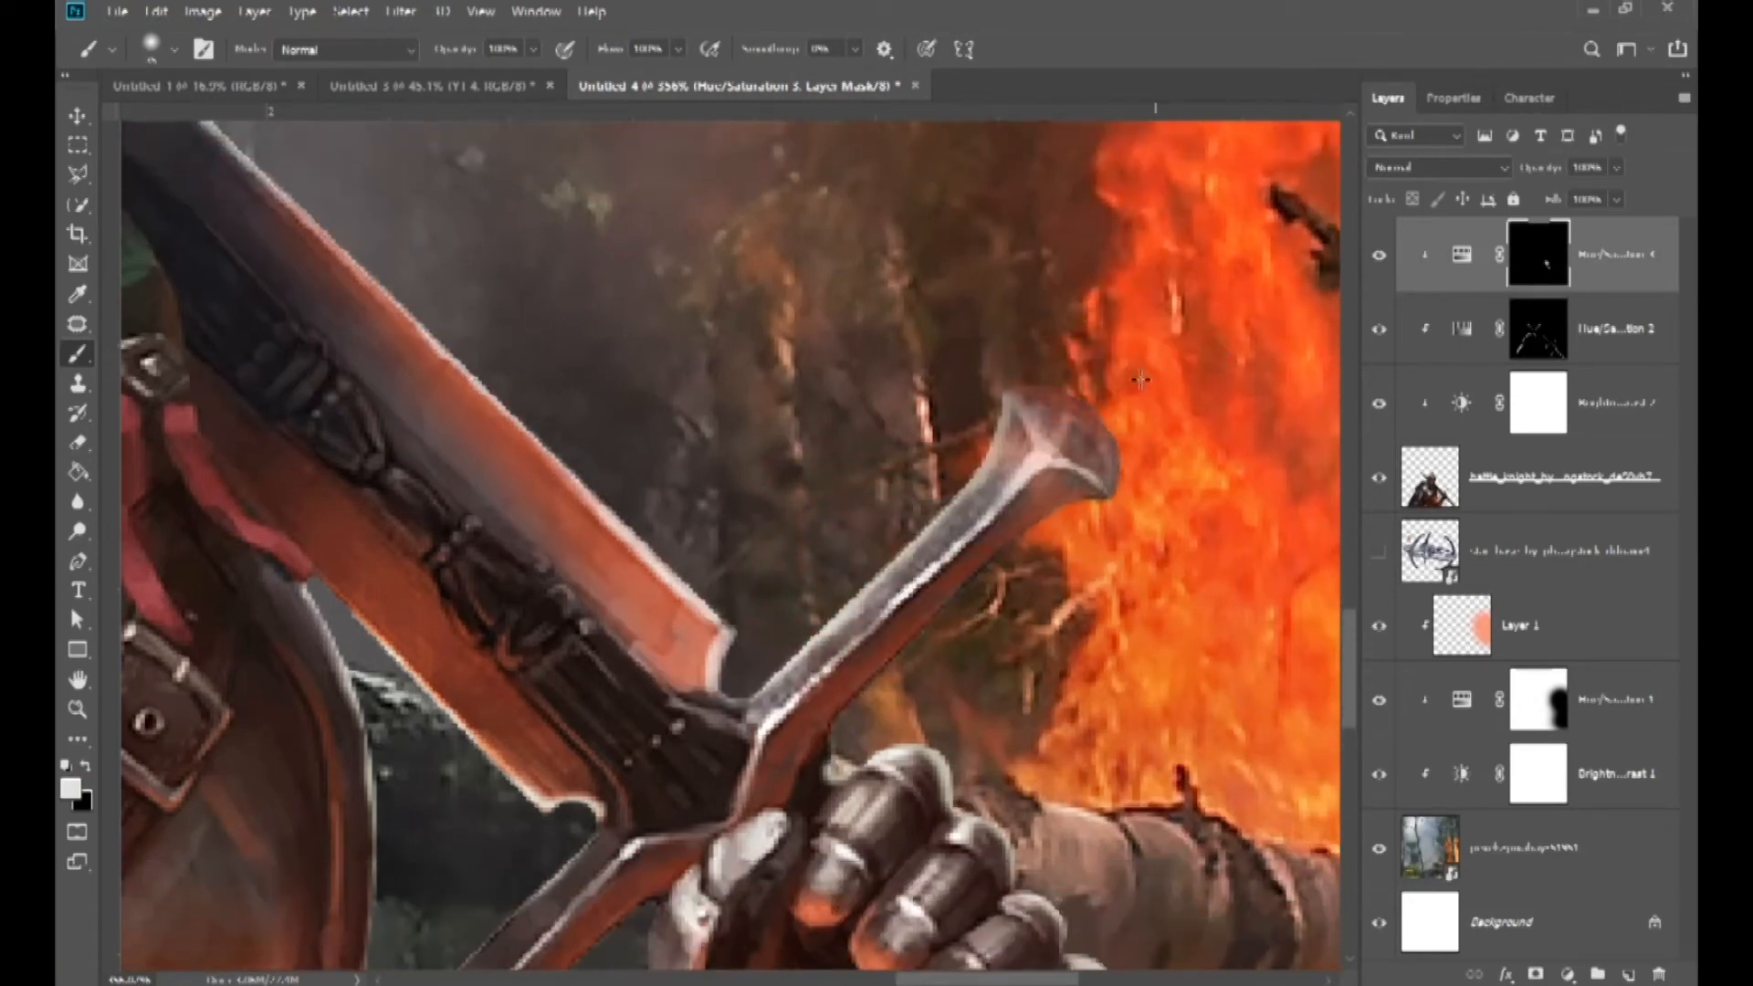
scroll(993, 318, "down", 1)
scroll(1040, 484, "up", 3)
left_click_drag(1057, 474, 964, 475)
- Paint an orange glow along the upper side of the sword grip, from the gauntlet past the first metal ring
scroll(961, 474, "down", 4)
scroll(962, 474, "down", 4)
scroll(971, 481, "right", 2)
scroll(959, 488, "down", 3)
scroll(904, 516, "up", 5)
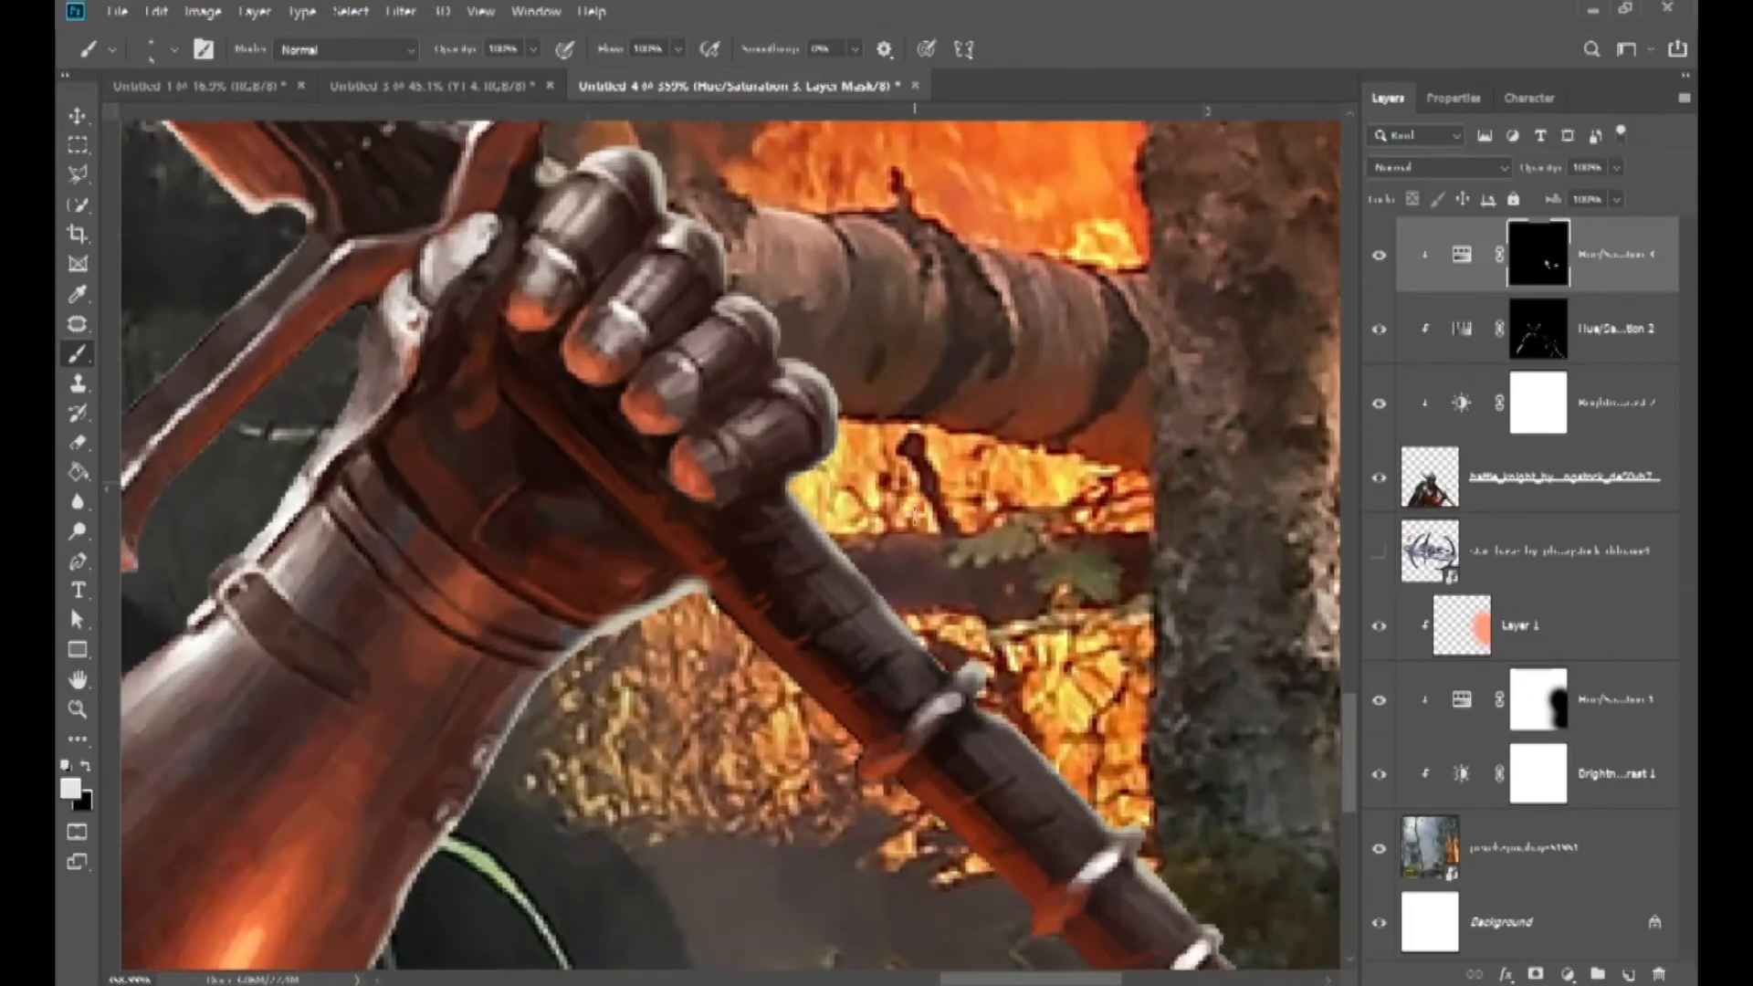
scroll(874, 527, "right", 2)
scroll(868, 527, "right", 1)
scroll(765, 517, "up", 4)
scroll(630, 429, "down", 3)
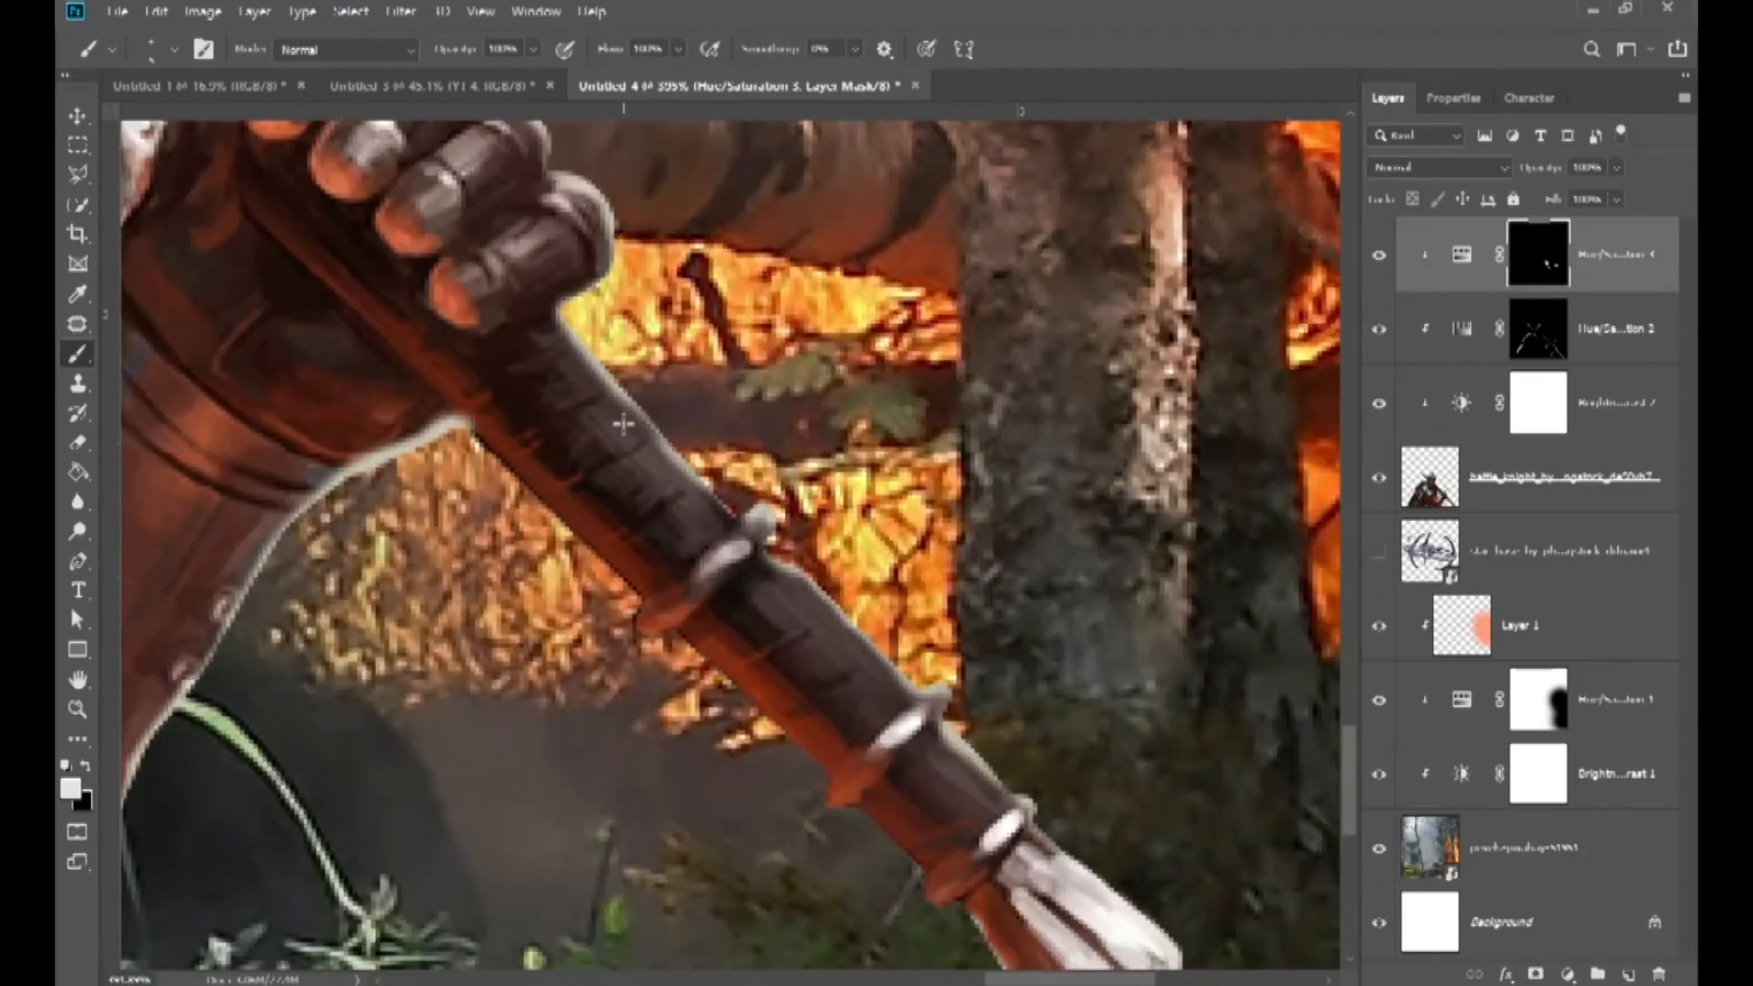
left_click_drag(624, 424, 641, 438)
mouse_move(543, 342)
left_mouse_down()
mouse_move(587, 389)
mouse_move(547, 349)
mouse_move(711, 543)
mouse_move(769, 574)
mouse_move(752, 585)
mouse_move(890, 705)
left_mouse_up()
- Continue the orange glow to the last ring before the pommel and erase the excess from the grip's centre
scroll(890, 705, "down", 2)
scroll(797, 619, "right", 2)
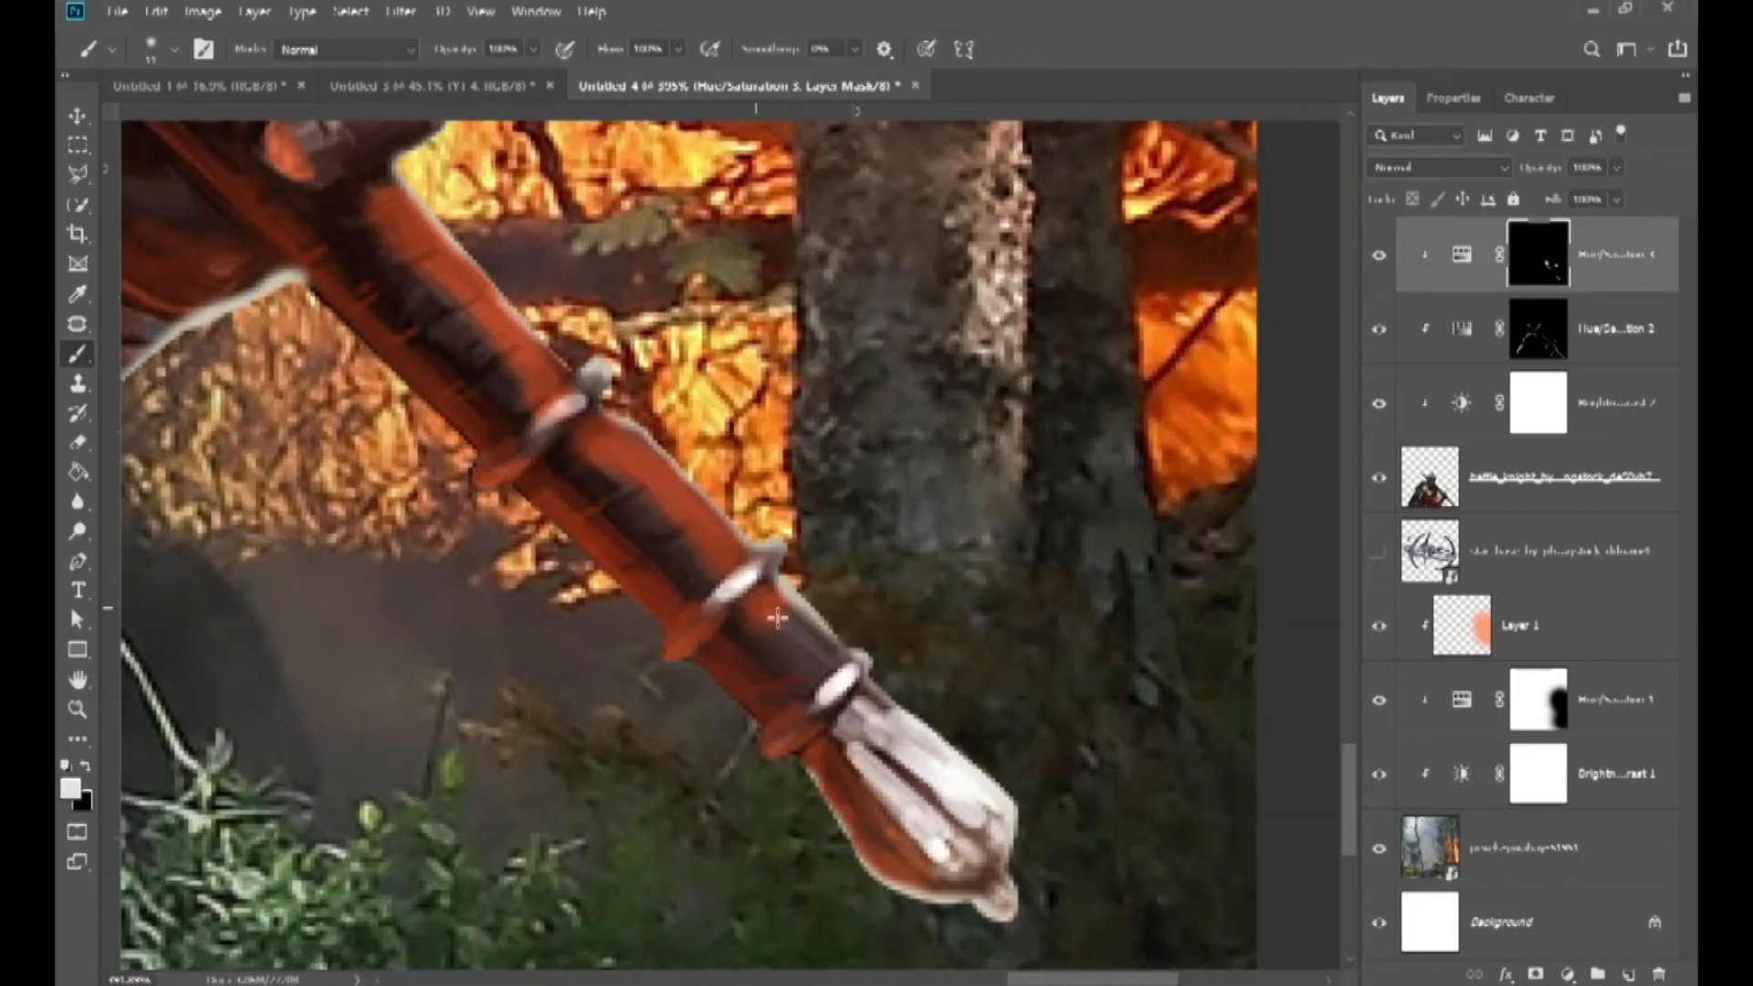
left_click_drag(768, 611, 821, 665)
key("e")
scroll(826, 673, "up", 3)
right_click(786, 703, "alt")
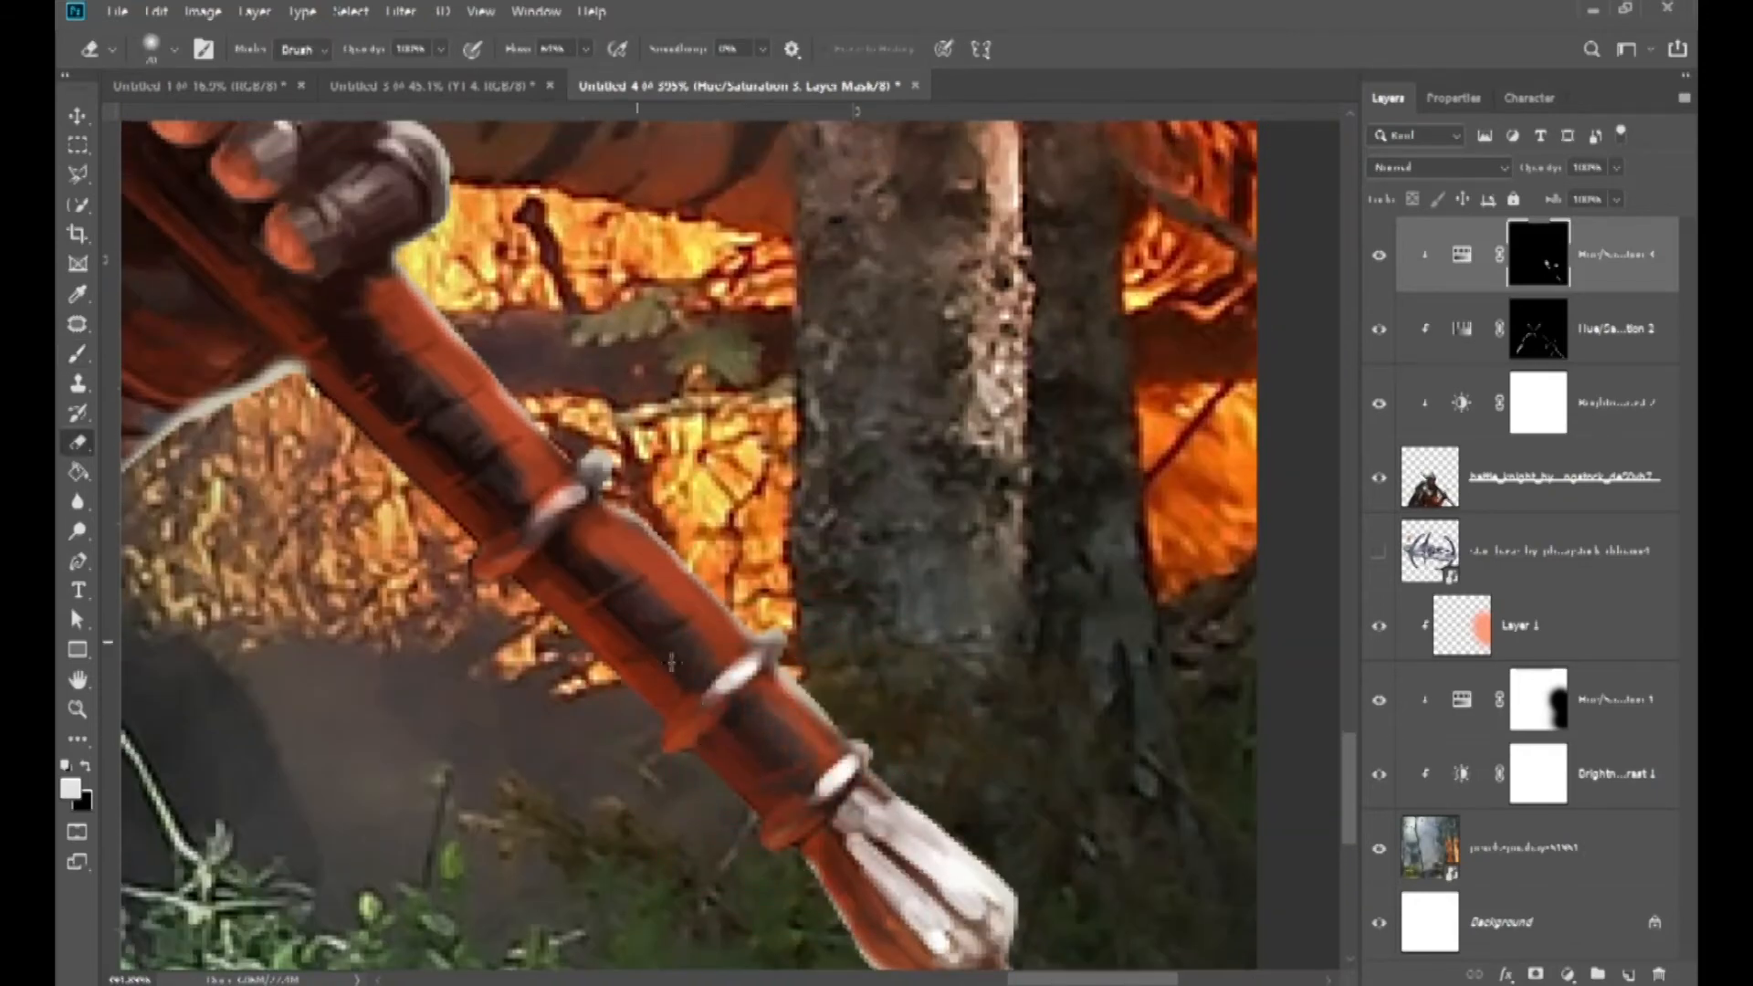
scroll(491, 620, "up", 3)
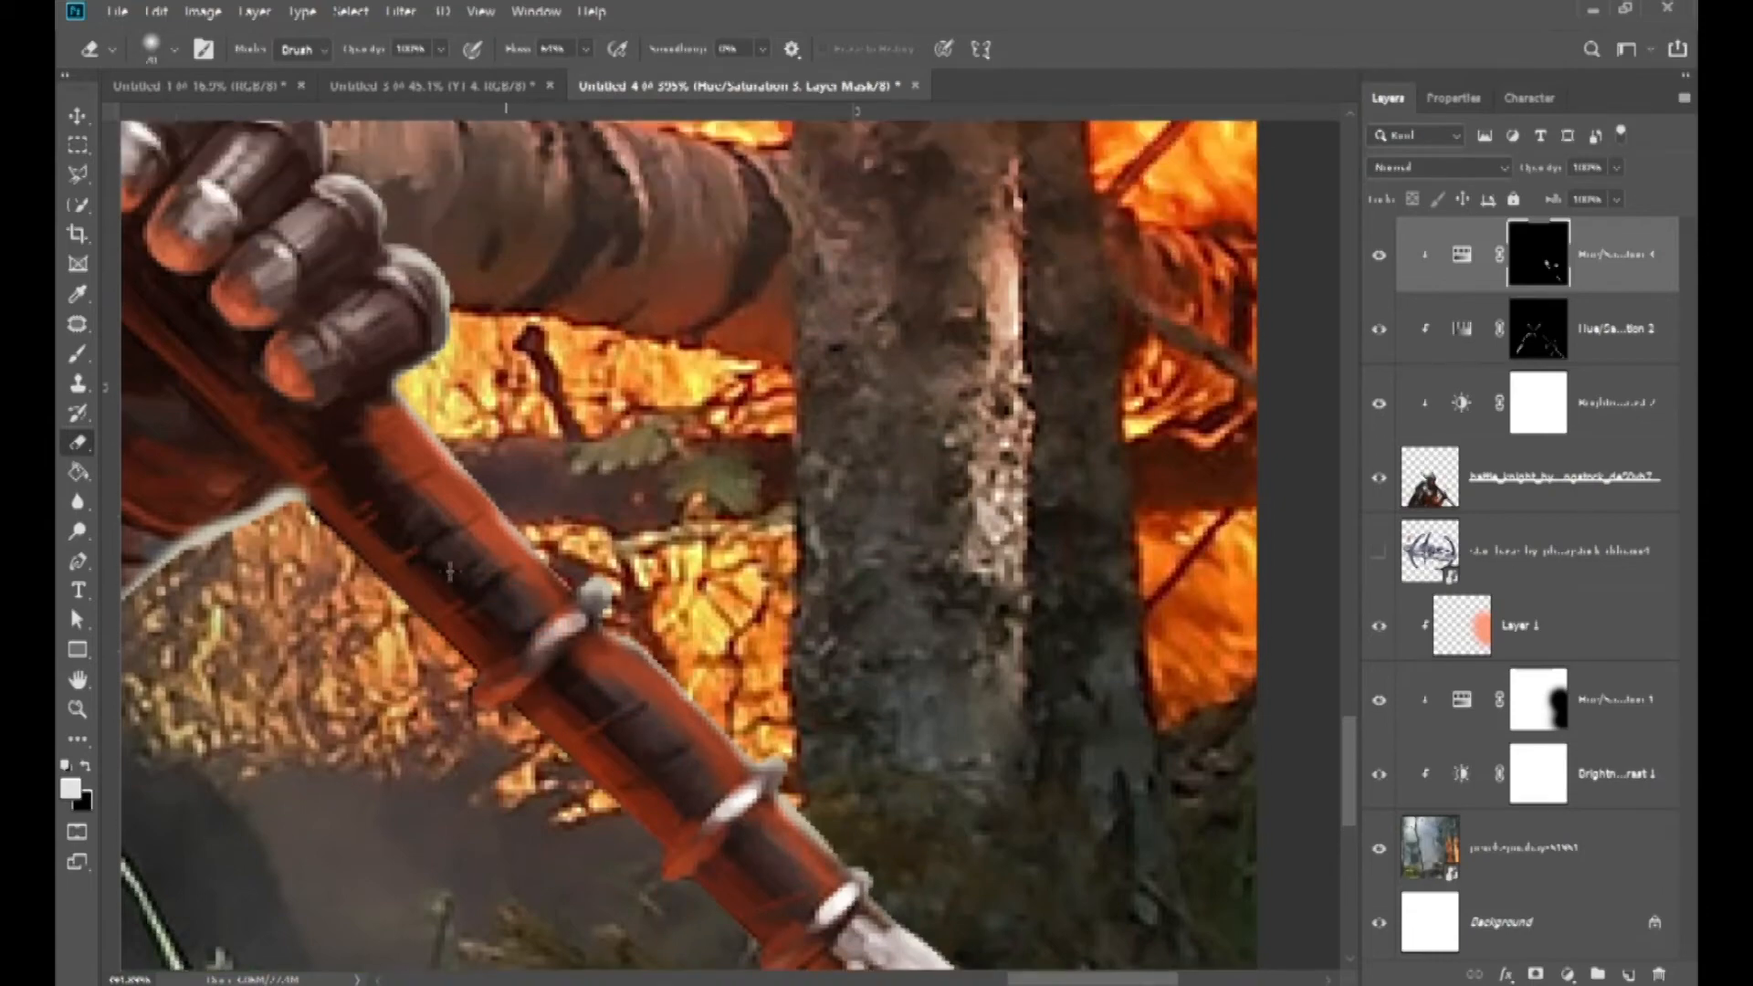
- Paint an orange glow down the outer half of the forearm armour, from below the wrist towards the elbow
scroll(836, 584, "down", 5)
scroll(839, 610, "down", 2)
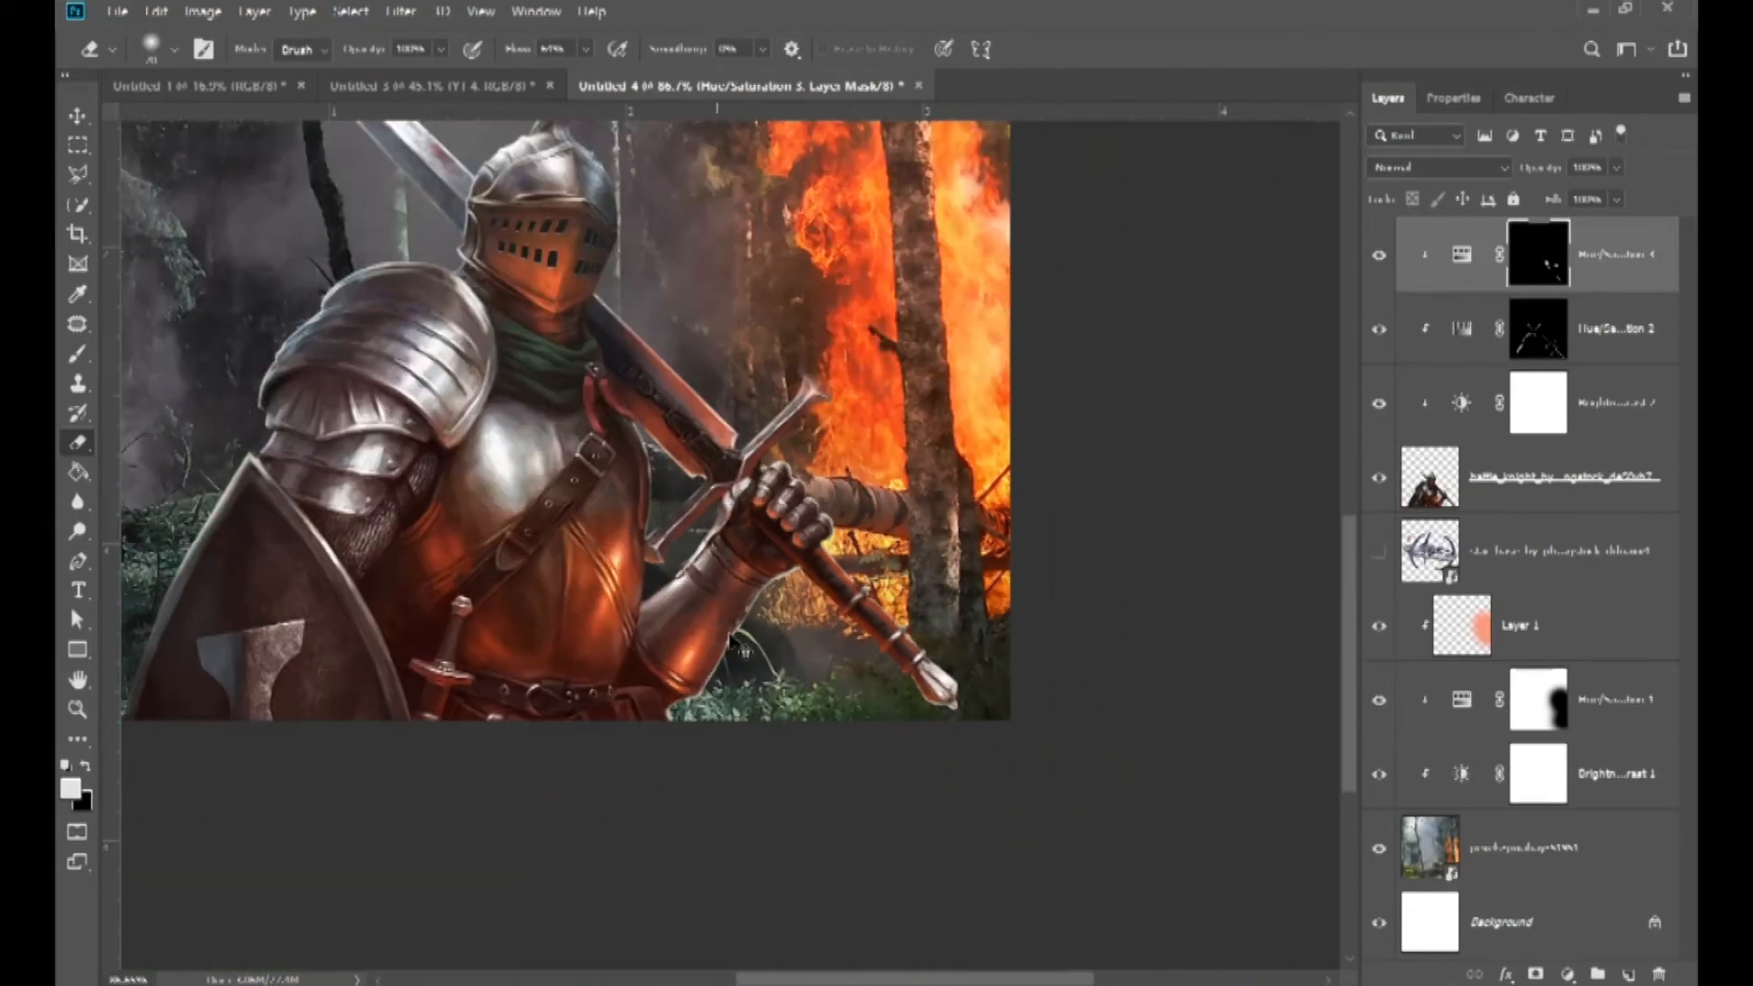
scroll(841, 548, "up", 5)
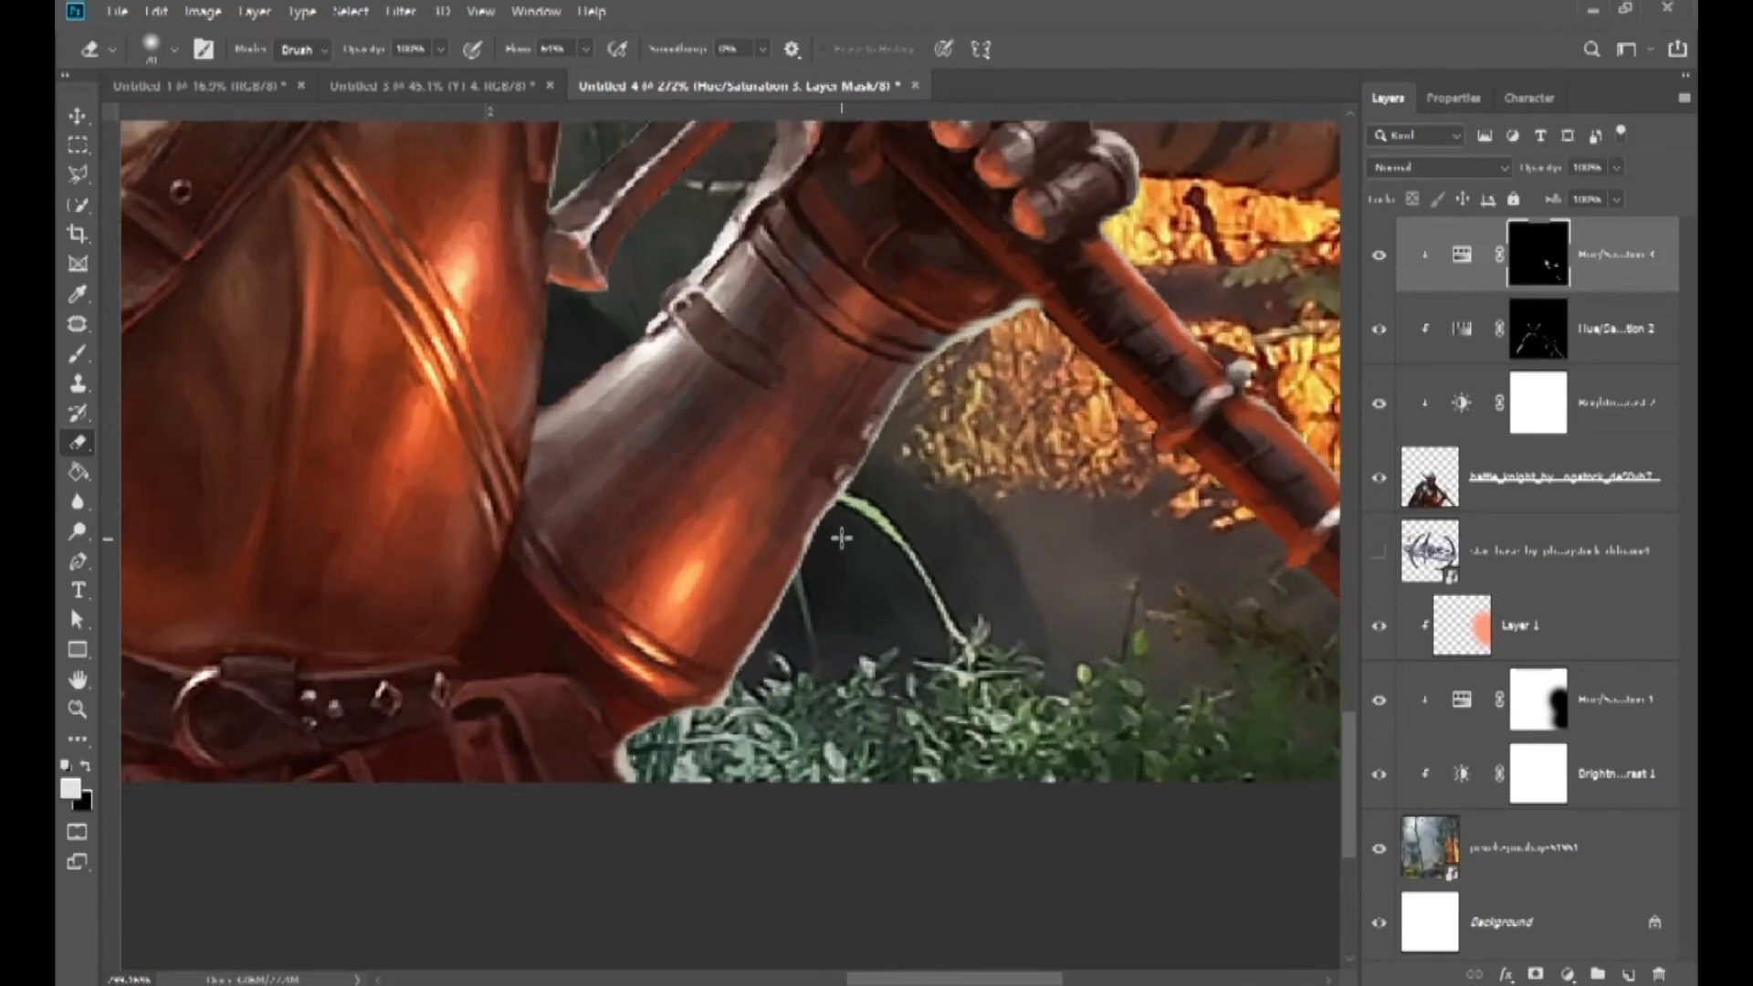
scroll(840, 538, "up", 2)
left_click_drag(830, 474, 858, 479)
left_click_drag(821, 405, 826, 410)
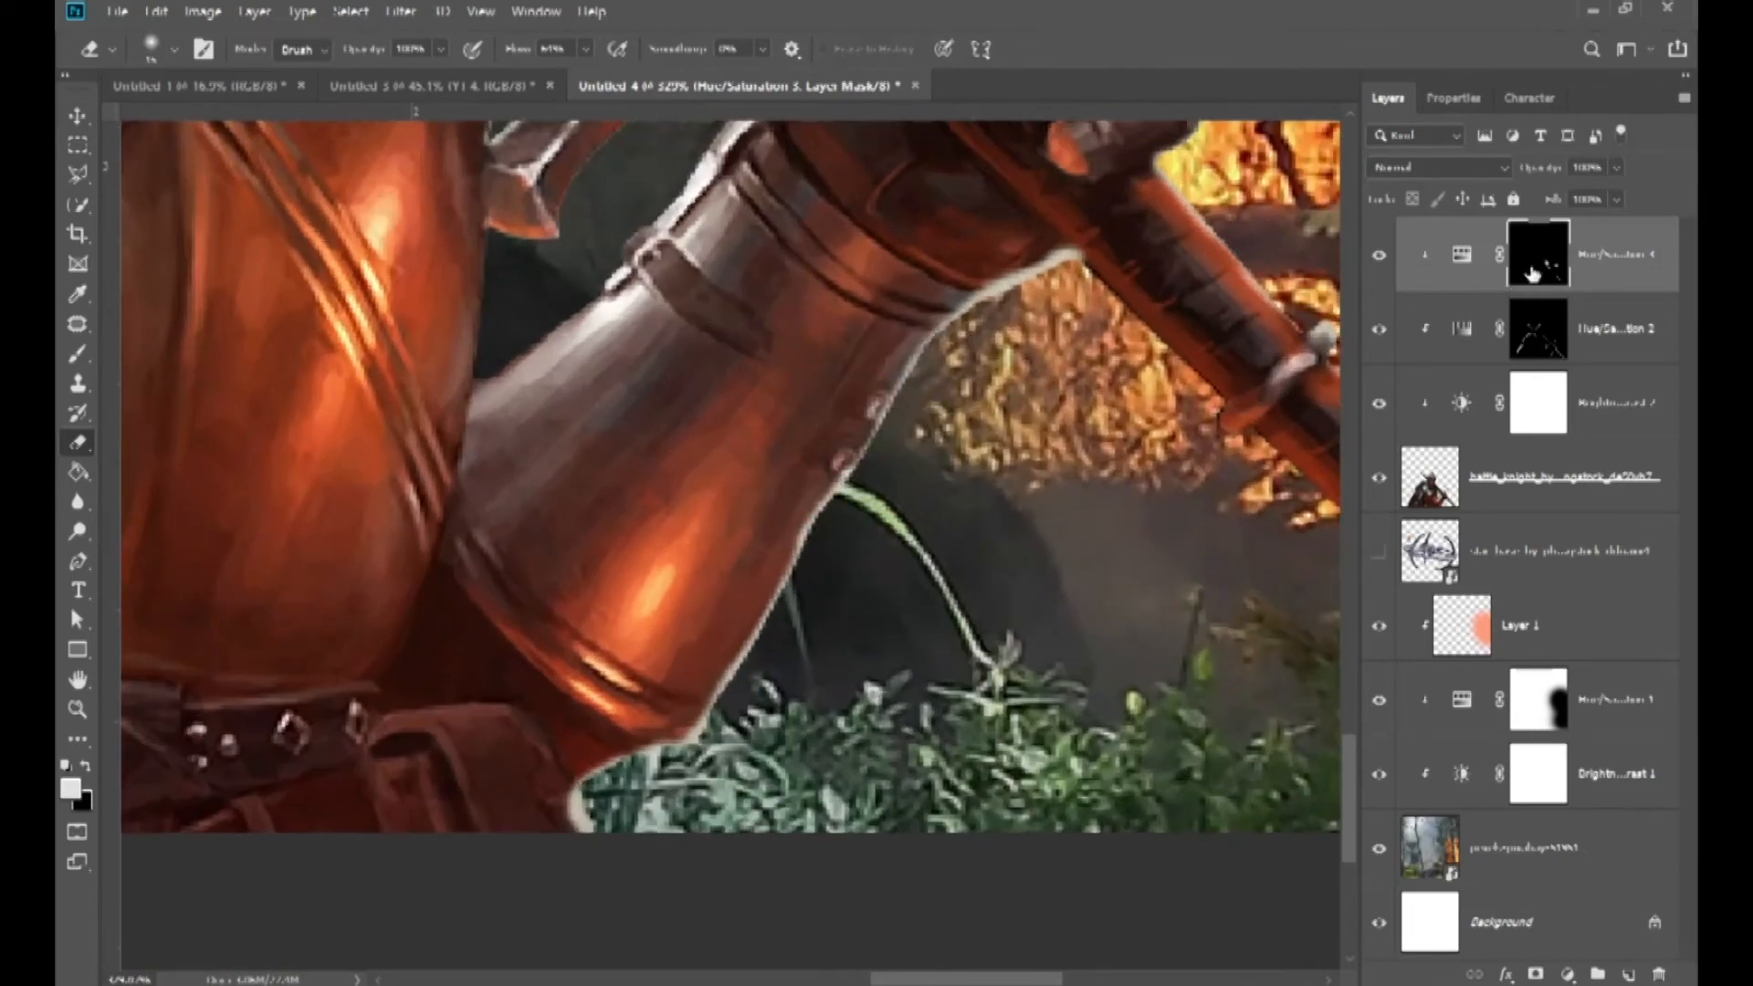
left_click(77, 353)
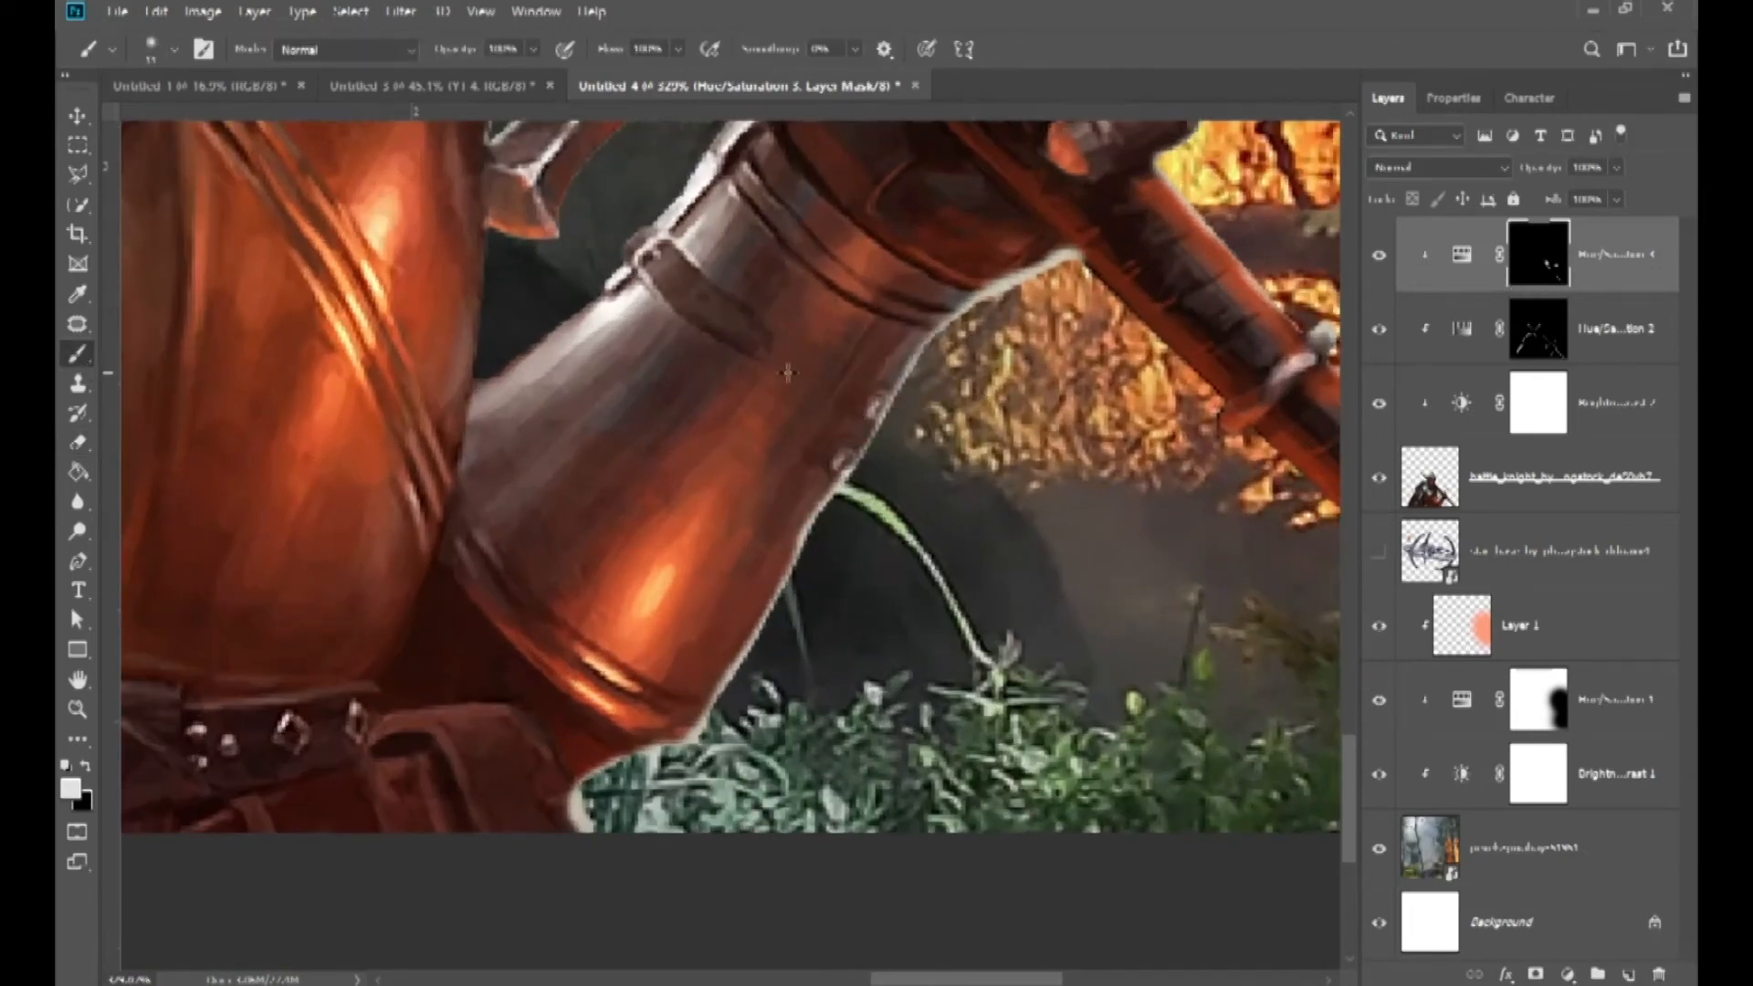
mouse_move(854, 385)
left_mouse_down()
mouse_move(815, 432)
mouse_move(881, 400)
mouse_move(804, 454)
mouse_move(679, 672)
mouse_move(540, 580)
mouse_move(835, 341)
mouse_move(870, 368)
mouse_move(614, 598)
left_mouse_up()
key("ctrl+z")
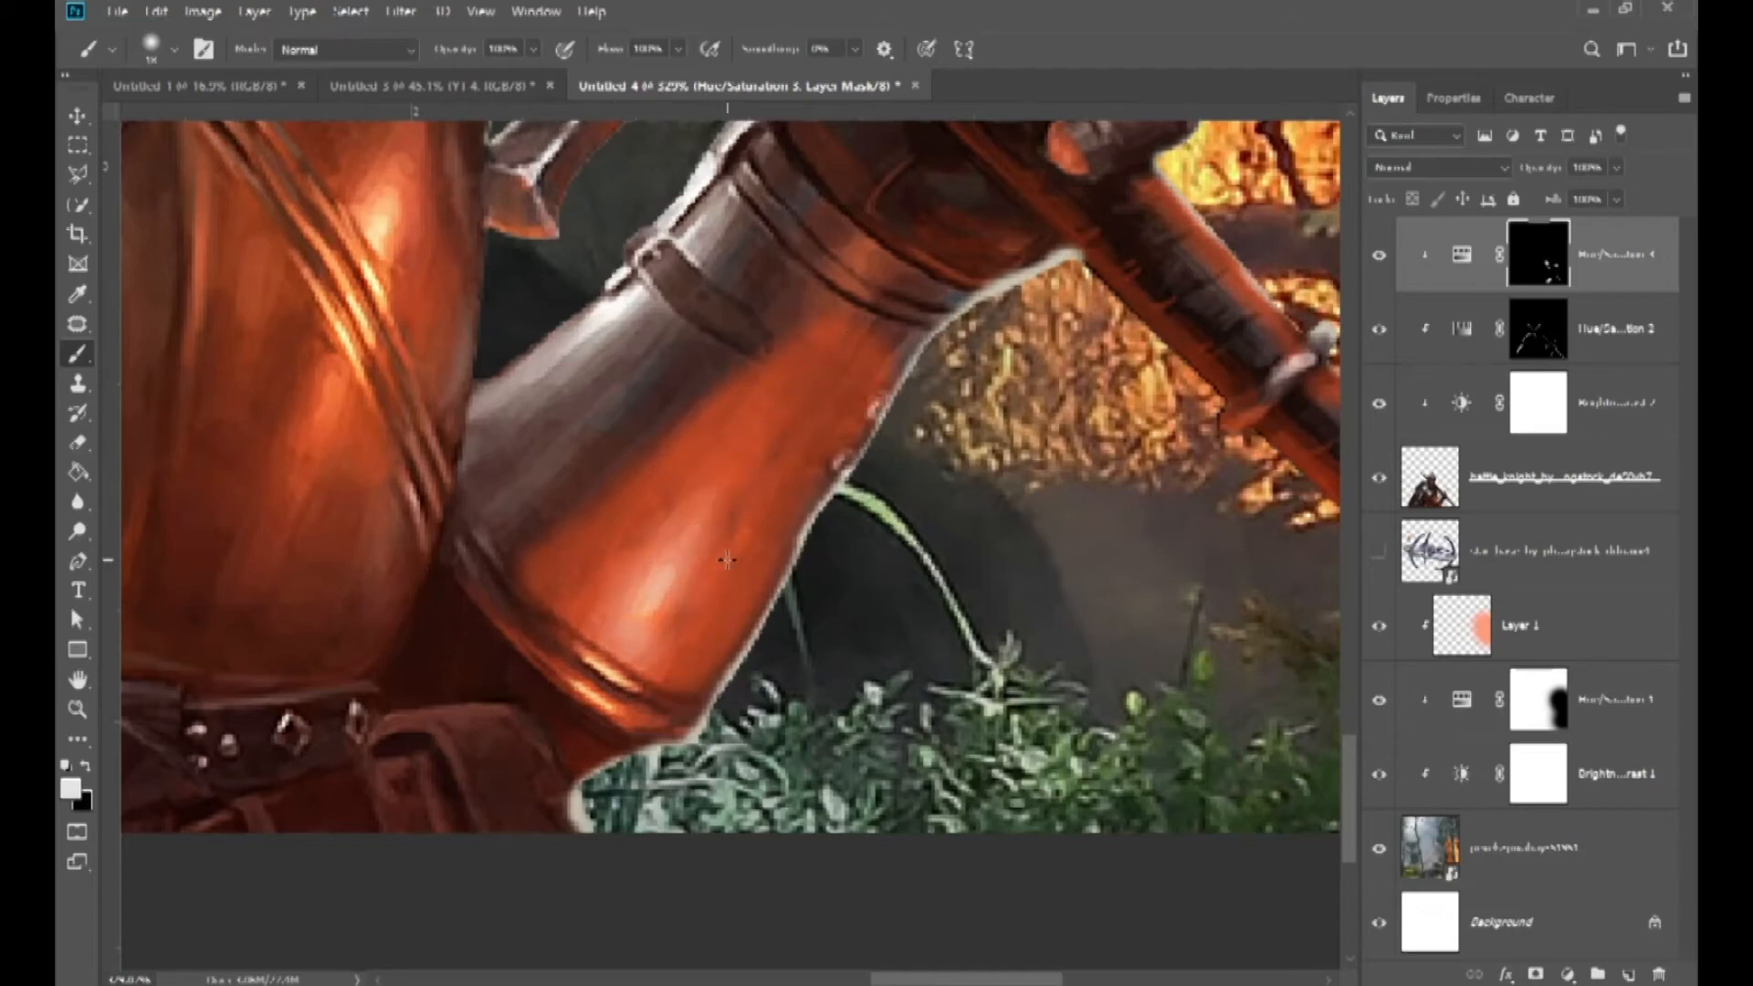
- Erase the orange glow from the inner forearm so it fades softly towards the outer edge
key("e")
mouse_move(810, 347)
left_mouse_down()
mouse_move(844, 312)
mouse_move(772, 328)
mouse_move(837, 300)
mouse_move(688, 341)
mouse_move(551, 474)
mouse_move(722, 391)
left_mouse_up()
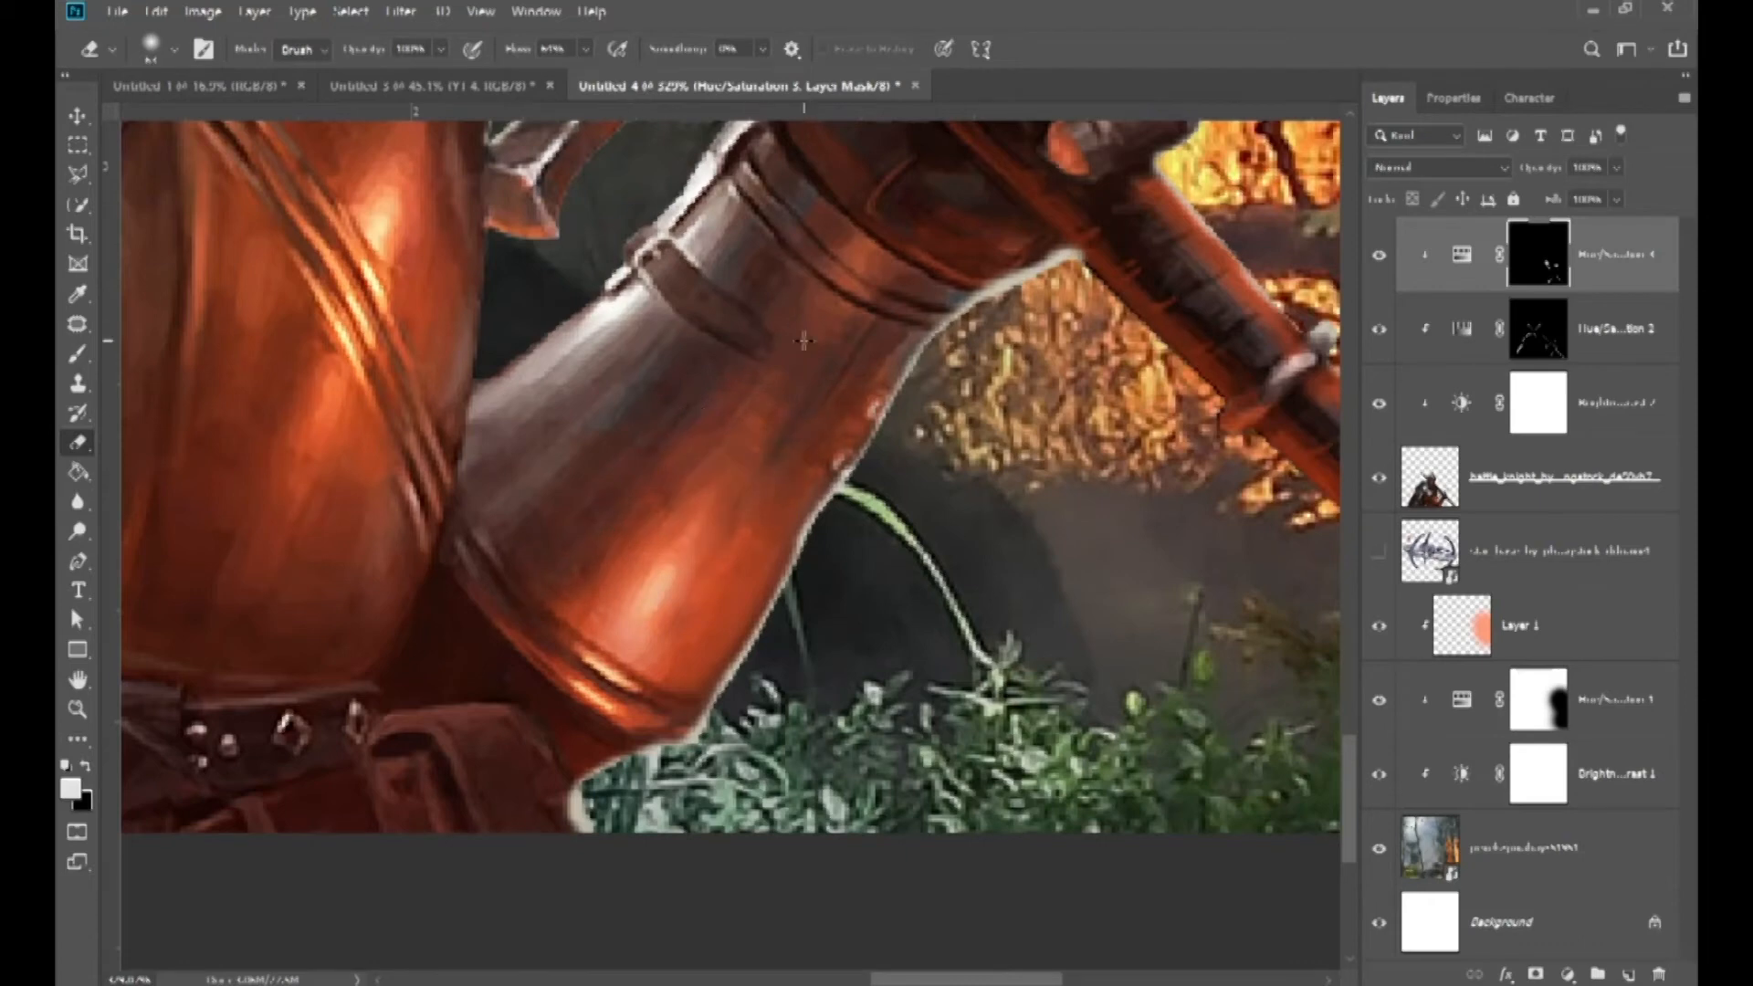
key("ctrl+z")
left_click_drag(815, 352, 759, 309)
left_click_drag(721, 343, 502, 514)
left_click_drag(708, 411, 614, 520)
scroll(686, 452, "down", 10)
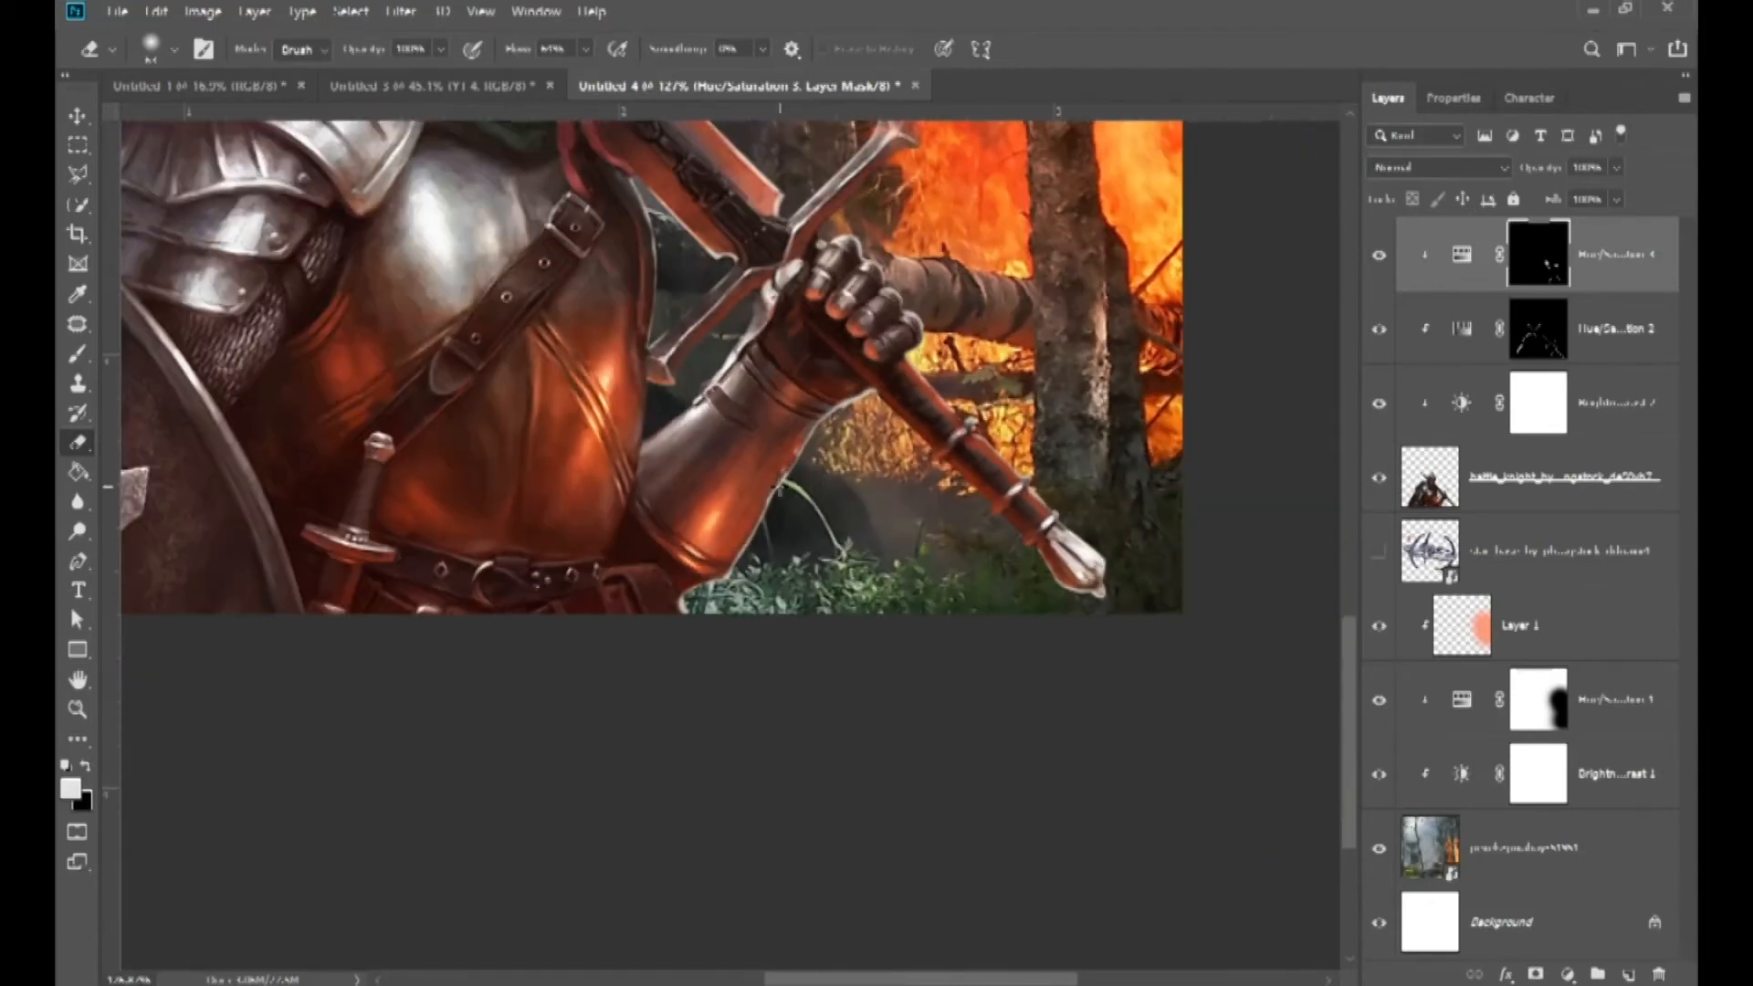
- Paint an orange glow on the outer knuckles of the gauntlet's fingers and erase the excess from their inner plates
scroll(822, 484, "up", 4)
scroll(920, 506, "up", 12)
scroll(924, 506, "up", 2)
key("b")
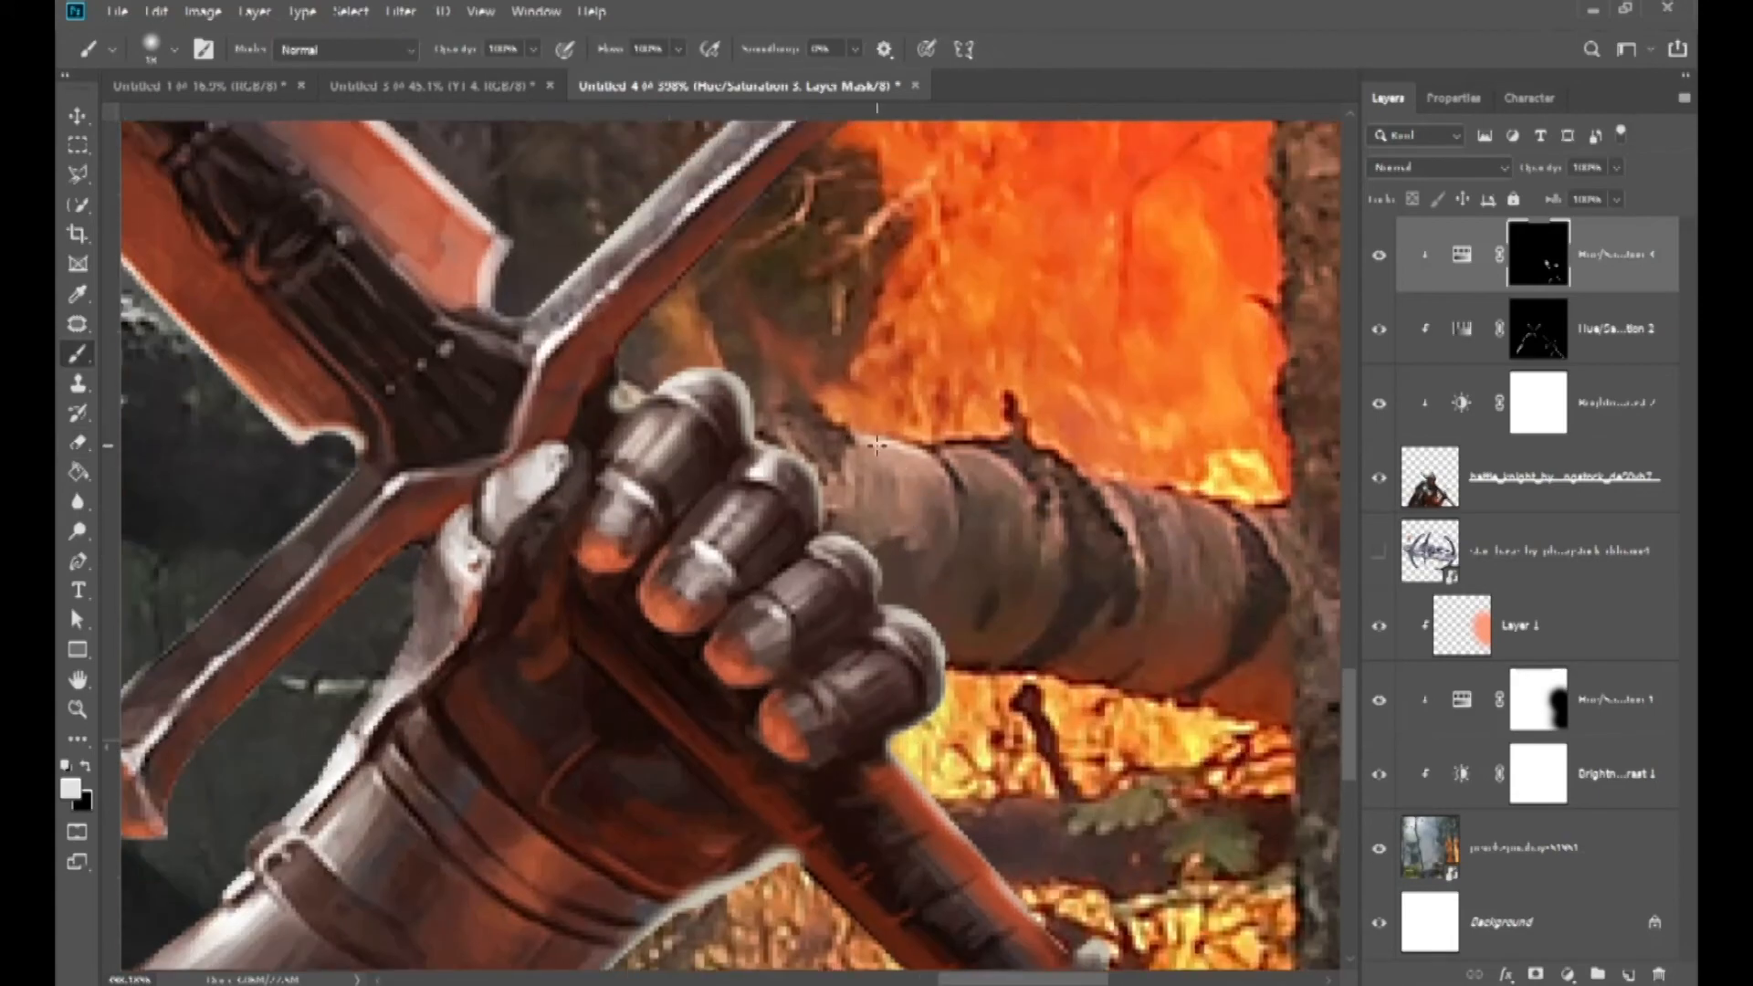
scroll(726, 484, "up", 1)
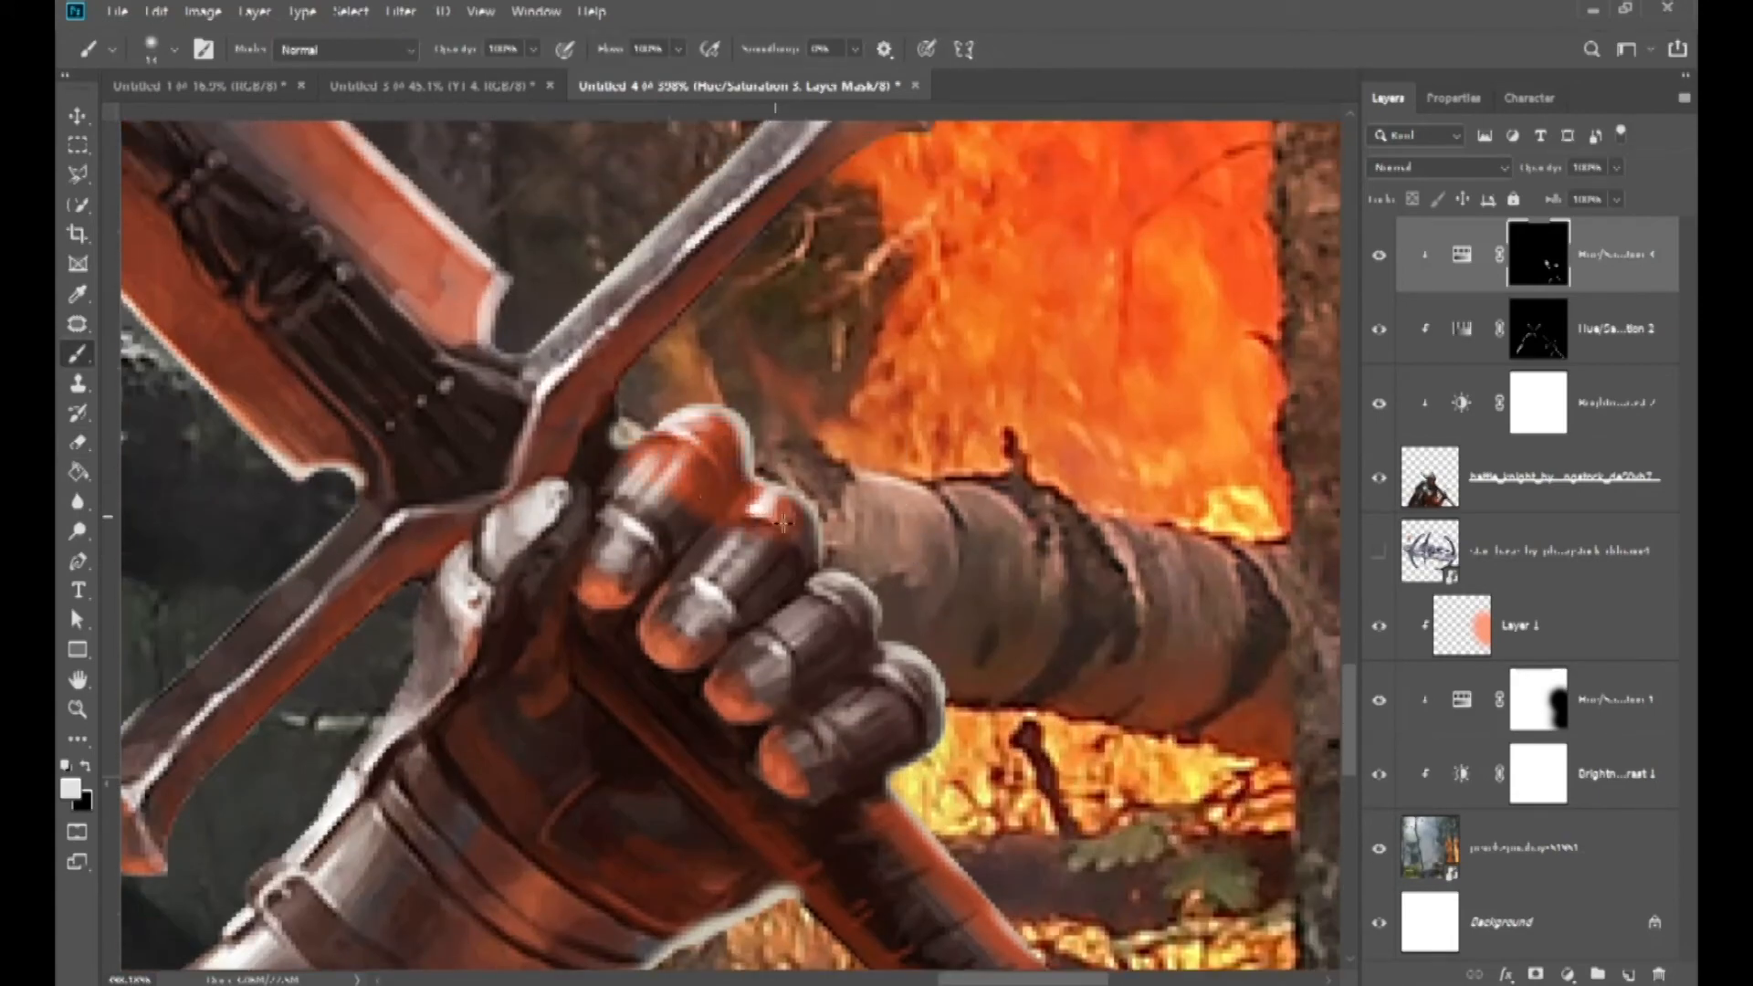
mouse_move(841, 605)
left_mouse_down()
mouse_move(909, 685)
mouse_move(914, 736)
left_mouse_up()
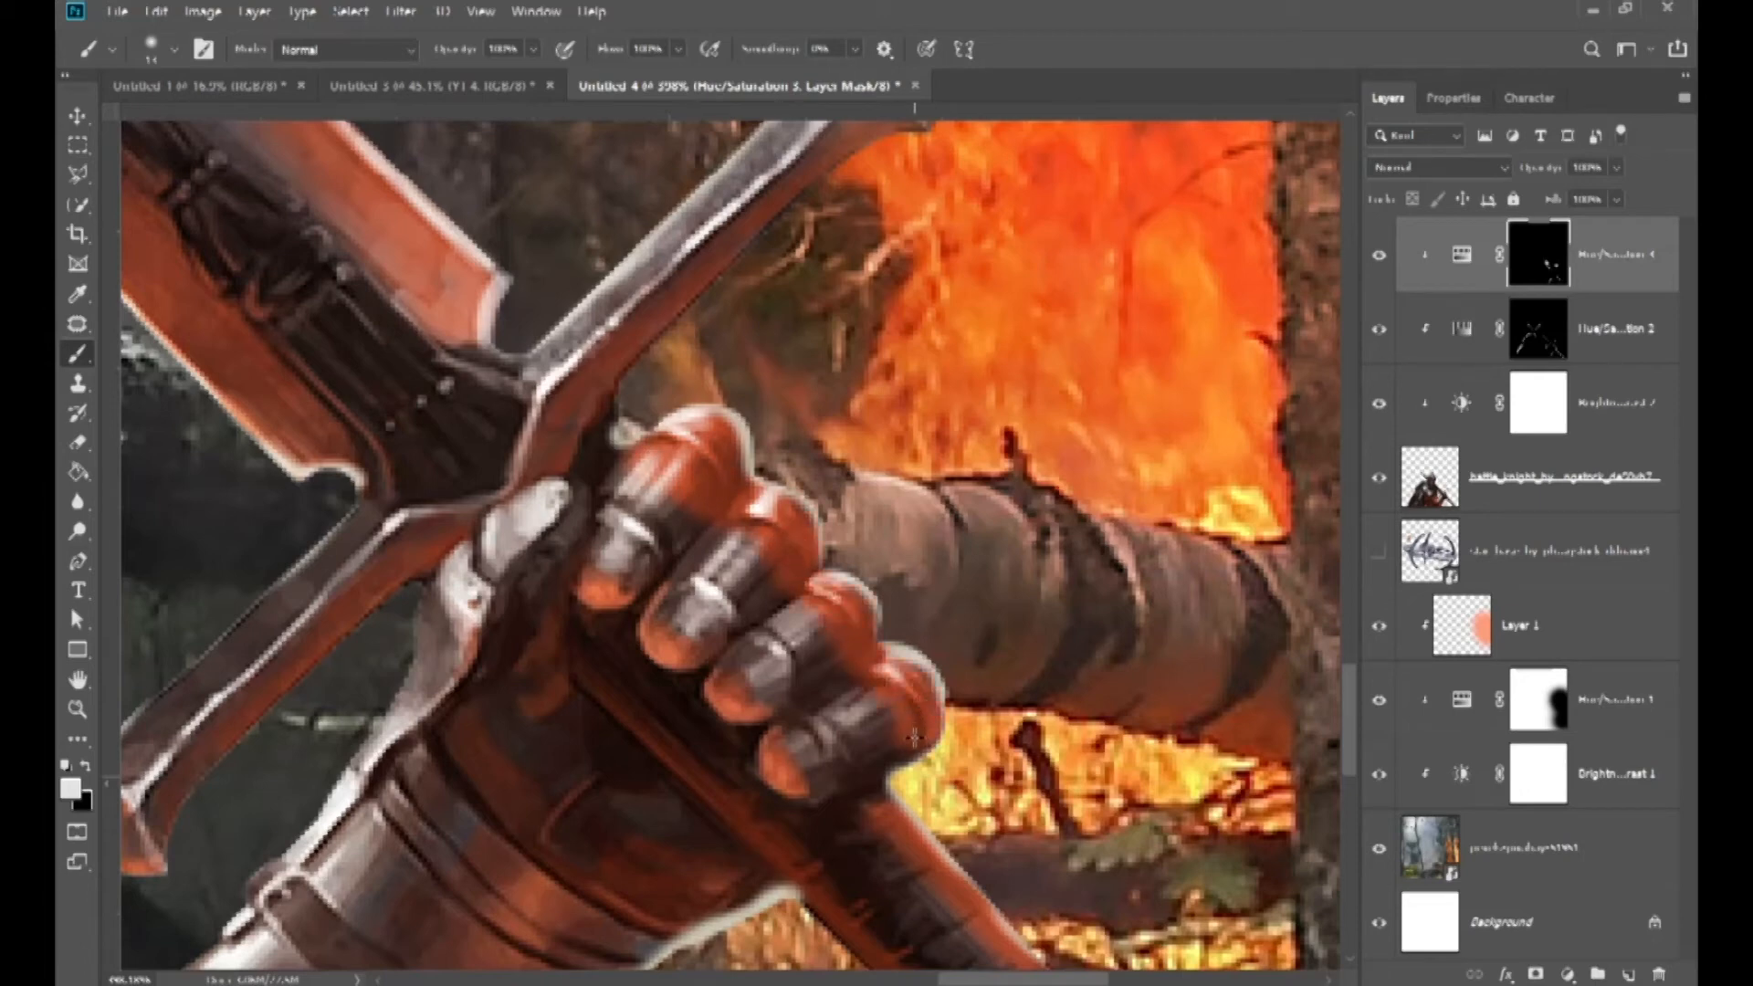
key("e")
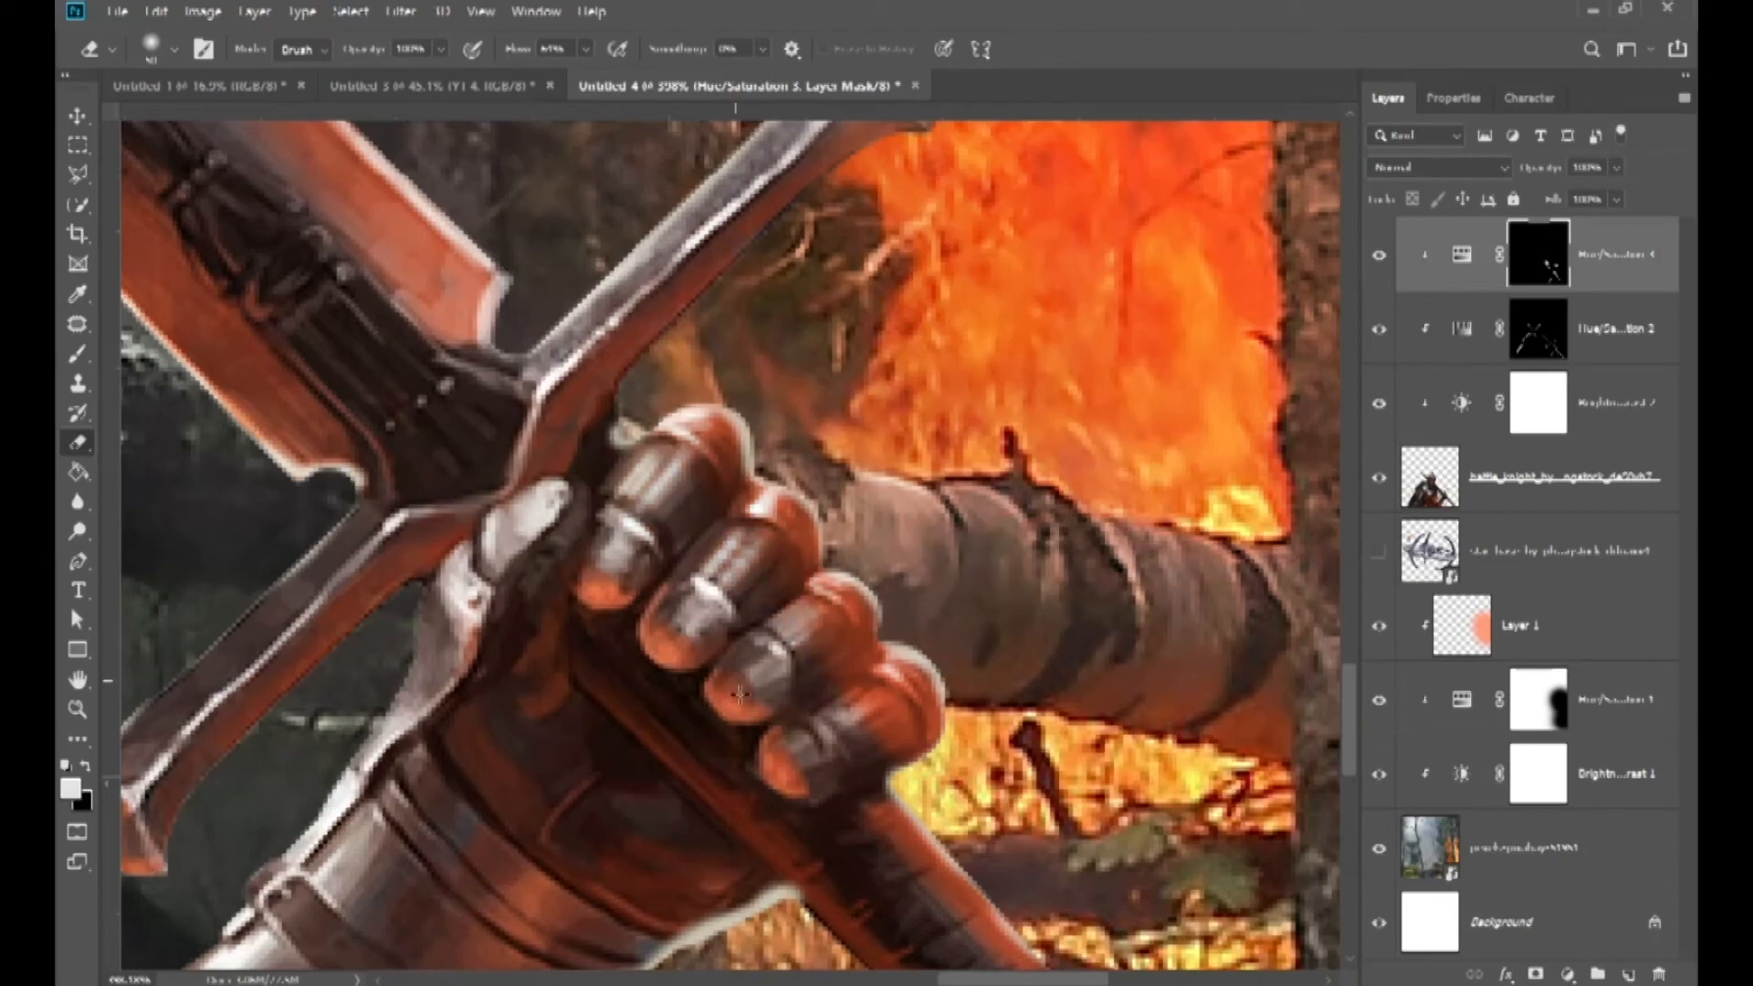
scroll(656, 585, "down", 5)
scroll(710, 585, "down", 2)
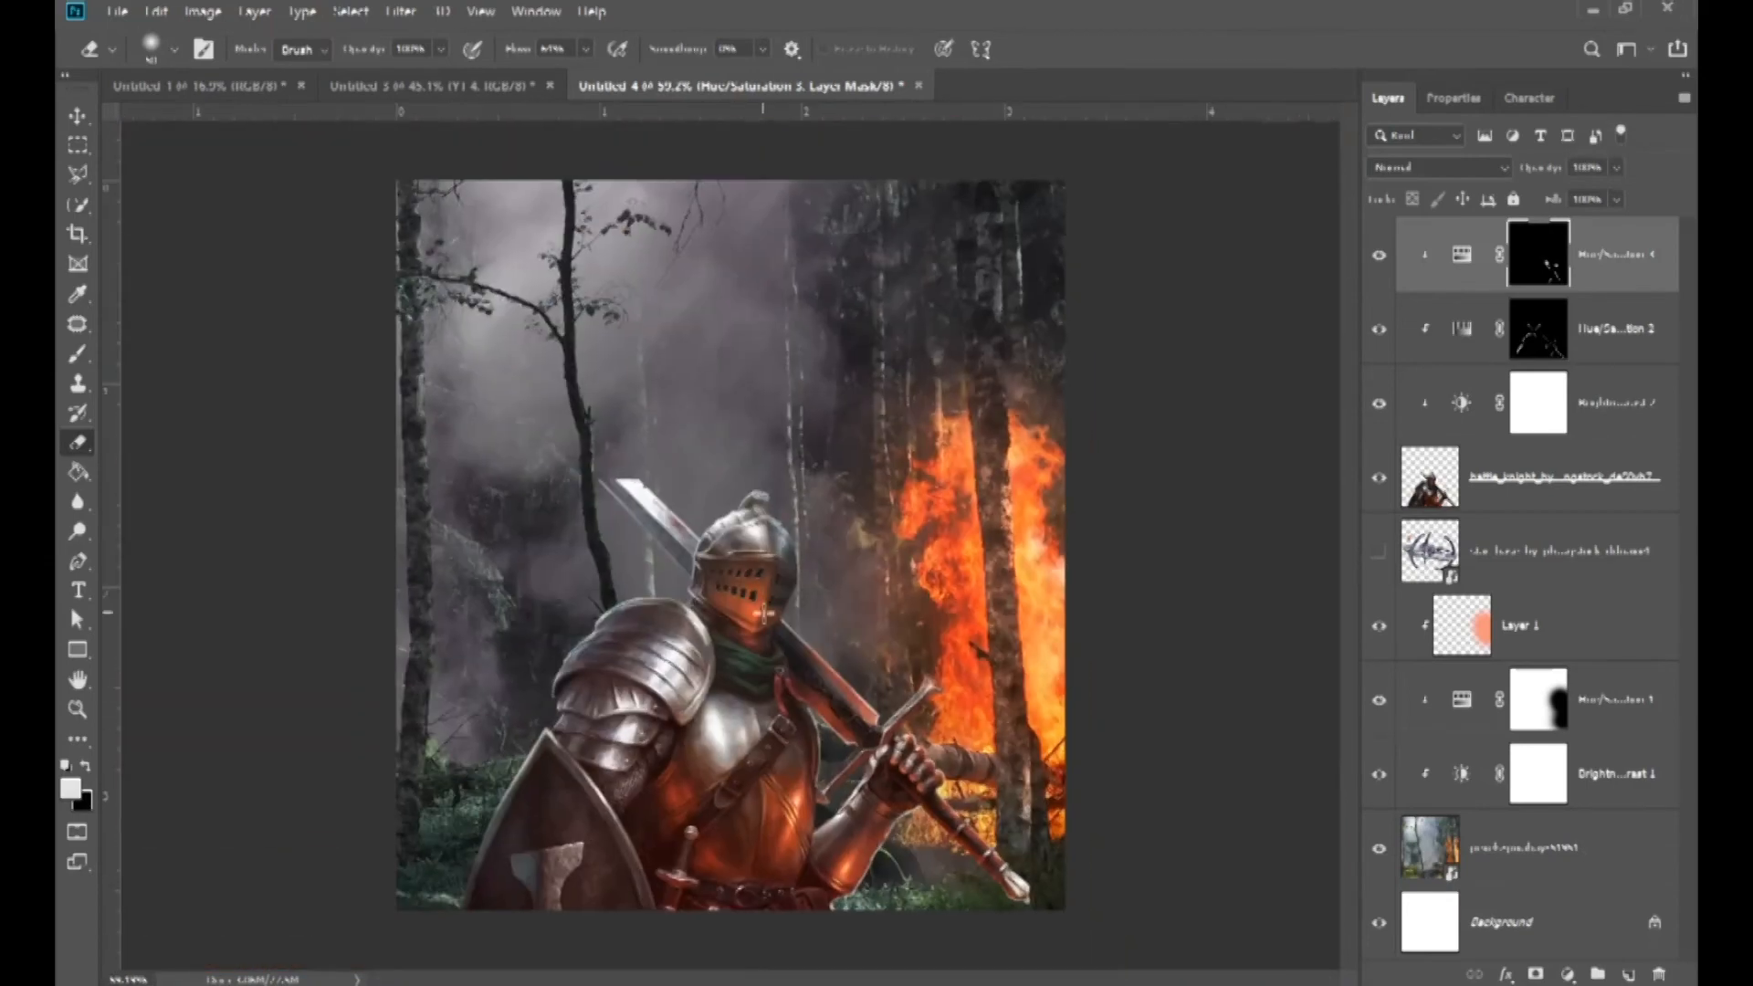
- Examine the lighting on the helmet's visor and neck up close and against the surrounding burning forest
scroll(735, 684, "up", 4)
scroll(737, 704, "up", 4)
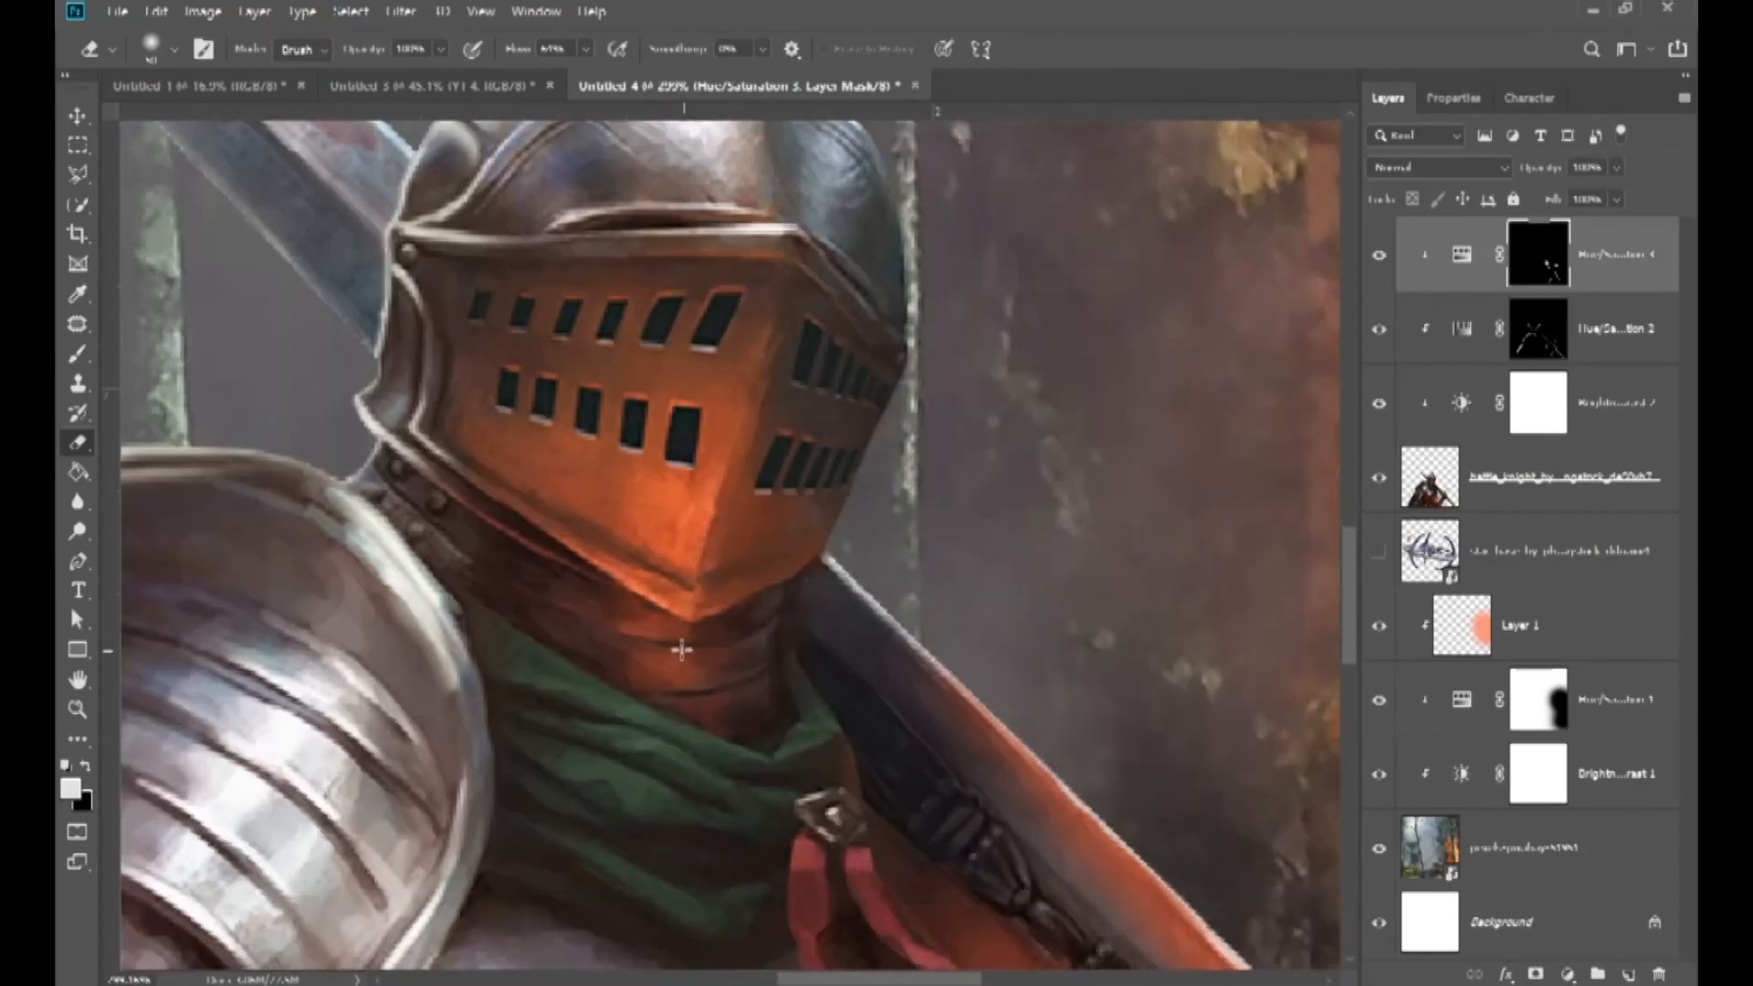
scroll(782, 720, "down", 4)
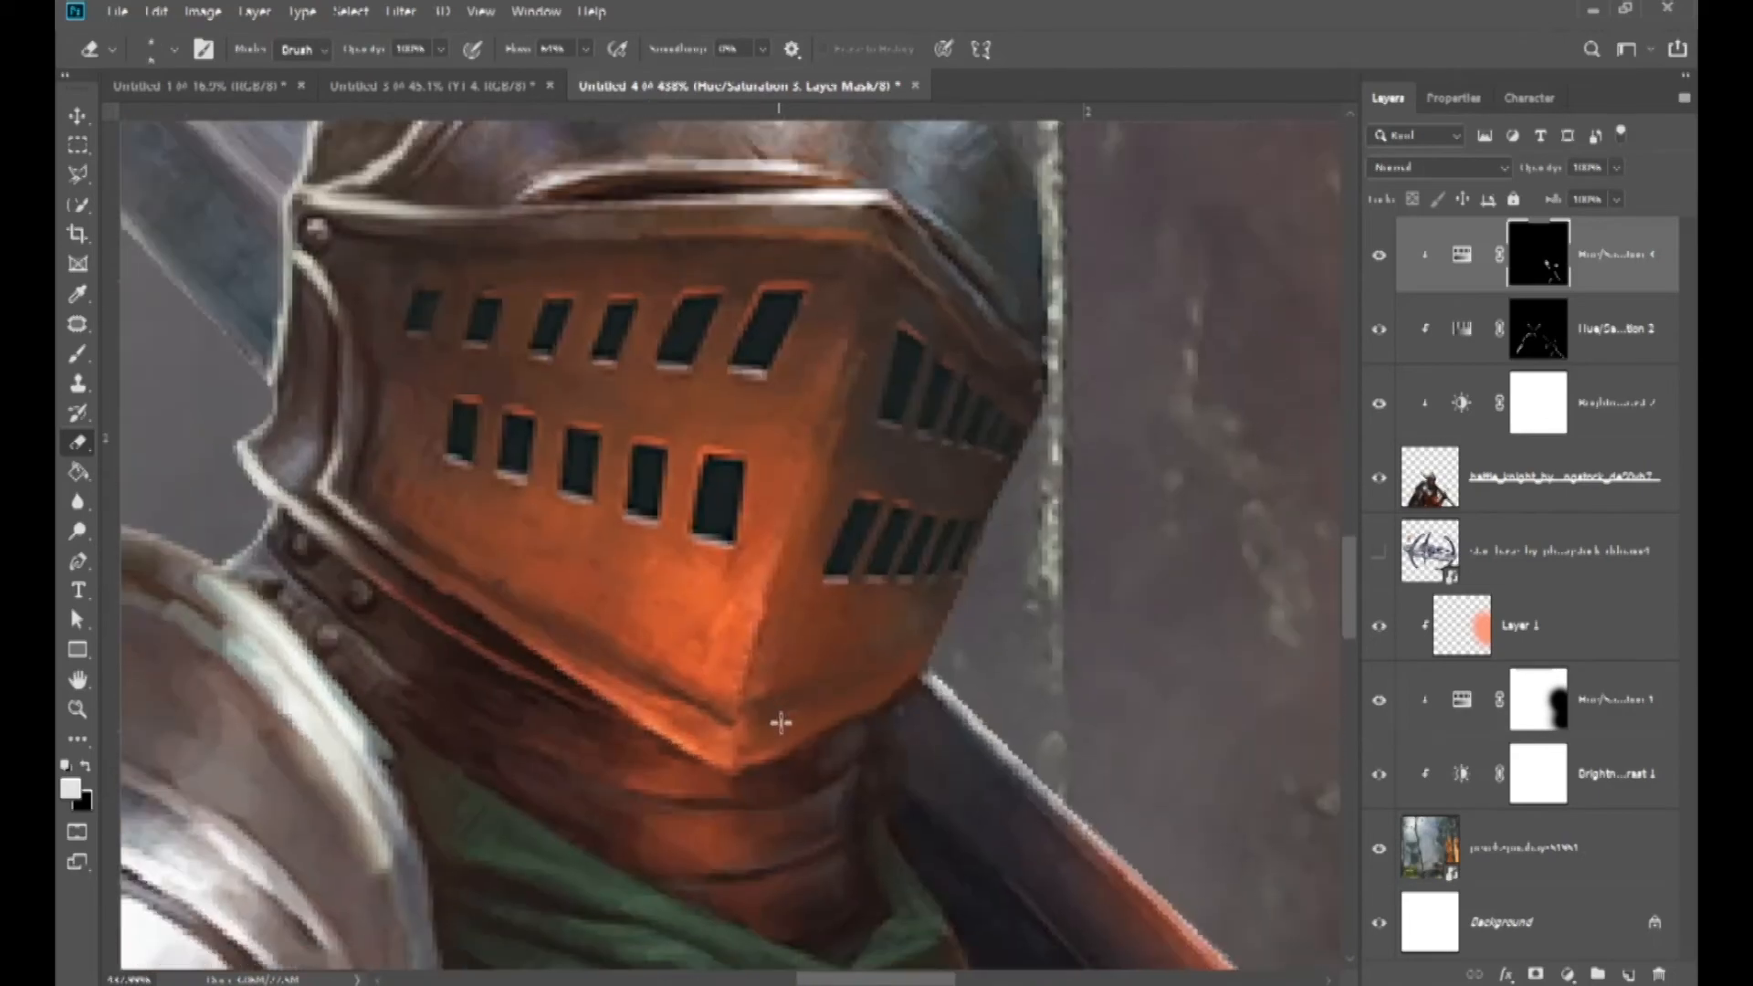
scroll(794, 754, "up", 2)
scroll(799, 762, "down", 2)
scroll(802, 769, "down", 4)
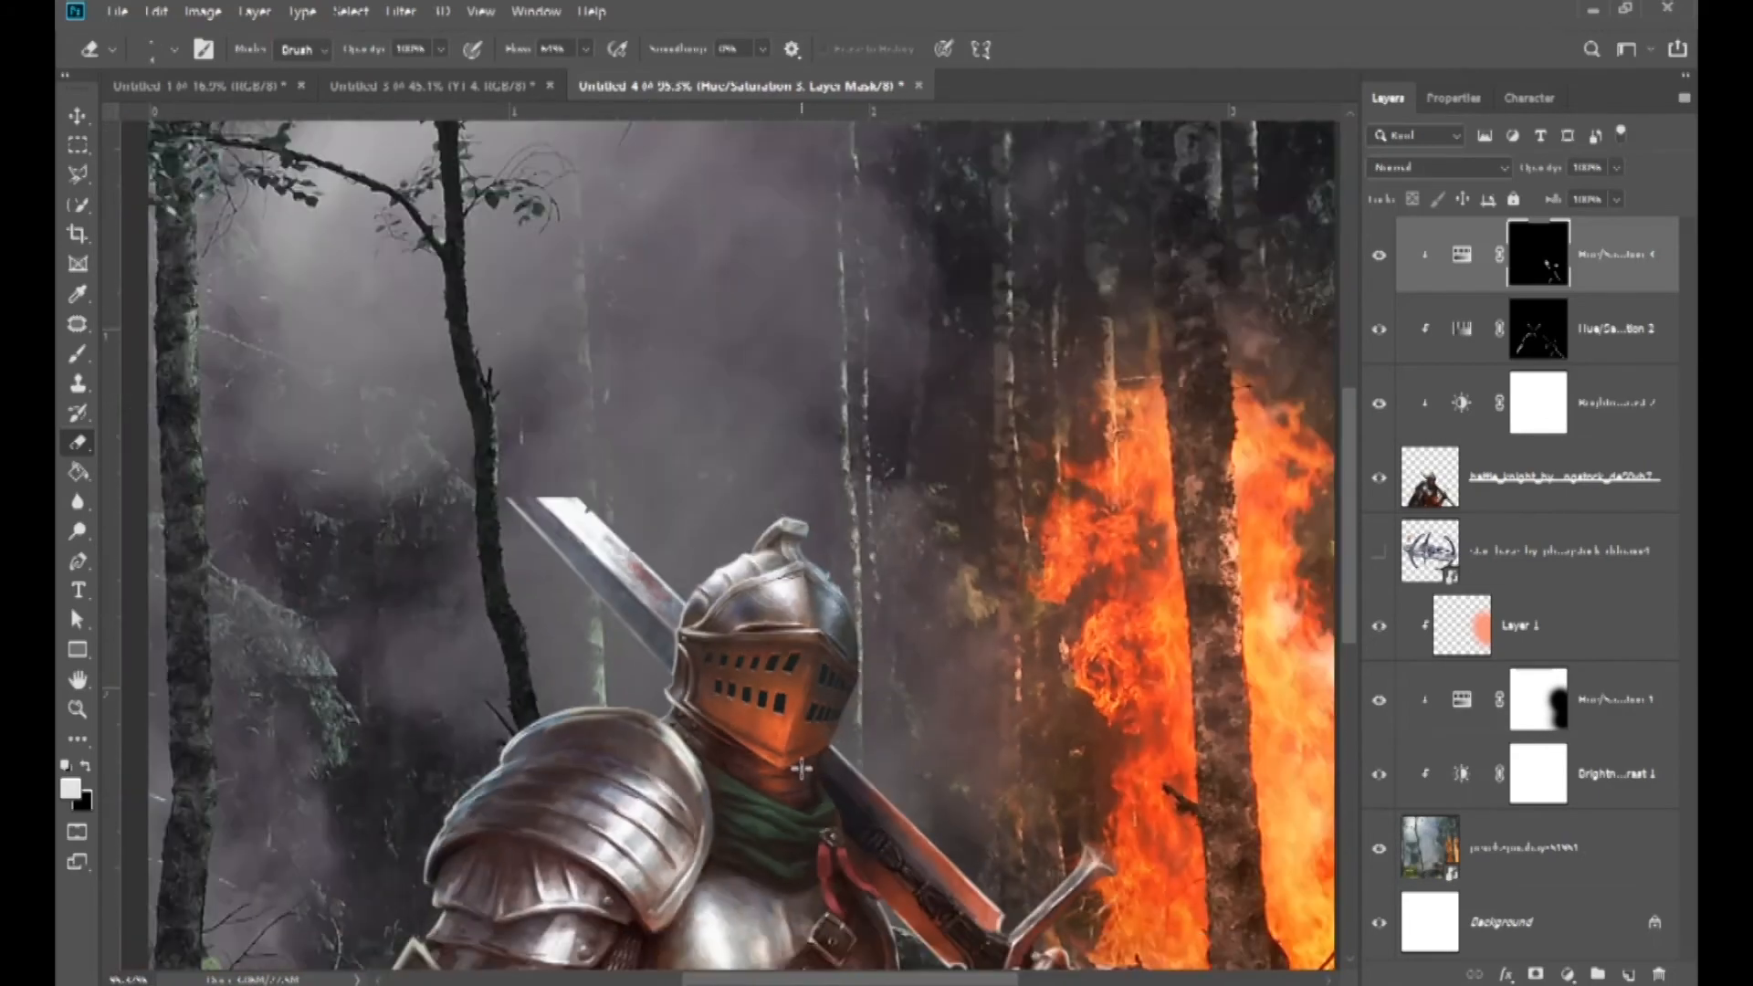
scroll(811, 676, "up", 2)
scroll(811, 661, "up", 4)
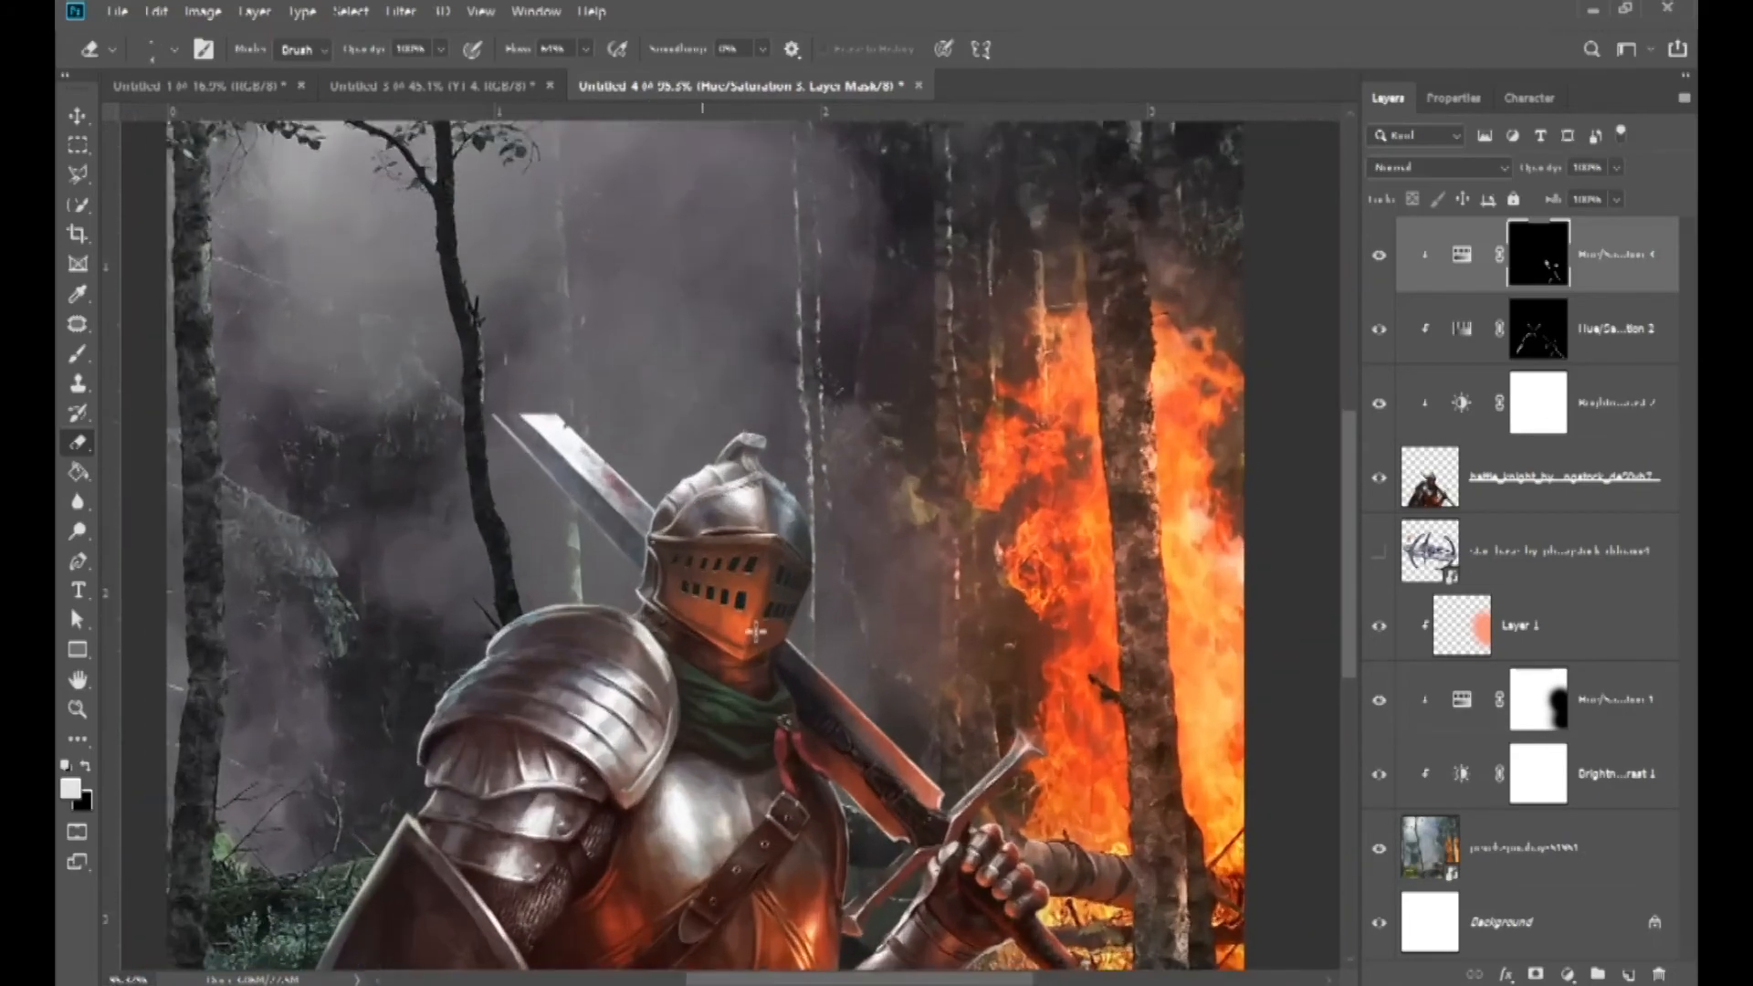
- Paint a thin white highlight along the visor's lower left edge on the Hue/Saturation 2 mask and erase its excess
scroll(742, 683, "up", 3)
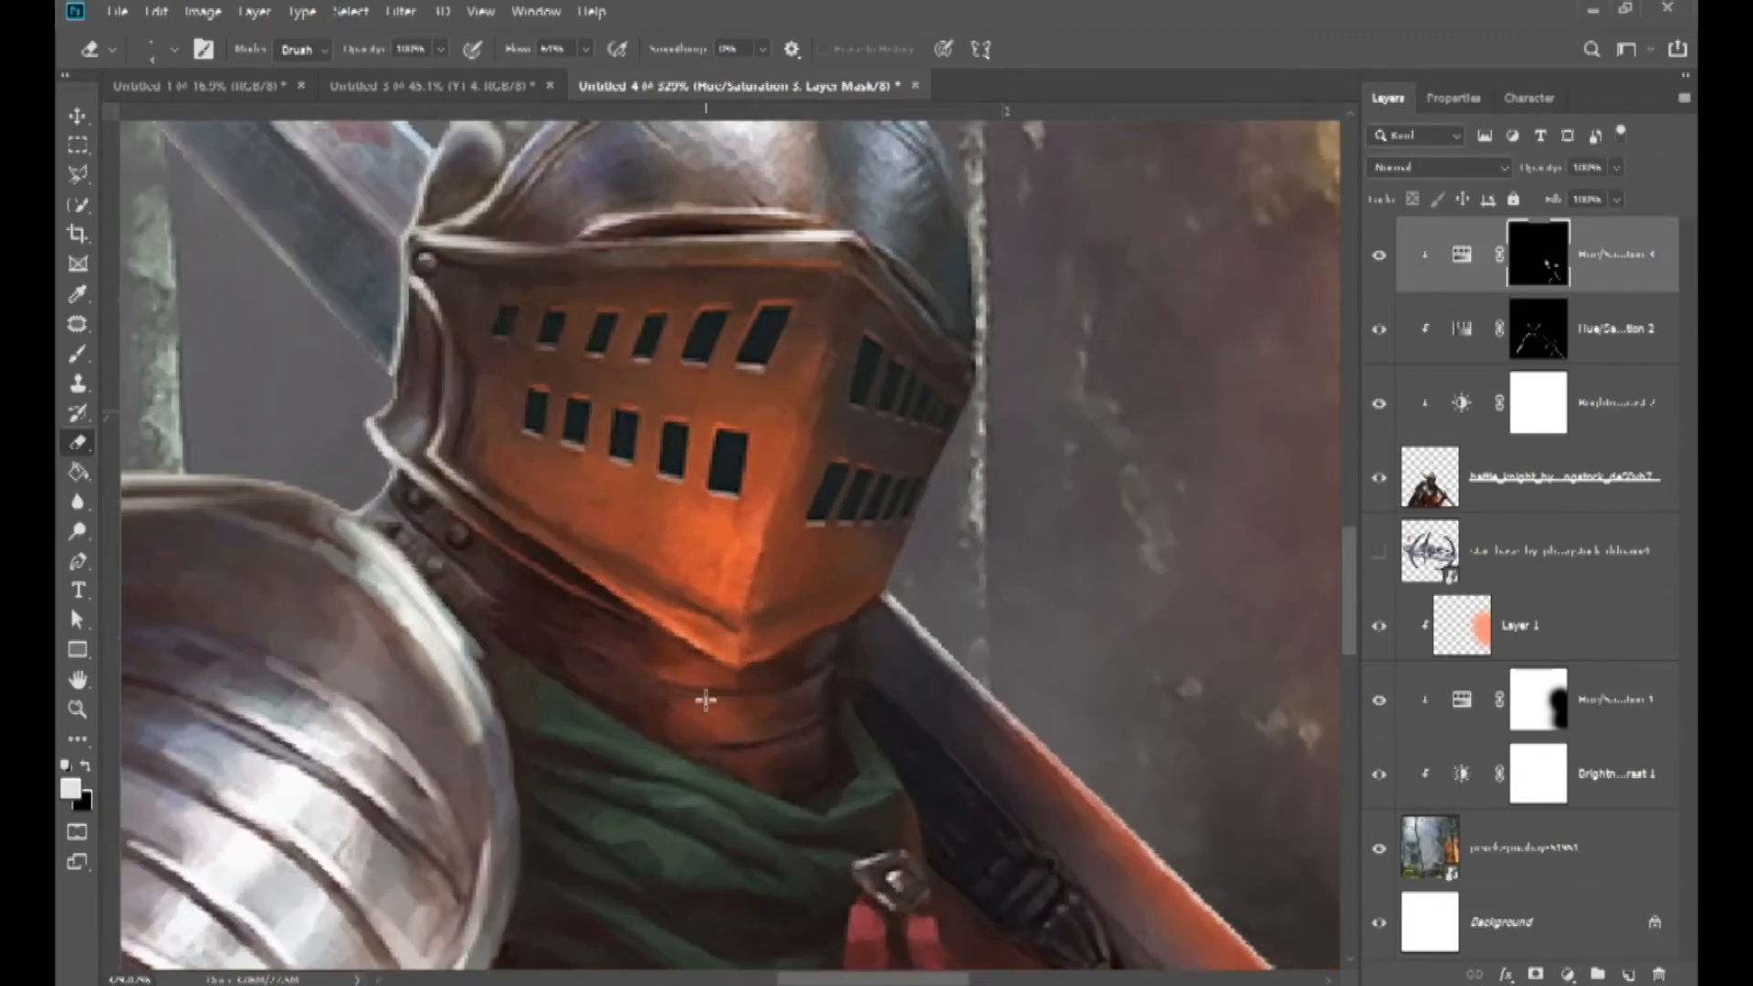
key("alt+bracketleft")
scroll(759, 700, "up", 1)
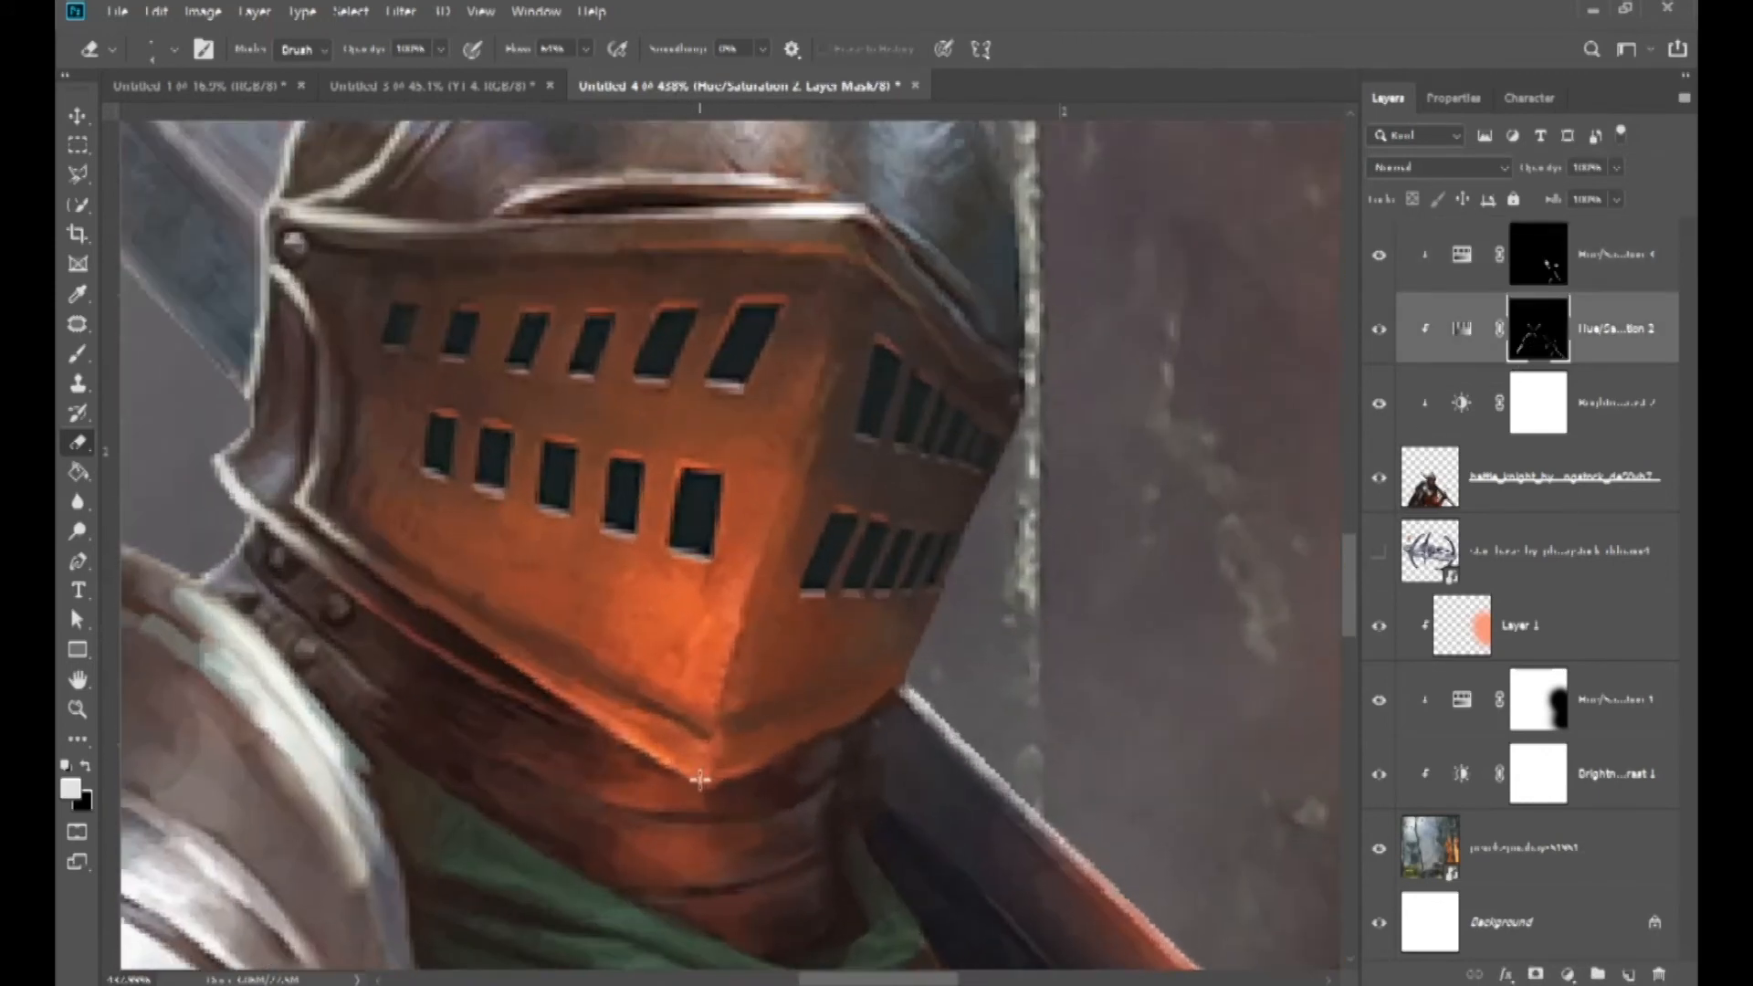
key("b")
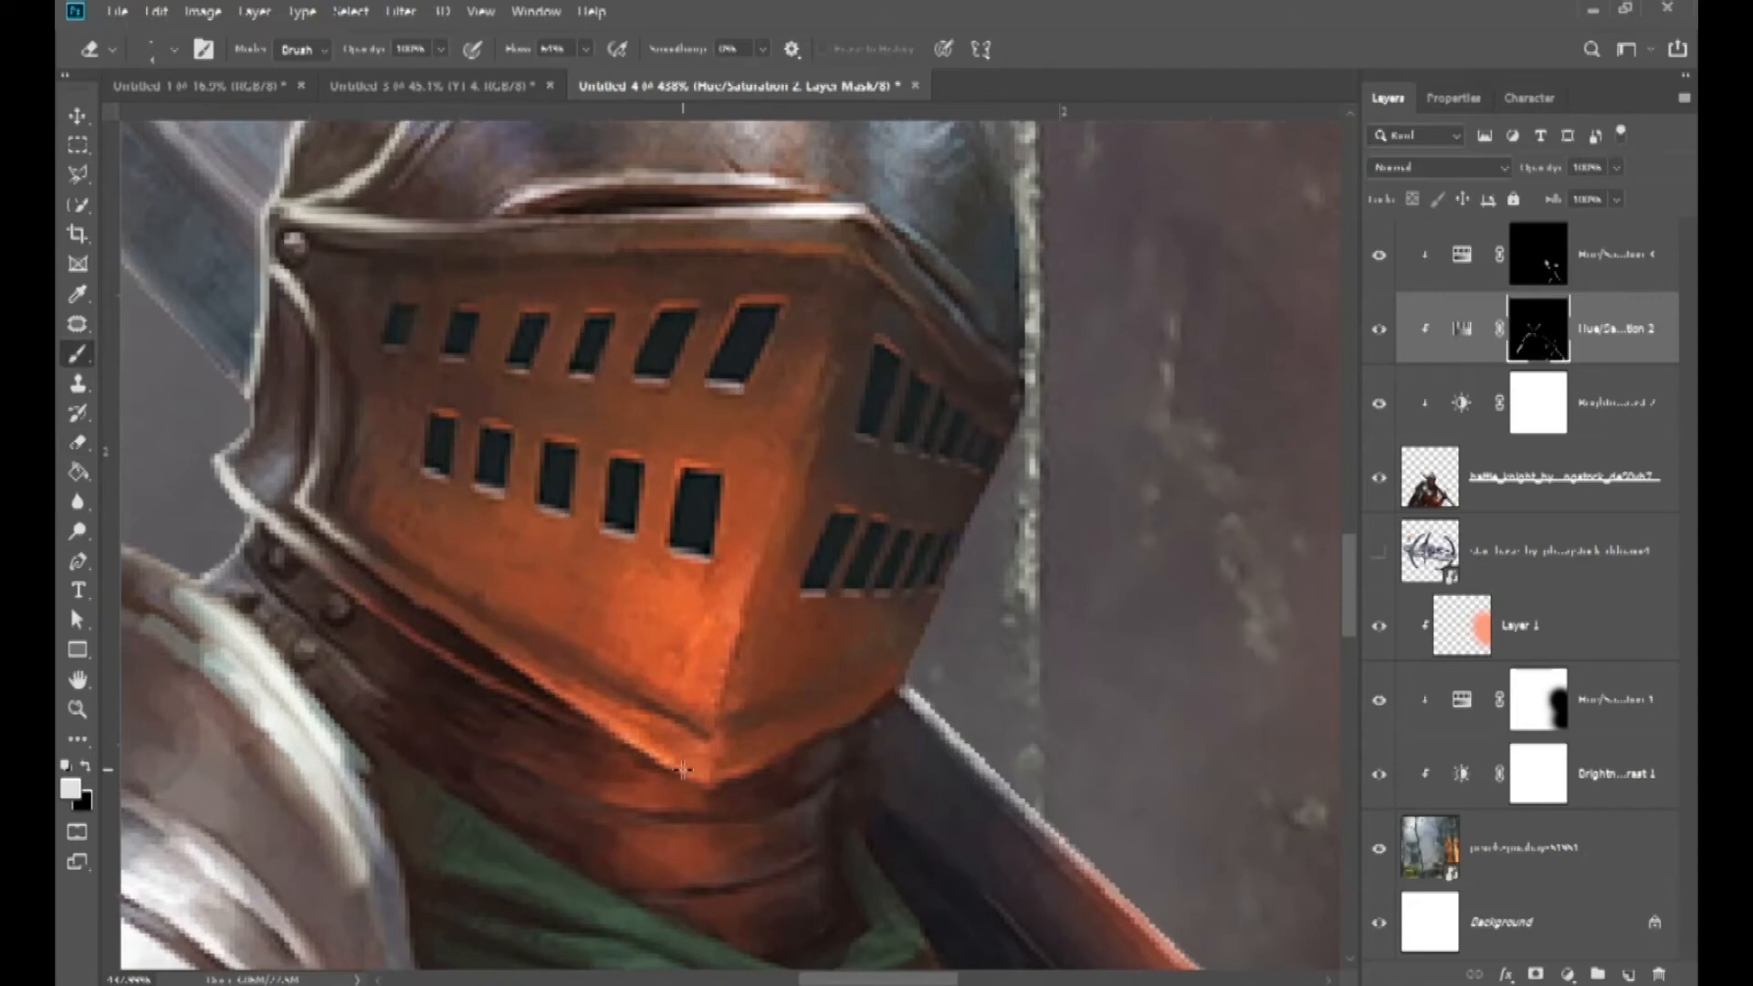
right_click(706, 759, "alt")
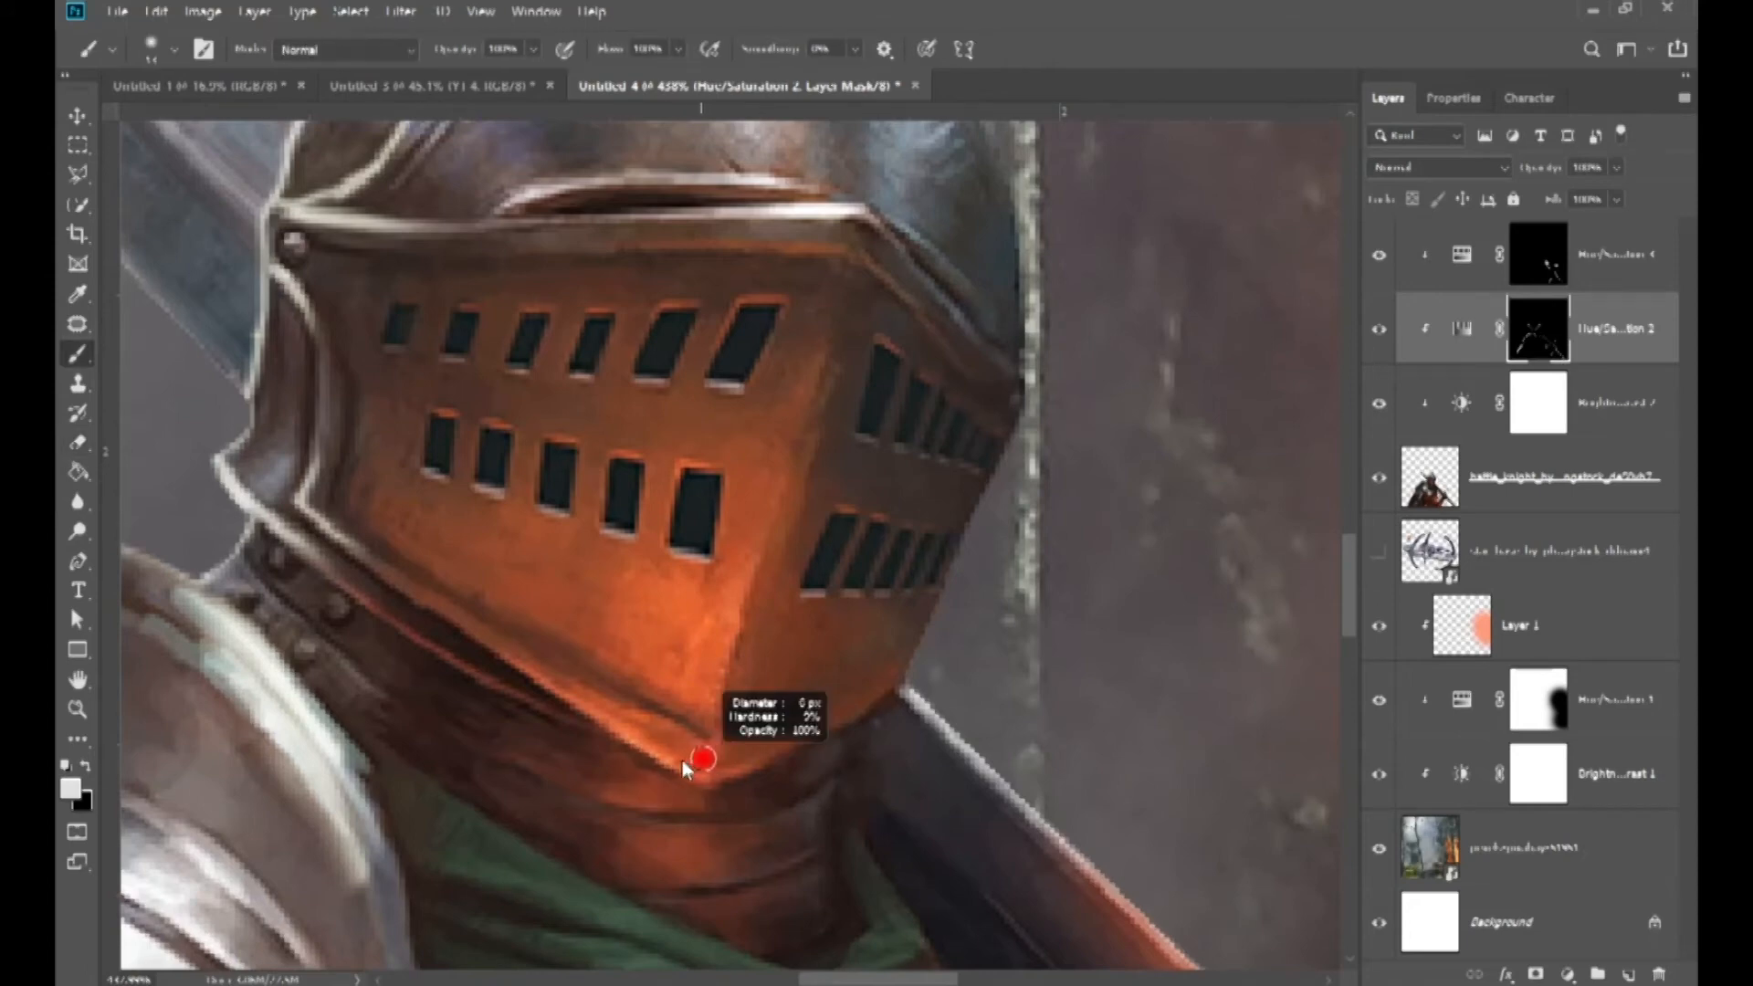
right_click(725, 756, "alt")
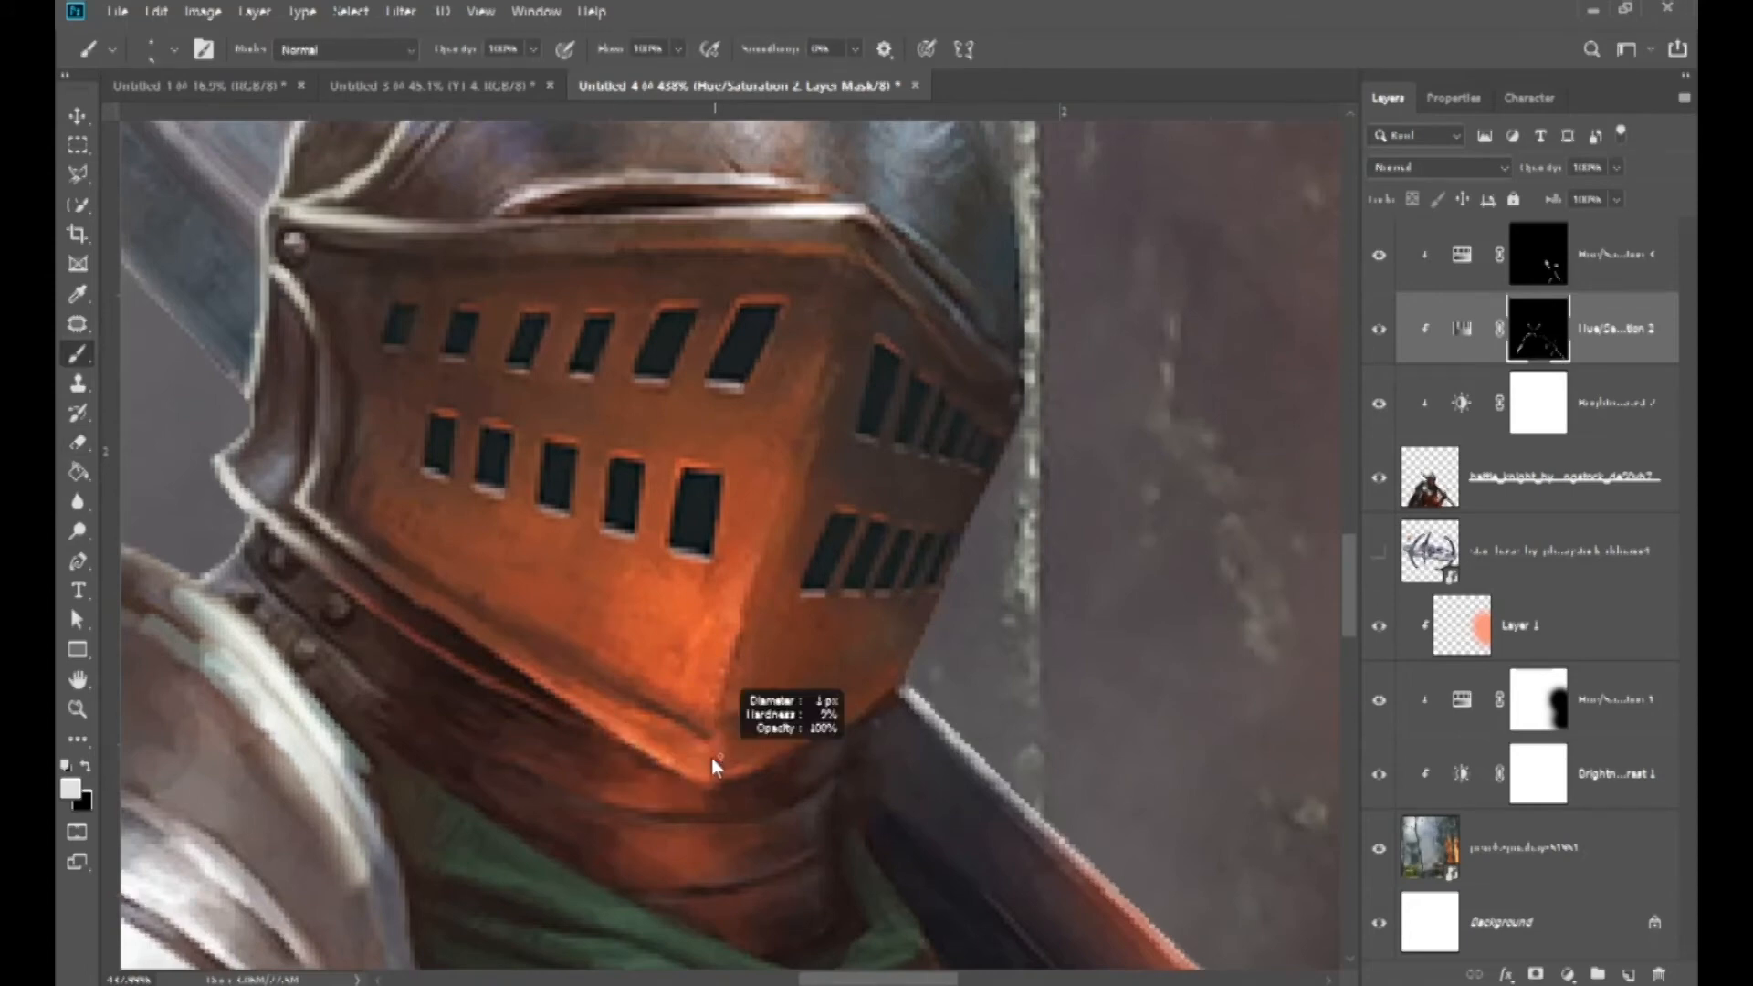
left_click_drag(701, 783, 496, 641)
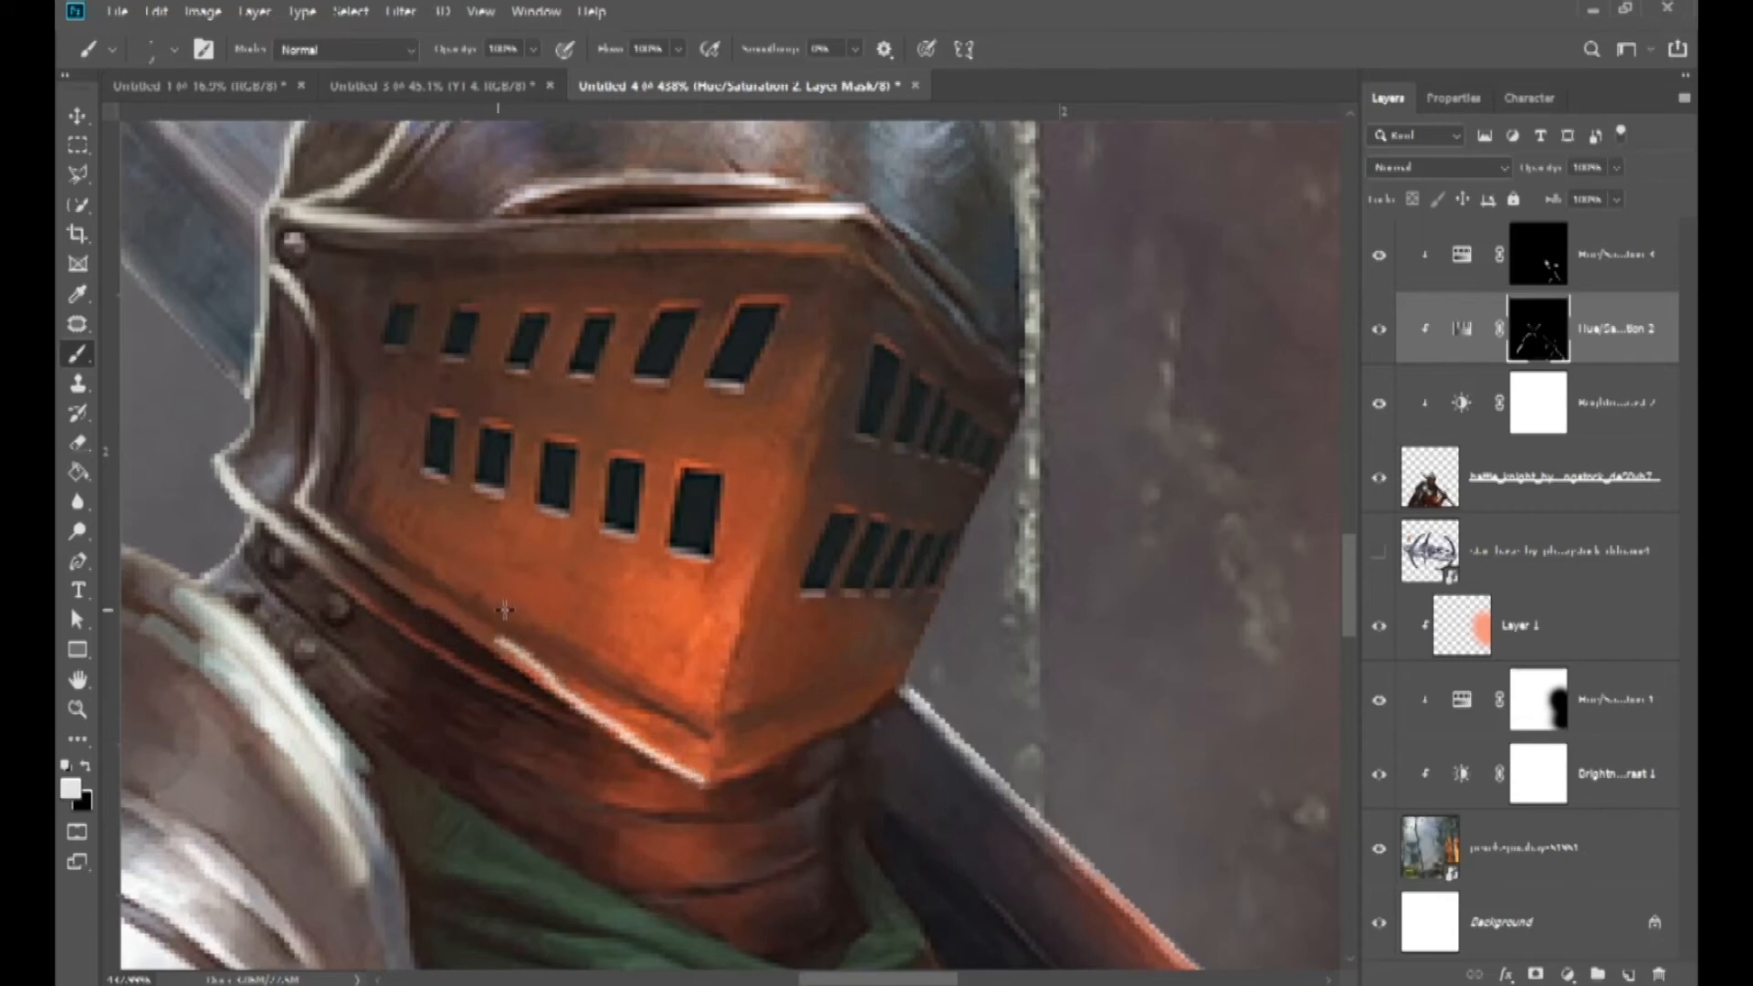
key("e")
left_click_drag(643, 744, 519, 683)
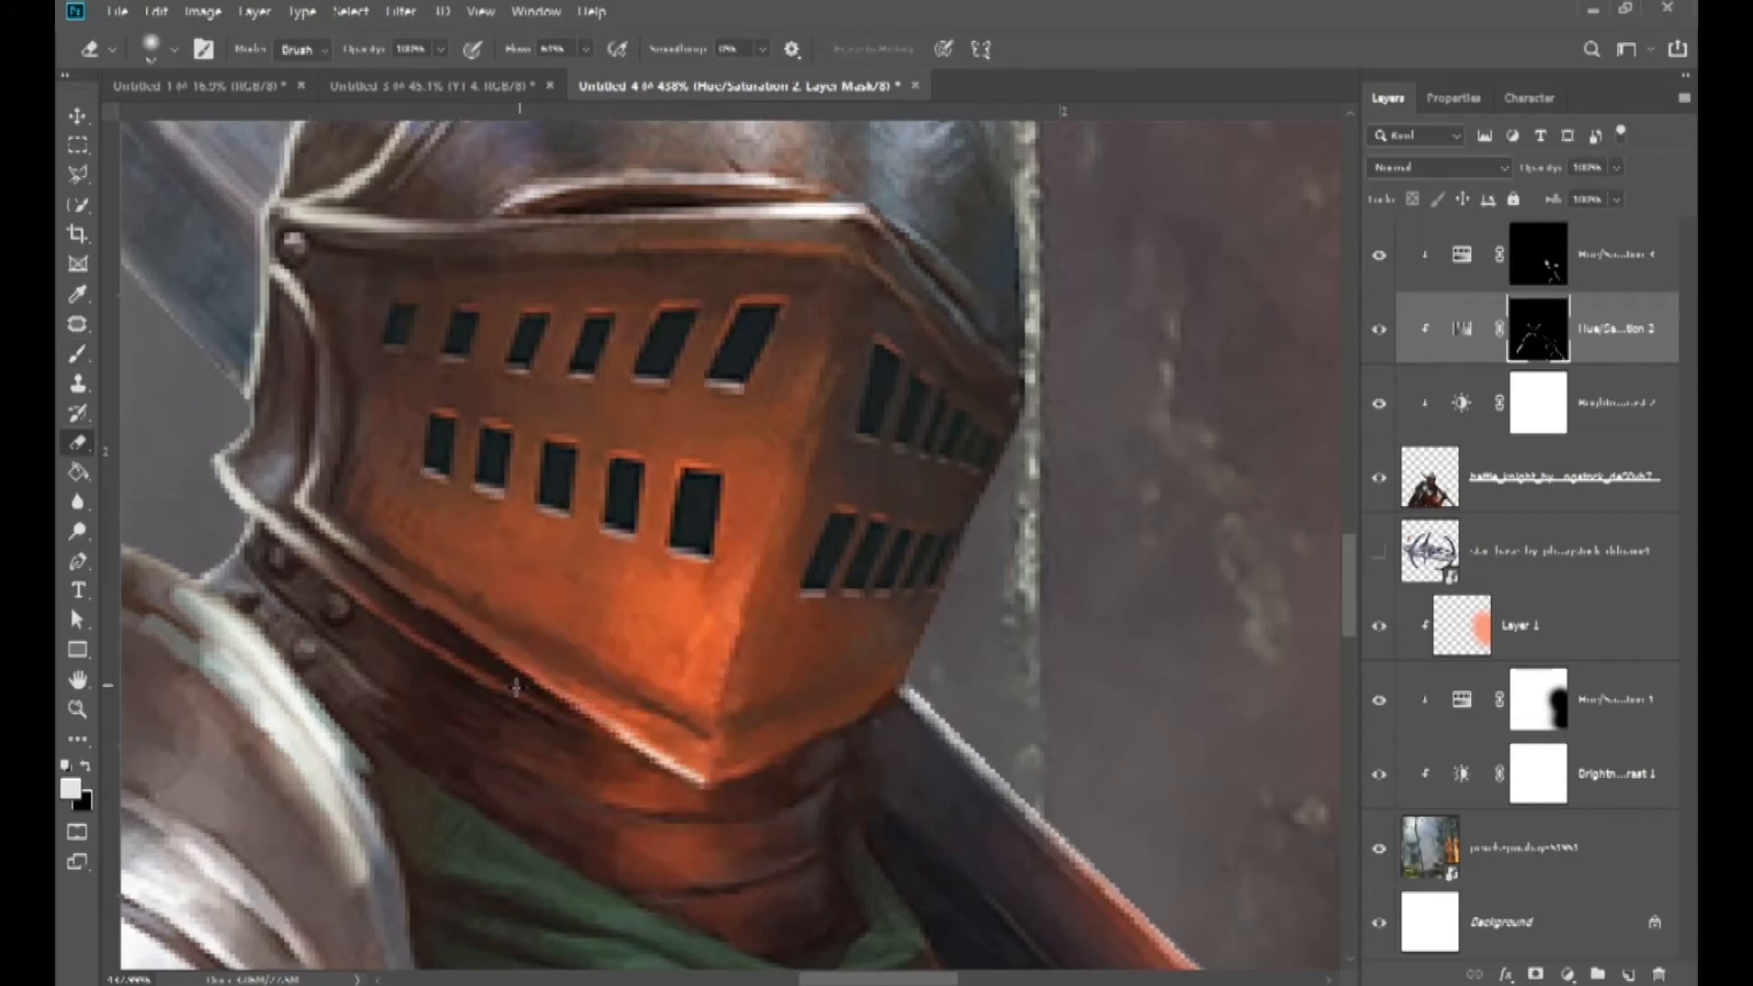
- Extend the white highlight from the visor's chin point along its lower right edge and erase its far end
key("b")
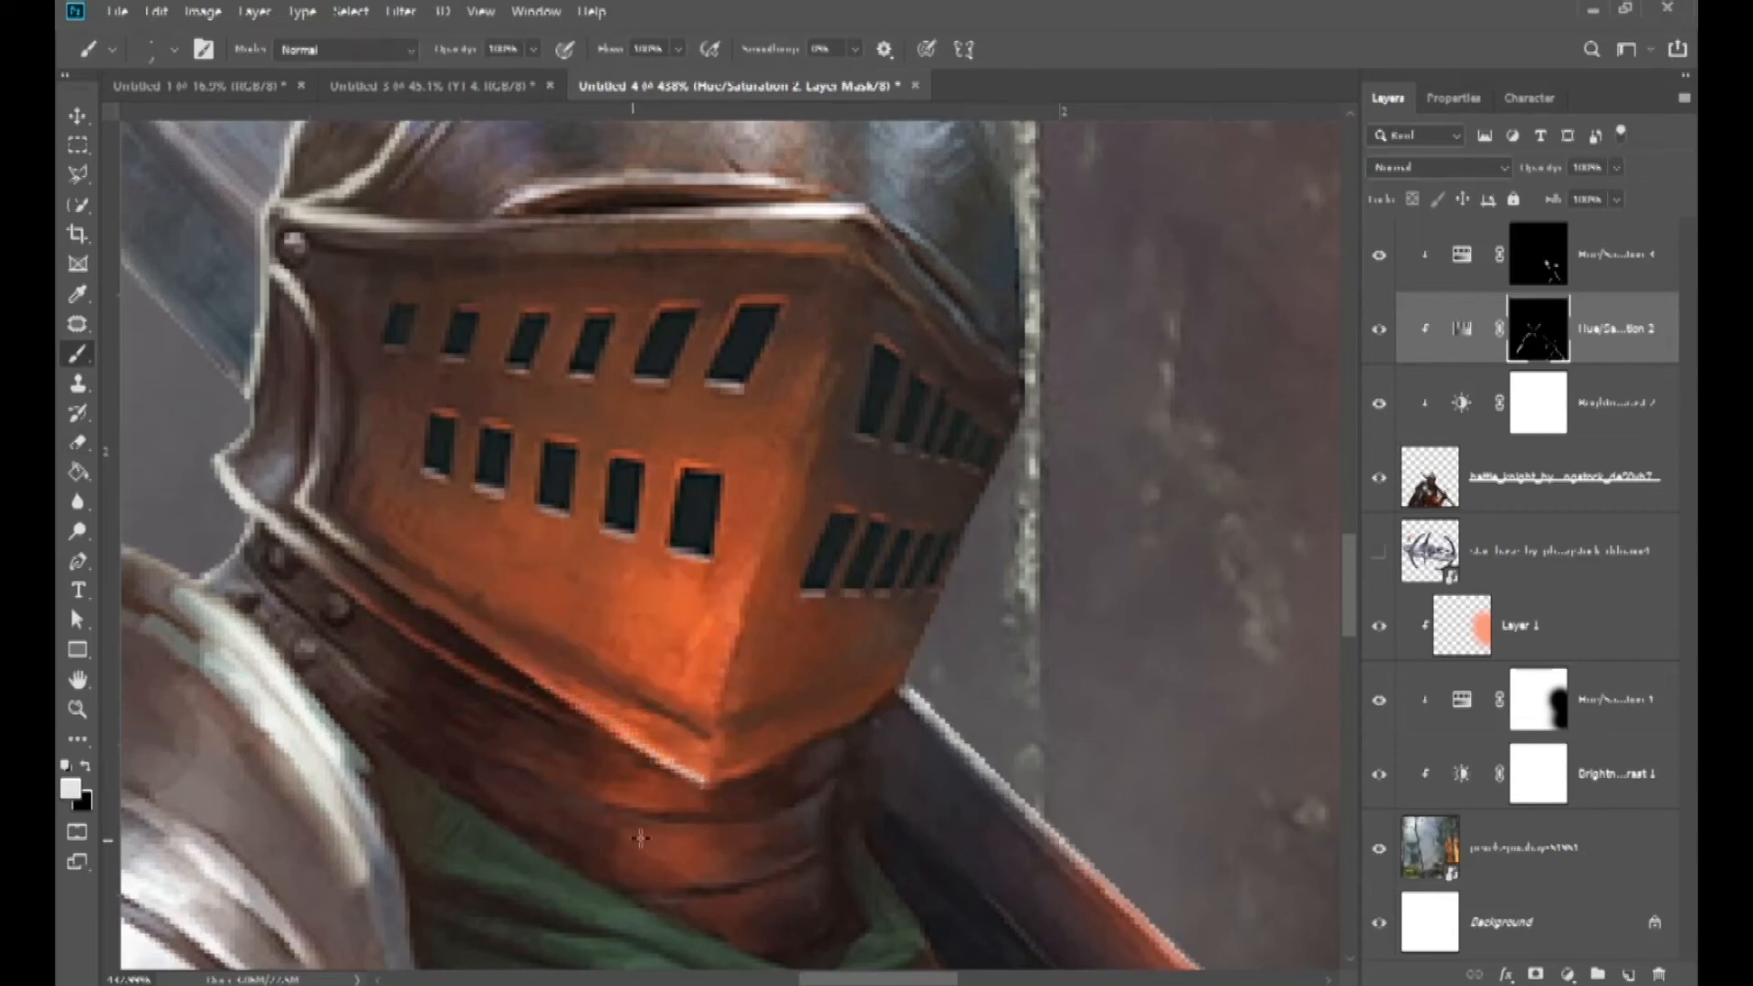
left_click_drag(705, 784, 892, 705)
key("e")
left_click_drag(891, 704, 886, 730)
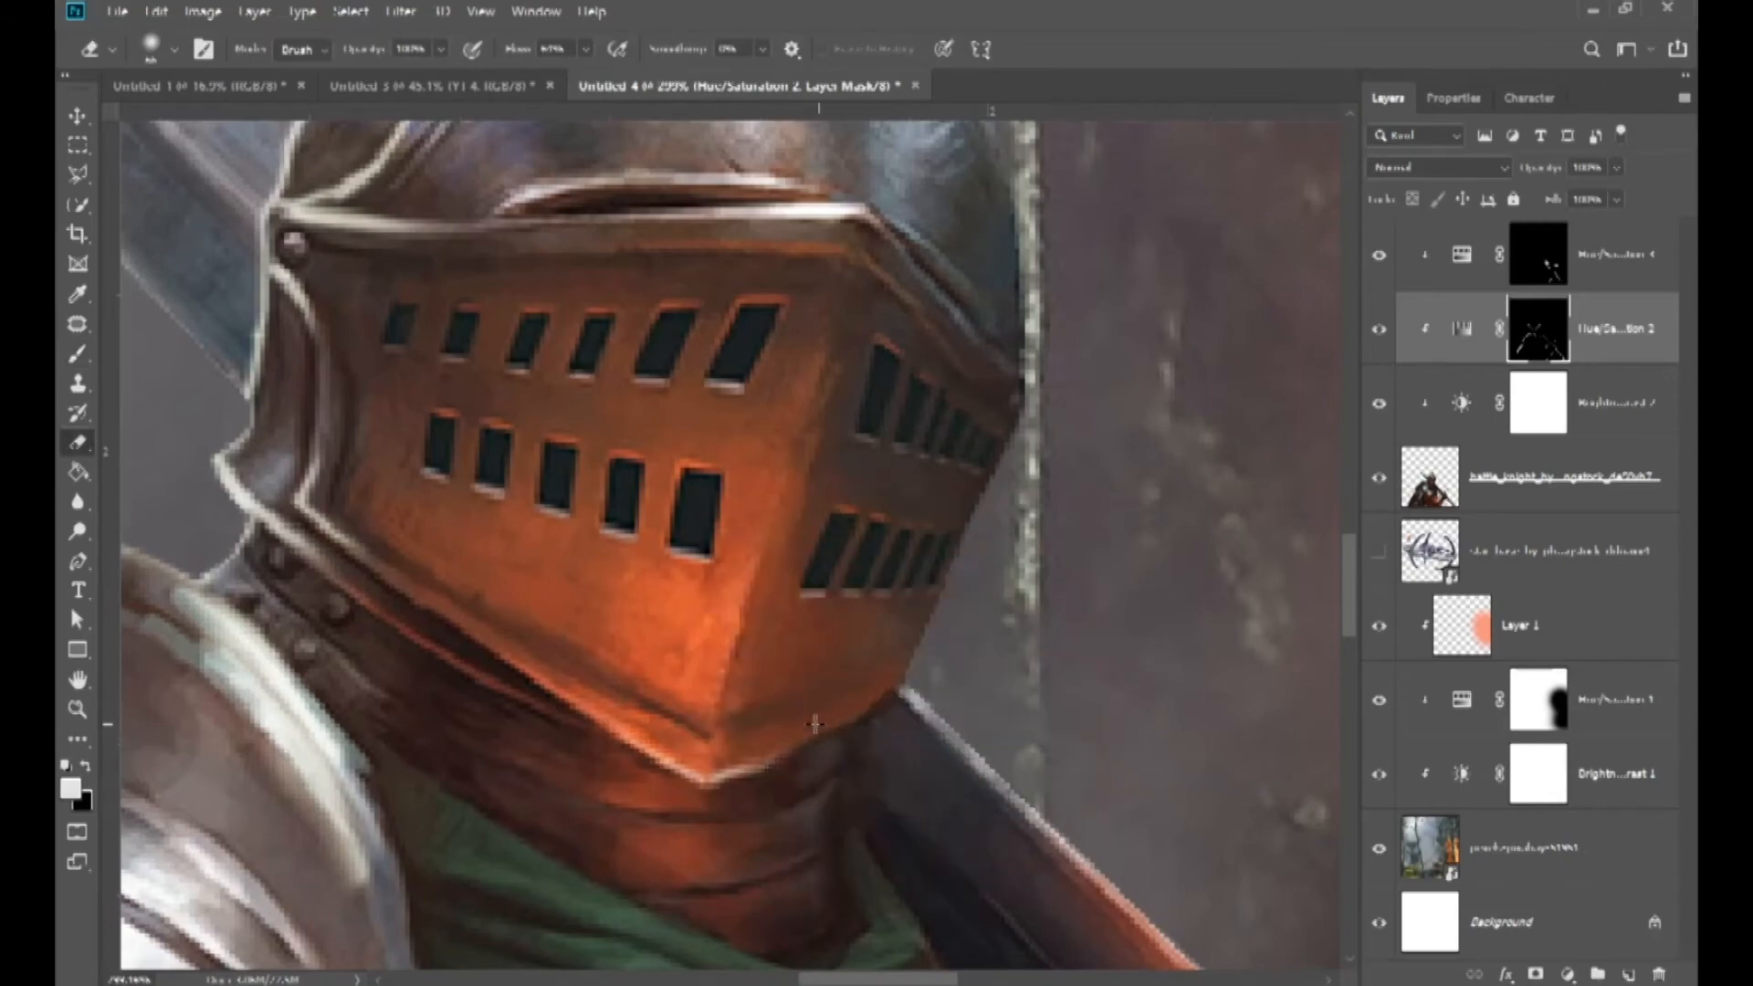
scroll(830, 726, "down", 6)
scroll(792, 735, "up", 6)
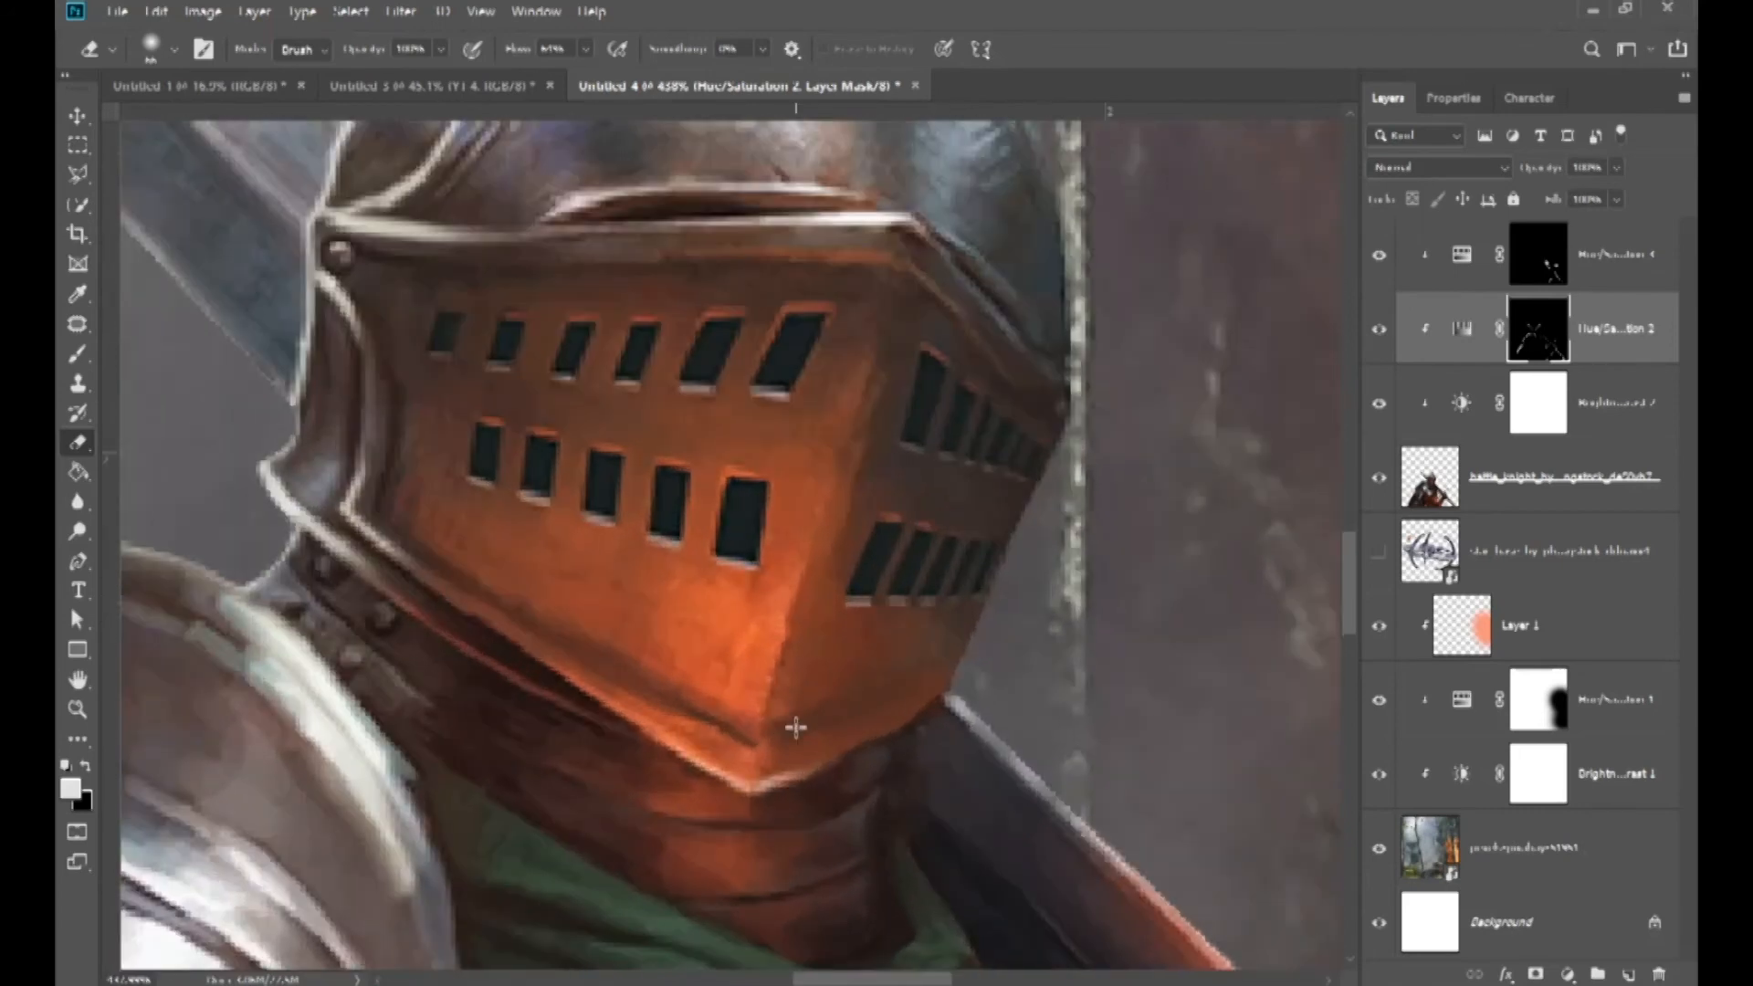
- Paint a thin white highlight up the visor's central ridge from the chin point and erase the excess around it
key("b")
scroll(808, 676, "up", 2)
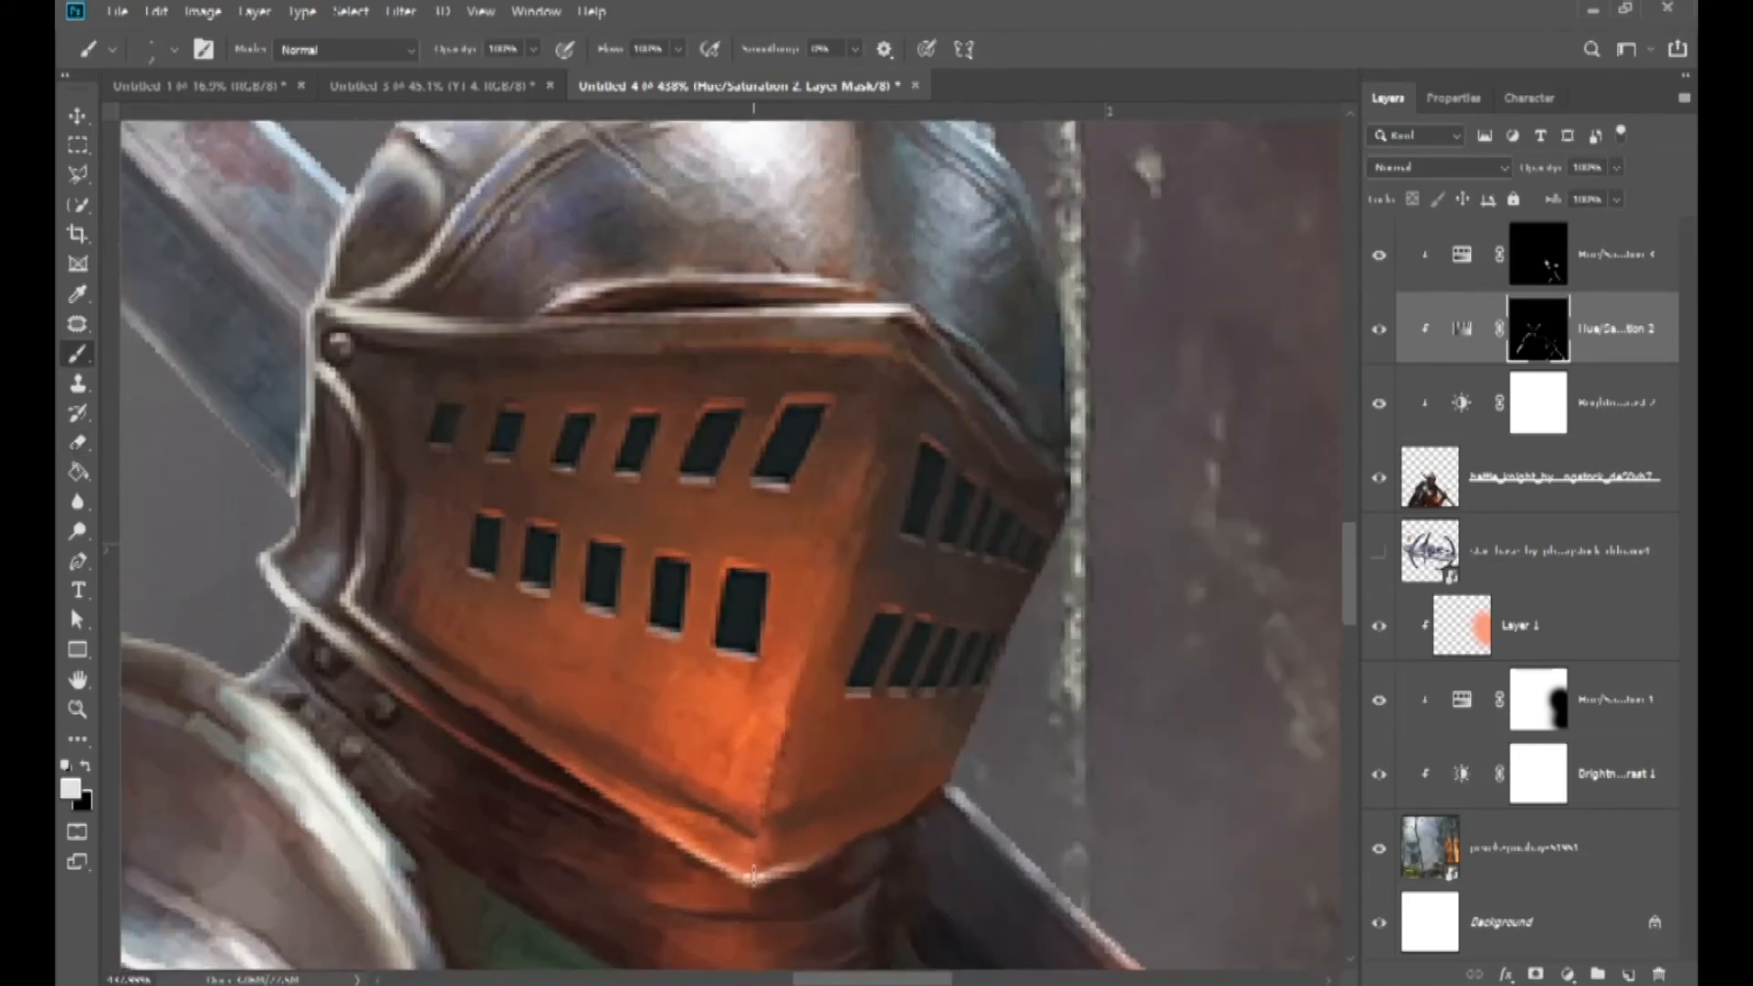
mouse_move(765, 787)
left_mouse_down()
mouse_move(817, 588)
mouse_move(872, 584)
left_mouse_up()
key("e")
mouse_move(841, 538)
left_mouse_down()
mouse_move(820, 553)
mouse_move(796, 531)
left_mouse_up()
left_click_drag(849, 639, 726, 661)
mouse_move(793, 811)
left_mouse_down()
mouse_move(754, 842)
mouse_move(870, 782)
left_mouse_up()
- Lower the brush flow and softly erase the visor's central ridge highlight so it blends into the orange metal
key("b")
scroll(781, 861, "down", 5)
scroll(825, 883, "up", 4)
left_click(678, 50)
left_click_drag(682, 71, 620, 106)
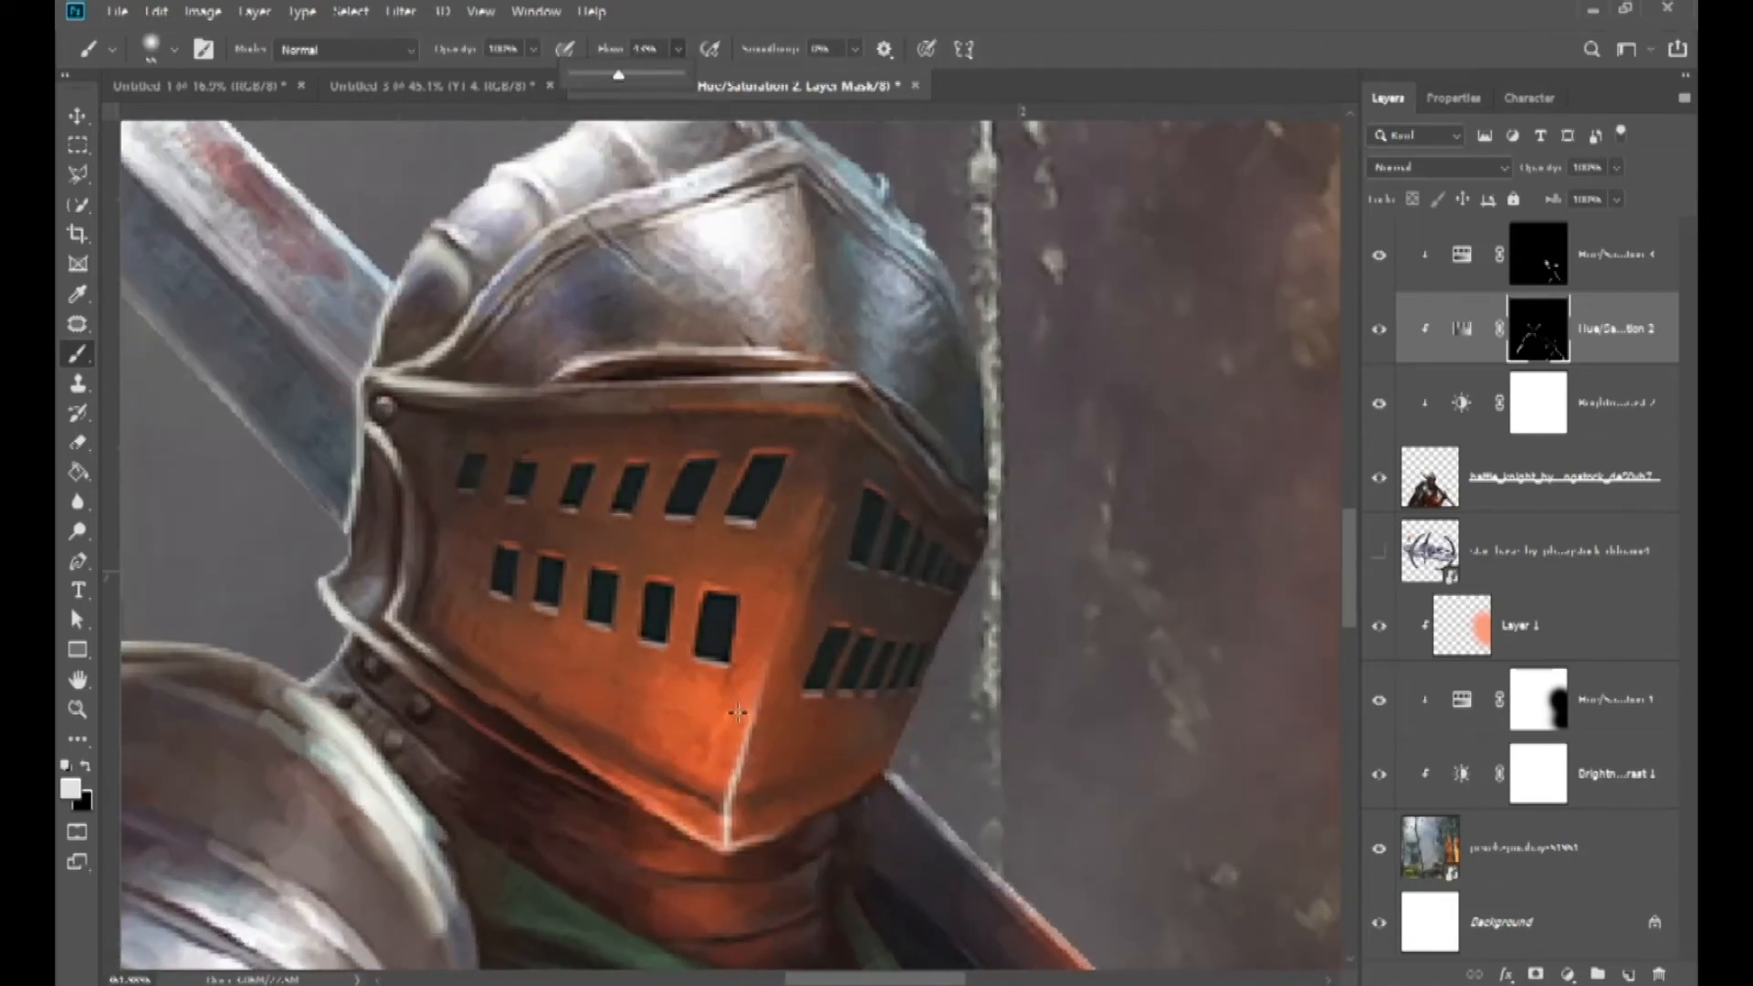
key("e")
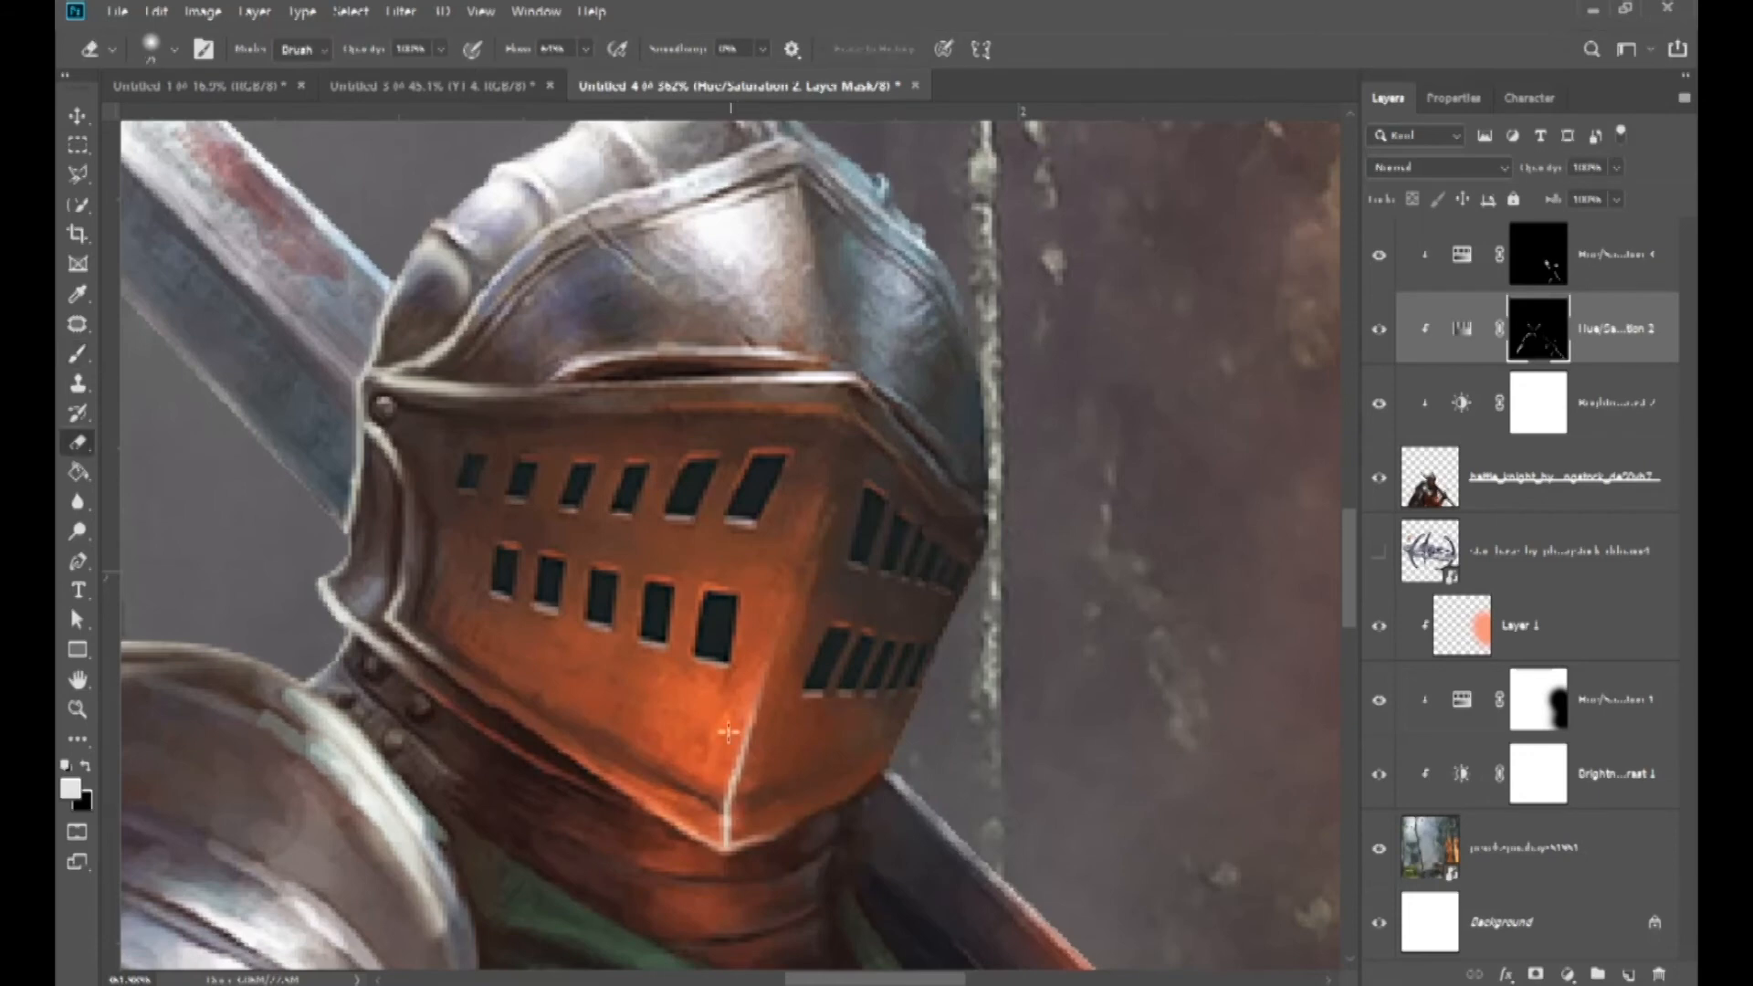
left_click_drag(751, 759, 728, 843)
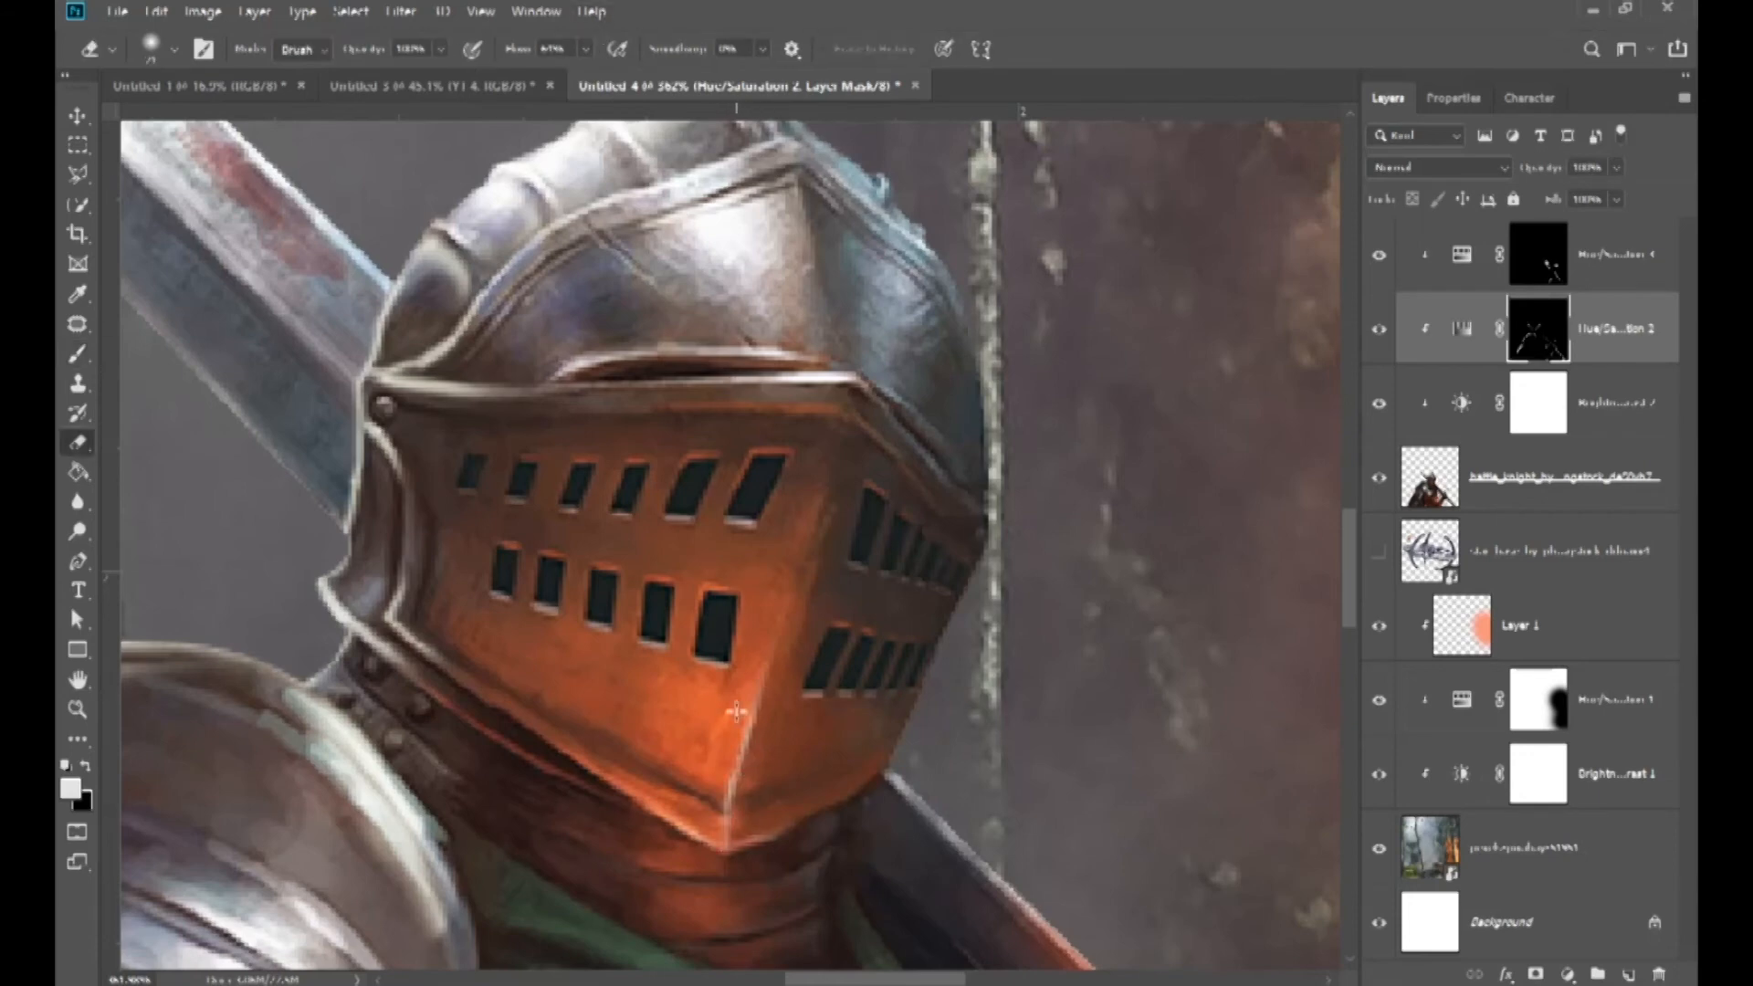
left_click_drag(745, 707, 760, 711)
scroll(748, 763, "down", 8)
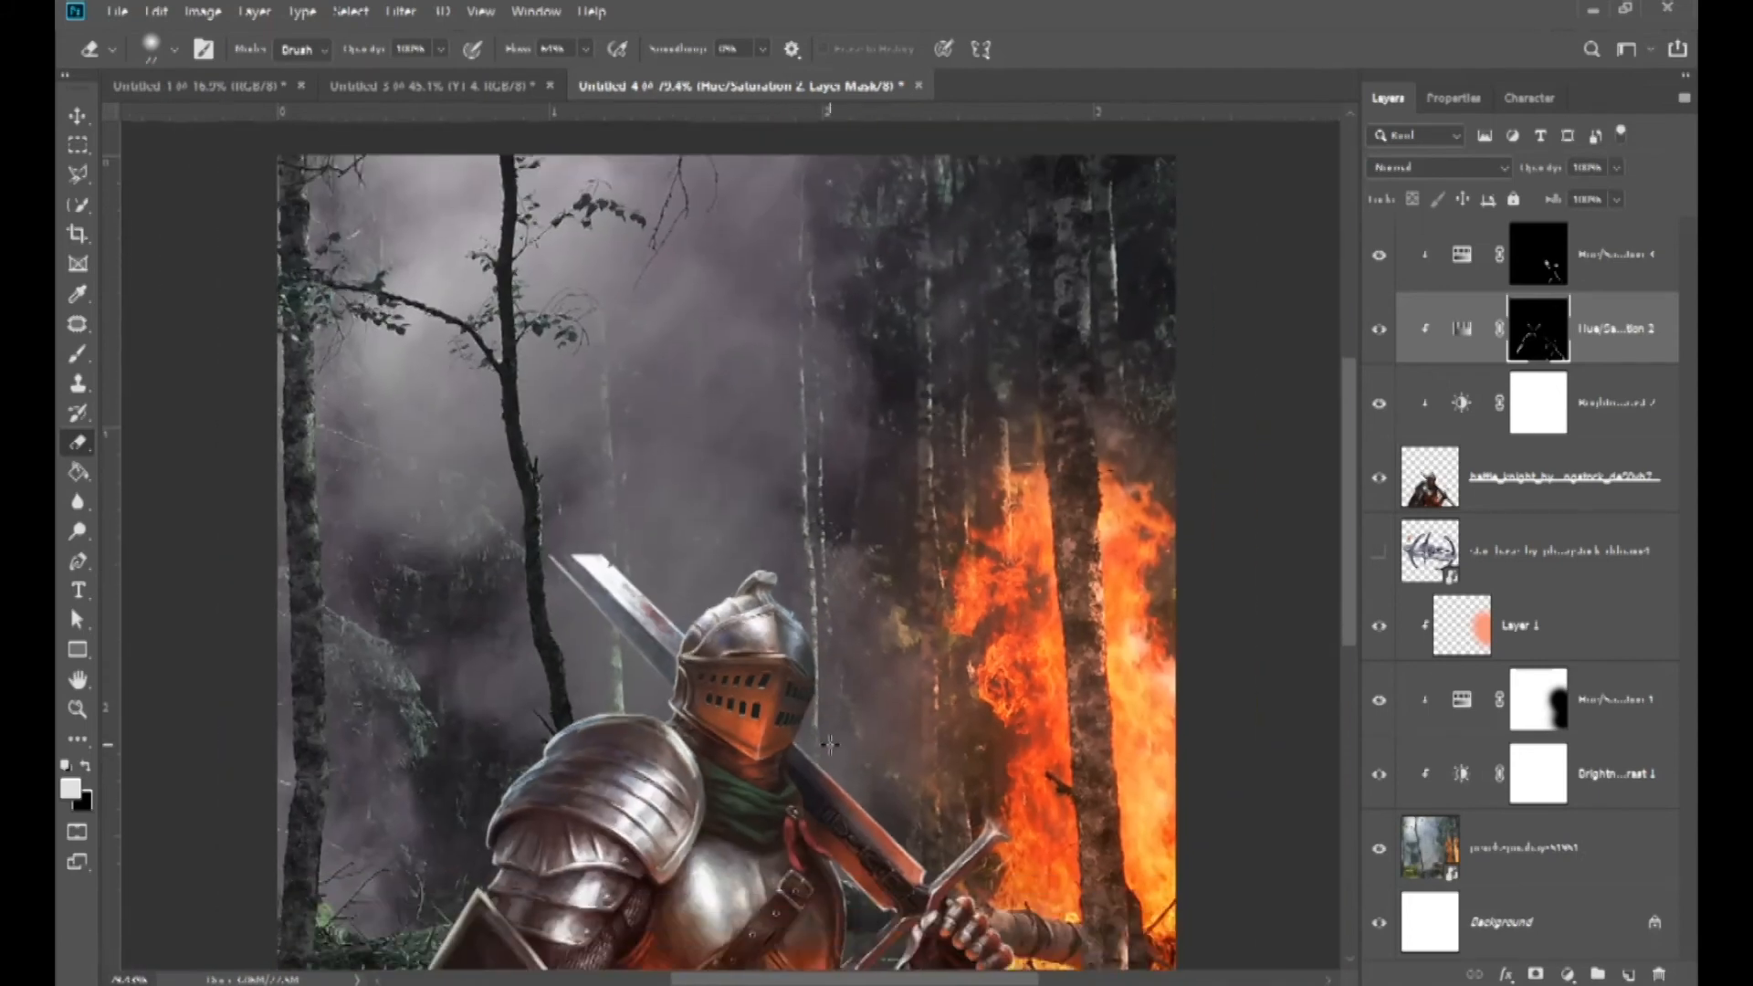
scroll(829, 744, "down", 3)
- Add a Color Balance adjustment above the top Hue/Saturation layer, shifting the midtones slightly towards red and green and more towards blue
key("v")
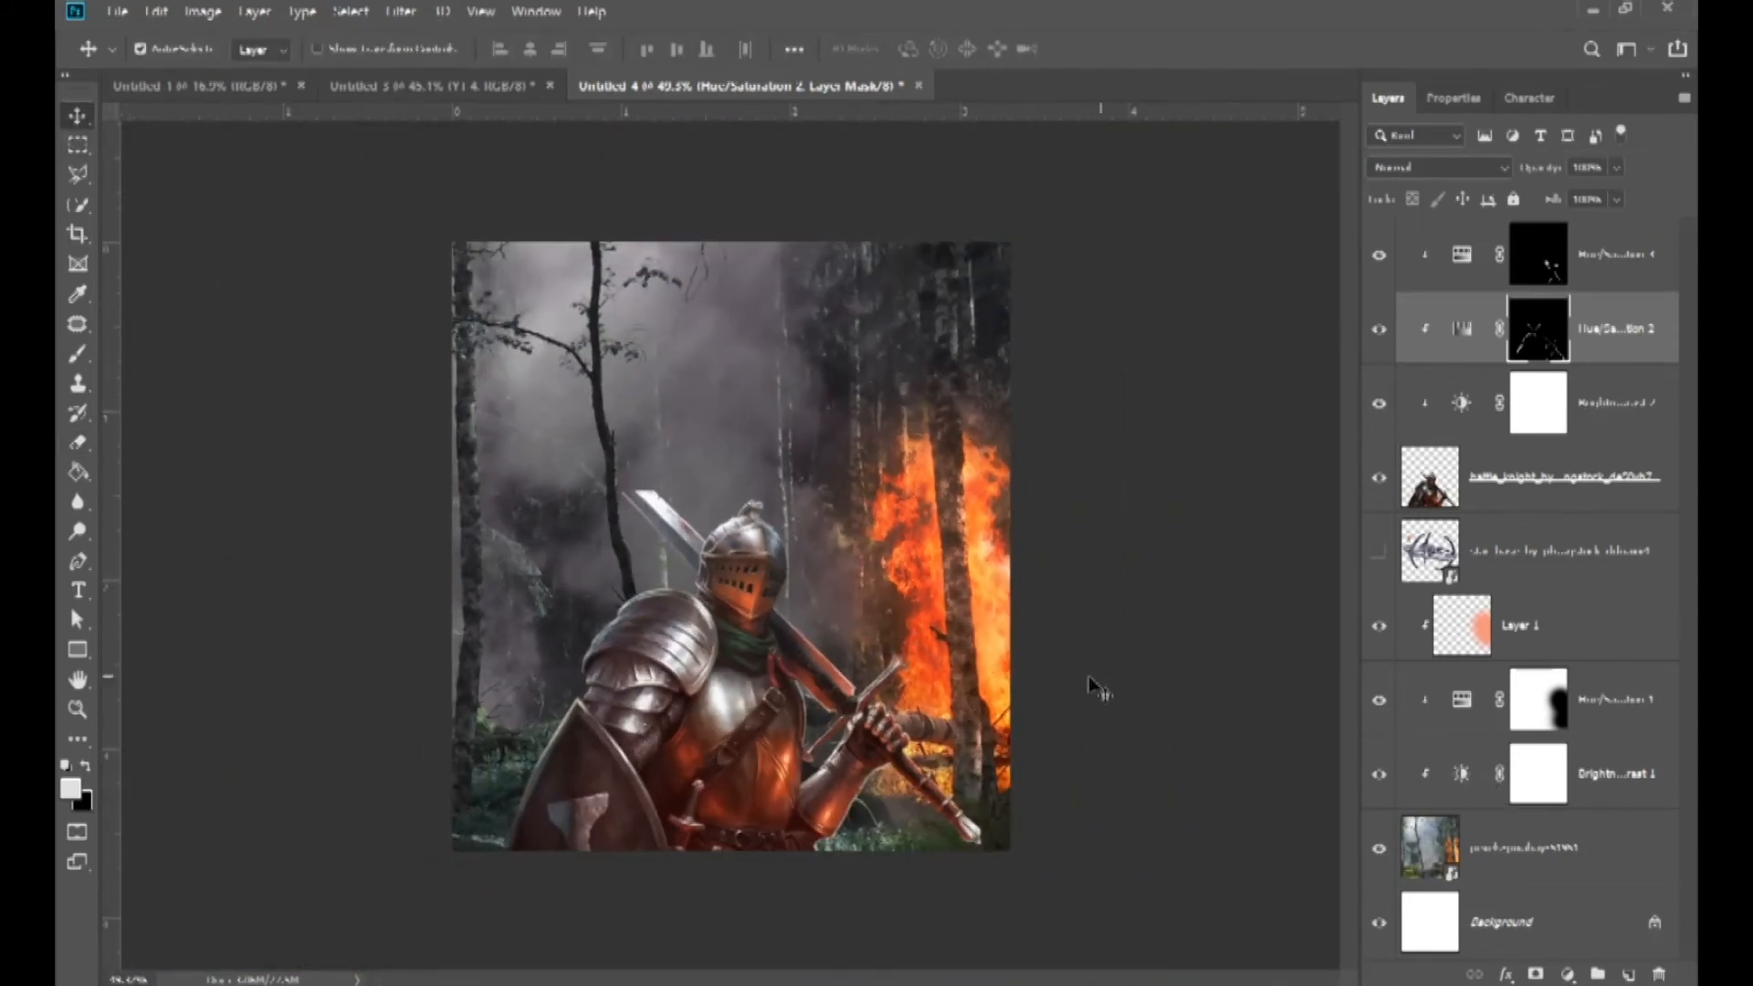
scroll(757, 744, "up", 1)
left_click(1639, 266)
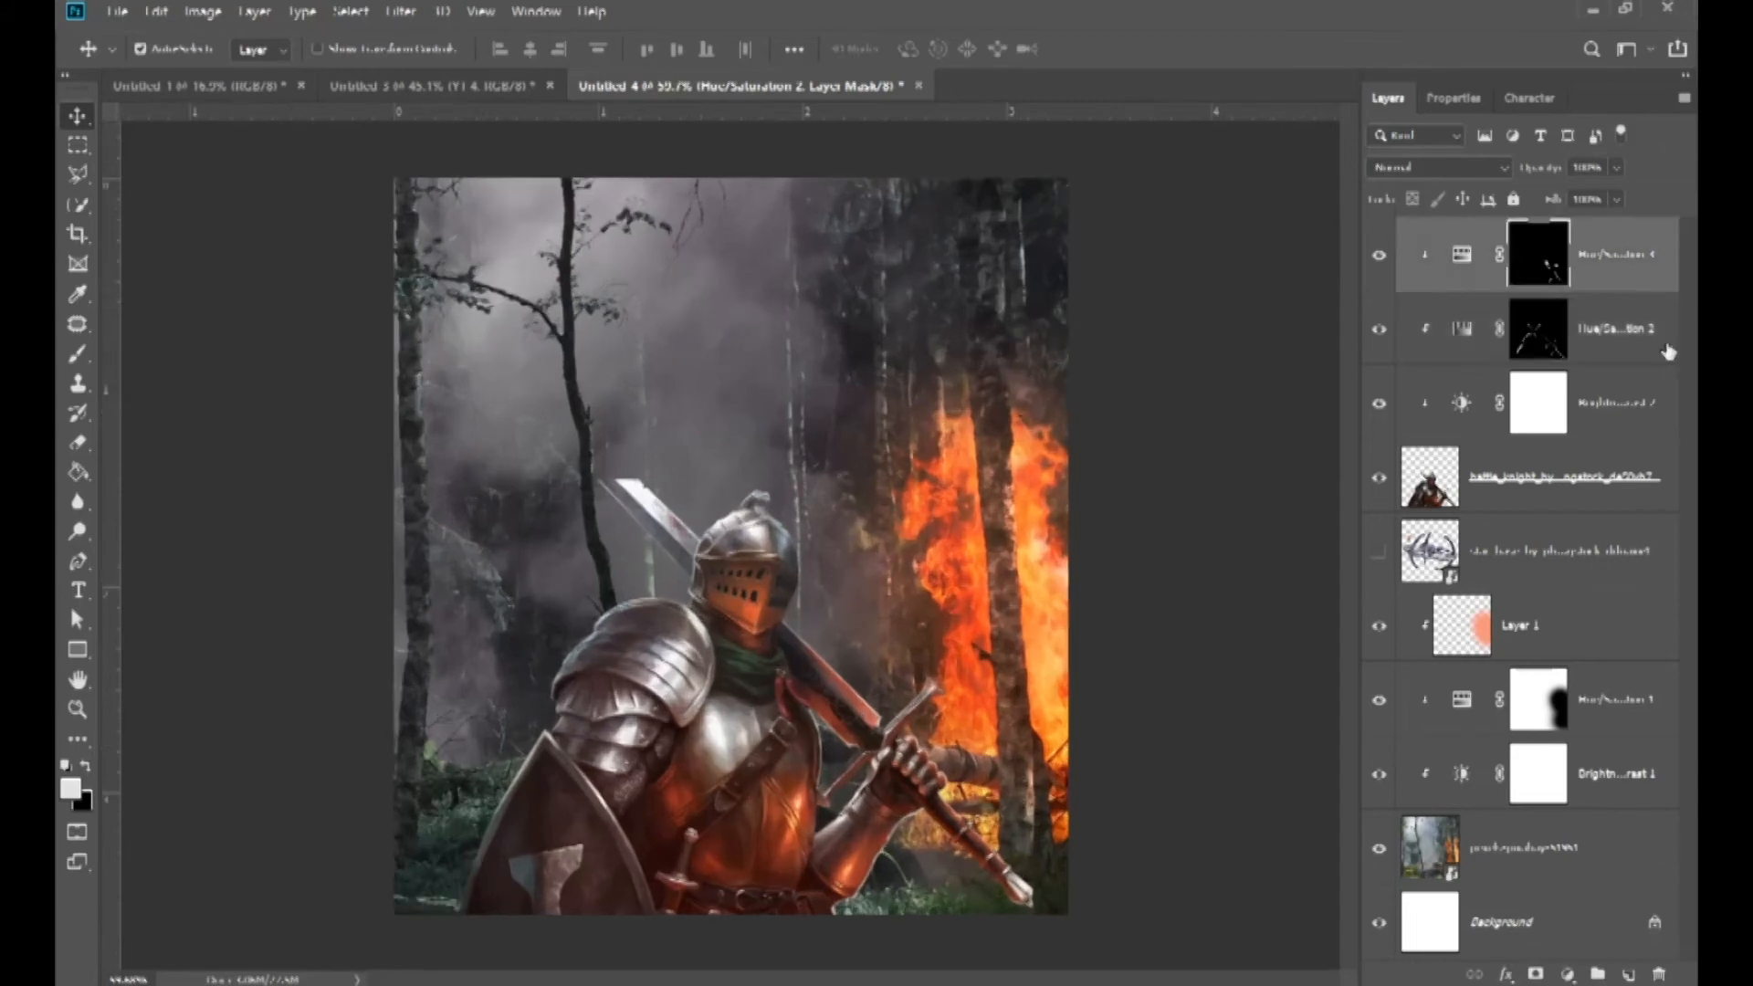
left_click(1567, 973)
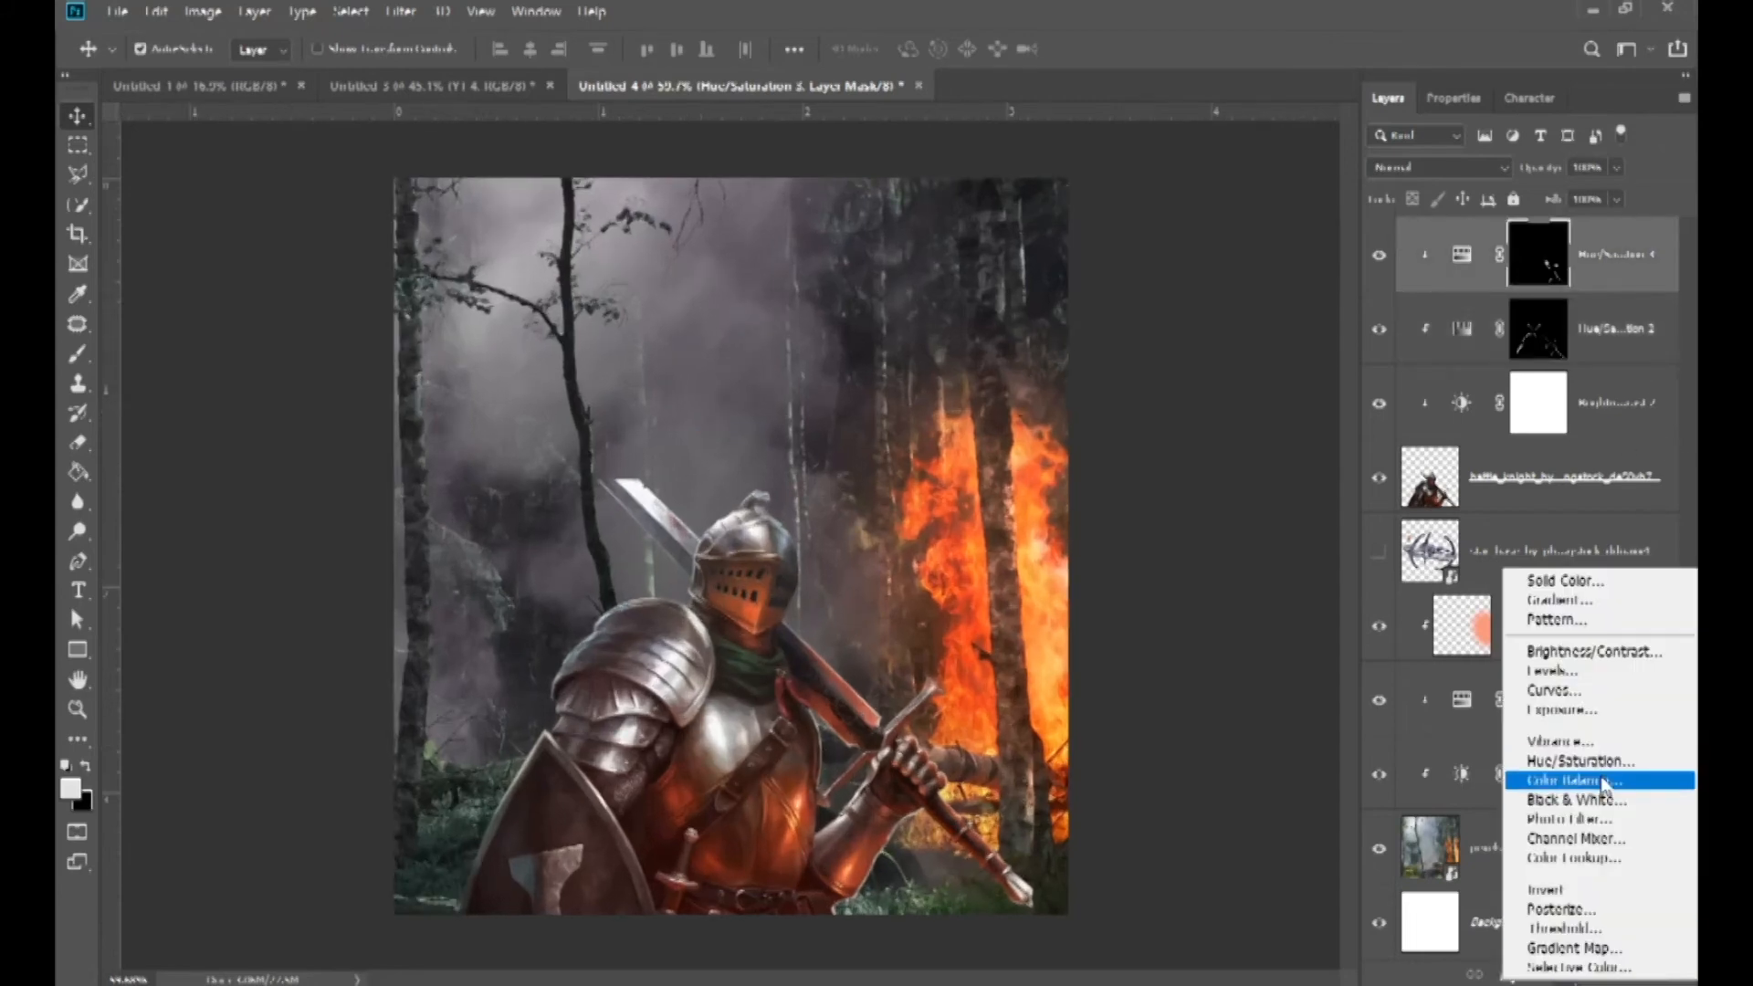
left_click(1605, 780)
left_click_drag(1493, 298, 1479, 254)
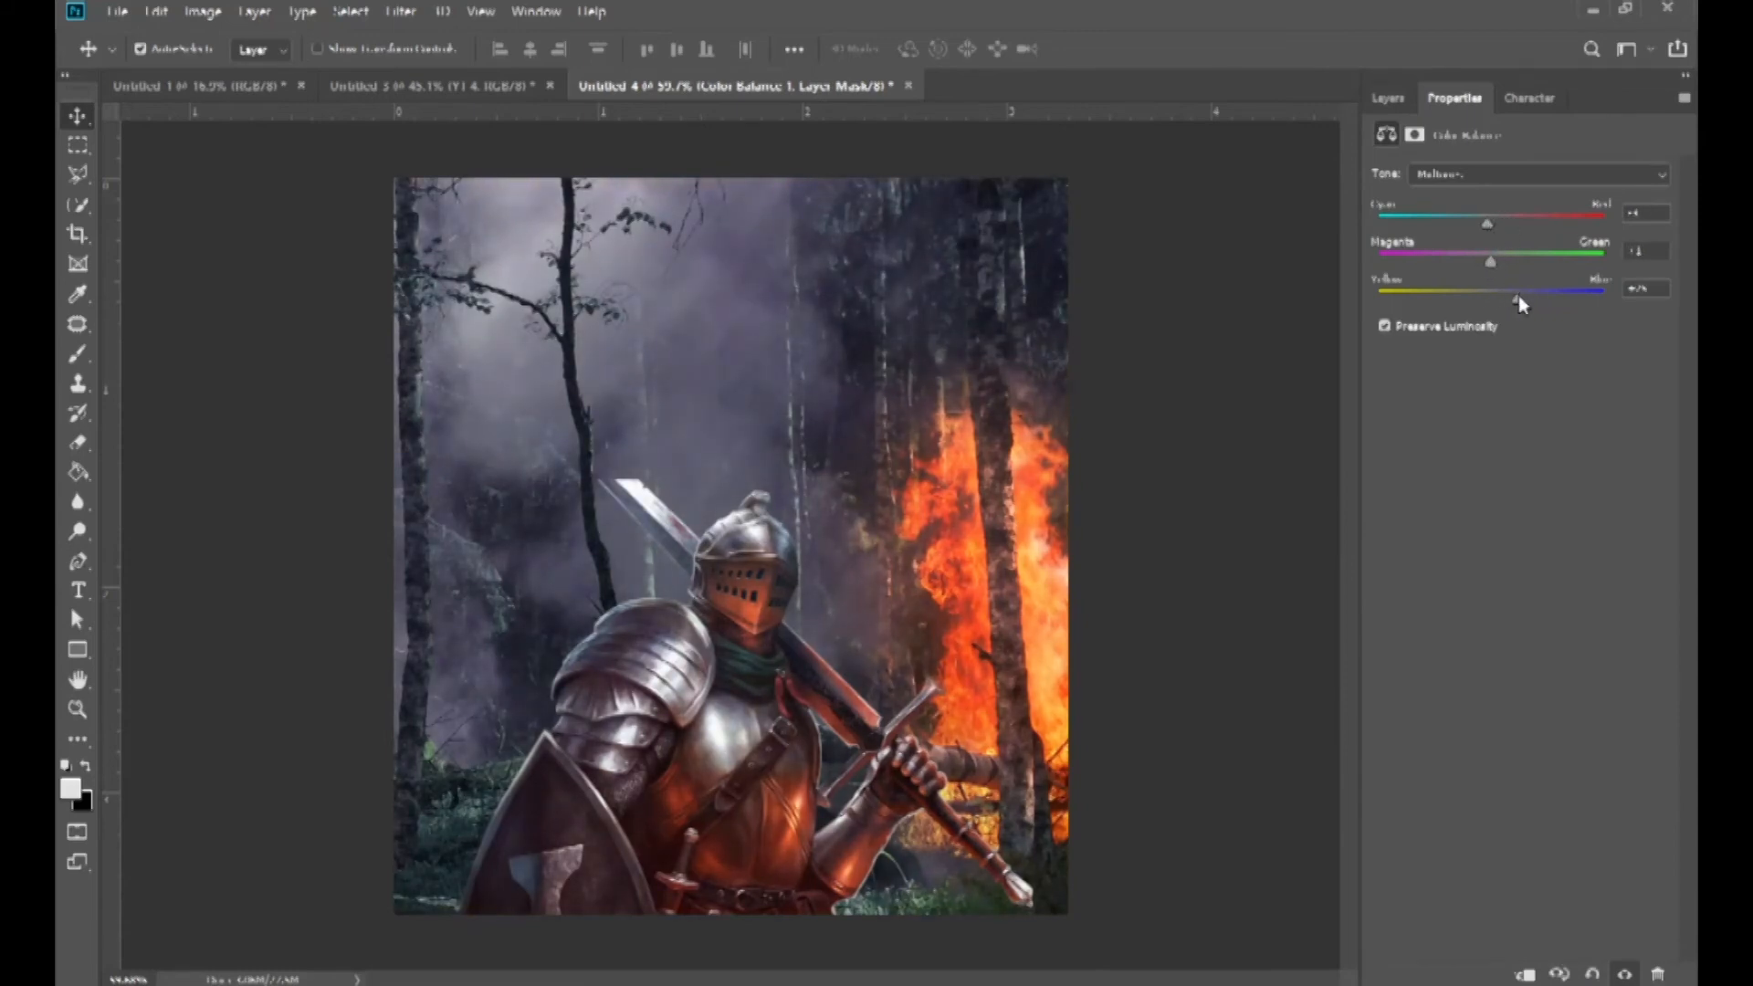
left_click_drag(1490, 262, 1489, 262)
left_click(1386, 97)
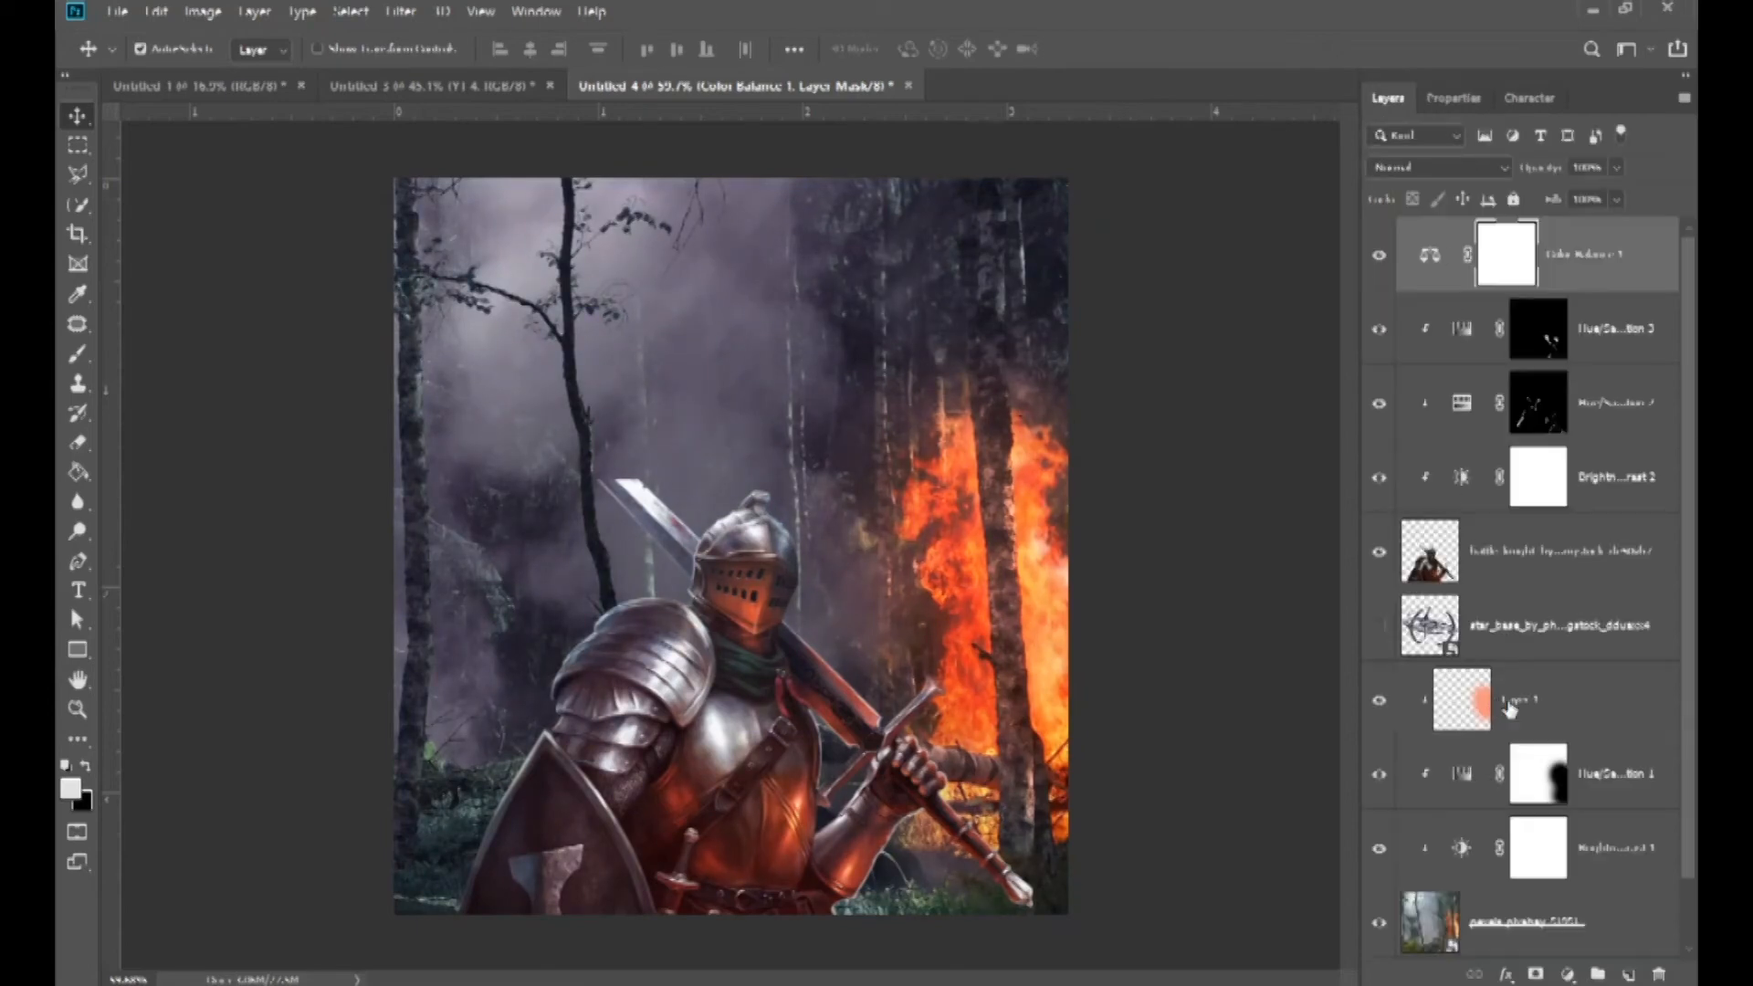
- Create a new layer between the knight and star base layers and set the painting colour to light orange
left_click(1541, 621)
left_click(1629, 974)
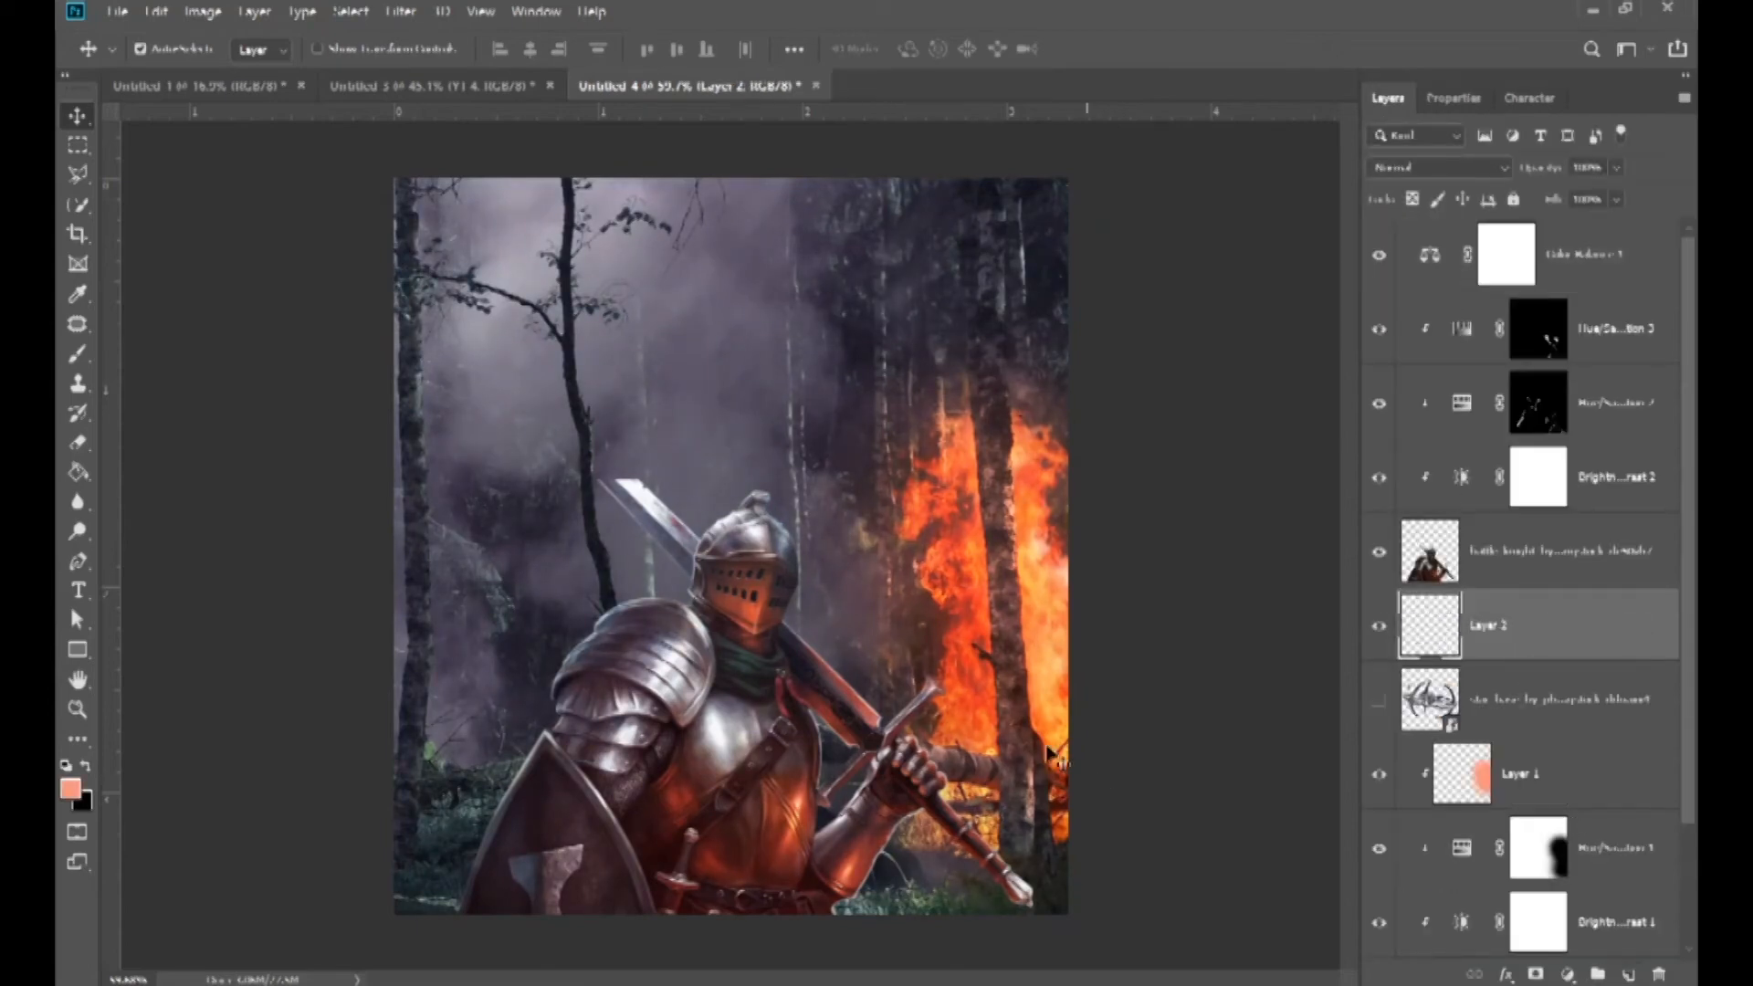
key("i")
left_click(71, 791)
left_click(1445, 566)
key("b")
left_click_drag(929, 691, 1163, 702)
left_click(825, 728)
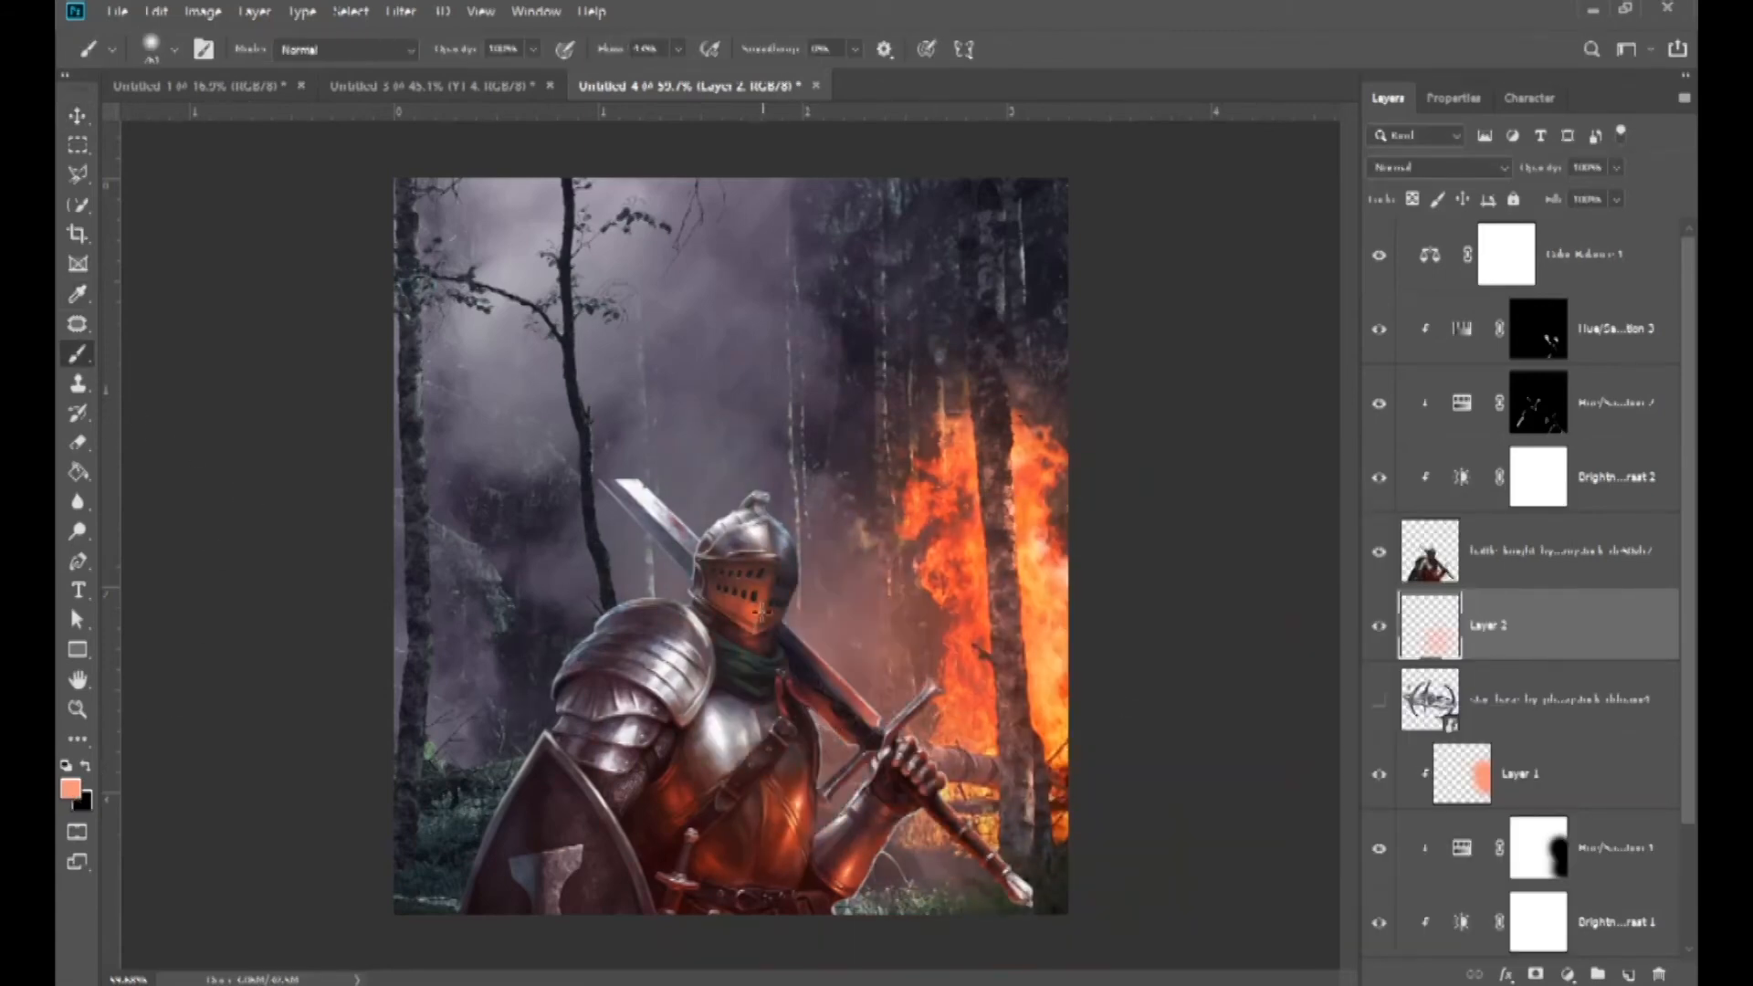
key("ctrl+z")
- Raise the brush flow to 100% and paint a light orange glow behind the knight from the helmet down to the waist
left_click_drag(805, 697, 754, 697)
left_click(677, 51)
left_click_drag(680, 75, 859, 117)
mouse_move(845, 636)
left_mouse_down()
mouse_move(768, 642)
mouse_move(773, 621)
left_mouse_up()
left_click(750, 589)
left_click(747, 569)
key("ctrl+z")
left_click(763, 698)
left_click(763, 763)
left_click(764, 879)
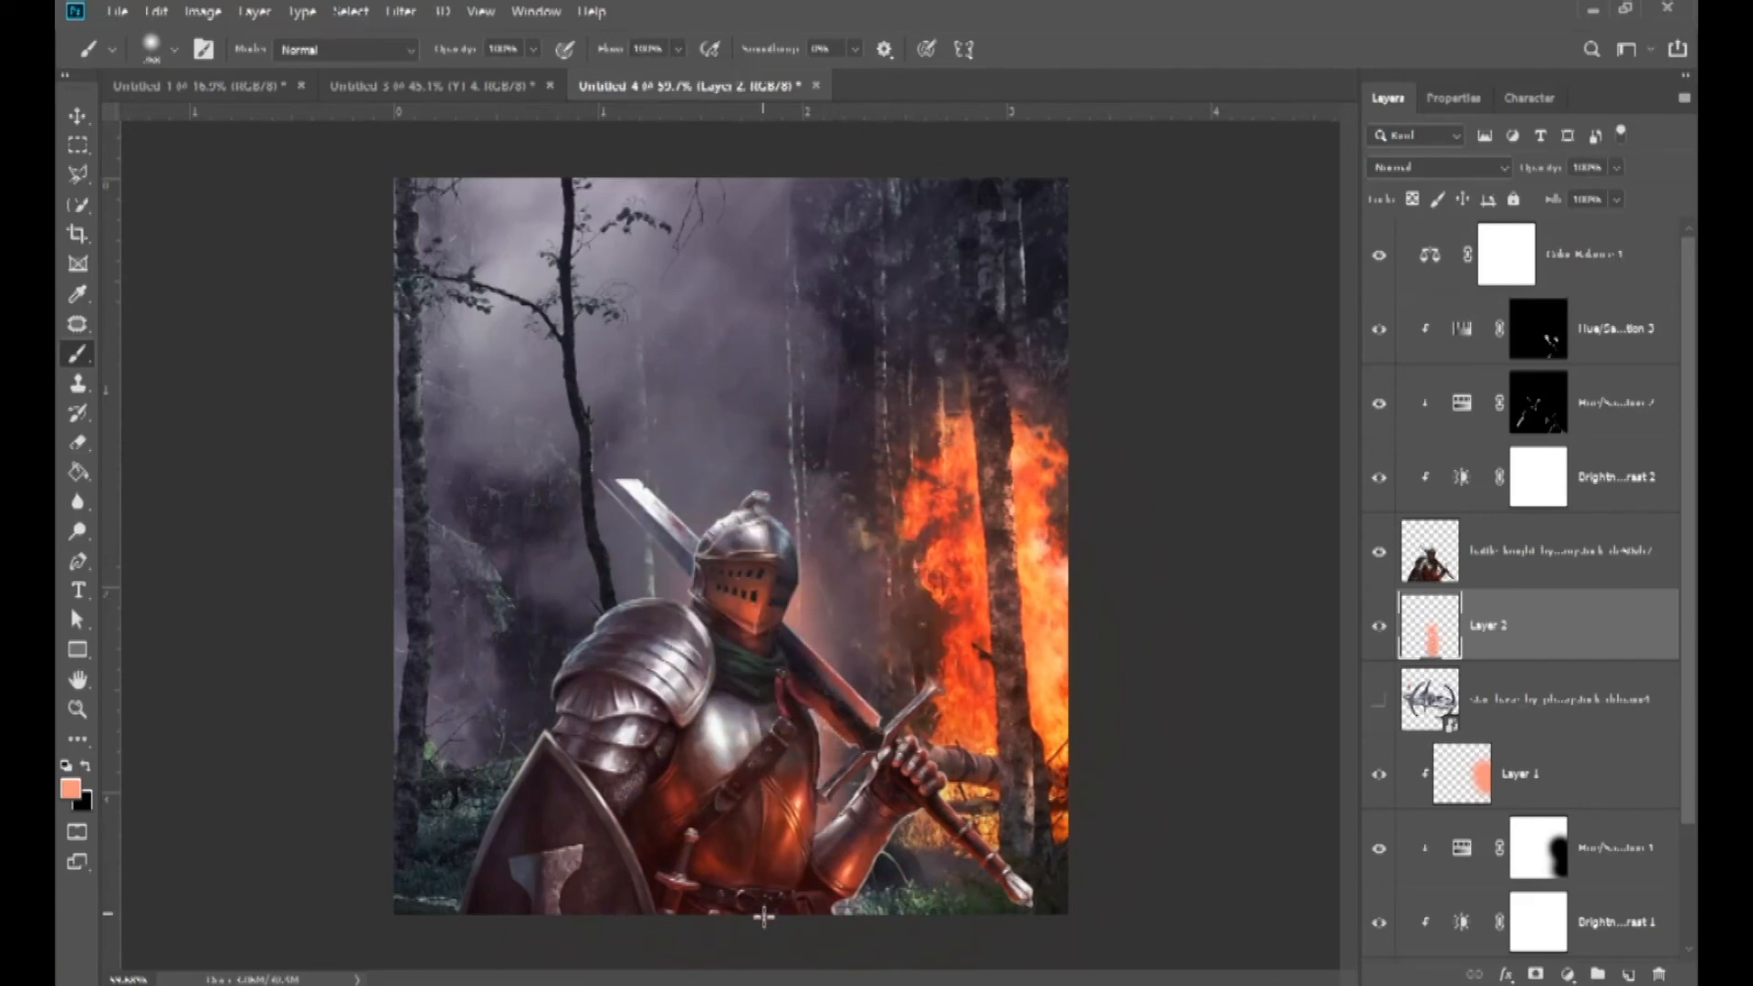
- Set the painting colour to white and paint a glow behind the knight's large shoulder plate and shield
left_click(71, 787)
left_click(984, 566)
left_click(1476, 555)
mouse_move(700, 687)
left_mouse_down()
mouse_move(540, 730)
mouse_move(452, 904)
left_mouse_up()
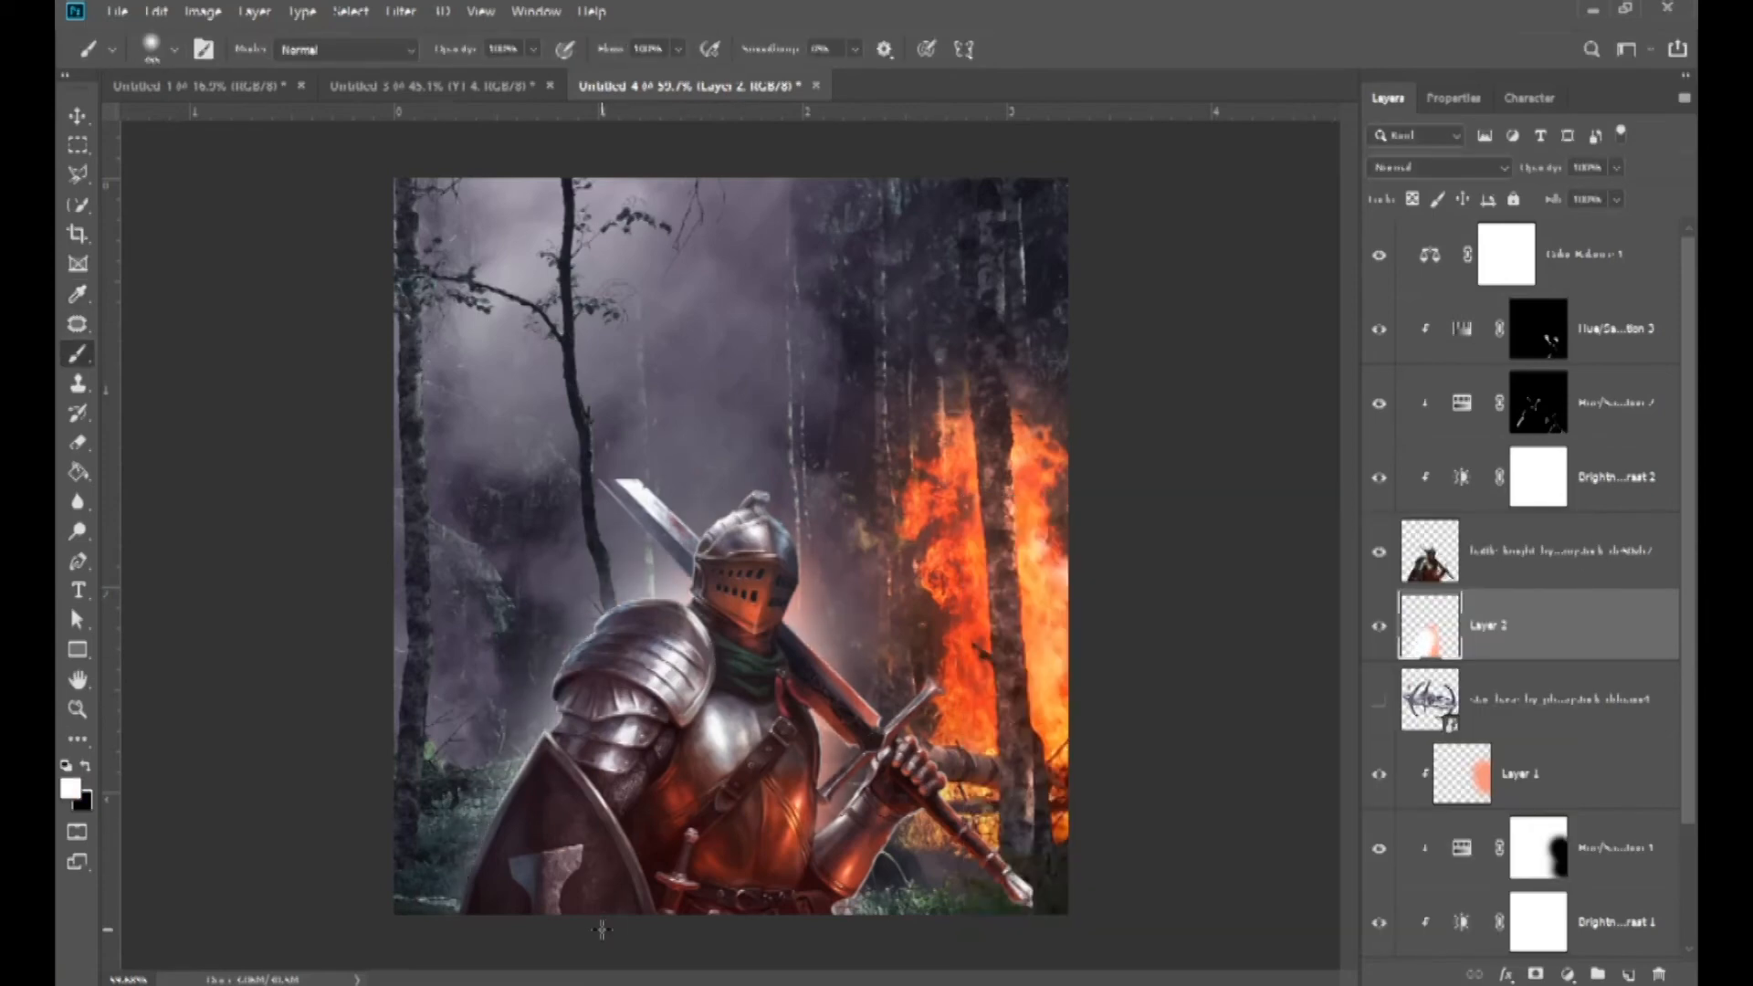
left_click_drag(732, 699, 738, 699)
- Paint a large soft white glow in the sky above the knight and erase its spill over the surrounding trees
left_click_drag(697, 581, 1096, 584)
left_click(678, 247)
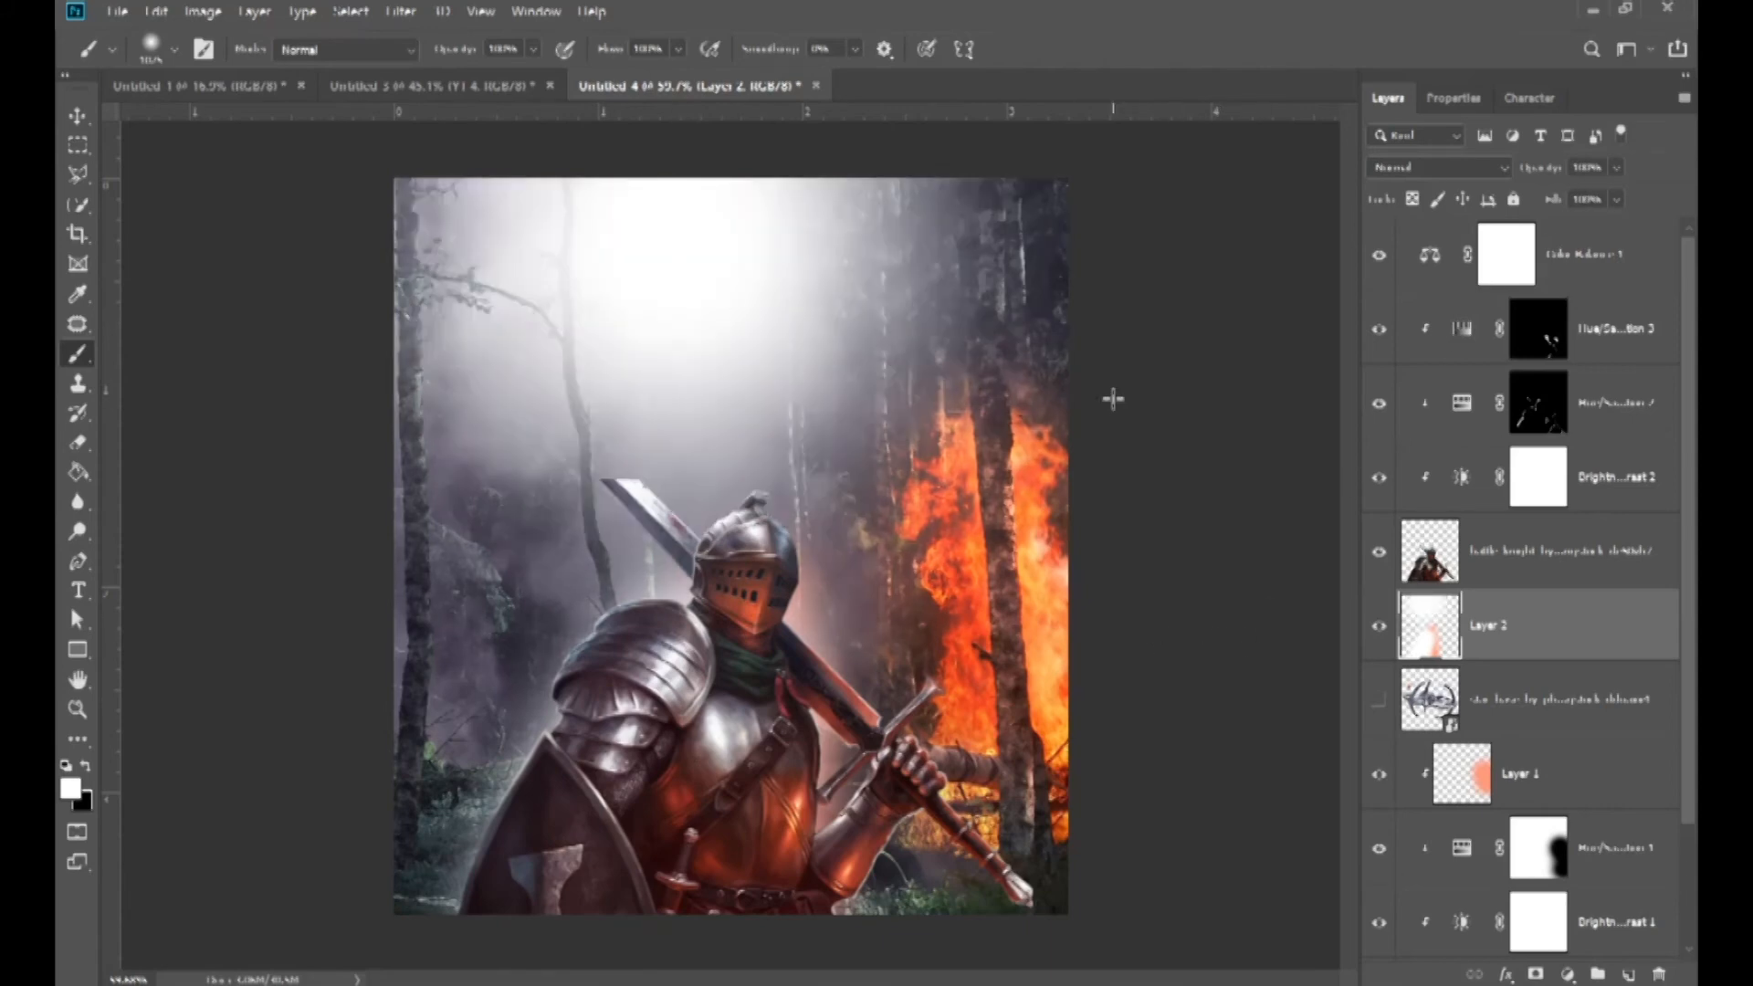
key("e")
left_click_drag(861, 442, 1116, 453)
left_click(922, 364)
mouse_move(364, 403)
left_mouse_down()
mouse_move(344, 216)
mouse_move(383, 415)
mouse_move(452, 432)
left_mouse_up()
left_click_drag(944, 227, 982, 441)
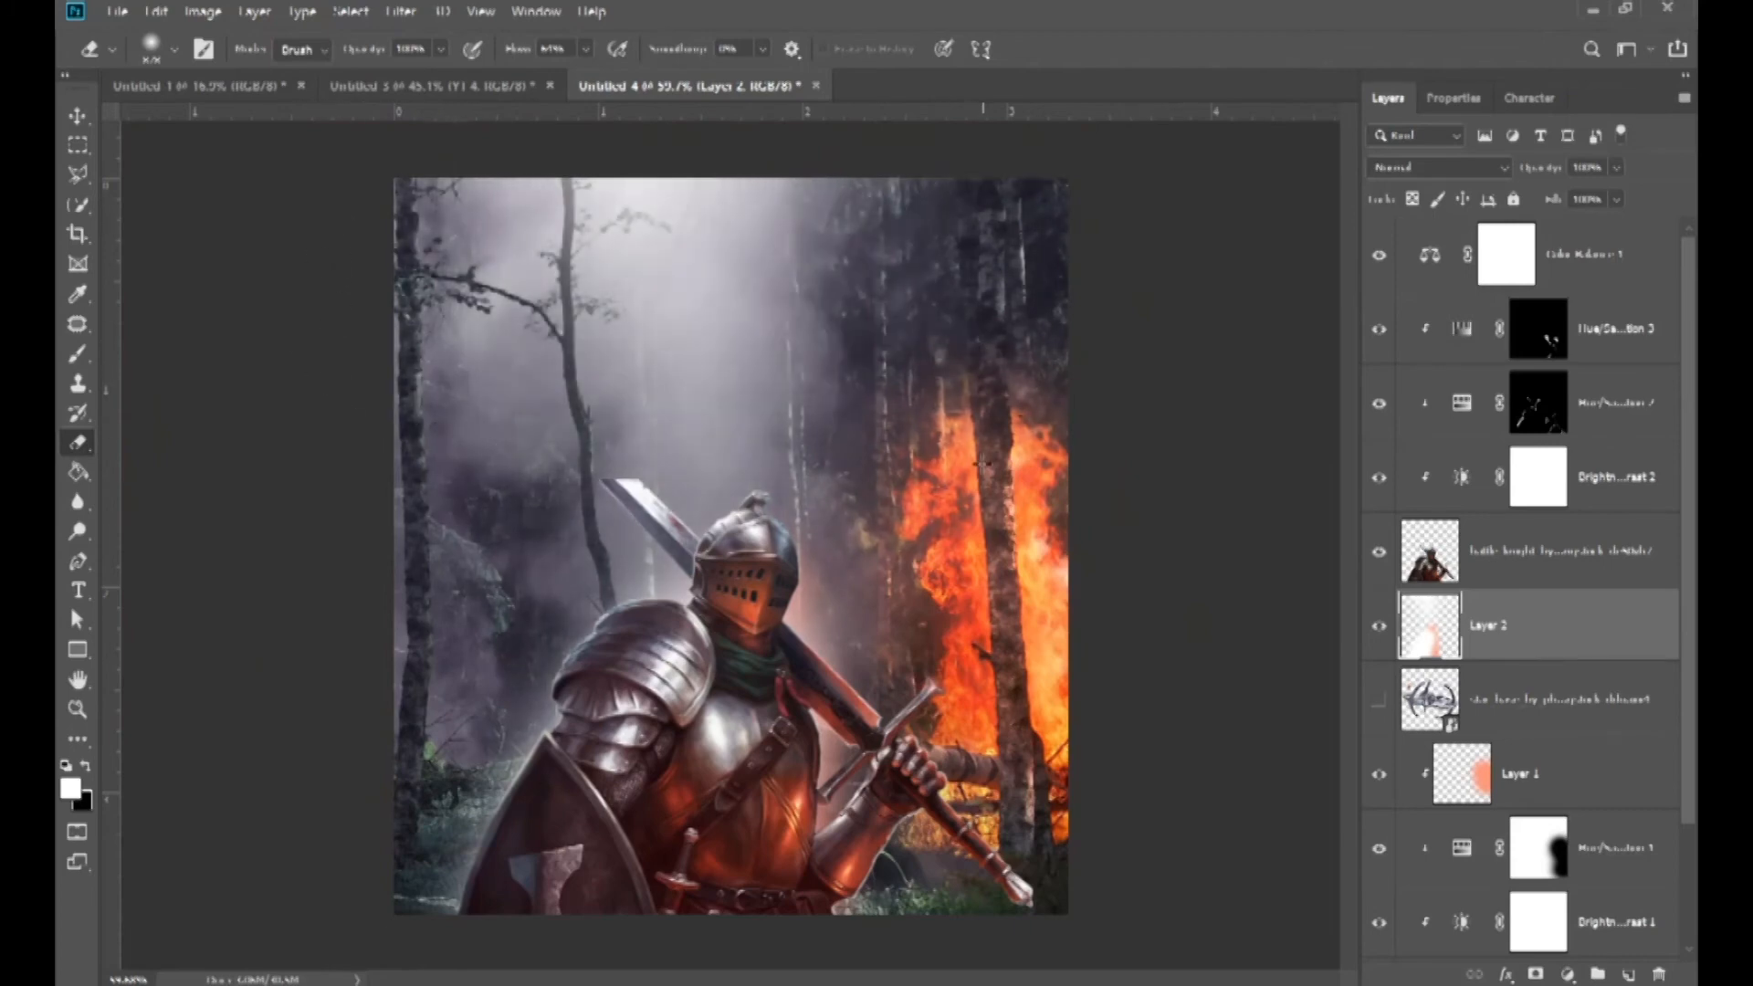
left_click(79, 116)
scroll(861, 611, "down", 2)
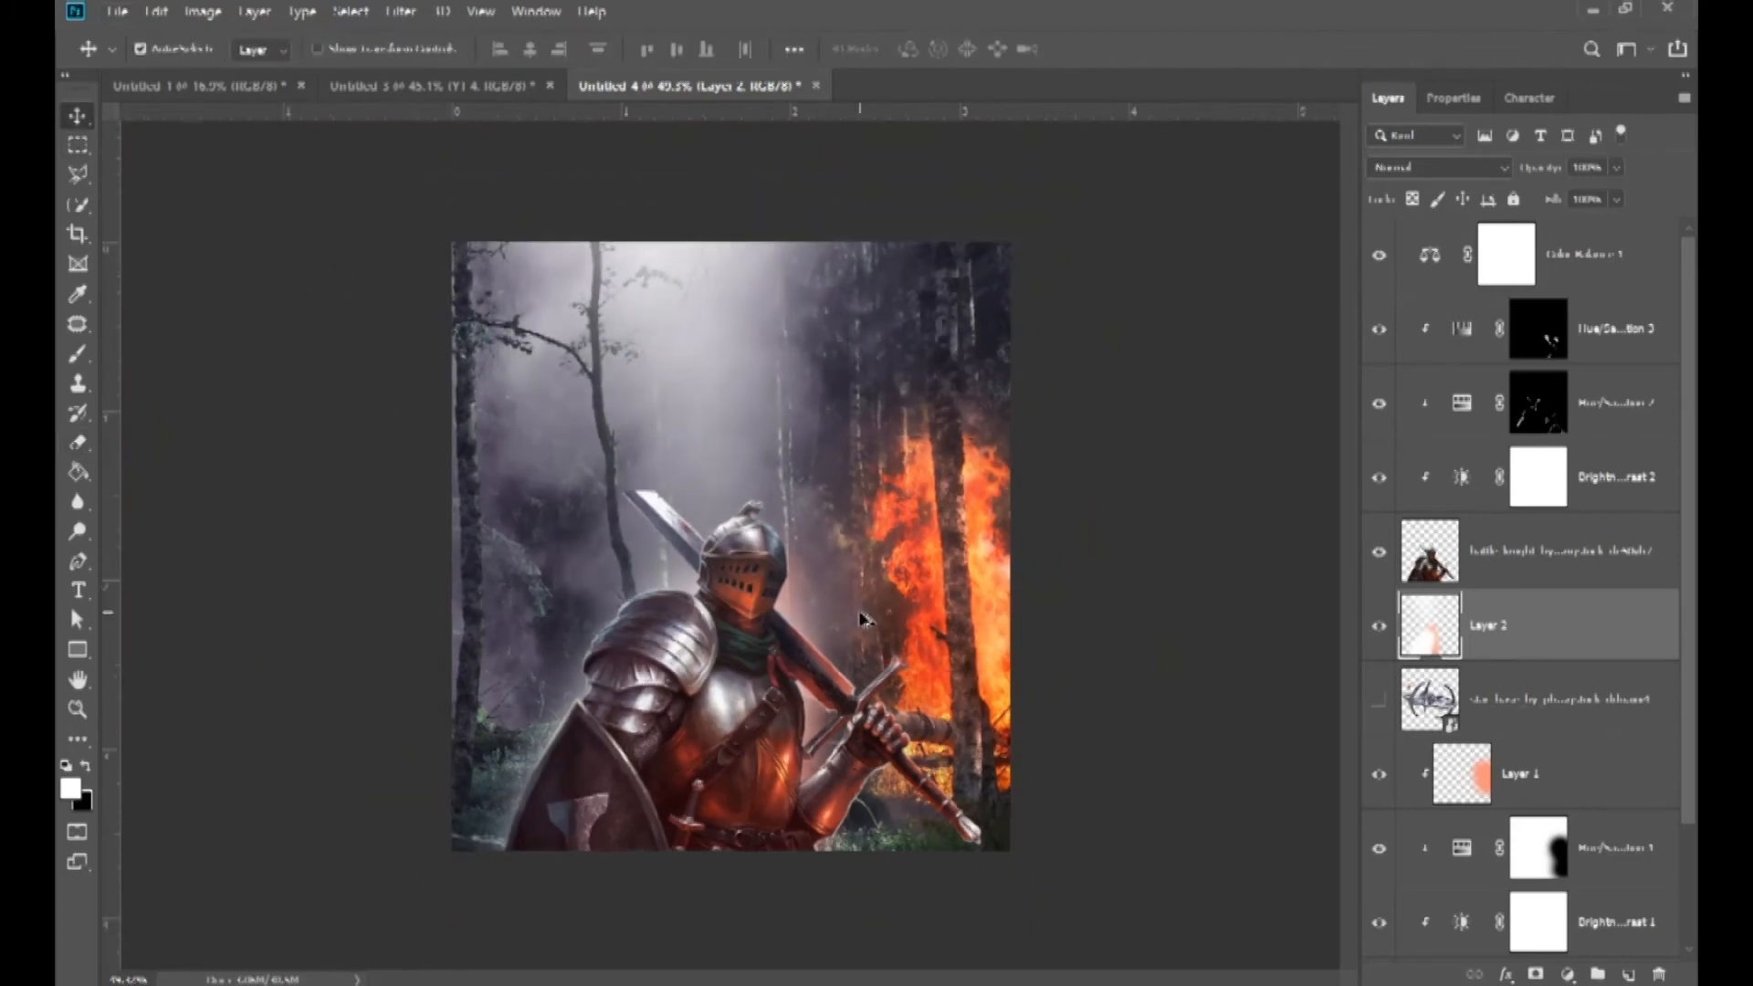
- Show the star base layer, rasterize it and erase the Phoenix Rising logo from it
scroll(765, 638, "up", 1)
left_click(1378, 699)
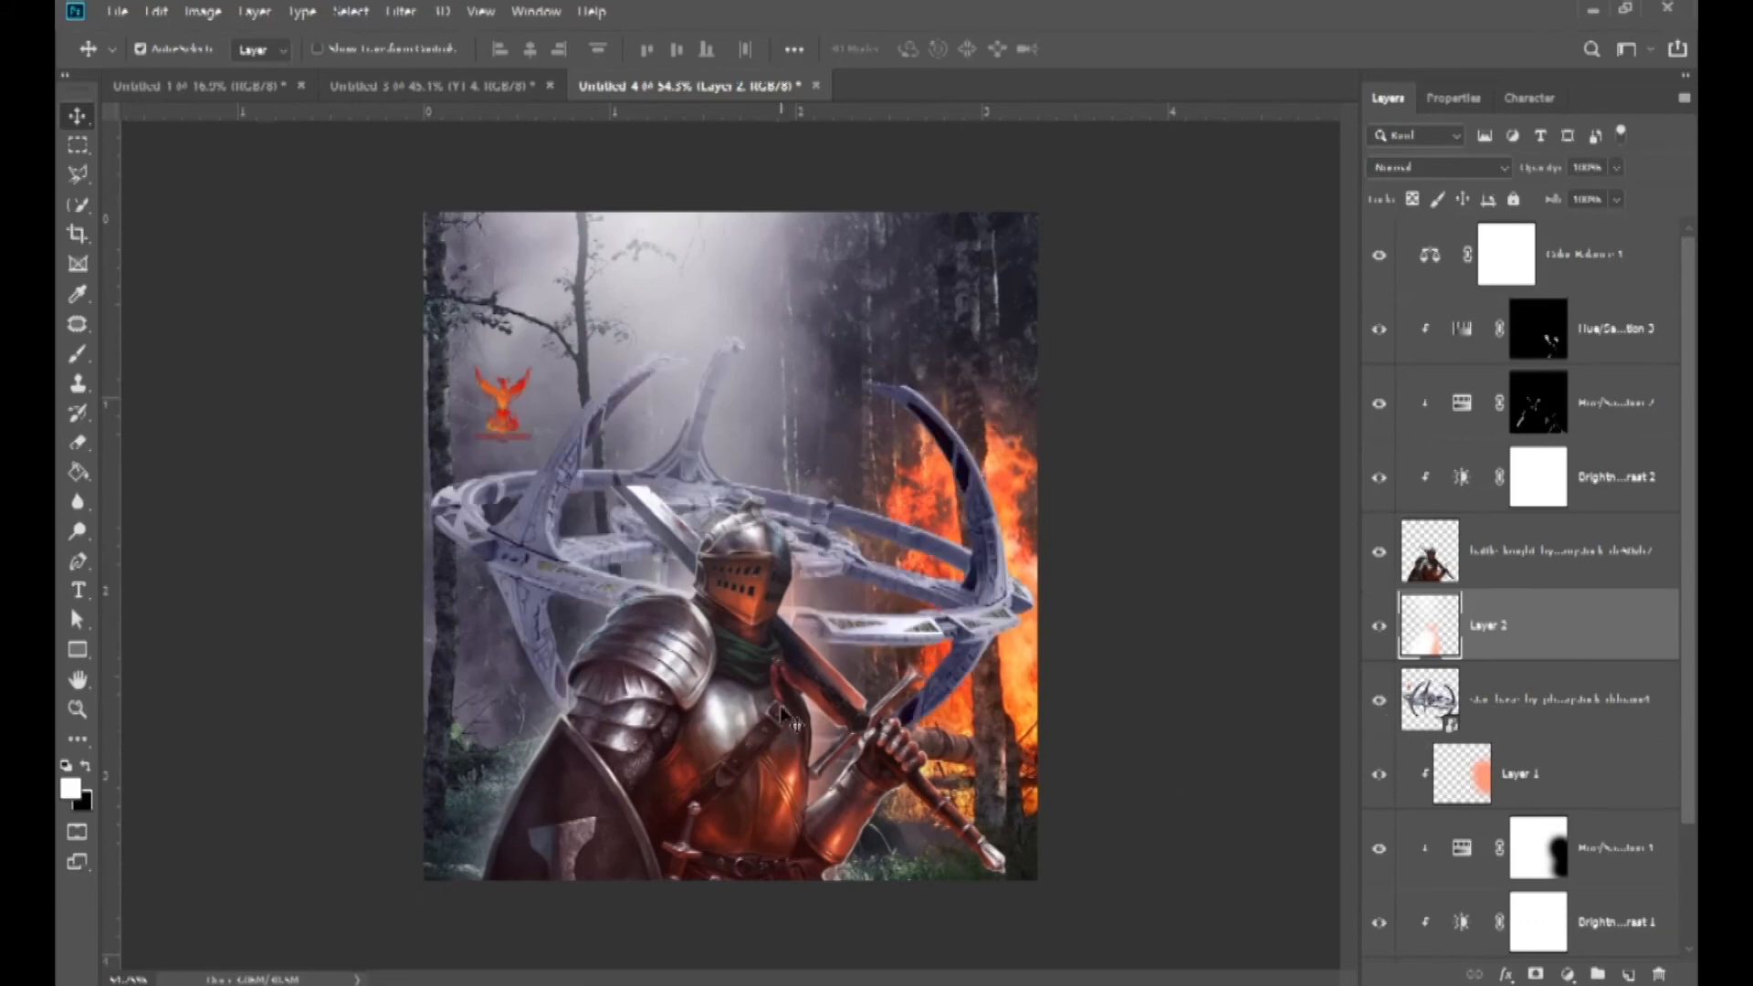
scroll(512, 438, "up", 5)
key("e")
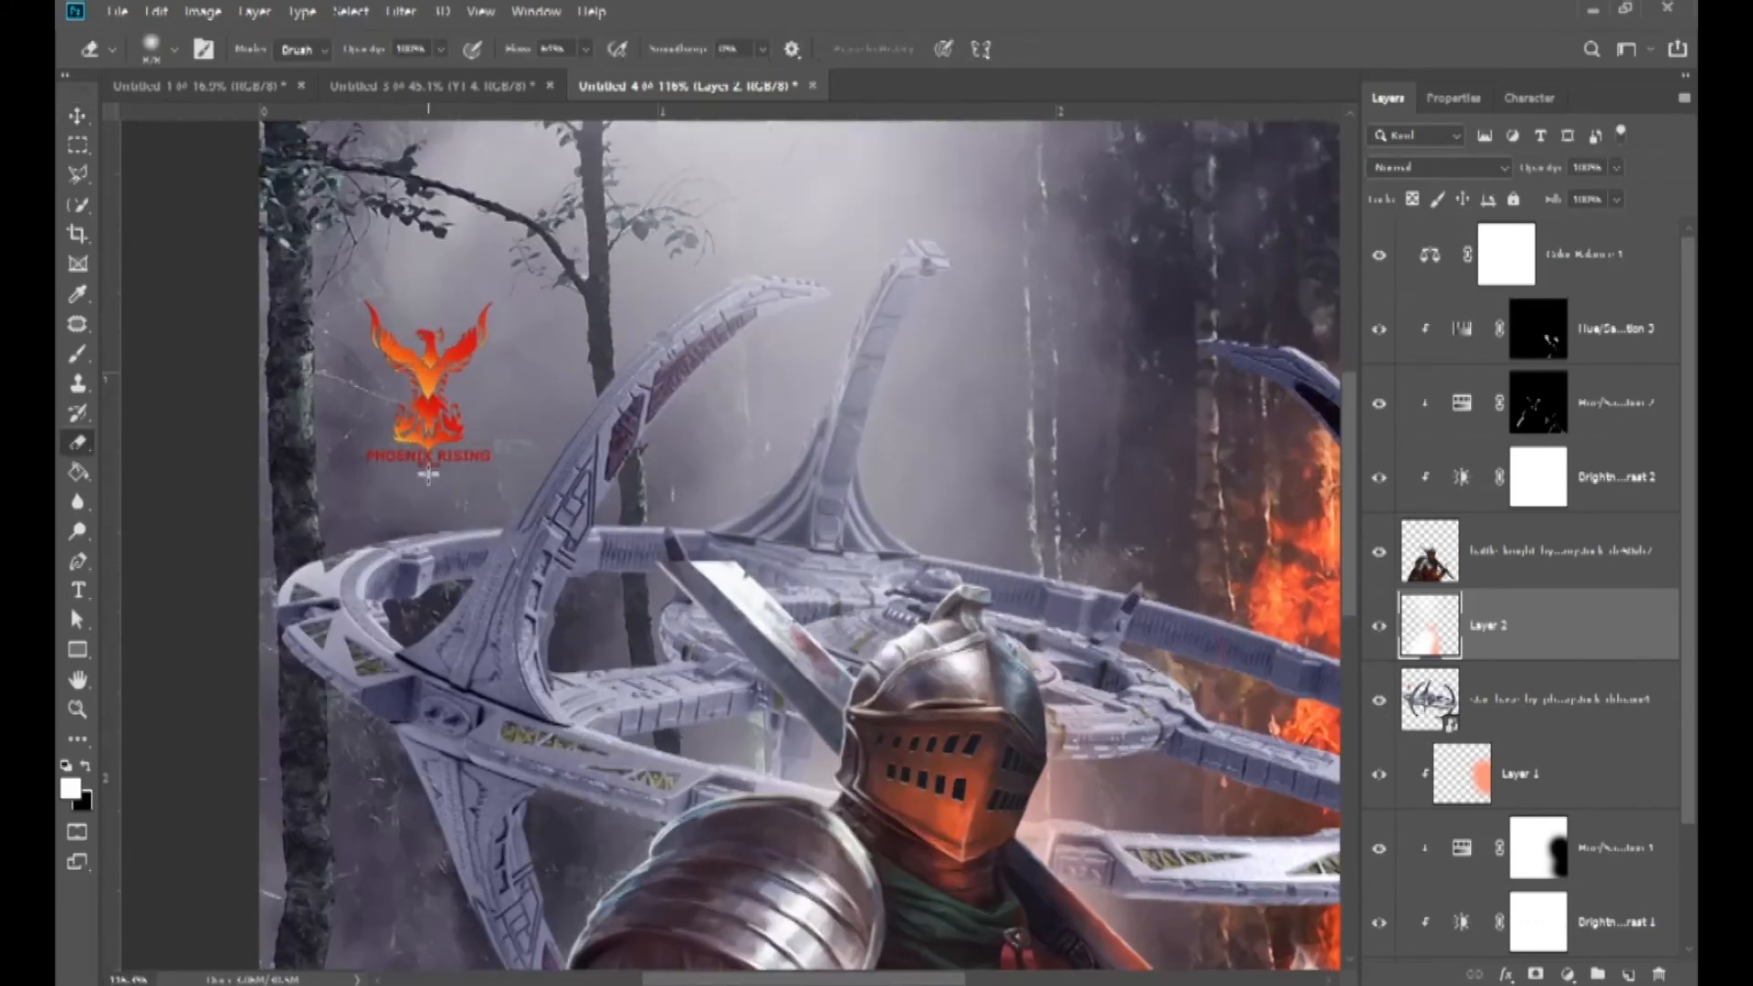
left_click(1497, 721)
left_click(849, 632)
left_click(862, 398)
left_click_drag(404, 360, 420, 352)
mouse_move(581, 416)
left_mouse_down()
mouse_move(533, 416)
mouse_move(465, 356)
mouse_move(484, 319)
mouse_move(427, 447)
left_mouse_up()
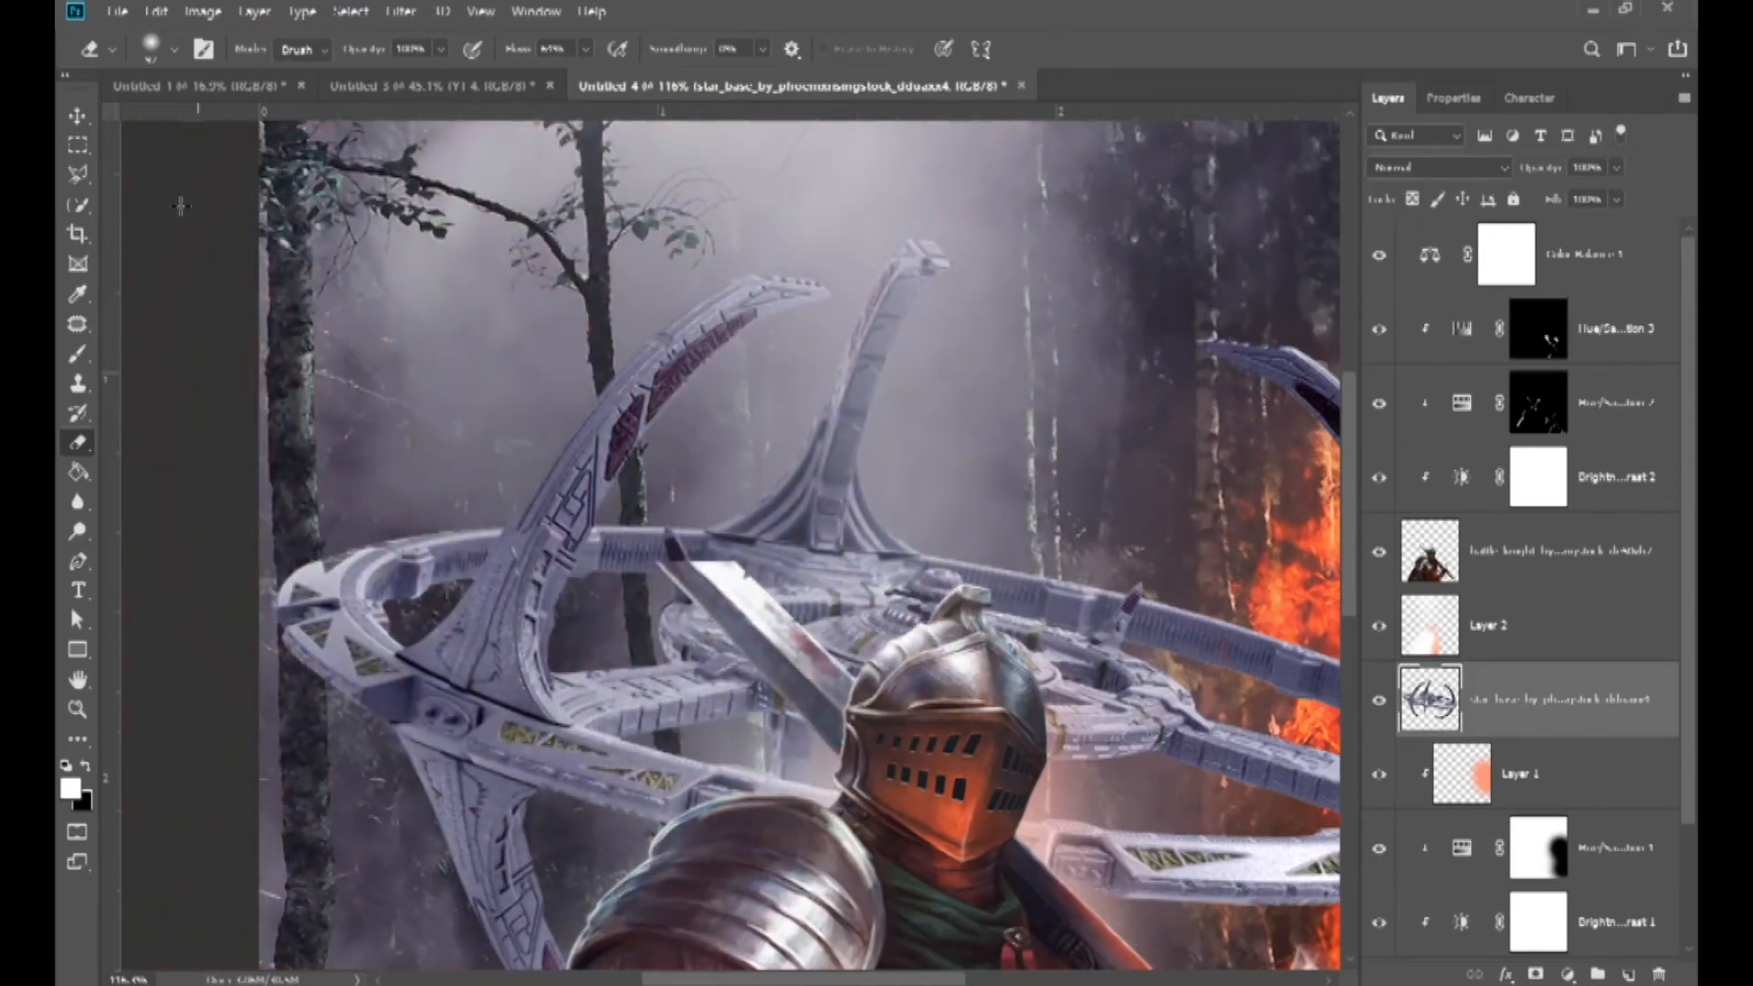
- Scale down the star base and place it at the forest's left edge, partly behind the knight's shoulder and shield
left_click(78, 116)
scroll(560, 409, "down", 8)
scroll(749, 636, "up", 5)
left_click_drag(504, 577, 493, 577)
scroll(493, 577, "down", 3)
scroll(484, 628, "up", 5)
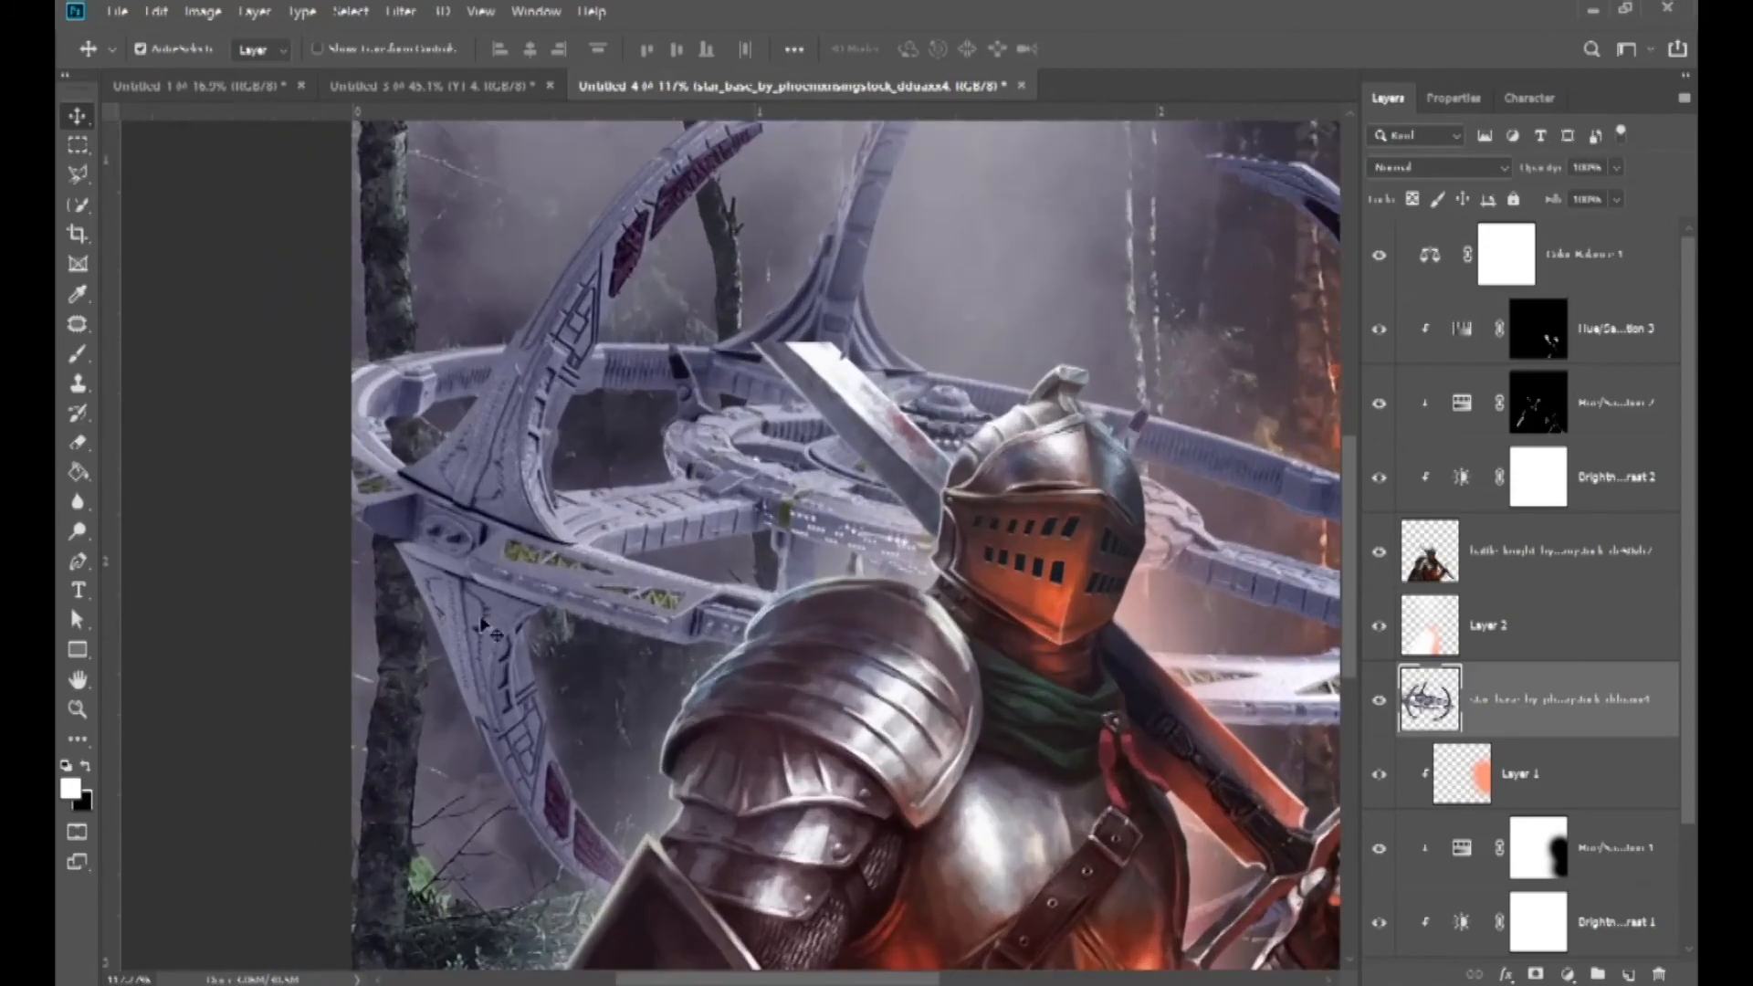
scroll(487, 630, "down", 2)
key("ctrl+t")
scroll(1112, 413, "down", 3)
left_click_drag(1003, 330, 819, 438)
left_click_drag(507, 608, 506, 660)
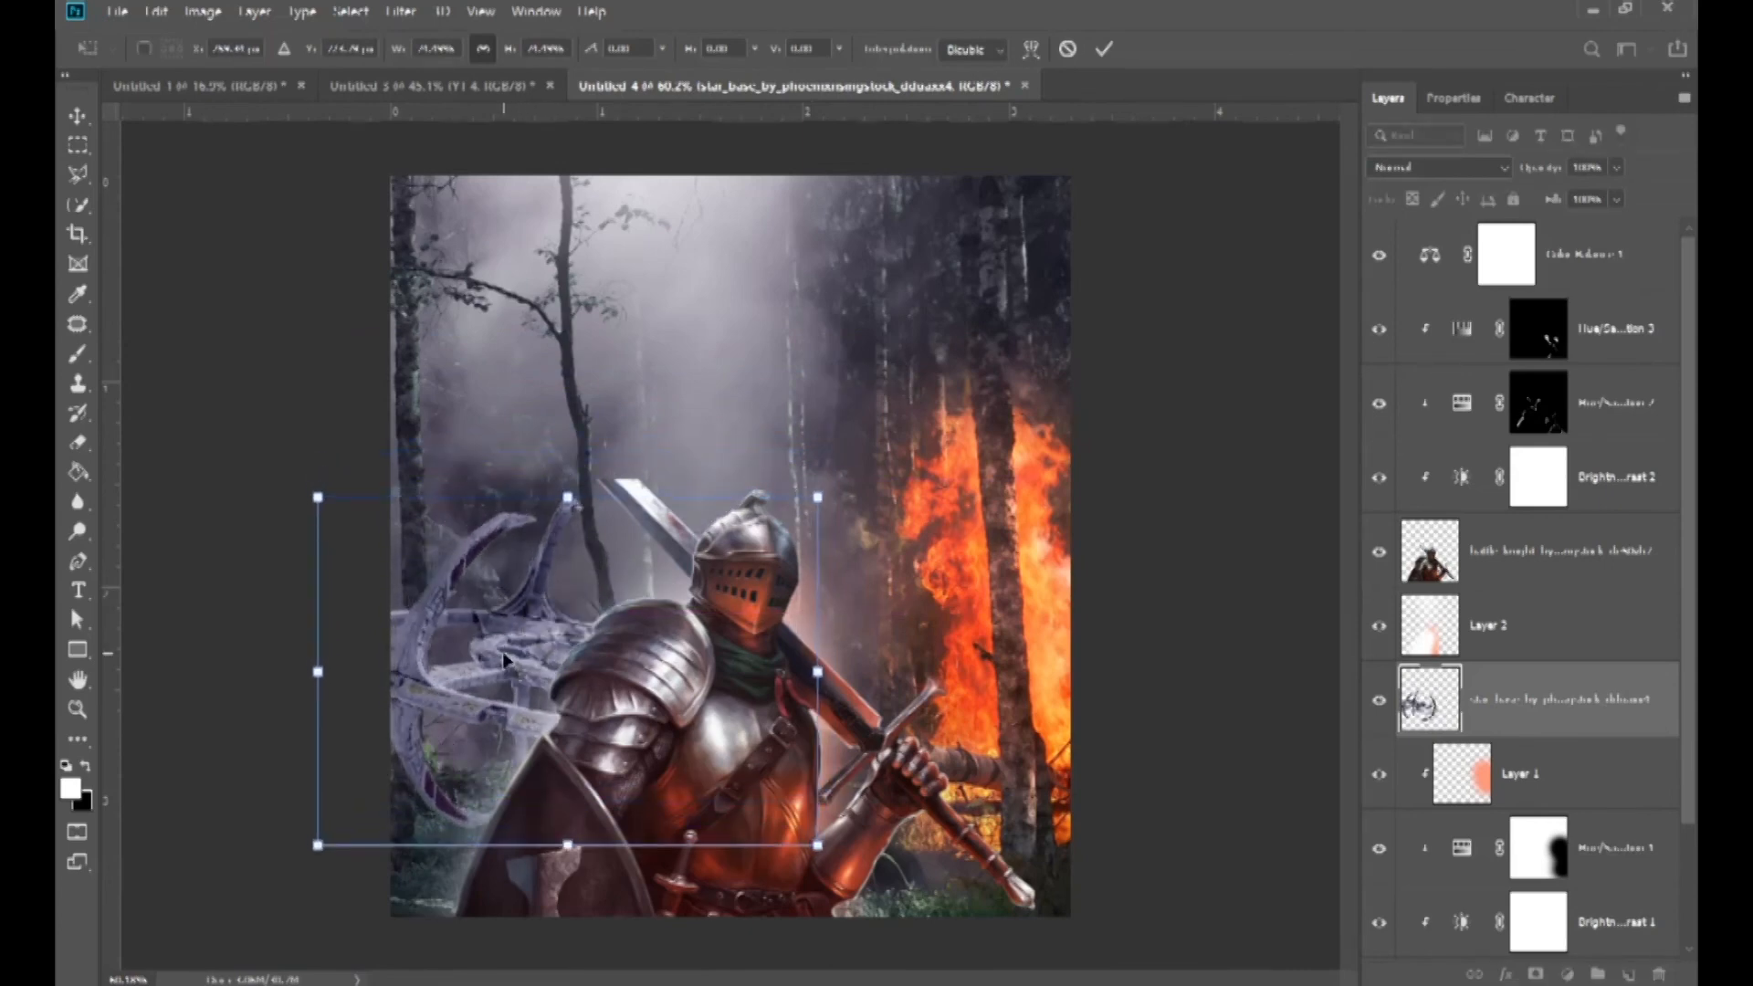
key("Return")
- Erase the star base where it overlaps the leftmost tree trunk so the trunk stands in front
scroll(452, 758, "up", 3)
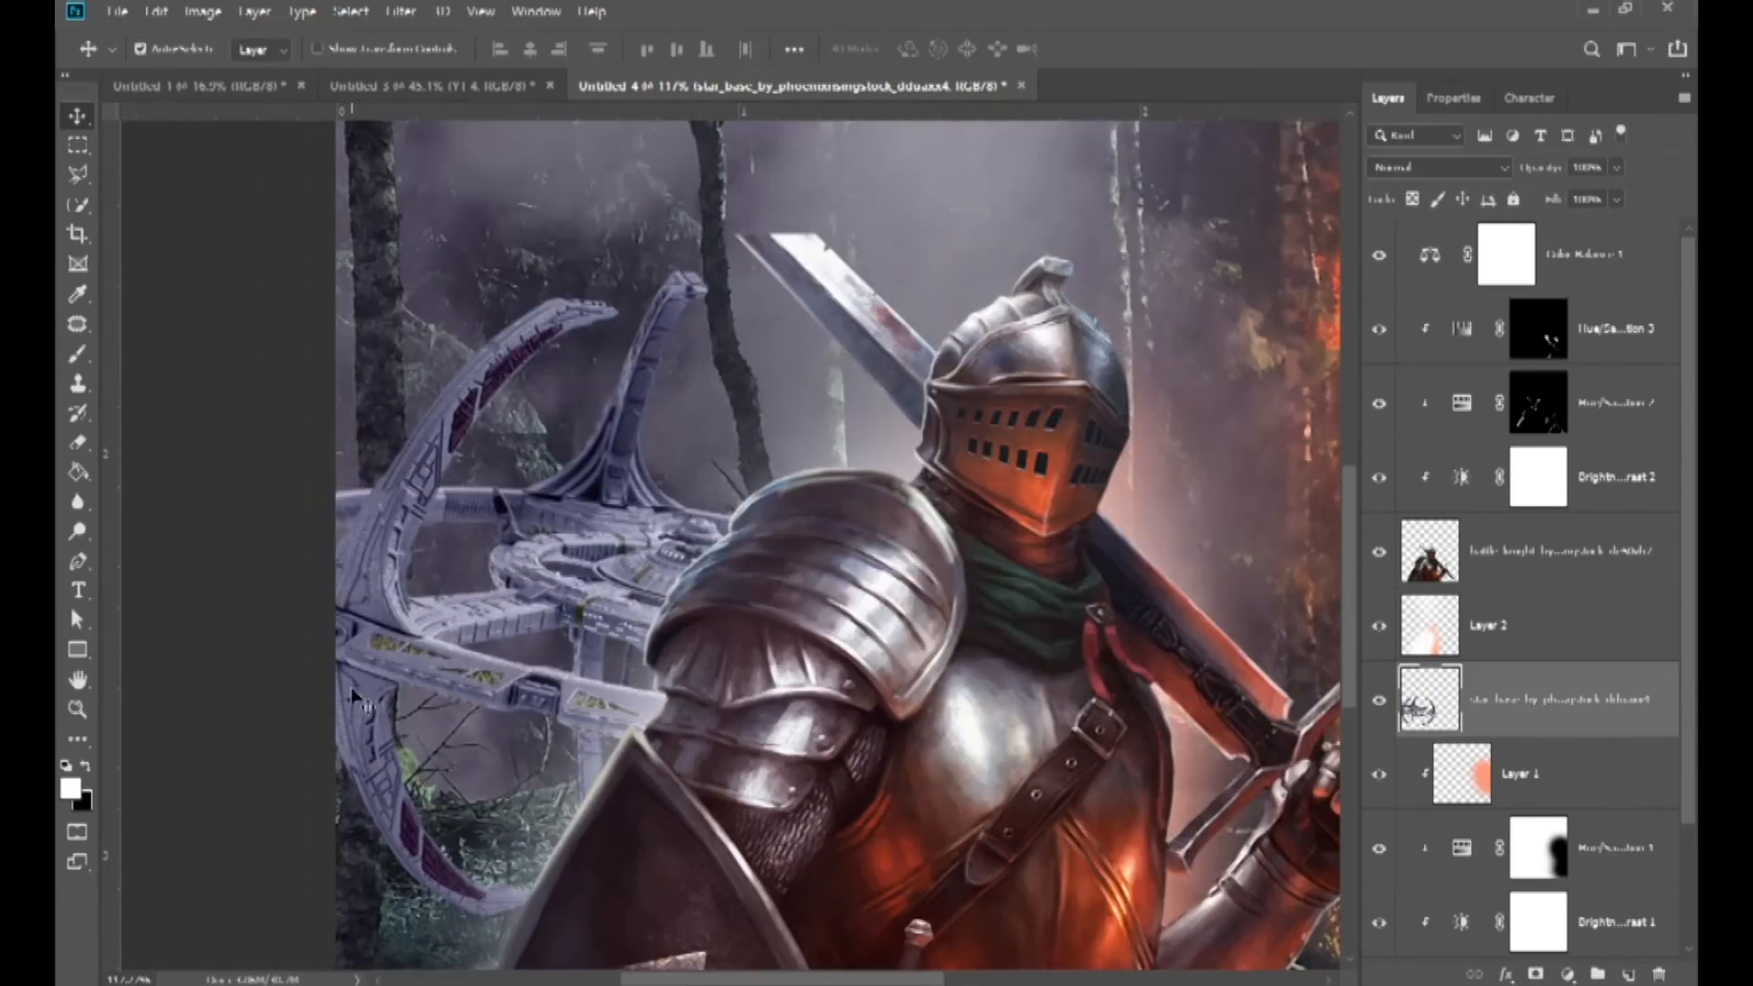
scroll(356, 704, "up", 1)
key("e")
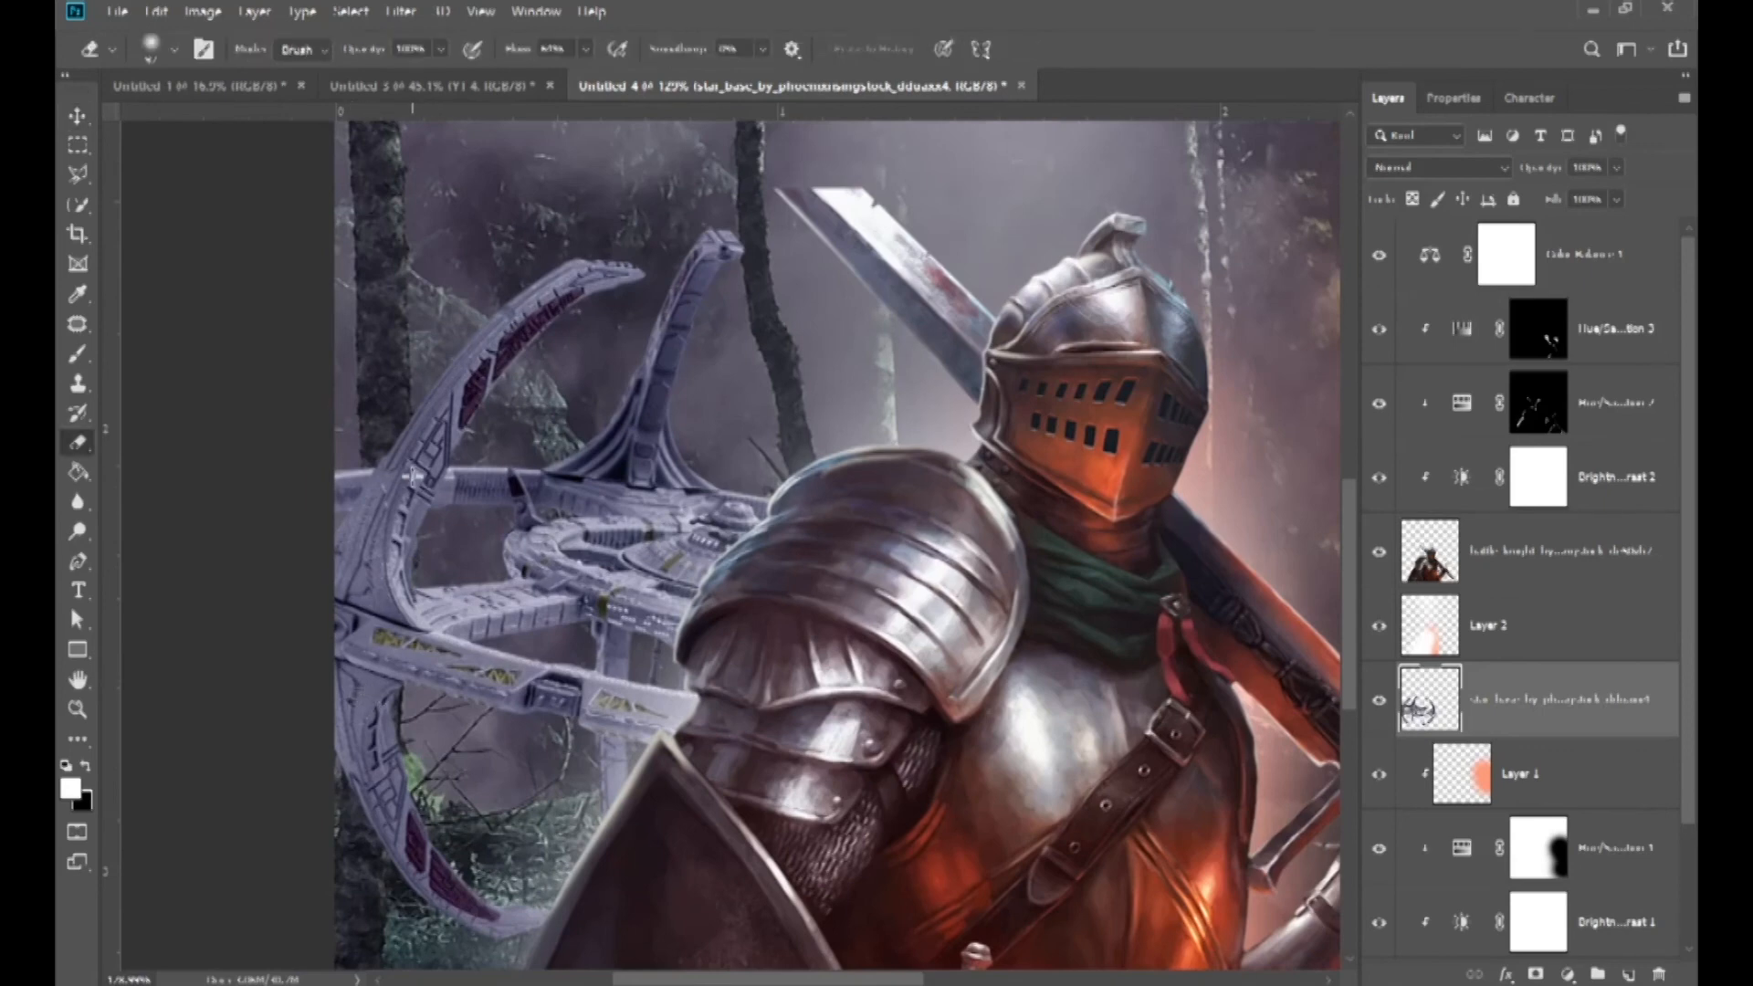
mouse_move(374, 498)
left_mouse_down()
mouse_move(391, 433)
mouse_move(379, 753)
mouse_move(368, 766)
mouse_move(369, 712)
mouse_move(357, 789)
mouse_move(368, 769)
mouse_move(372, 865)
mouse_move(442, 865)
mouse_move(412, 850)
mouse_move(408, 865)
mouse_move(402, 827)
mouse_move(430, 857)
mouse_move(409, 901)
mouse_move(543, 918)
left_mouse_up()
scroll(675, 630, "up", 3)
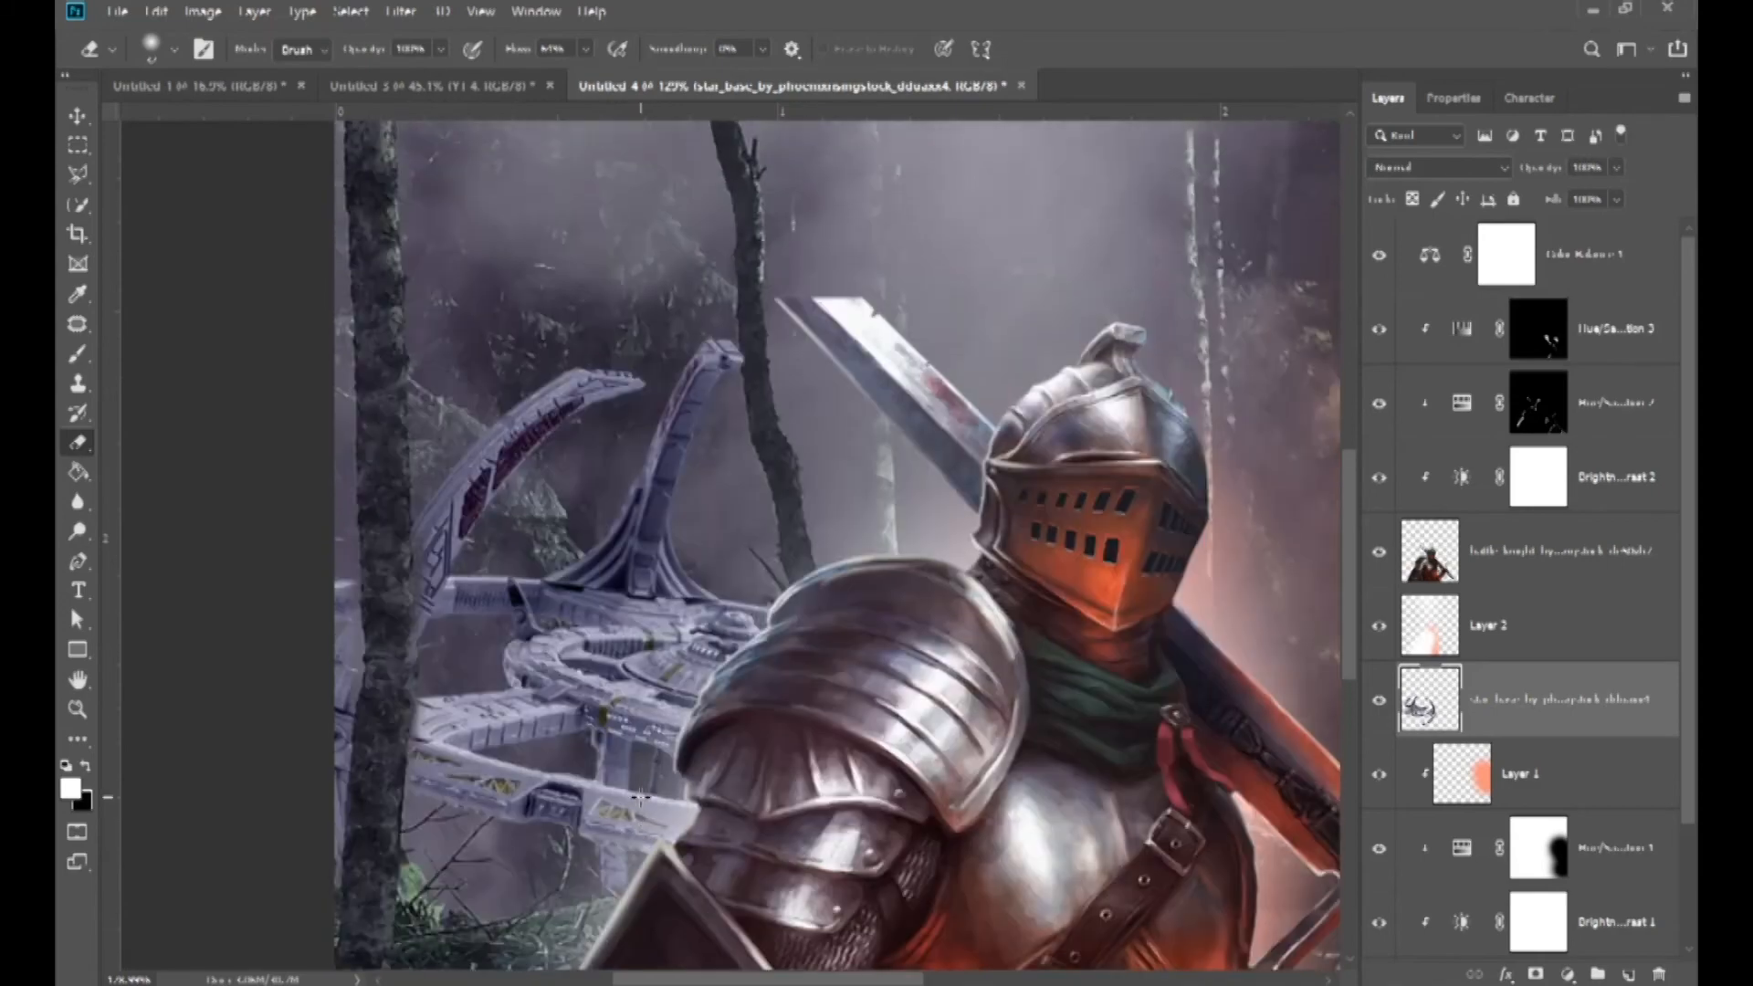
- Darken only the star base with a Brightness/Contrast adjustment clipped to its layer, lowering the brightness strongly
scroll(753, 558, "down", 5)
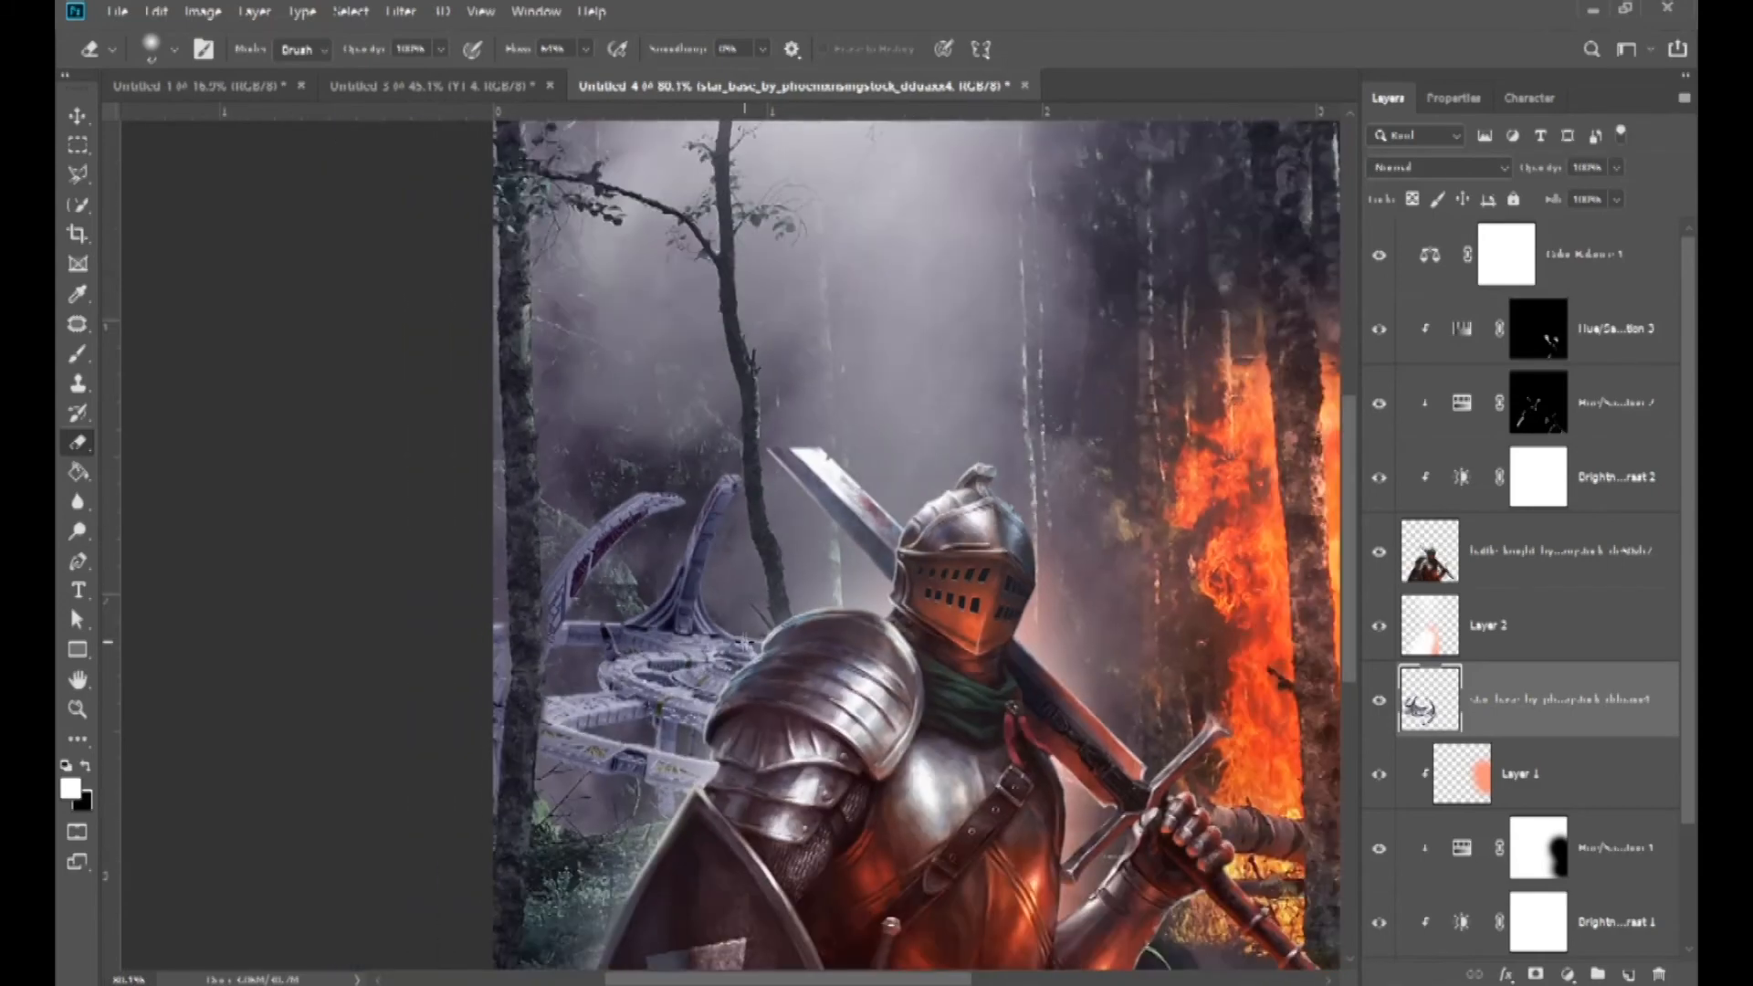
left_click(1567, 974)
left_click(1552, 653)
left_click_drag(1512, 236, 1469, 236)
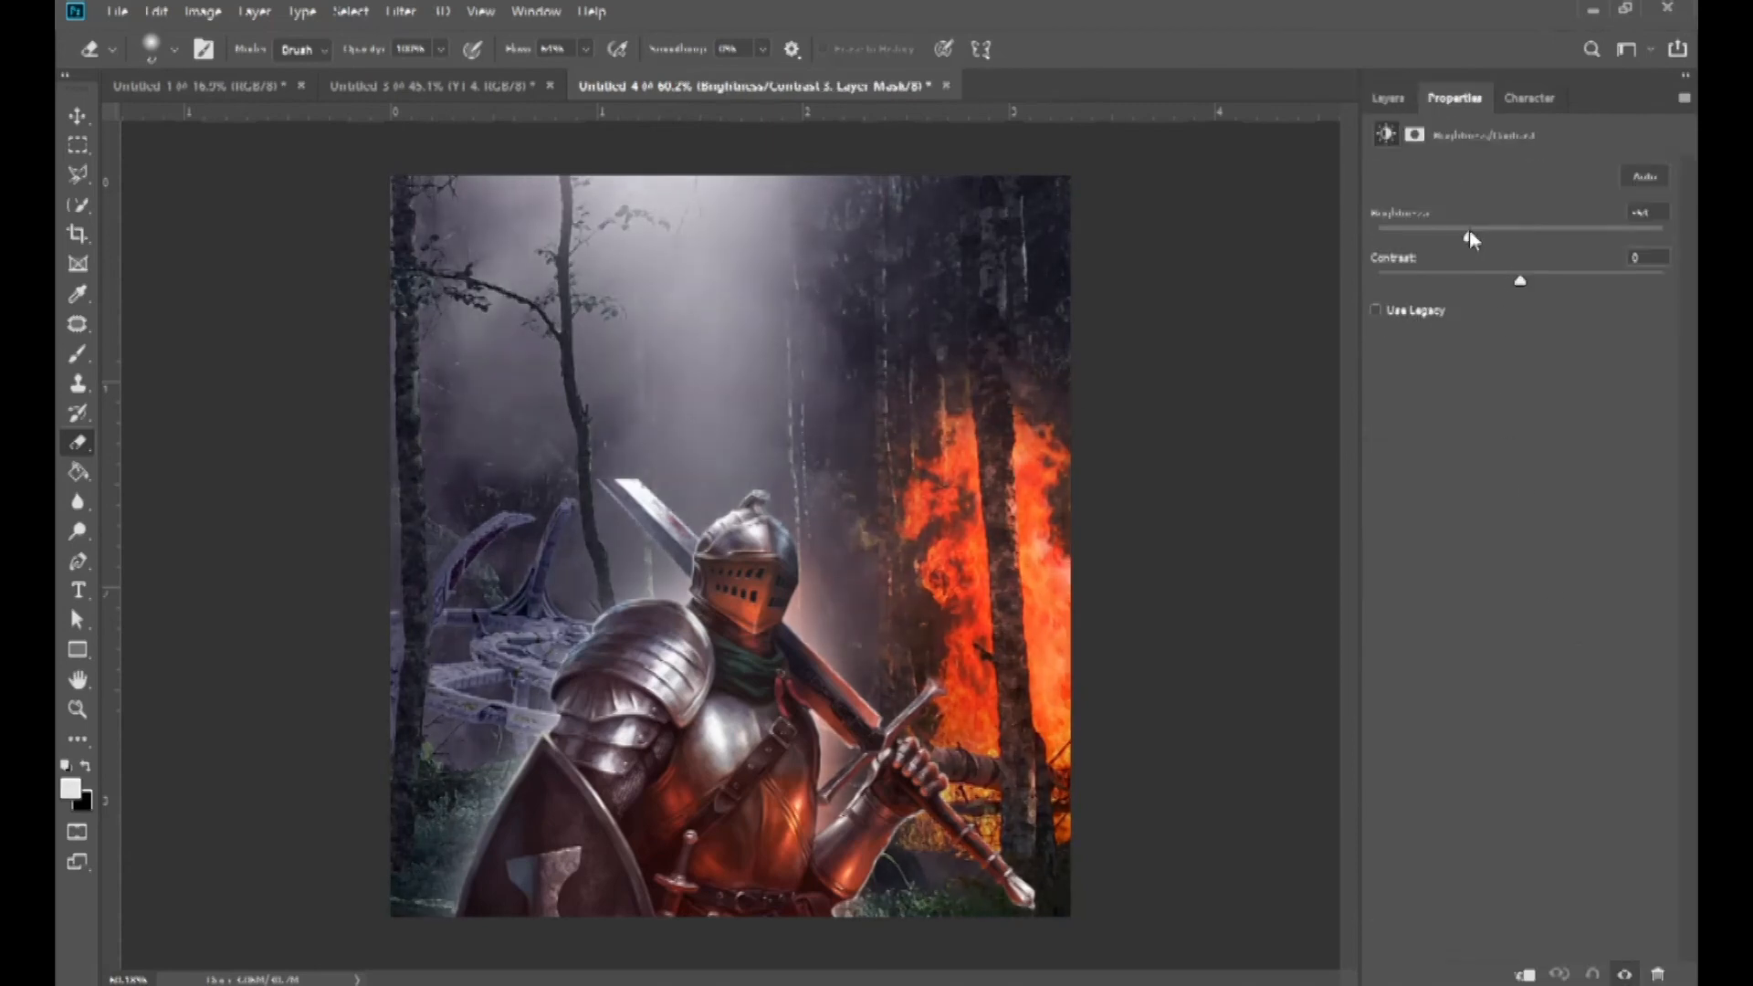
left_click(1526, 975)
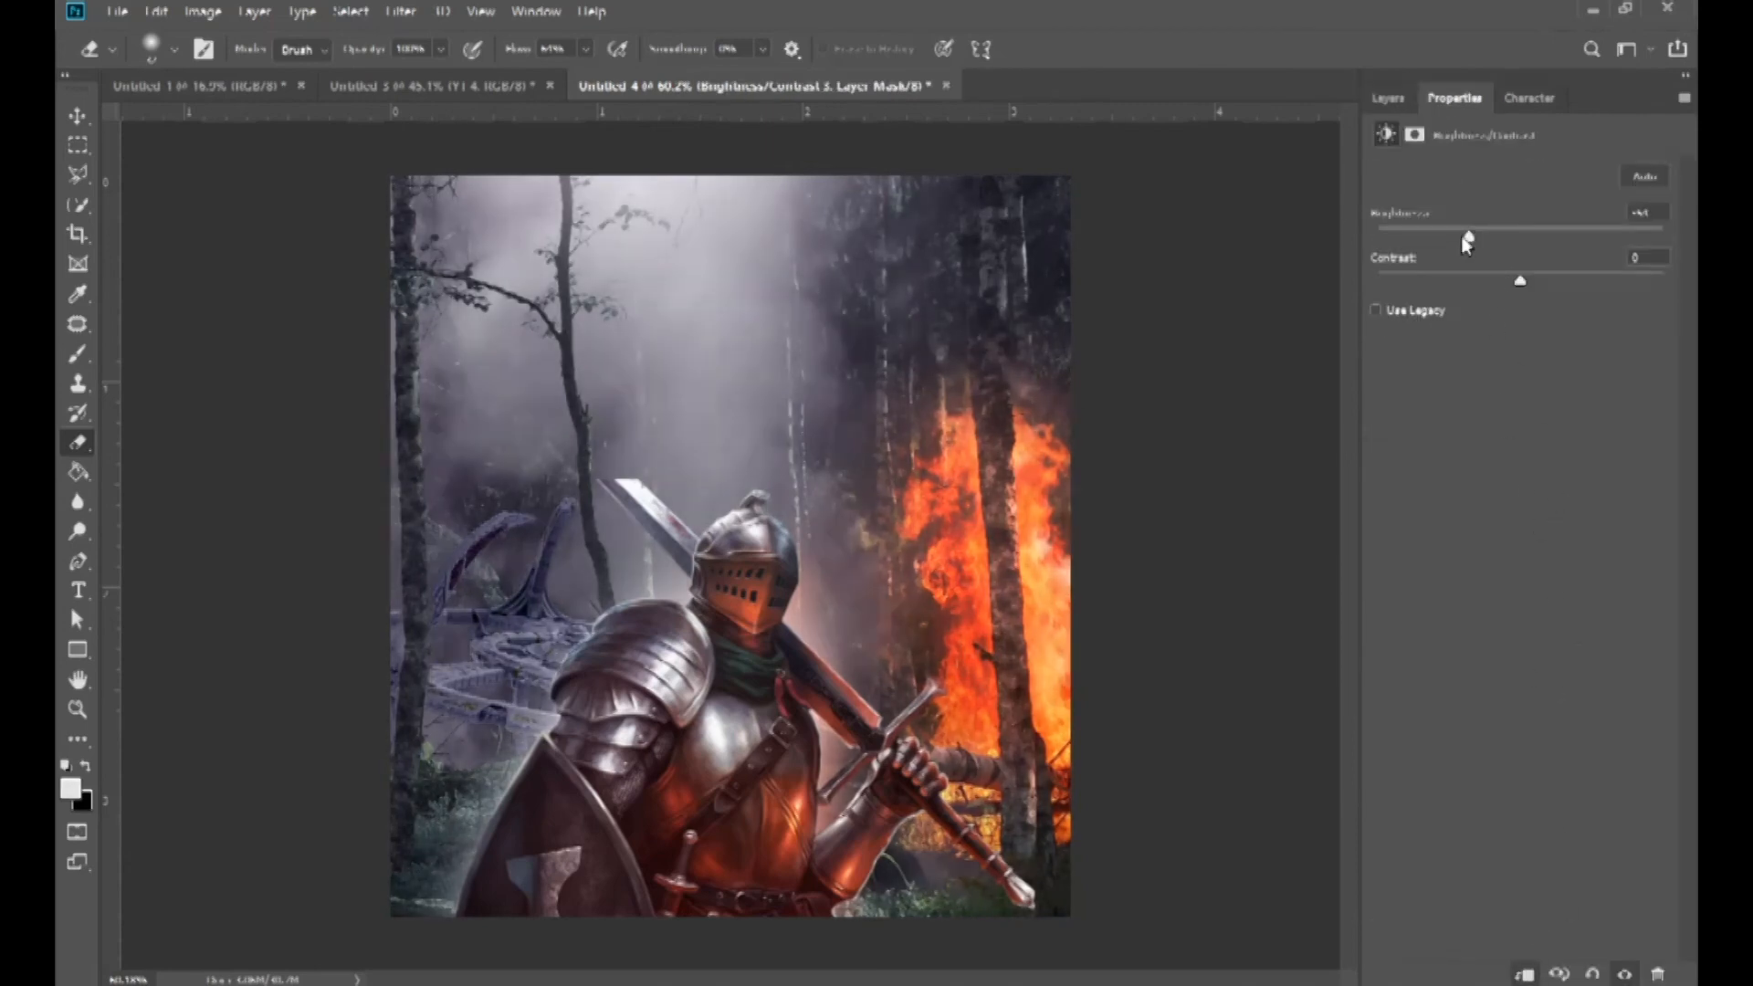
key("v")
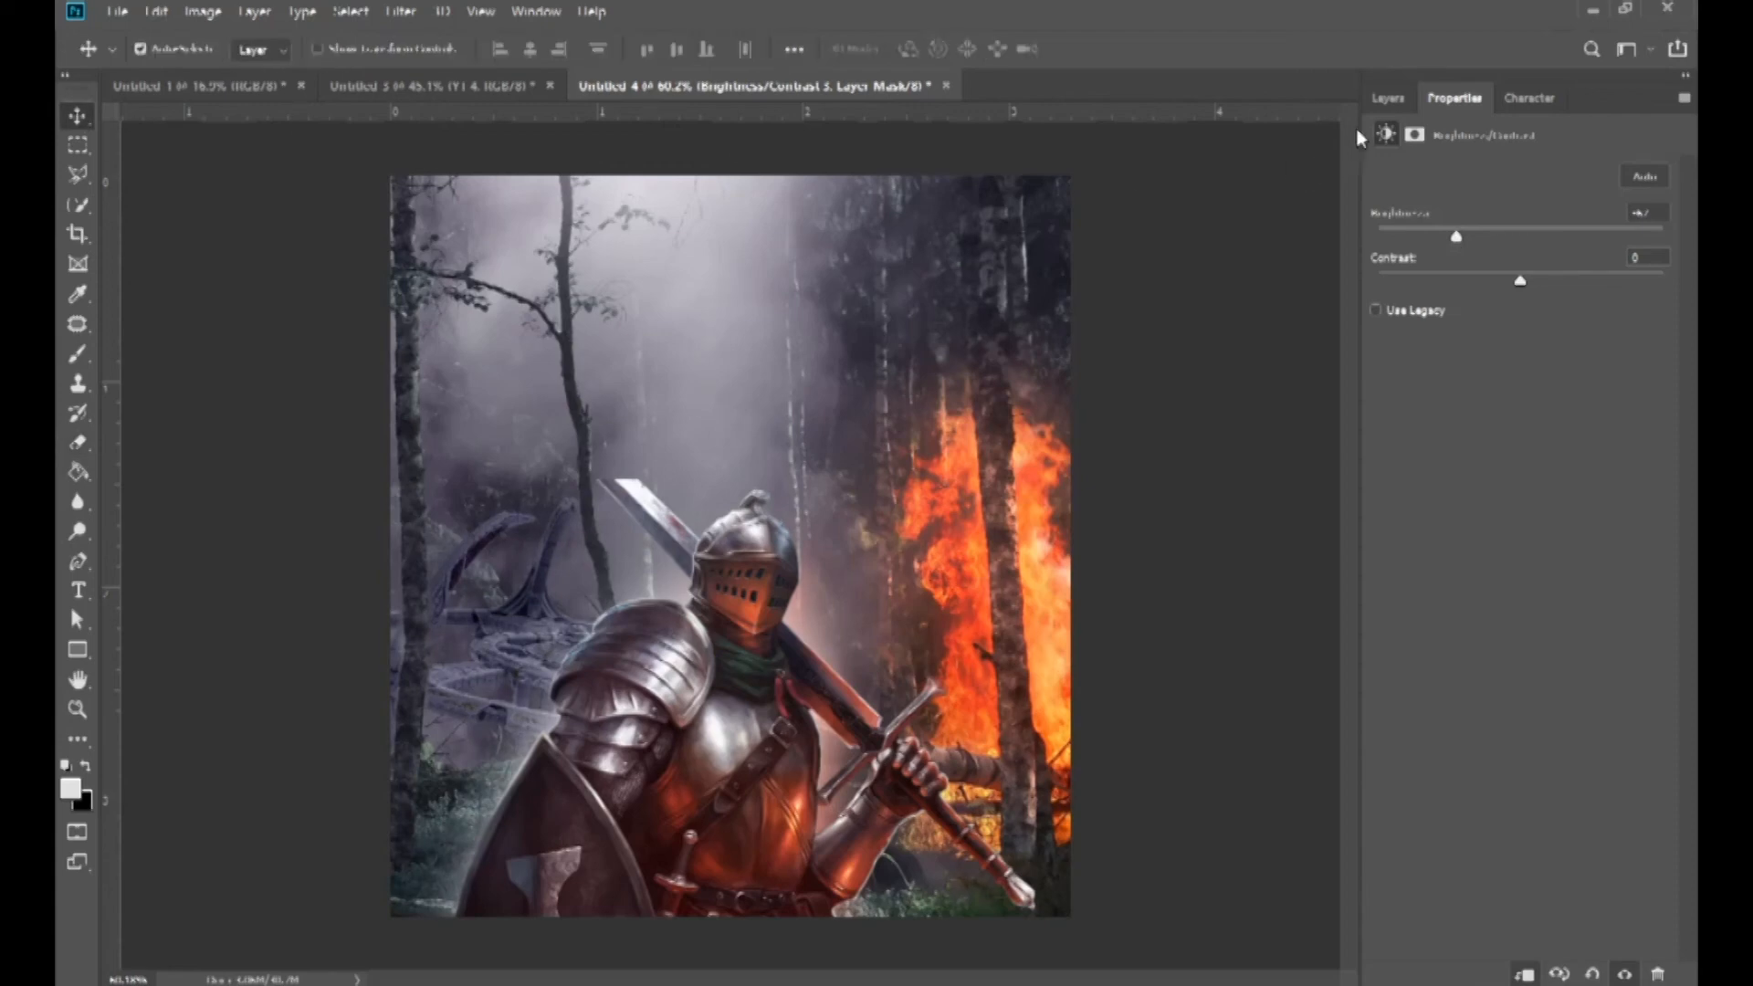
left_click(1388, 97)
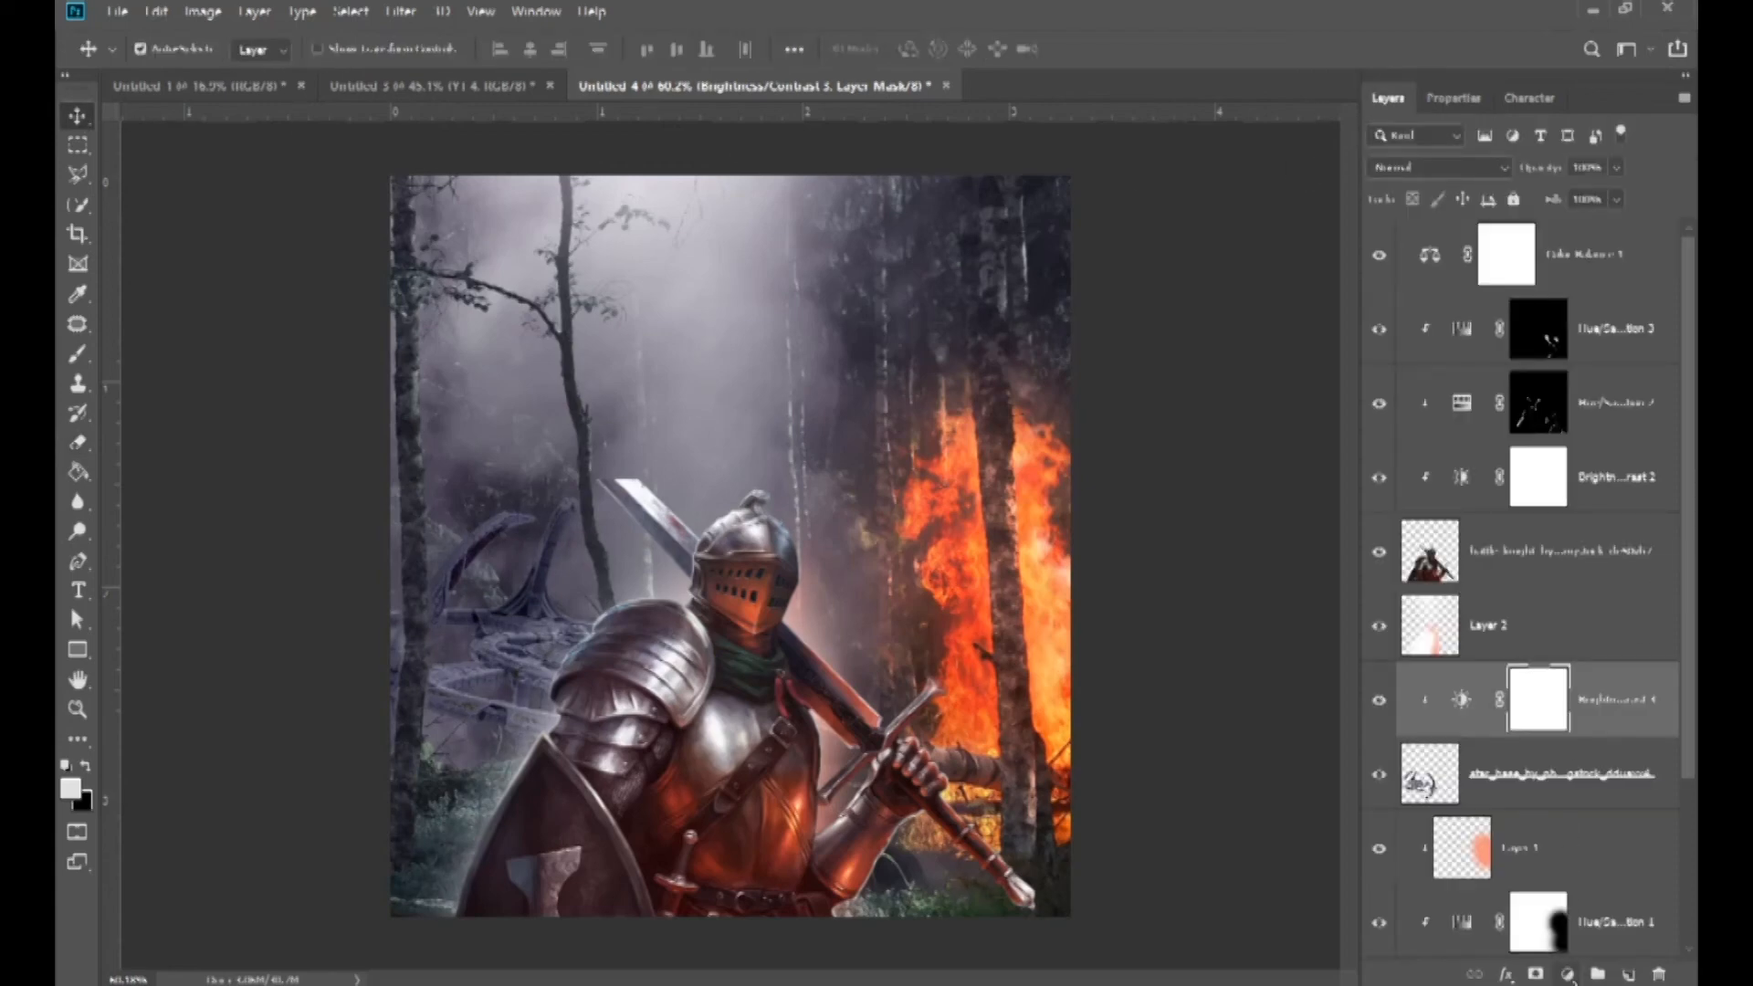
- Add a clipped Hue/Saturation adjustment that colorizes the star base reddish, with hue 7, saturation 25 and lightness -8
left_click(1566, 975)
left_click(1593, 763)
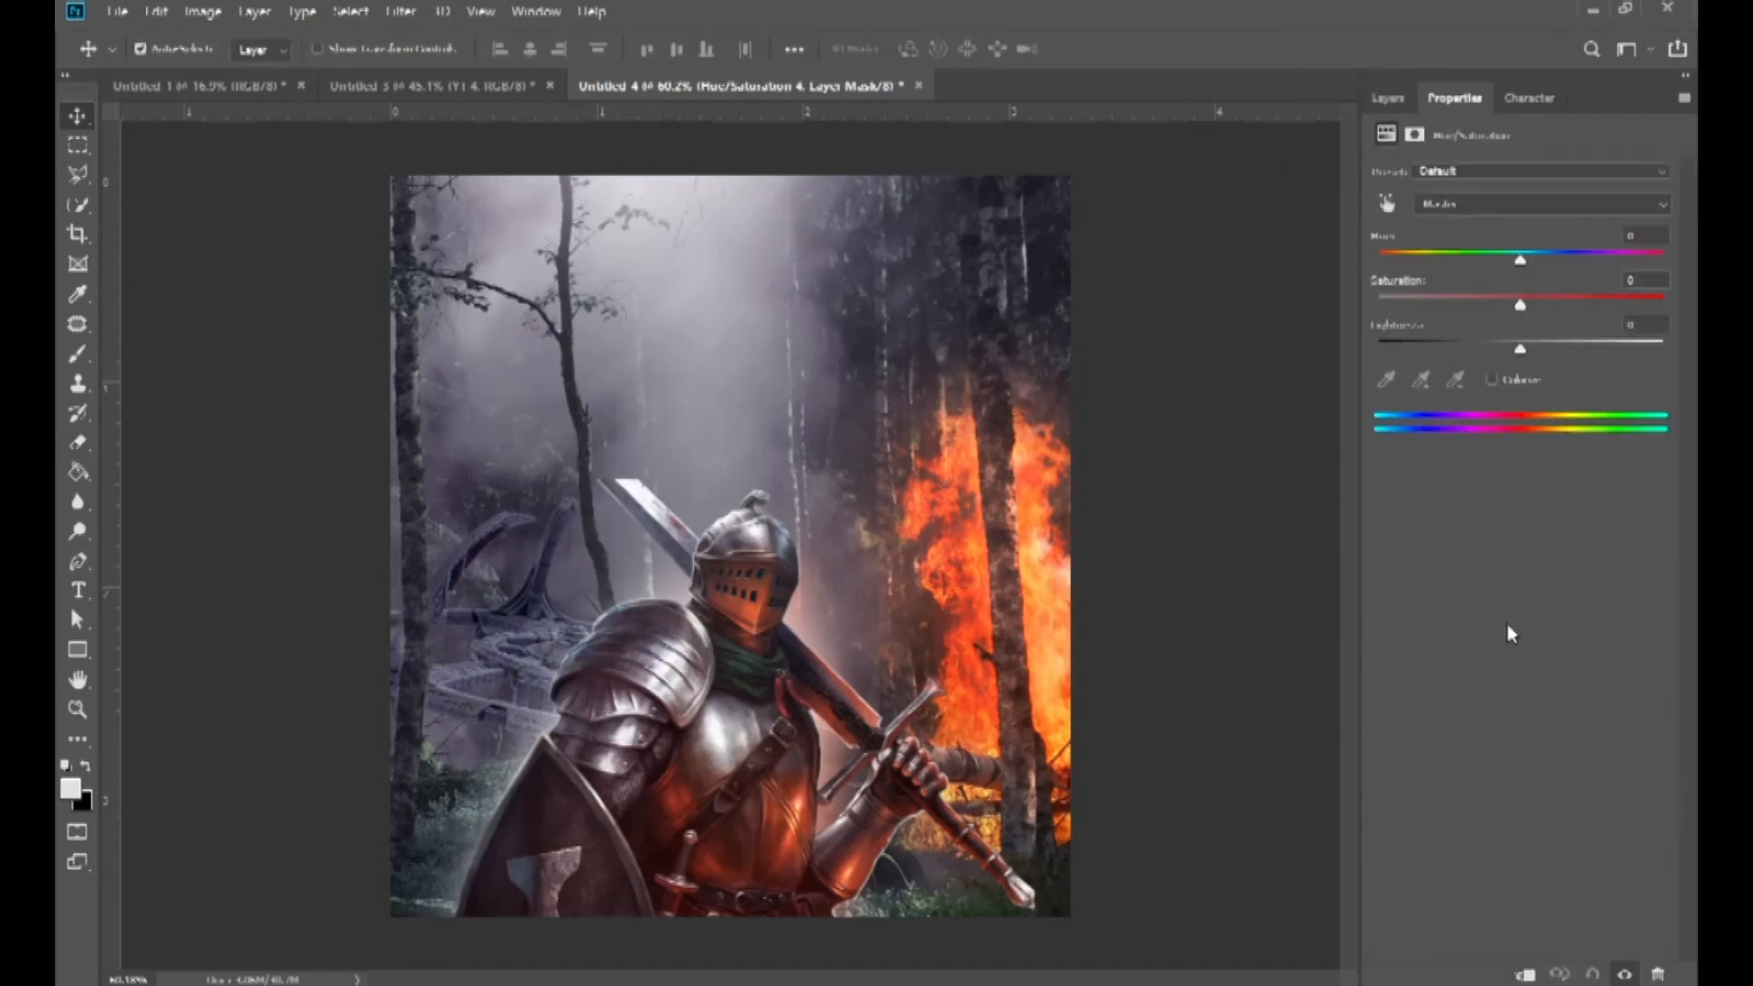
left_click(1492, 379)
left_click(1524, 975)
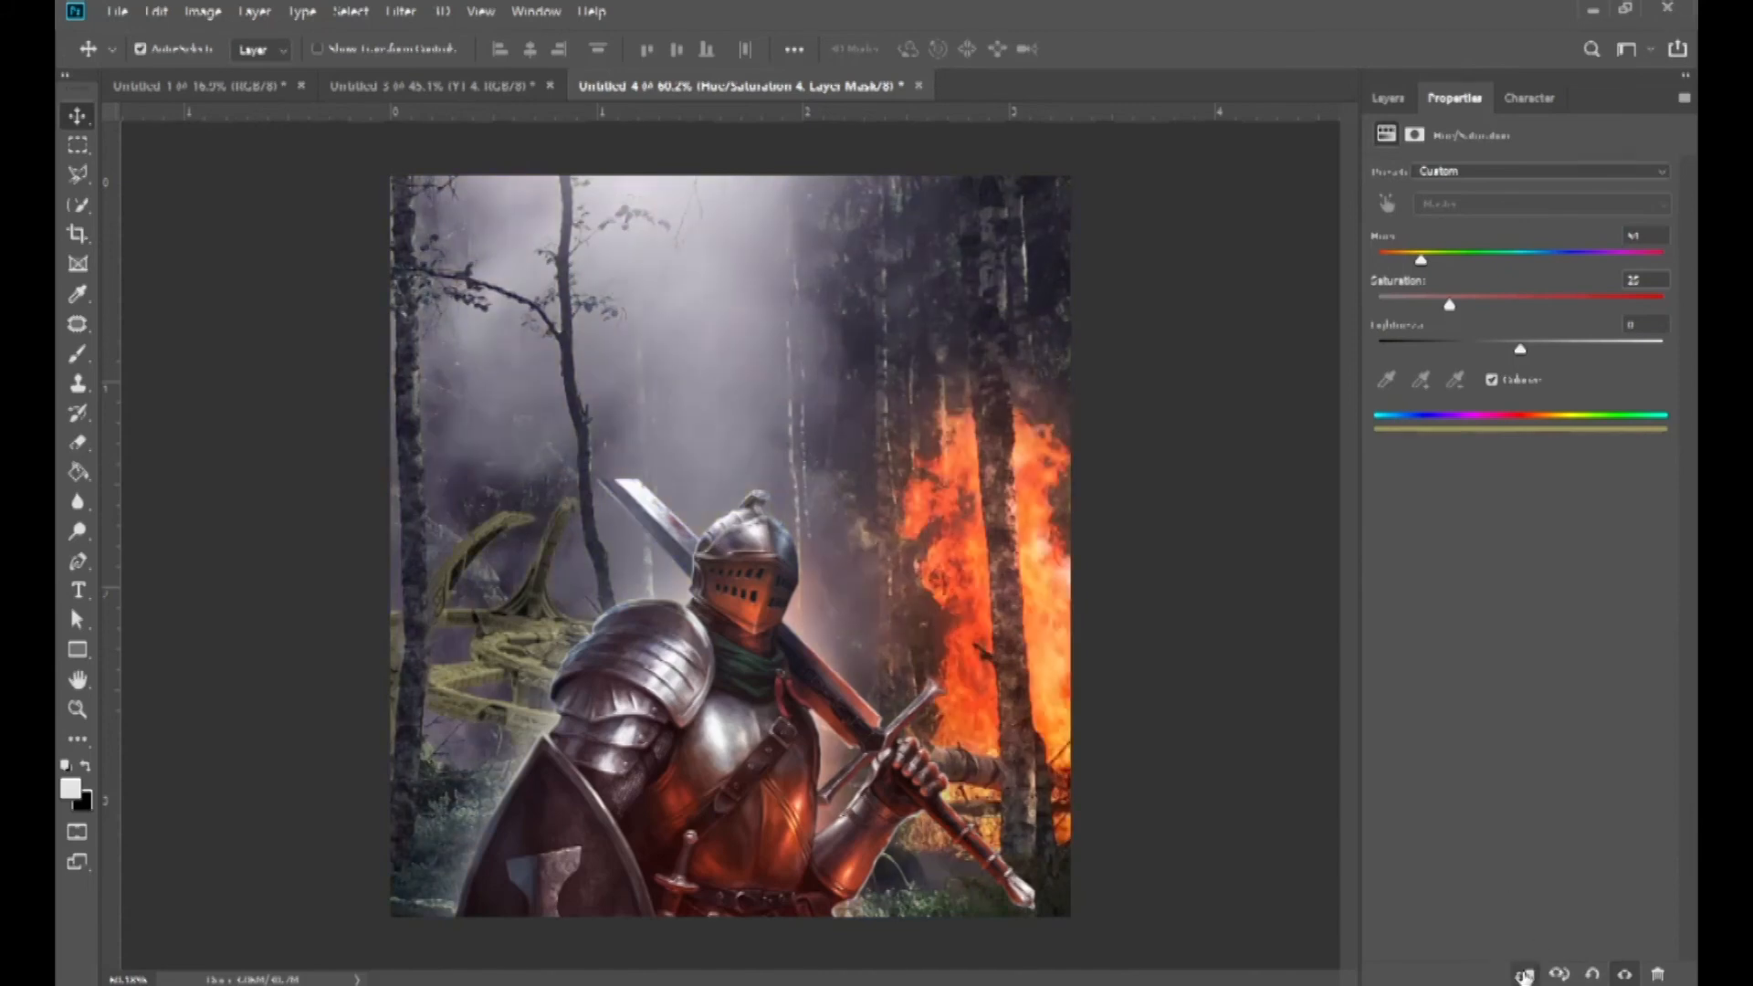
mouse_move(1521, 359)
left_mouse_down()
mouse_move(1563, 341)
mouse_move(1514, 338)
left_mouse_up()
mouse_move(1421, 259)
left_mouse_down()
mouse_move(1459, 260)
mouse_move(1386, 262)
left_mouse_up()
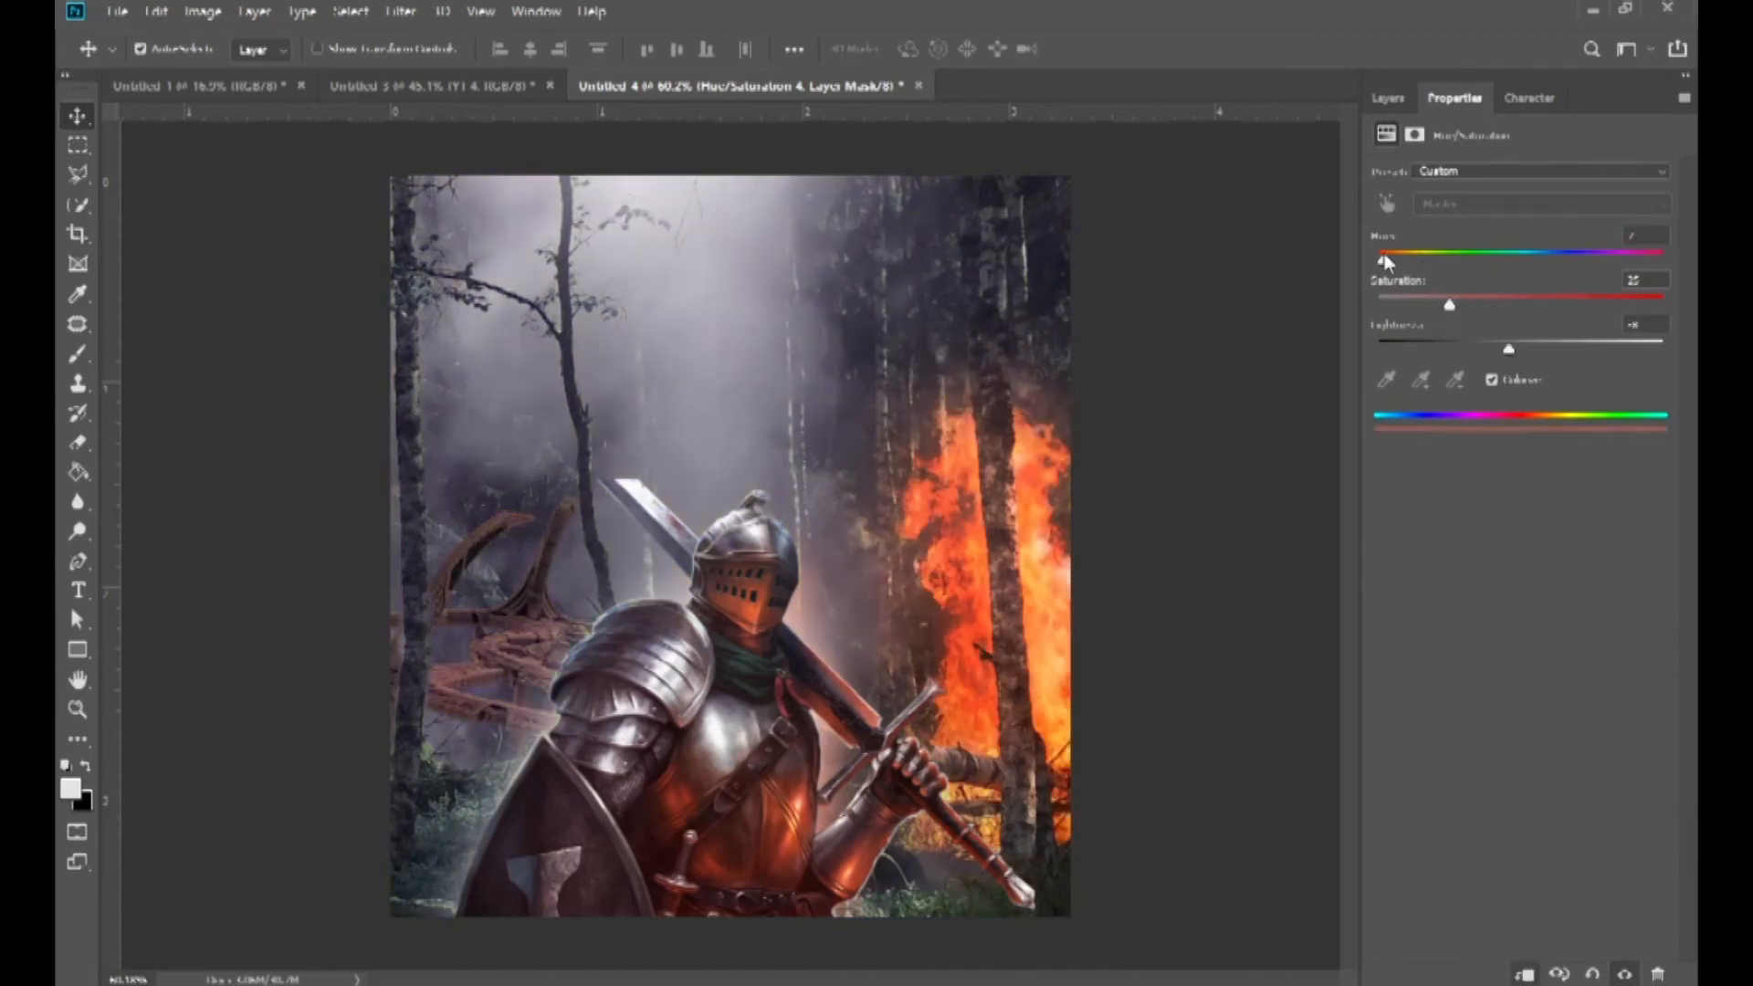
- Invert the star base's Hue/Saturation mask and paint the red tint back over its rings and inner arms with white
scroll(449, 681, "up", 8)
scroll(449, 681, "down", 1)
left_click(1399, 94)
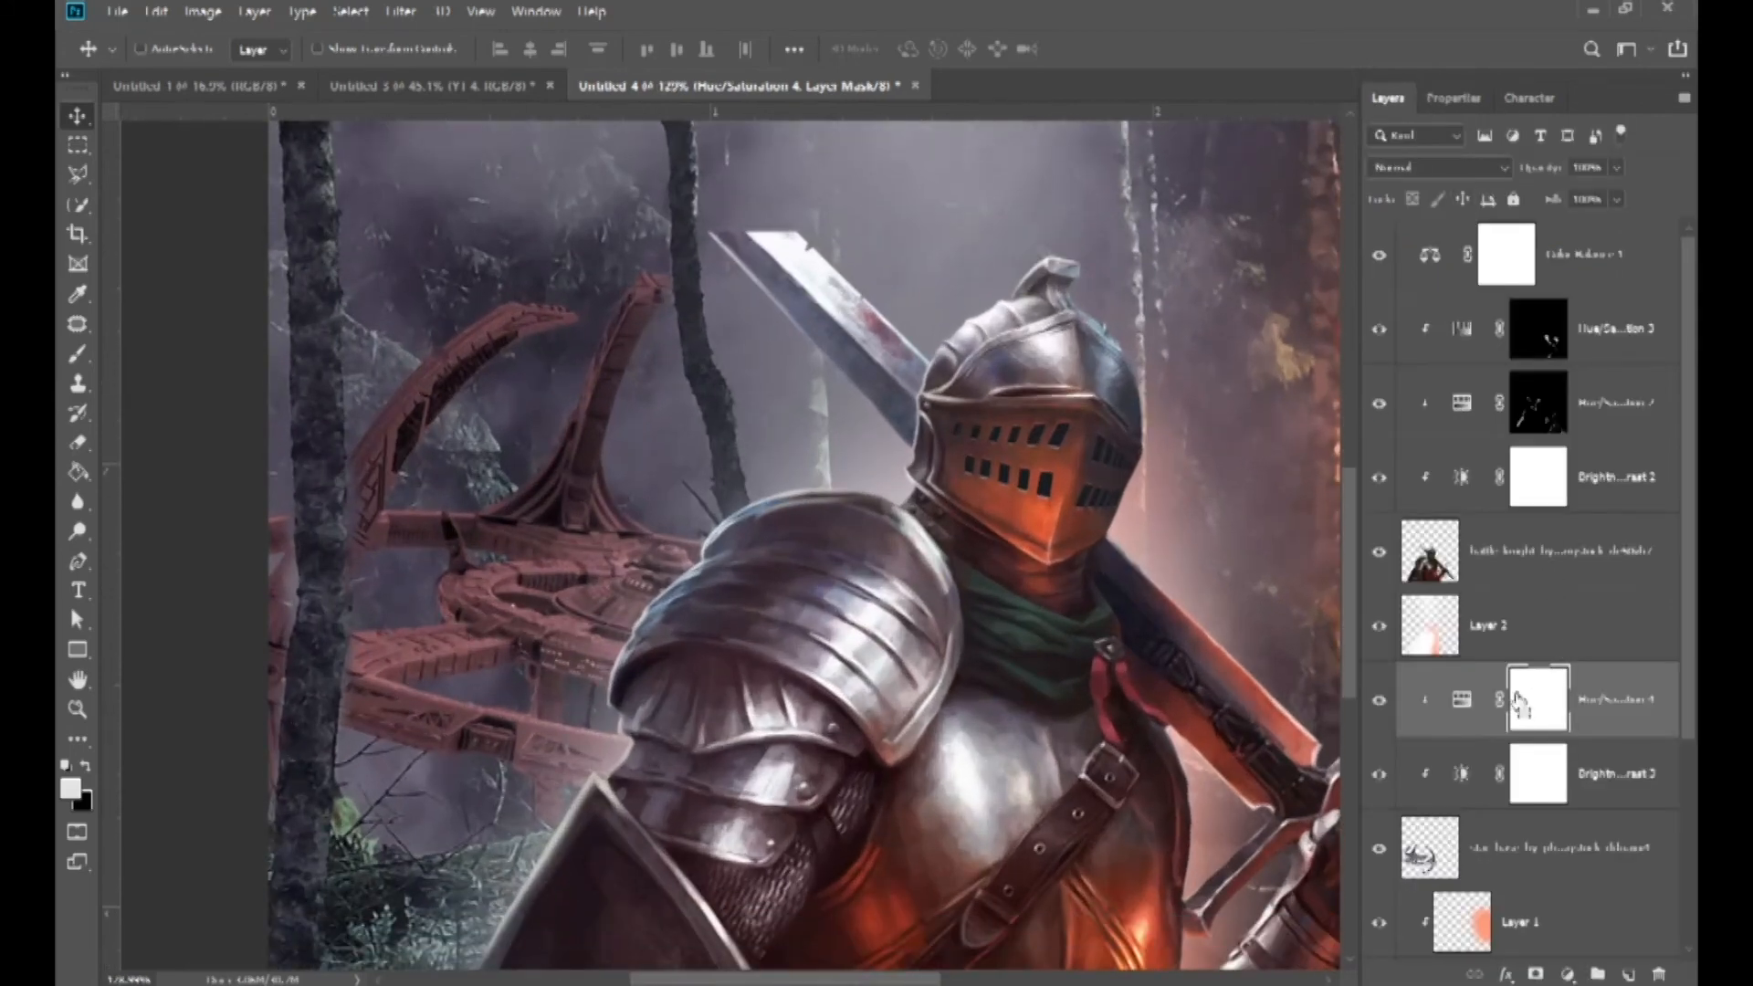
key("ctrl+i")
key("b")
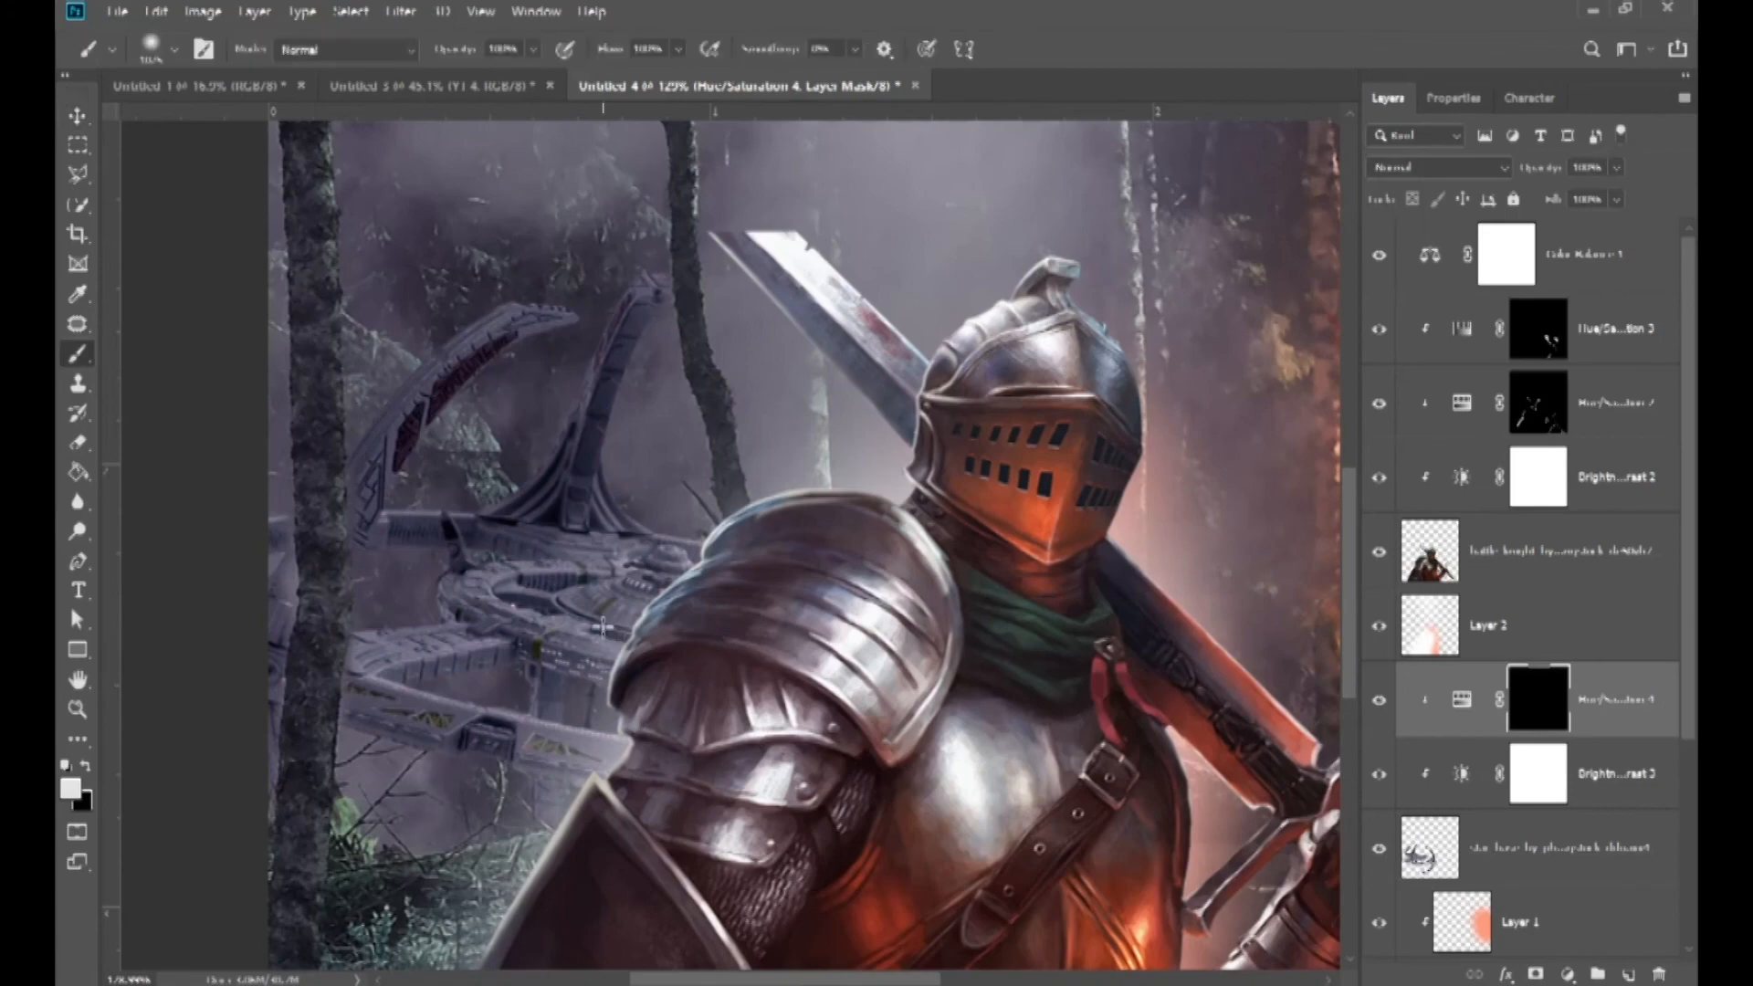
left_click_drag(548, 621, 203, 604)
left_click_drag(371, 593, 277, 597)
left_click_drag(393, 529, 411, 541)
mouse_move(531, 524)
left_mouse_down()
mouse_move(780, 593)
mouse_move(573, 544)
mouse_move(458, 646)
mouse_move(548, 580)
mouse_move(583, 596)
mouse_move(603, 579)
mouse_move(381, 670)
mouse_move(328, 658)
left_mouse_up()
- Reduce the opacity of the star base's red tint adjustment to 49%
left_click(1617, 168)
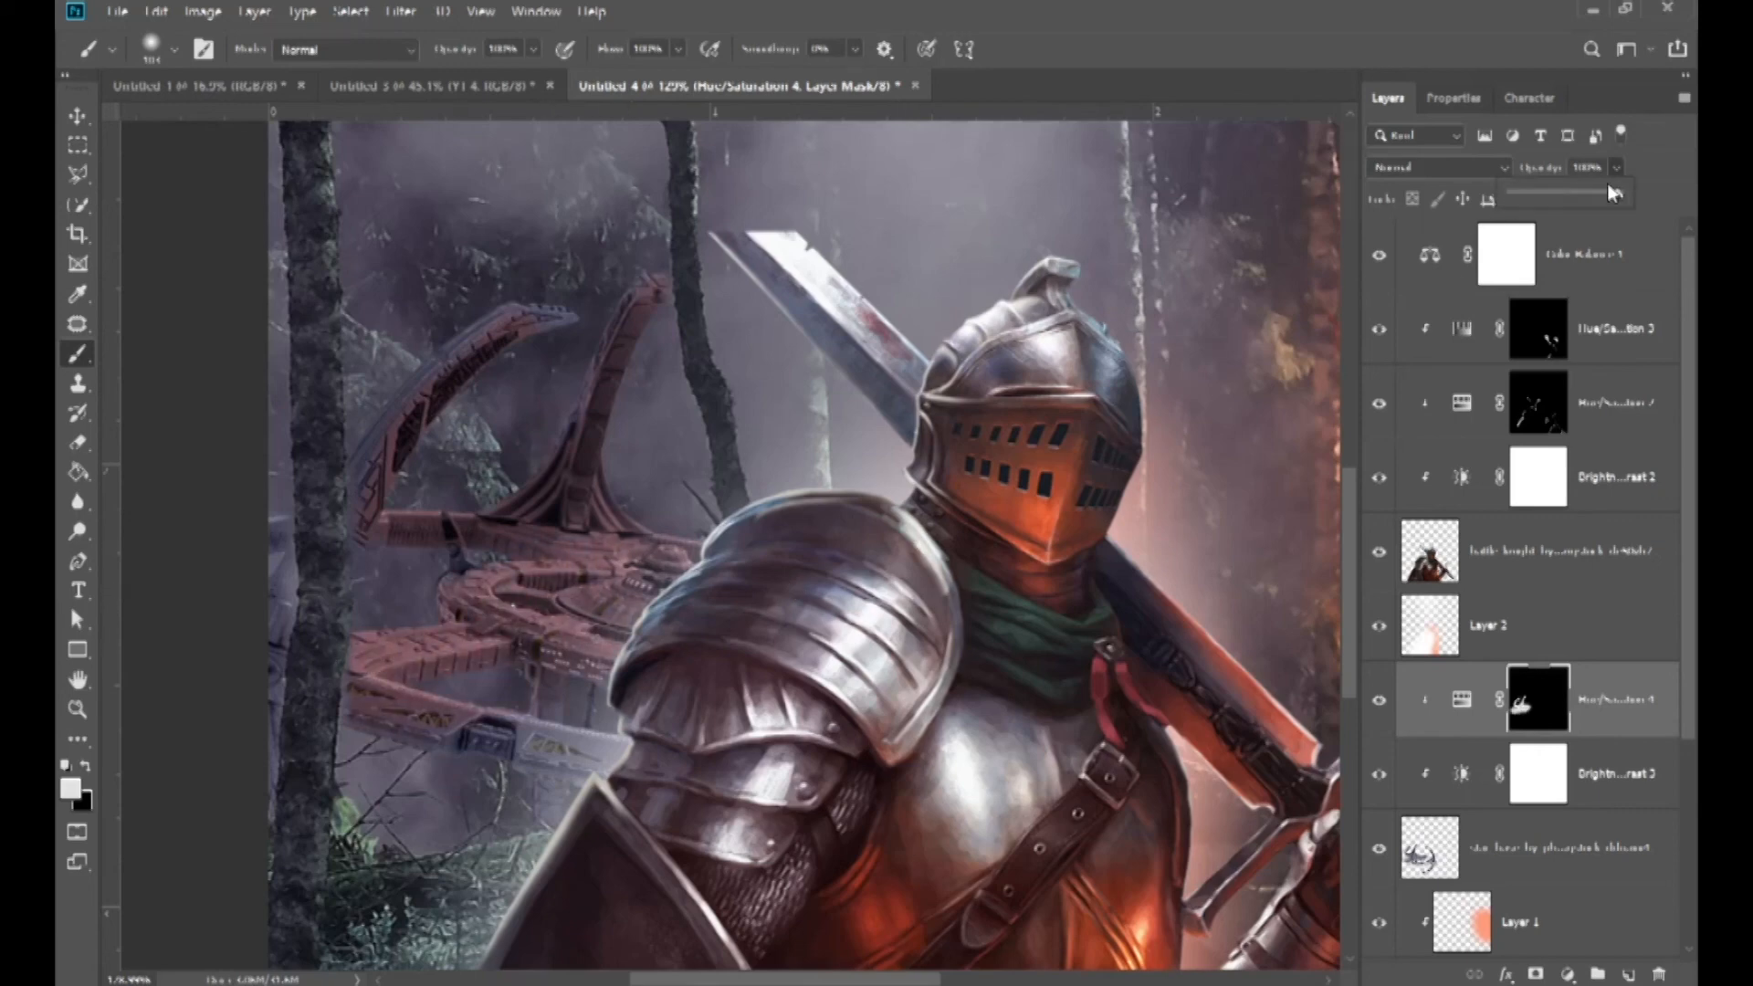
left_click_drag(1568, 199, 1564, 199)
scroll(836, 546, "down", 5)
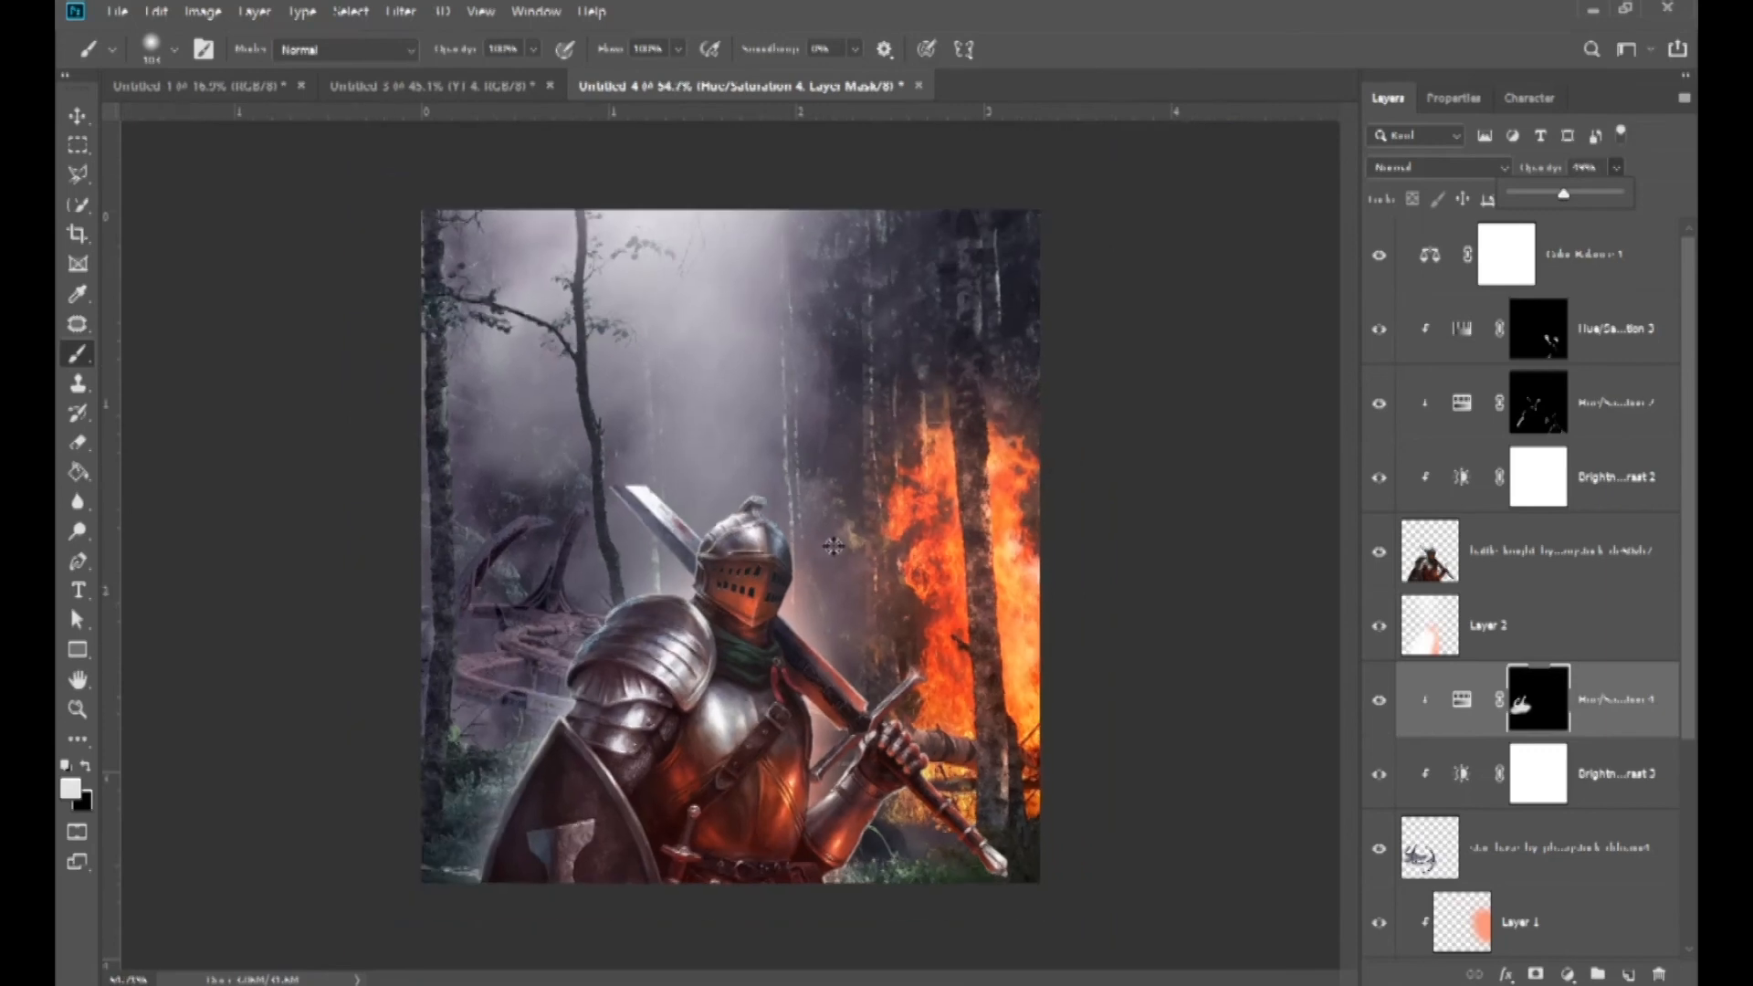
key("v")
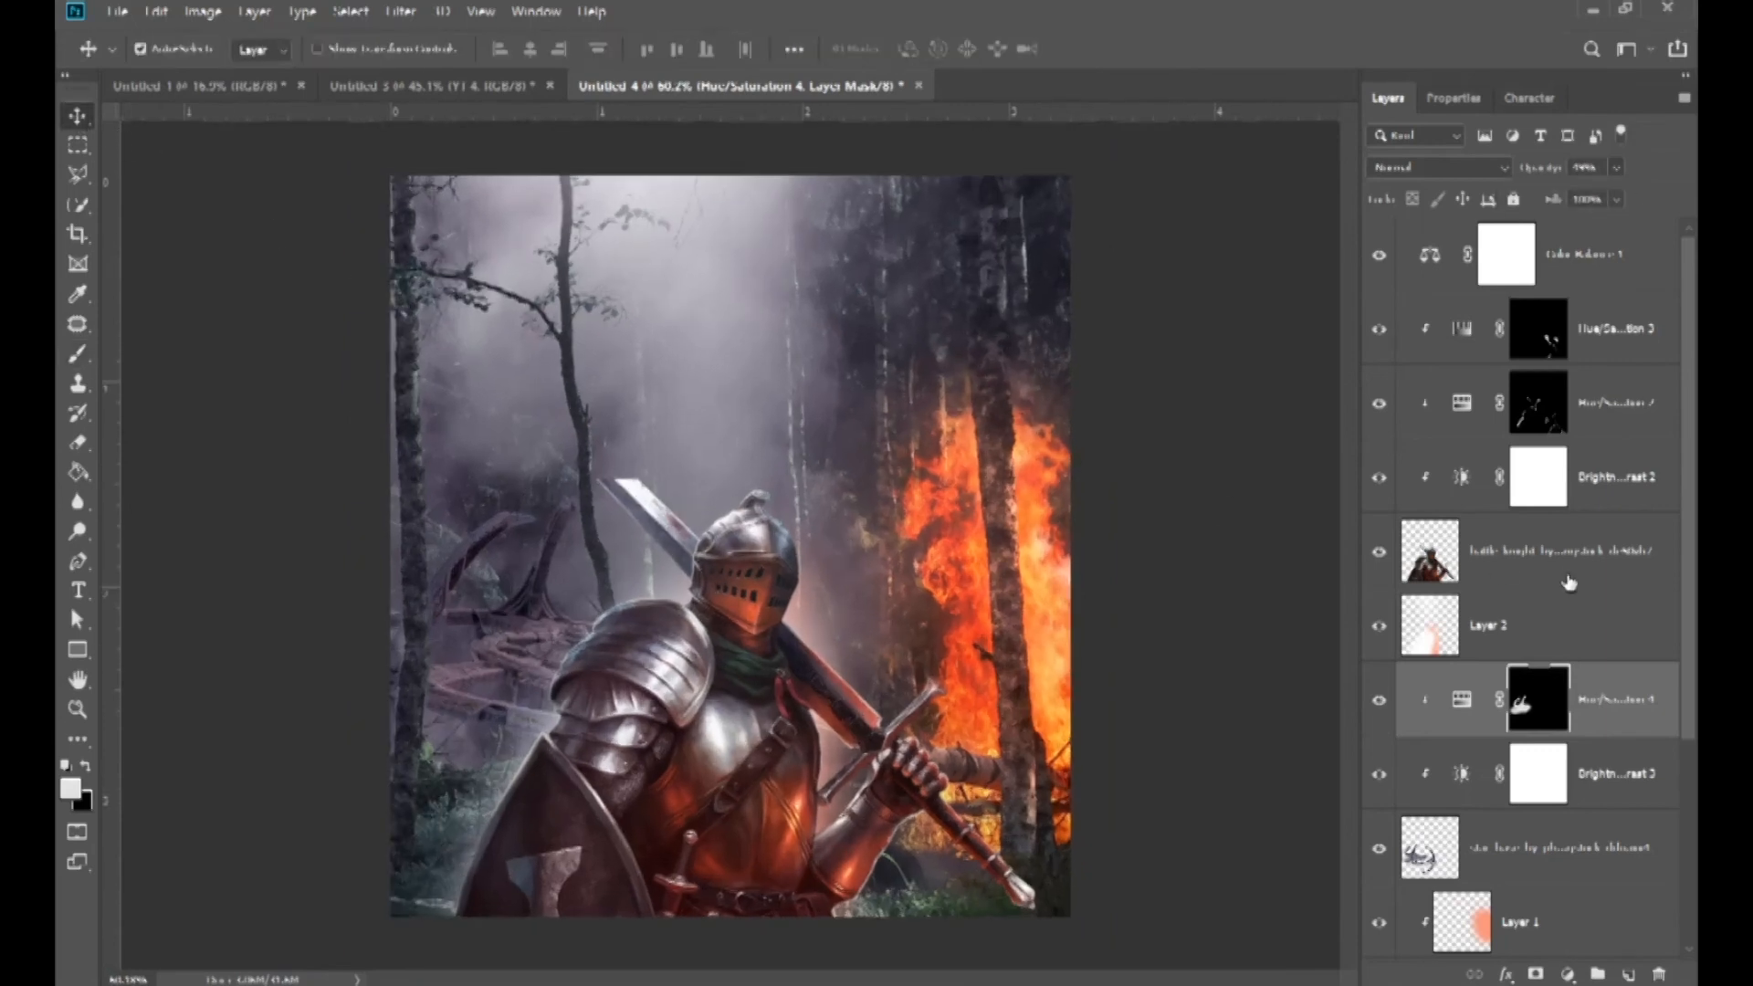
- Add a Hue/Saturation adjustment above all layers with a slight negative hue shift, saturation +20 and lightness +7
left_click(1572, 290)
left_click(1568, 974)
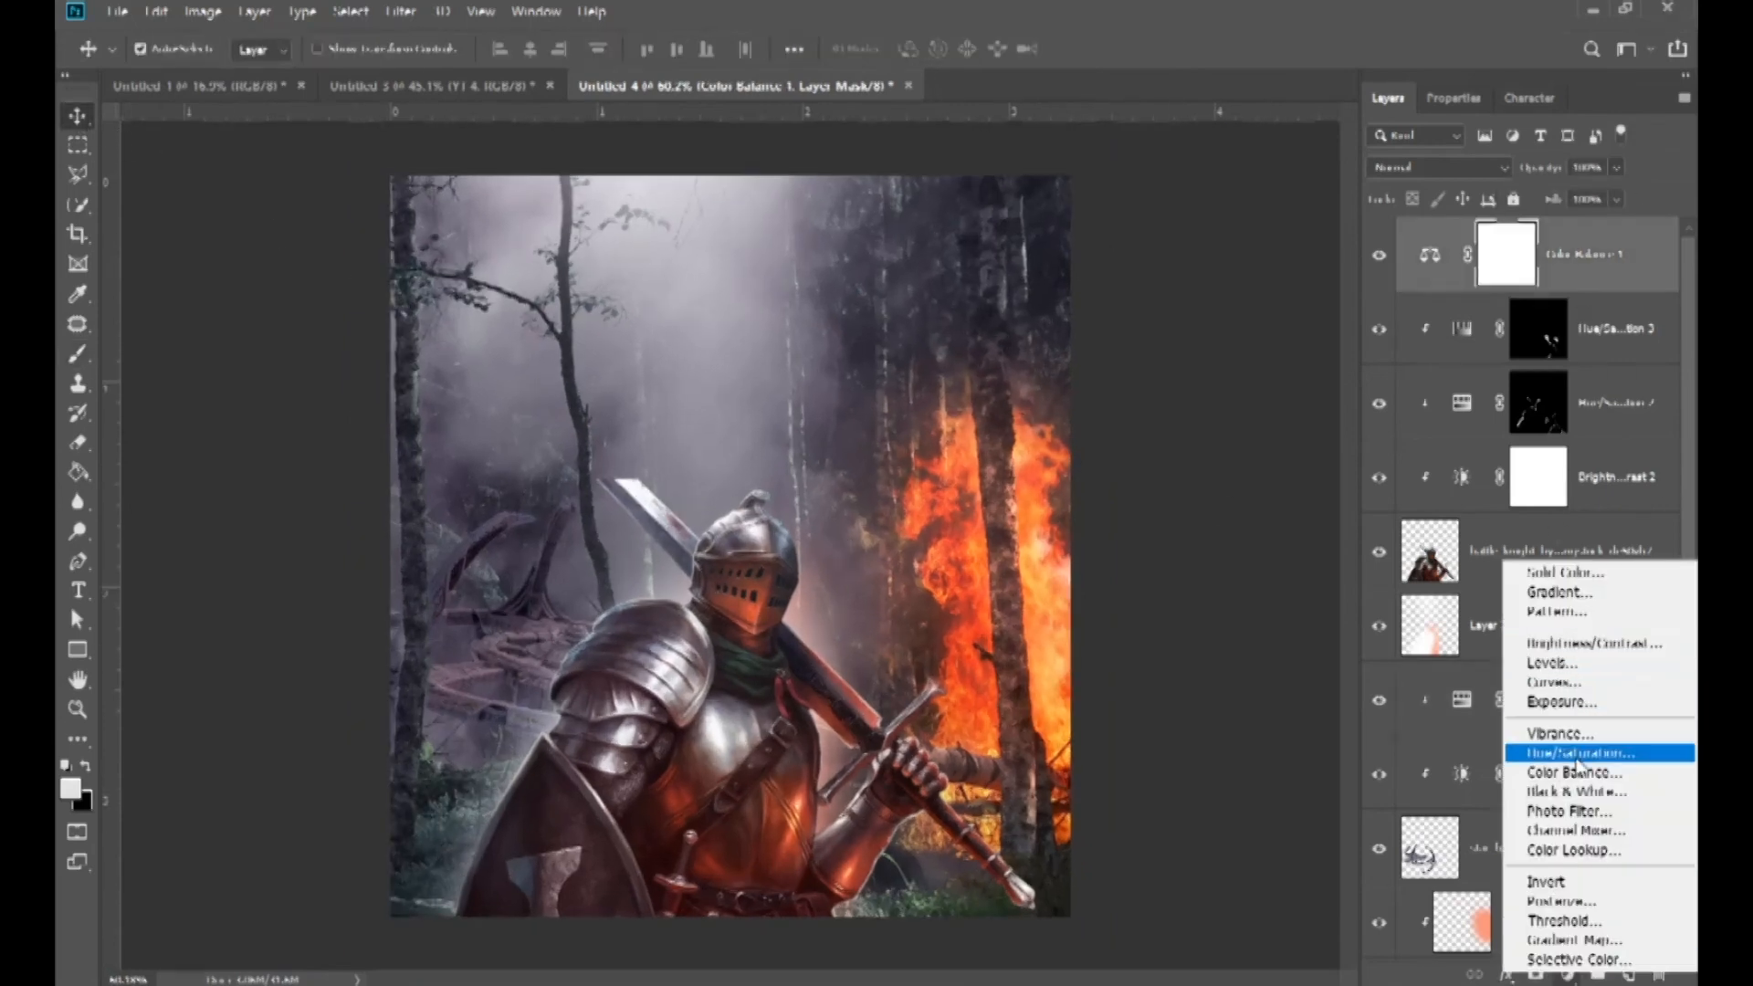
left_click(1577, 754)
mouse_move(1520, 261)
left_mouse_down()
mouse_move(1487, 265)
mouse_move(1521, 263)
left_mouse_up()
mouse_move(1520, 349)
left_mouse_down()
mouse_move(1546, 345)
mouse_move(1520, 353)
left_mouse_up()
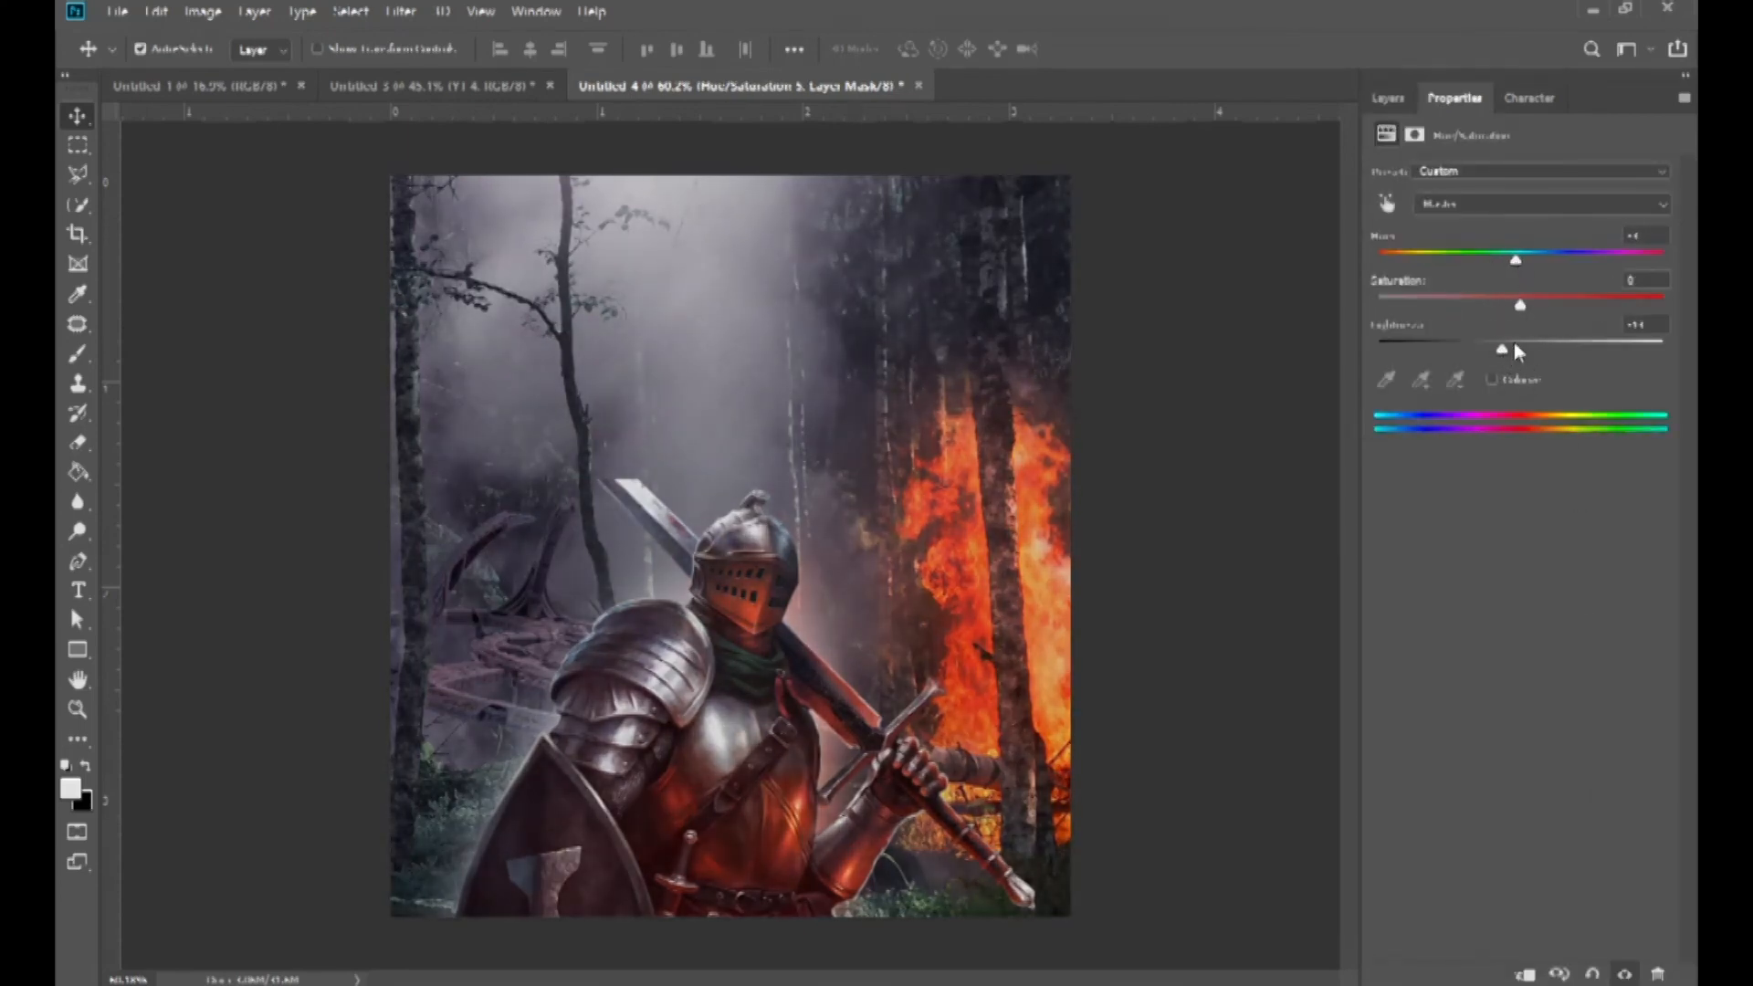
left_click_drag(1520, 305, 1497, 305)
scroll(918, 587, "down", 3)
scroll(918, 587, "up", 1)
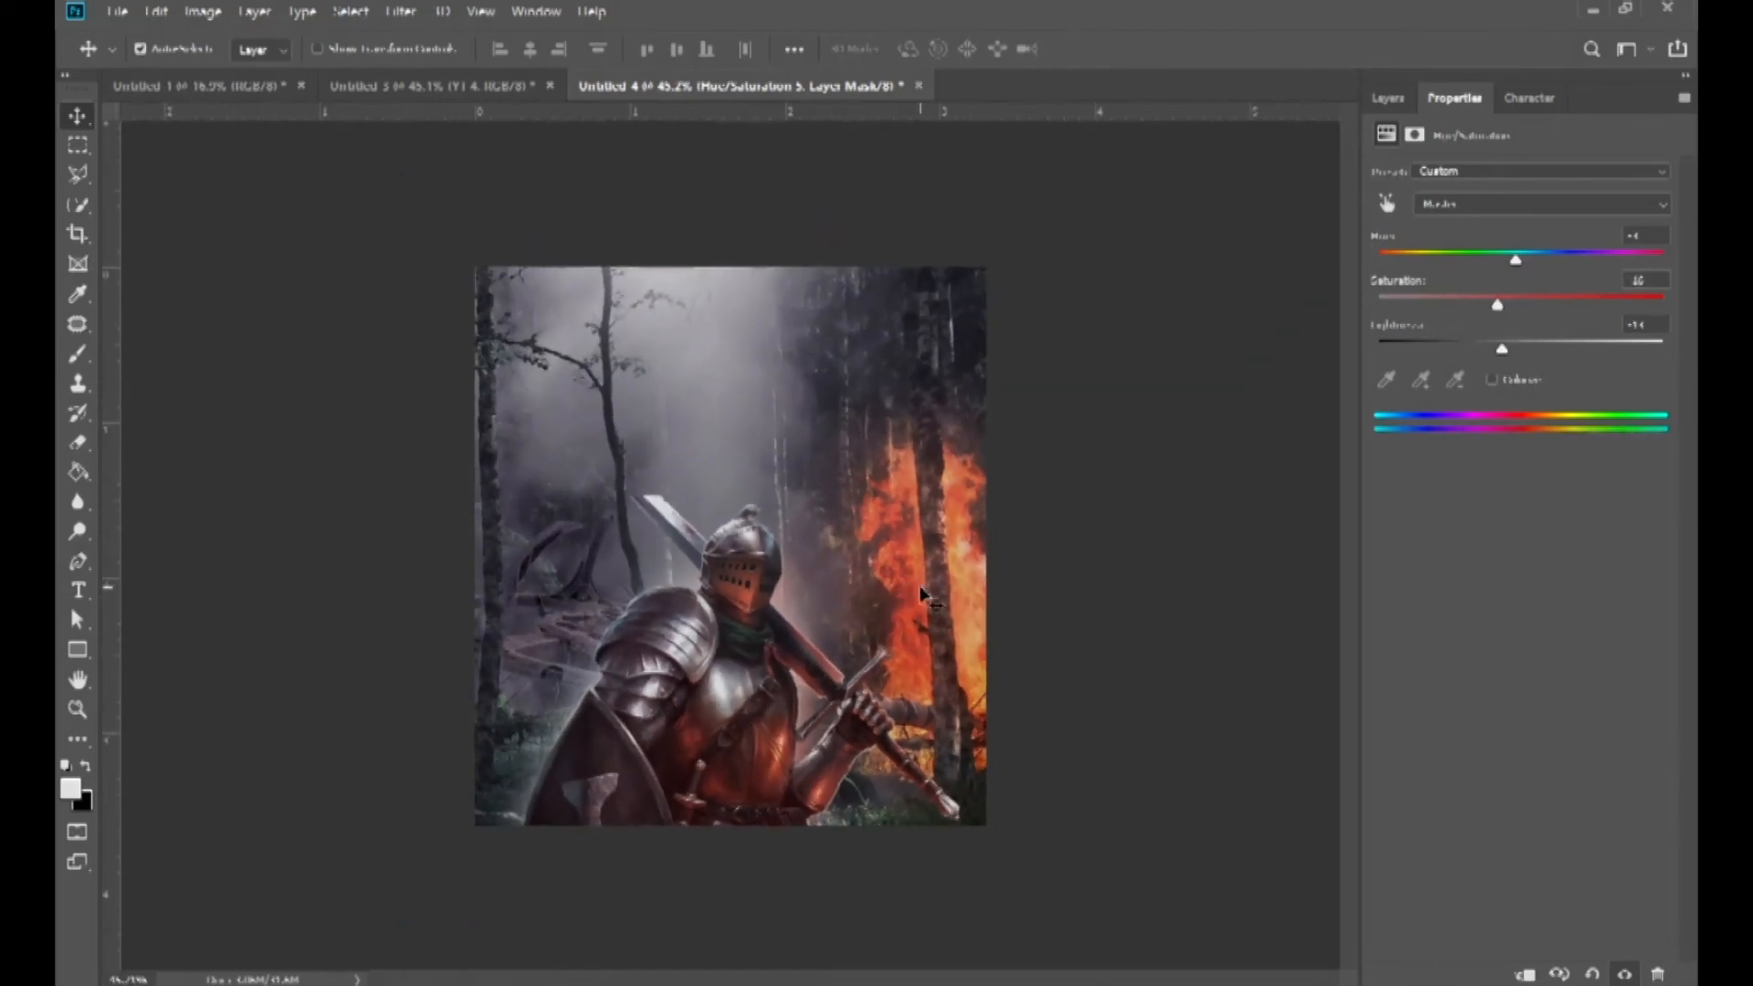
left_click_drag(1502, 350, 1552, 309)
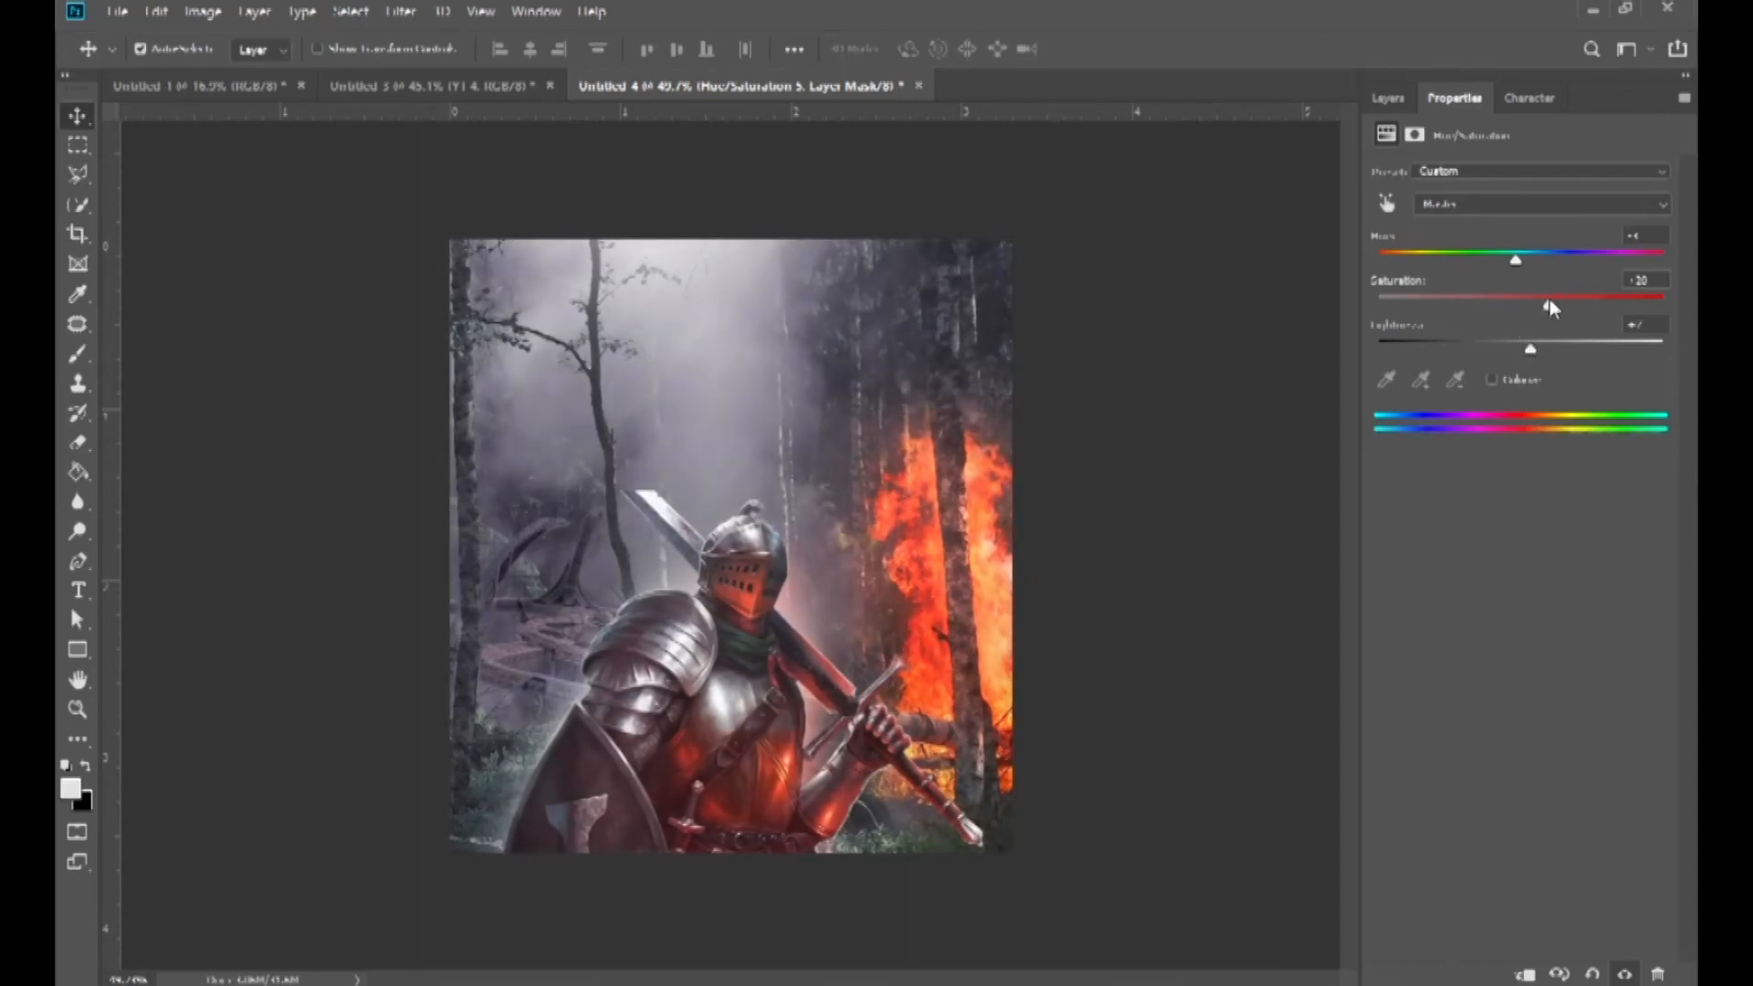
left_click(1387, 98)
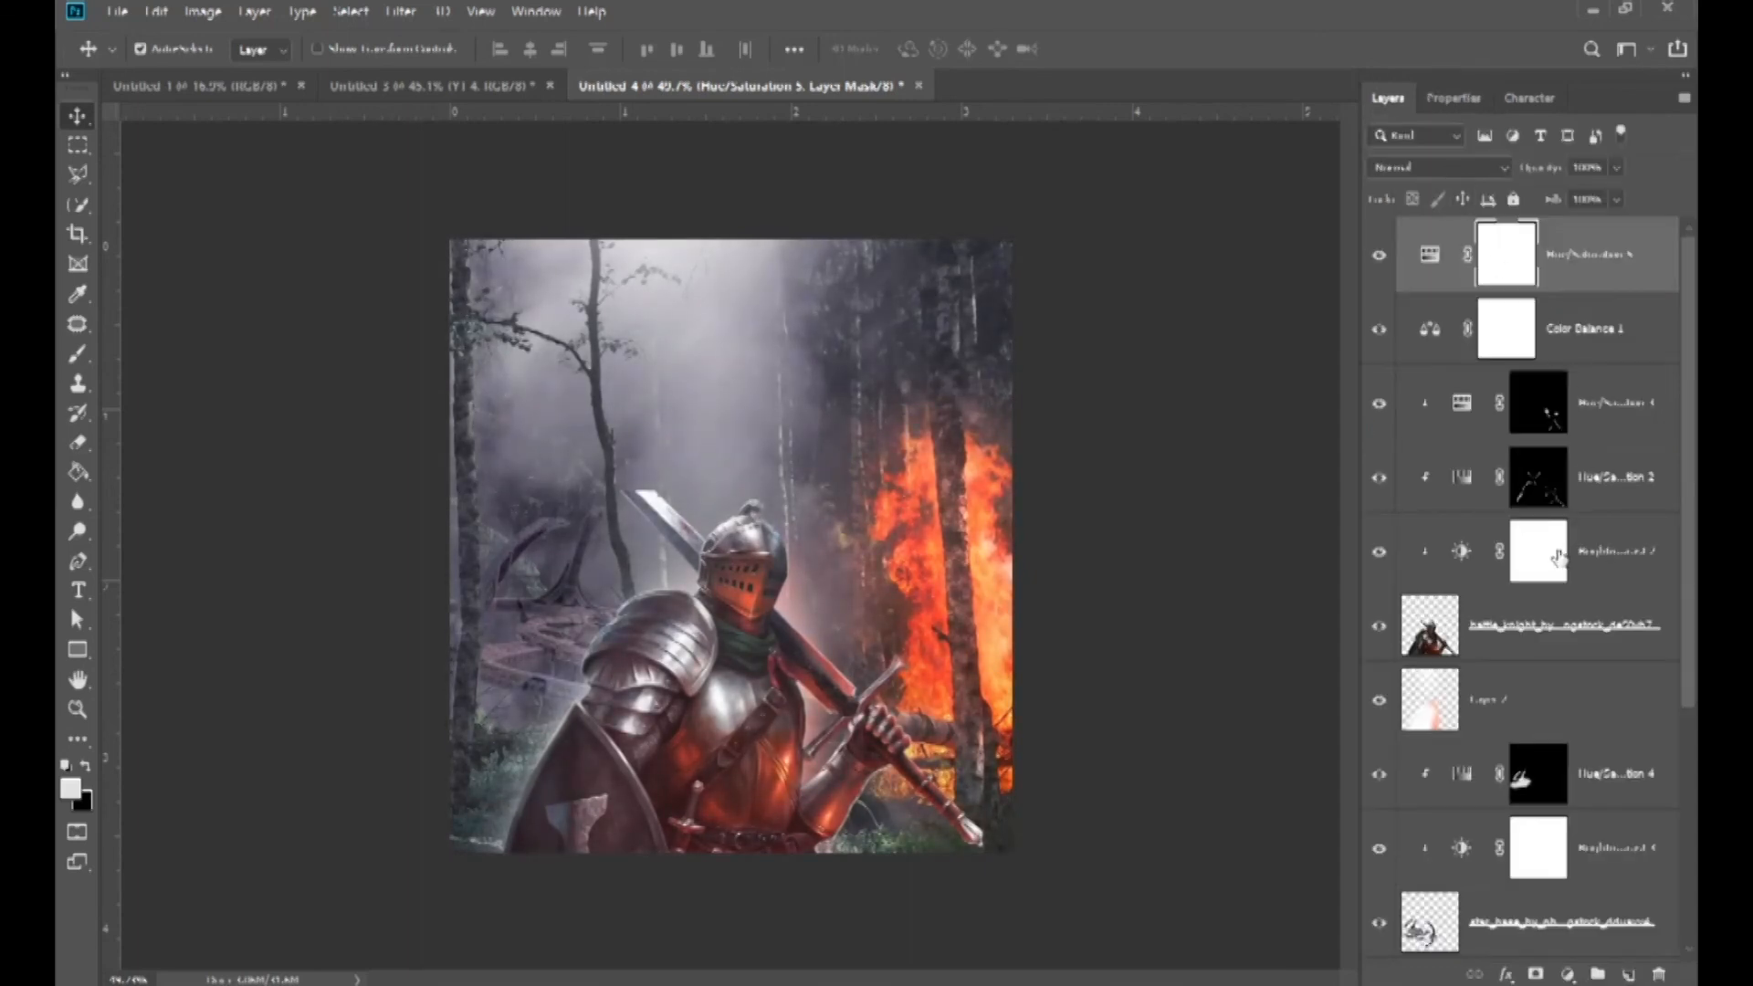
- Add a top Curves adjustment: lift the black point to output 13, darken the midtones and set a highlight point at input 200, output 199
key("ctrl+l")
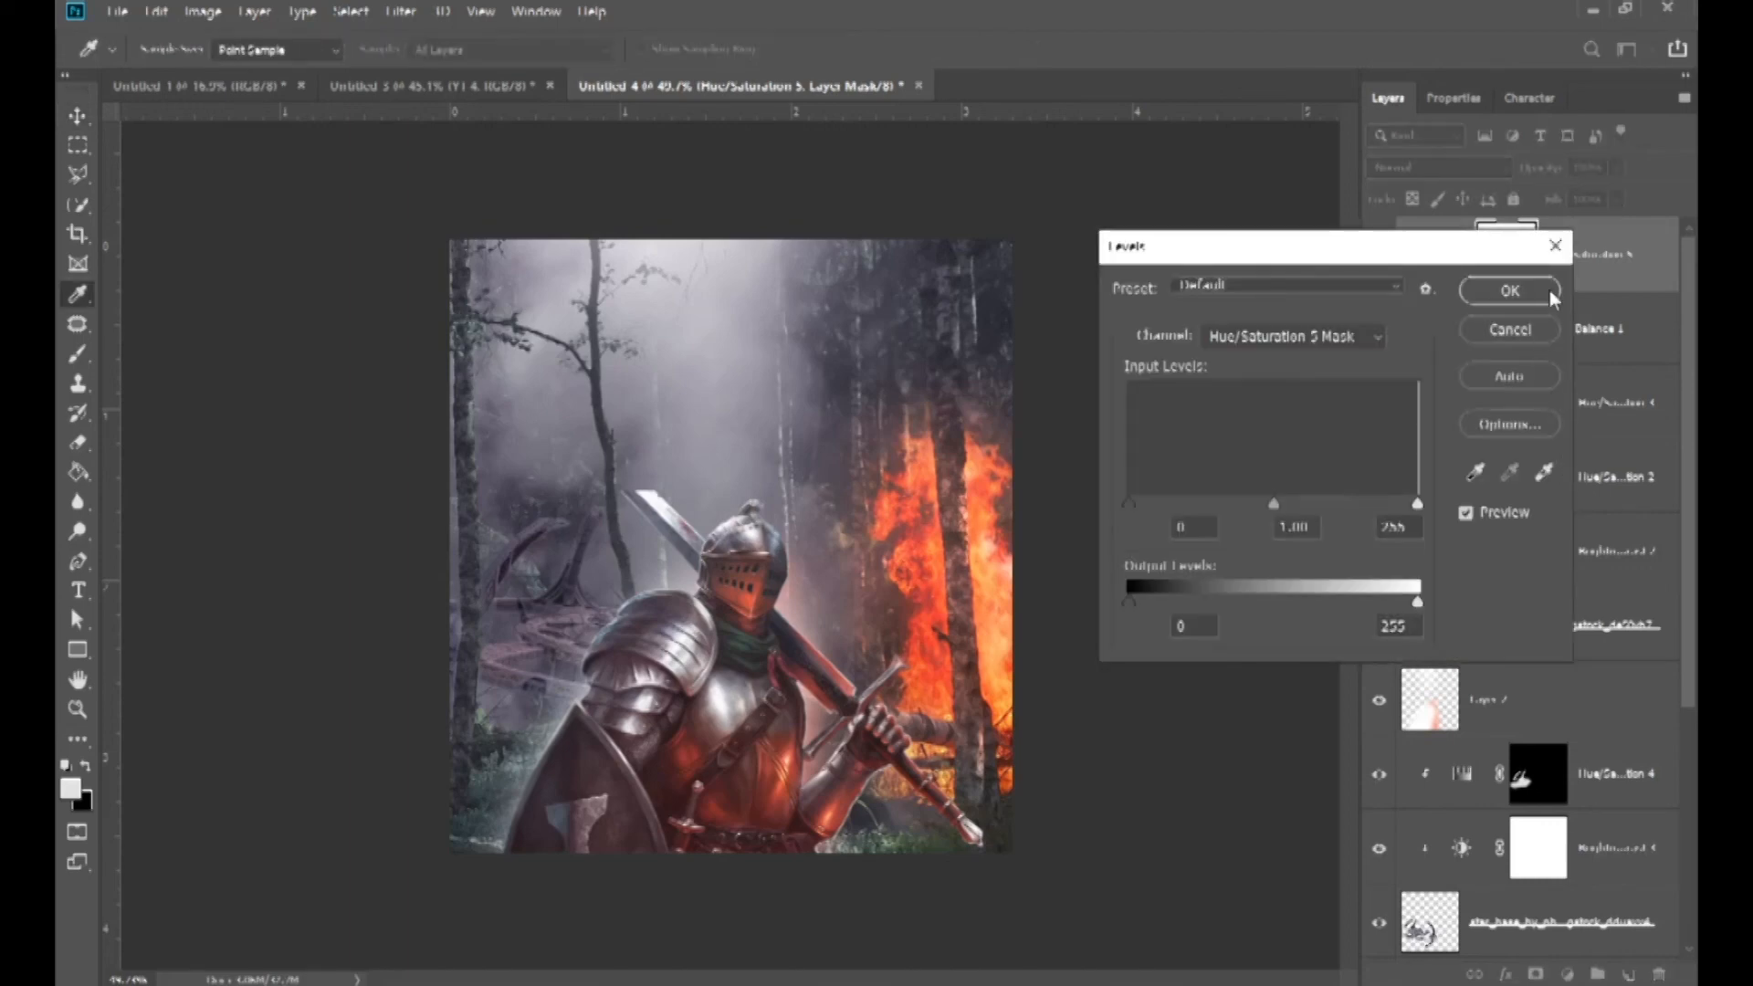
left_click(1556, 243)
left_click(1567, 974)
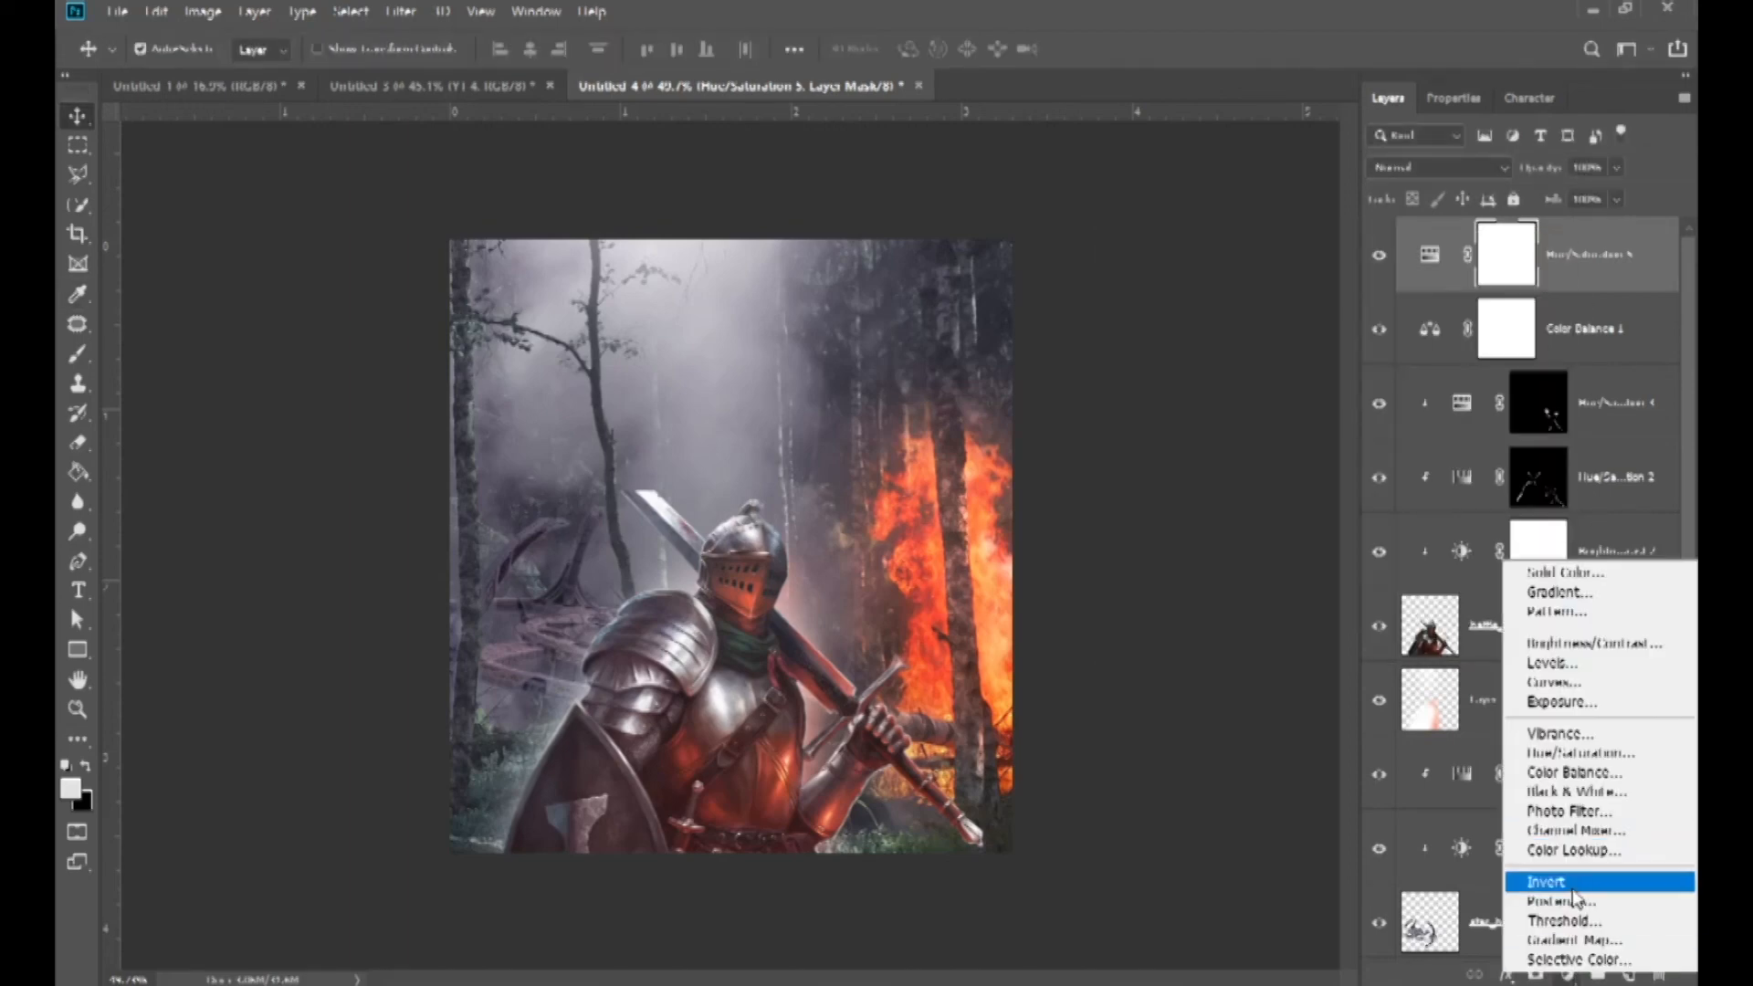
left_click(1567, 683)
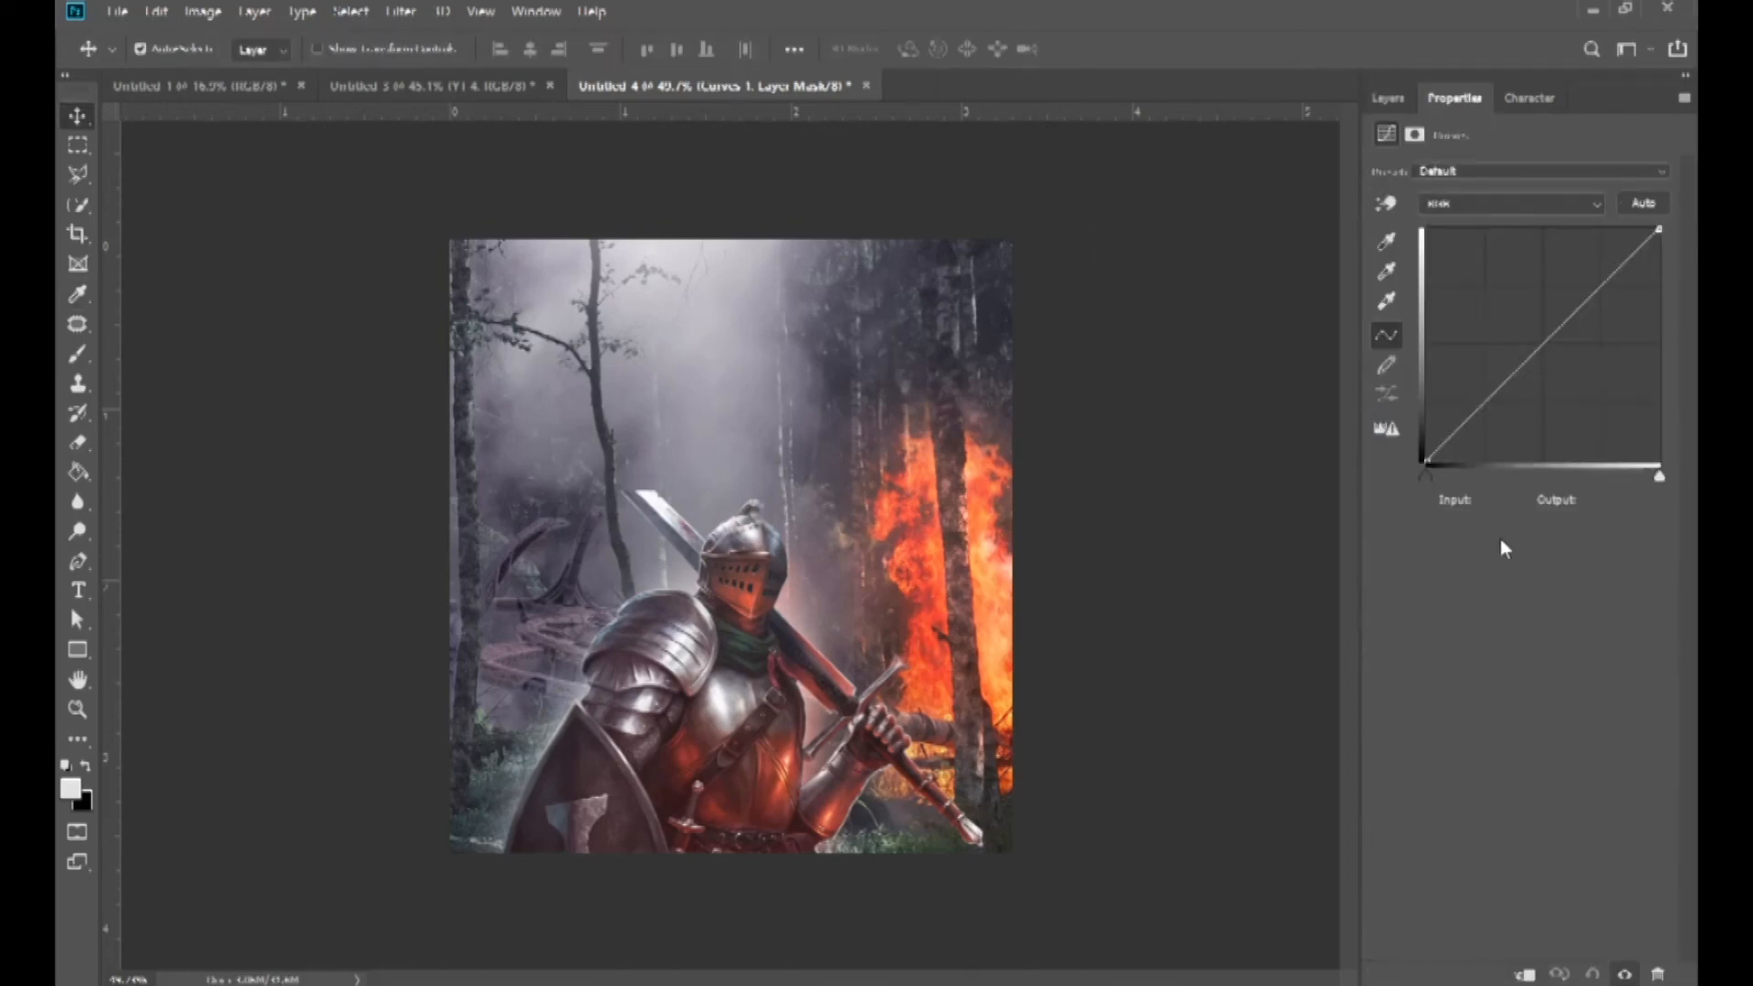
left_click_drag(1426, 456, 1447, 468)
mouse_move(1530, 369)
left_mouse_down()
mouse_move(1530, 353)
mouse_move(1551, 368)
left_mouse_up()
left_click_drag(1447, 458, 1421, 448)
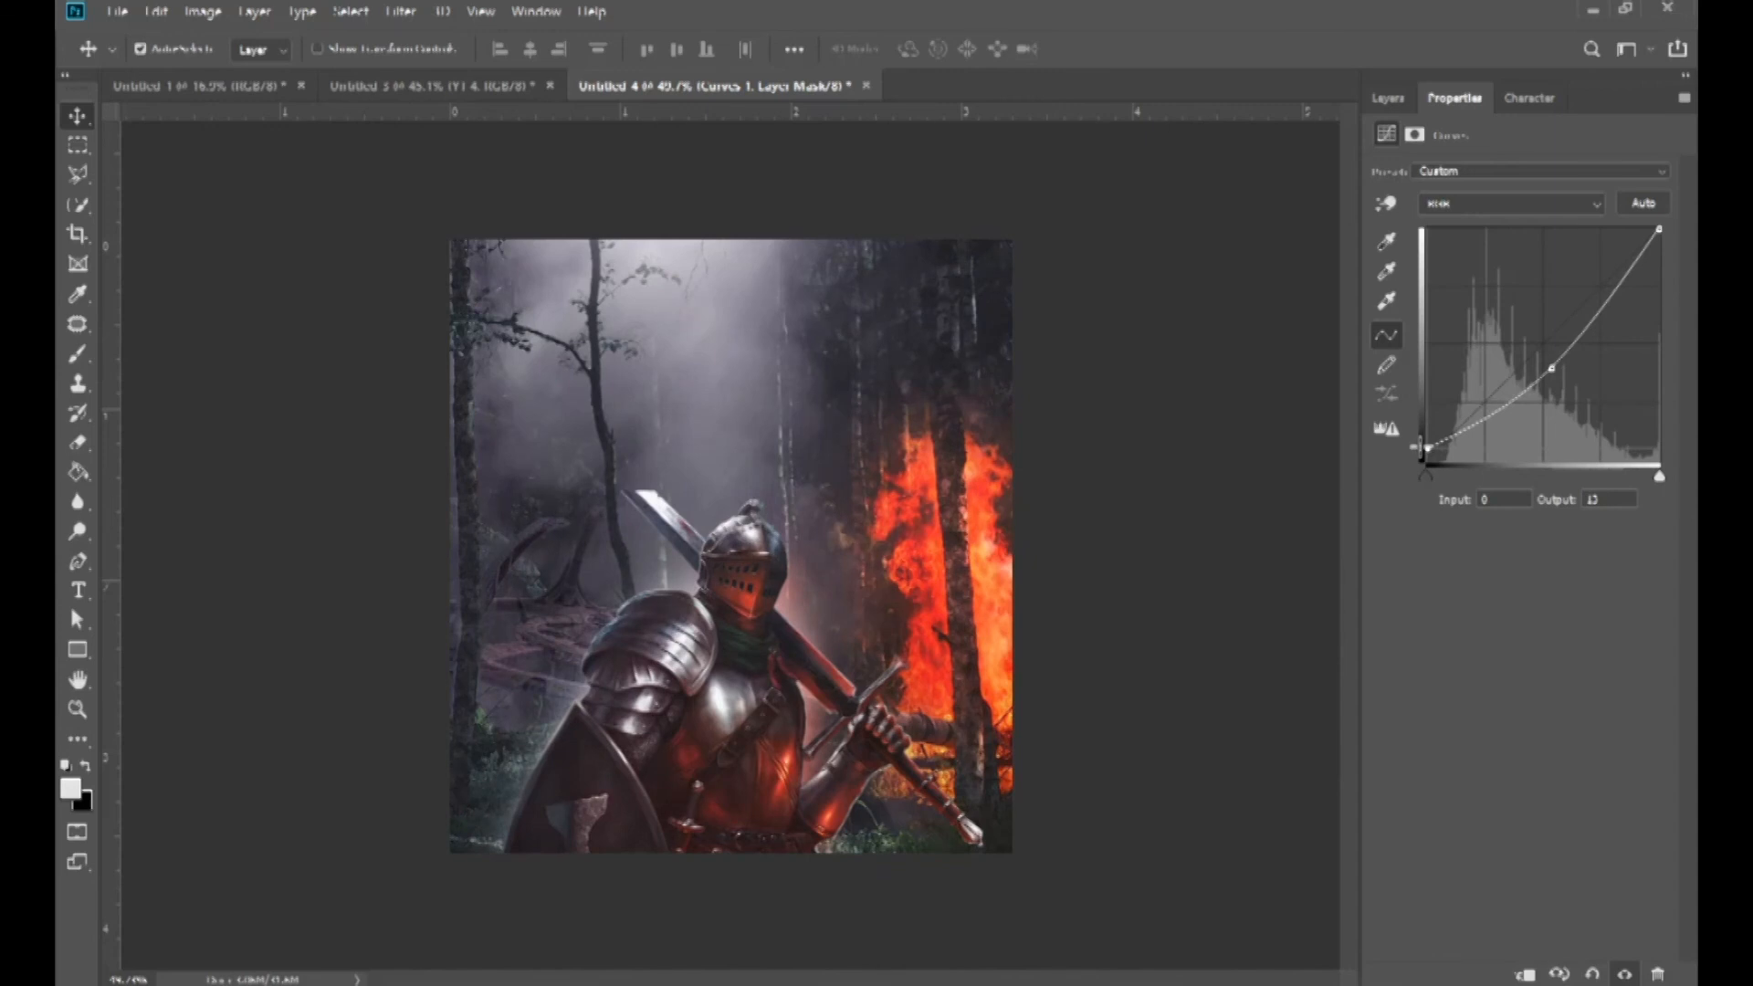
left_click_drag(1615, 302, 1609, 280)
scroll(822, 588, "down", 5)
scroll(794, 616, "up", 6)
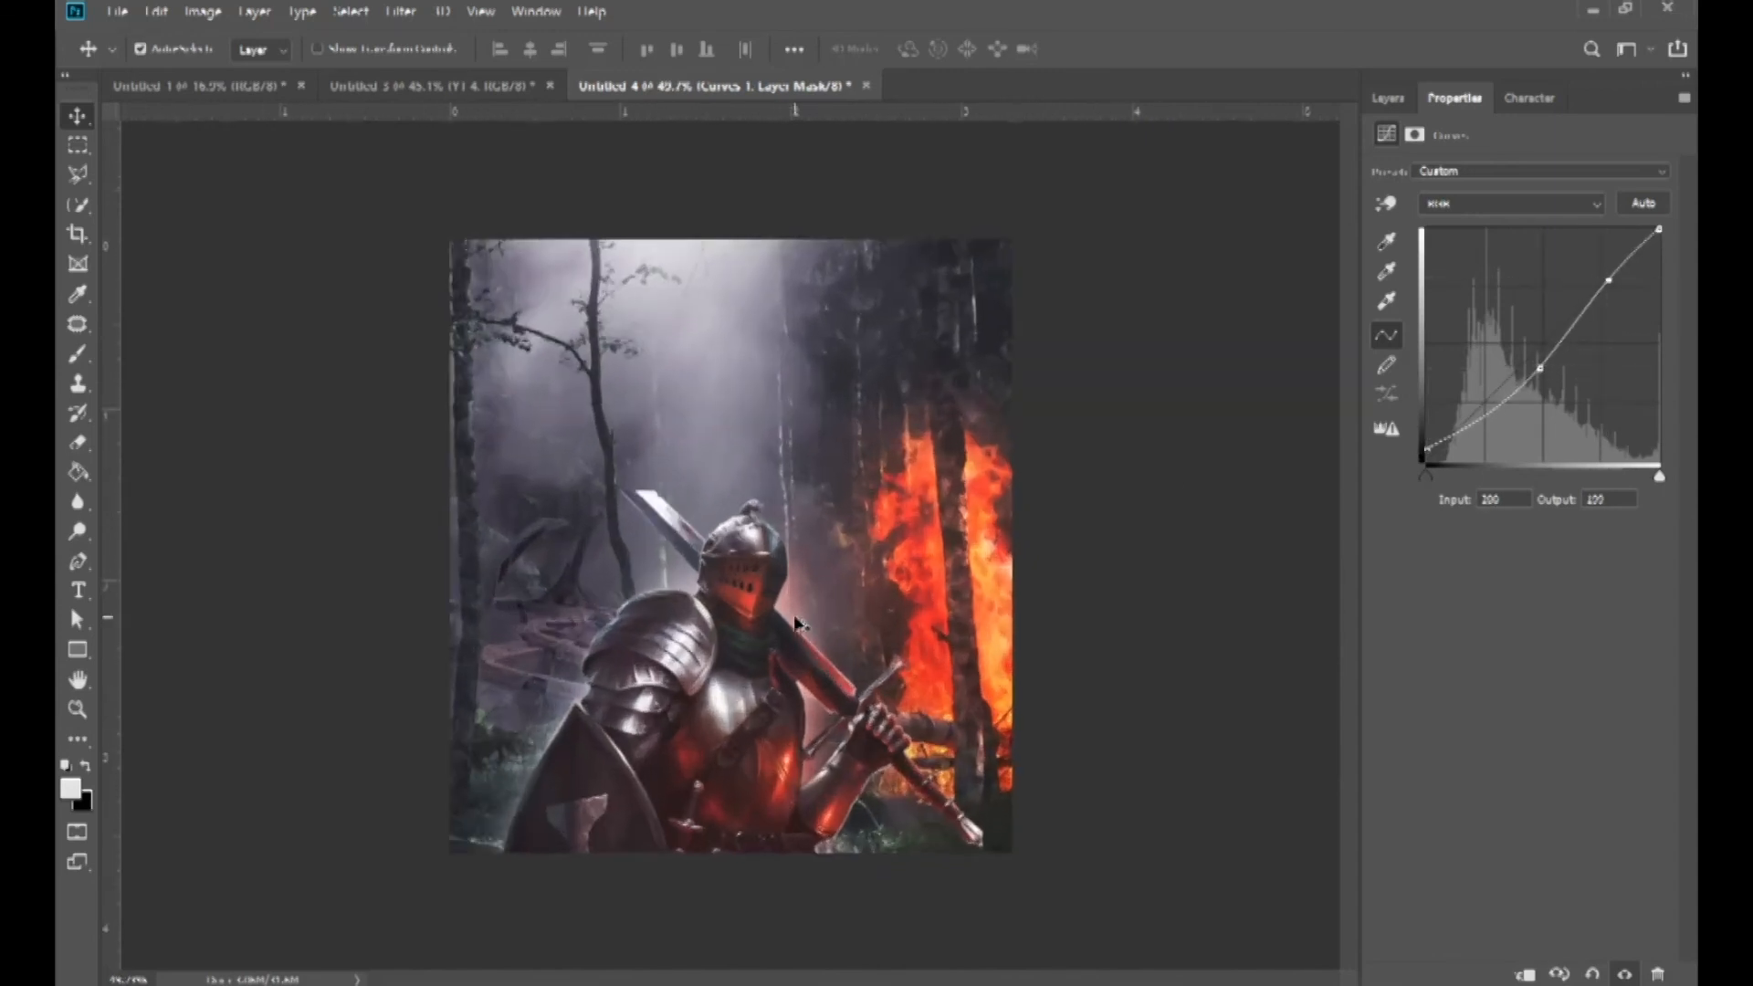
left_click(1163, 583)
scroll(1050, 547, "down", 3)
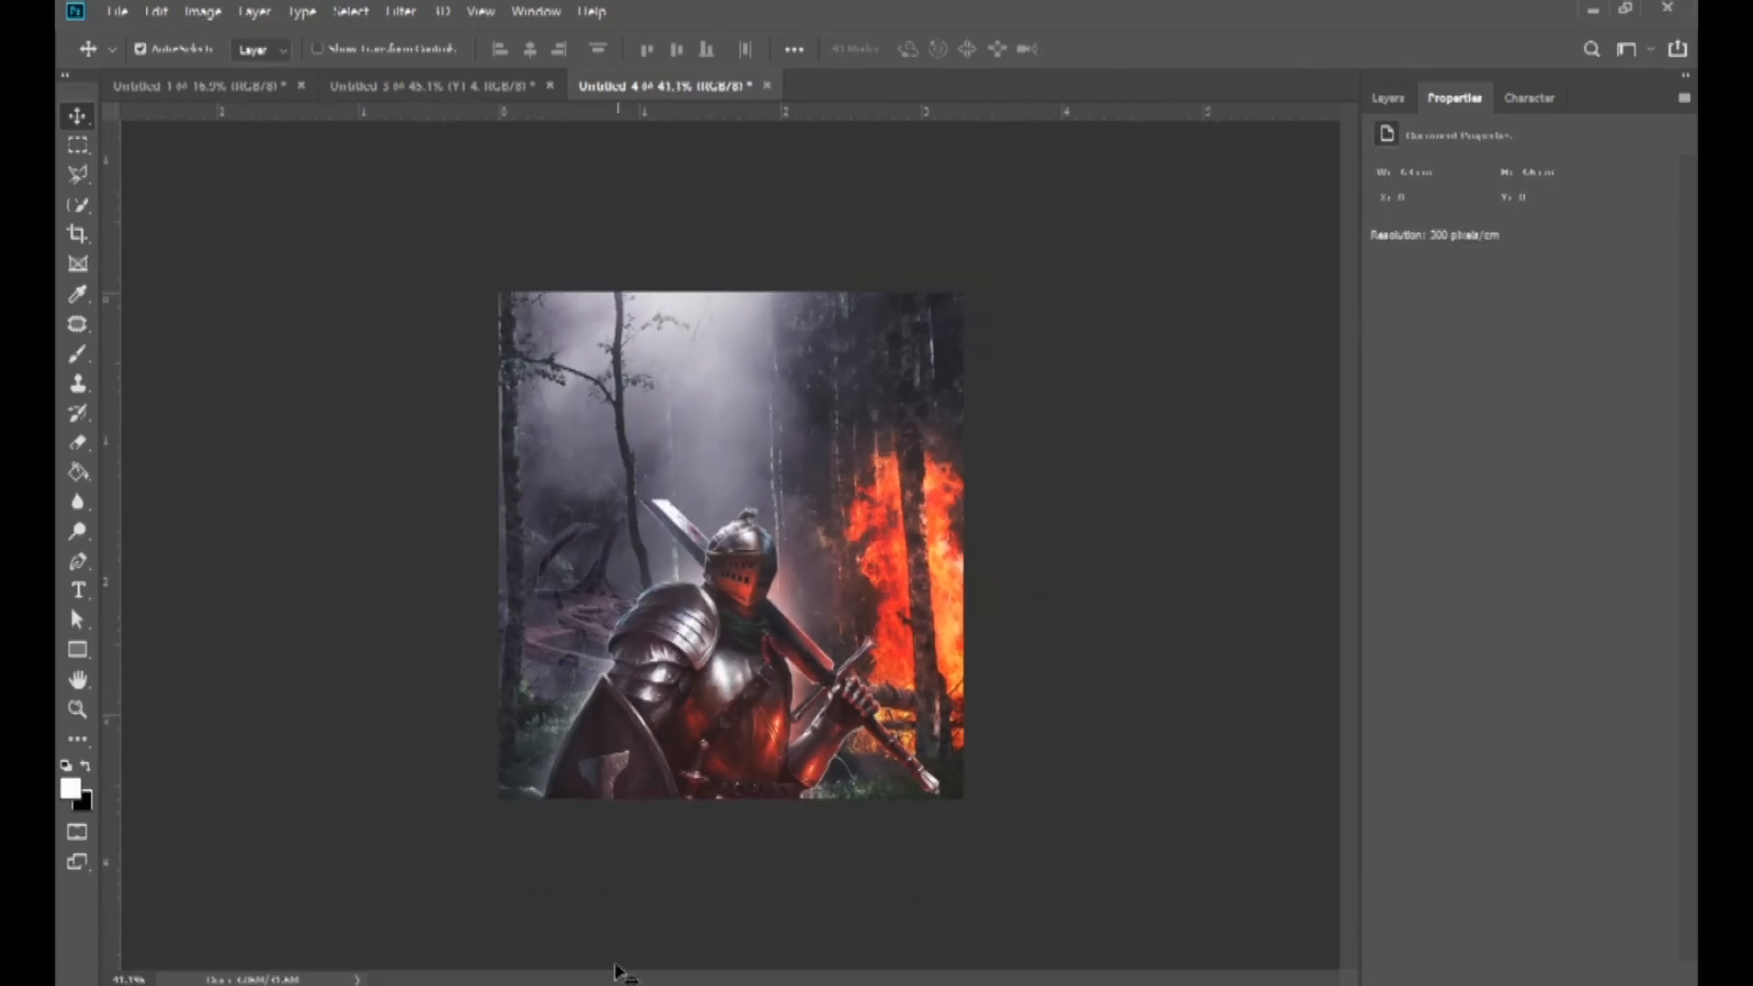
scroll(655, 801, "up", 3)
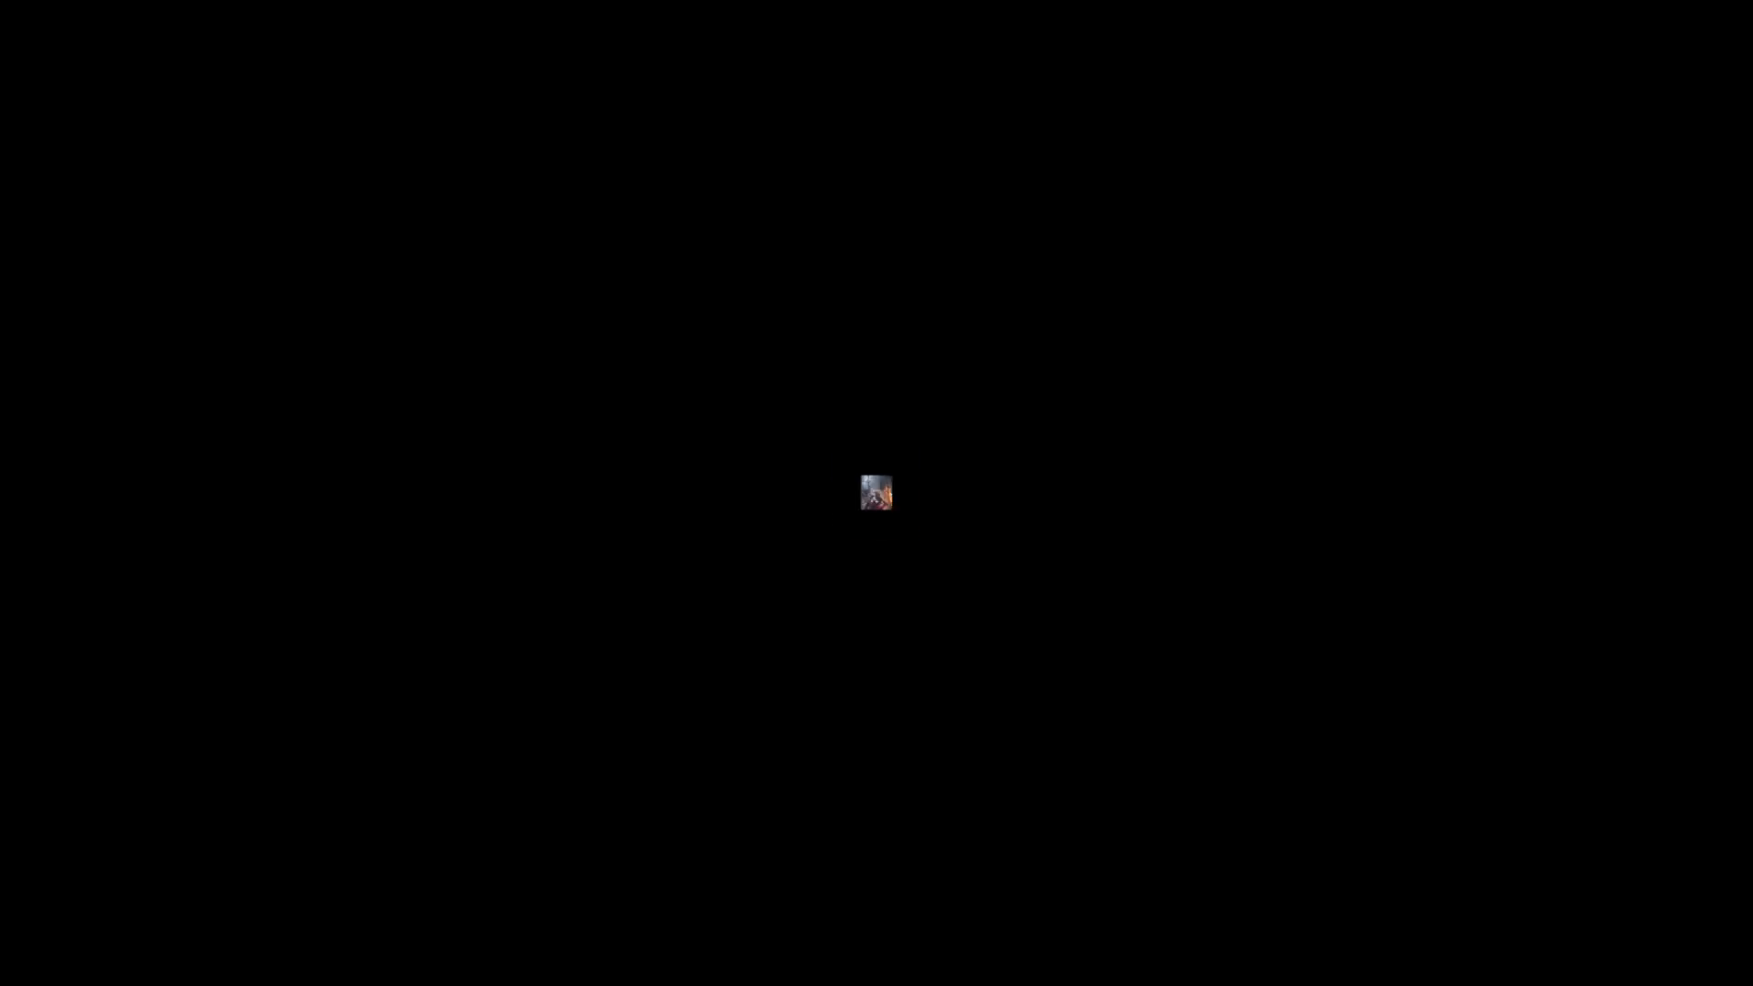